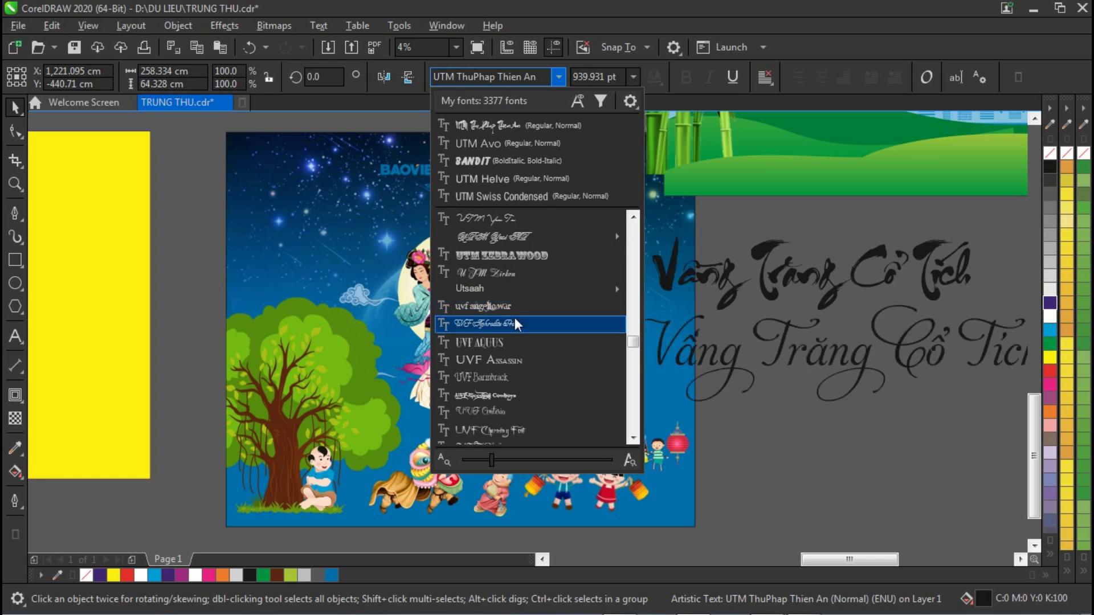
Apply the UVF Bleeding Cowboys font to the lower "Vầng Trăng Cổ Tích" text and reposition it below the calligraphic version.
scroll(514, 323, down, 1)
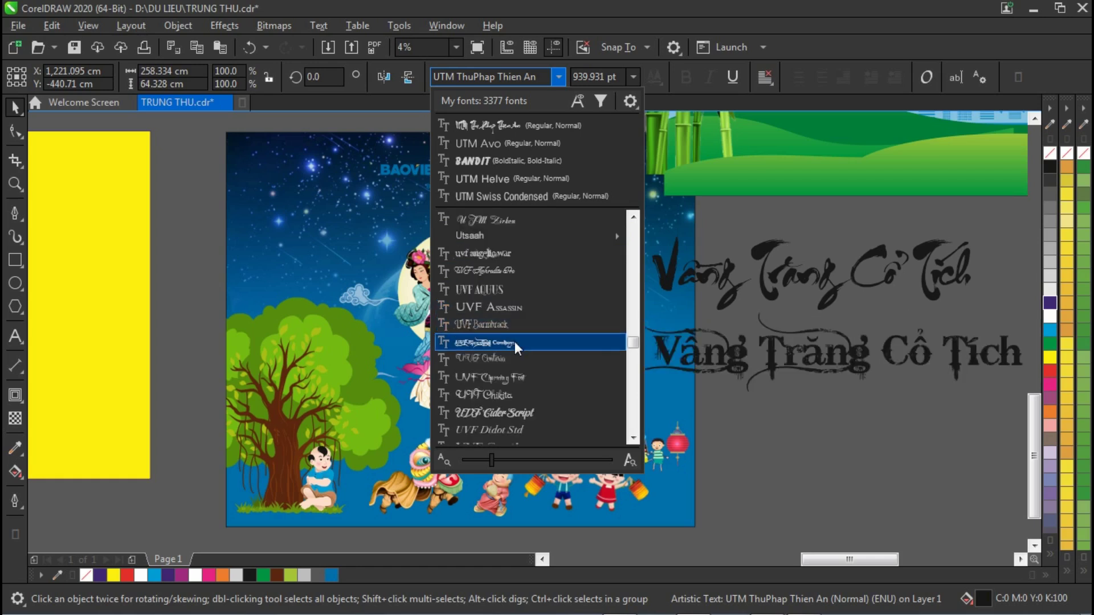
click(515, 340)
drag(827, 362, 796, 403)
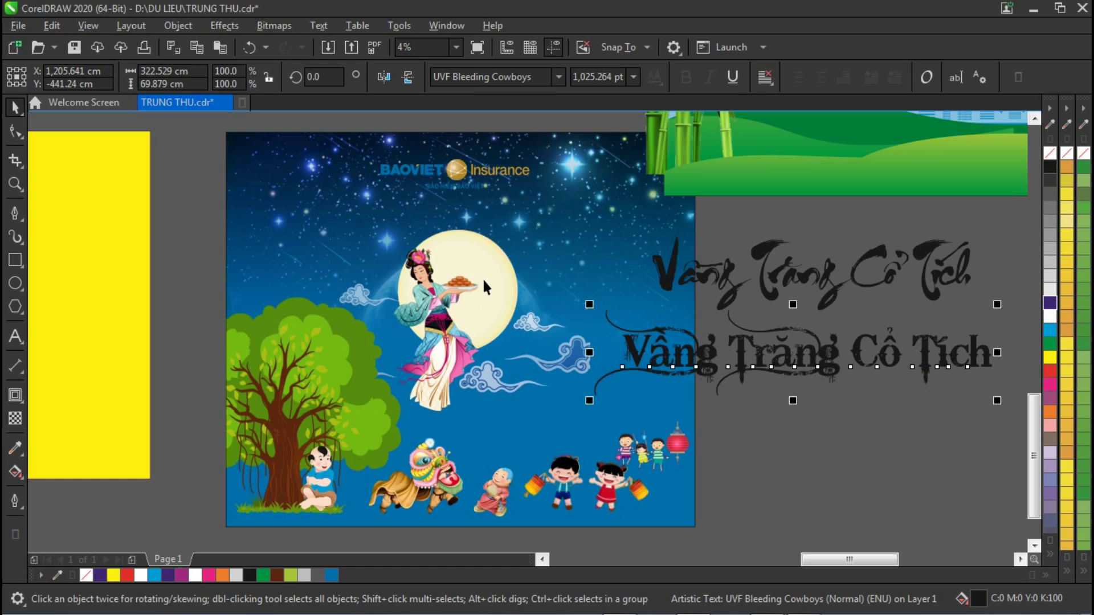
Break both "Vầng Trăng Cổ Tích" texts apart into separate words.
key(ctrl+k)
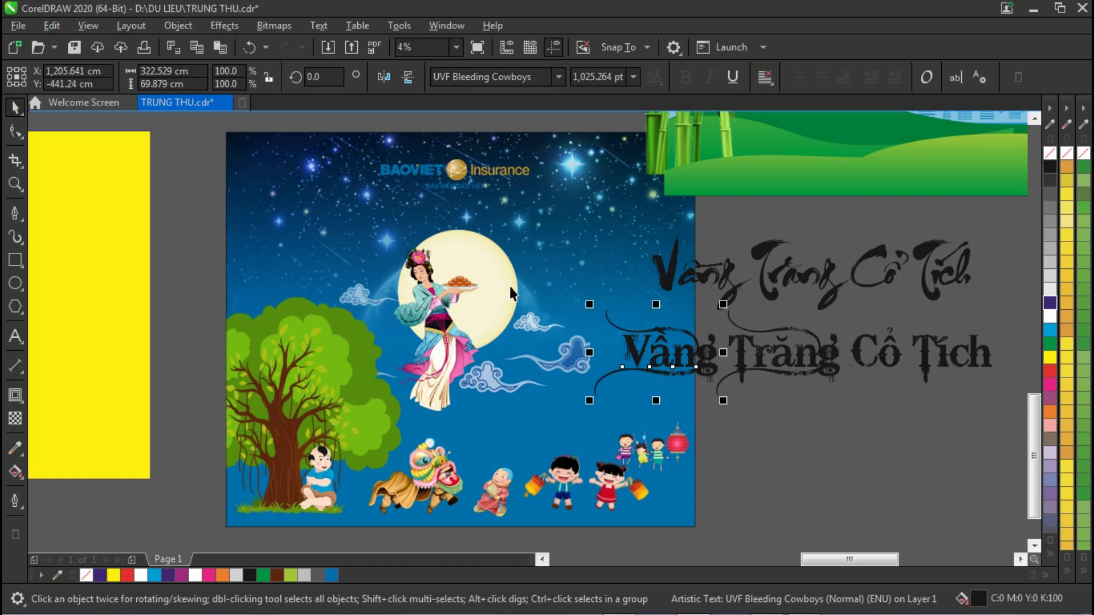
click(854, 380)
drag(1019, 316, 918, 315)
click(933, 291)
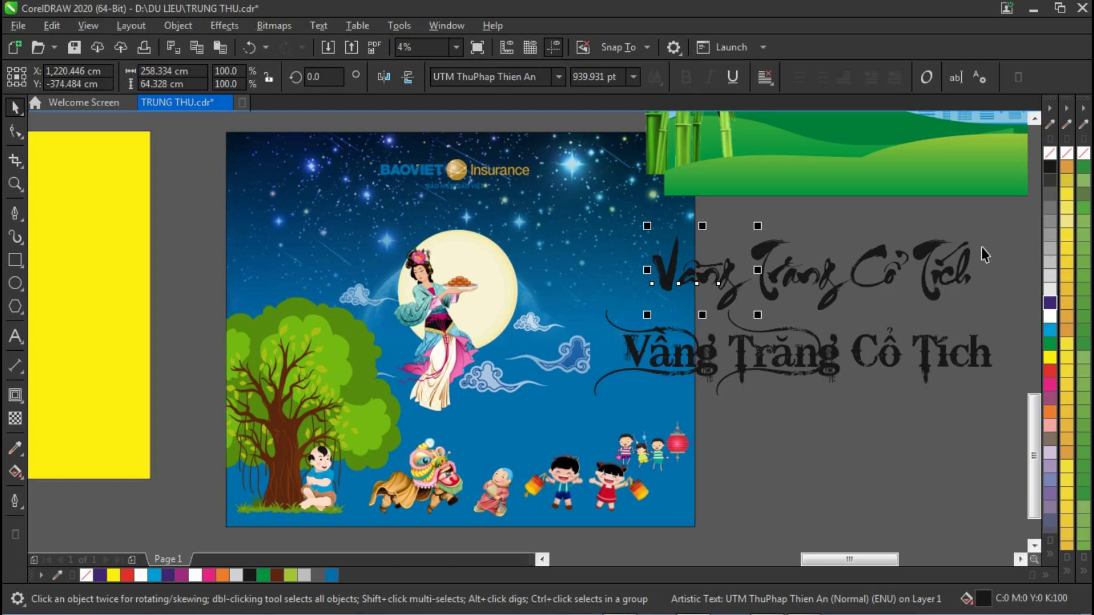
drag(997, 219, 917, 311)
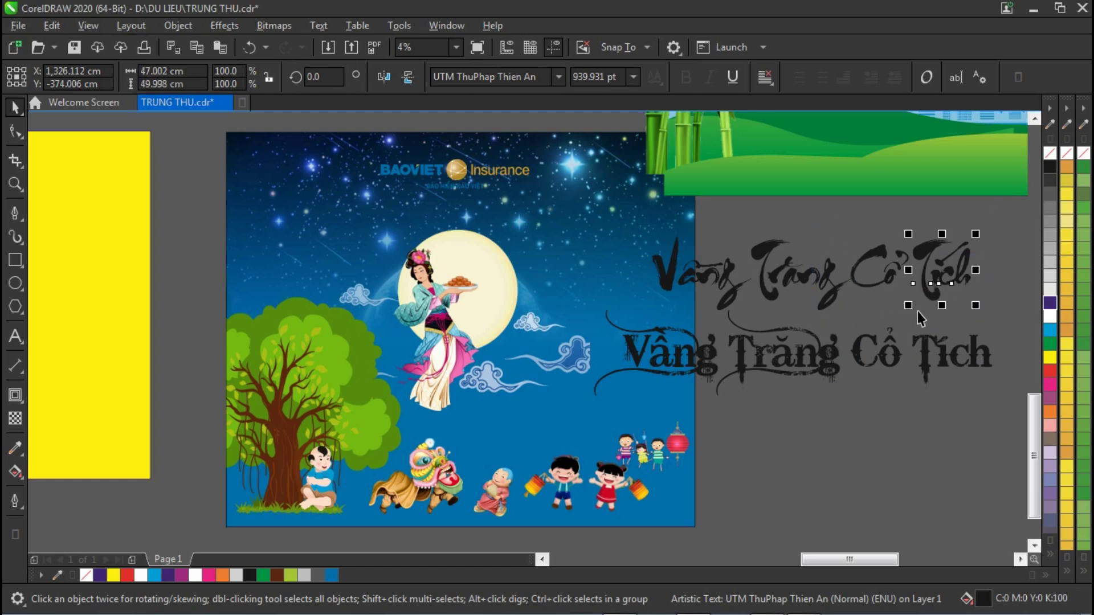
Group the UVF Bleeding Cowboys words "Cổ" and "Tích" and move them above the calligraphic title.
click(936, 362)
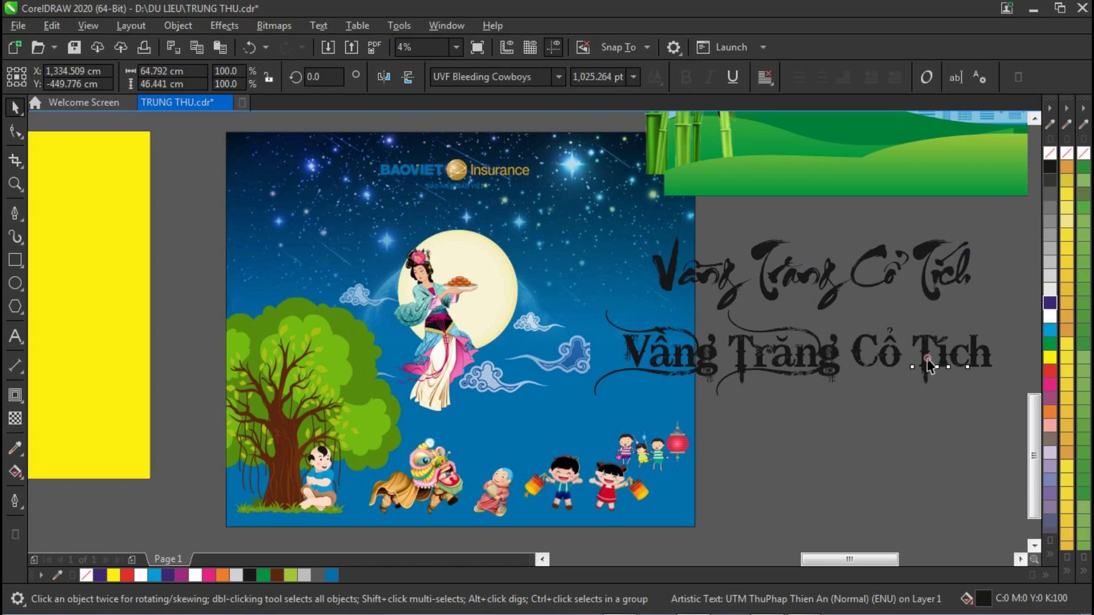
shift+click(885, 362)
key(ctrl+g)
drag(883, 362, 864, 220)
Move the calligraphic words "Cổ Tích" out of their title to the empty area below the other text.
drag(1010, 222, 837, 319)
drag(921, 280, 940, 410)
drag(876, 402, 914, 391)
Place the calligraphic words "Vầng Trăng" on the poster below the Baoviet Insurance logo.
drag(874, 238, 617, 323)
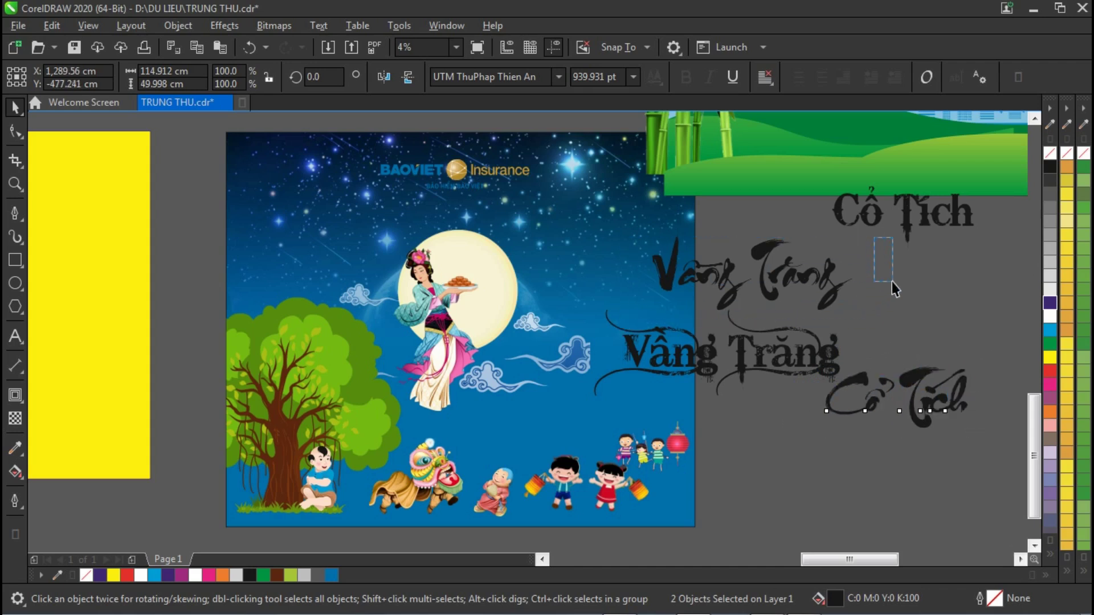
click(891, 282)
drag(909, 330, 607, 208)
drag(775, 290, 404, 237)
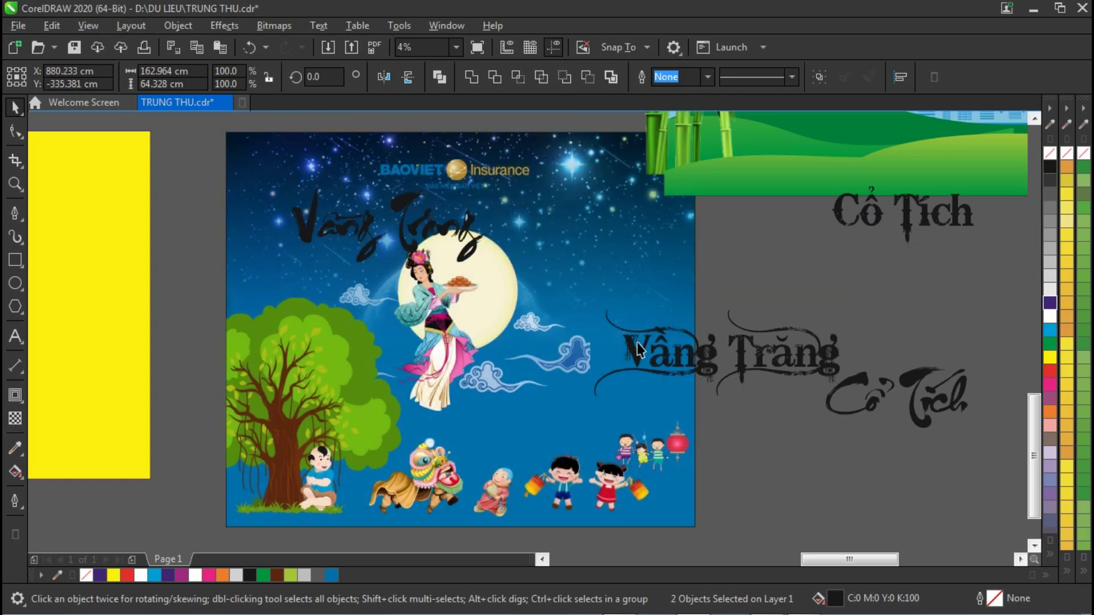
Place the UVF Bleeding Cowboys words "Cổ Tích" on the poster beside and slightly below "Vầng Trăng".
click(812, 266)
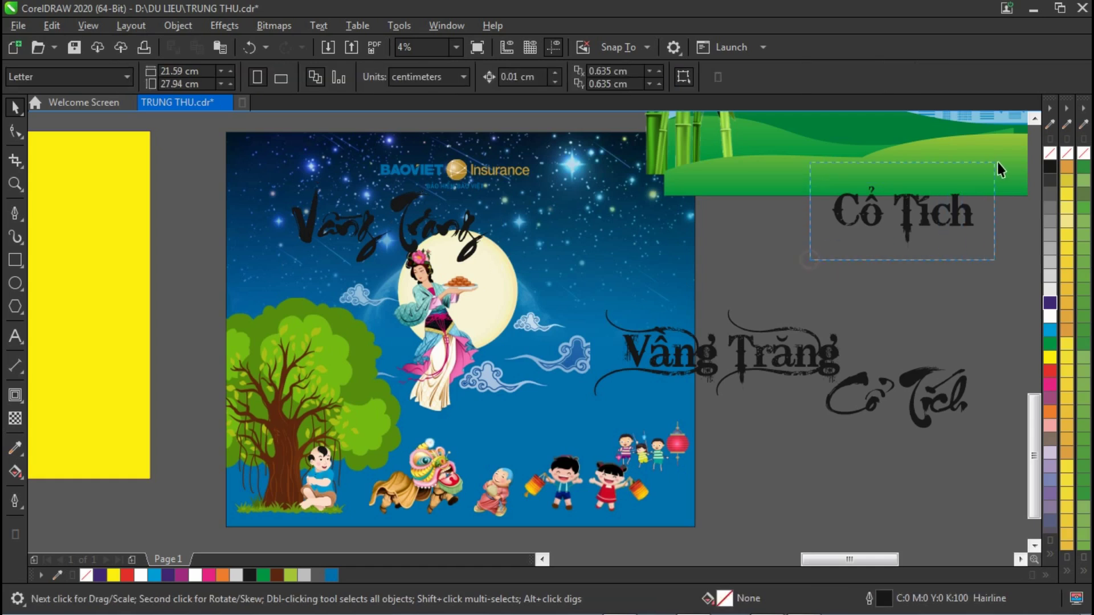
click(946, 212)
drag(903, 179, 902, 188)
drag(982, 255, 973, 251)
drag(912, 218, 575, 255)
click(811, 275)
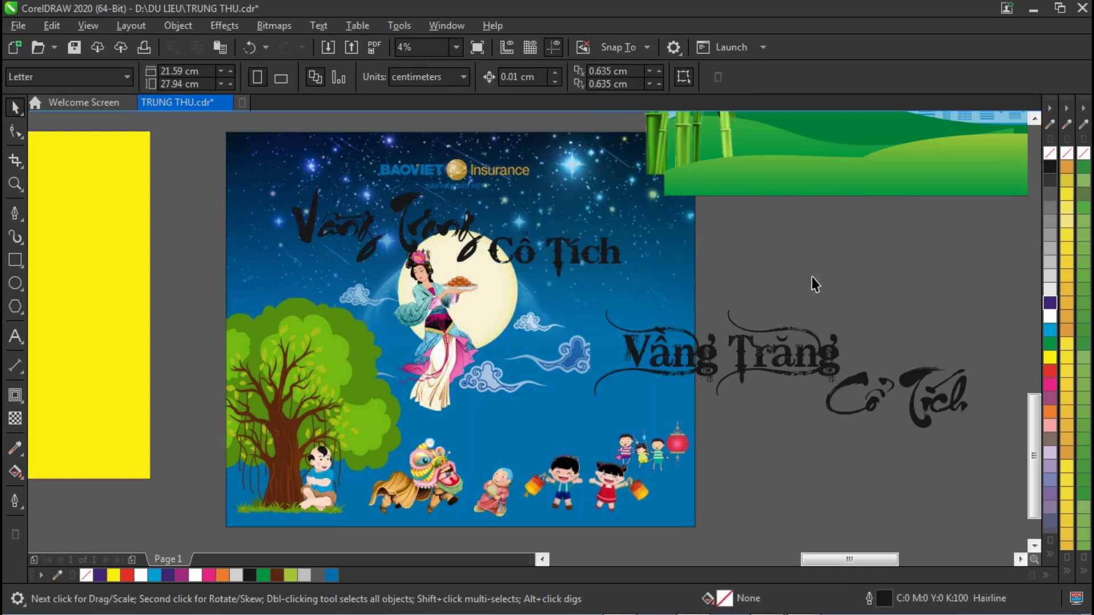
Delete the leftover "Vầng Trăng" and "Cổ Tích" words lying outside the poster.
drag(1025, 289, 515, 418)
key(Delete)
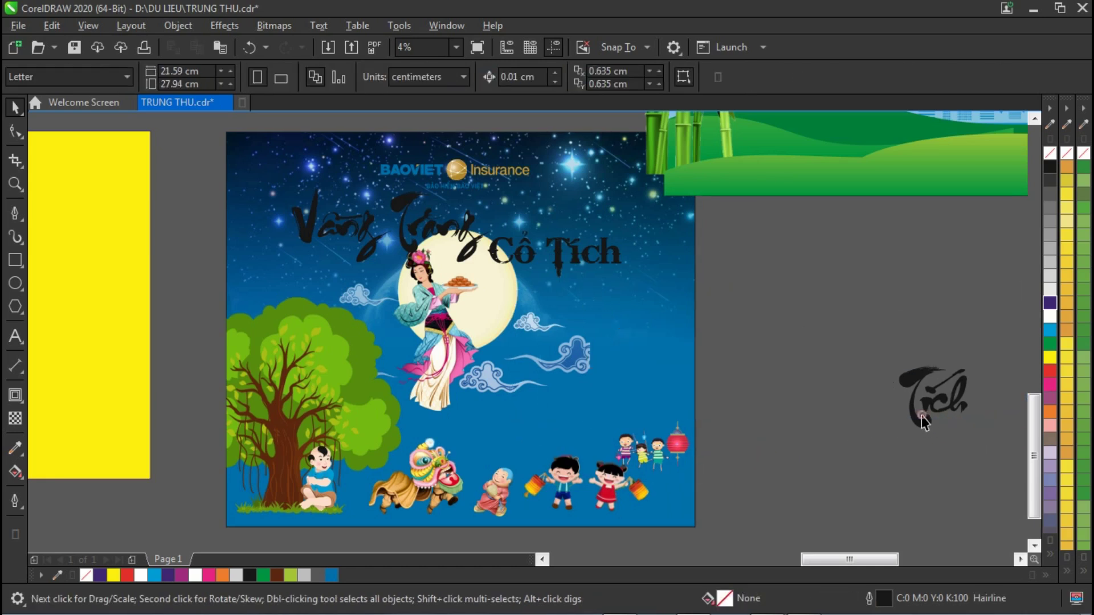
drag(1006, 330, 829, 479)
key(Delete)
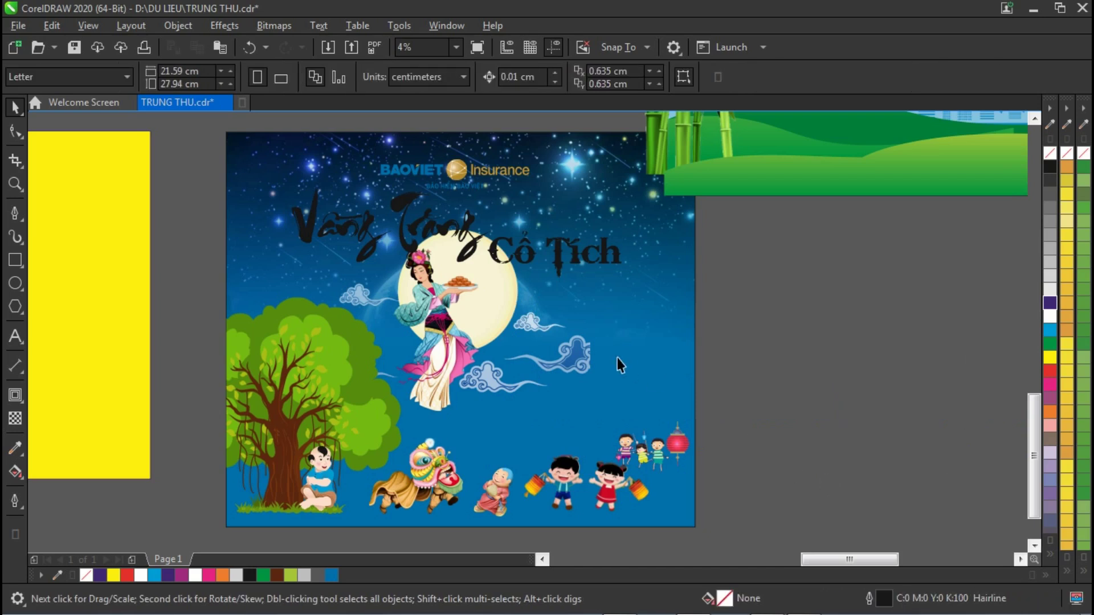
Fade the cut-off right edge of the moon-and-cloud bitmap with a horizontal fountain transparency running from inside the cloud to its edge.
click(584, 358)
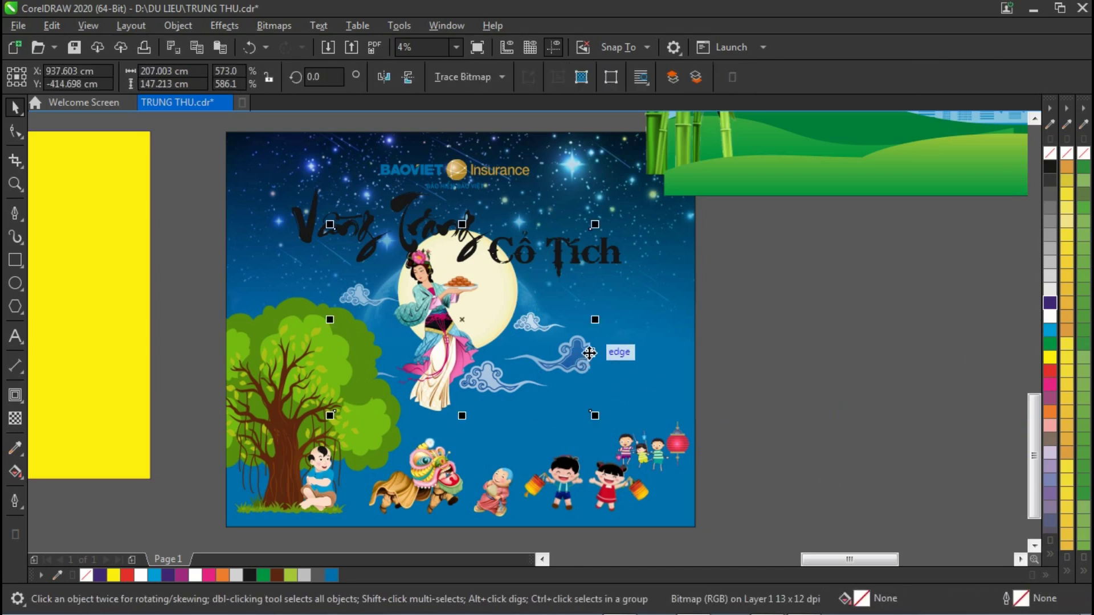
key(z)
click(593, 351)
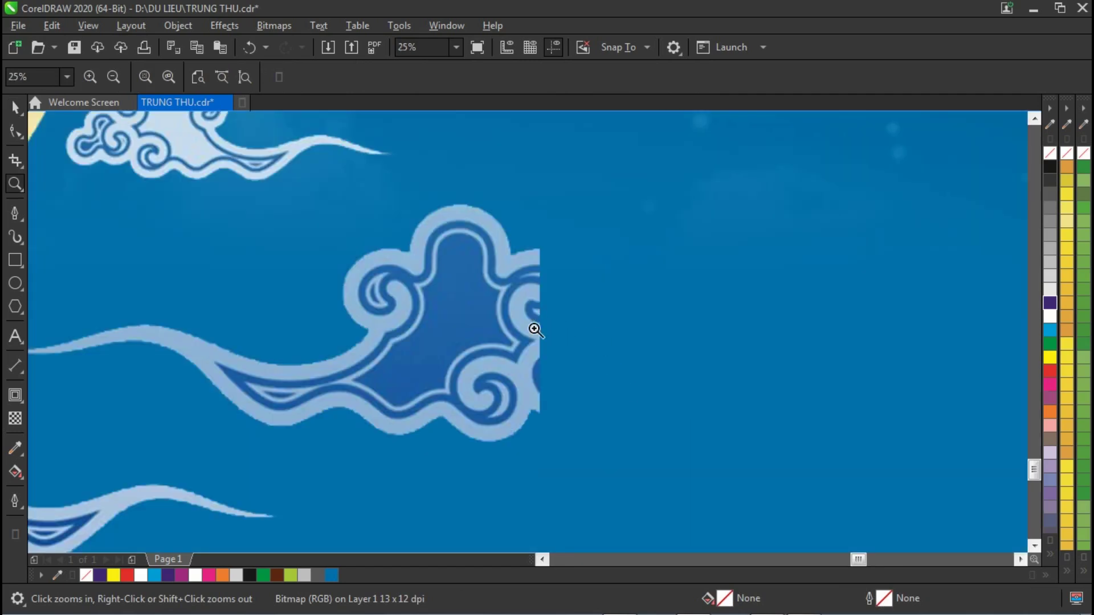
click(15, 419)
drag(375, 343, 532, 343)
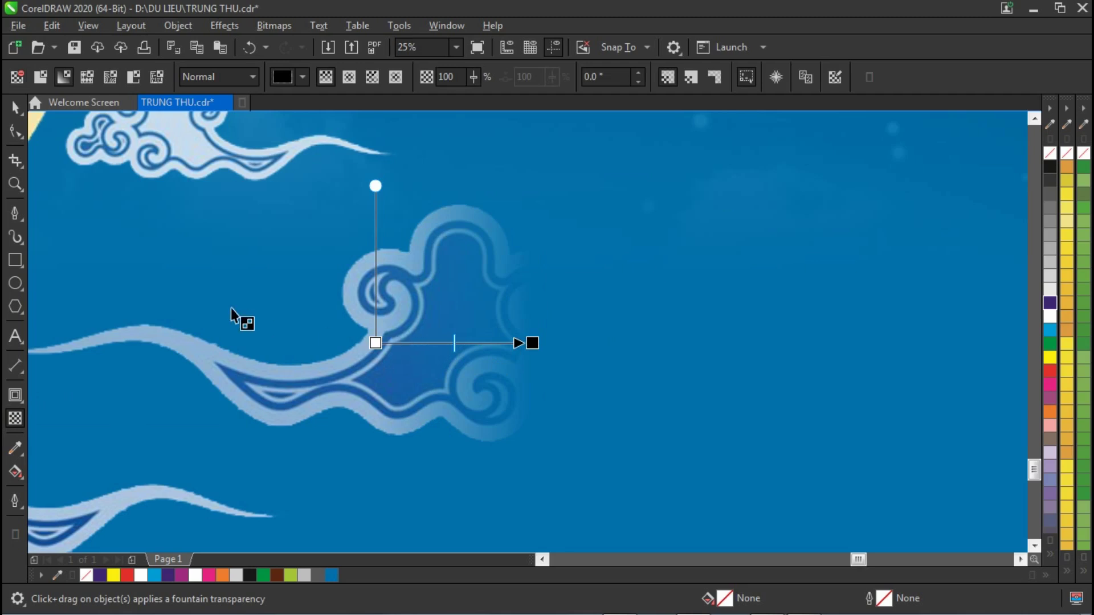
drag(371, 342, 270, 343)
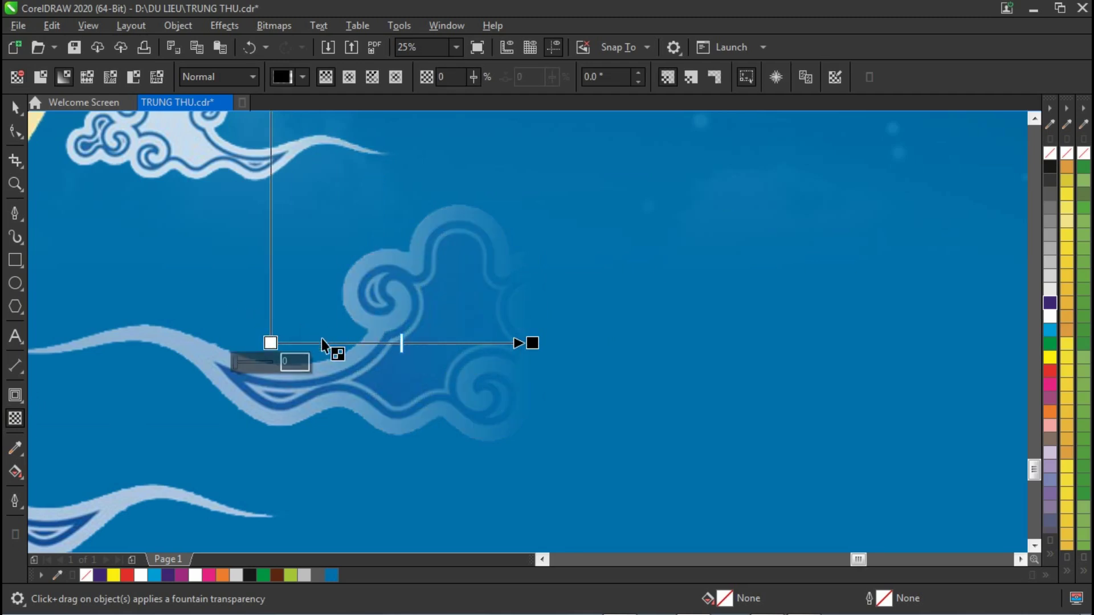
click(16, 107)
key(z)
right_click(501, 332)
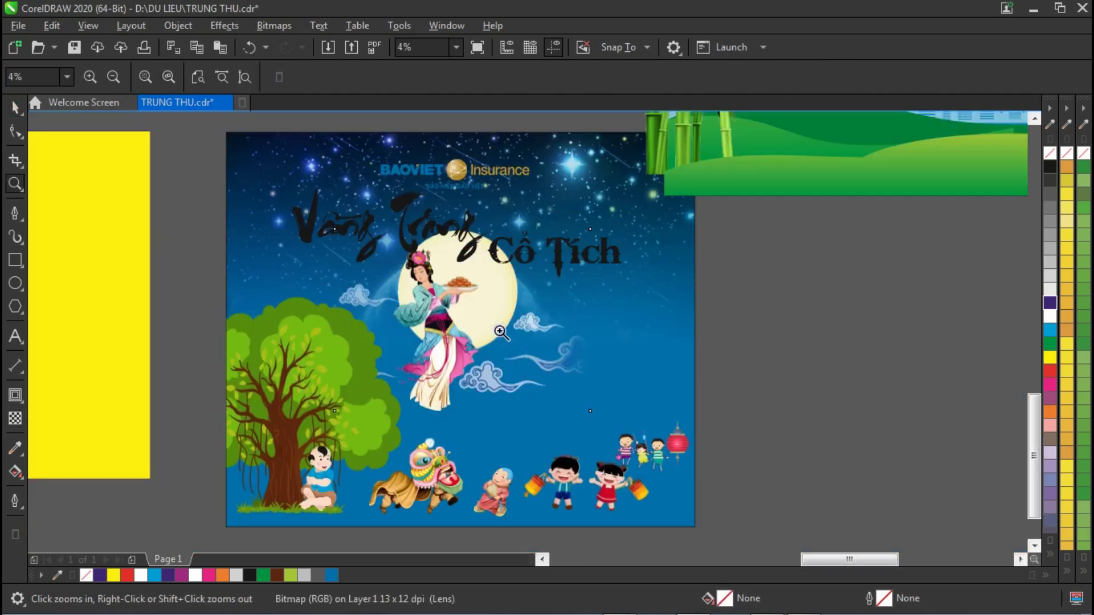
click(16, 107)
click(745, 190)
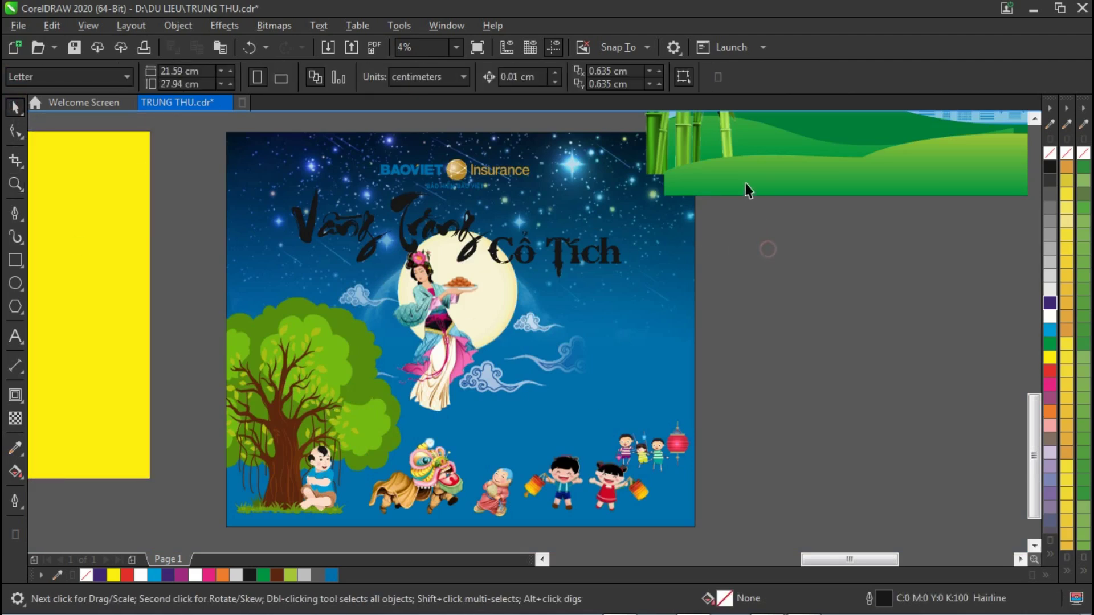
Pull the light green hill and a second green hill curve out of the landscape artwork into empty space beside the poster.
drag(740, 178, 618, 359)
drag(792, 333, 852, 264)
drag(829, 181, 758, 397)
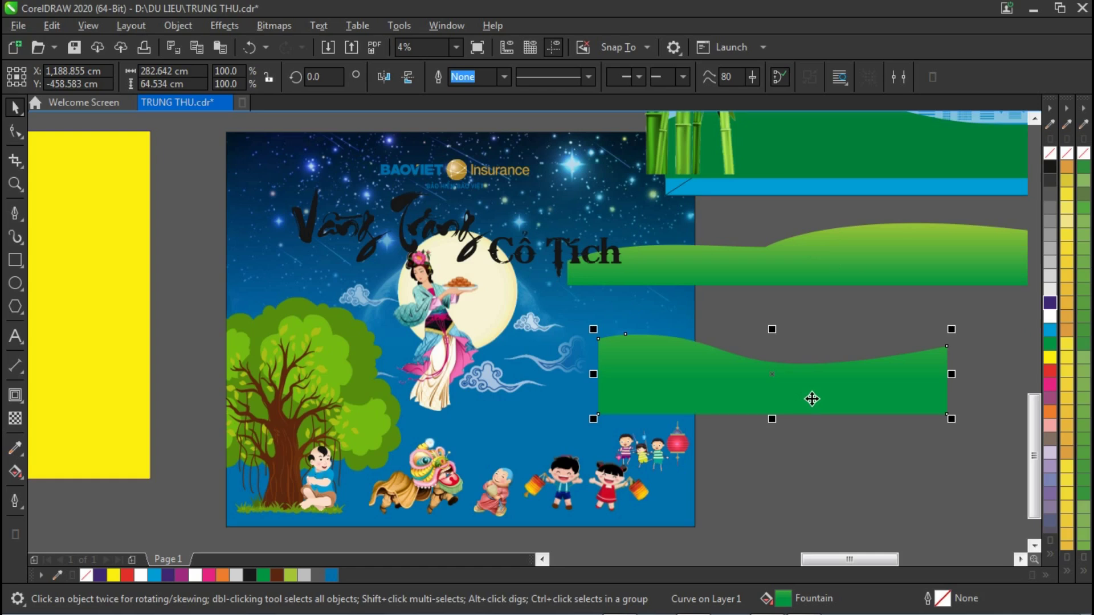
key(z)
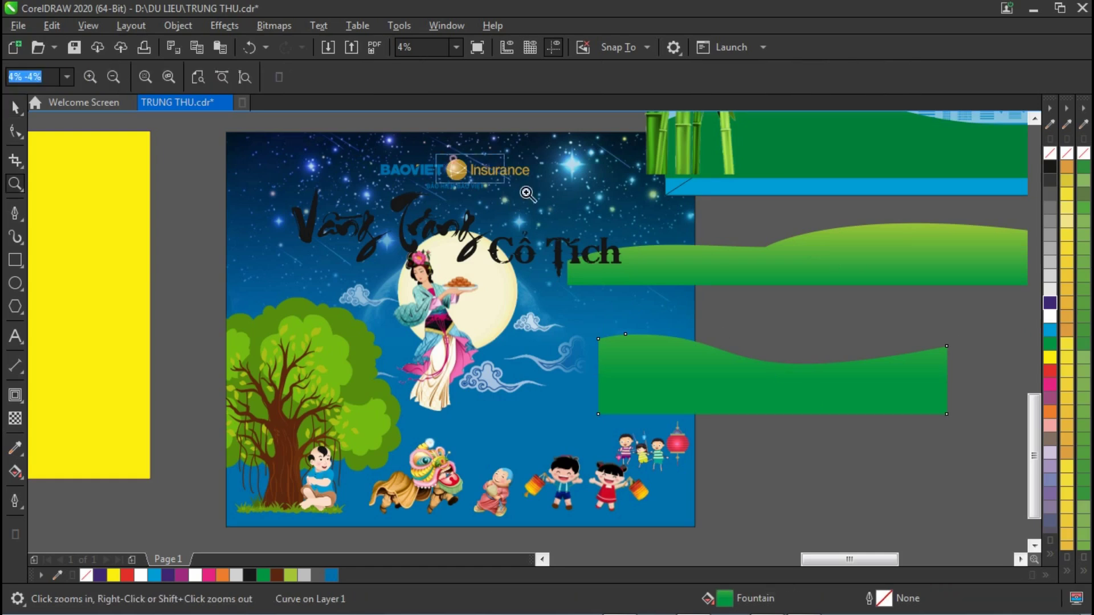
drag(442, 152, 570, 211)
click(15, 448)
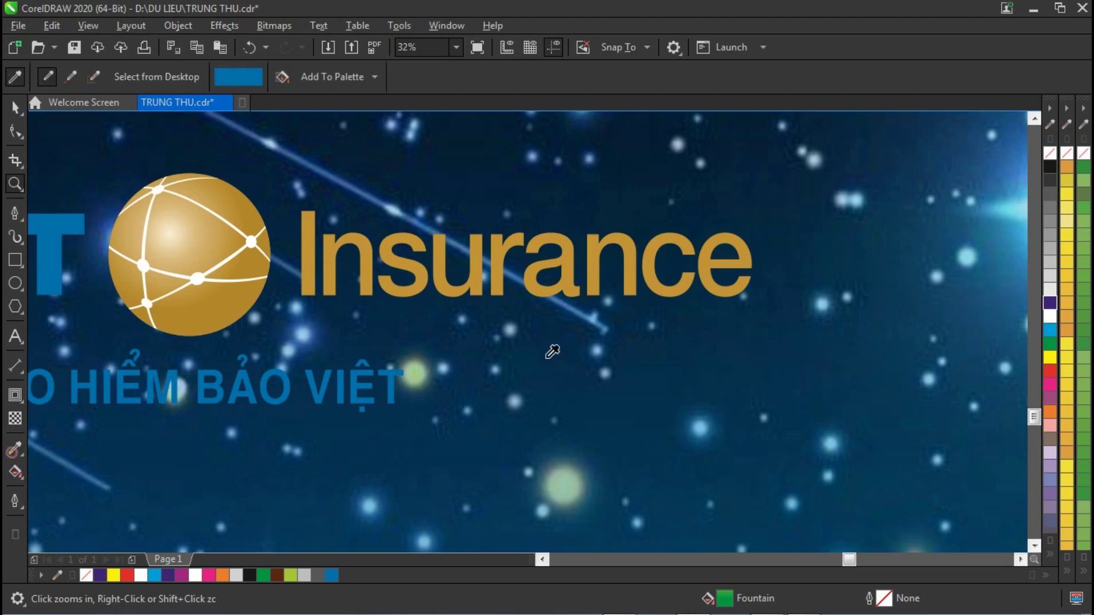
click(570, 289)
key(z)
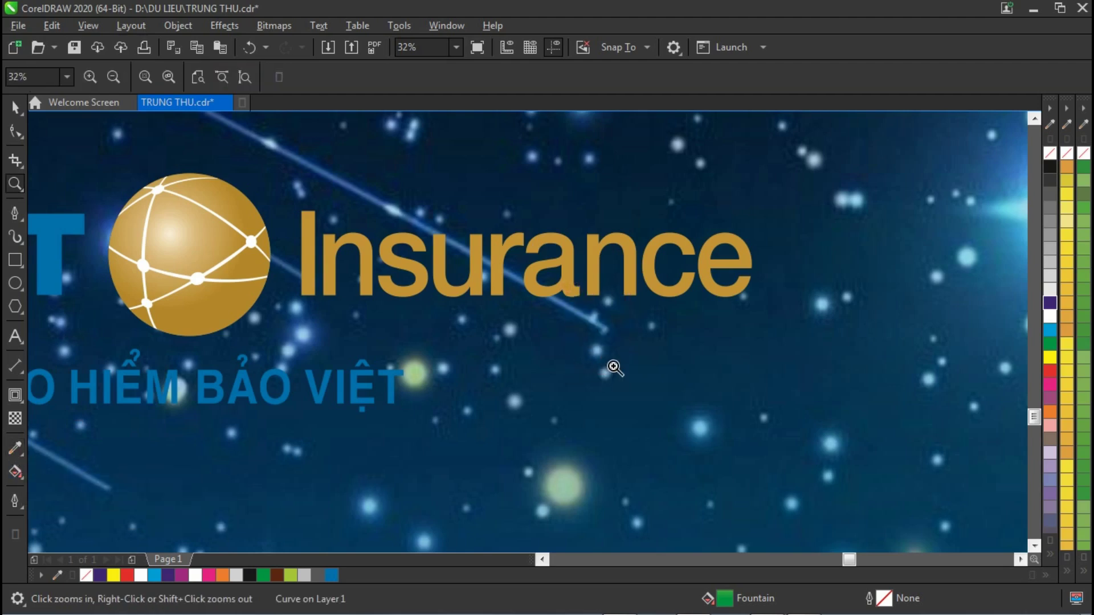
right_click(612, 368)
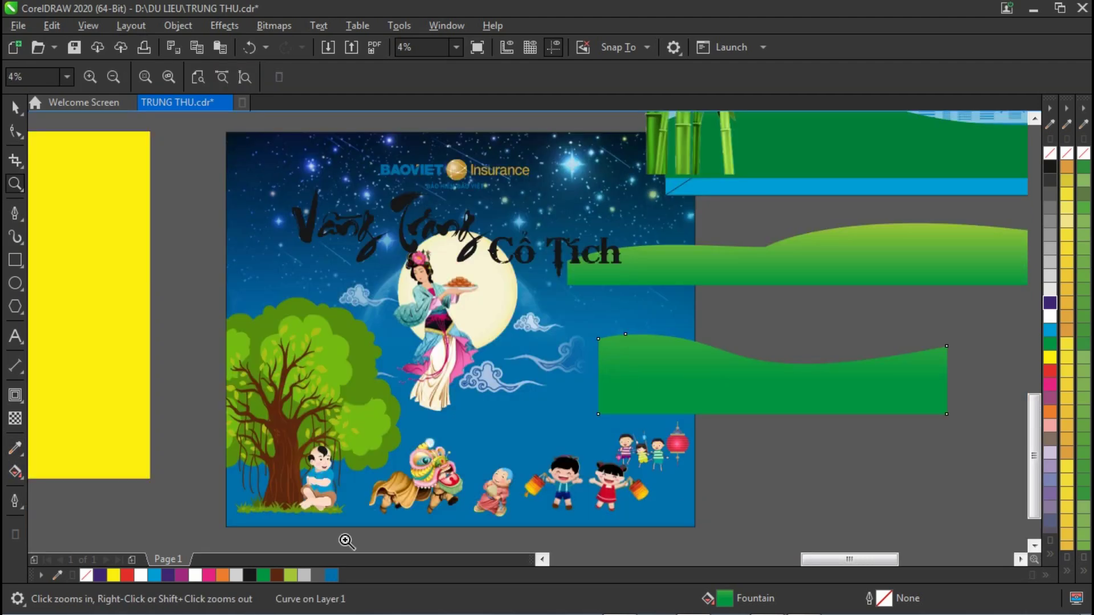
Sample the gold C24 M39 Y98 K0 from the logo's "Insurance" lettering into the document palette and fill the lower hill with it.
click(14, 107)
click(57, 576)
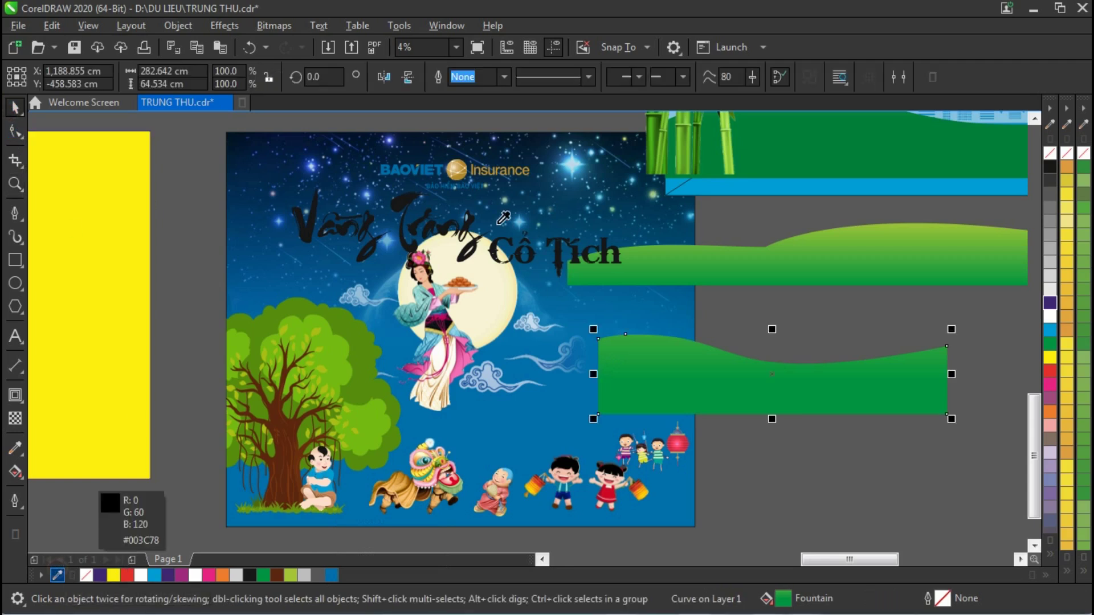
click(502, 164)
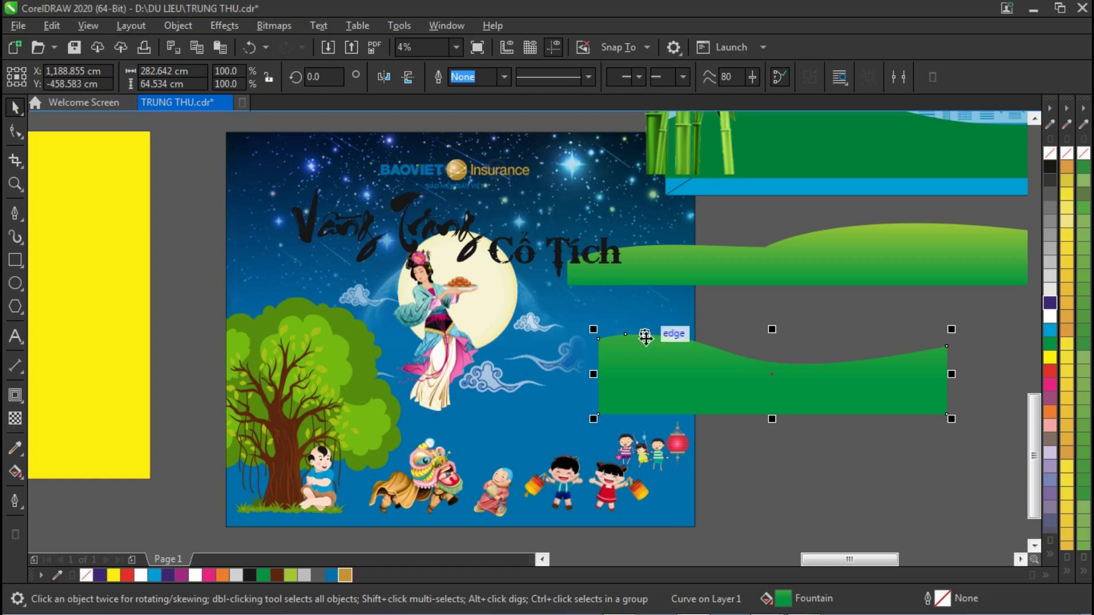
click(345, 575)
Move the gold hill to the poster's bottom area and PowerClip it inside the poster background.
drag(725, 395, 424, 474)
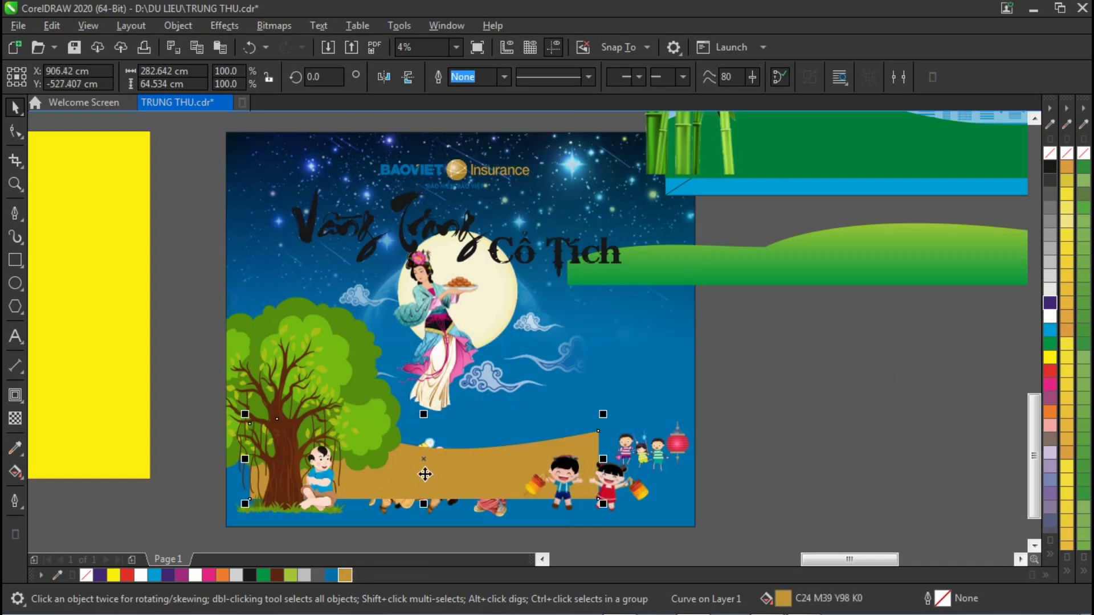
right_click(449, 474)
click(543, 196)
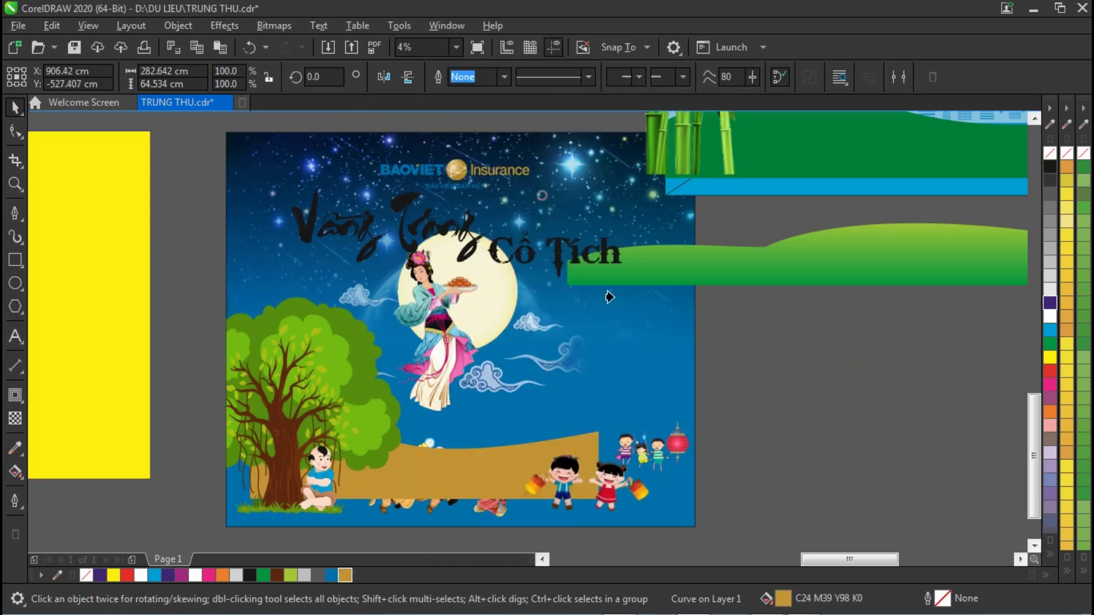
click(665, 356)
Edit the PowerClip contents, align the gold hill to the poster's lower left corner, and scale it to 140% width and 121.9% height.
double_click(669, 356)
drag(550, 471, 524, 508)
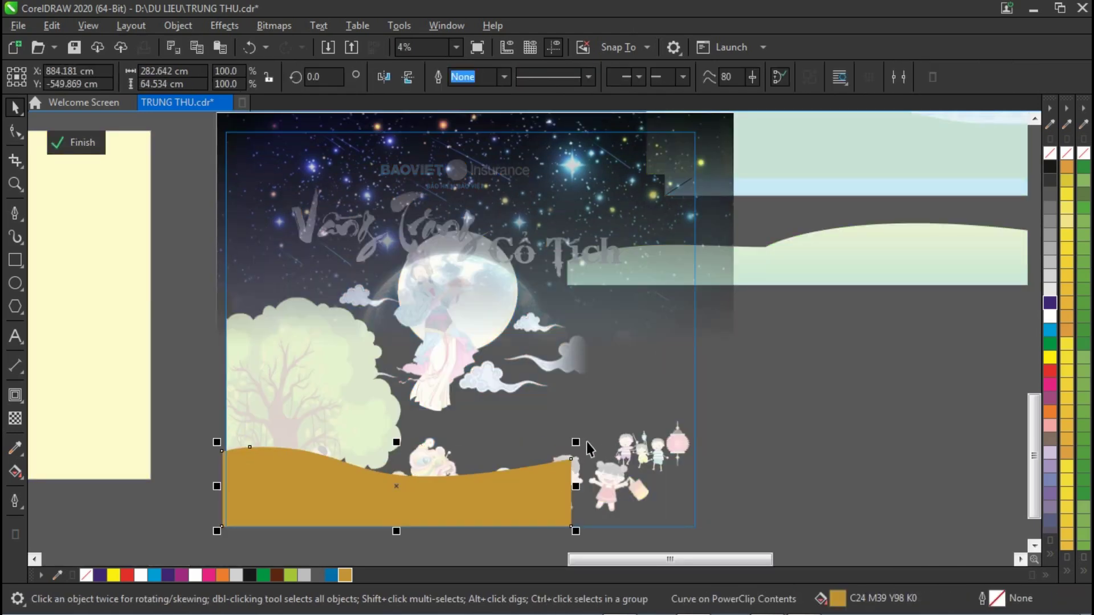
drag(579, 443, 718, 411)
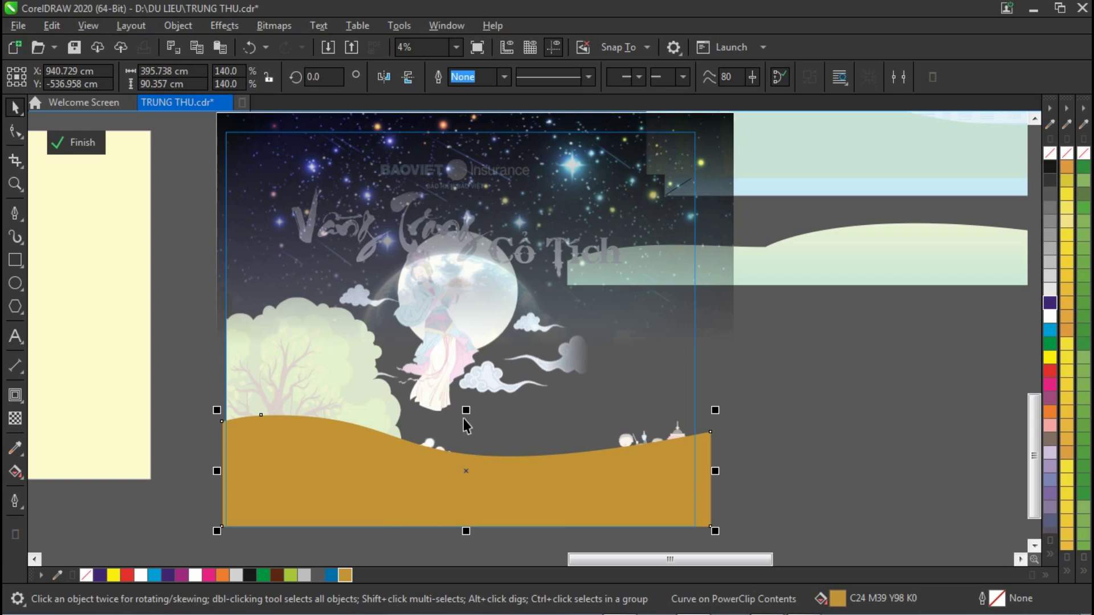
drag(465, 409, 465, 424)
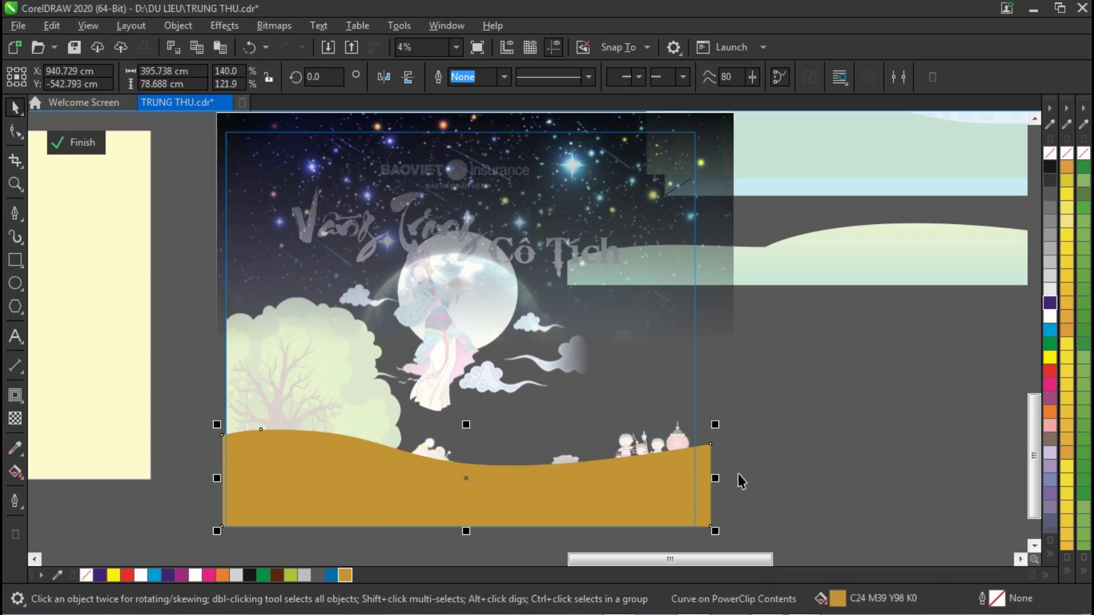
Give the hill a vertical fountain fill from gold at the base to yellow at the crest.
click(15, 471)
drag(368, 511, 367, 418)
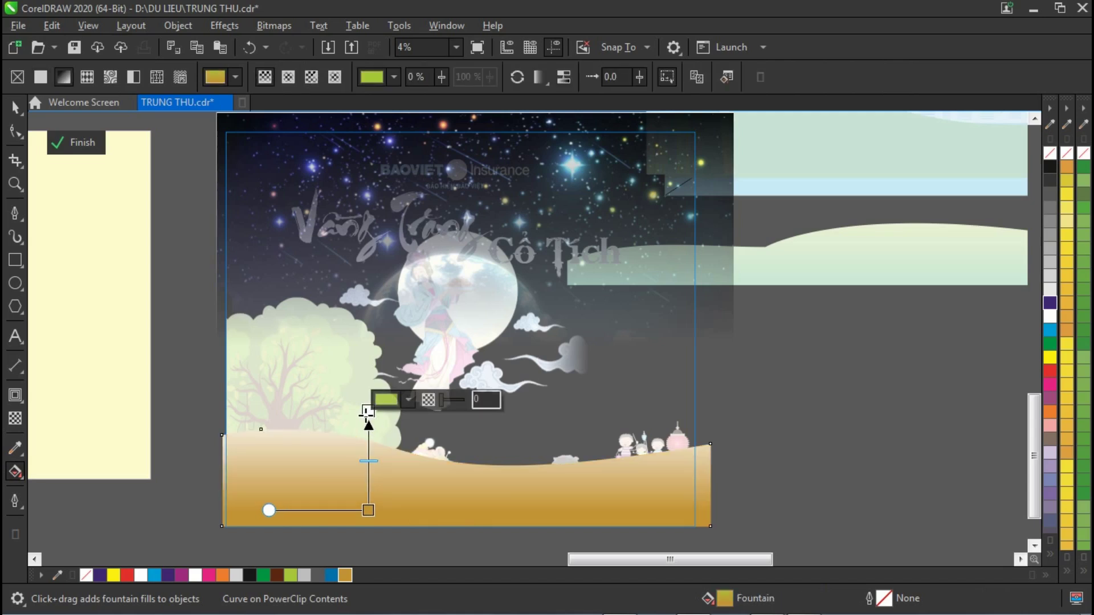
click(1050, 357)
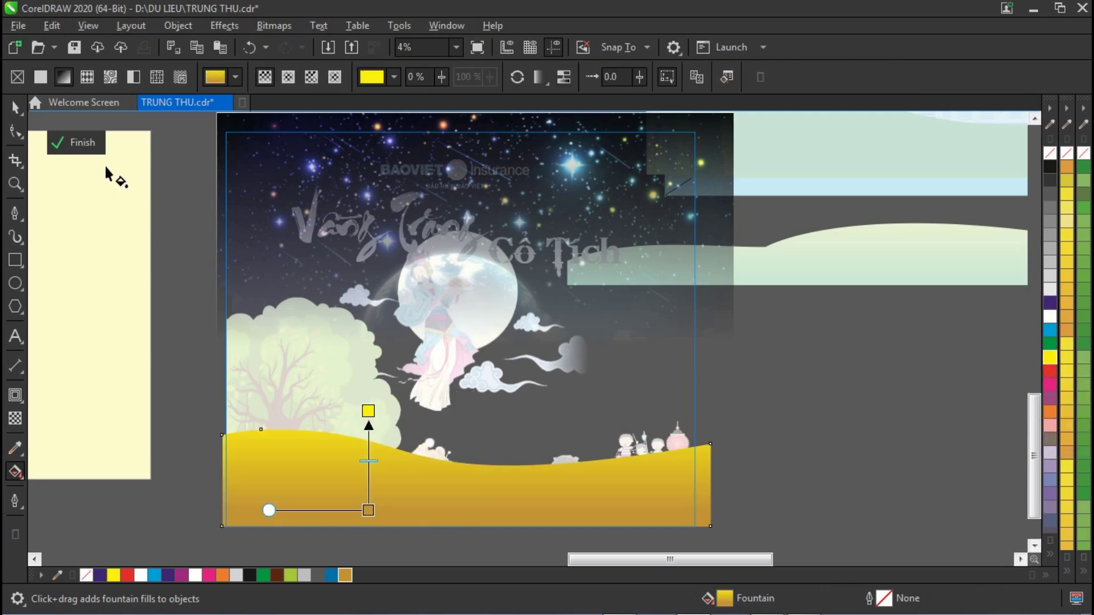
click(15, 107)
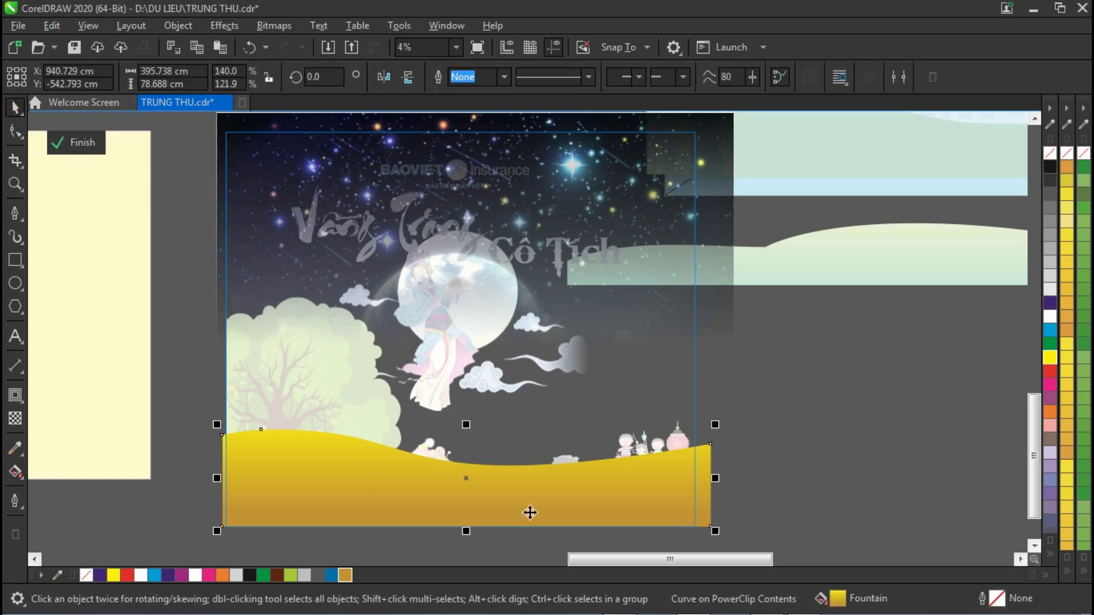
Duplicate the hill up and to the right, then reshape the copy by raising its right end, lowering its left end and removing the crest node.
drag(501, 506, 629, 484)
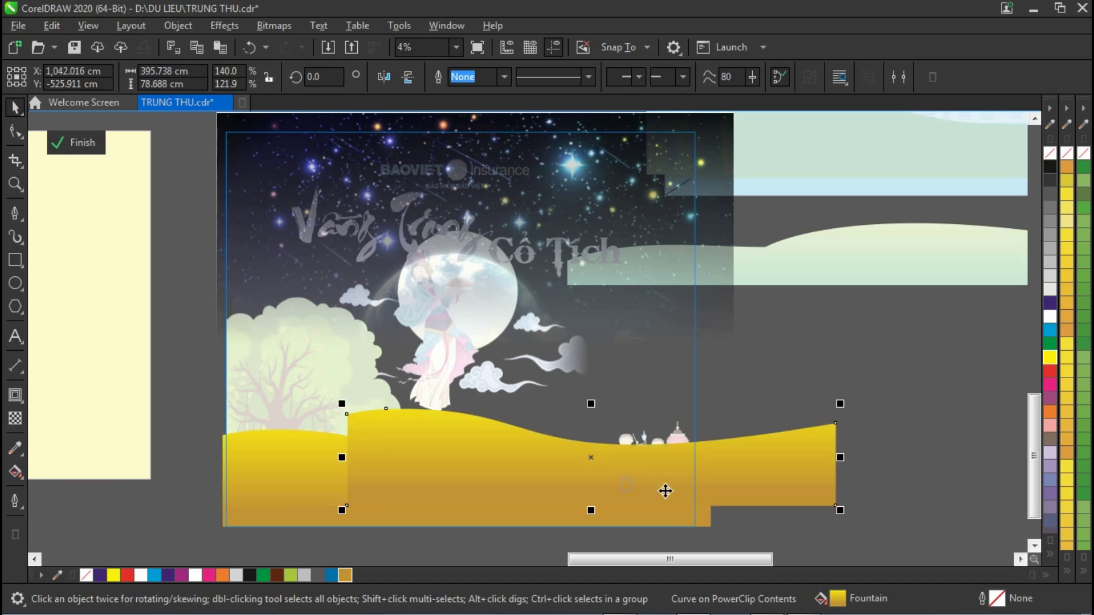
click(15, 131)
drag(836, 425, 832, 380)
drag(347, 415, 347, 445)
double_click(386, 407)
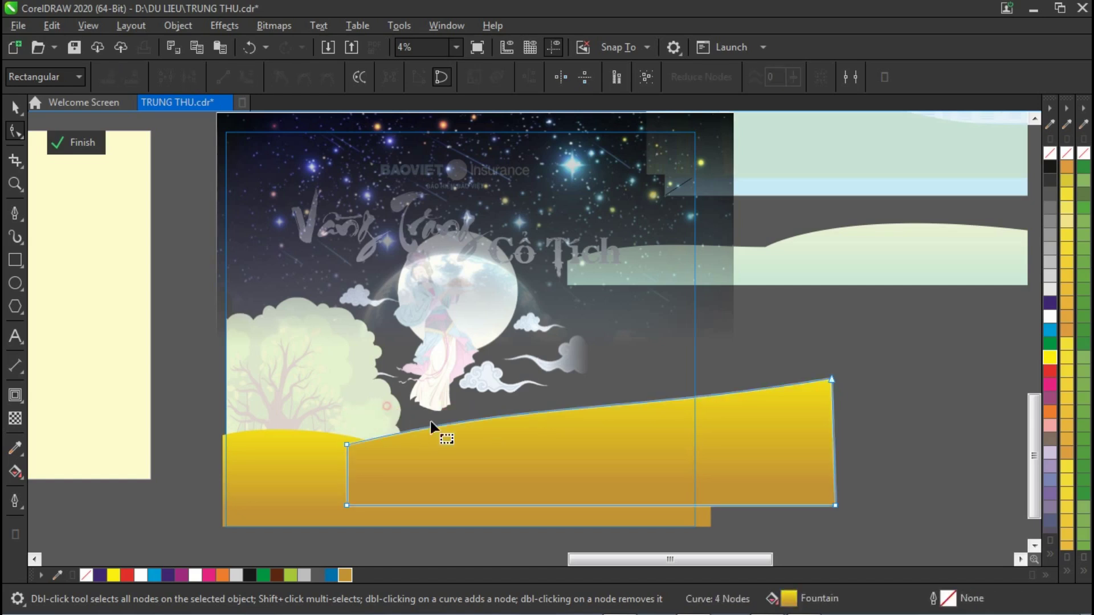
Bend the copied hill's top edge into a wave and give it a vertical fountain fill from gold at the crest to yellow below.
click(347, 445)
drag(630, 410, 517, 365)
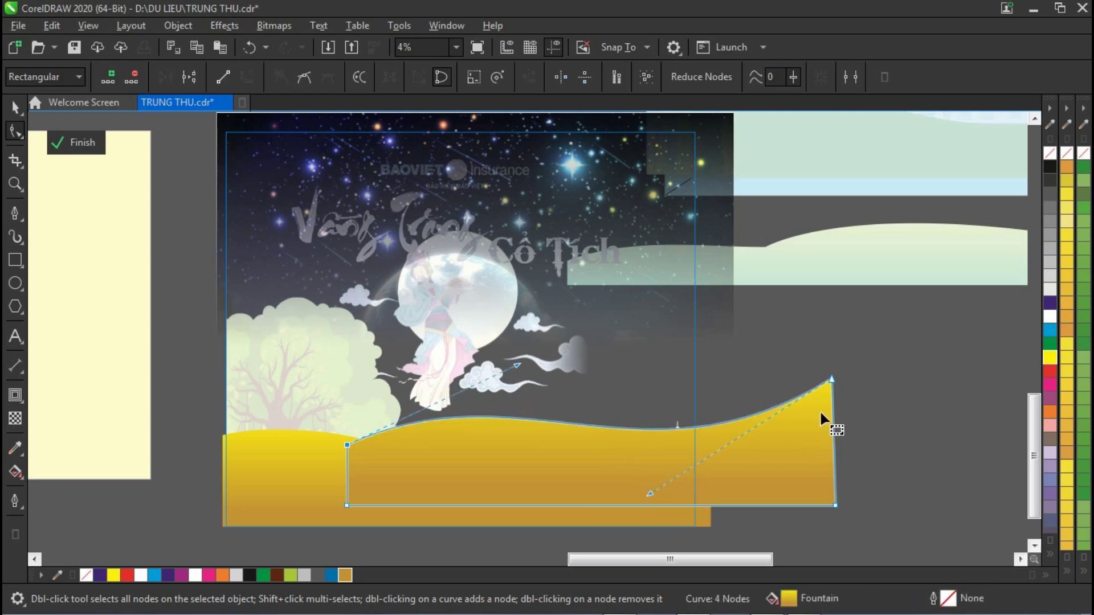
click(15, 472)
drag(493, 487, 450, 311)
drag(494, 354, 449, 458)
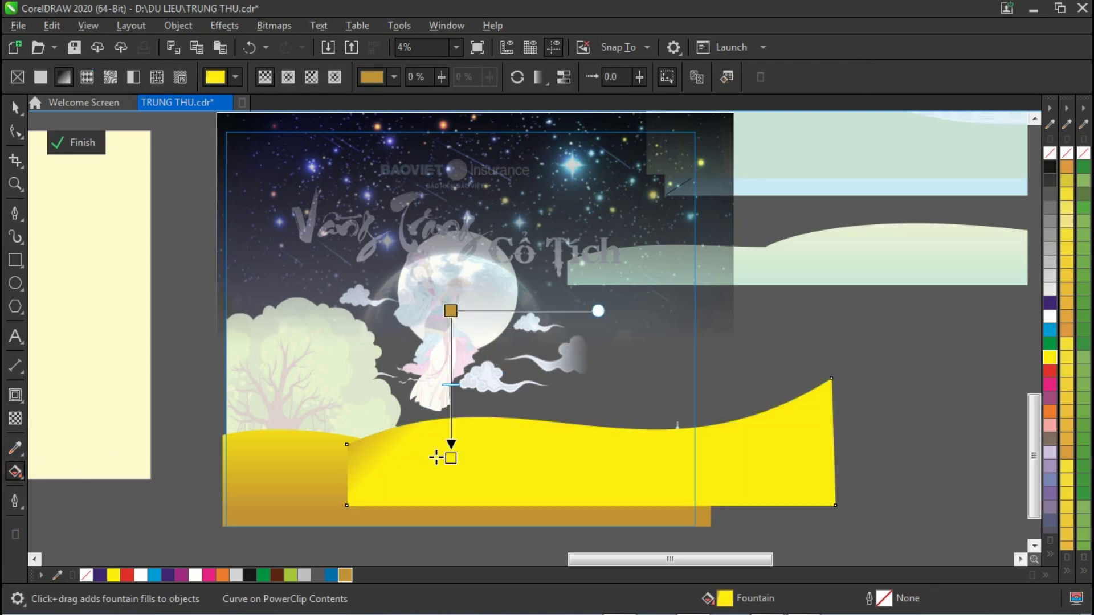
click(450, 313)
drag(451, 319, 446, 387)
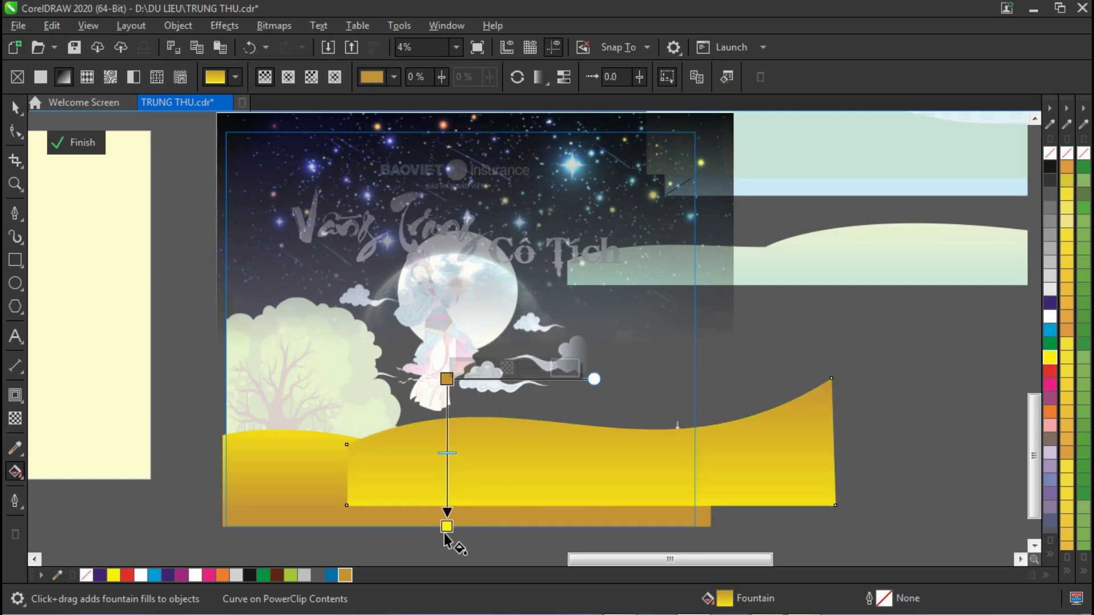
drag(445, 534, 447, 466)
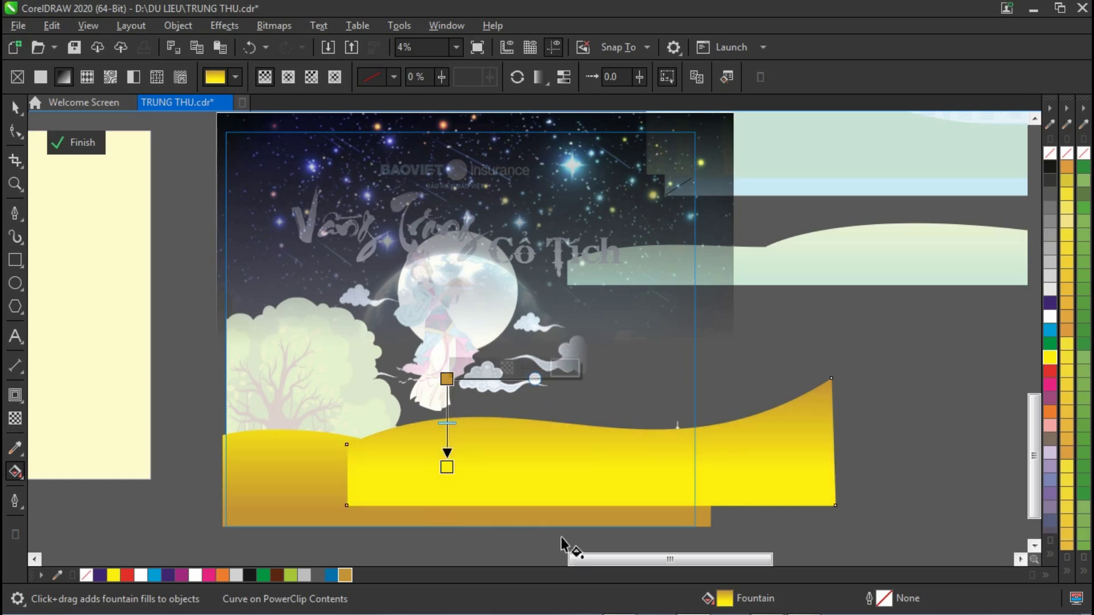
Place the copied hill behind the front hill and finish editing the poster's PowerClip contents.
click(16, 107)
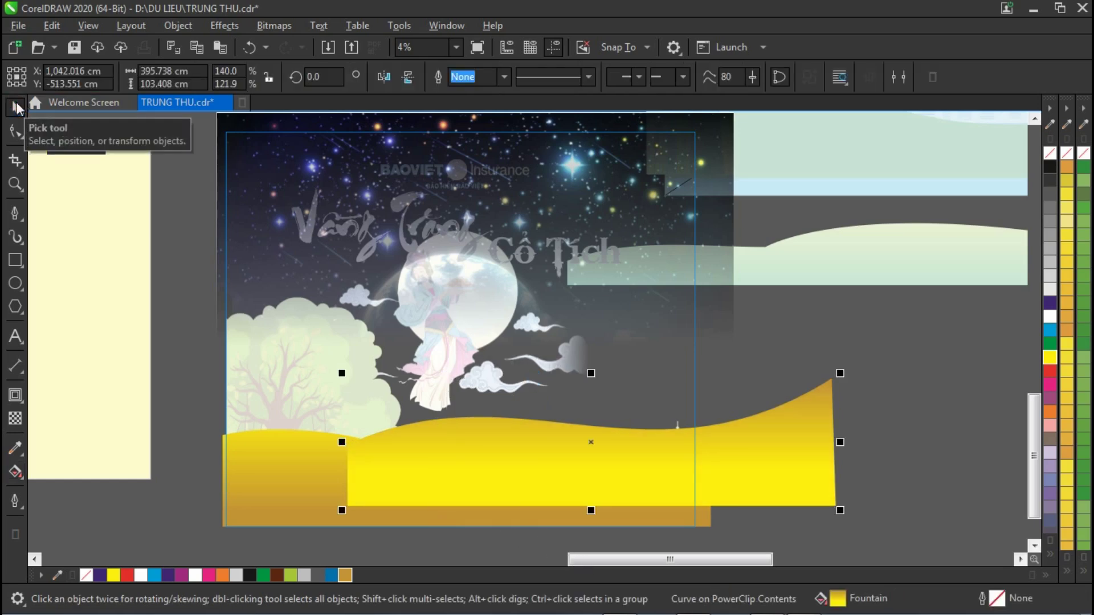
ctrl+click(777, 334)
click(794, 359)
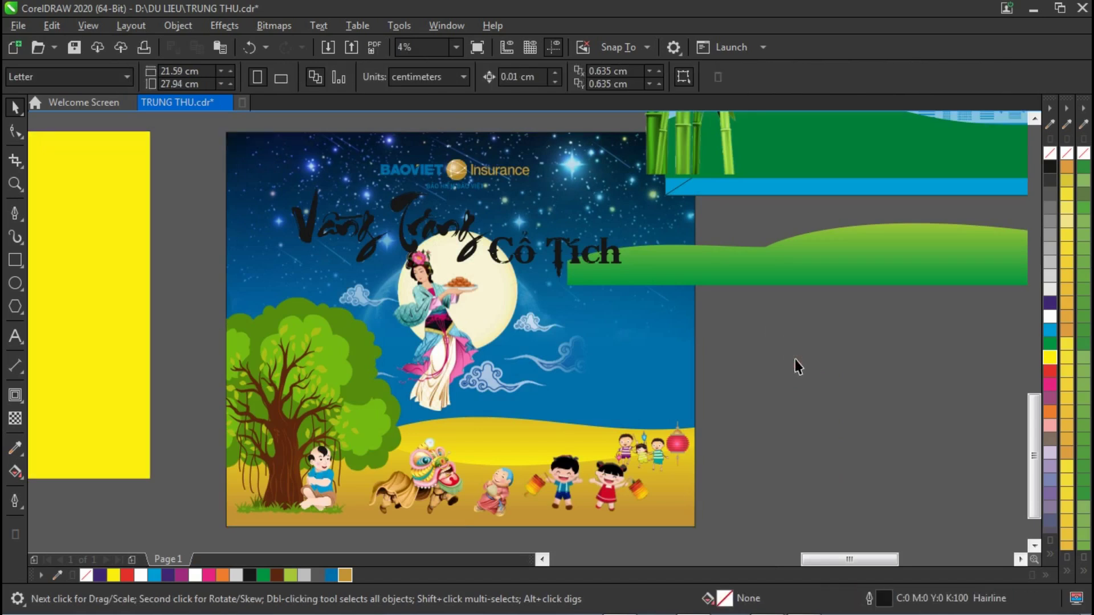
Move the green hill off the poster onto the base of the neighbouring cityscape artwork, and shift the Baoviet Insurance logo slightly up.
drag(704, 264, 797, 185)
click(798, 344)
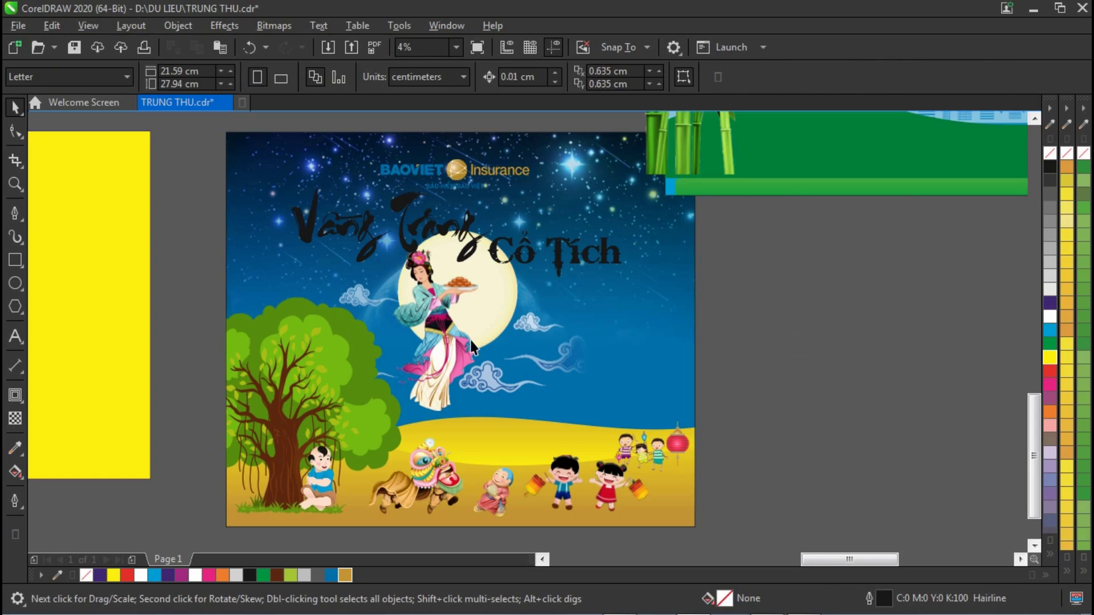
drag(190, 178, 506, 255)
drag(357, 123, 552, 200)
drag(464, 168, 465, 161)
Fill the "Vầng Trăng Cổ Tích" title with red (C:0 M:100 Y:100 K:0).
drag(210, 178, 699, 317)
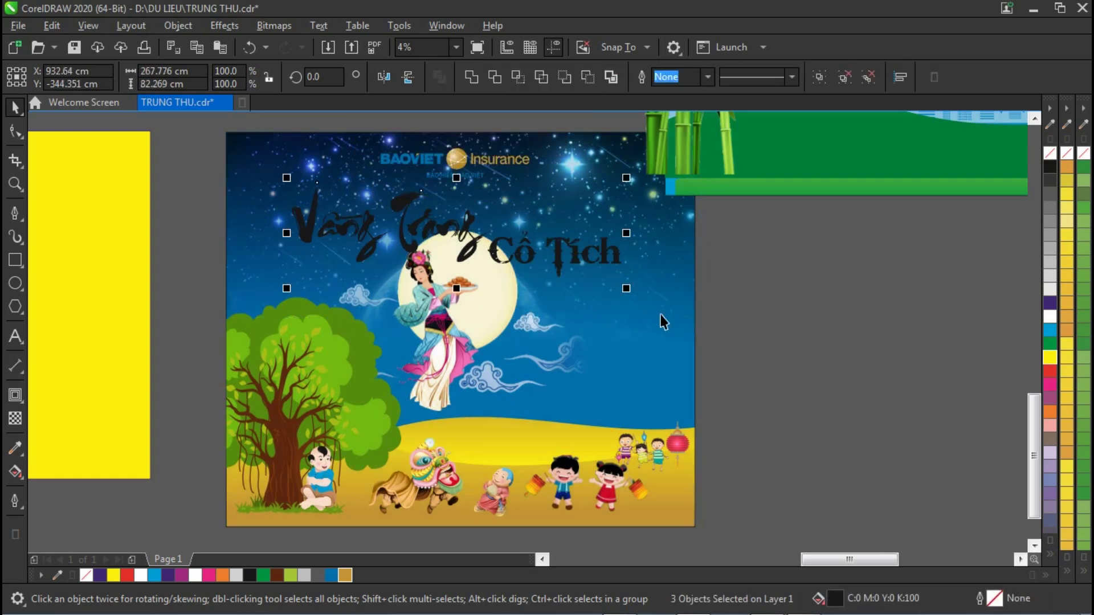
key(XF86Calculator)
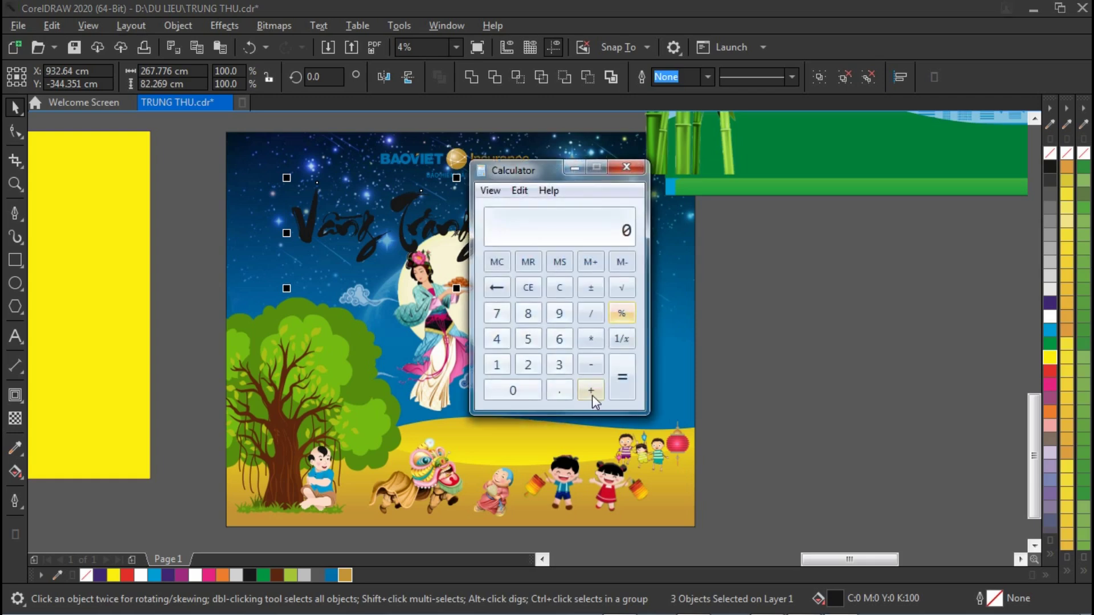
click(626, 166)
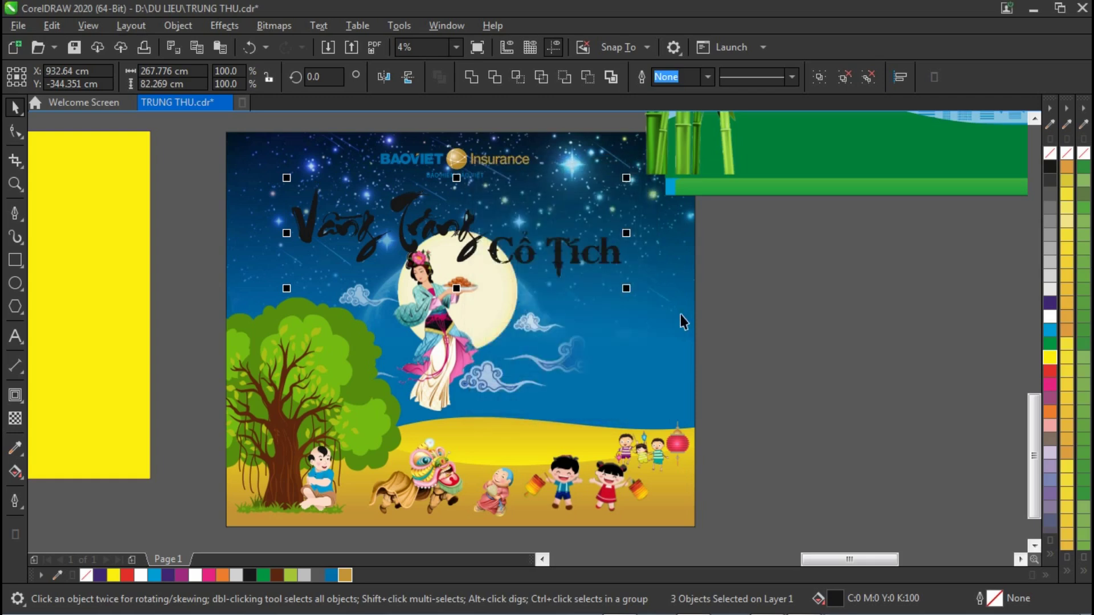
click(1048, 370)
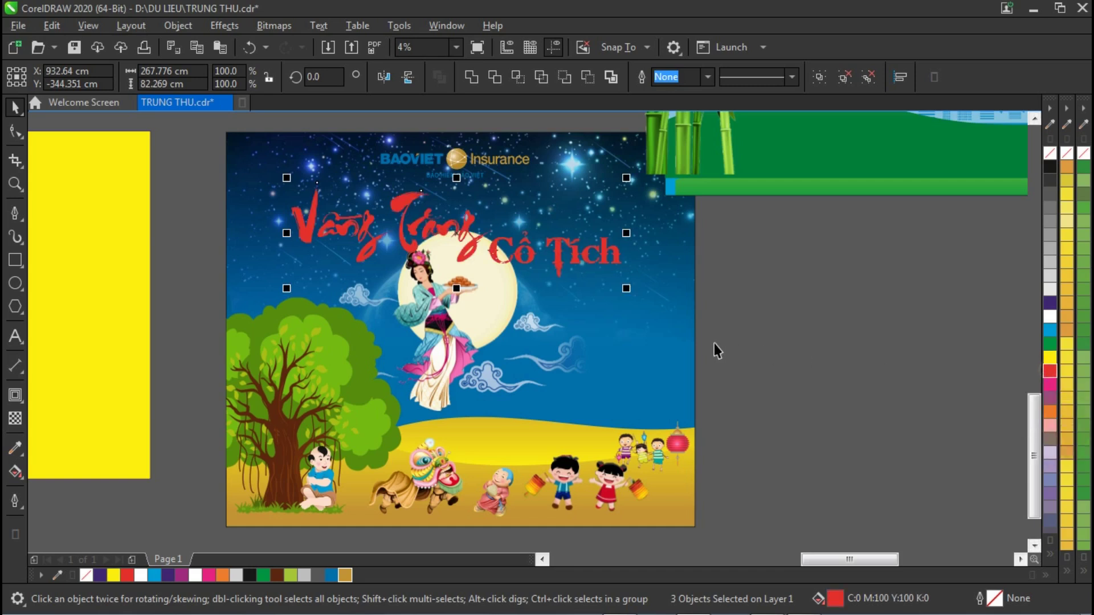
Give the title a white 3.0 mm outline with round corners, positioned outside, behind the fill and scaling with the object.
key(F12)
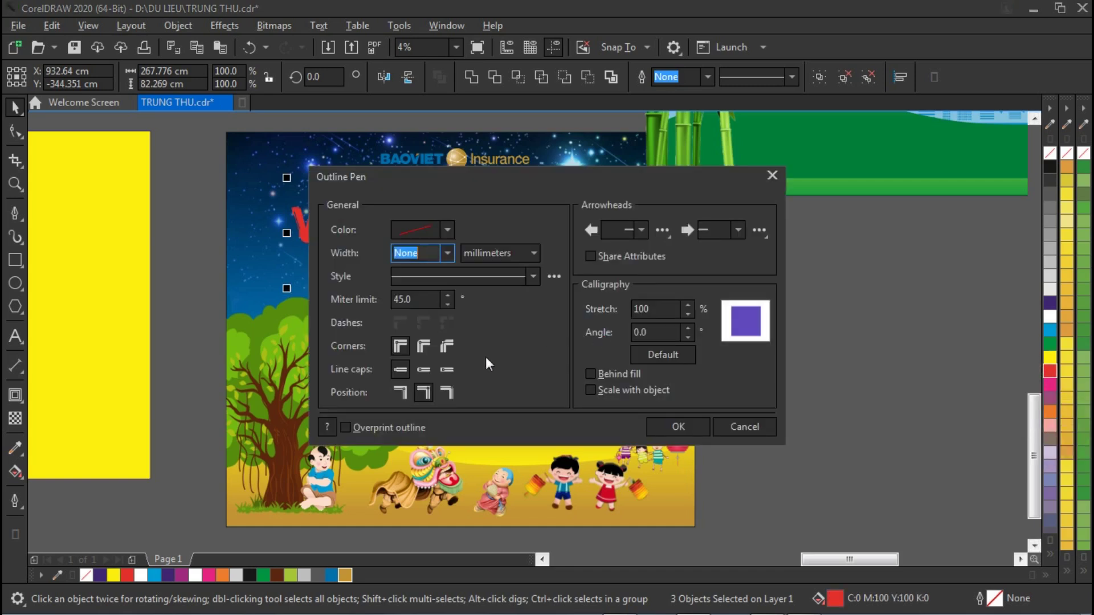
click(399, 393)
click(423, 345)
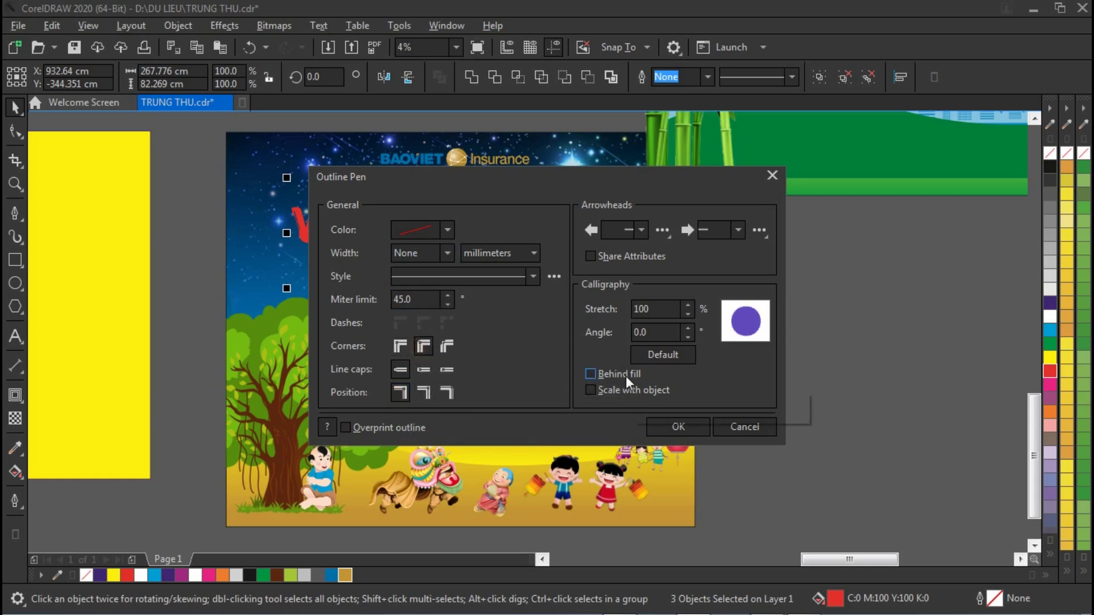
click(446, 253)
click(416, 403)
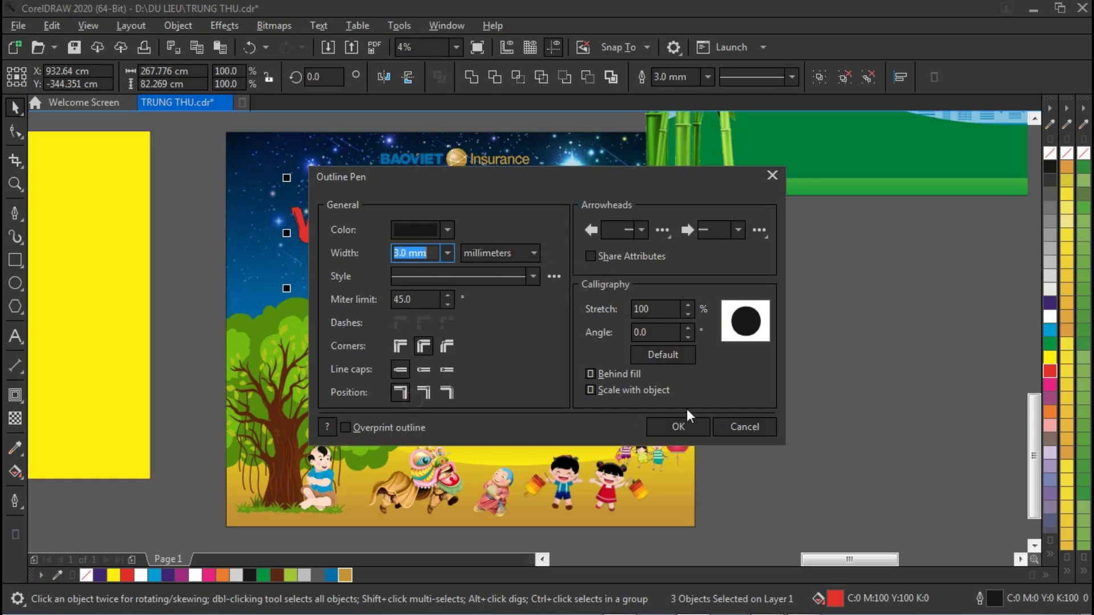
click(681, 427)
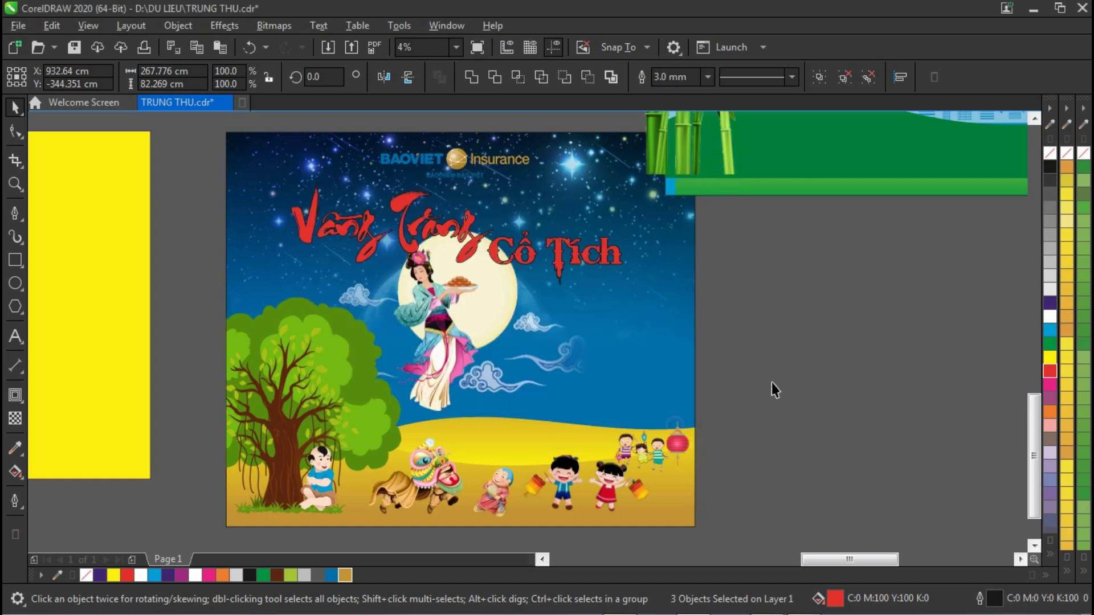
right_click(1054, 318)
Widen the title to about 276 cm, then enlarge it slightly toward its lower right corner.
drag(630, 233, 639, 233)
mouse_move(501, 244)
mouse_down()
mouse_move(493, 240)
mouse_move(507, 251)
mouse_up()
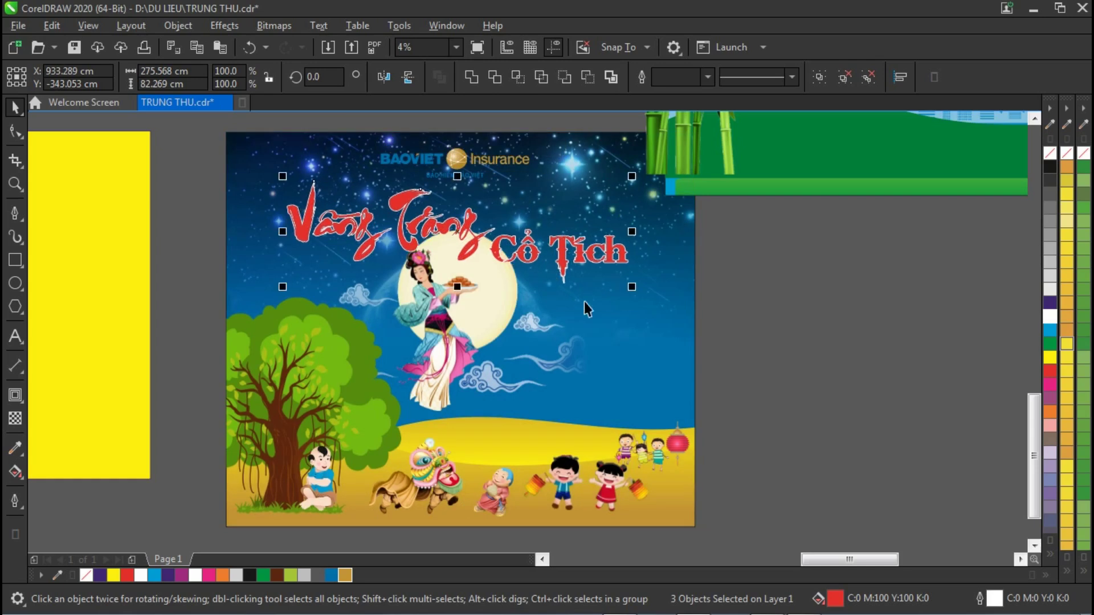
drag(631, 288, 636, 288)
Take the bamboo from the cityscape artwork, mirror it horizontally at about 89 cm wide, and place it along the poster's right edge.
click(768, 180)
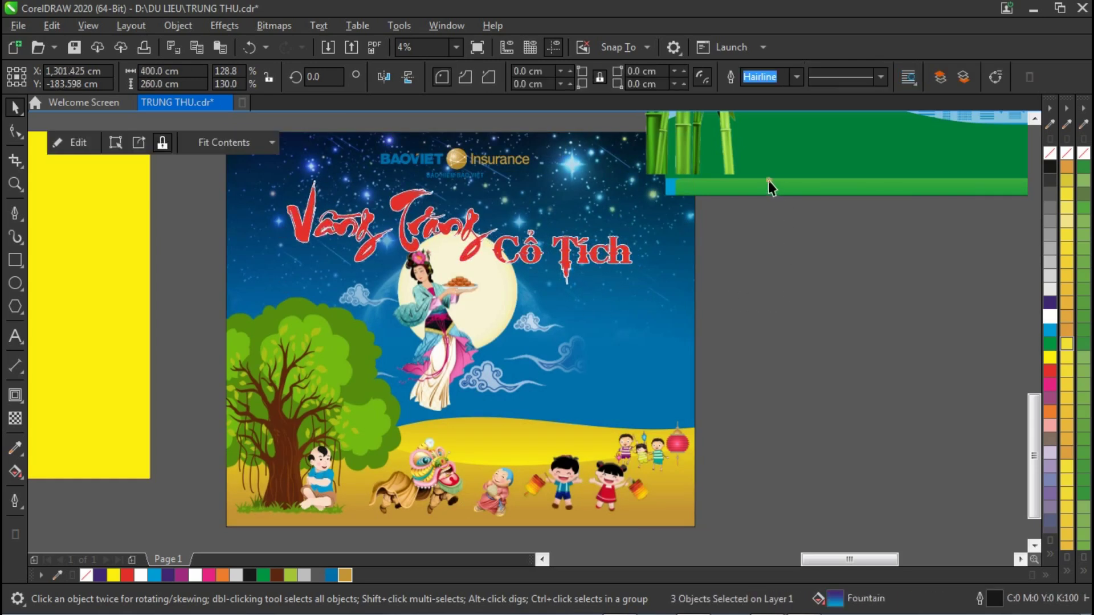
drag(684, 156, 785, 442)
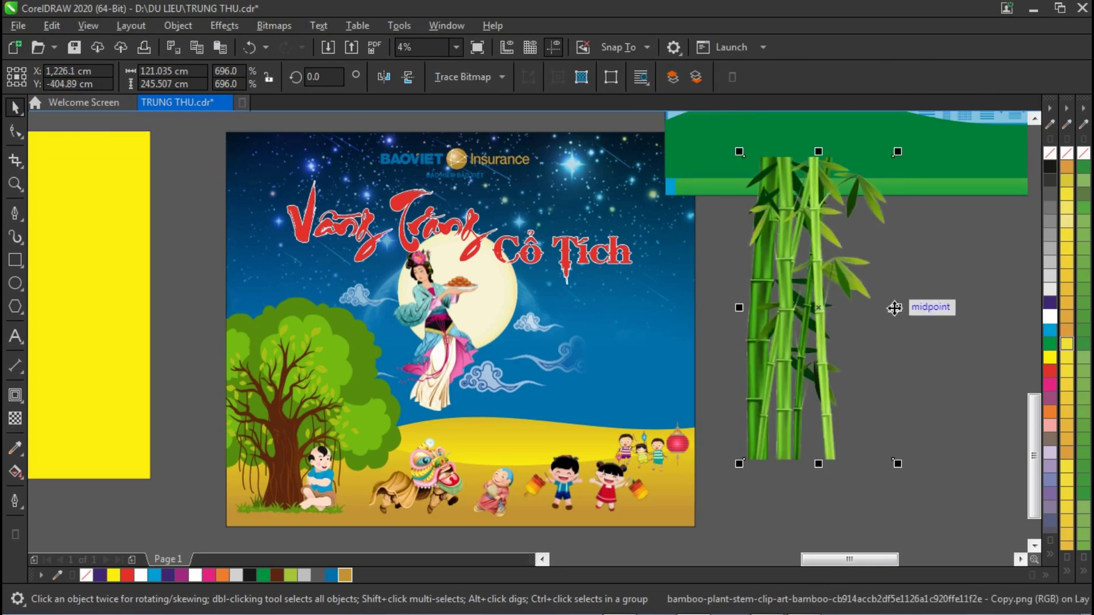
drag(893, 308, 637, 328)
drag(720, 408, 665, 385)
drag(691, 284, 705, 286)
PowerClip the bamboo inside the poster background.
right_click(635, 313)
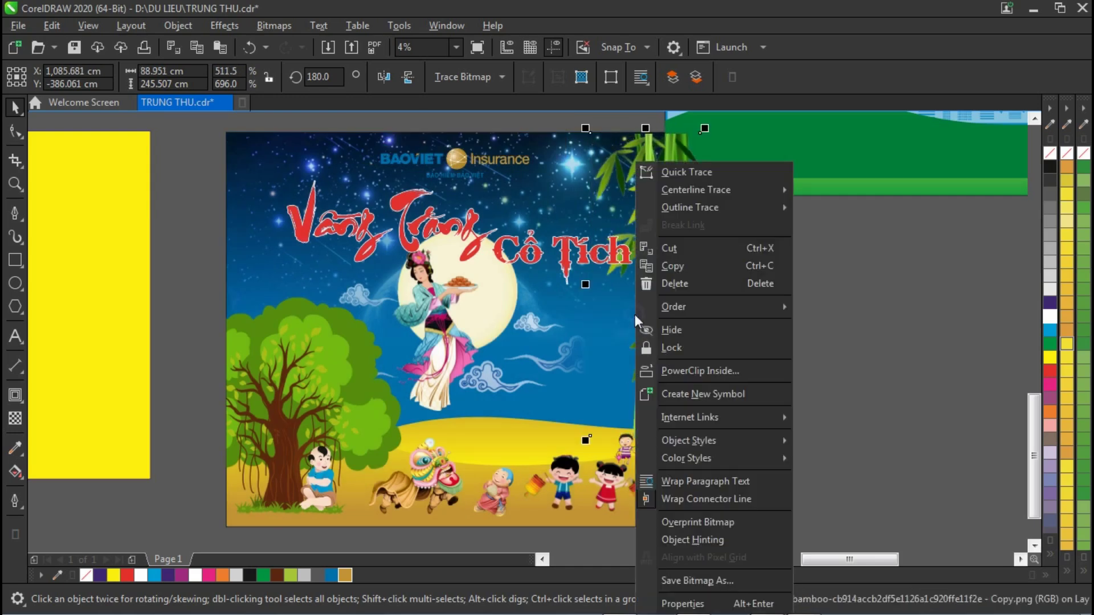
click(690, 369)
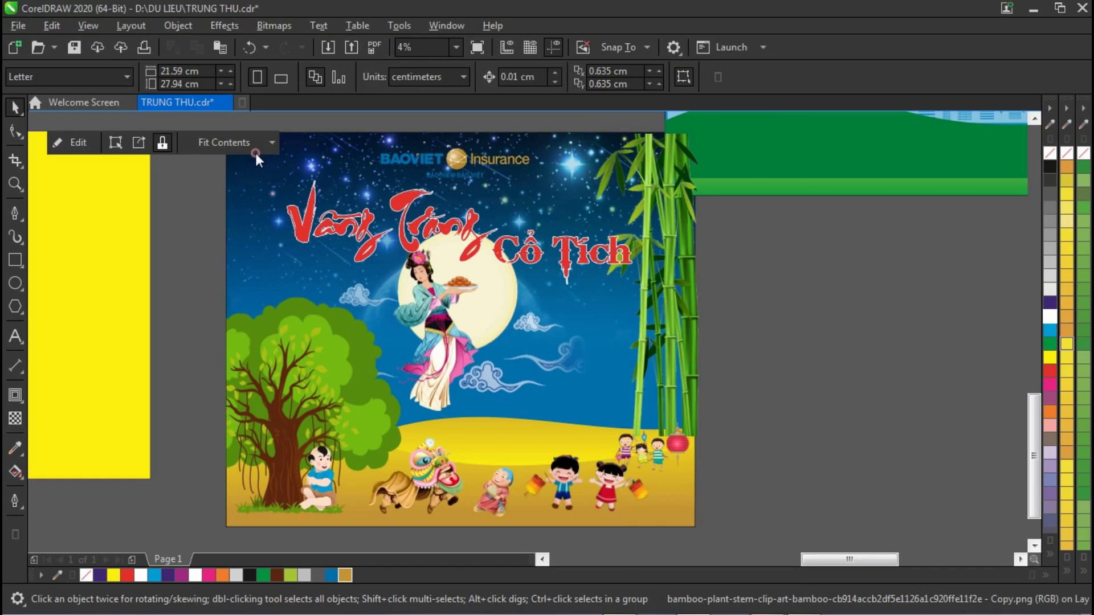
click(255, 150)
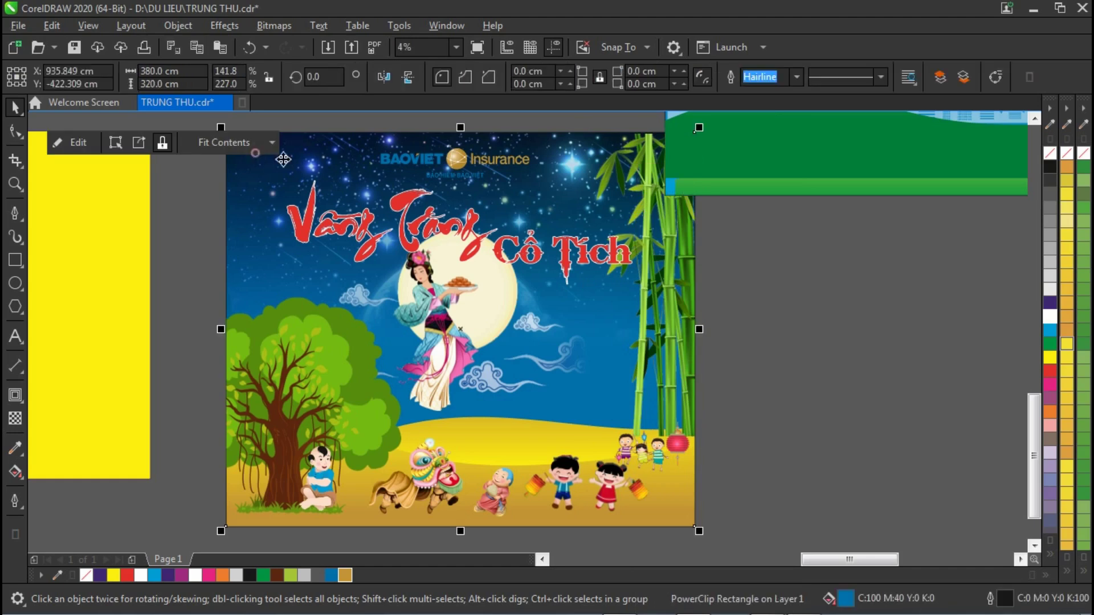
Edit the poster's PowerClip contents and scale the bamboo to about 85.9 × 237.2 cm so its base meets the back hill.
double_click(676, 266)
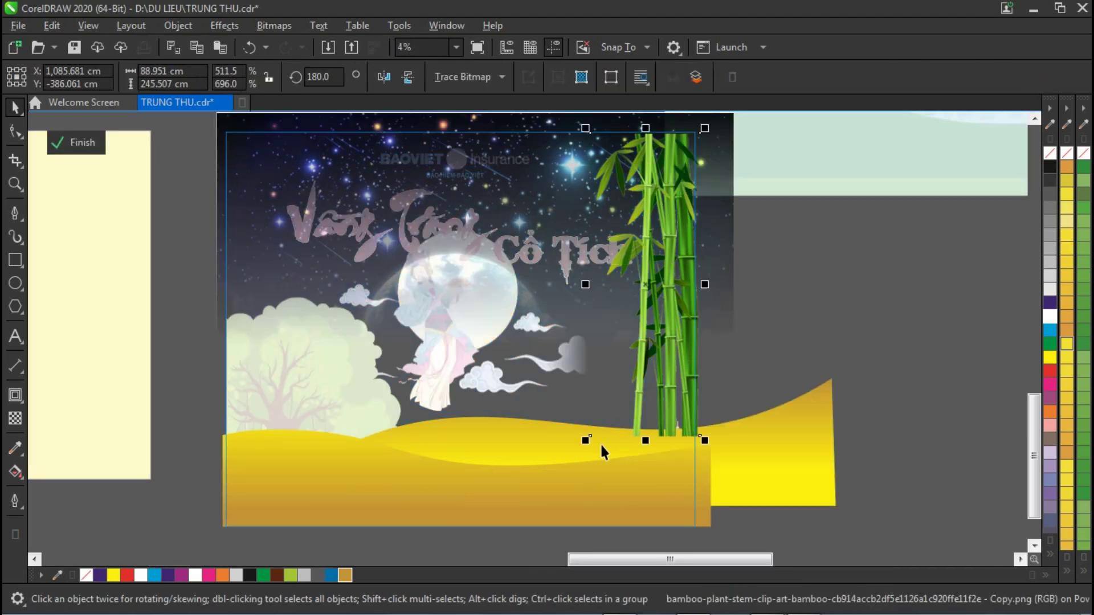
mouse_move(586, 444)
mouse_down()
mouse_move(581, 454)
mouse_move(601, 442)
mouse_up()
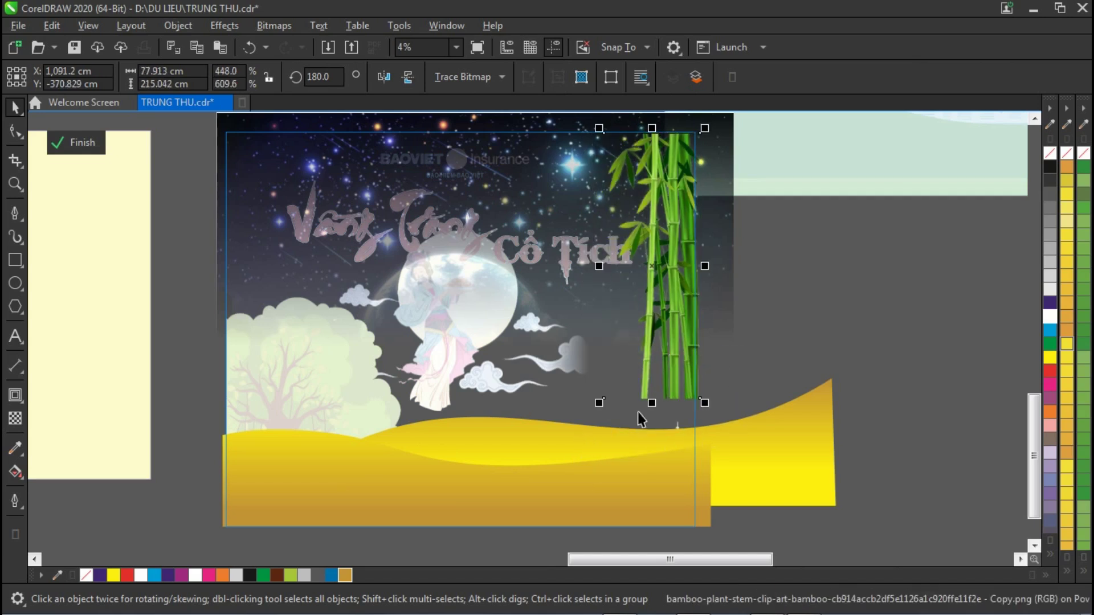
drag(599, 404, 589, 431)
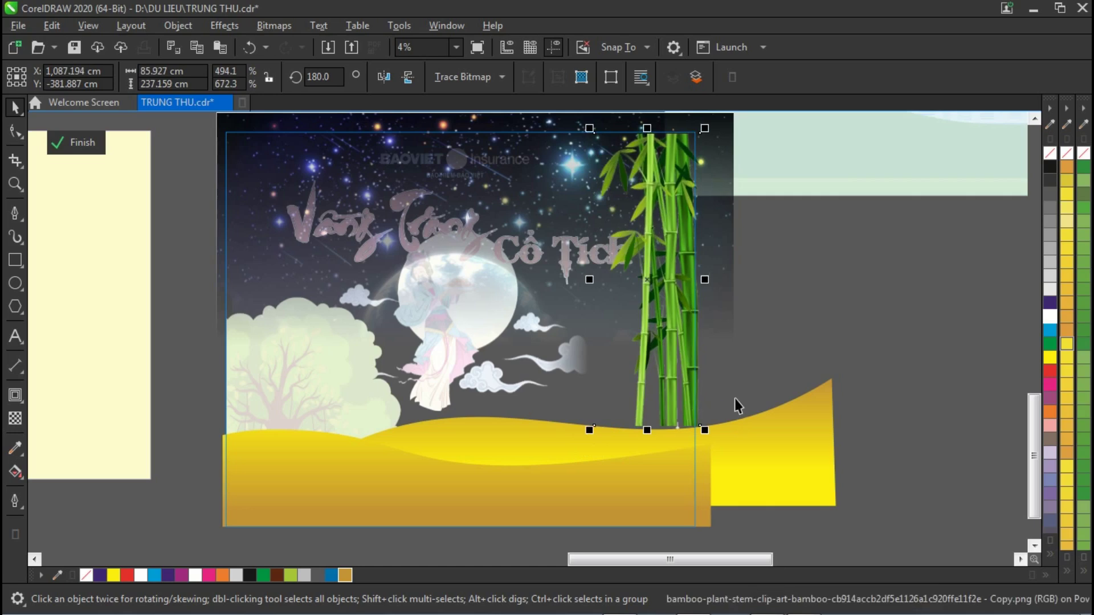
ctrl+click(880, 332)
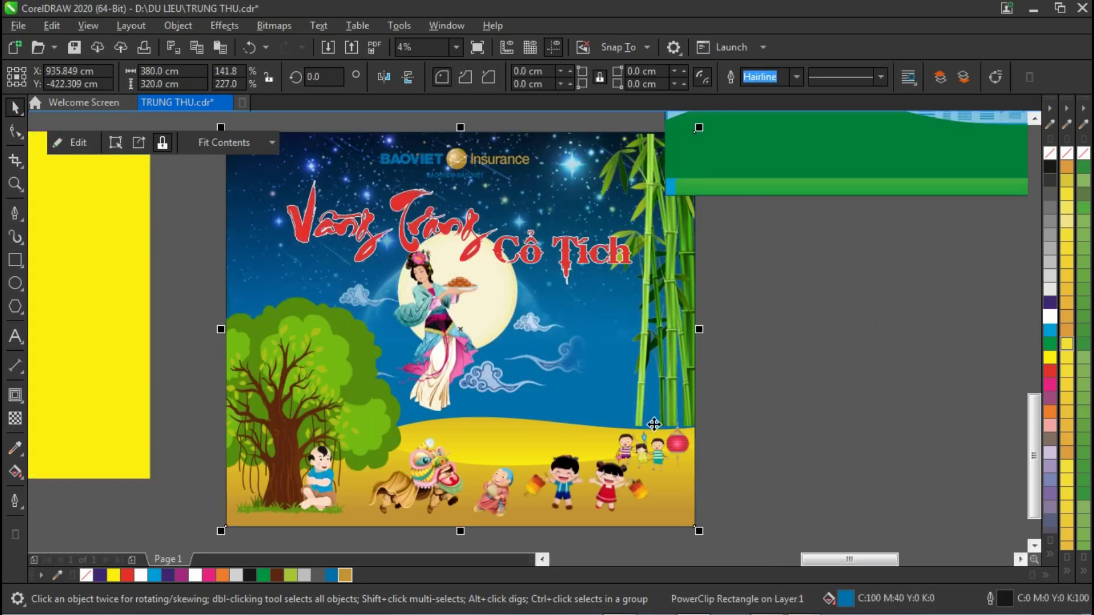
Delete the leftover cityscape artwork with its green hills and lotus figure at the poster's upper right.
key(z)
right_click(809, 438)
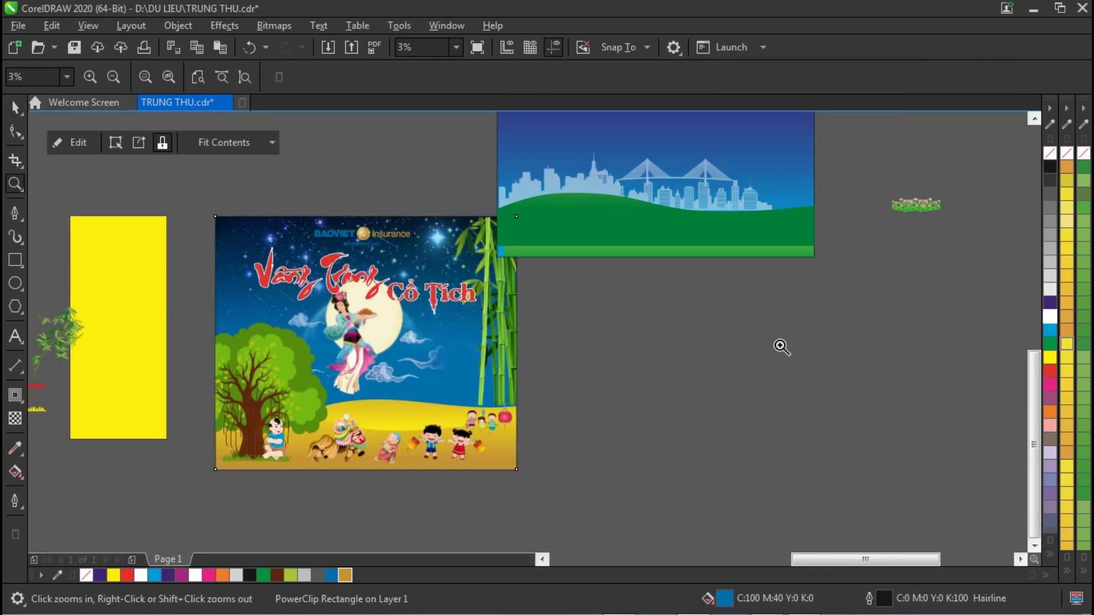
click(16, 107)
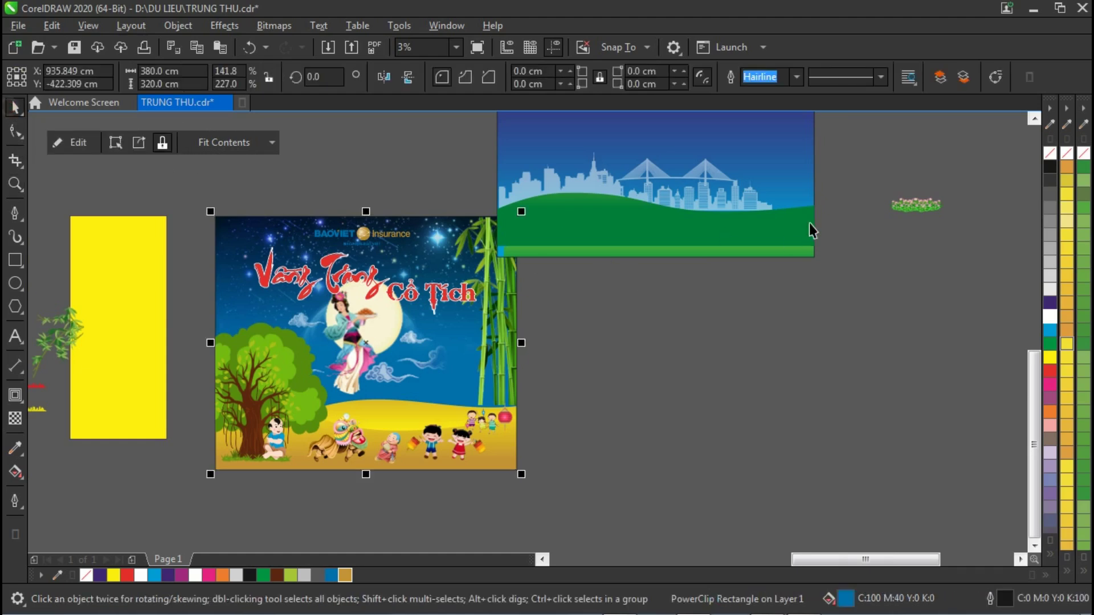
click(1034, 119)
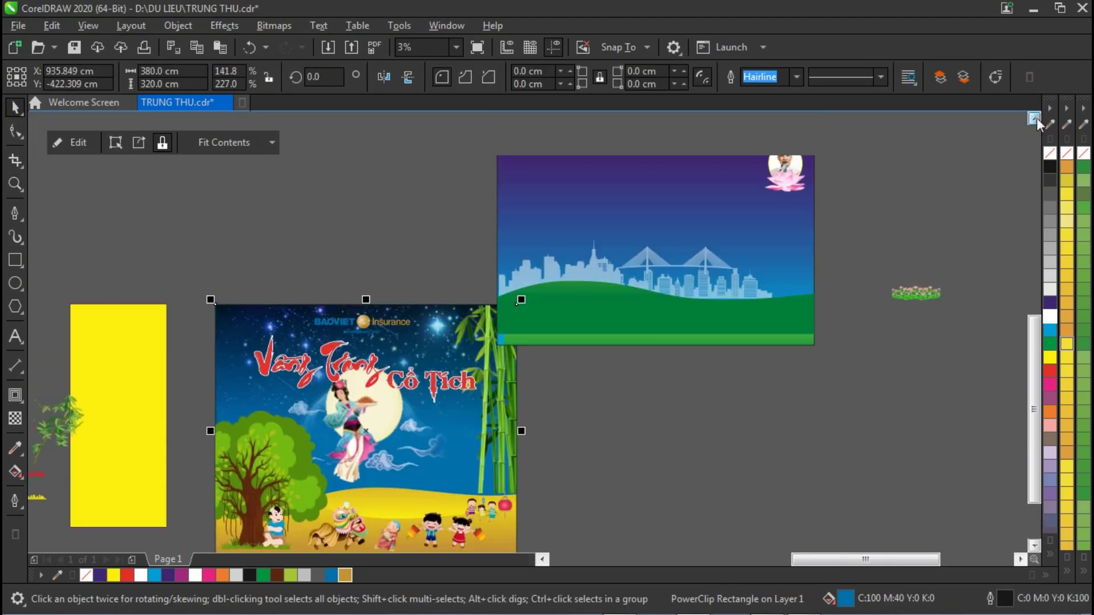
drag(488, 131, 839, 371)
key(Delete)
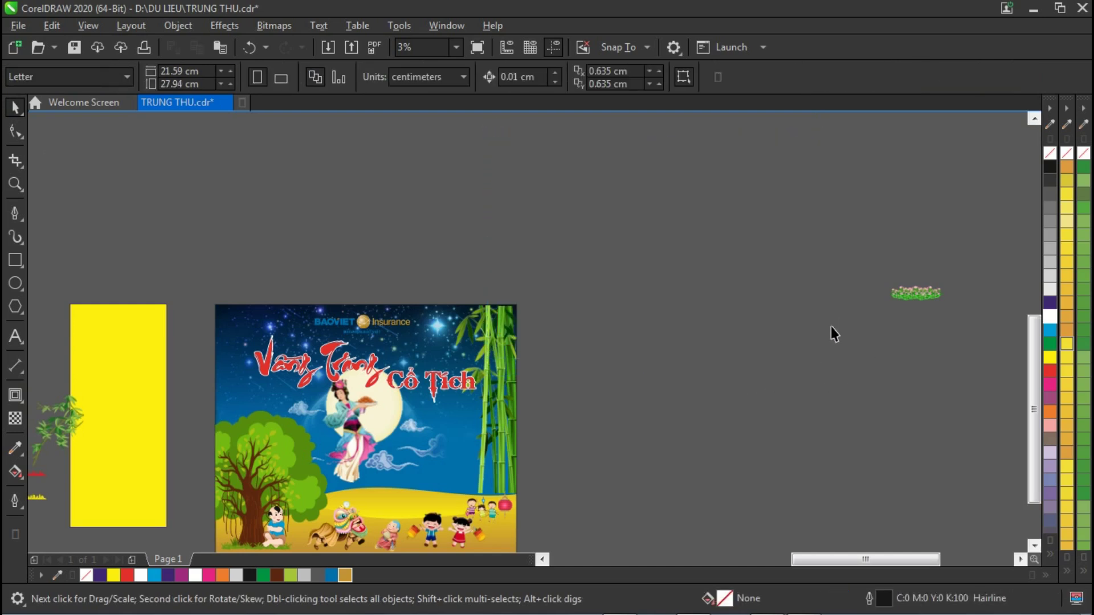
Move the small lotus cluster beside the poster's lower right edge.
drag(908, 301, 531, 505)
key(z)
drag(315, 443, 609, 515)
click(16, 107)
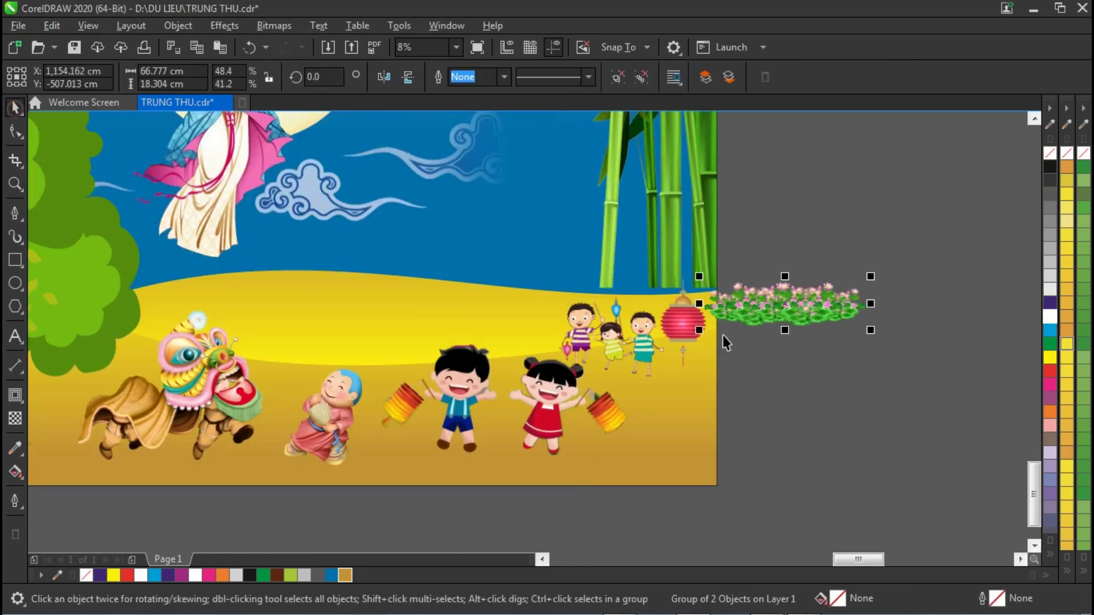
Enlarge the lotus cluster to about 98.7 × 32.4 cm at the poster's lower right corner and add a 139.8 × 45.9 cm copy to its lower left.
drag(757, 316, 700, 514)
drag(748, 418, 754, 404)
drag(758, 454, 658, 484)
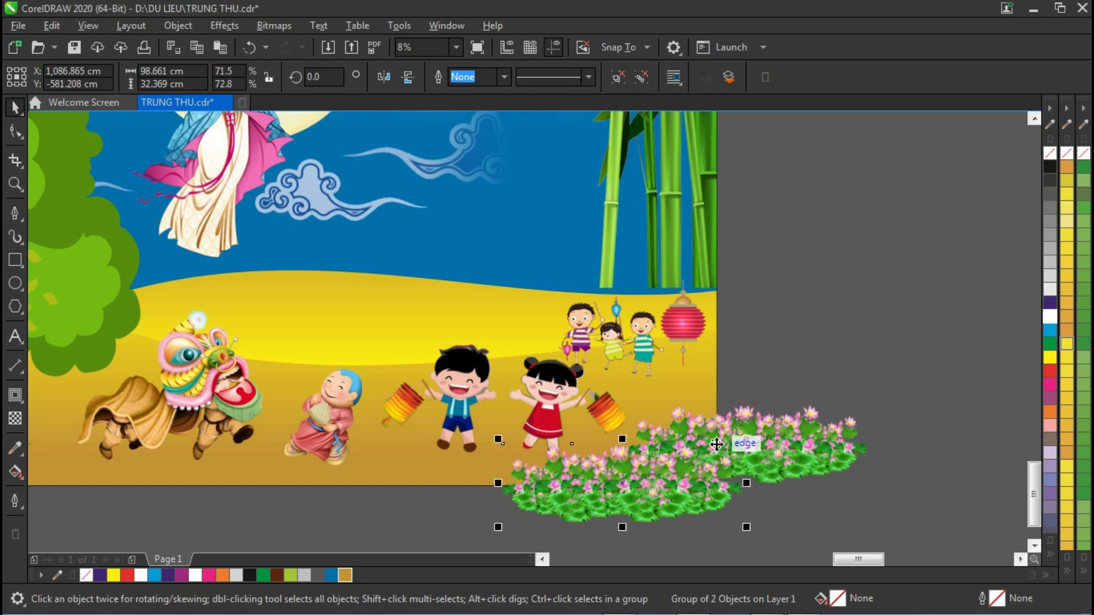
drag(746, 438, 796, 422)
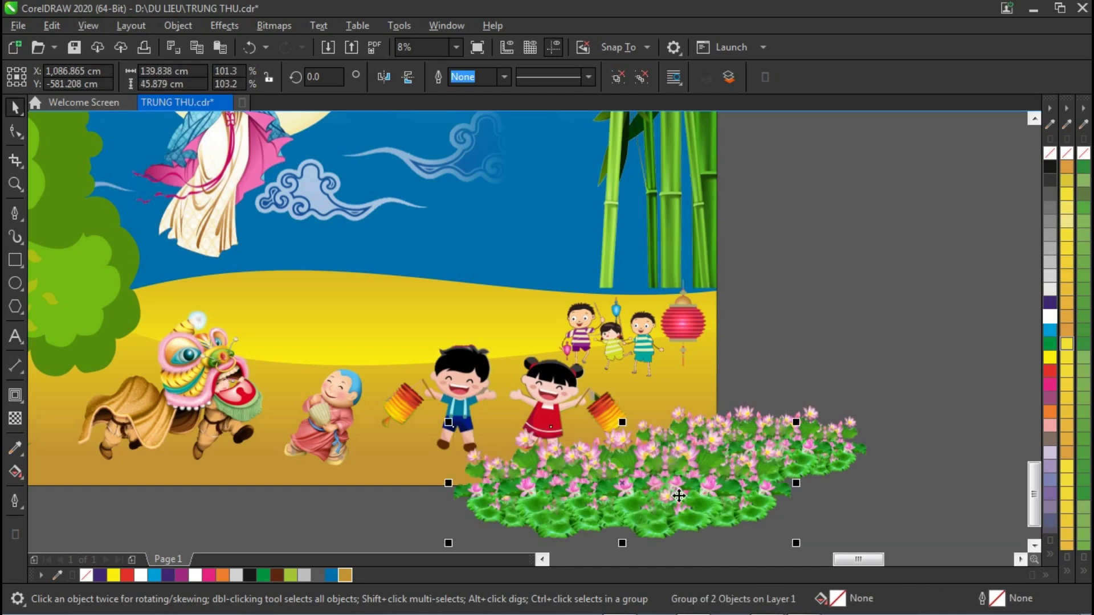
PowerClip both lotus clusters inside the poster background.
shift+click(820, 457)
right_click(820, 457)
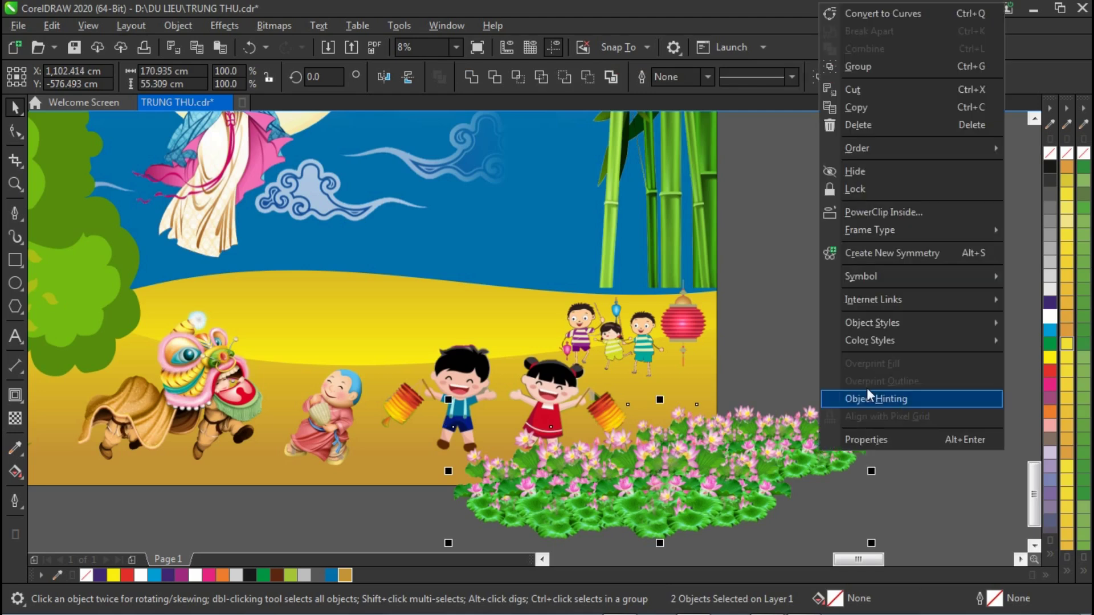
click(890, 216)
click(554, 225)
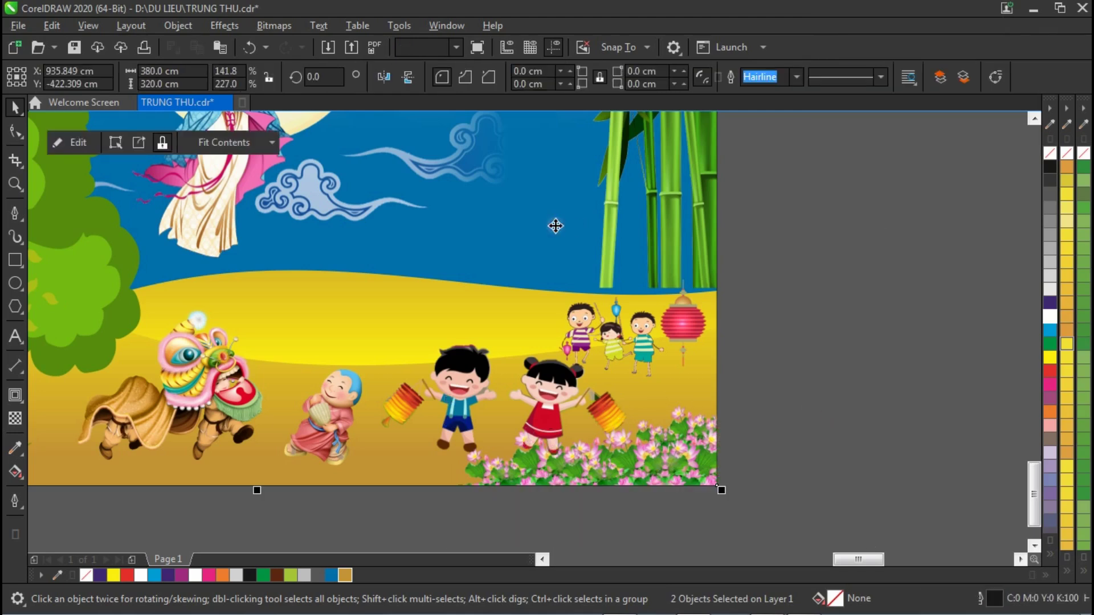
Inside the background's PowerClip, shift the smaller lotus cluster down to the right and the larger one down to the left.
ctrl+click(699, 512)
click(809, 465)
drag(828, 465, 840, 487)
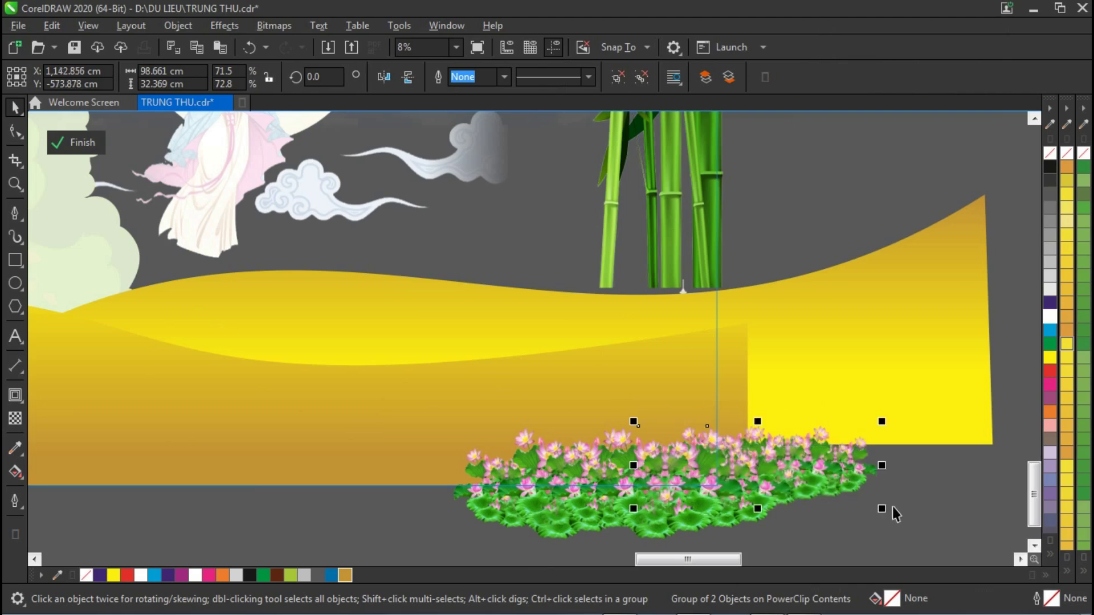
ctrl+click(906, 497)
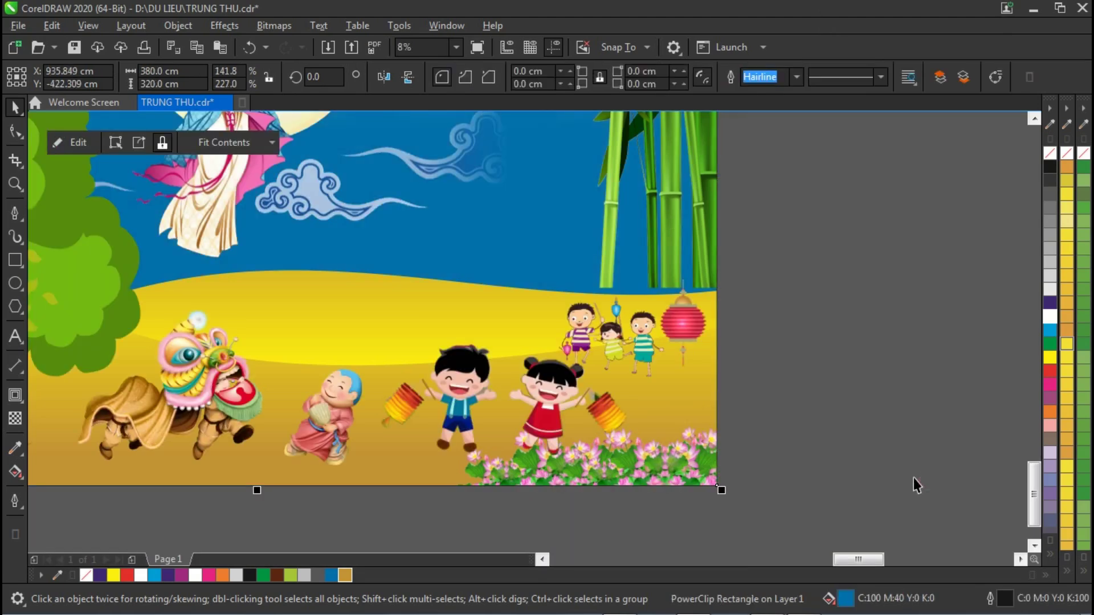
ctrl+click(549, 473)
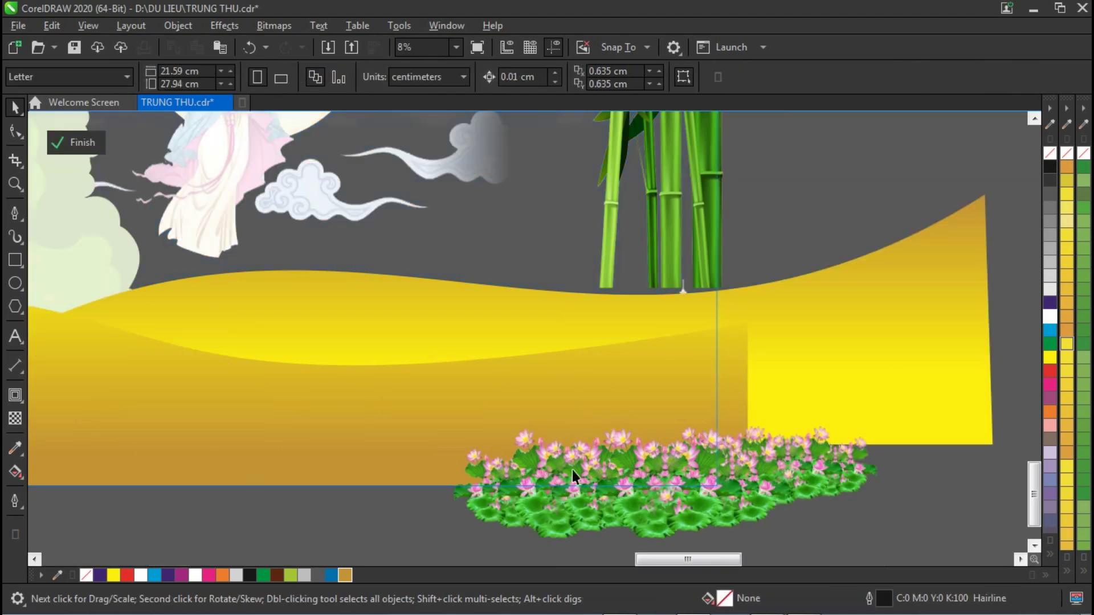
drag(566, 508, 552, 524)
ctrl+click(912, 508)
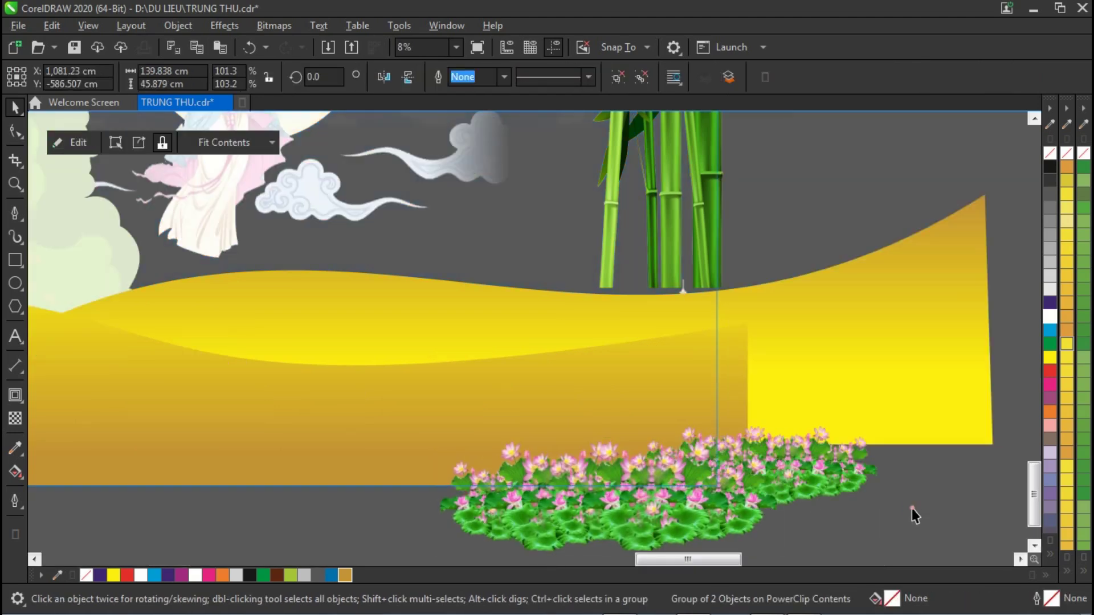
click(785, 459)
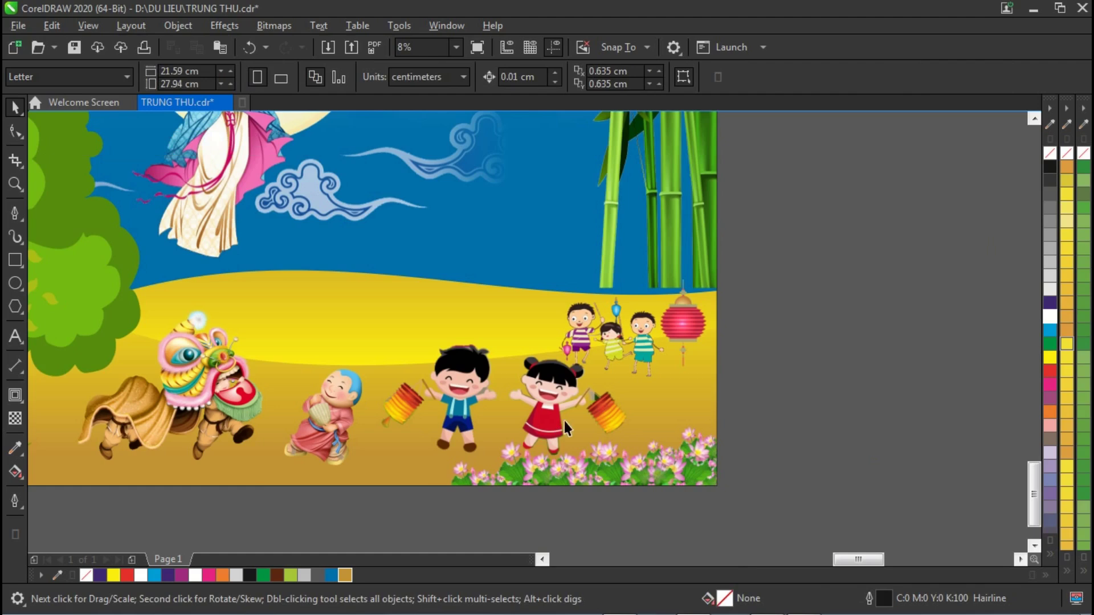
Enlarge the three children with the pink lantern to about 70.4 × 46.5 cm and place them on the hill above the boy and girl.
click(623, 320)
drag(556, 276, 508, 244)
drag(606, 326, 594, 289)
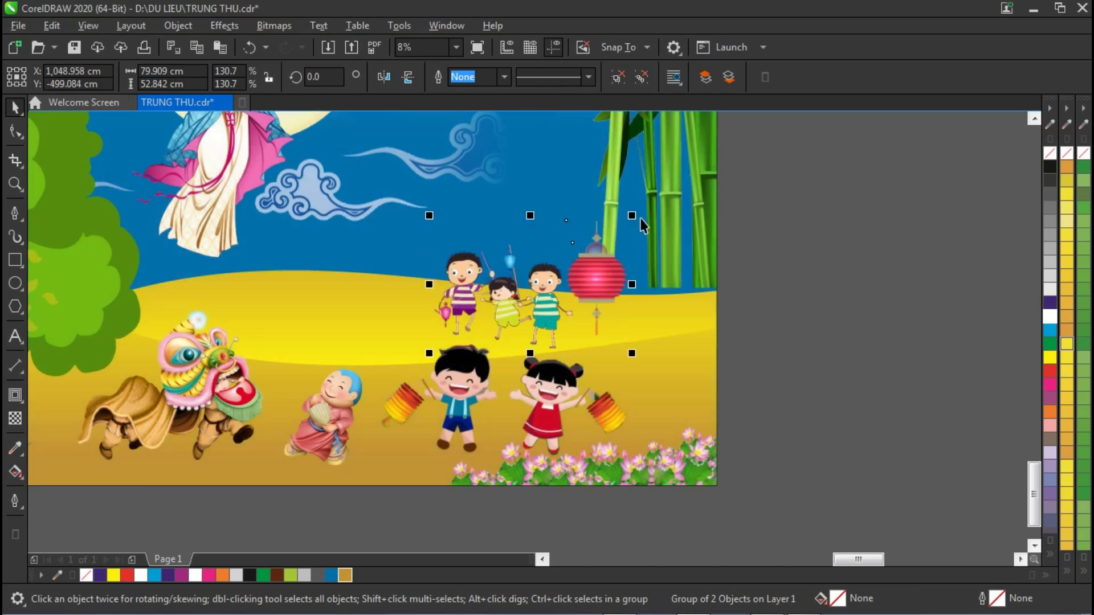
drag(637, 214, 607, 232)
drag(577, 285, 614, 301)
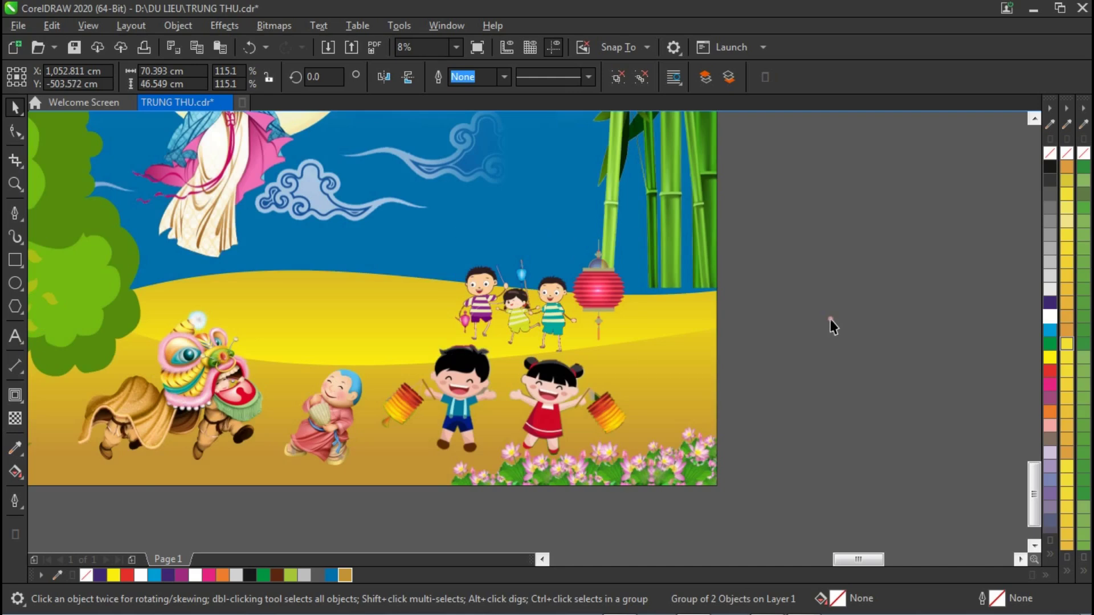
click(757, 339)
Copy the butterfly flower patch, a green bush and the thin-stemmed bamboo out of the clip-art collection into the empty space beside it.
key(z)
right_click(646, 329)
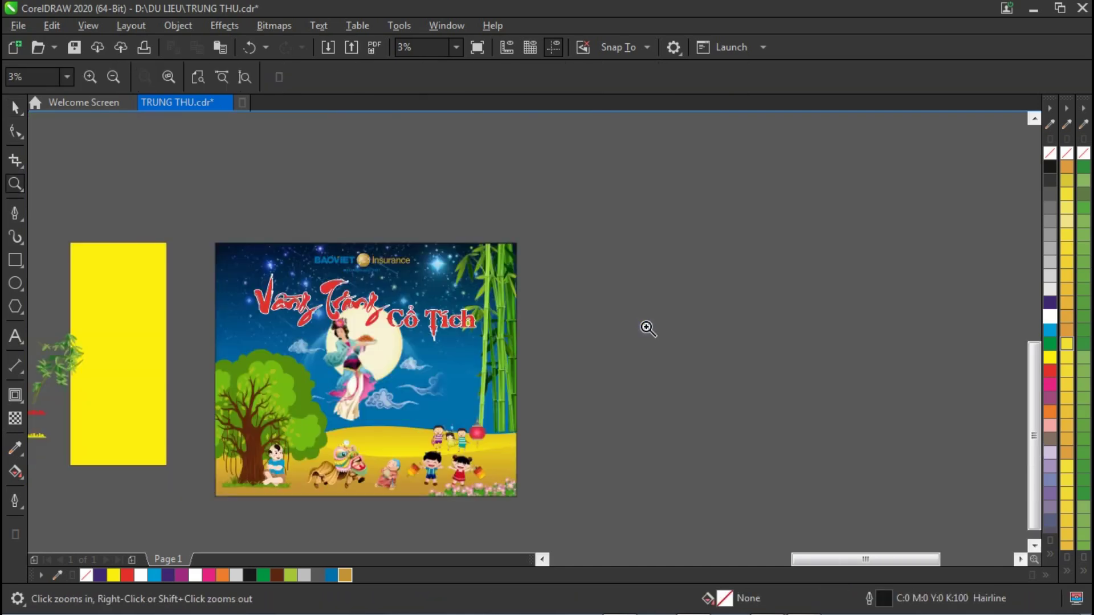
drag(435, 409, 706, 523)
right_click(327, 202)
right_click(590, 355)
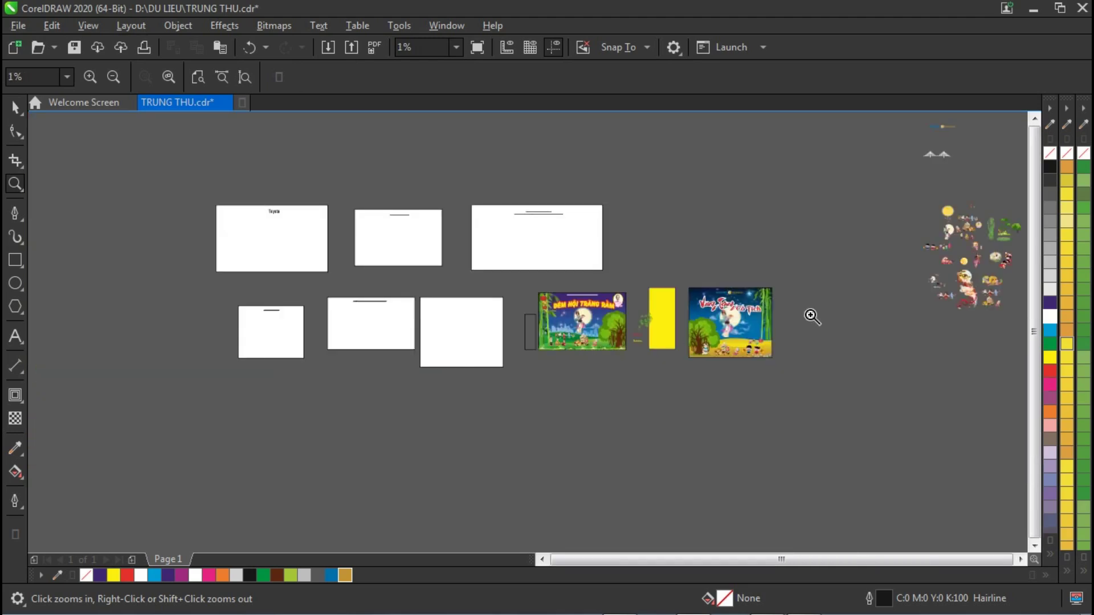
drag(915, 194, 1018, 271)
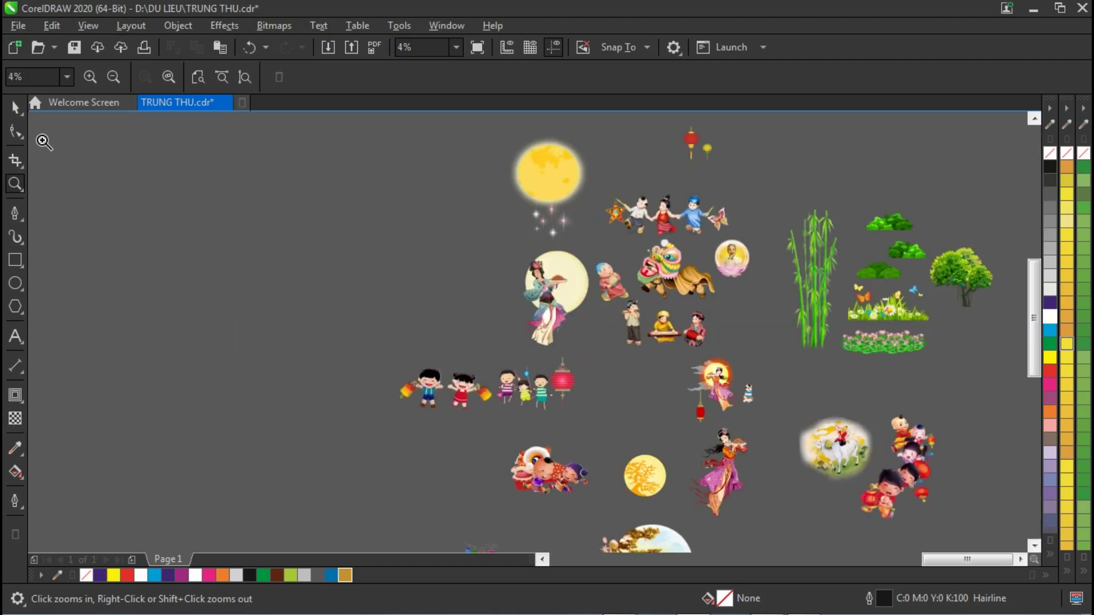
click(14, 107)
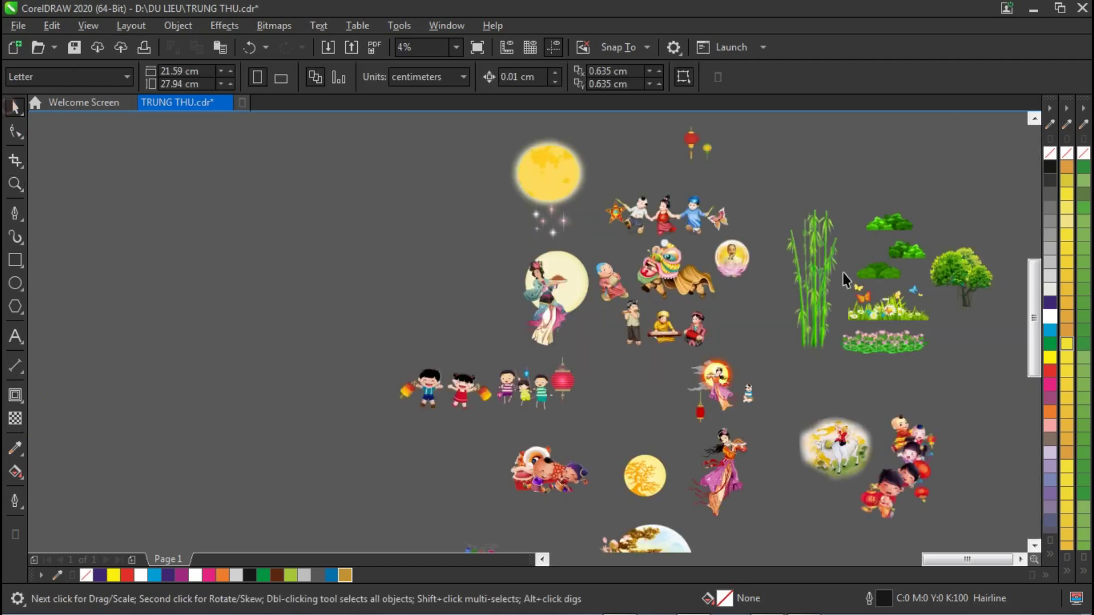
click(897, 308)
shift+click(907, 252)
drag(908, 252, 179, 398)
drag(804, 307, 253, 473)
right_click(253, 473)
Move the copied flower patch, bush and bamboo together to the empty area just right of the Vầng Trăng Cổ Tích poster.
key(z)
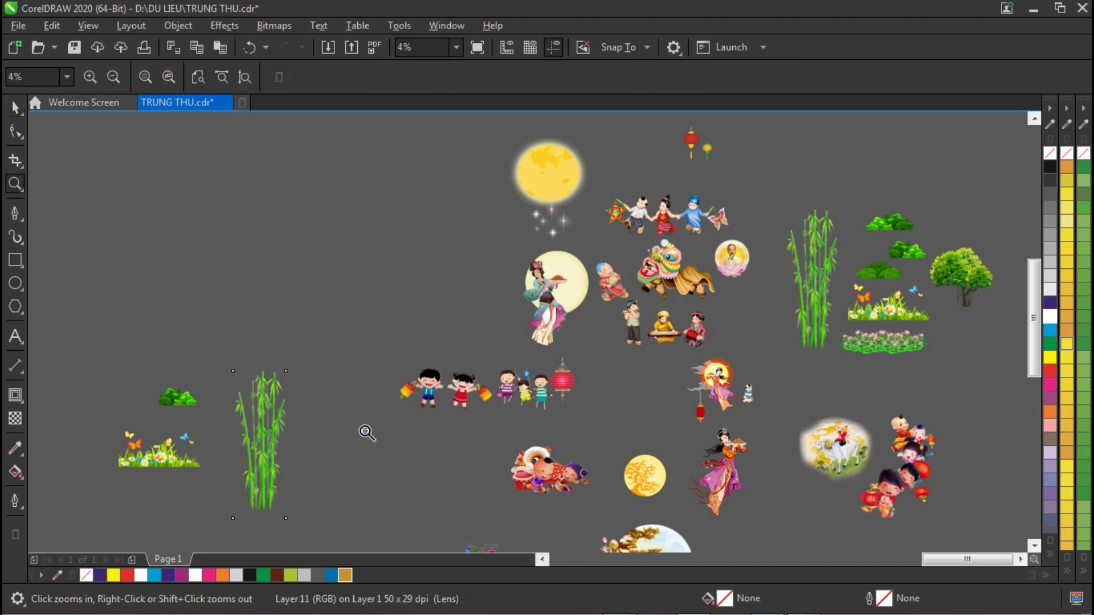
right_click(365, 432)
drag(715, 212, 923, 391)
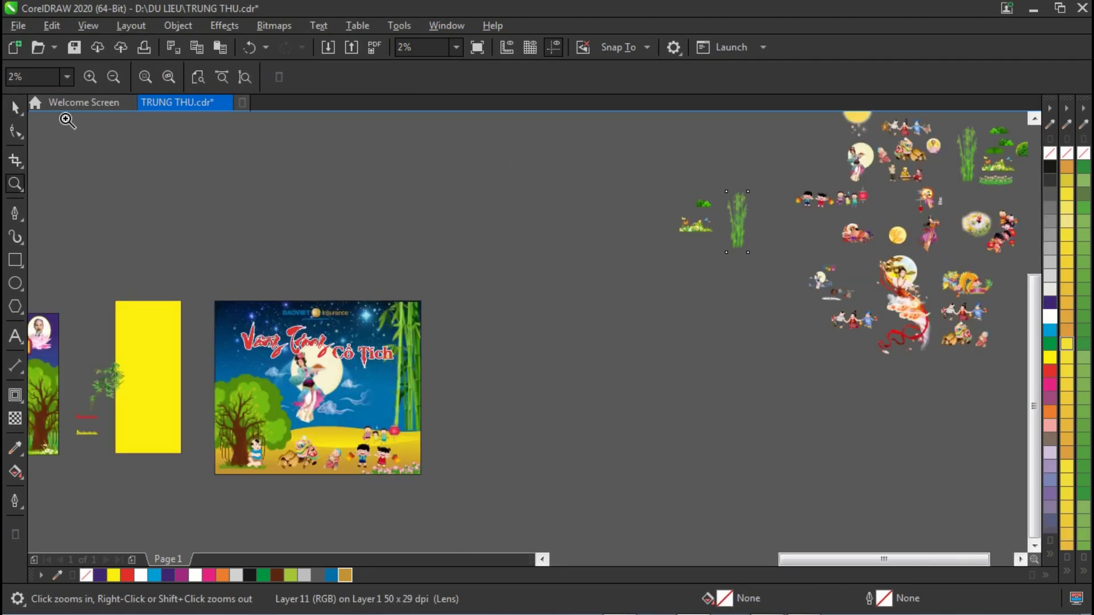
click(15, 107)
drag(641, 180, 756, 264)
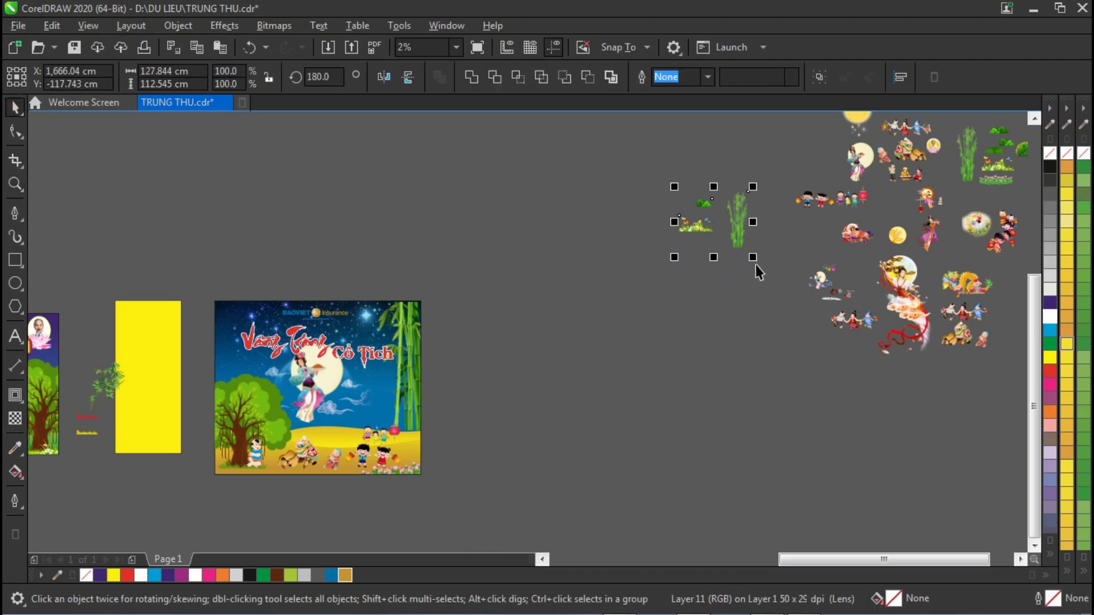
drag(736, 228, 503, 362)
key(z)
drag(299, 282, 622, 493)
Delete the thick-stemmed bamboo from the contents of the poster background's PowerClip.
key(space)
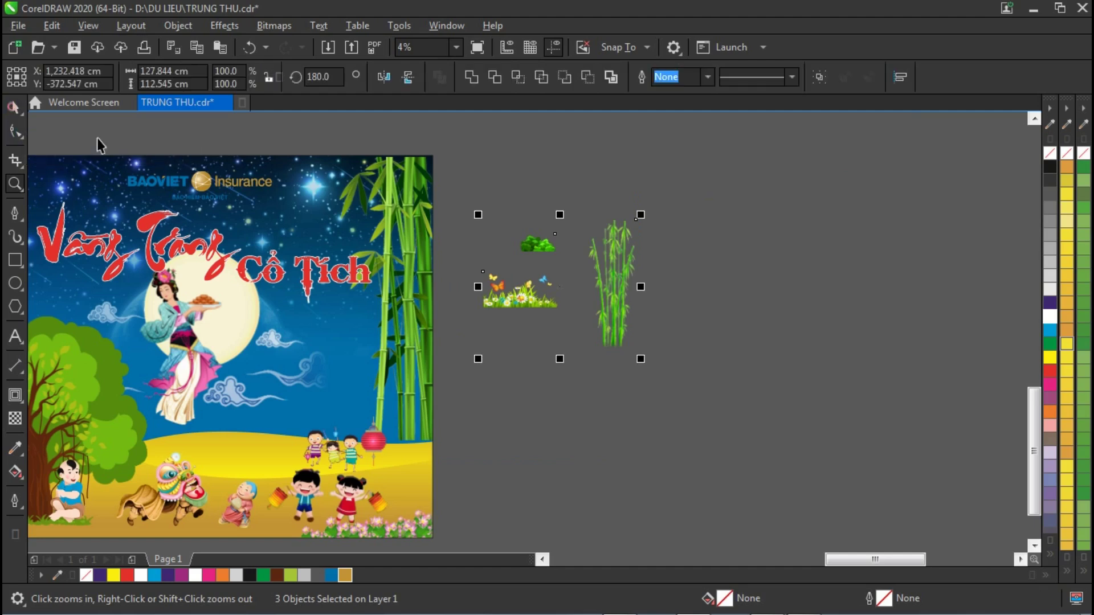
click(408, 233)
click(418, 267)
key(Delete)
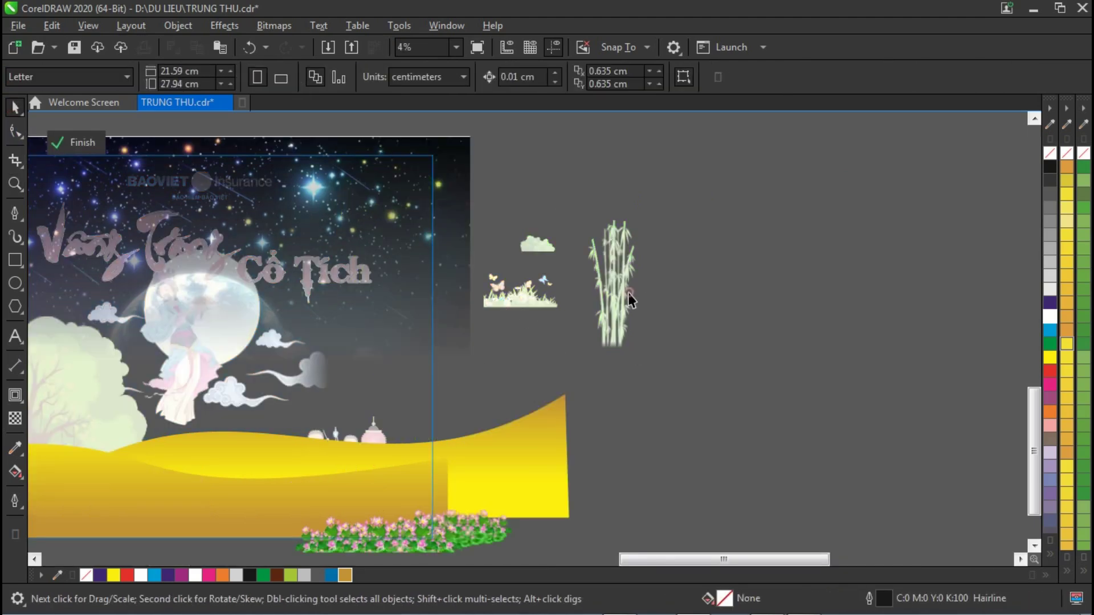
click(624, 292)
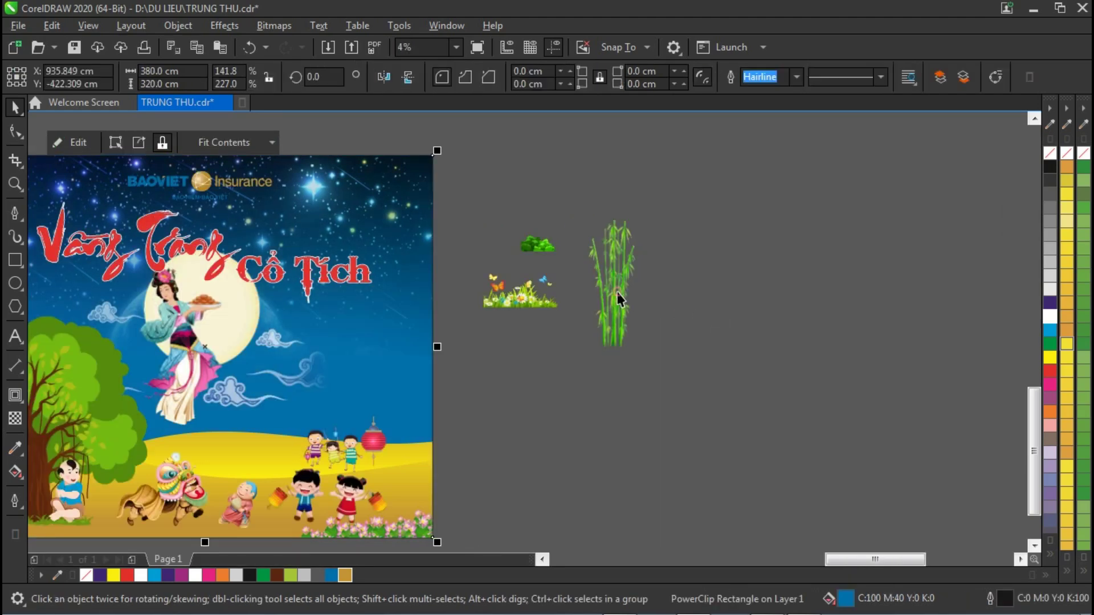
PowerClip the thin-stemmed bamboo inside the poster background and enlarge it to about 85.9 × 239.4 cm along the poster's right edge.
right_click(617, 292)
click(683, 372)
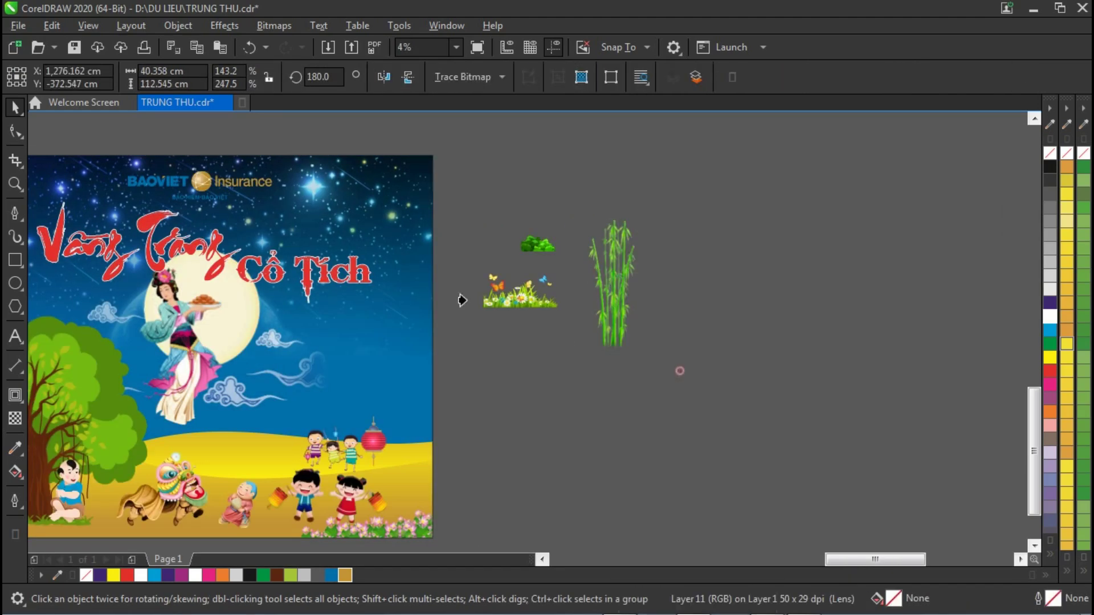
click(391, 221)
ctrl+click(405, 241)
drag(214, 329, 395, 214)
drag(414, 302, 469, 453)
drag(422, 359, 399, 353)
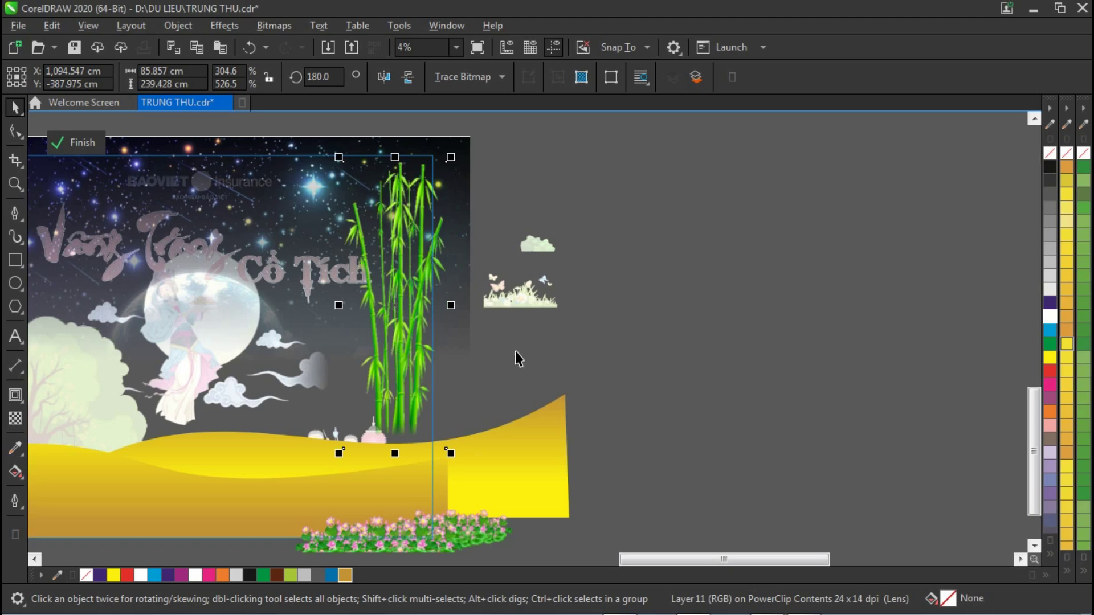
ctrl+click(644, 391)
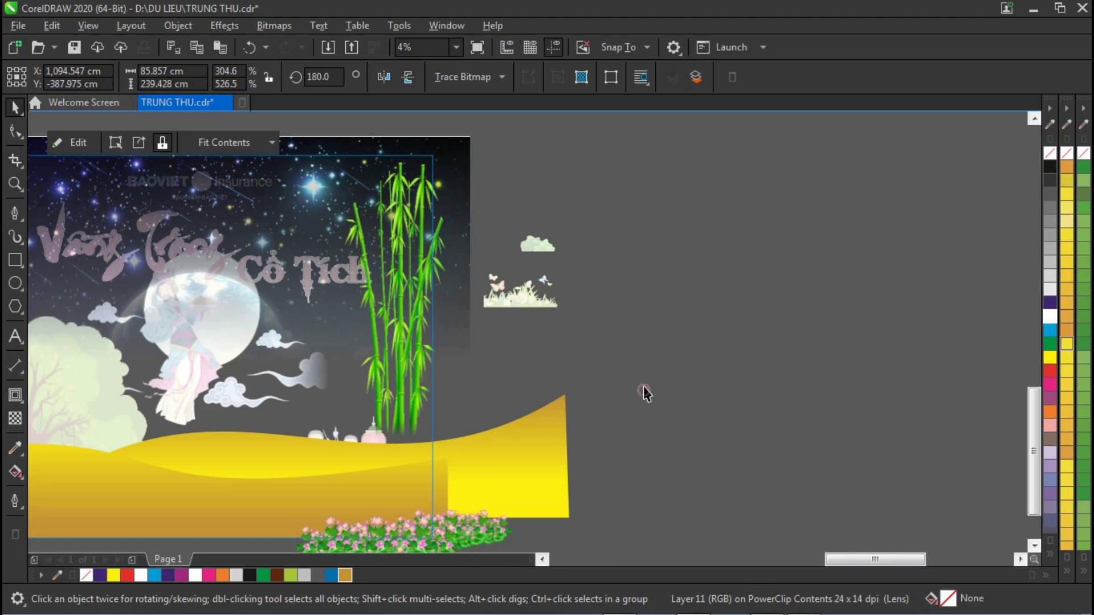
click(631, 364)
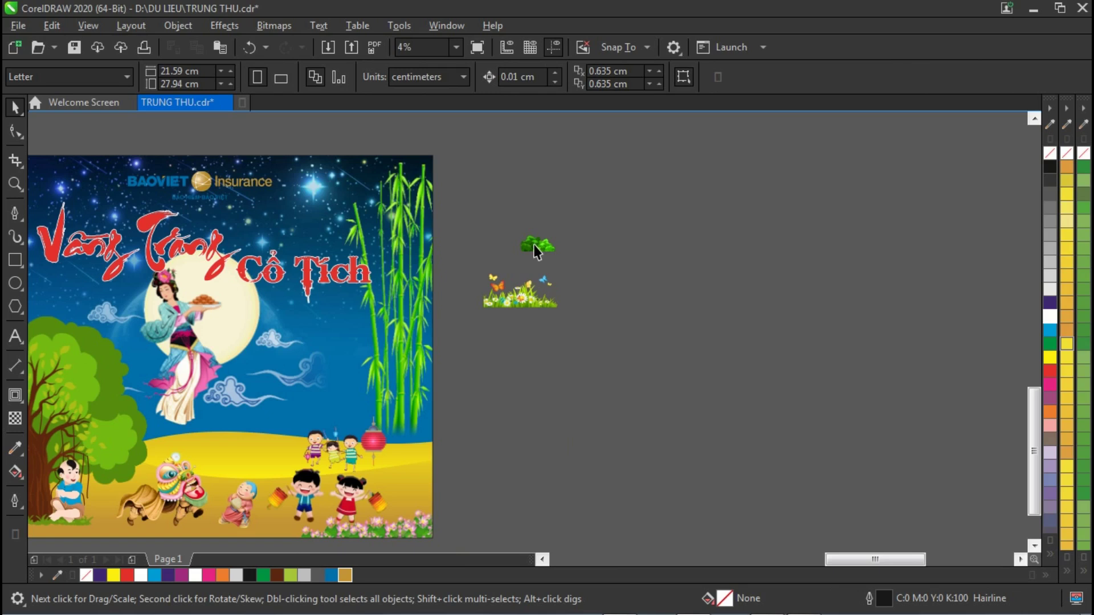
PowerClip the green bush inside the poster background, enlarge it to about 80.3 × 35.9 cm and place it mirrored at the bamboo's base.
drag(535, 251, 573, 392)
right_click(572, 392)
click(617, 368)
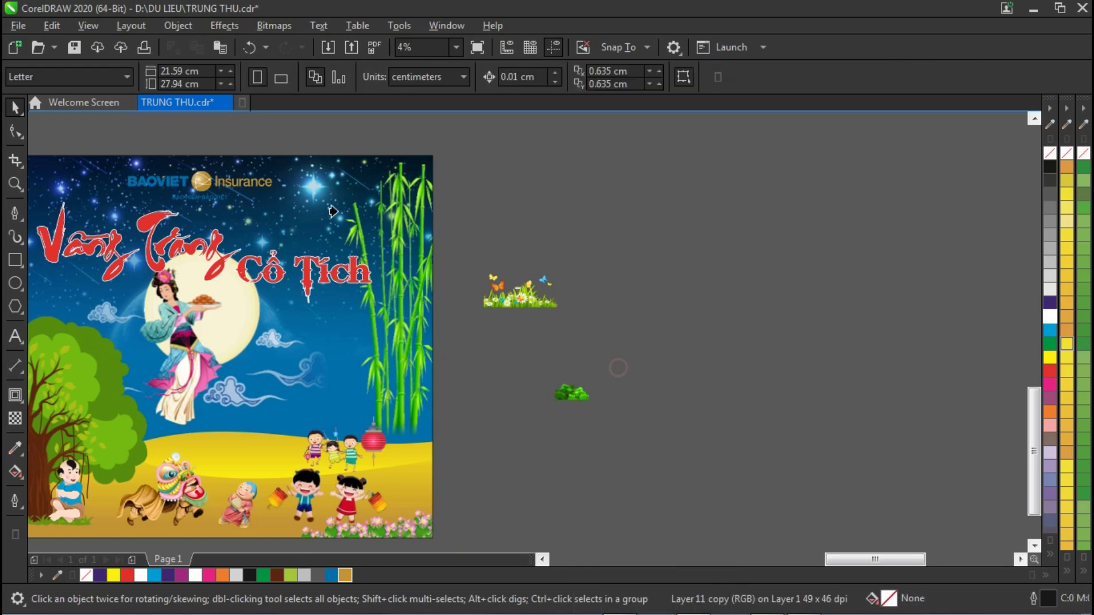
ctrl+click(323, 188)
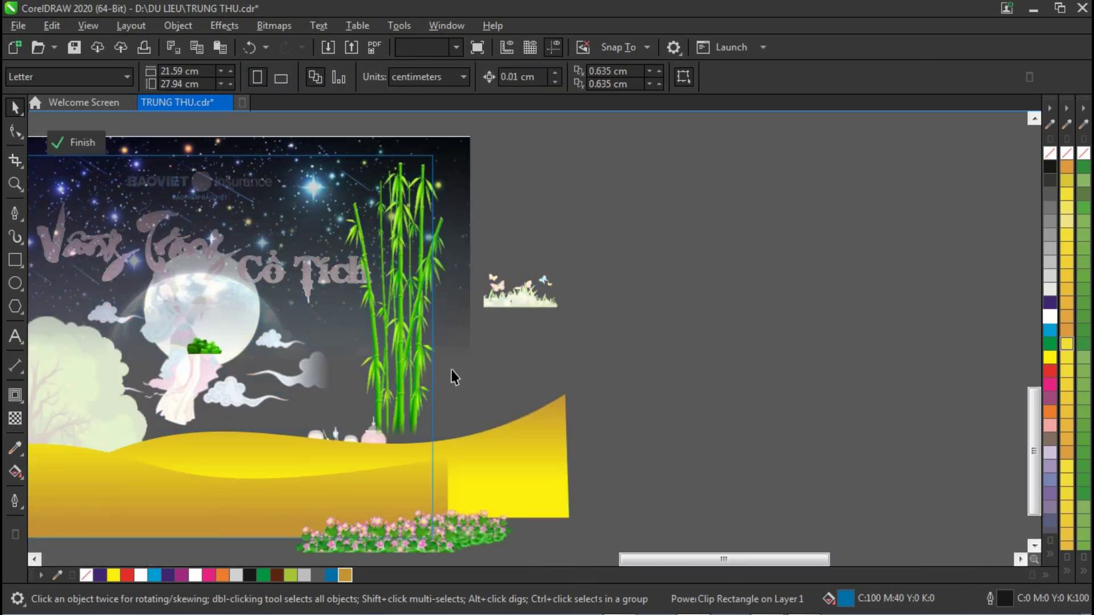
click(191, 351)
drag(230, 360, 285, 384)
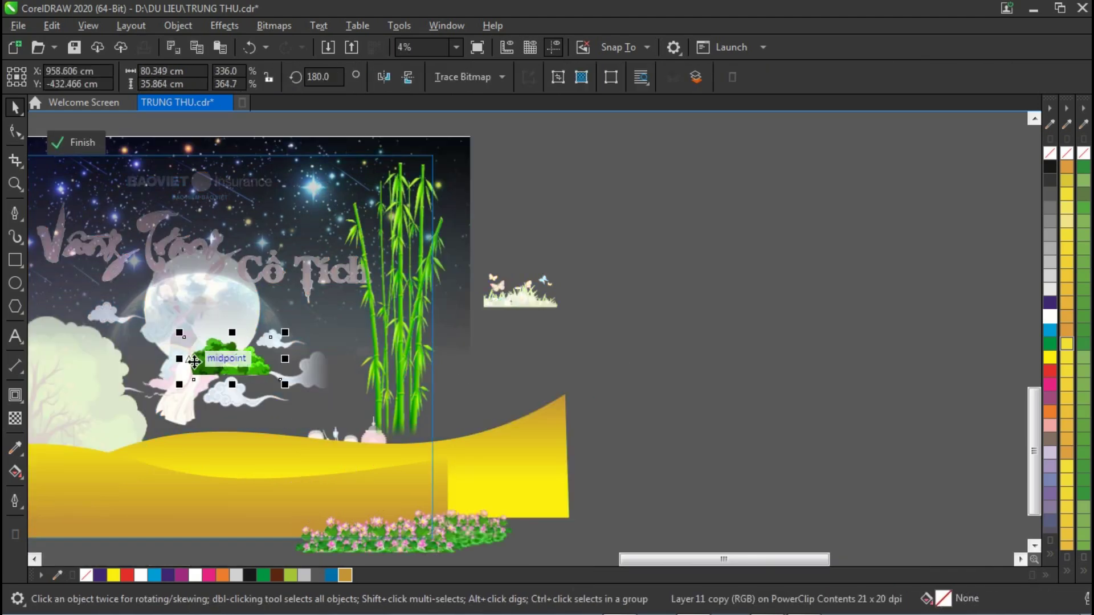
drag(178, 359, 414, 431)
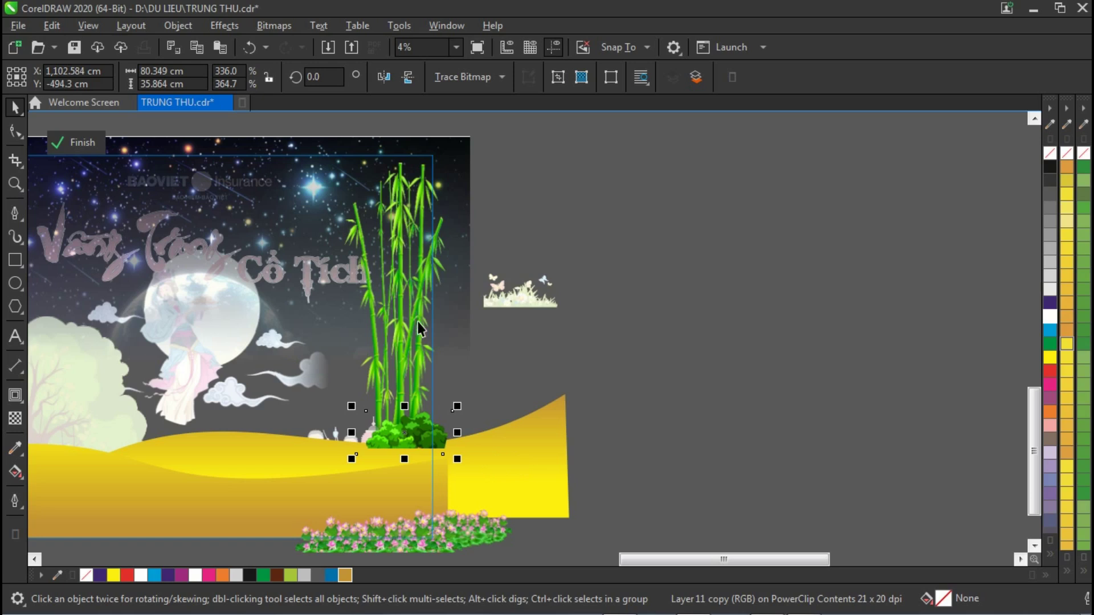
Send the bamboo and bush behind the golden hills, and place the starry sky image behind them in the PowerClip.
shift+click(412, 336)
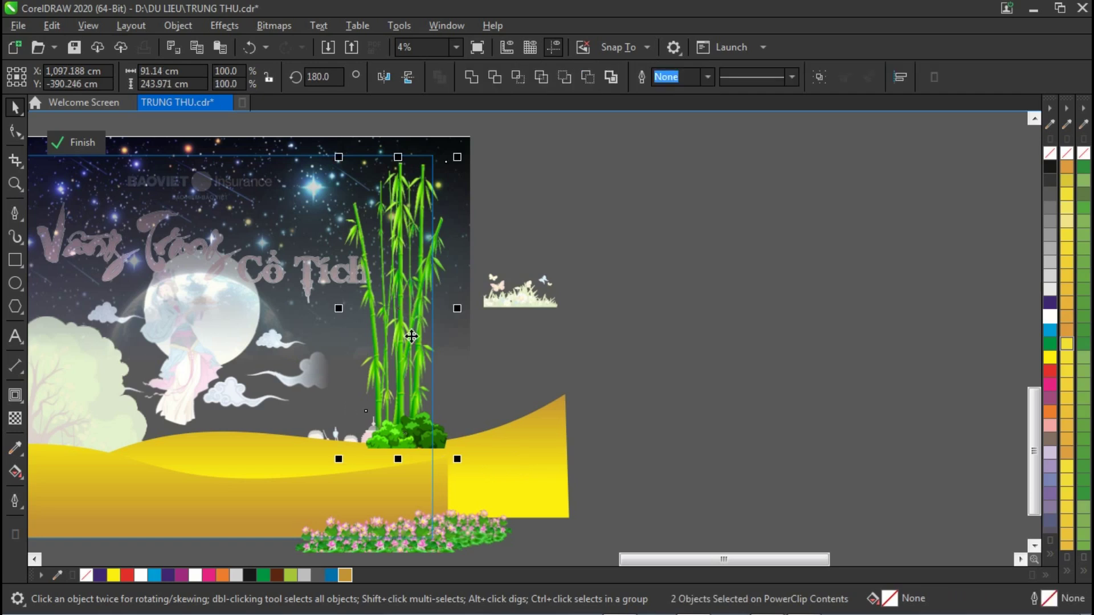
key(shift+Page_Down)
click(625, 371)
click(464, 165)
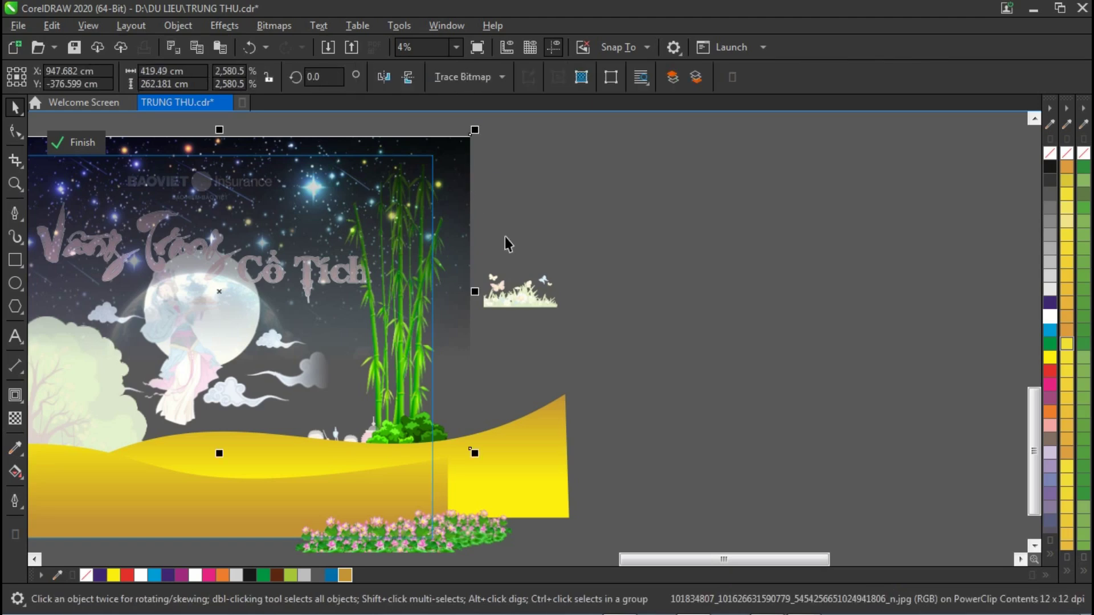
key(shift+Page_Down)
ctrl+click(687, 294)
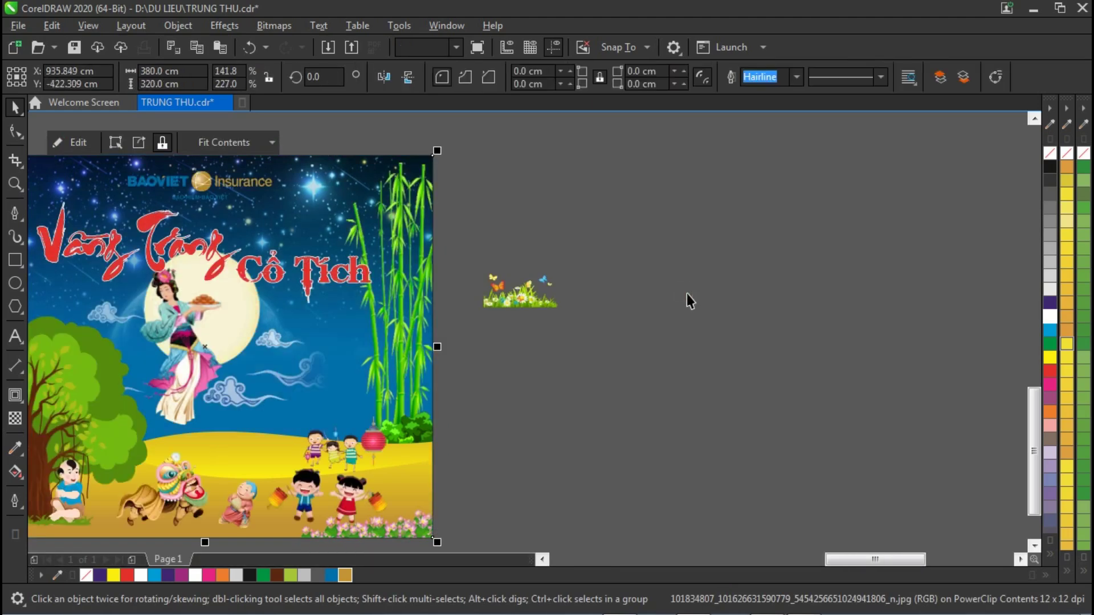
Nudge the words of the red Vầng Trăng Cổ Tích title slightly up and to the left.
key(z)
right_click(506, 379)
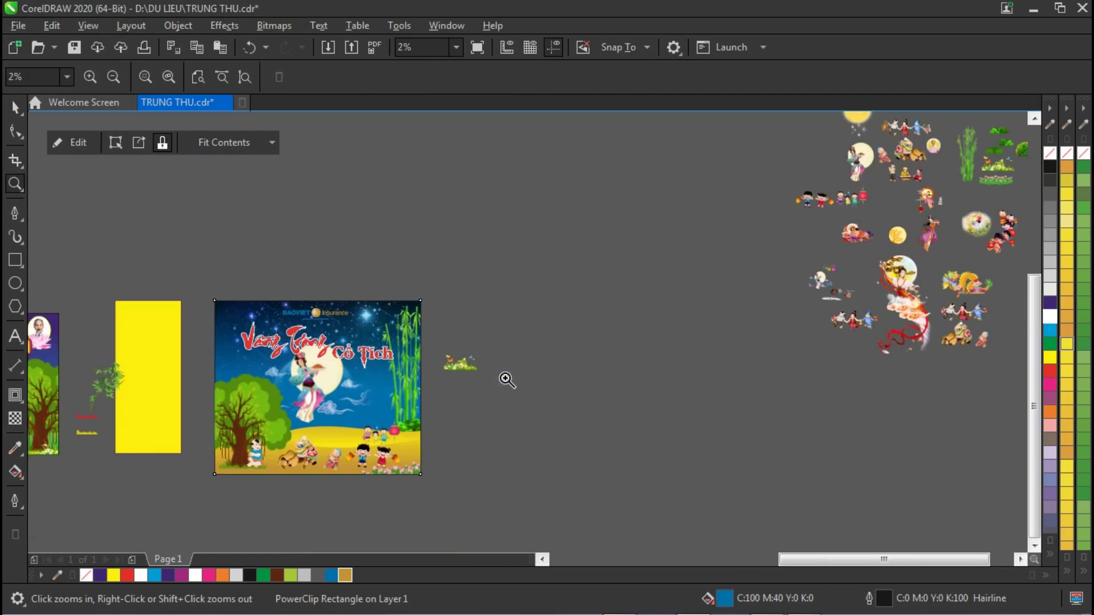
drag(214, 291, 495, 496)
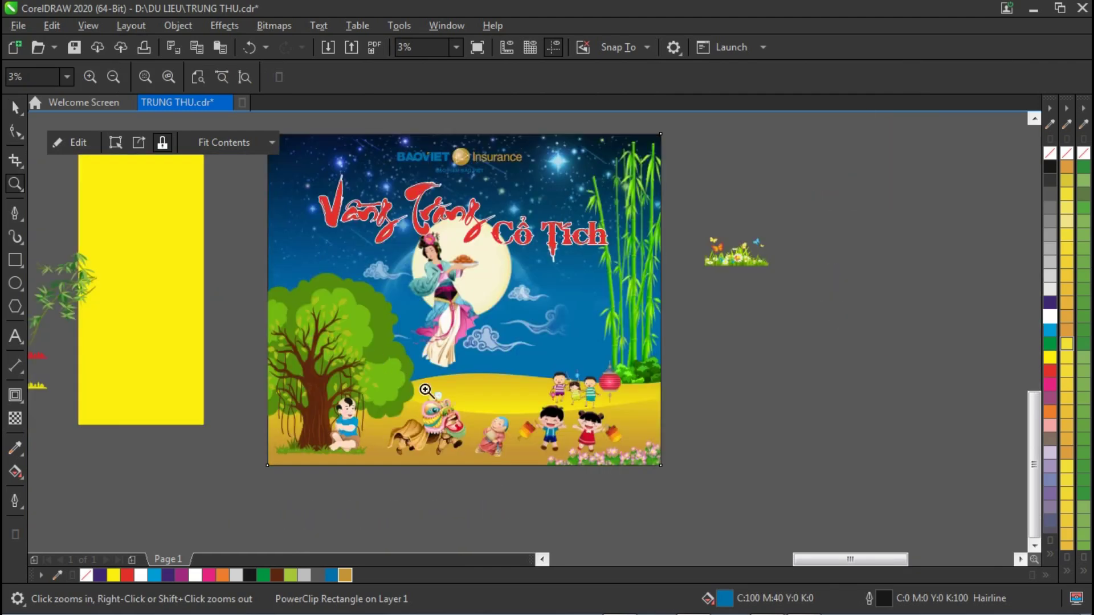
right_click(459, 261)
drag(163, 278, 537, 503)
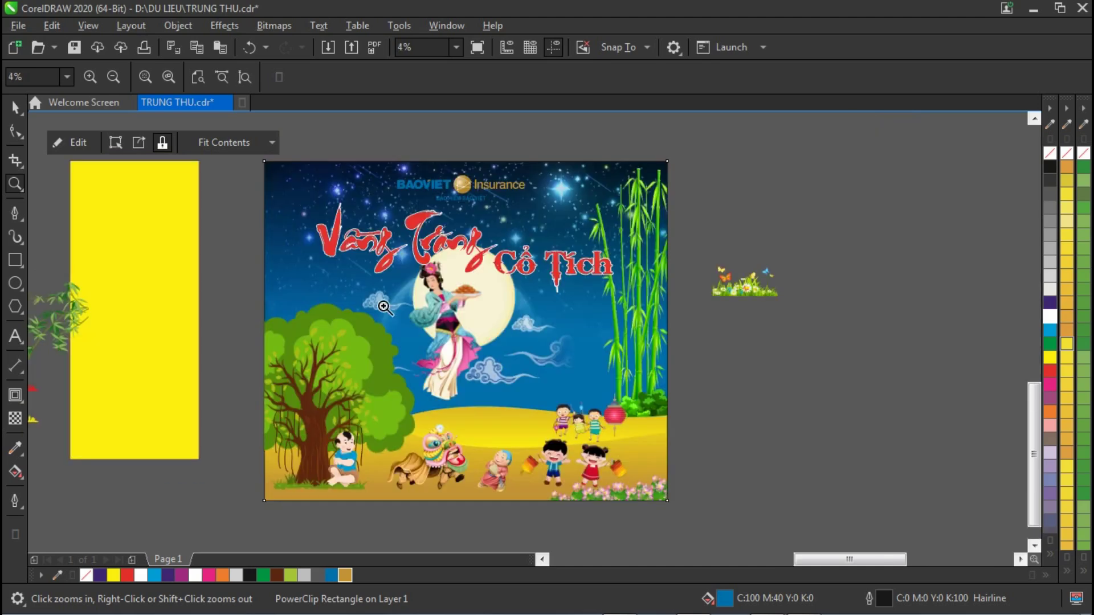
click(16, 107)
click(265, 233)
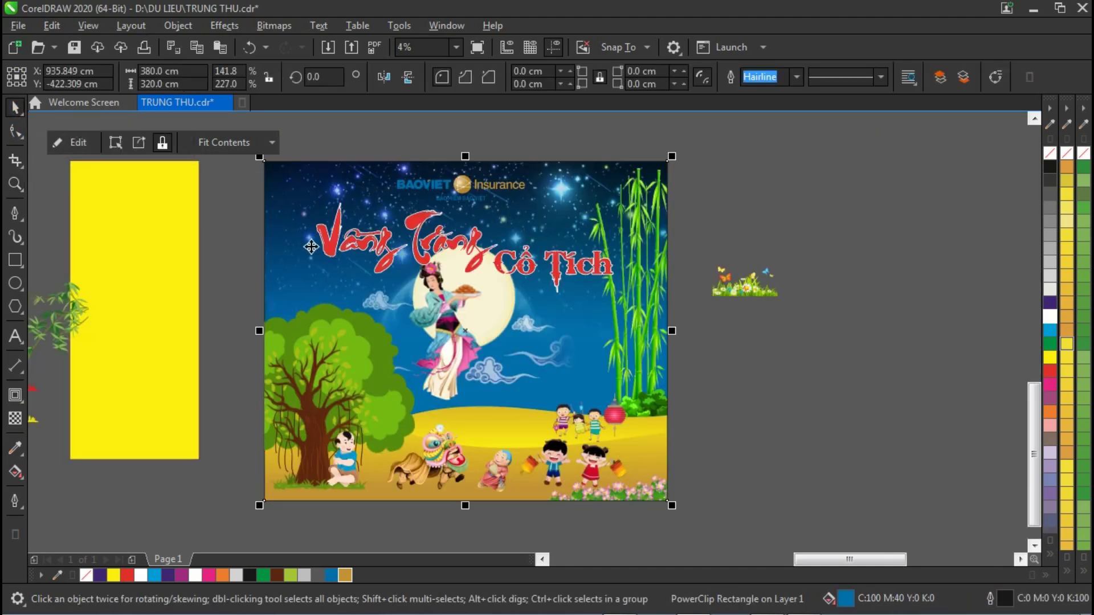
ctrl+click(329, 239)
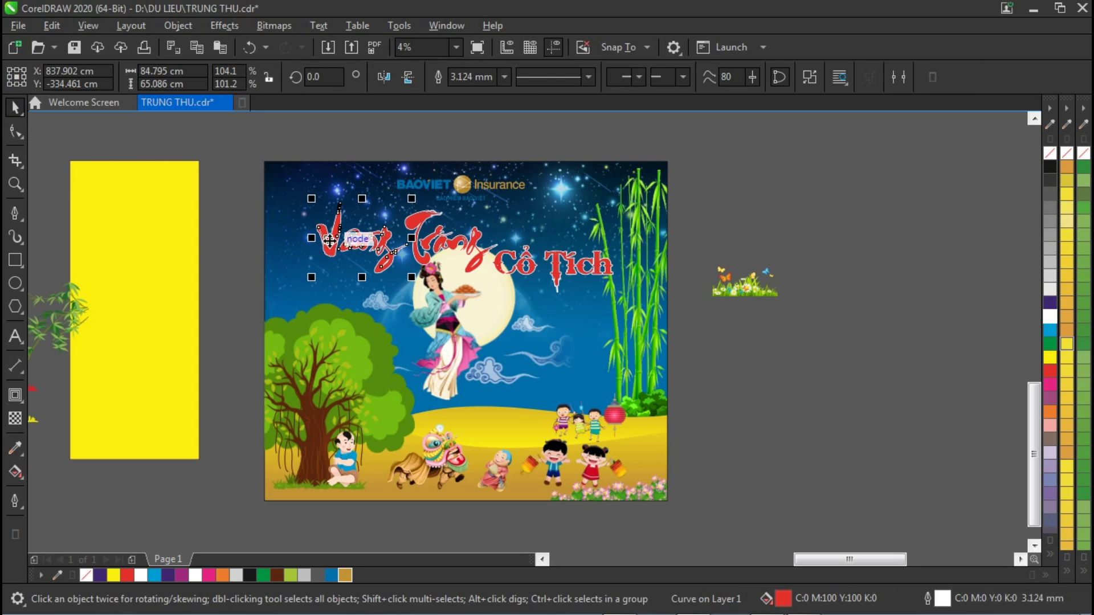
shift+click(440, 249)
drag(439, 249, 435, 248)
drag(521, 270, 518, 270)
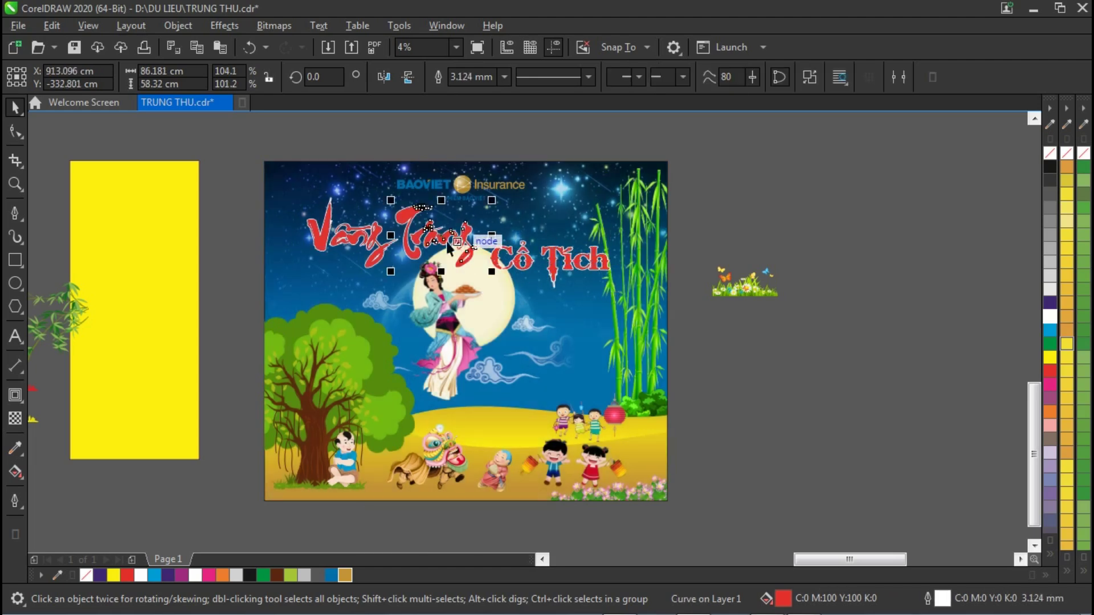
Shift the title words to the right to tighten their spacing, and scale the whole title down slightly above the moon.
click(359, 238)
drag(367, 233, 396, 239)
drag(548, 273, 578, 274)
drag(708, 186, 291, 317)
drag(635, 296, 598, 279)
drag(594, 266, 593, 261)
click(750, 235)
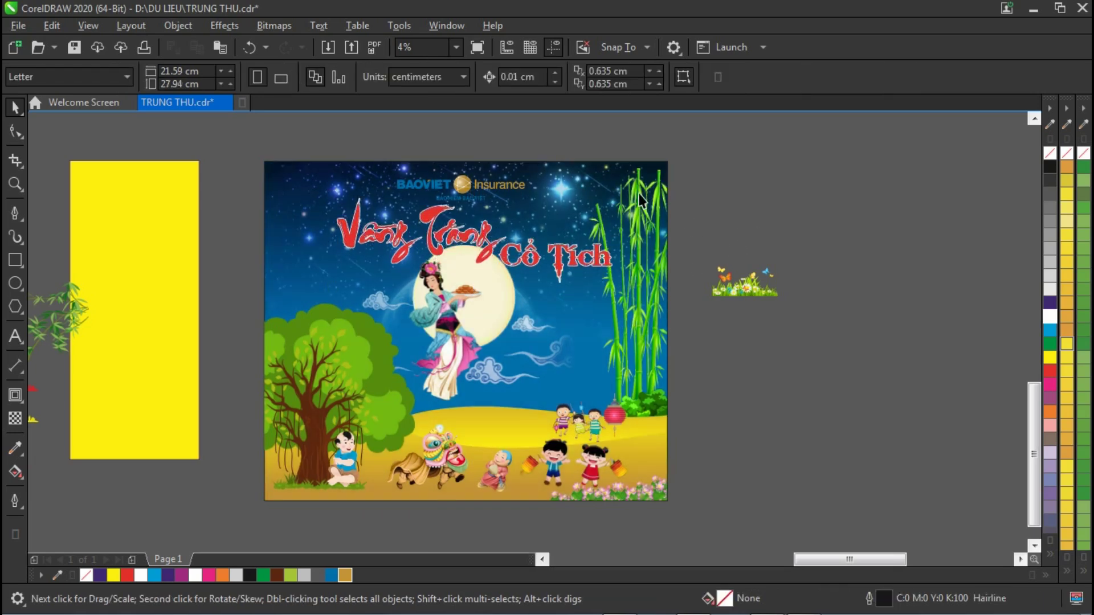
Move the bamboo stalks slightly upward inside the poster background's PowerClip.
click(651, 226)
double_click(647, 211)
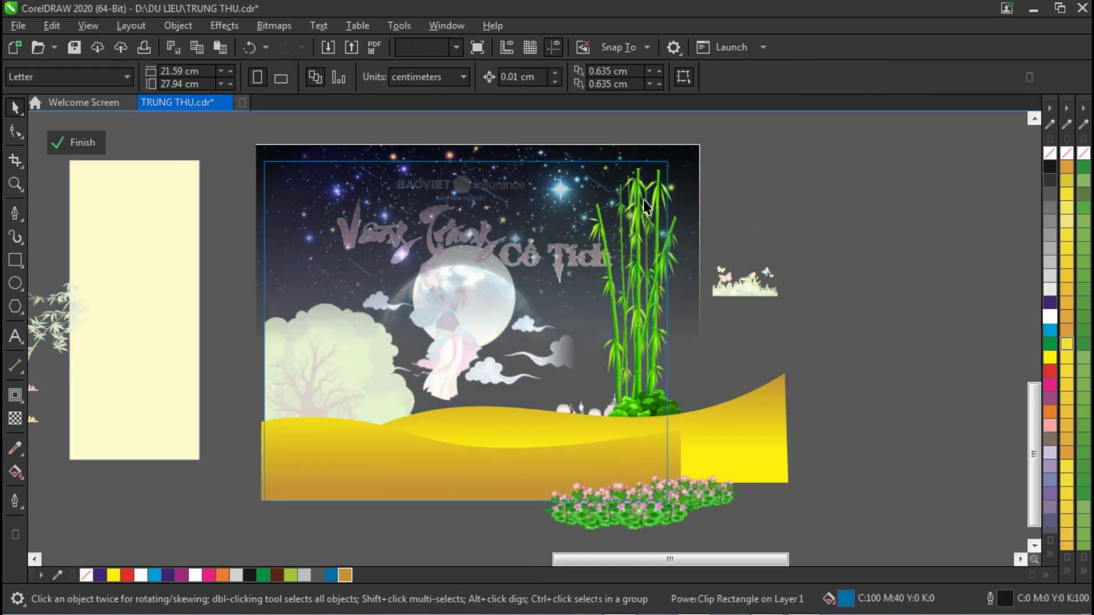
click(644, 200)
drag(634, 162, 637, 153)
click(769, 196)
ctrl+click(807, 247)
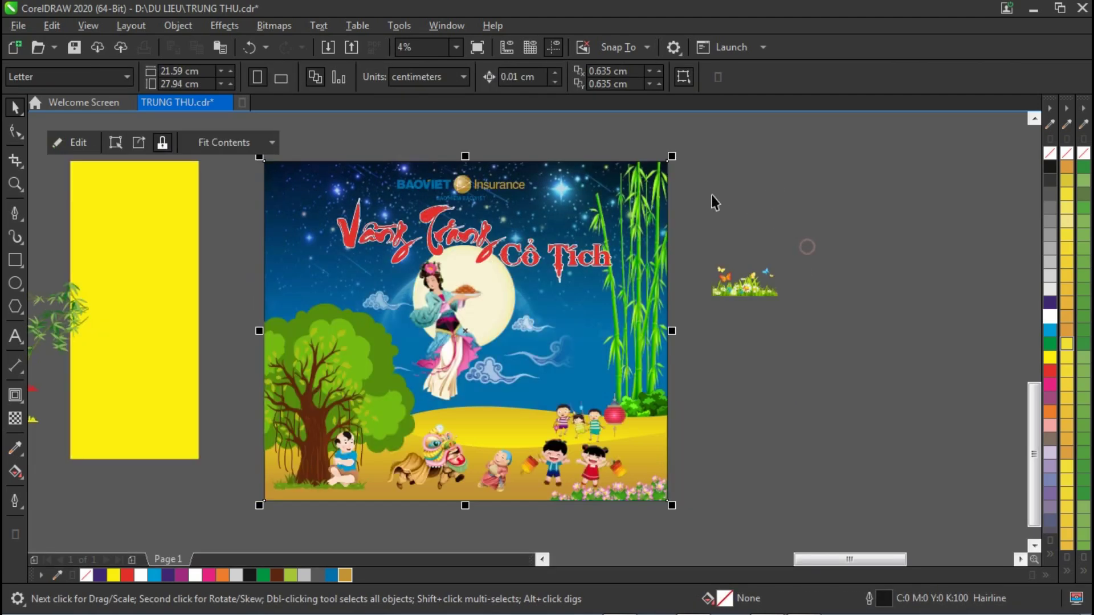
Delete the starry sky image from inside the poster background's PowerClip.
double_click(335, 173)
click(289, 149)
key(Delete)
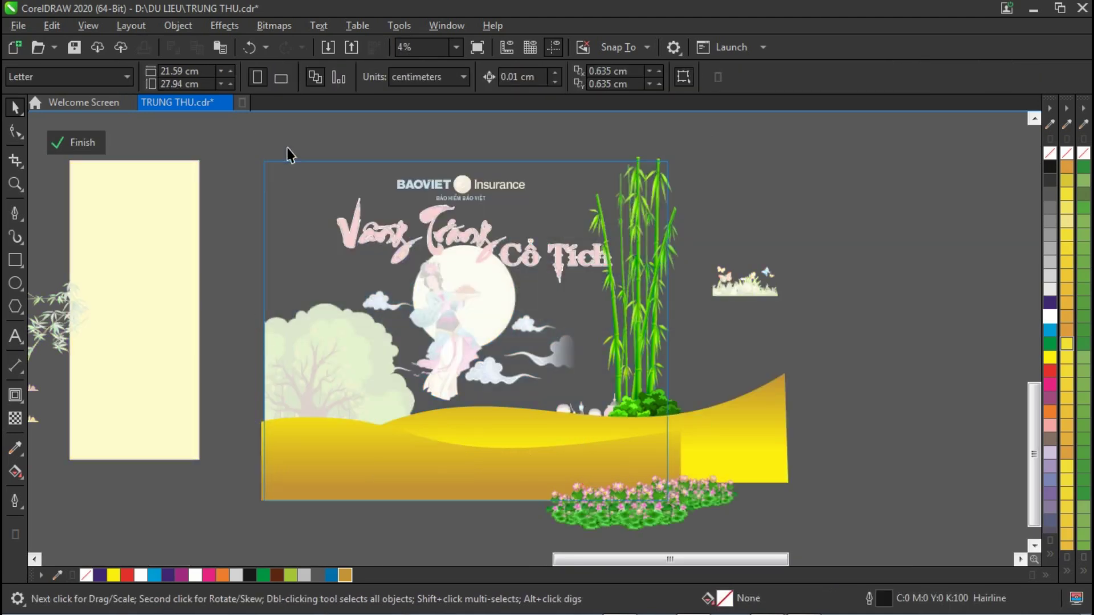
Import the crescent-moon night sky image 80a9750d105c49b56beaaa84a6ff2667 into the PowerClip and place it over the upper poster at about 393.5 × 260.6 cm.
key(ctrl+i)
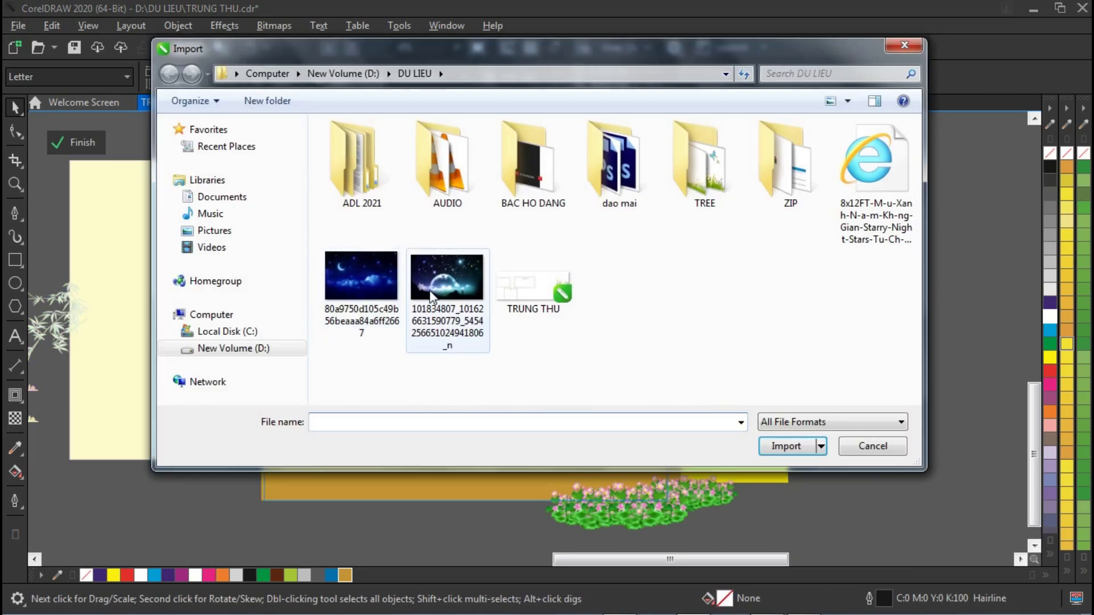
click(370, 279)
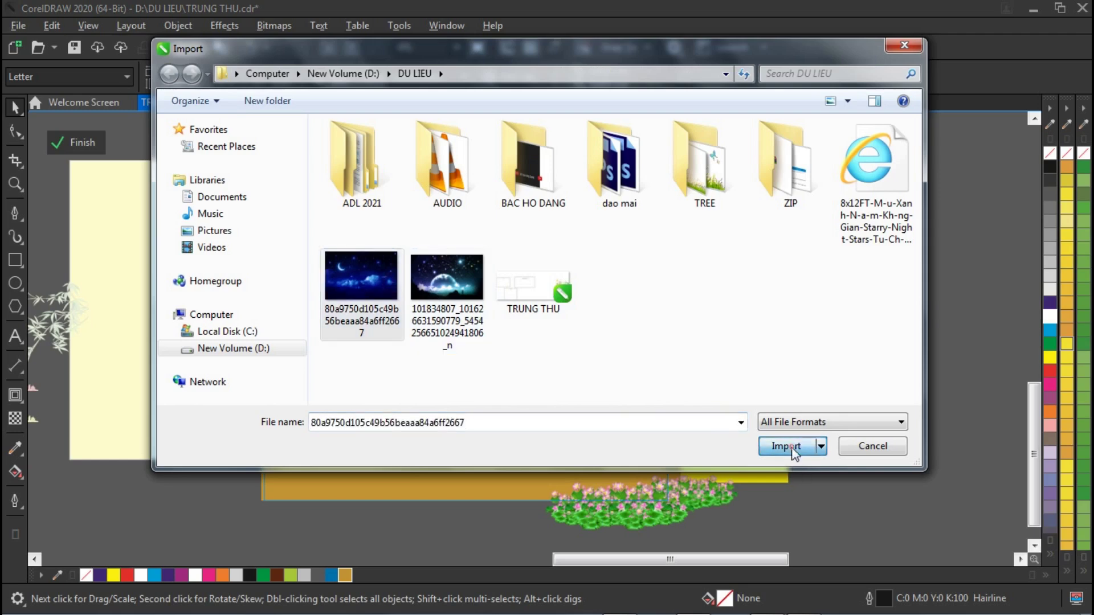
click(785, 446)
click(240, 156)
drag(252, 171, 720, 435)
drag(534, 278, 549, 303)
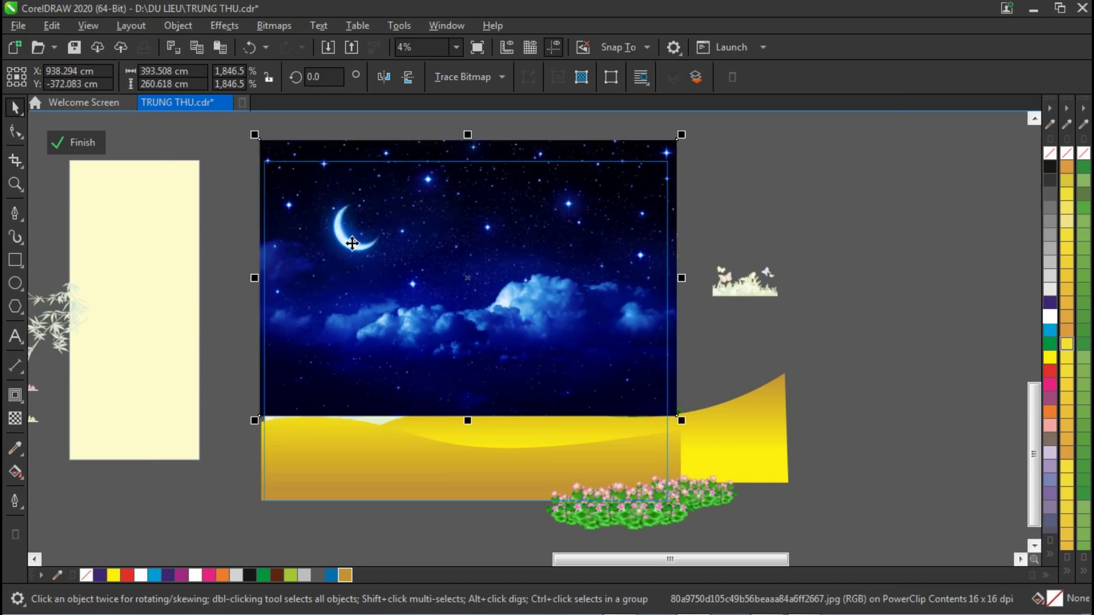
ctrl+click(794, 215)
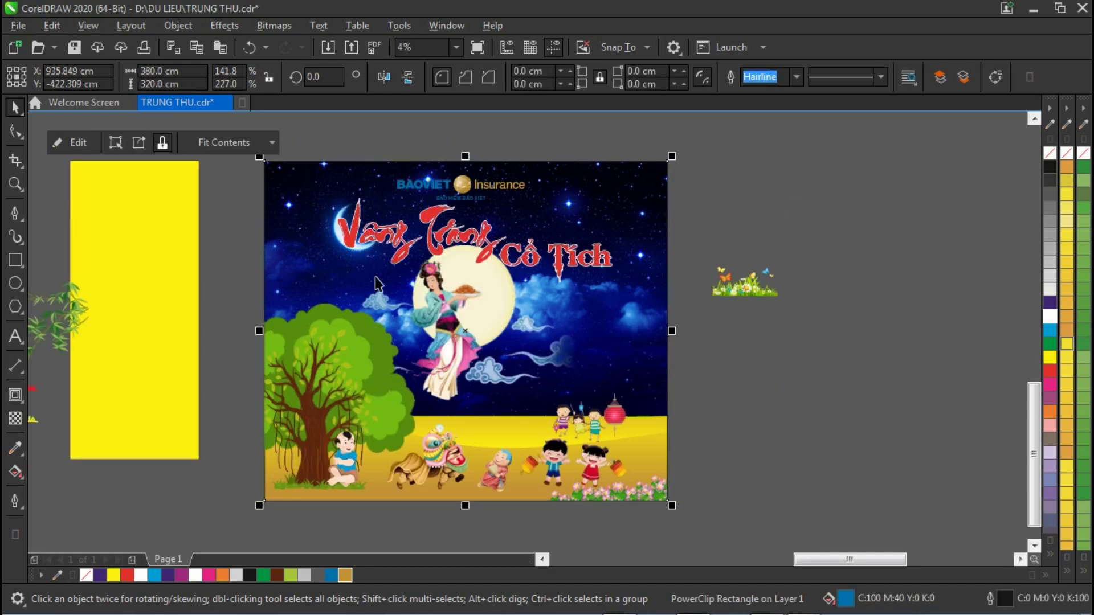
Enlarge the night sky image to about 551.6 × 365.3 cm and shift it left so its crescent moon falls outside the poster.
click(478, 314)
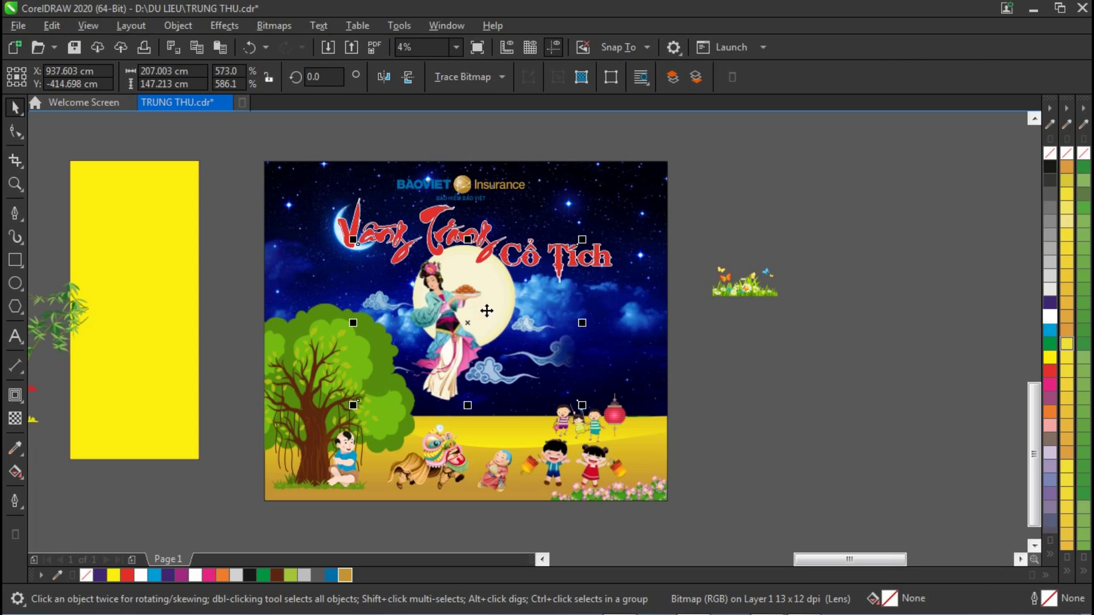
click(588, 224)
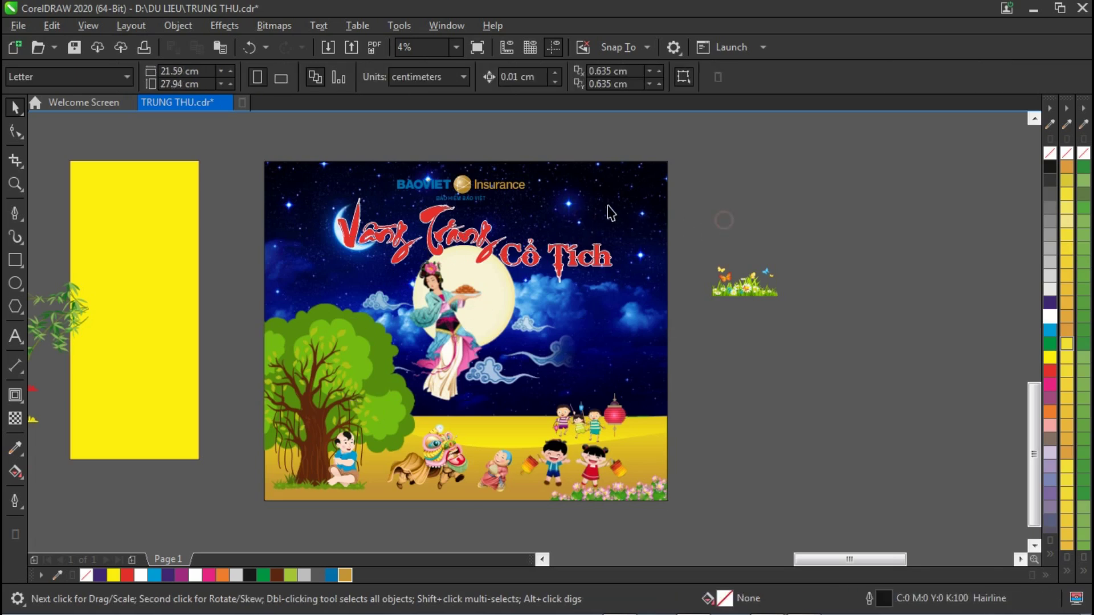
ctrl+click(609, 204)
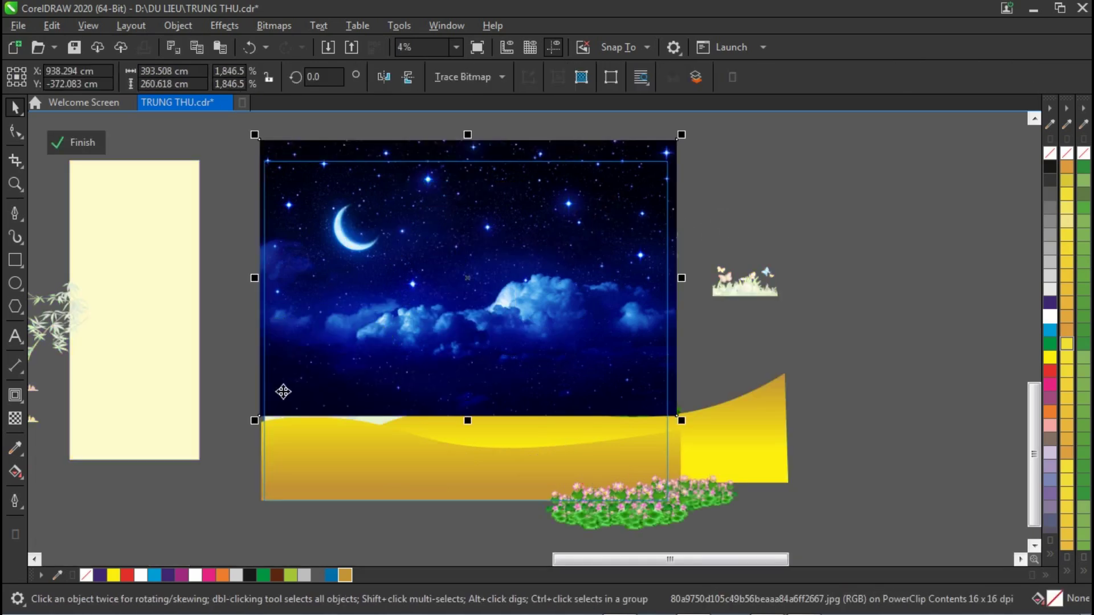
drag(257, 426, 213, 469)
drag(281, 253, 193, 192)
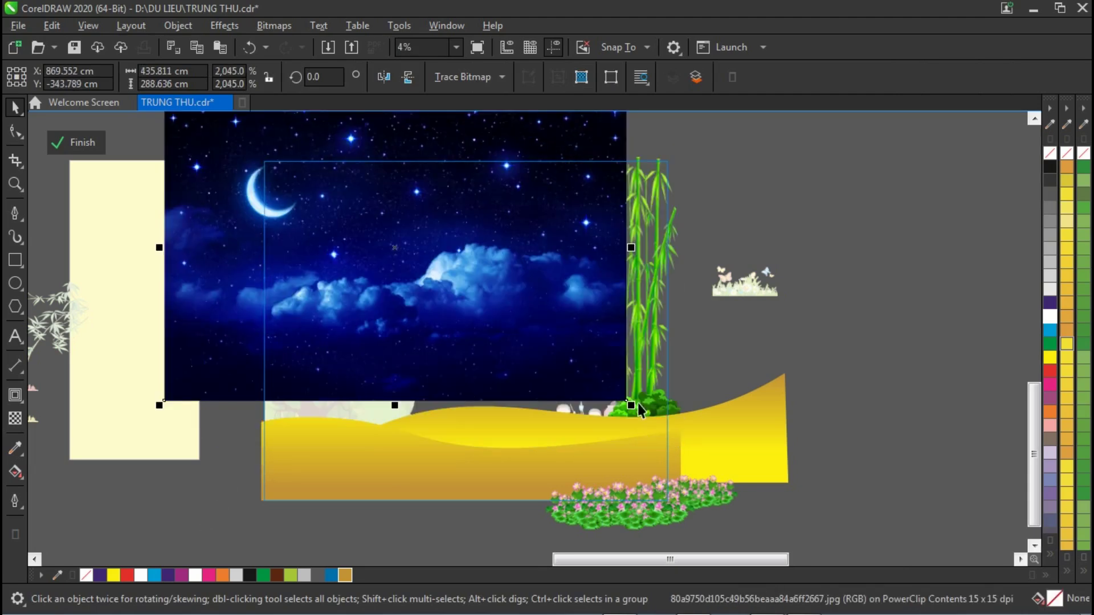
drag(632, 405, 727, 469)
drag(566, 259, 528, 278)
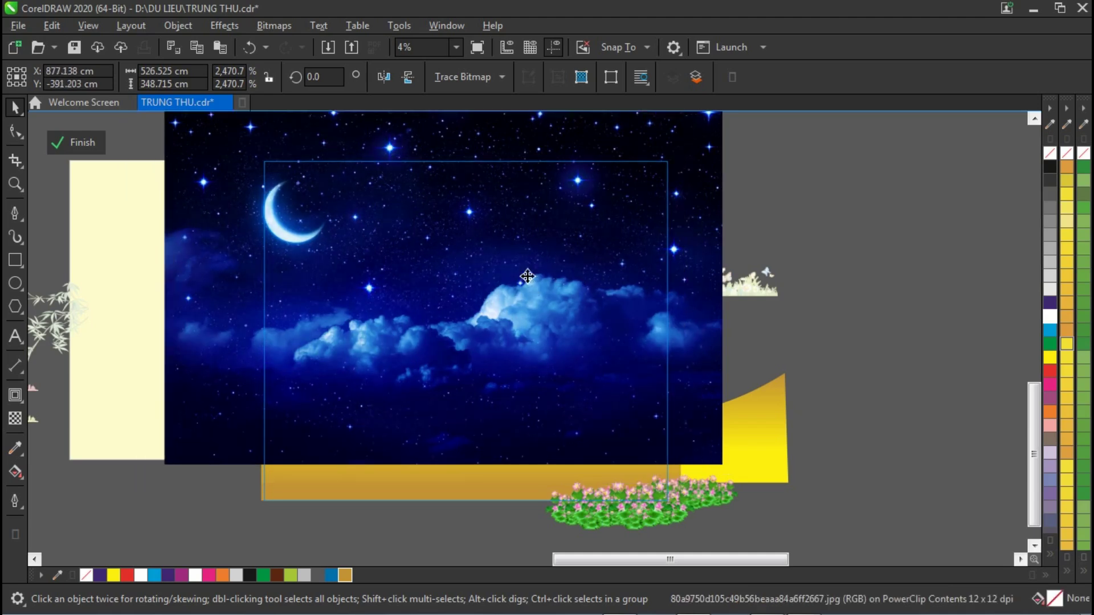
drag(631, 215, 619, 239)
shift+drag(676, 135, 696, 127)
drag(604, 200, 596, 219)
ctrl+click(801, 208)
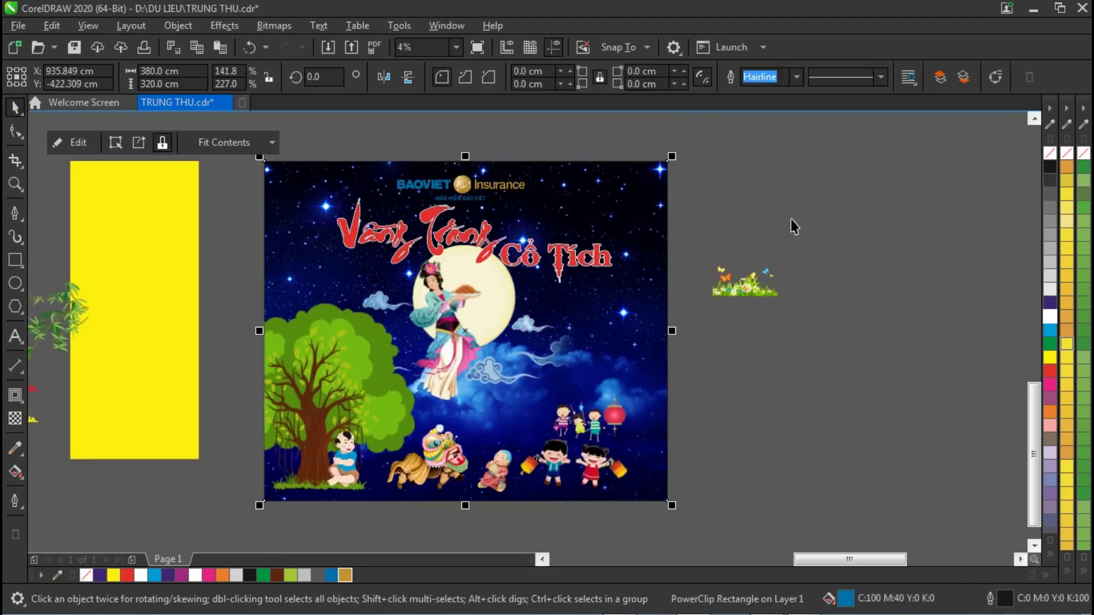
Send the night sky image behind the hills, bamboo and lotuses inside the PowerClip.
ctrl+click(584, 202)
click(582, 203)
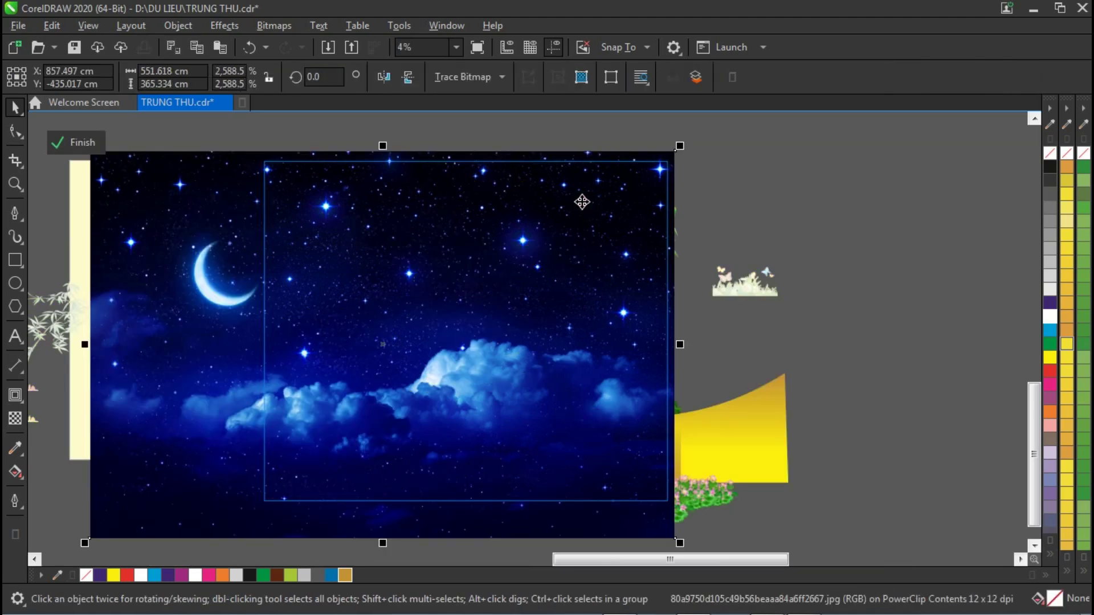
key(shift+Page_Down)
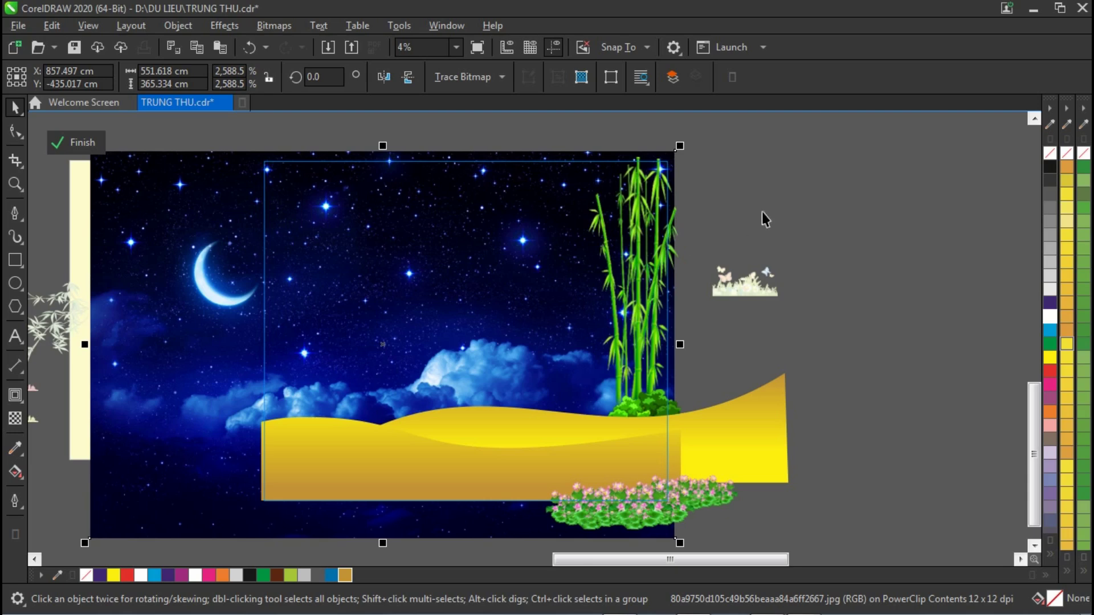
Fade the night sky image downward to transparent above the hills with a vertical fountain transparency, and finish editing the PowerClip.
click(15, 418)
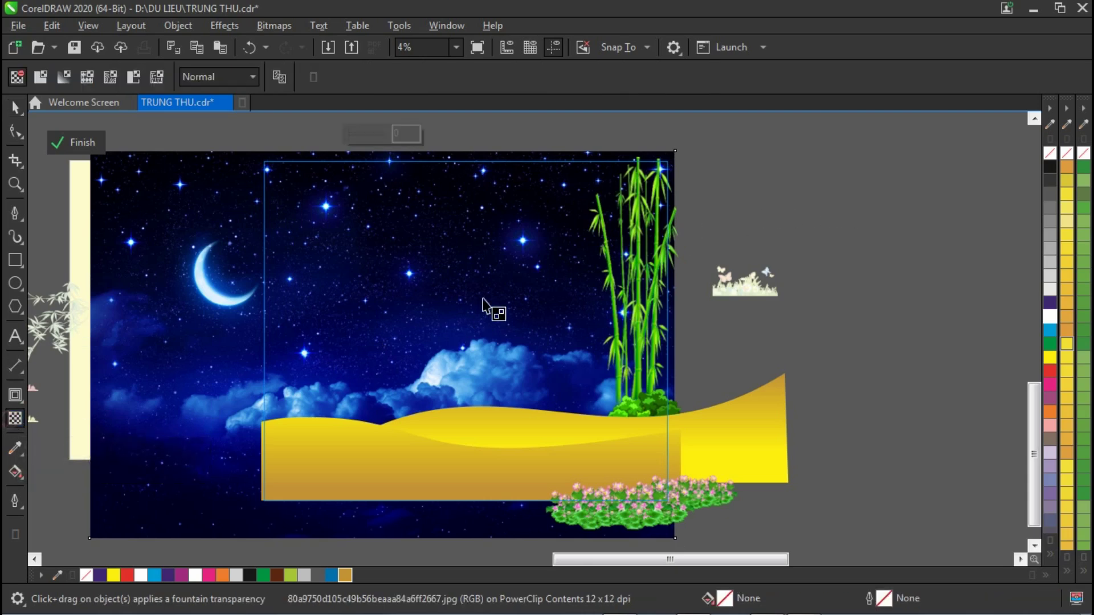
drag(483, 287, 484, 423)
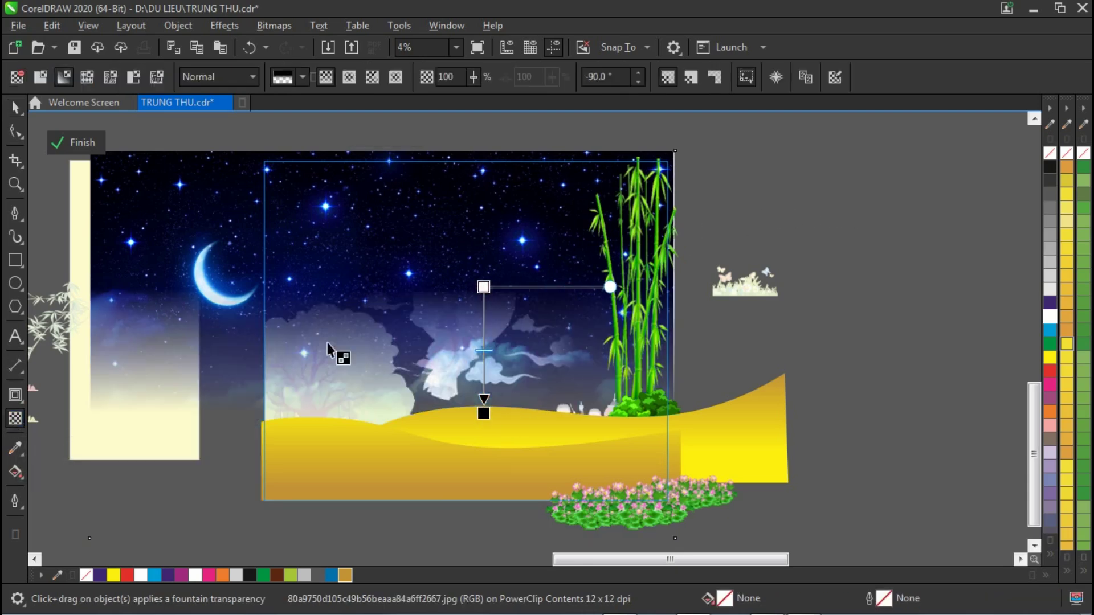
click(12, 107)
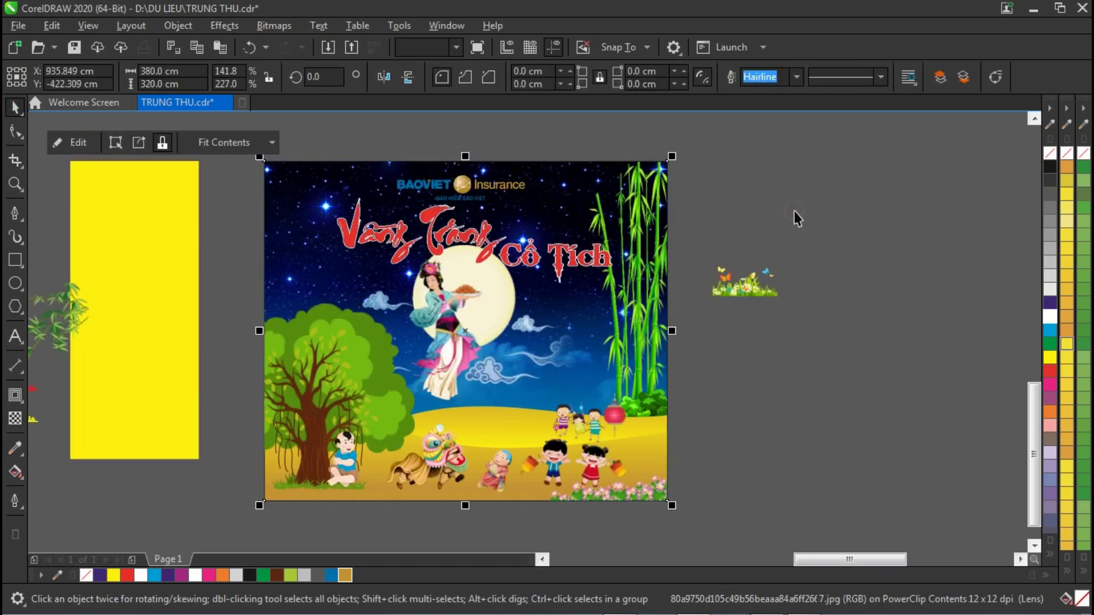
click(792, 220)
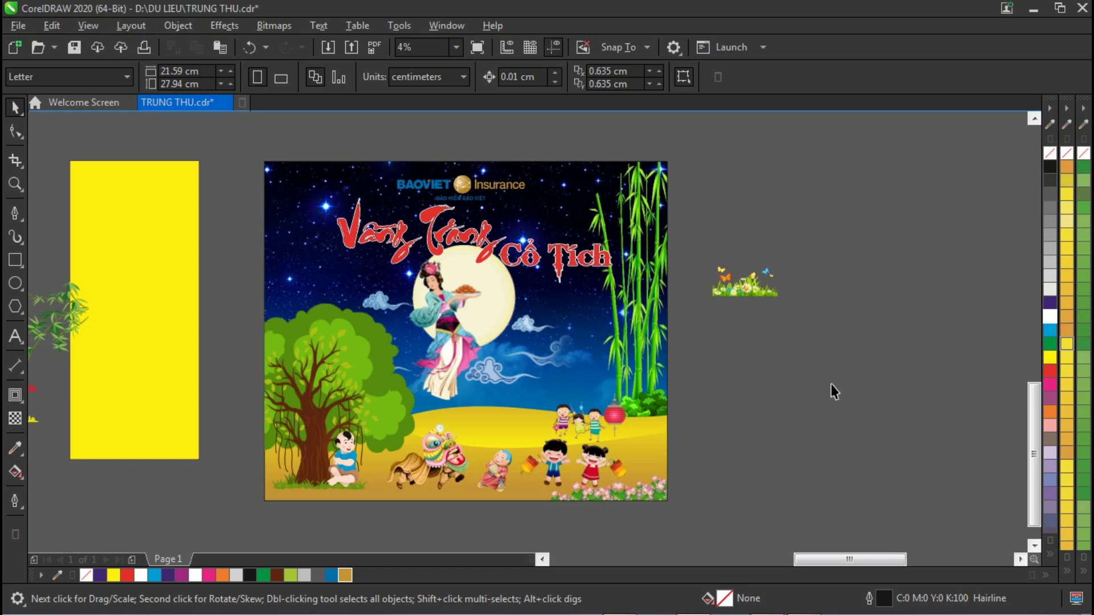
Copy the flower-and-butterfly grass image to the poster's lower left corner and stretch it wider along the tree's base.
drag(702, 248, 808, 327)
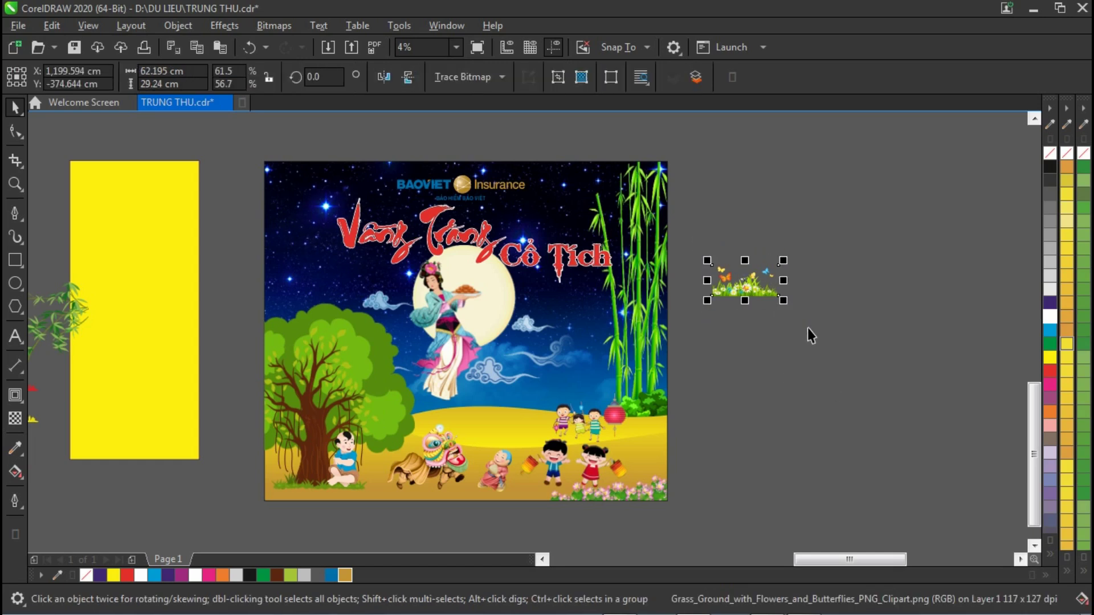
drag(729, 295, 283, 503)
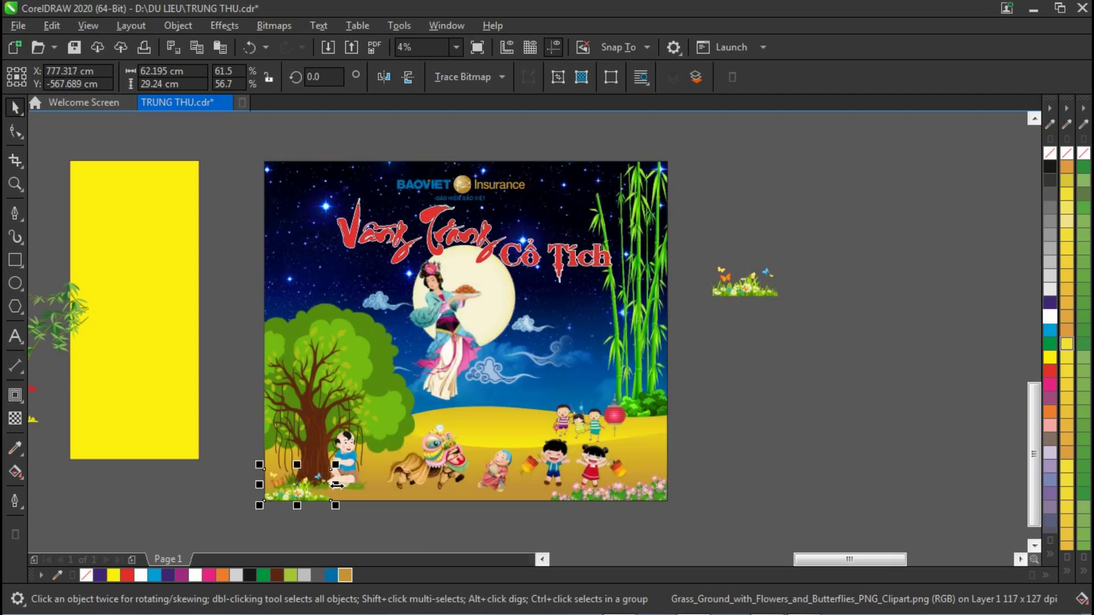
drag(335, 465, 402, 458)
click(743, 432)
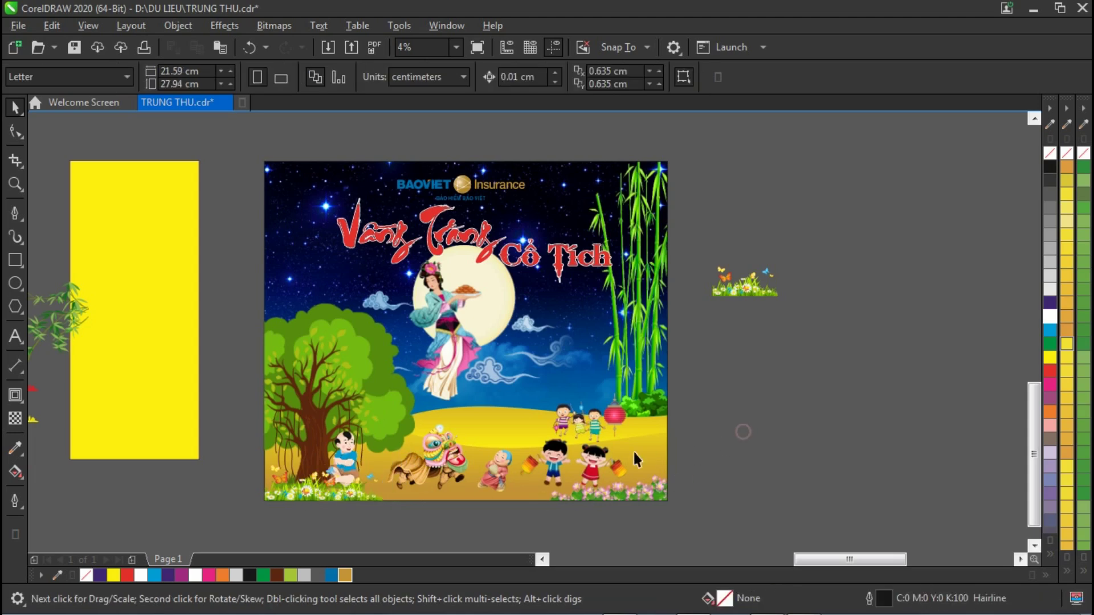
Nudge the two children with lanterns slightly up, and move the three-children group with the red lantern slightly up and left.
key(z)
right_click(537, 406)
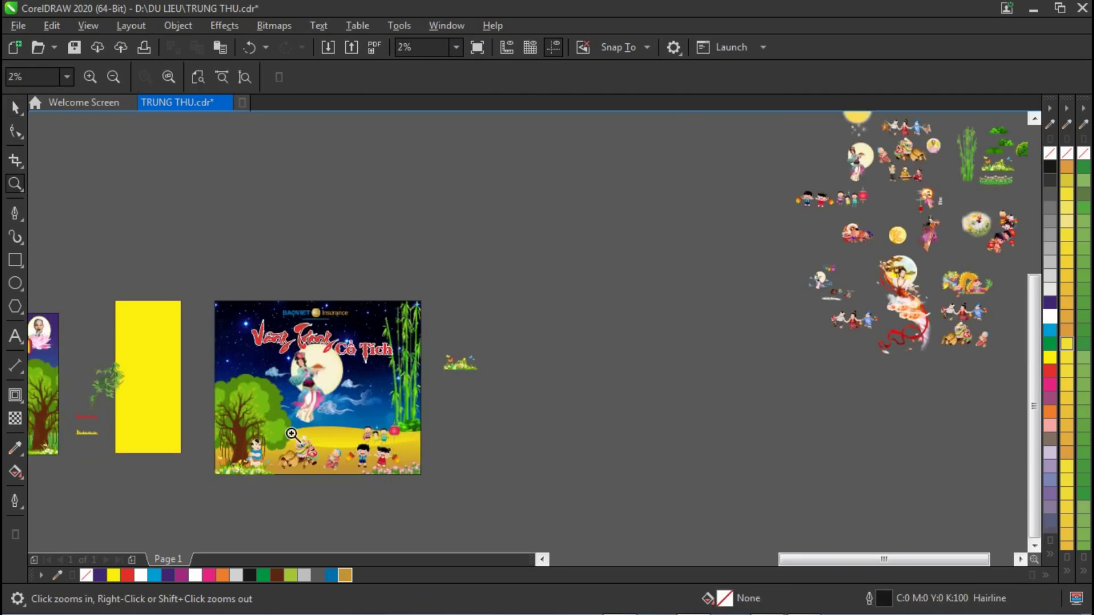
drag(219, 424, 542, 486)
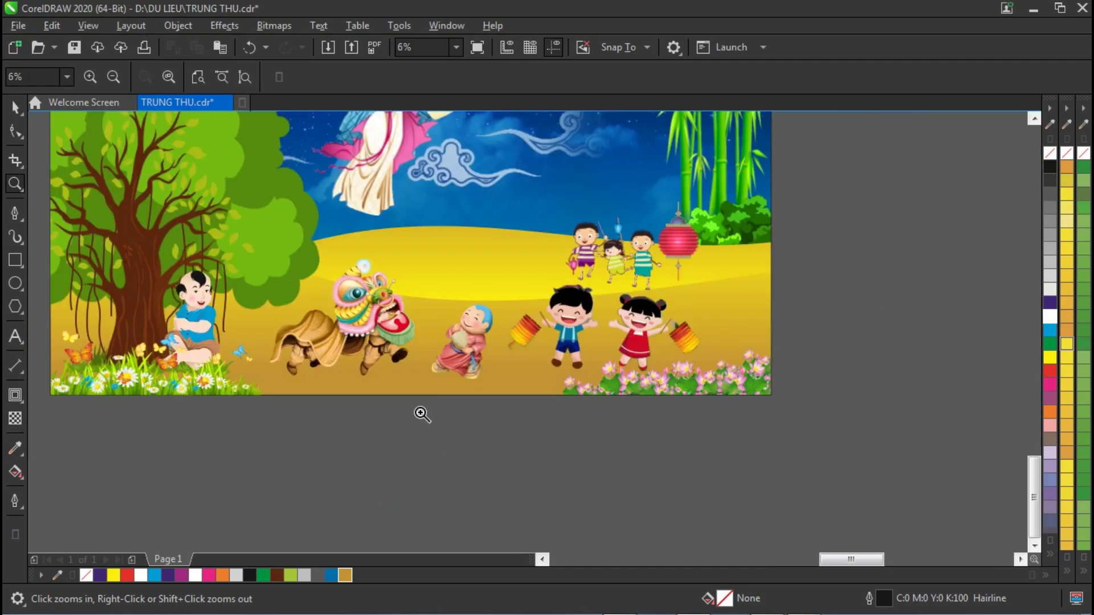
click(16, 107)
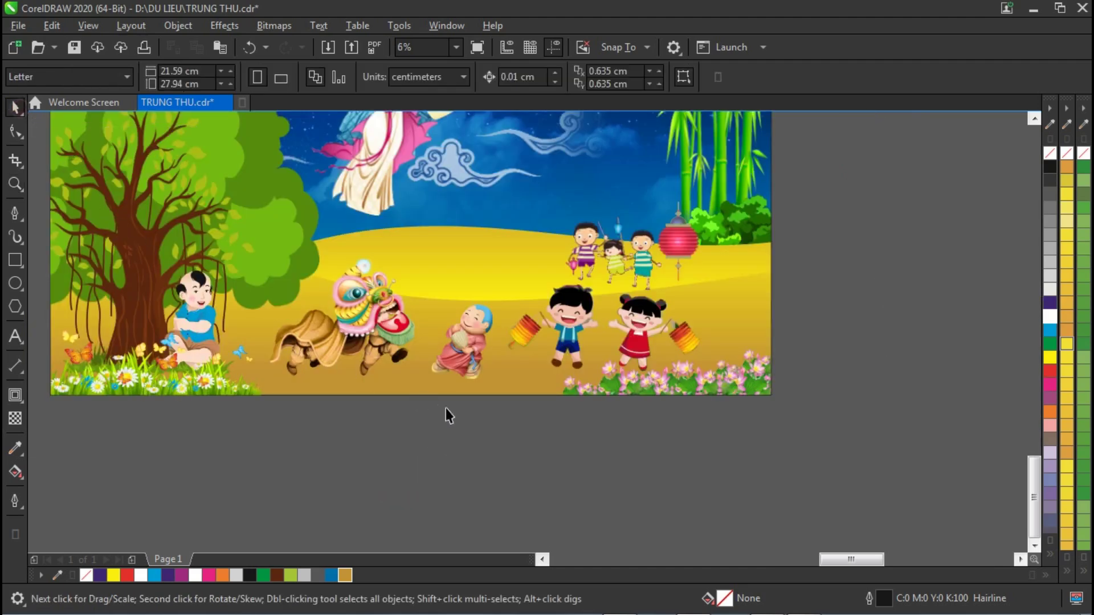
click(574, 315)
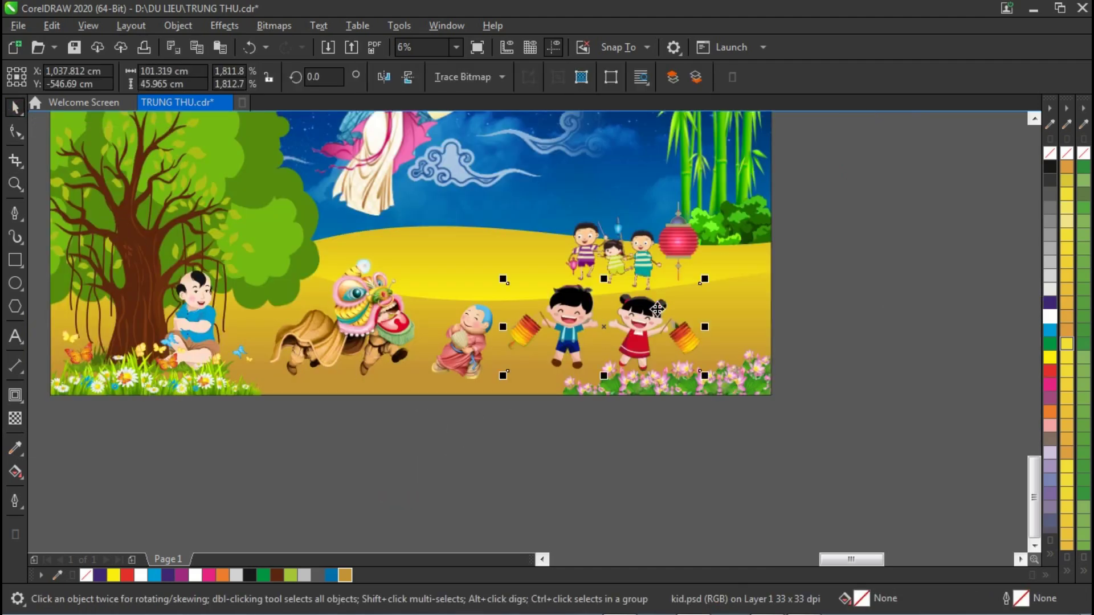
drag(650, 306, 651, 304)
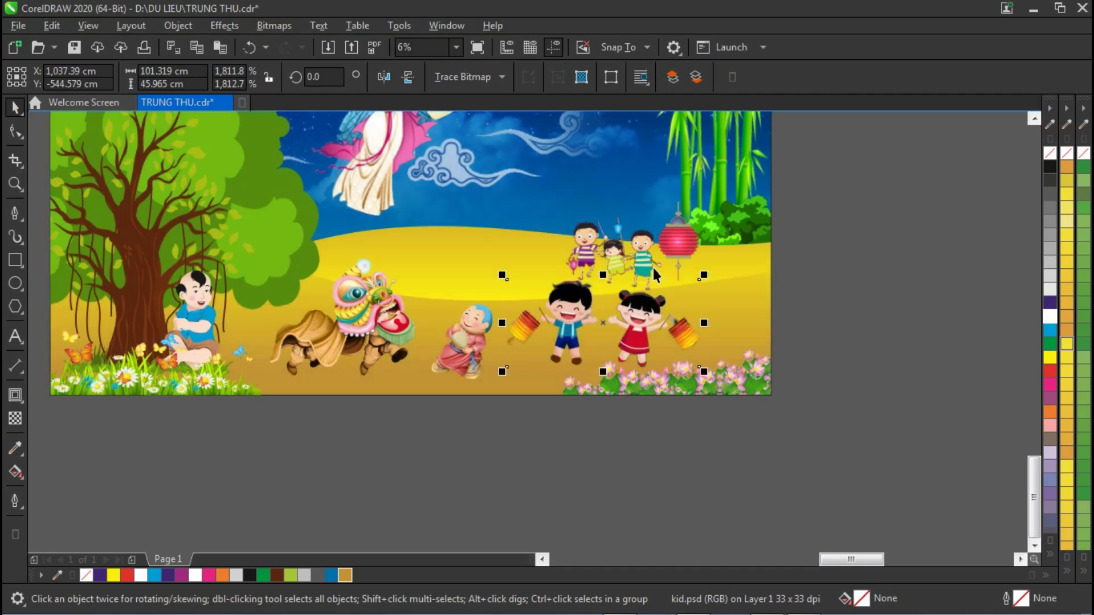
drag(644, 250, 637, 245)
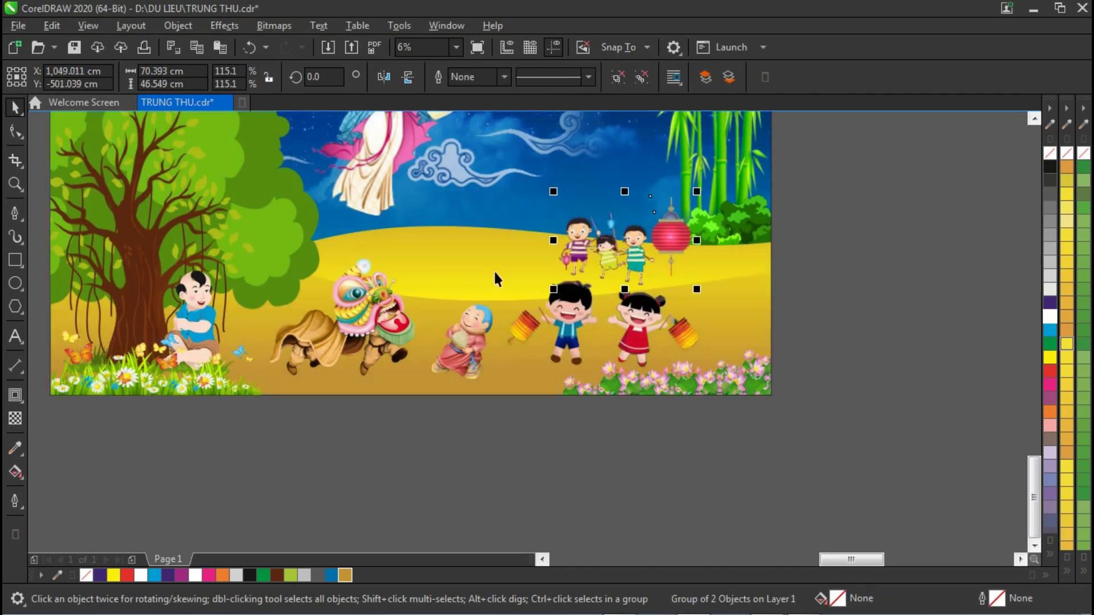
Raise the left node of the rear golden hill inside the PowerClip and reshape its upper edge with the curve handles.
click(440, 246)
double_click(442, 253)
click(453, 251)
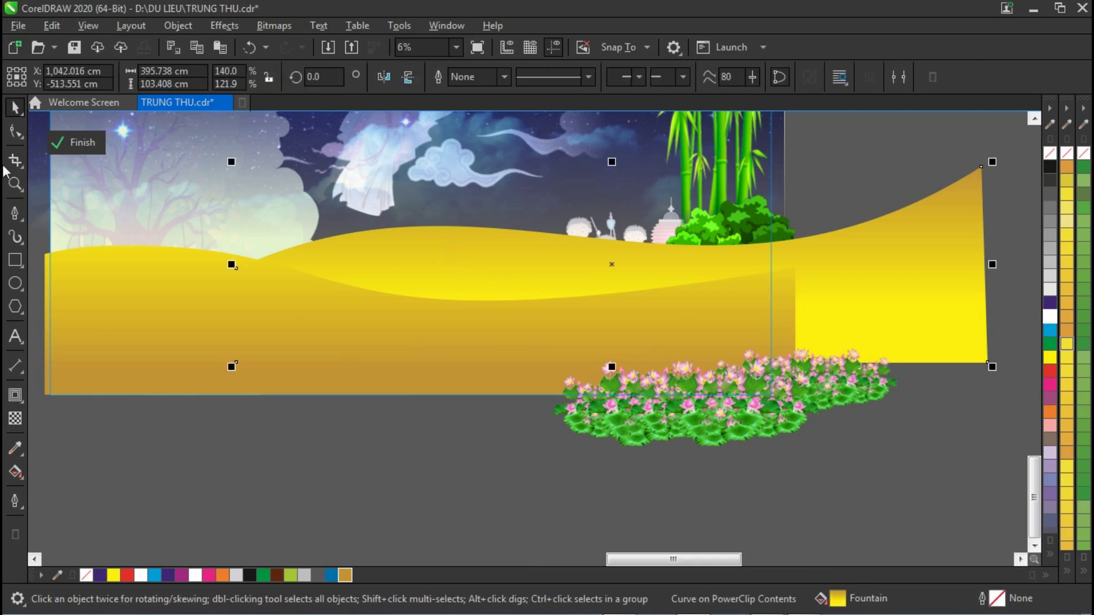
click(14, 132)
drag(234, 266, 233, 255)
drag(500, 133, 487, 272)
drag(699, 344, 650, 196)
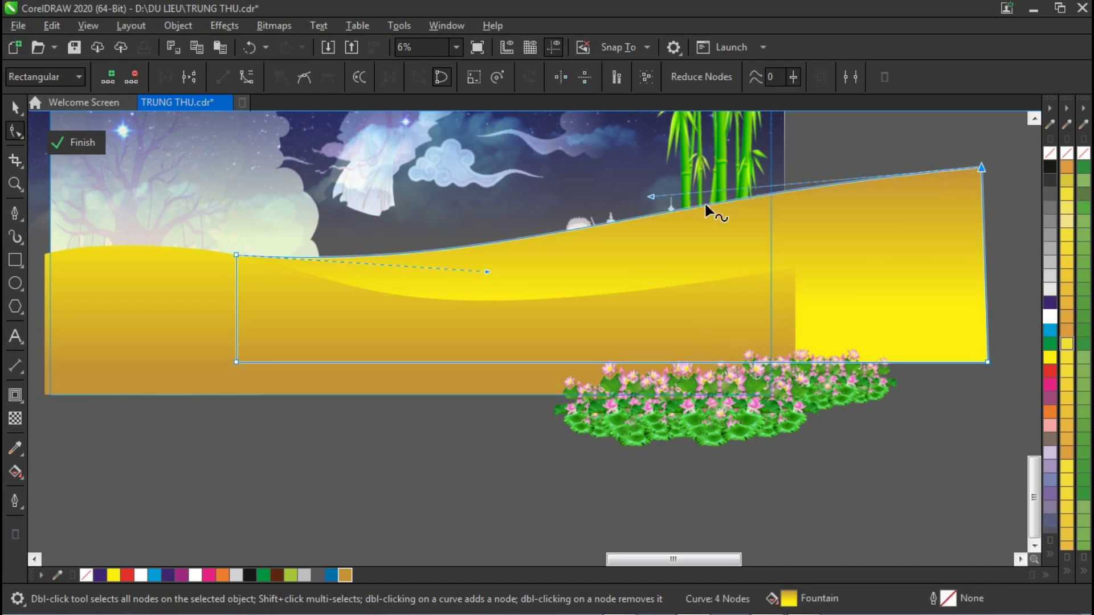
Pull the rear hill's upper edge downward and lower its upper right corner node.
click(705, 205)
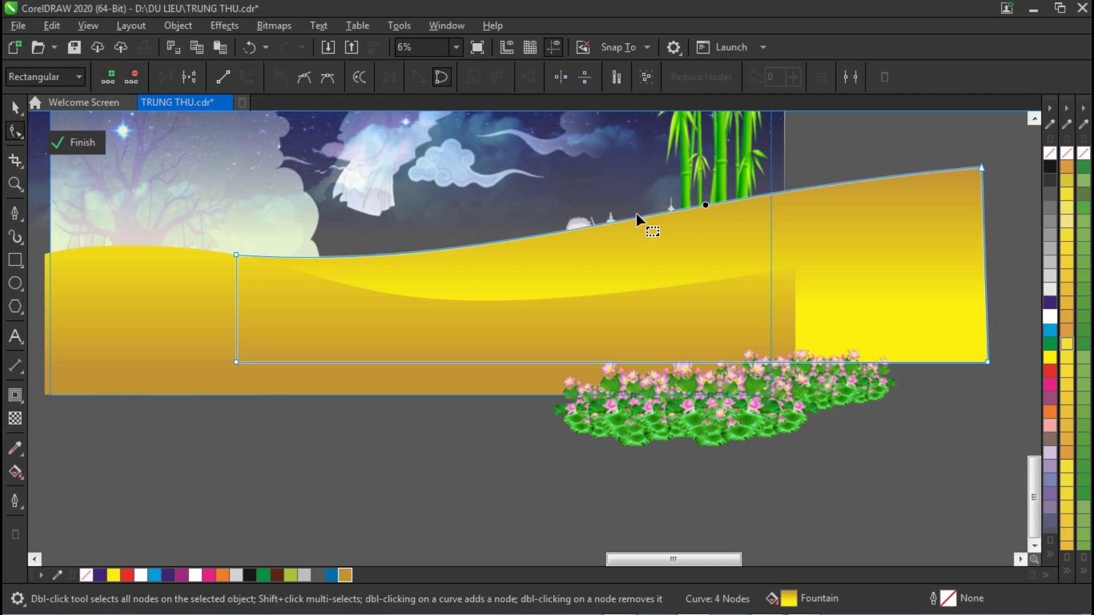
drag(699, 204, 685, 238)
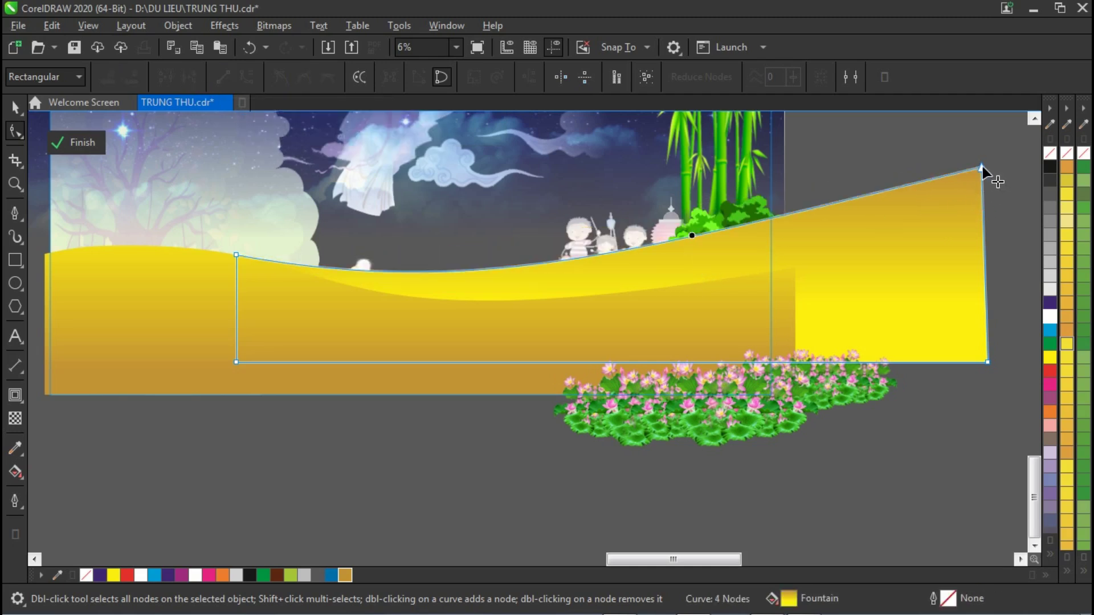
drag(982, 166, 974, 234)
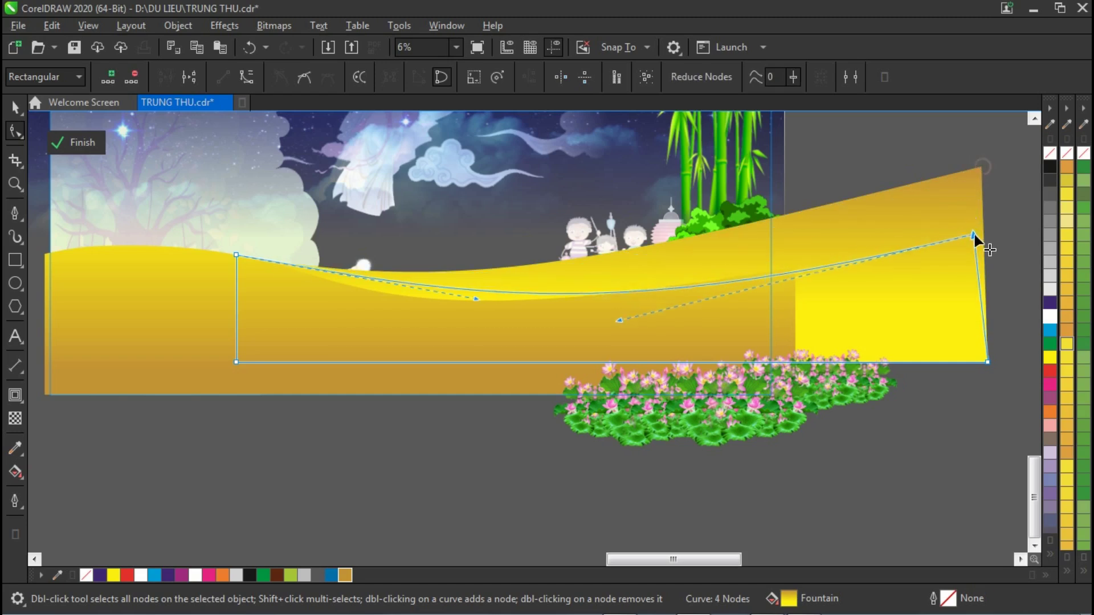
Add a node to the rear hill's upper edge, raise it to the bush's base and smooth the dip beside it.
click(677, 287)
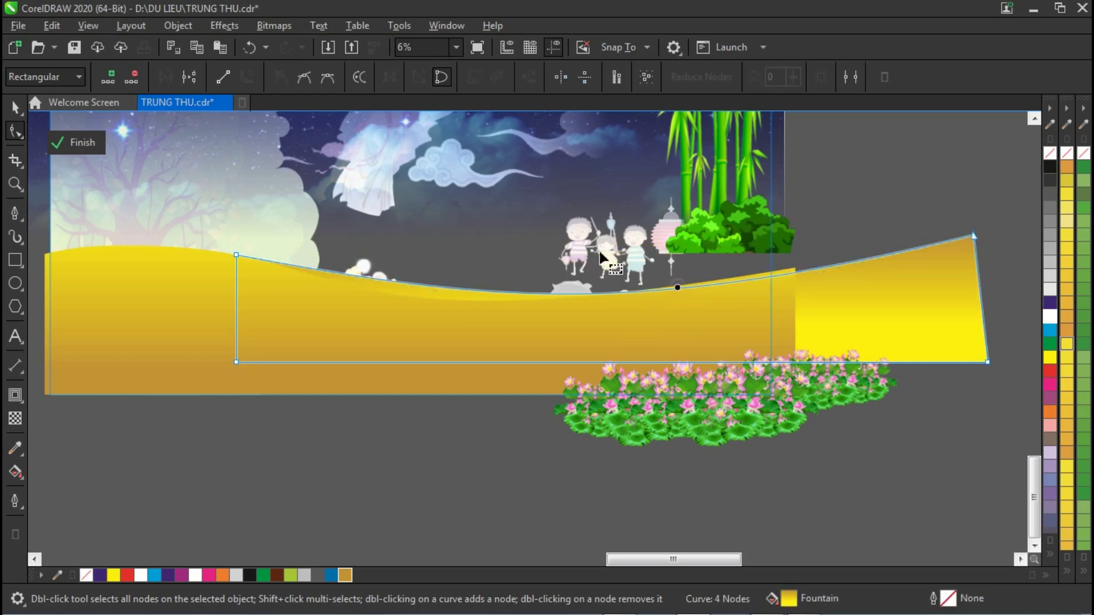
click(108, 75)
drag(677, 286, 666, 253)
drag(501, 269, 464, 282)
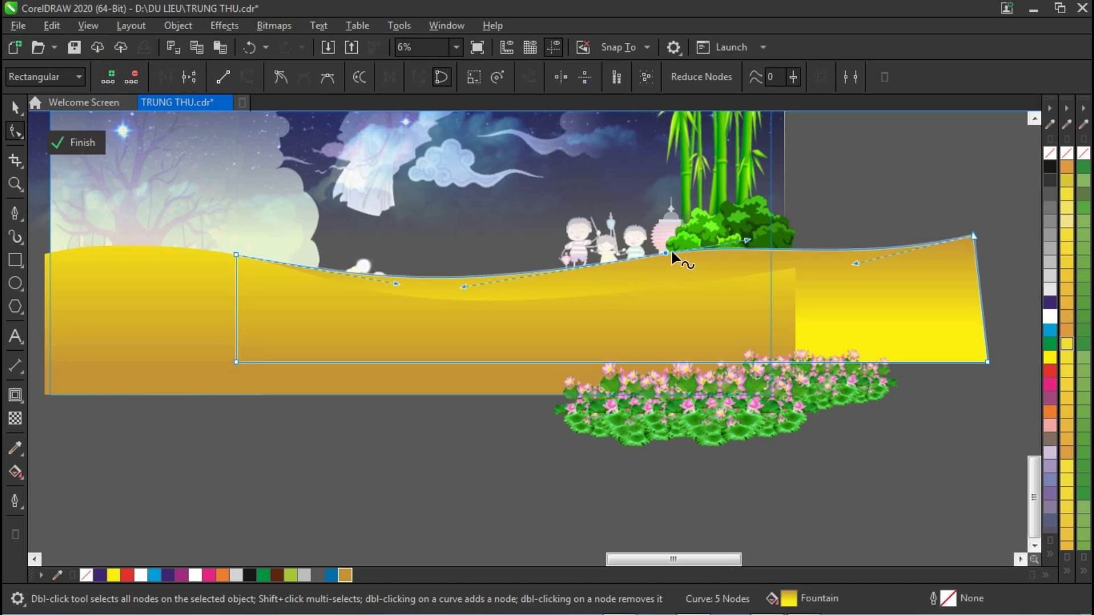
Shift the rear hill's middle upper node left, raise its left corner node, and finish editing the PowerClip.
drag(665, 252, 574, 253)
click(379, 288)
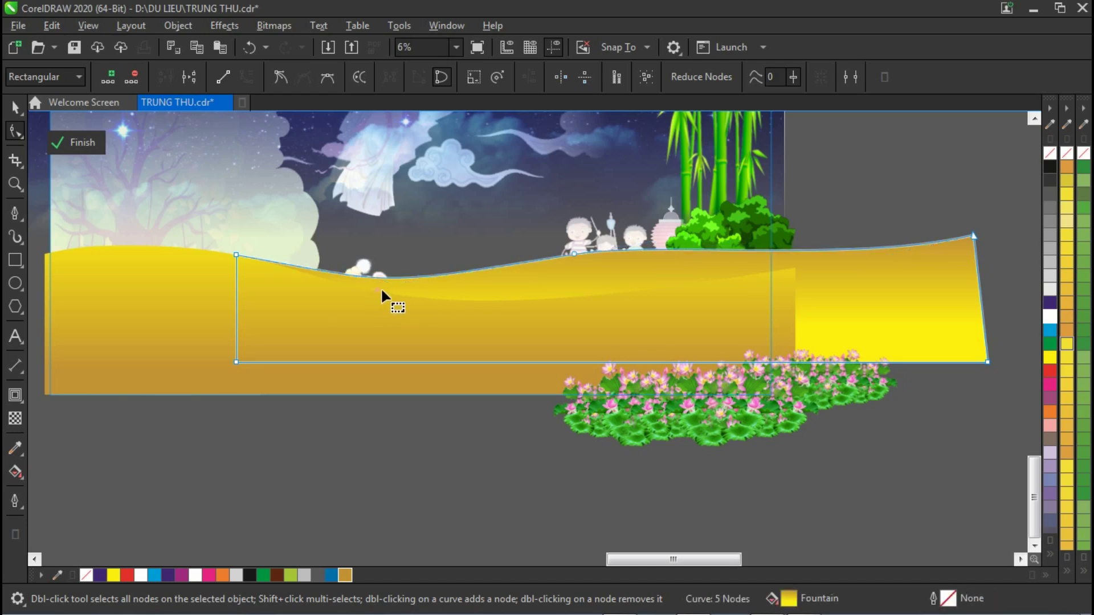
drag(235, 255, 222, 234)
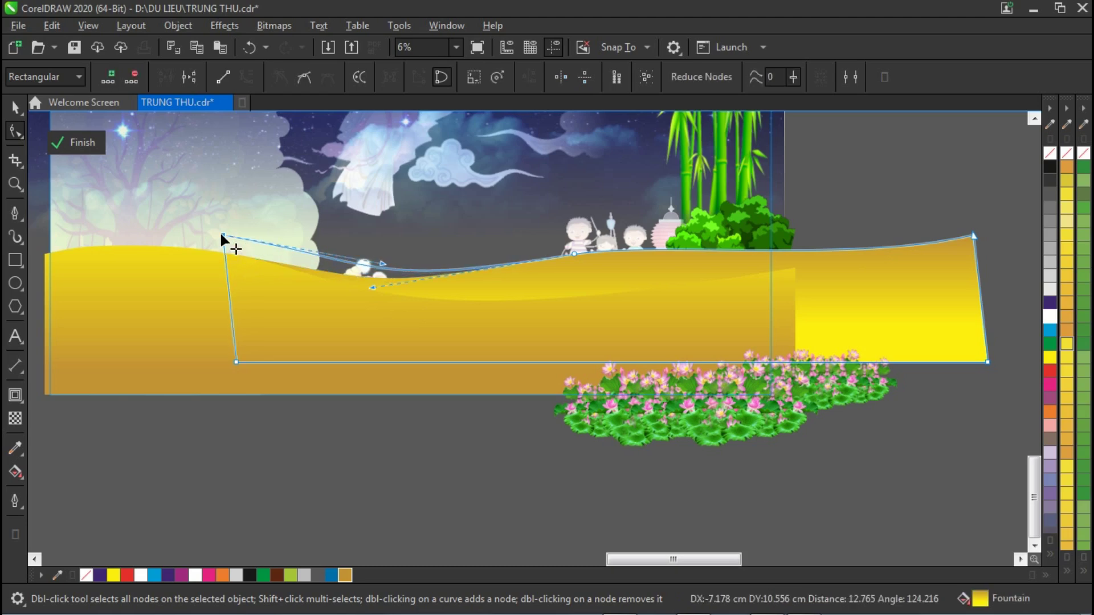
click(8, 107)
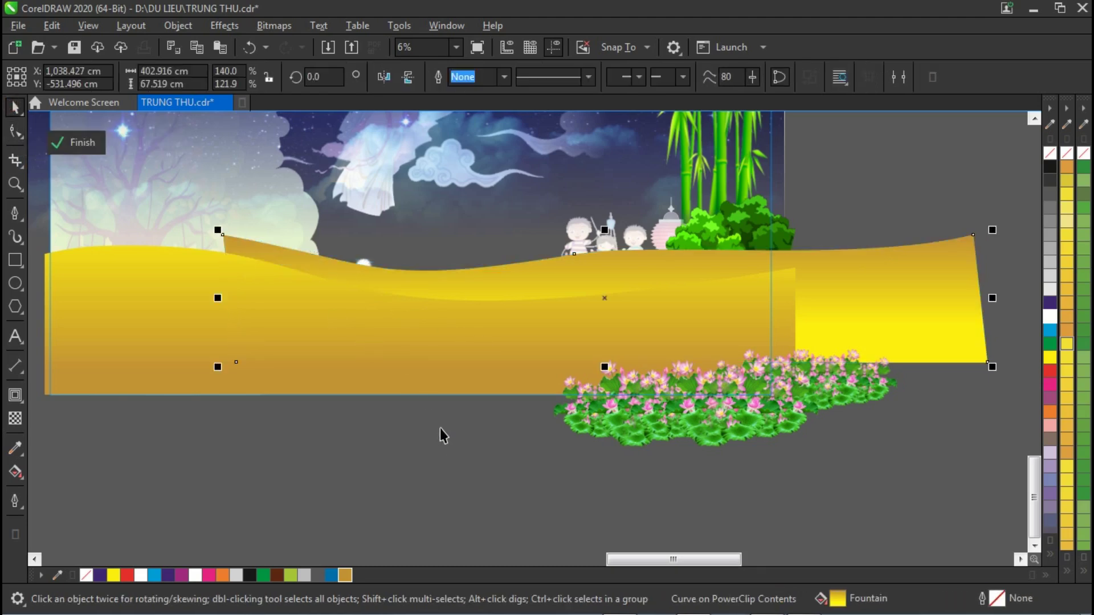
click(450, 442)
ctrl+click(944, 485)
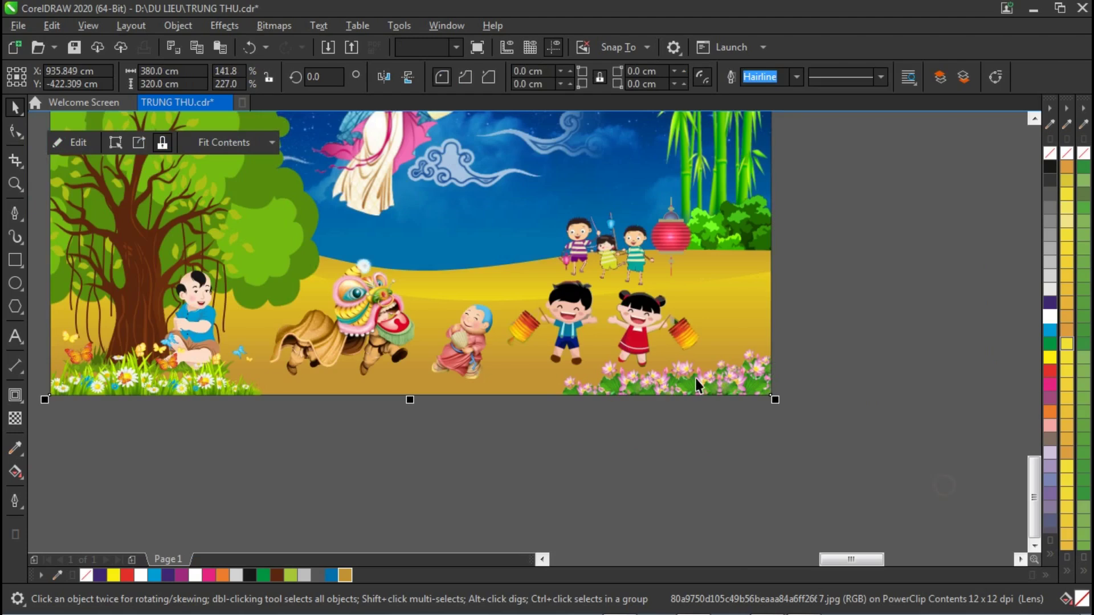
Scale the moon goddess picture down to about 186 × 132 cm and move it slightly right and down.
click(384, 192)
key(z)
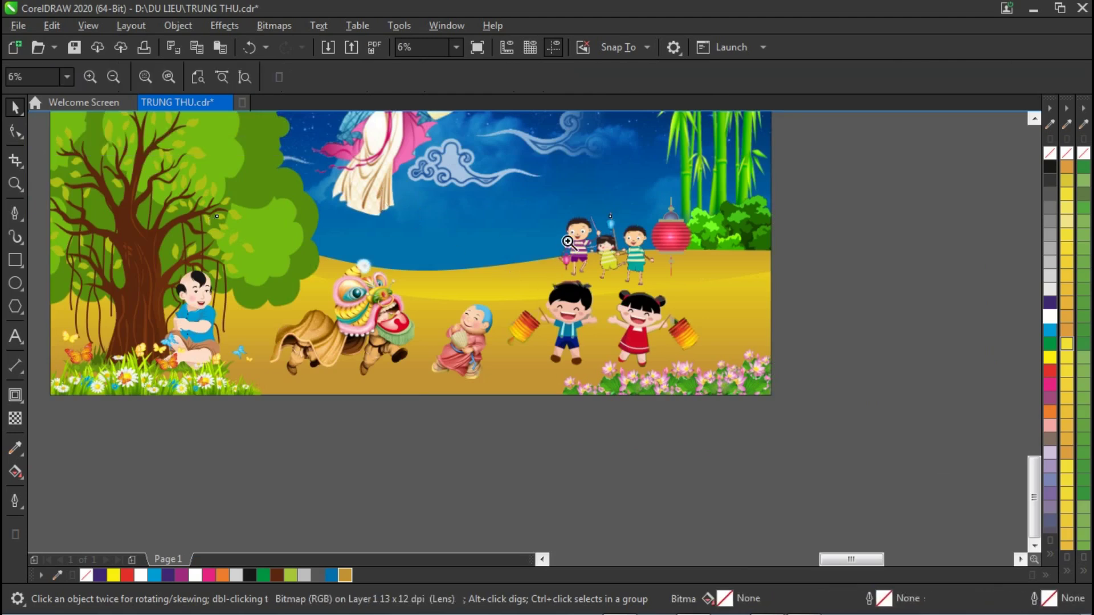
right_click(569, 243)
drag(205, 288, 501, 497)
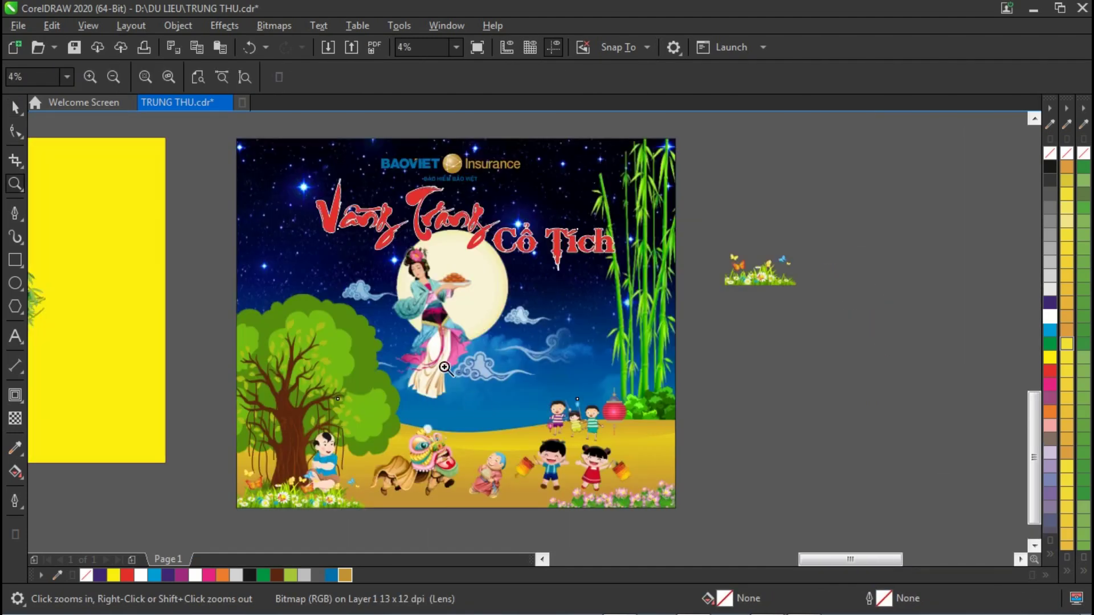
click(16, 107)
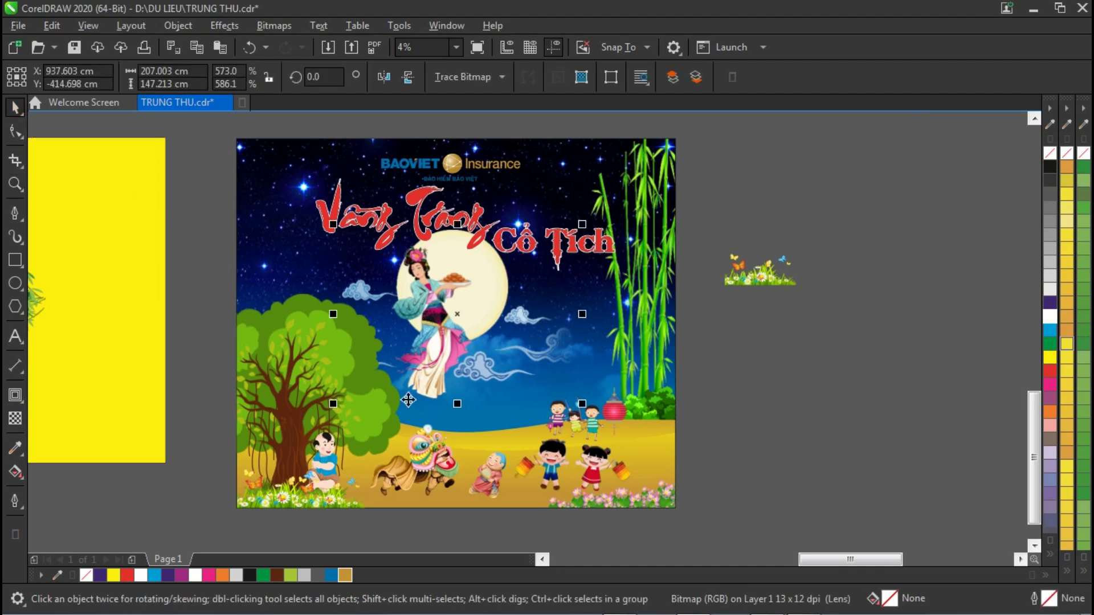
drag(333, 404, 357, 385)
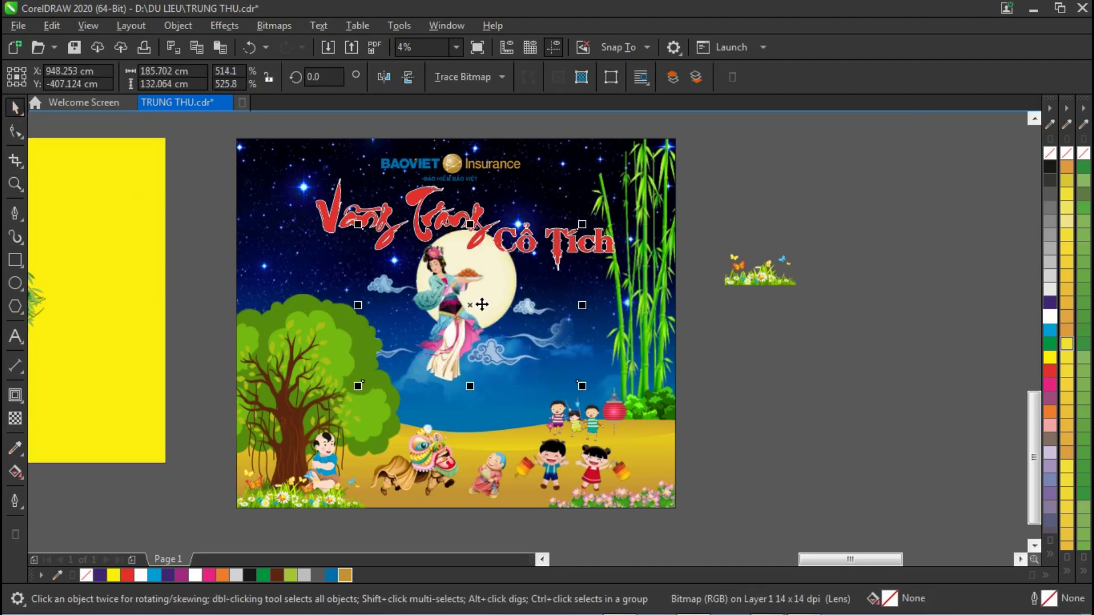
drag(481, 305, 488, 310)
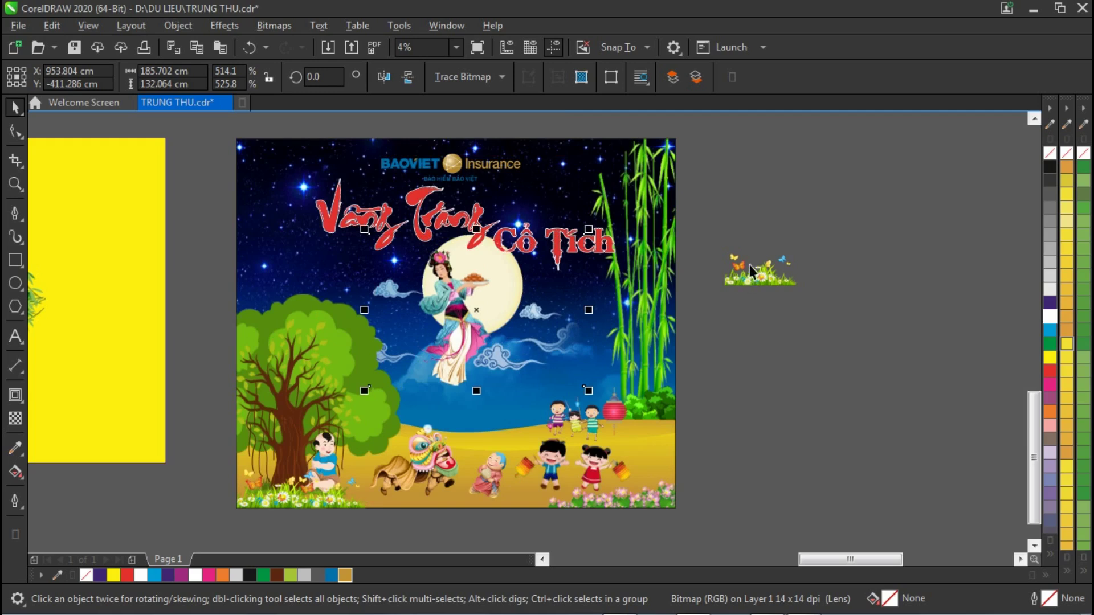
click(746, 183)
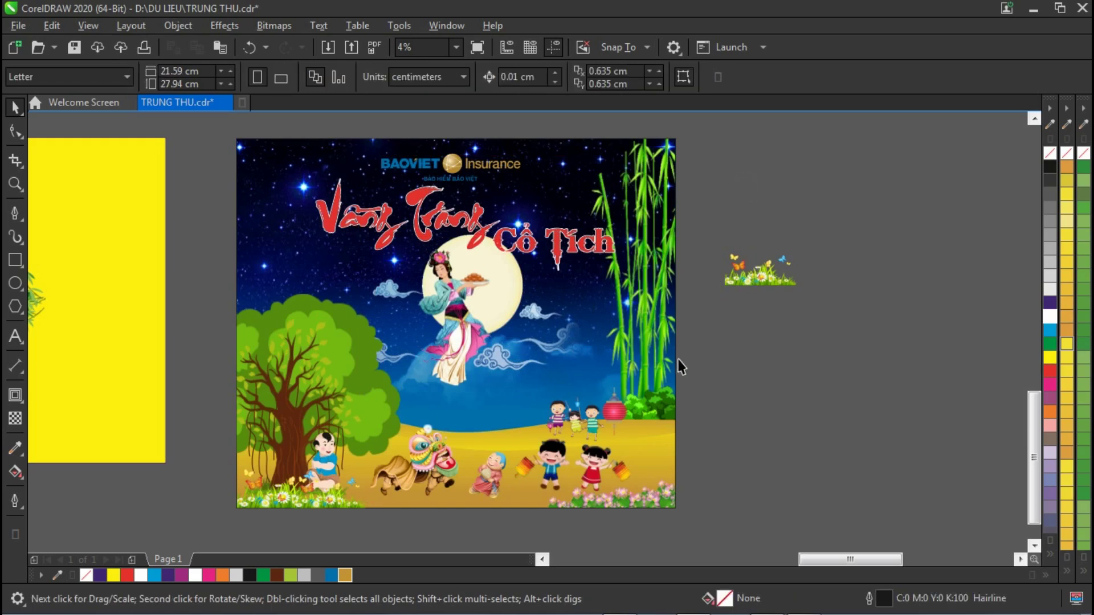
Move both groups of children together slightly right and up, and enlarge them a little.
drag(654, 420, 445, 496)
mouse_move(638, 383)
mouse_down()
mouse_move(655, 367)
mouse_move(629, 385)
mouse_up()
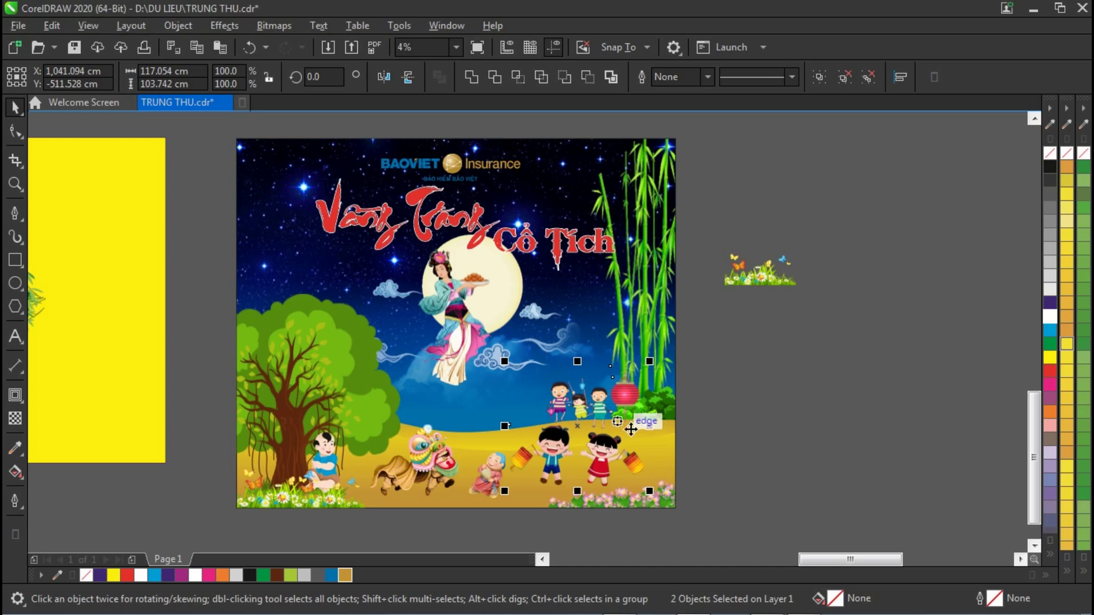
drag(649, 491, 654, 495)
click(740, 445)
Enlarge the lion dance picture to about 129 × 71 cm.
click(427, 481)
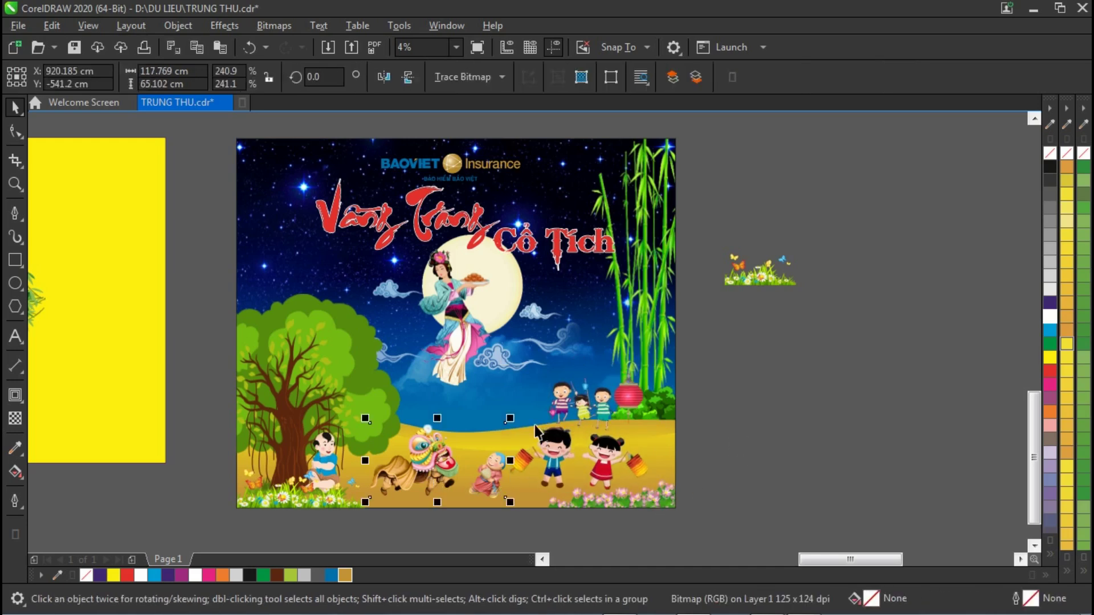
drag(513, 419, 523, 411)
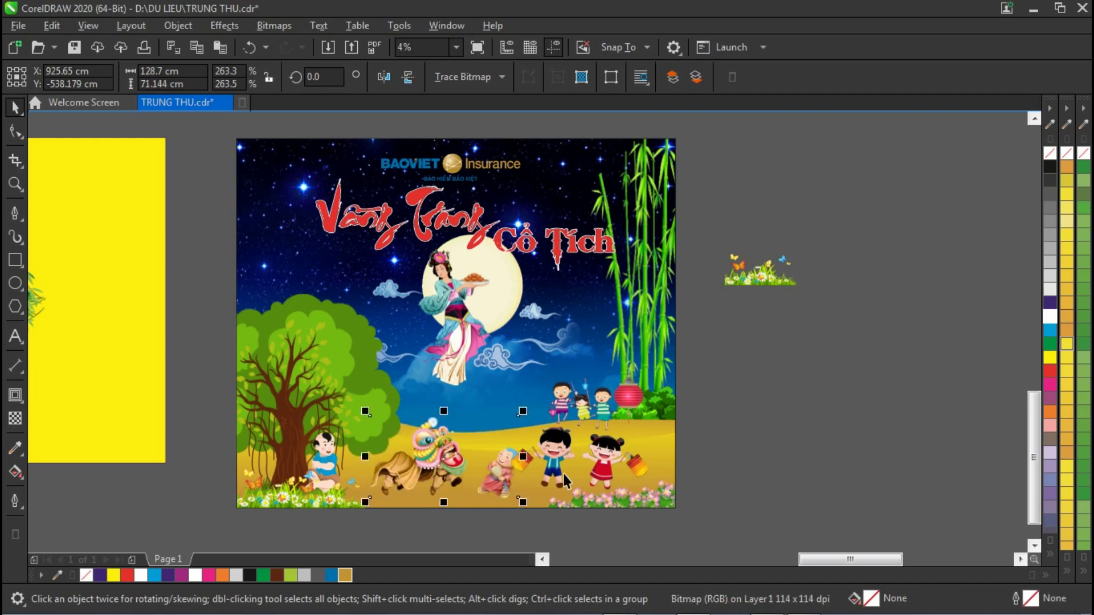
click(736, 414)
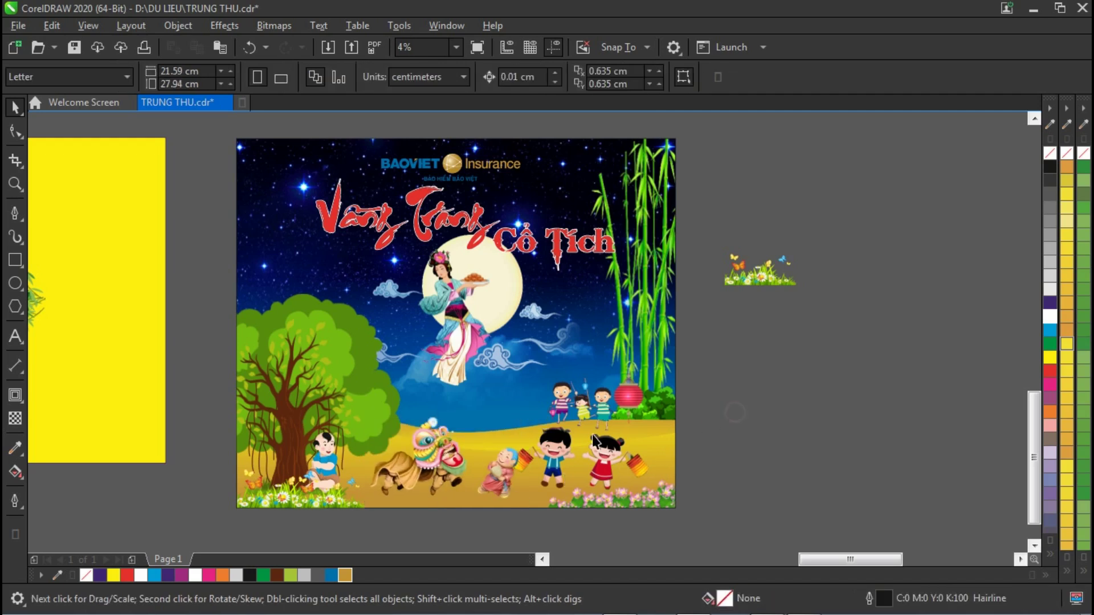
Scale the two children with lanterns down to about 113 × 51 cm and shift them slightly right and up.
click(557, 447)
drag(500, 412, 513, 425)
drag(618, 455, 621, 450)
click(730, 445)
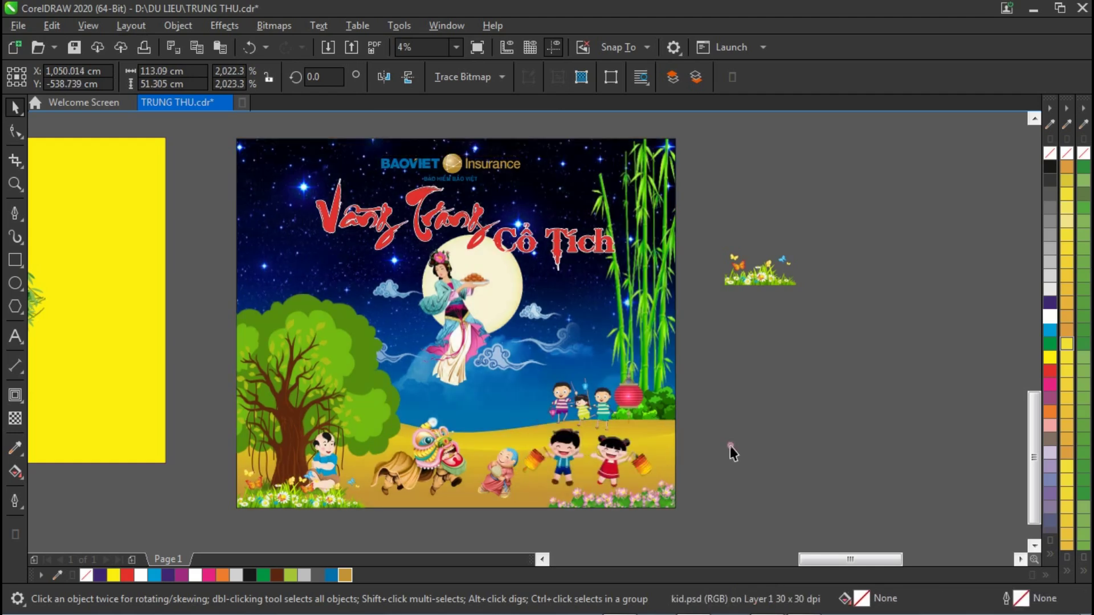
Scale the Baoviet Insurance logo down to about 111 × 23 cm and move it slightly up.
key(z)
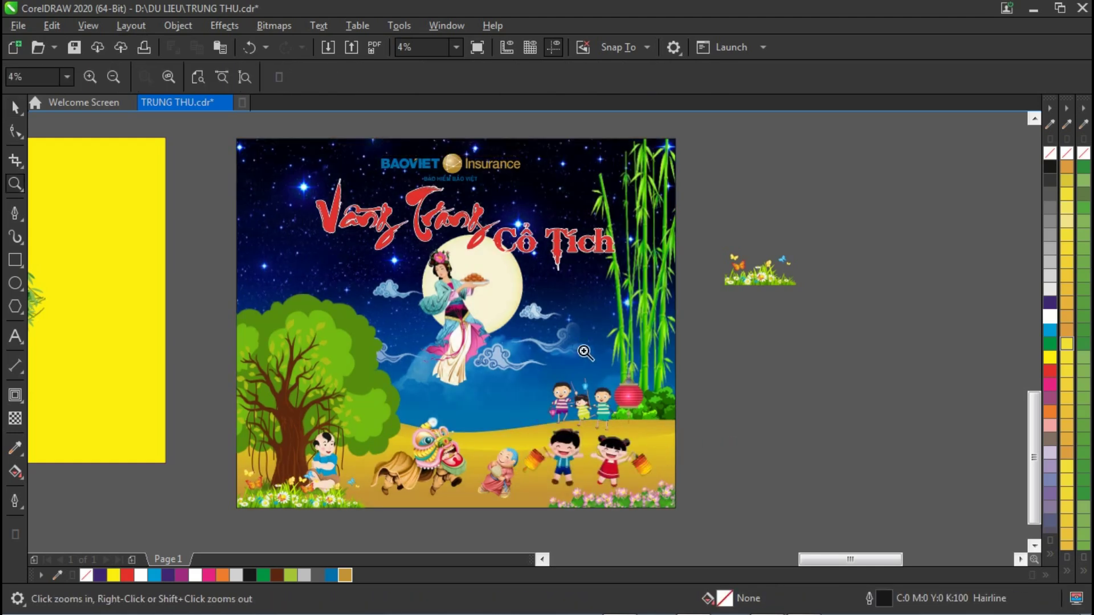
right_click(583, 351)
drag(194, 278, 481, 483)
drag(269, 150, 796, 276)
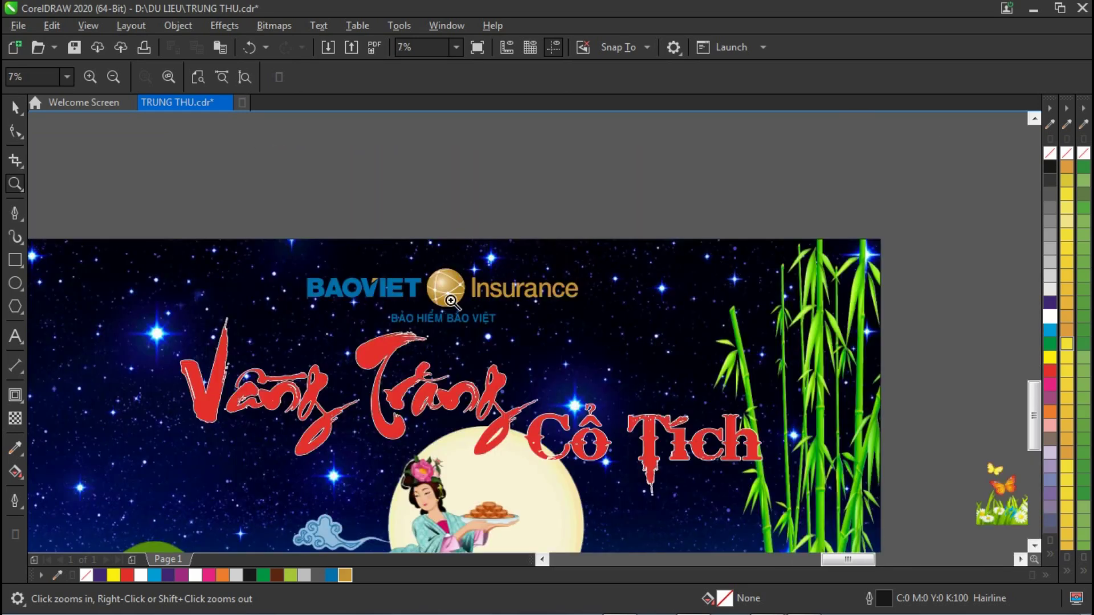
click(16, 108)
click(524, 290)
drag(439, 295, 452, 286)
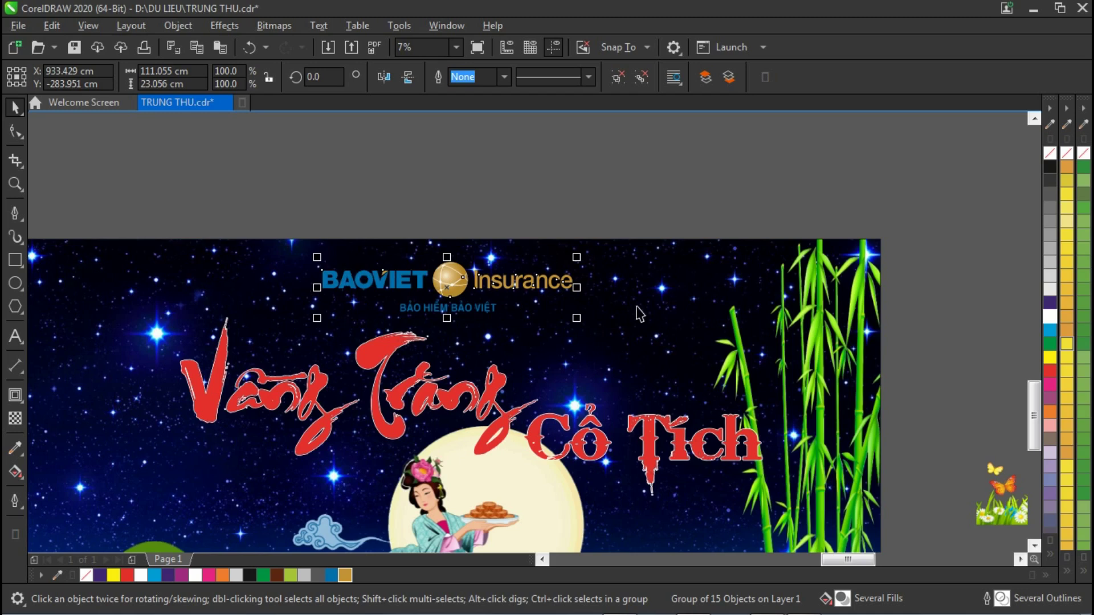
Draw a rectangle about 143 × 33 cm over the Baoviet Insurance logo and fill it white.
click(16, 260)
drag(289, 246, 613, 325)
click(1049, 317)
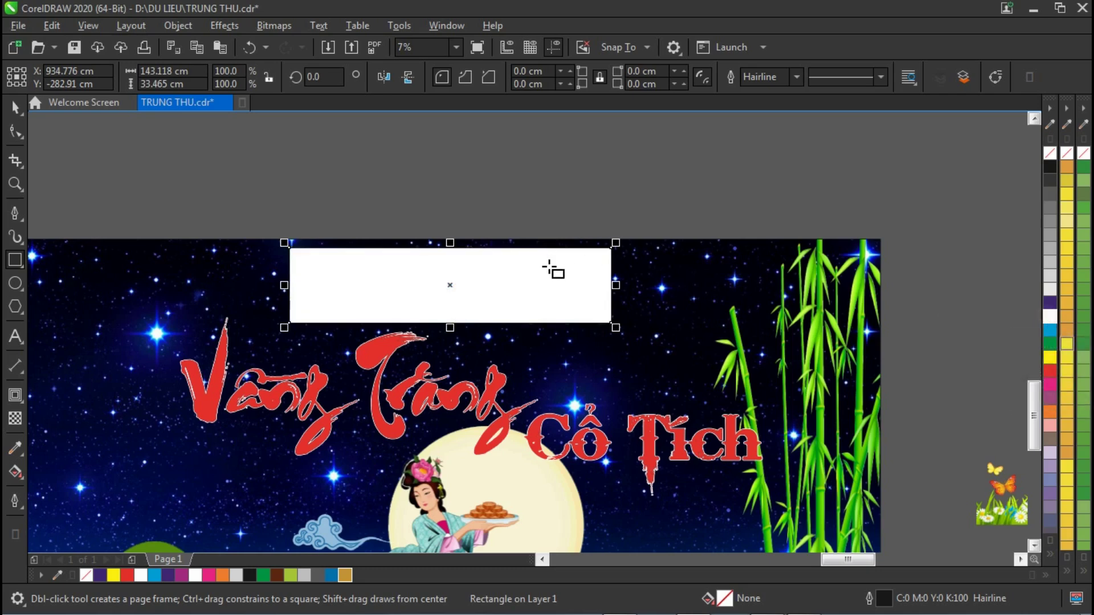
Bring the logo in front of the white rectangle and widen the rectangle symmetrically to about 180 cm.
click(15, 113)
drag(226, 199, 599, 345)
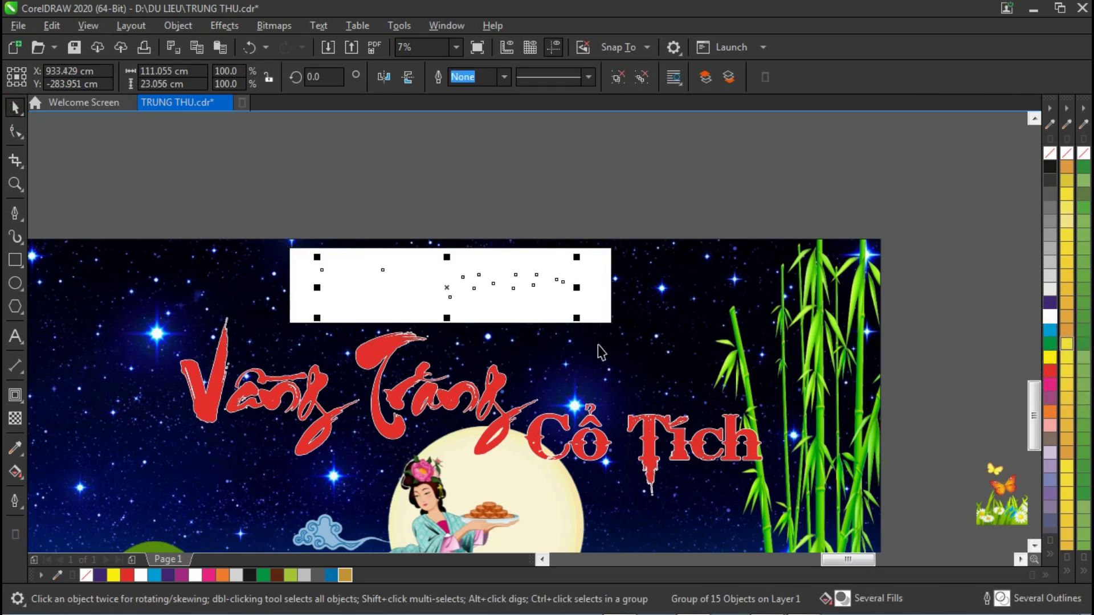
click(542, 192)
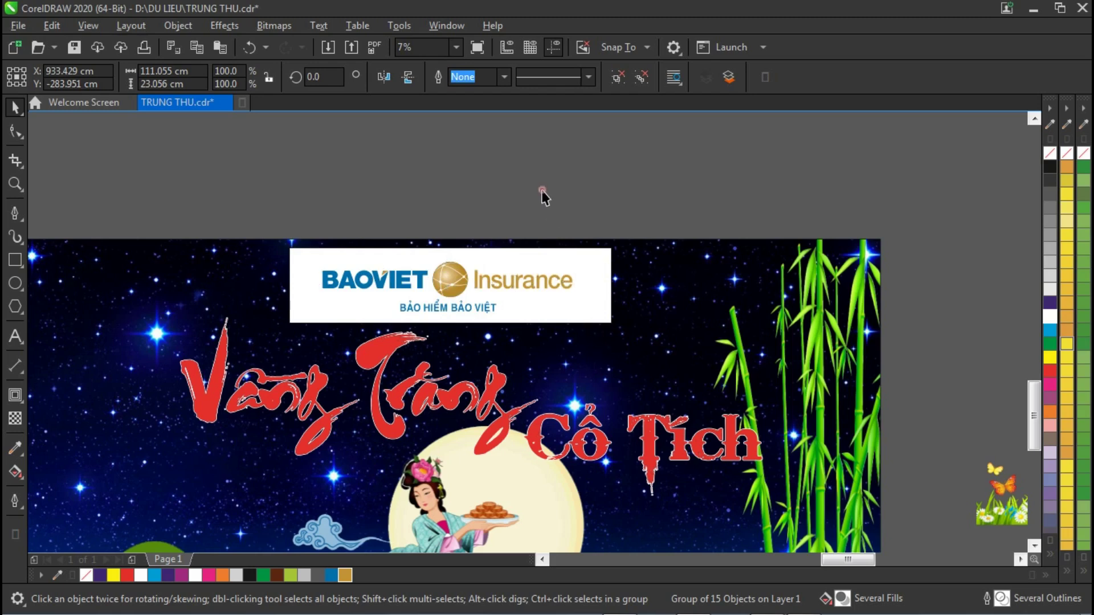
click(577, 247)
drag(285, 286, 243, 288)
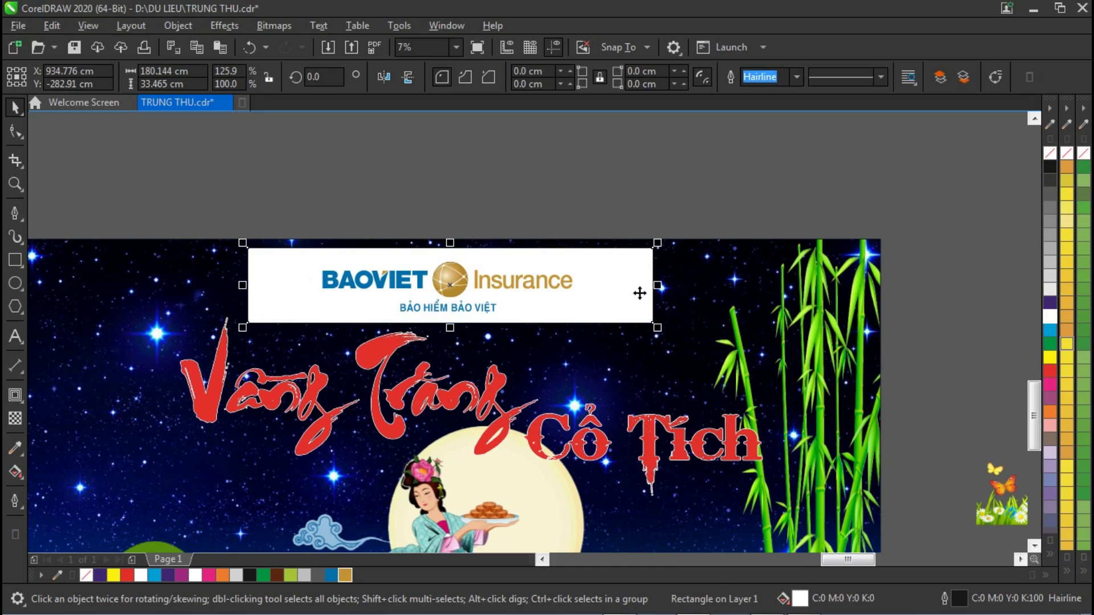
Apply a linear fountain transparency to the white rectangle, fading out toward its left edge across the full width.
click(16, 419)
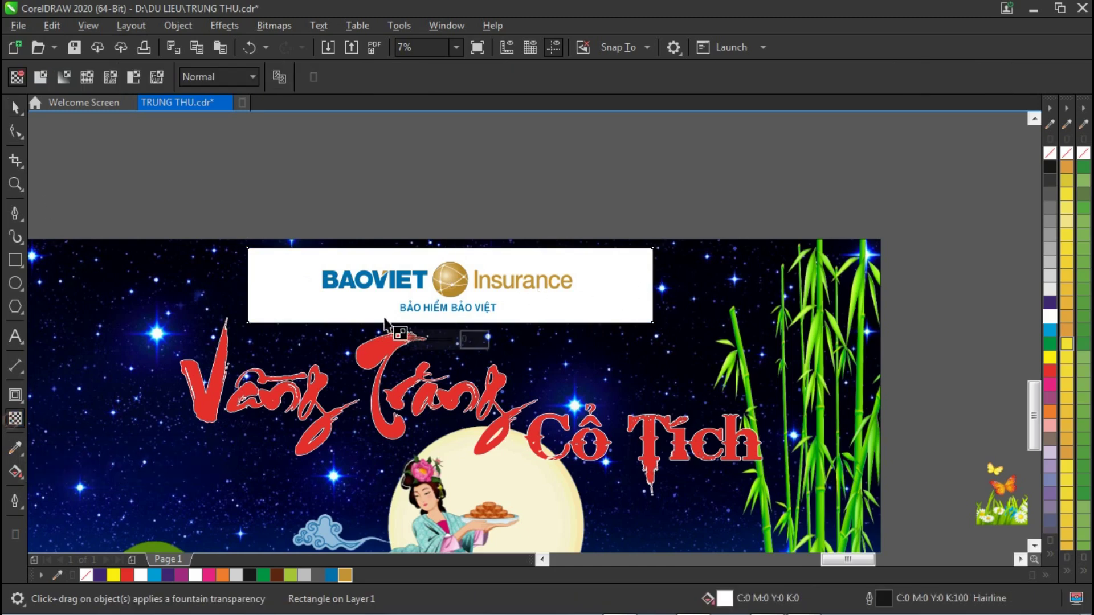
drag(391, 304, 247, 304)
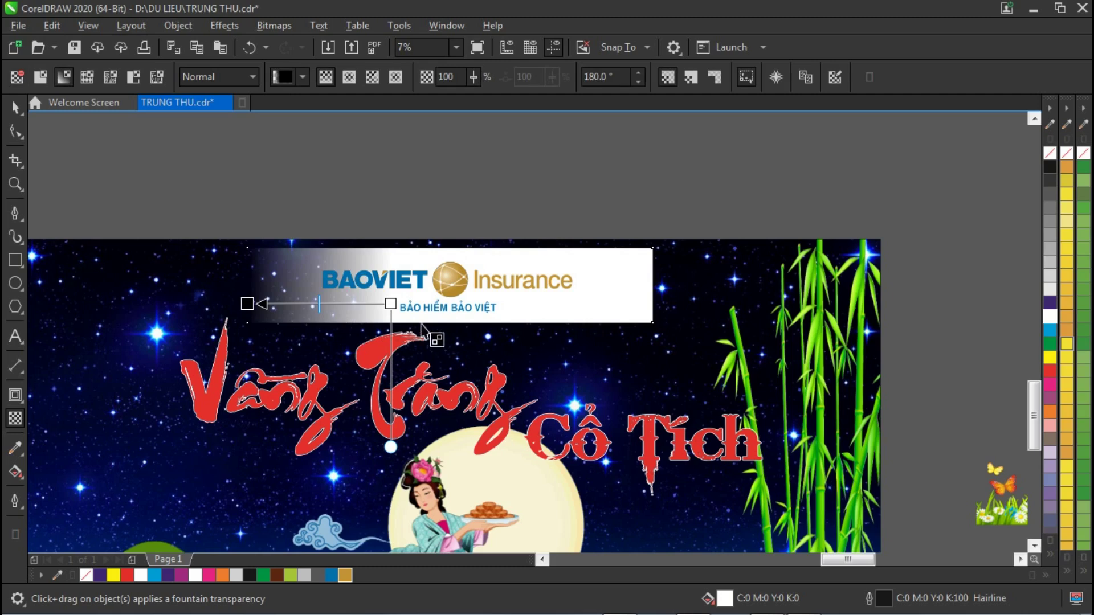
drag(391, 304, 652, 304)
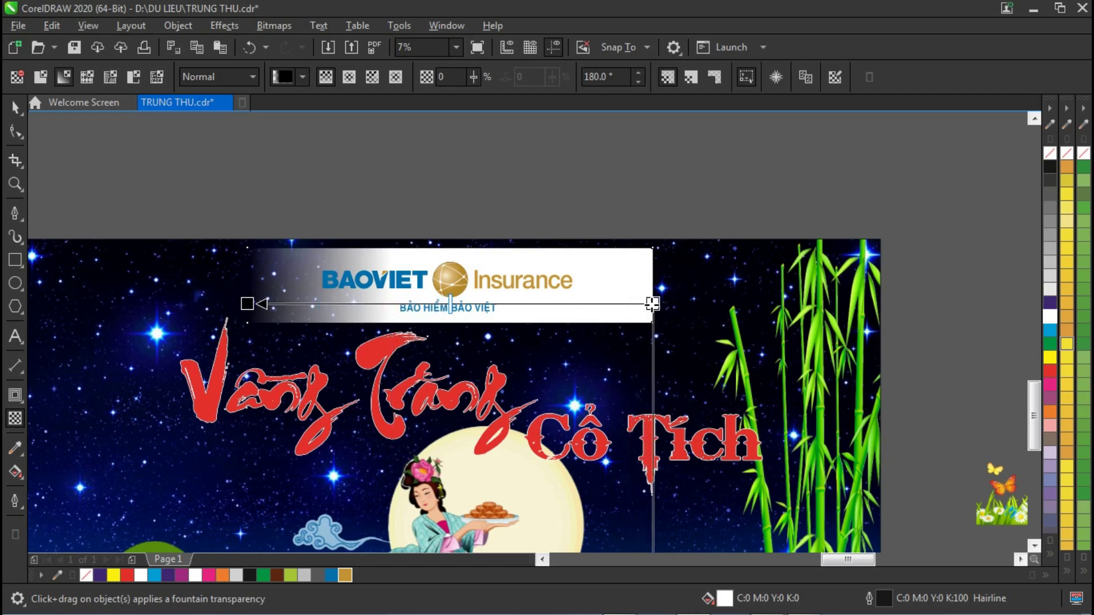
click(483, 313)
click(602, 312)
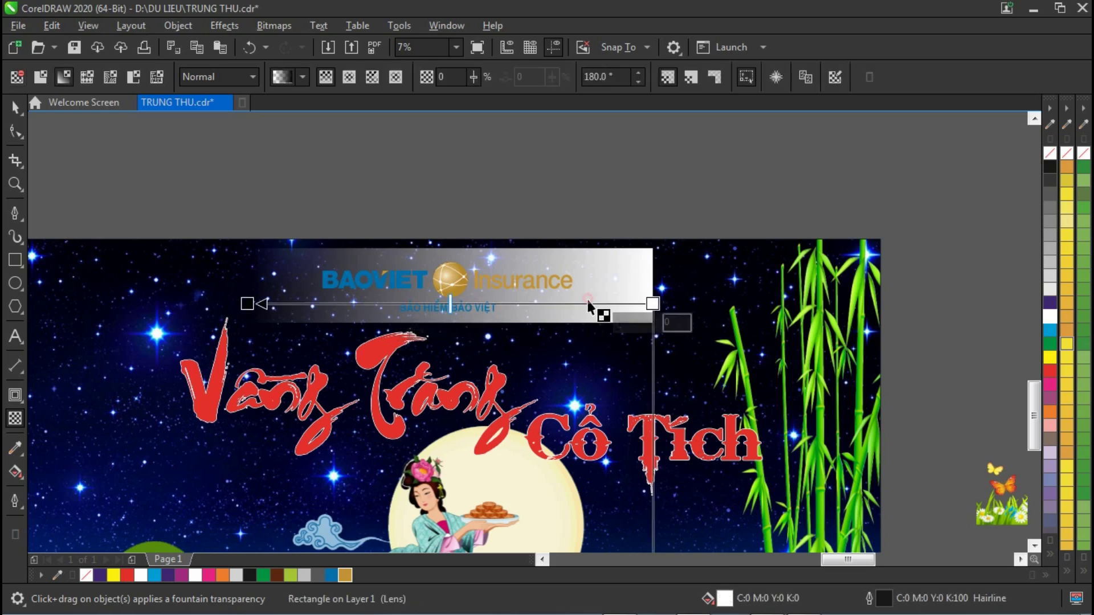
Shorten the linear transparency so it runs from the rectangle's centre to near its left edge.
drag(655, 305, 372, 303)
drag(258, 304, 212, 303)
drag(372, 303, 449, 304)
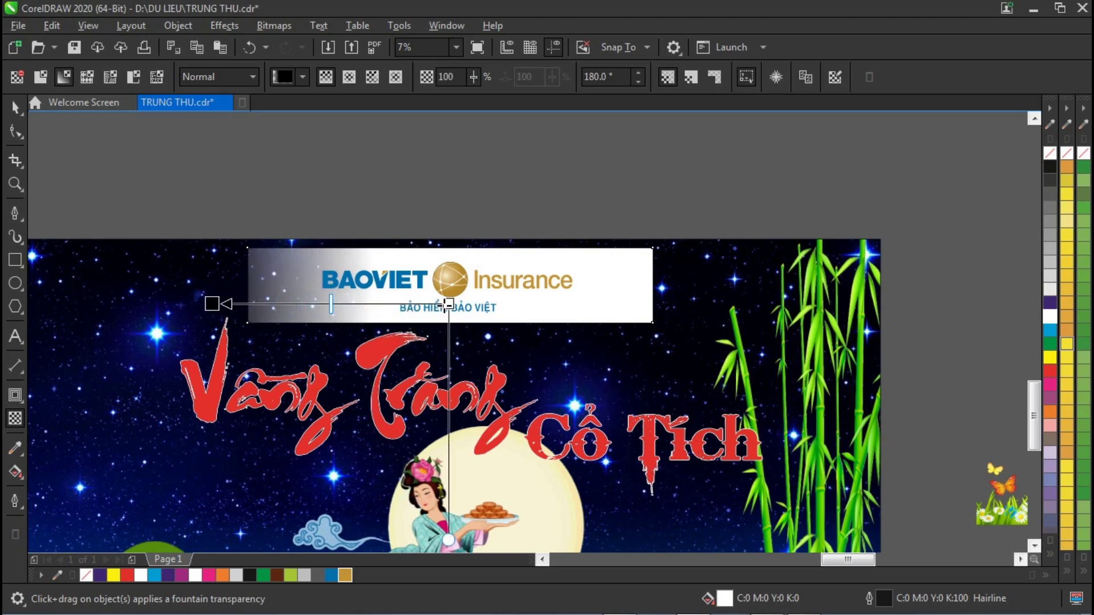
drag(212, 304, 263, 304)
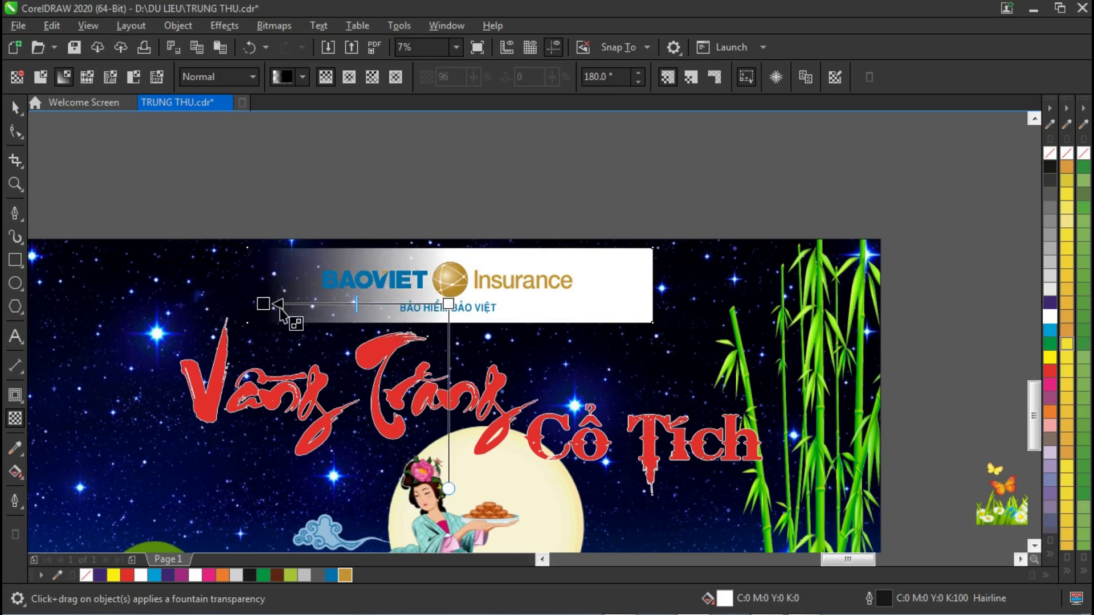
Change the rectangle's transparency to elliptical, centre it on the logo, heighten the ellipse and level its axis.
click(346, 78)
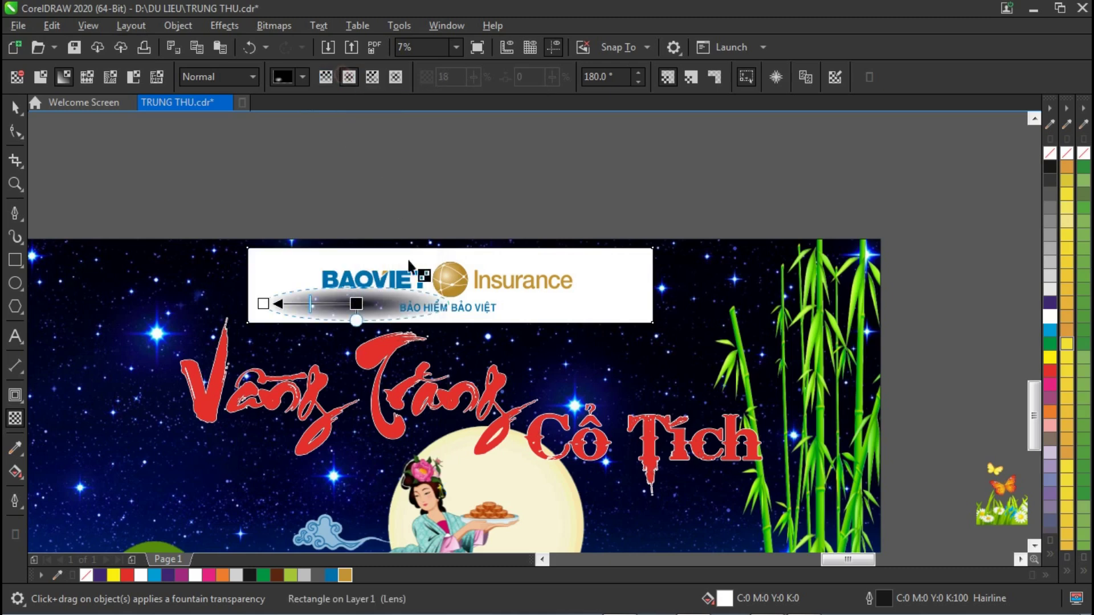
drag(425, 304, 449, 304)
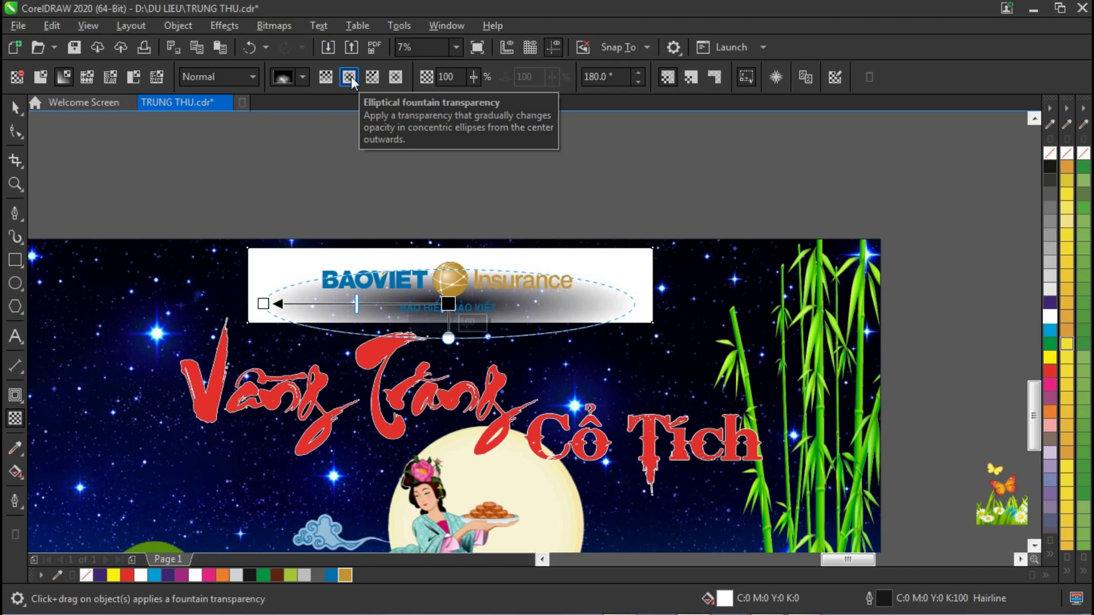
drag(449, 339, 448, 363)
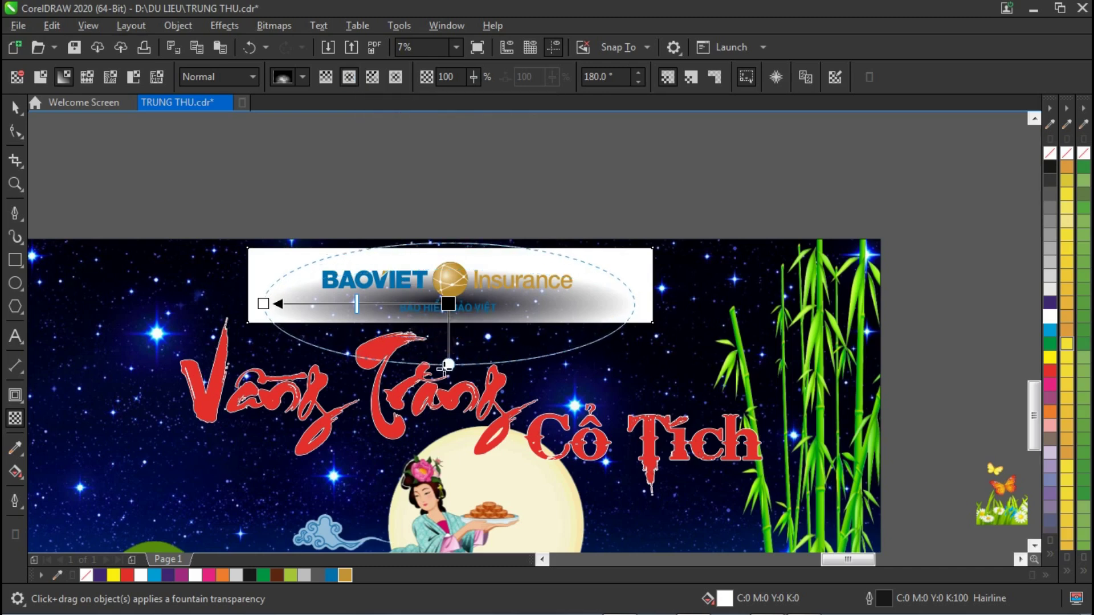
drag(449, 304, 451, 287)
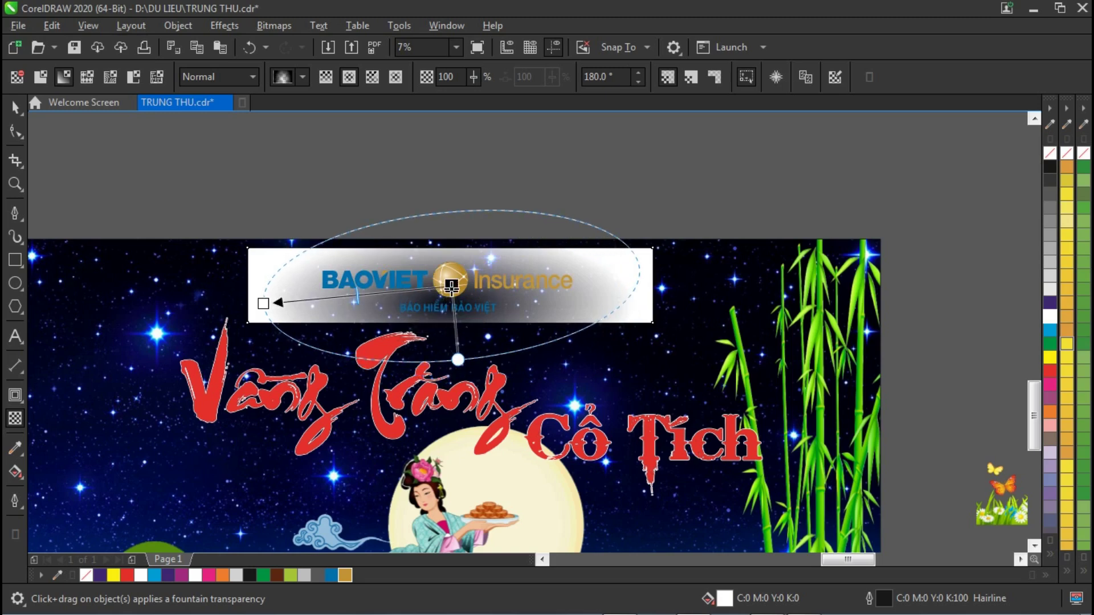
drag(263, 303, 267, 286)
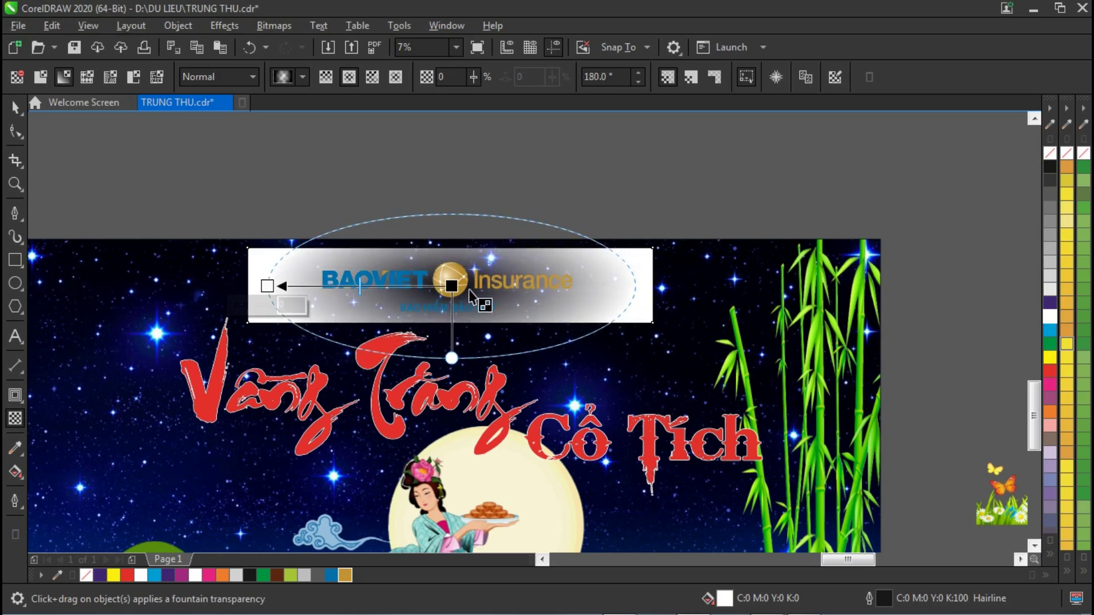
Set the transparency of the ellipse's centre node to 0.
click(451, 286)
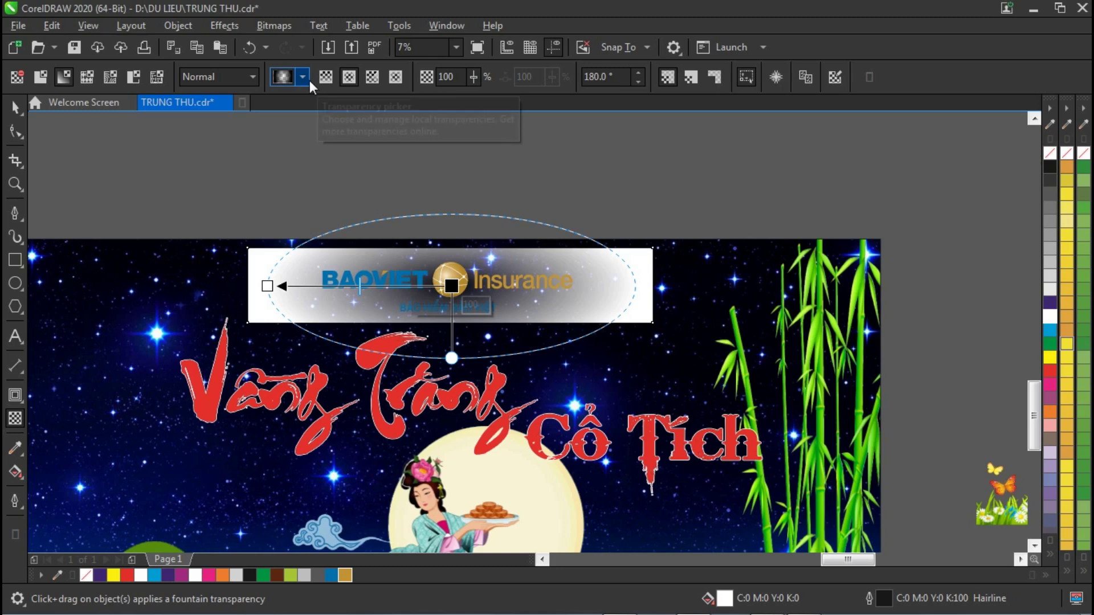
click(472, 76)
drag(474, 98, 380, 108)
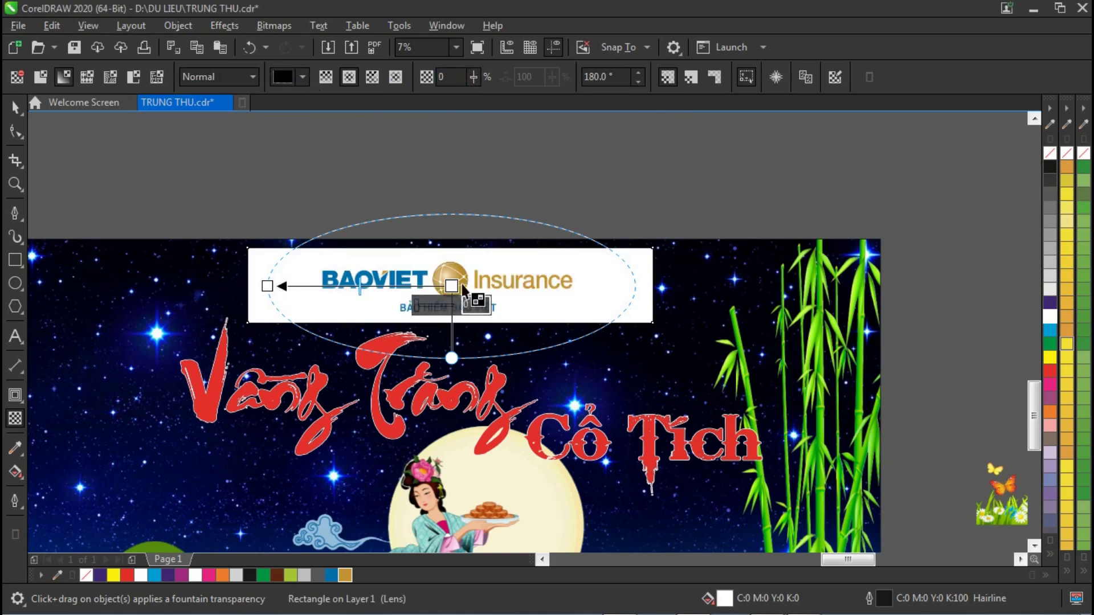
Set the transparency of the elliptical fade's outer node to 100.
click(267, 286)
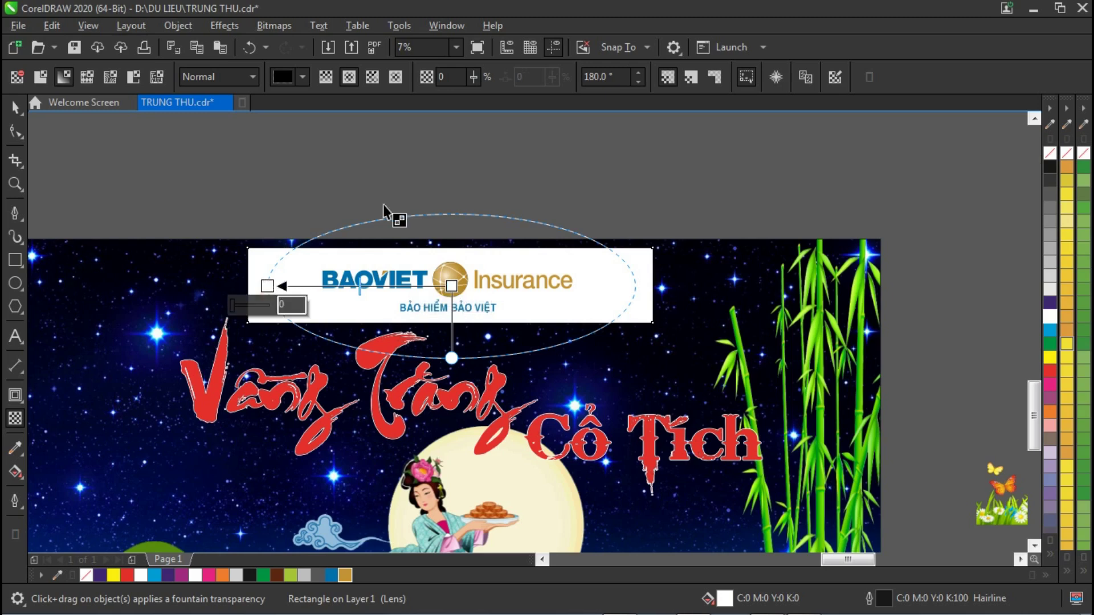
click(473, 78)
drag(466, 100, 614, 116)
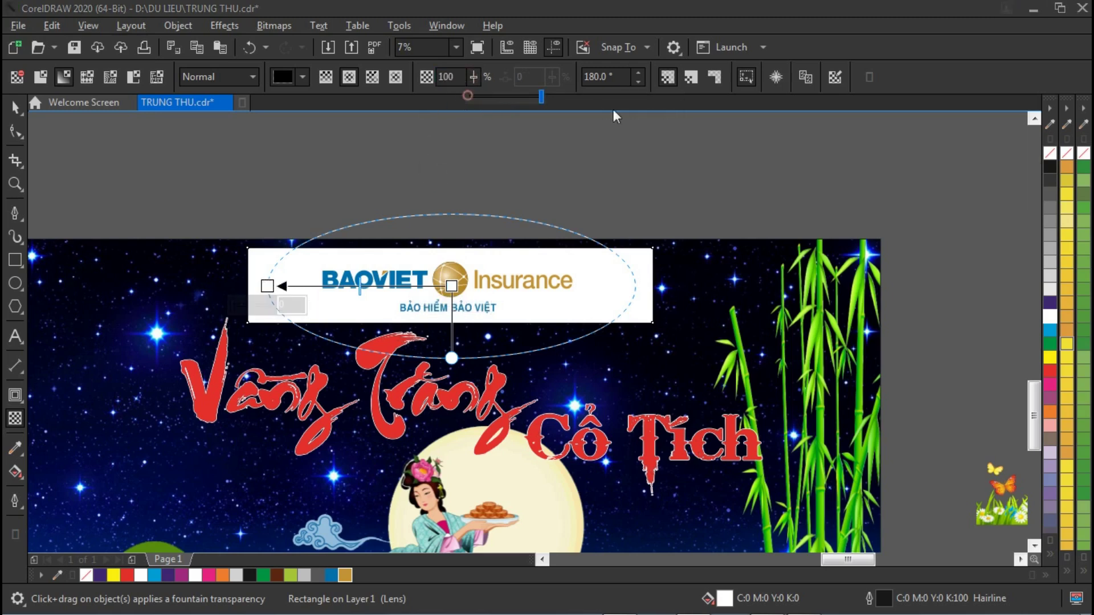
click(16, 107)
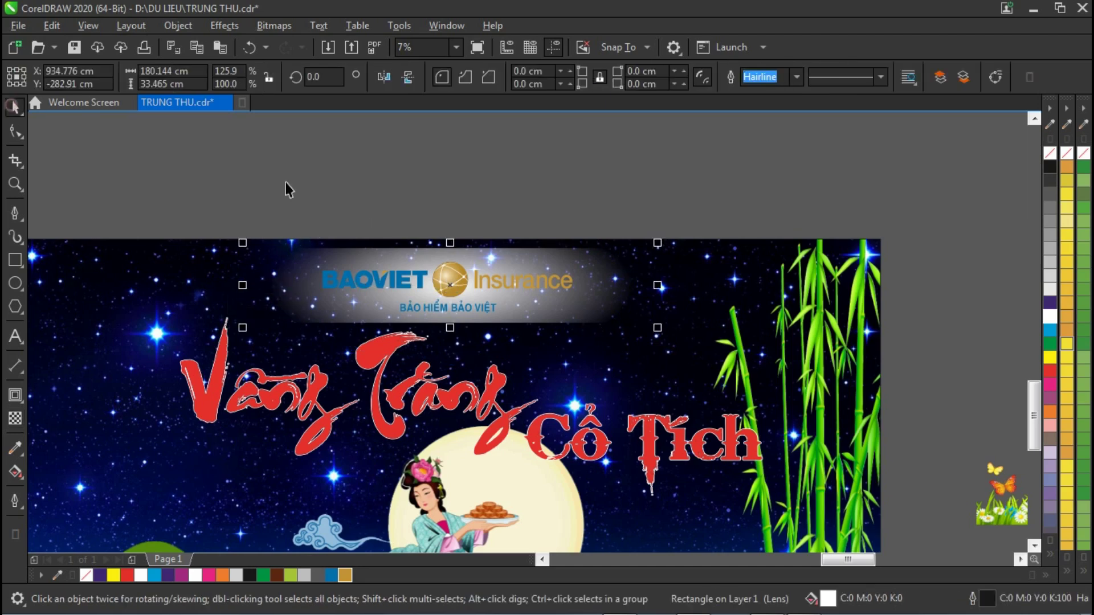
Widen the glow rectangle symmetrically about the logo to about 214 cm.
drag(659, 288, 707, 291)
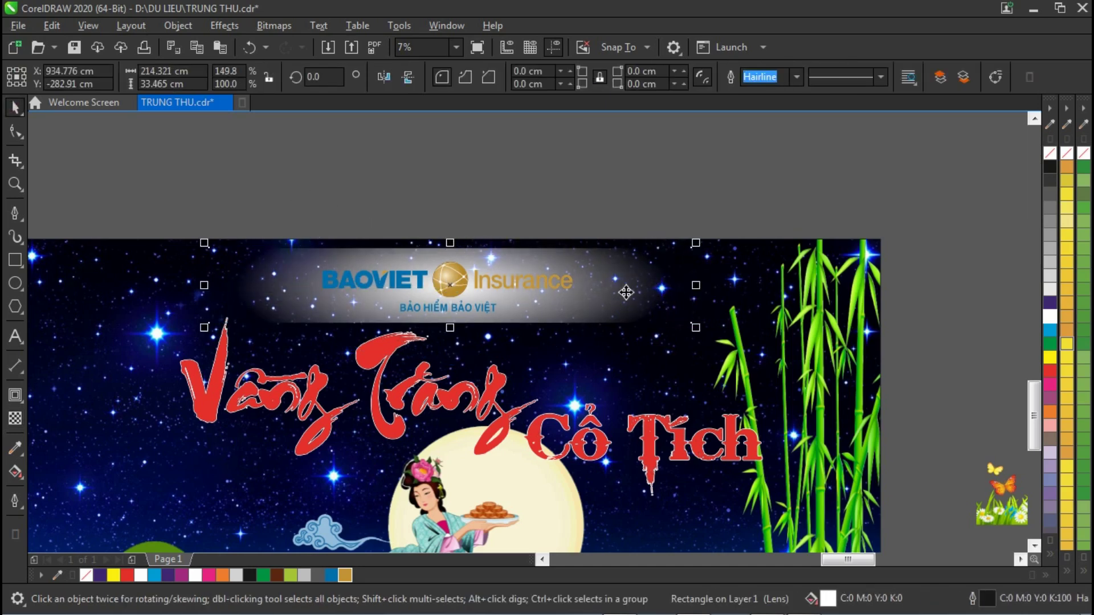
drag(291, 188, 601, 344)
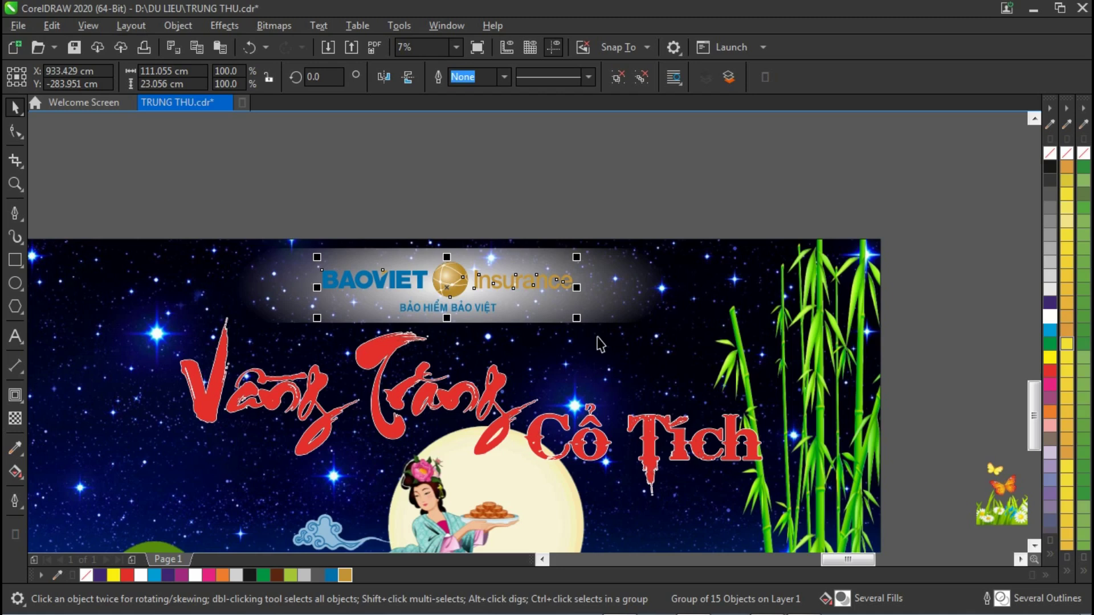
click(519, 181)
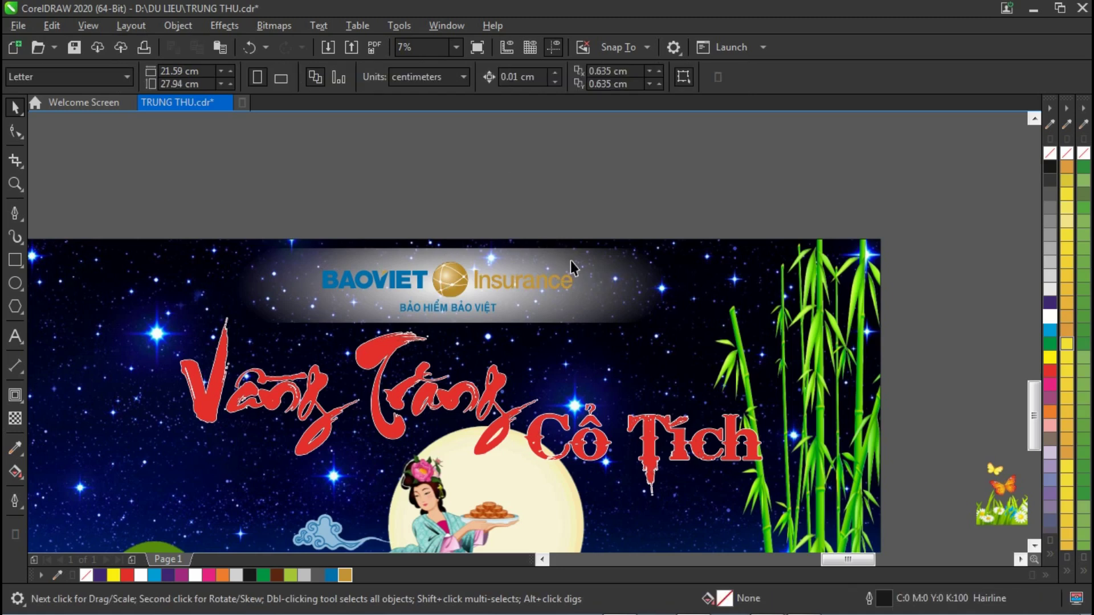
Try a cyan and a yellow fill on the glow rectangle behind the logo.
key(z)
right_click(573, 253)
drag(328, 142, 776, 276)
click(15, 107)
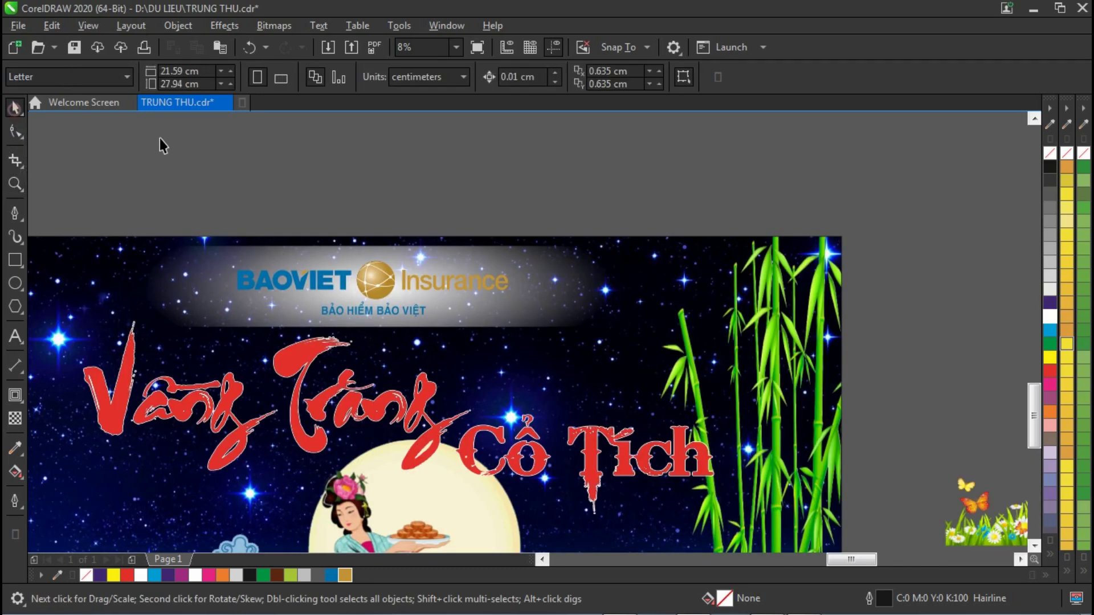
click(181, 302)
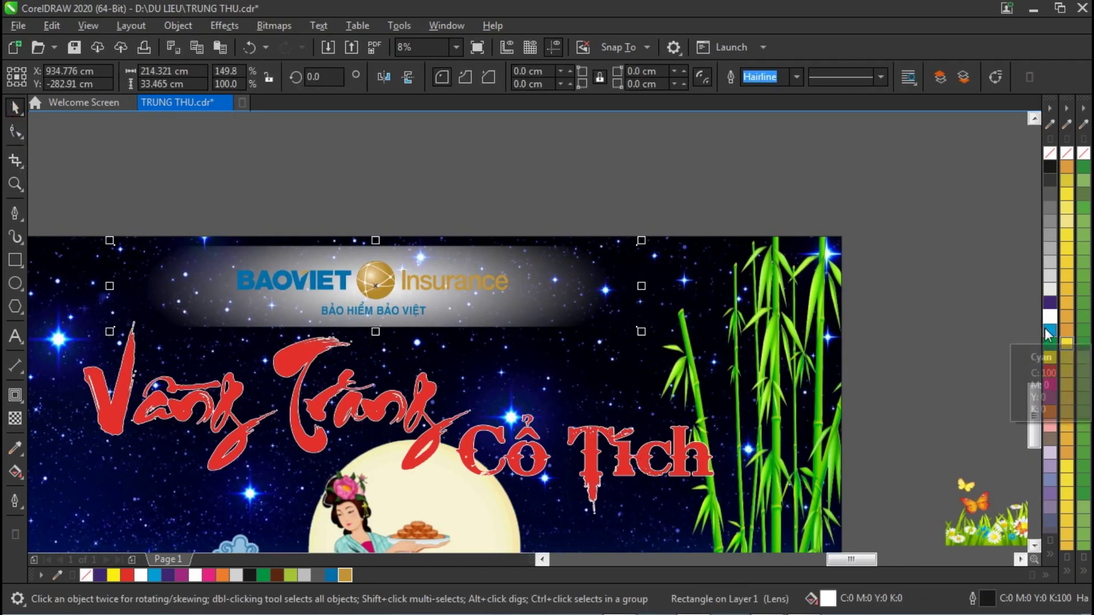
click(1048, 330)
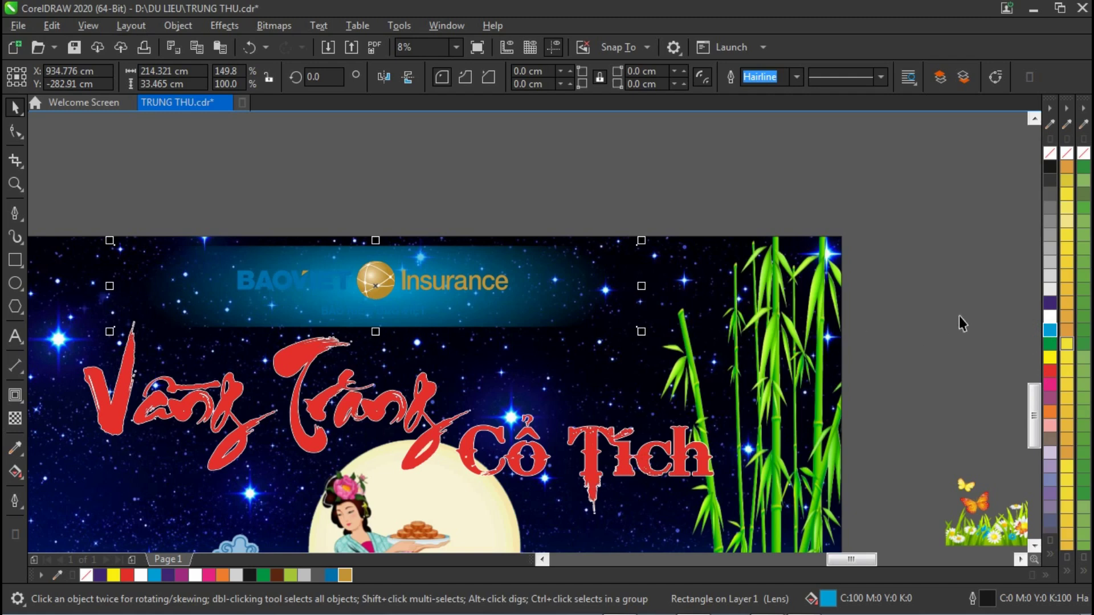
click(1048, 358)
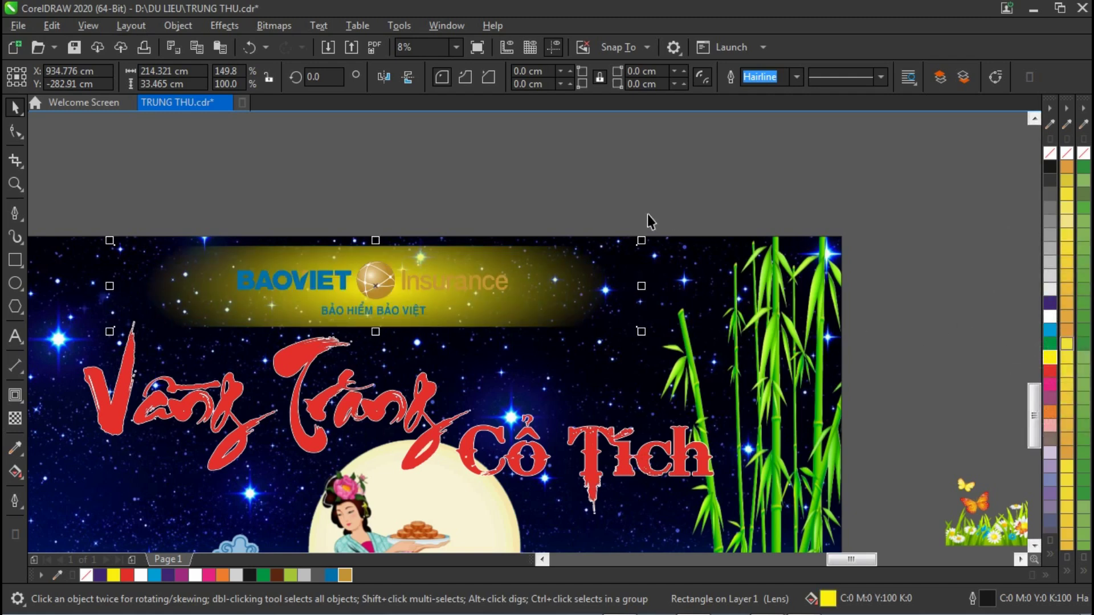
Delete the glow rectangle behind the logo.
key(Delete)
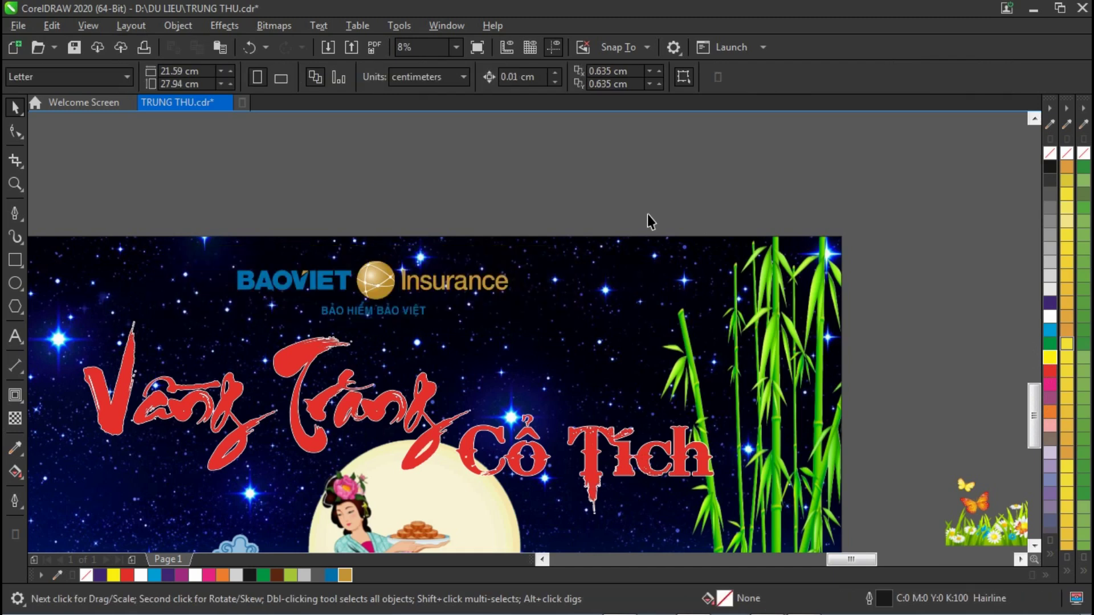
Try to weld an ungrouped copy of the logo above the poster into one black shape, and delete the attempt.
drag(245, 197, 530, 331)
drag(381, 303, 380, 193)
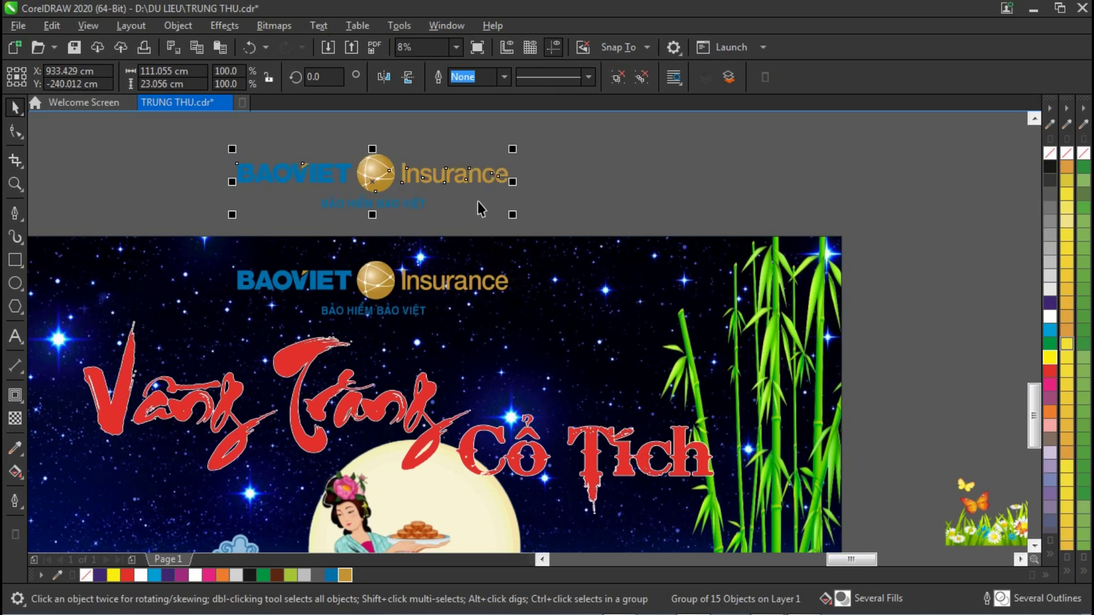
click(617, 76)
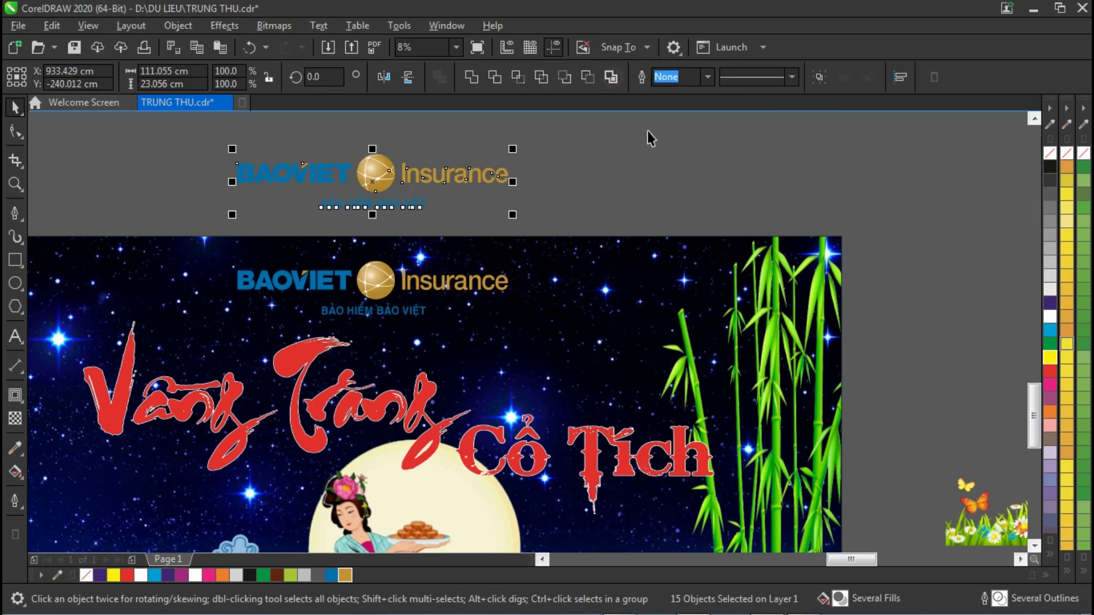
click(490, 77)
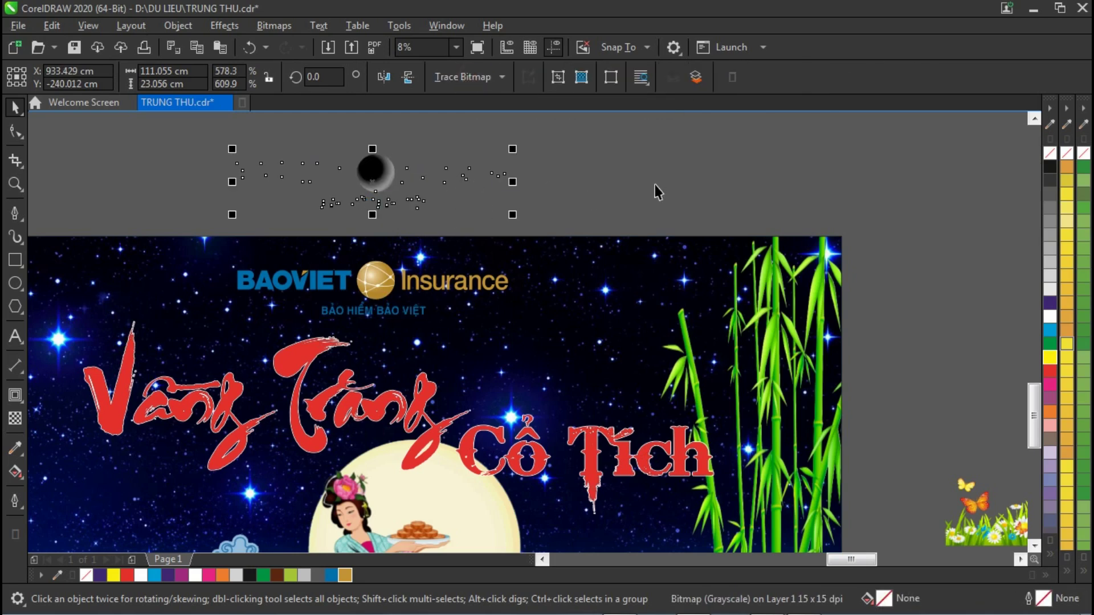
click(1049, 166)
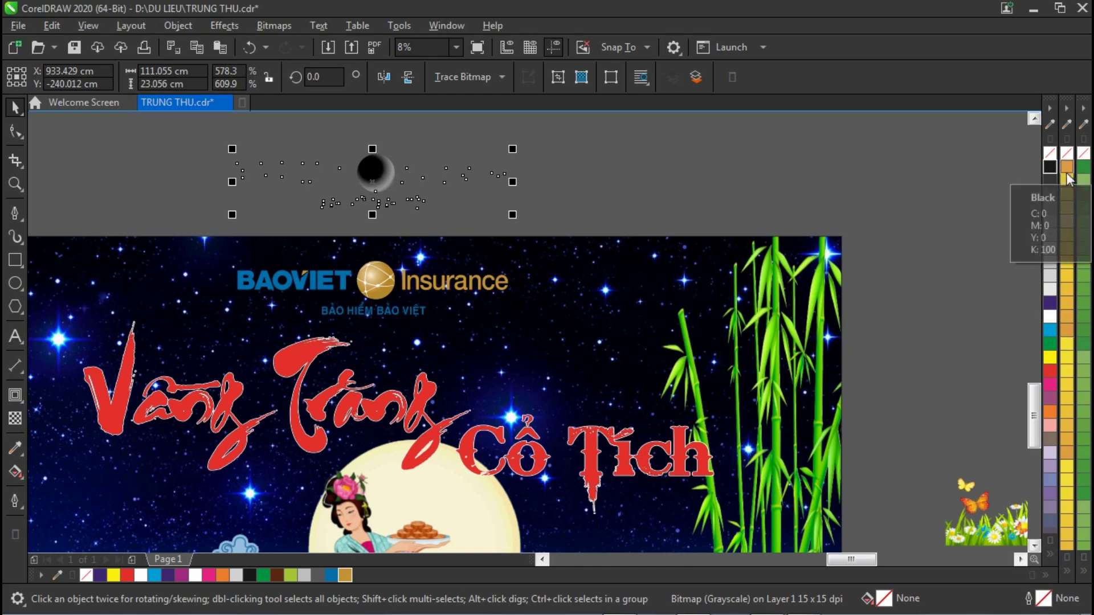
click(1051, 166)
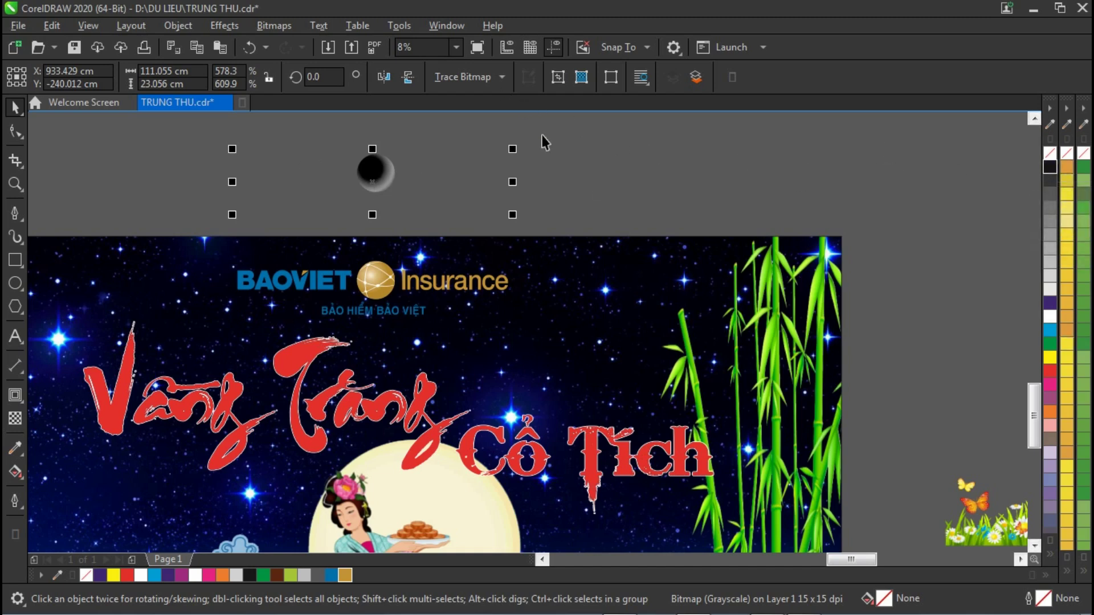
key(Delete)
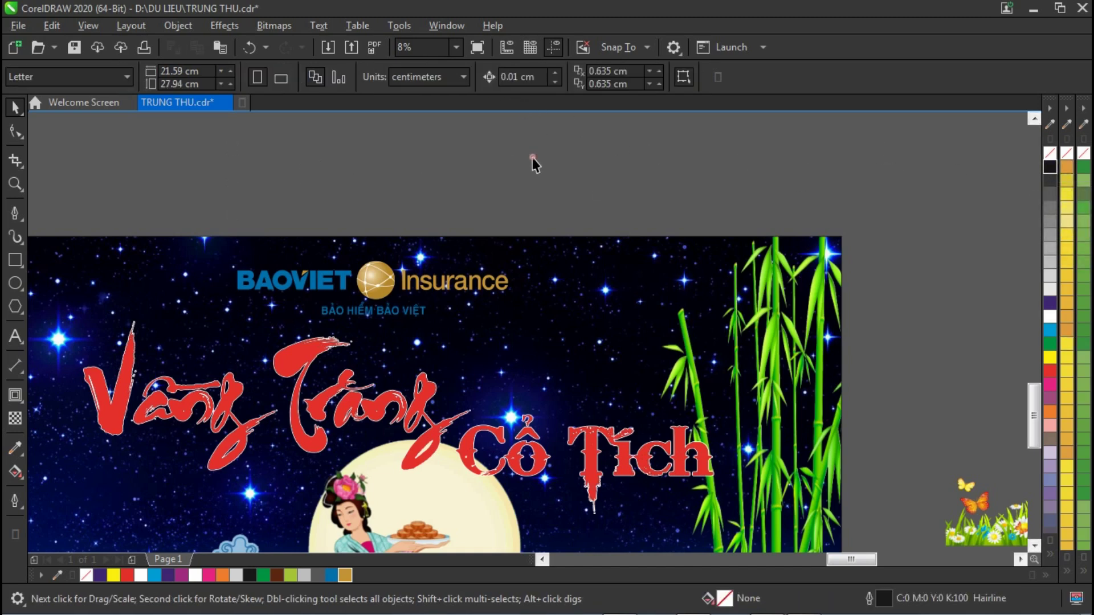
Duplicate the Baoviet logo straight above the original and ungroup all objects of the copy.
key(z)
drag(210, 195, 603, 364)
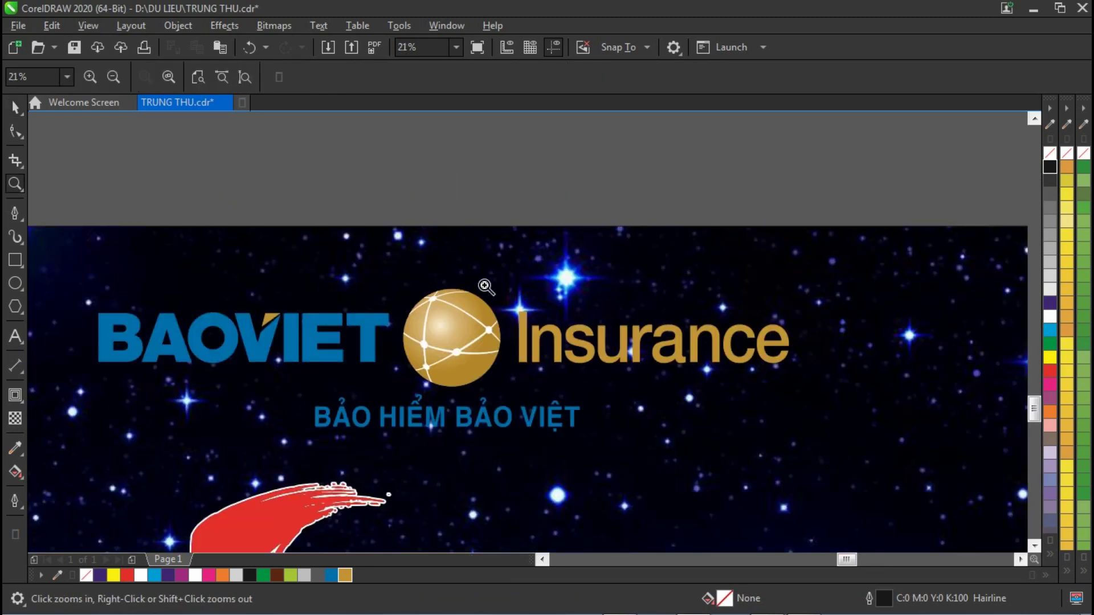
click(13, 106)
drag(58, 180, 866, 470)
drag(463, 352, 473, 152)
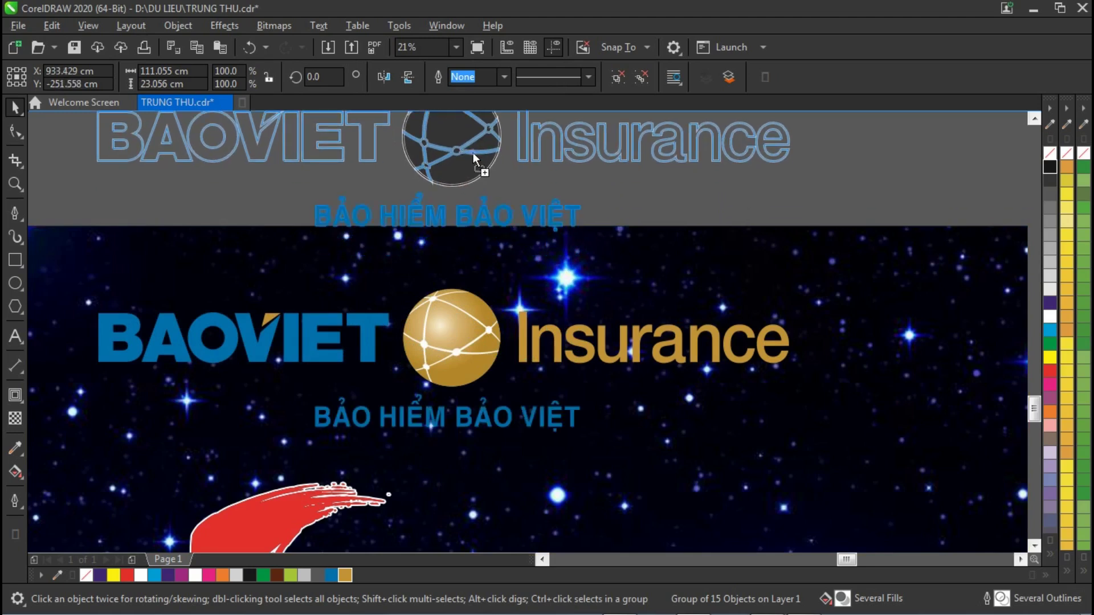
click(1034, 119)
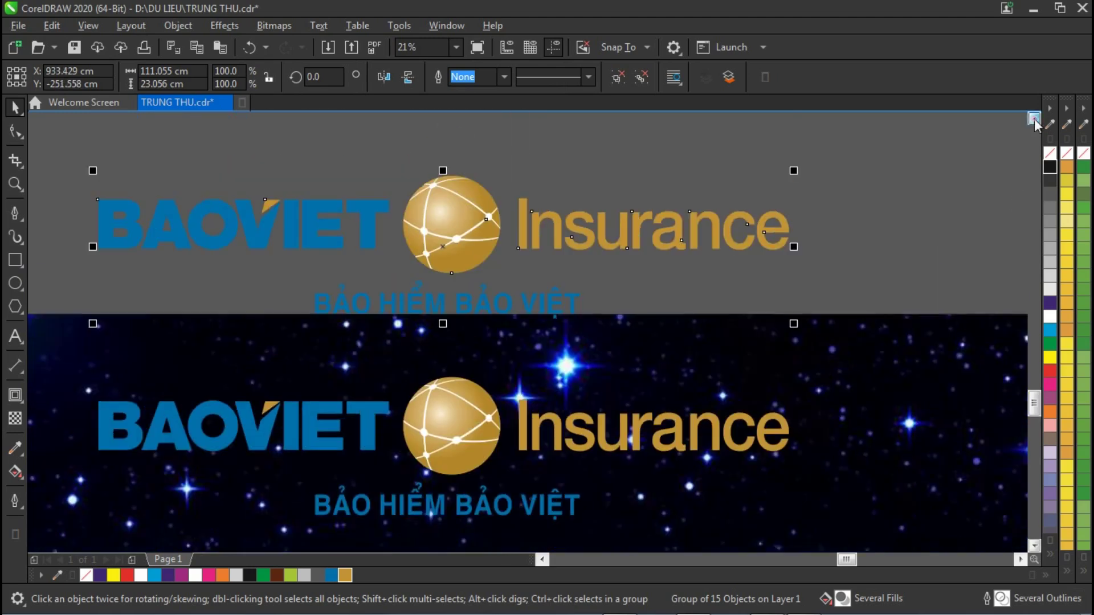
click(641, 76)
click(652, 158)
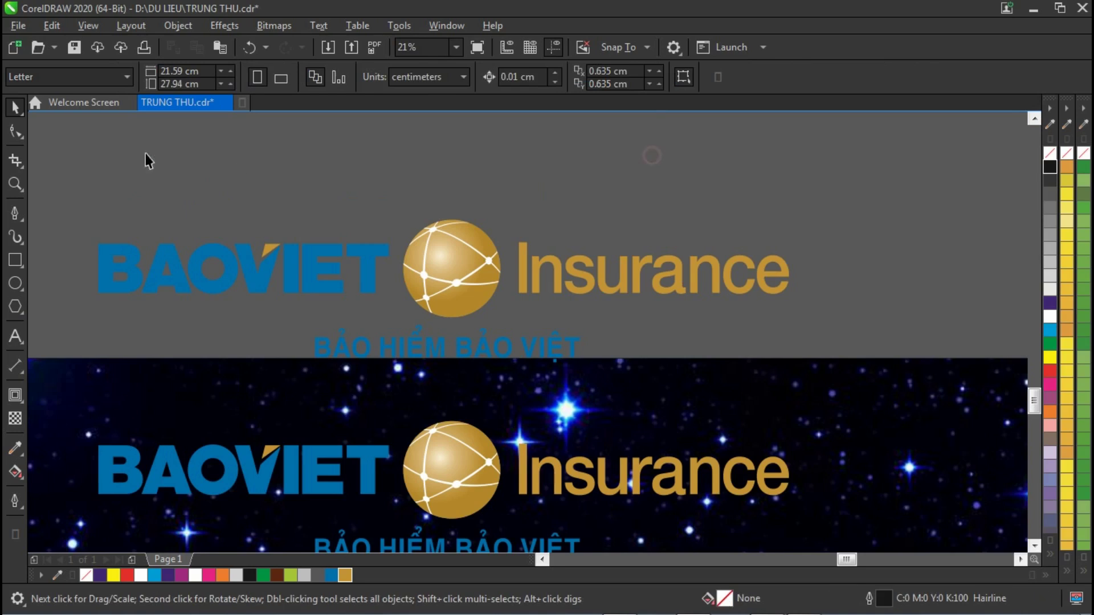
Draw a circle about 16 cm in diameter around the globe of the logo copy.
click(15, 283)
drag(398, 220, 498, 319)
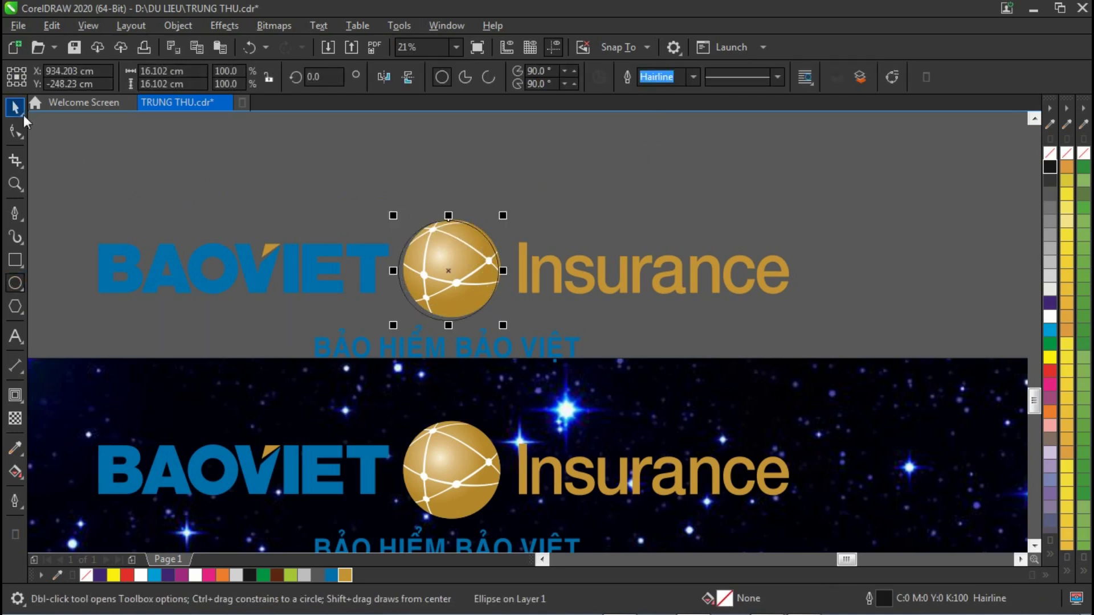
click(15, 107)
Delete the white network lines from the globe of the logo copy.
click(427, 249)
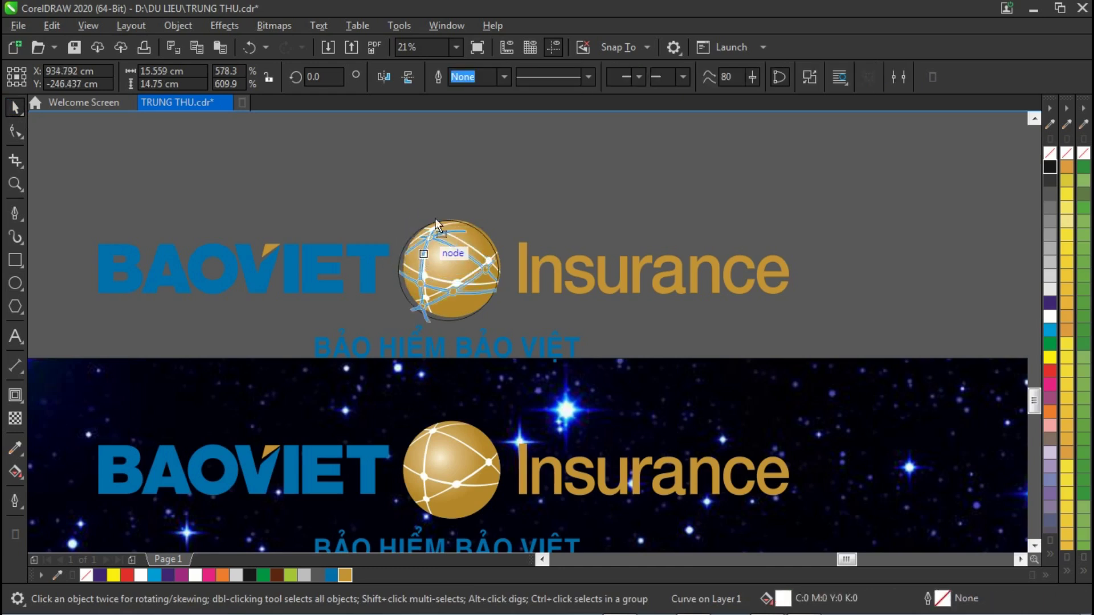
drag(423, 254, 520, 177)
key(Delete)
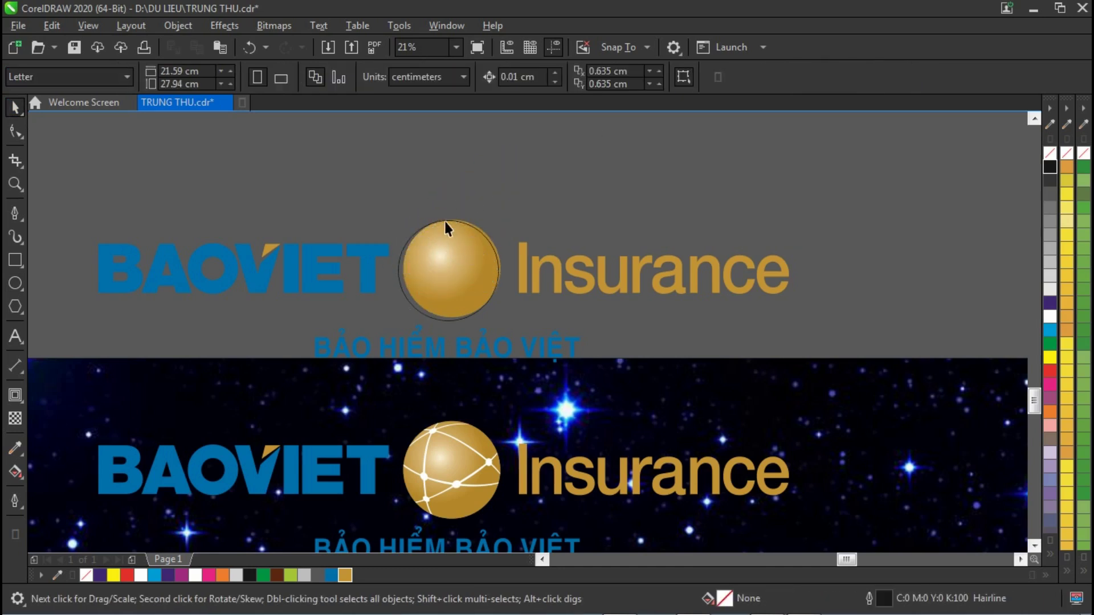
Align the circle's centre horizontally and vertically with the gold sphere of the logo copy.
click(435, 237)
drag(434, 237, 405, 176)
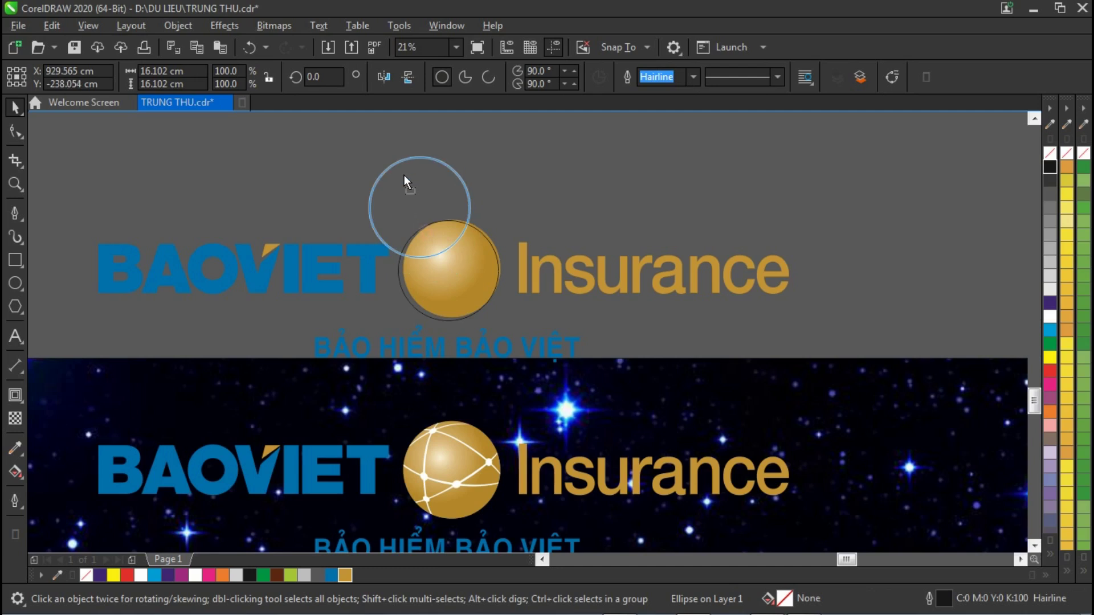
shift+click(473, 295)
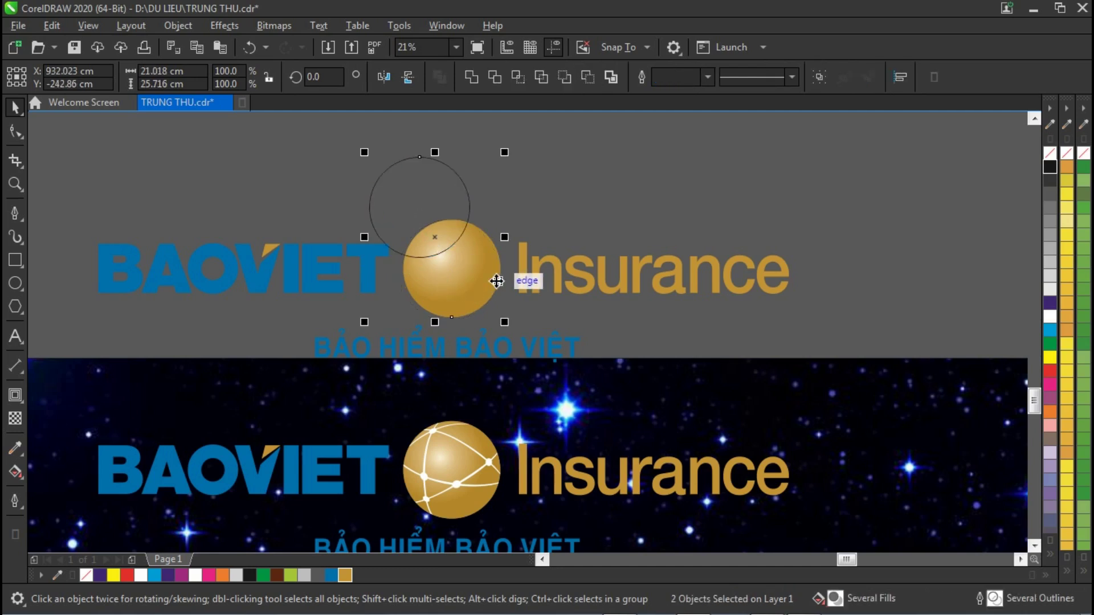
key(c)
key(e)
click(538, 186)
click(470, 228)
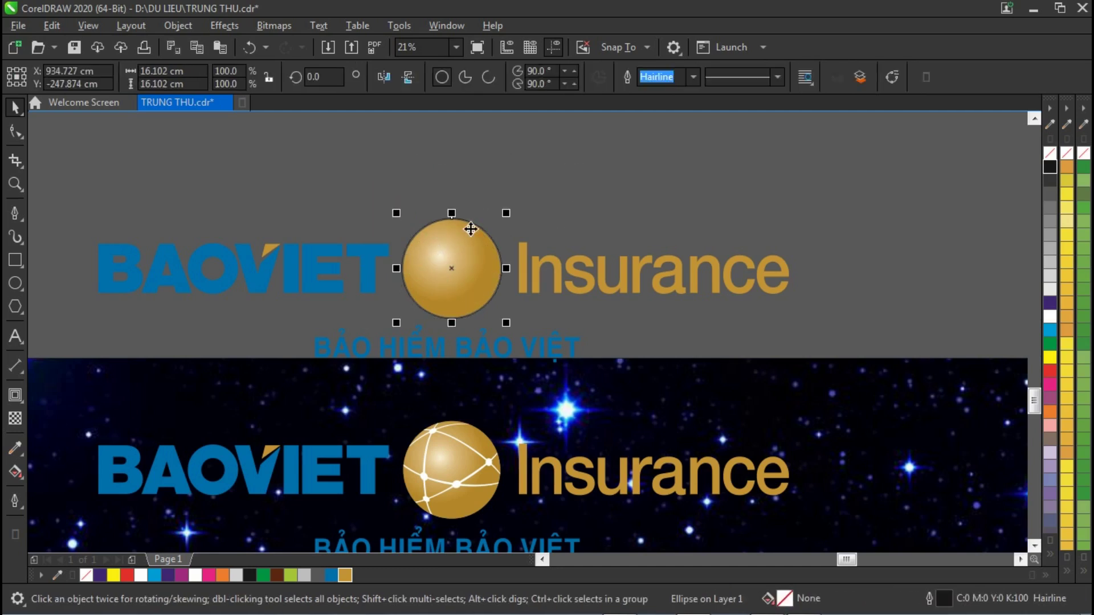
key(Delete)
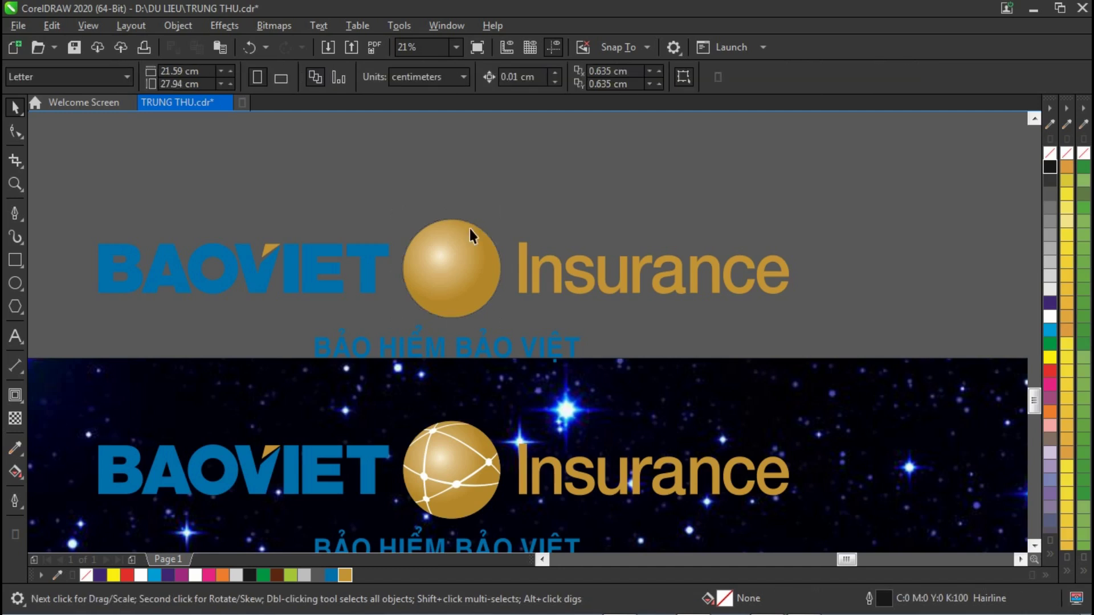
click(470, 228)
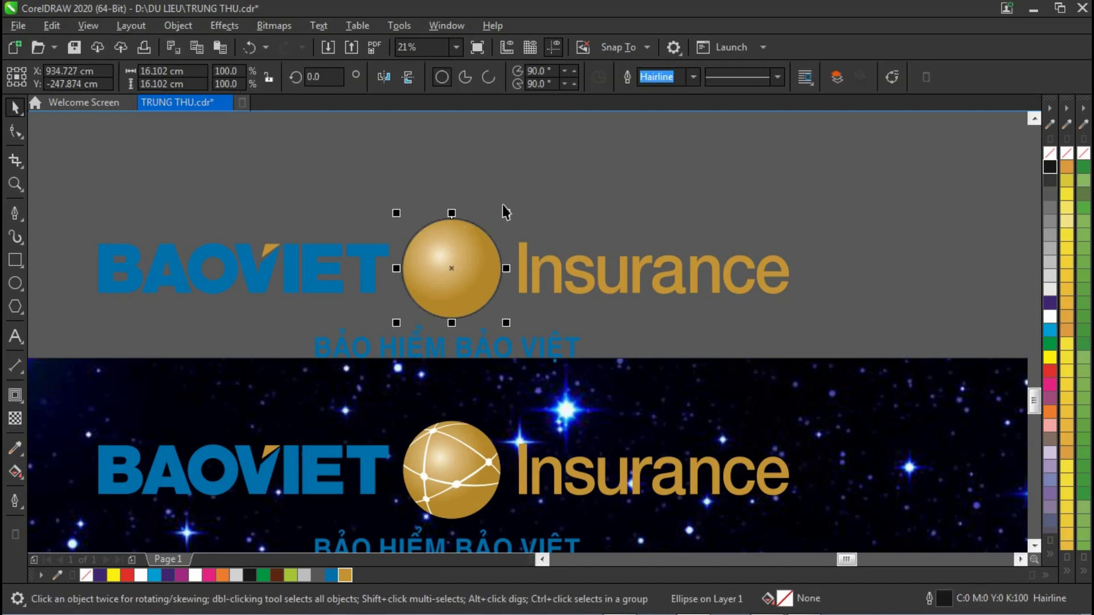
Move the gold sphere and its grey shadow bitmap out of the circle and delete both.
click(451, 249)
drag(452, 248, 608, 170)
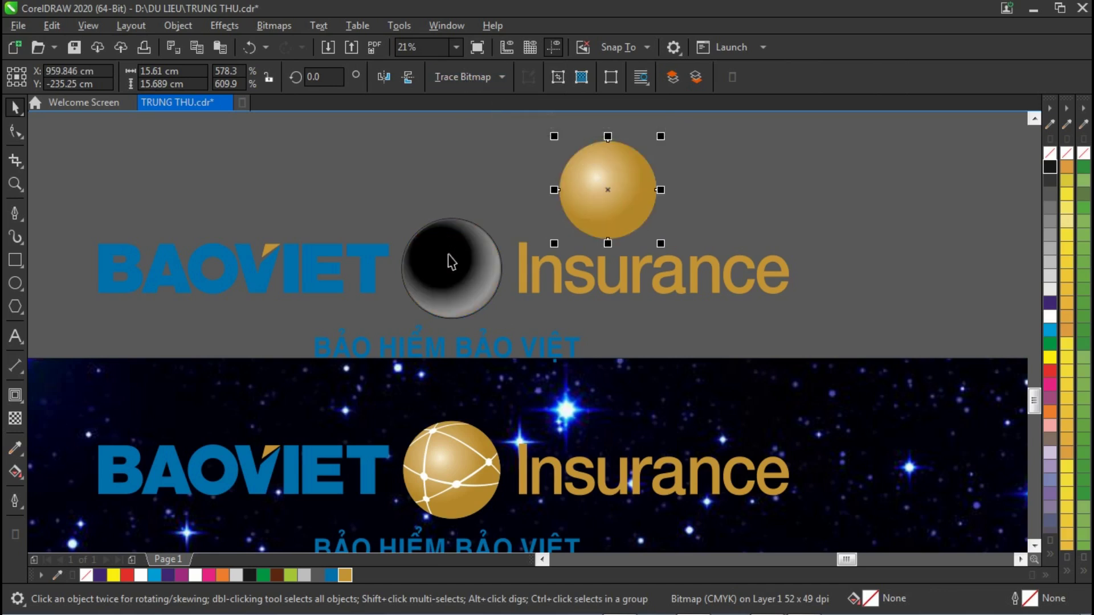
drag(439, 254, 617, 192)
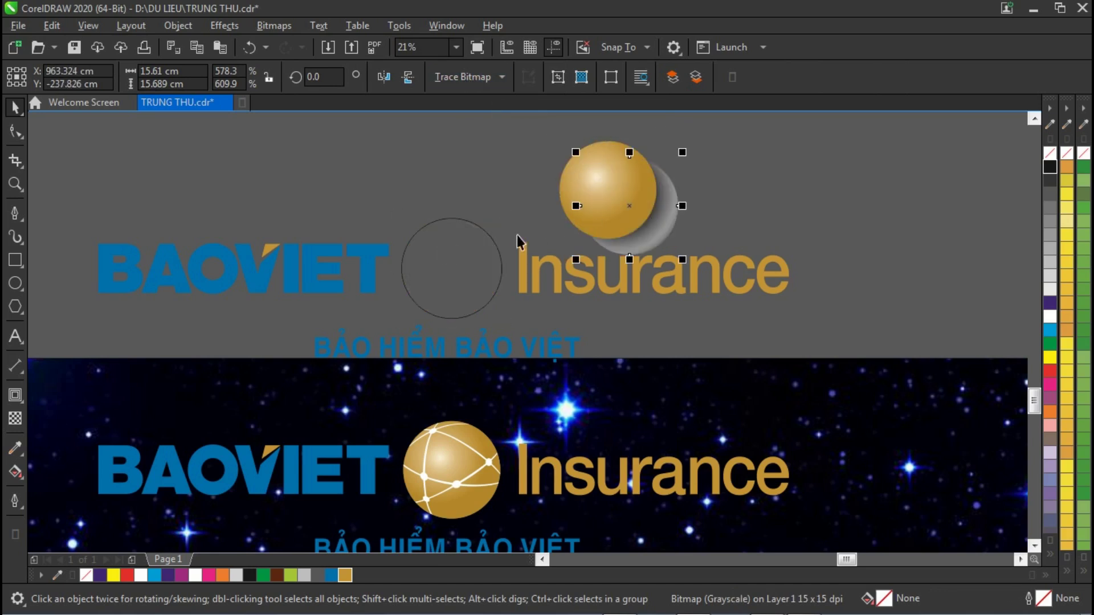
drag(532, 127, 674, 220)
click(675, 221)
key(Delete)
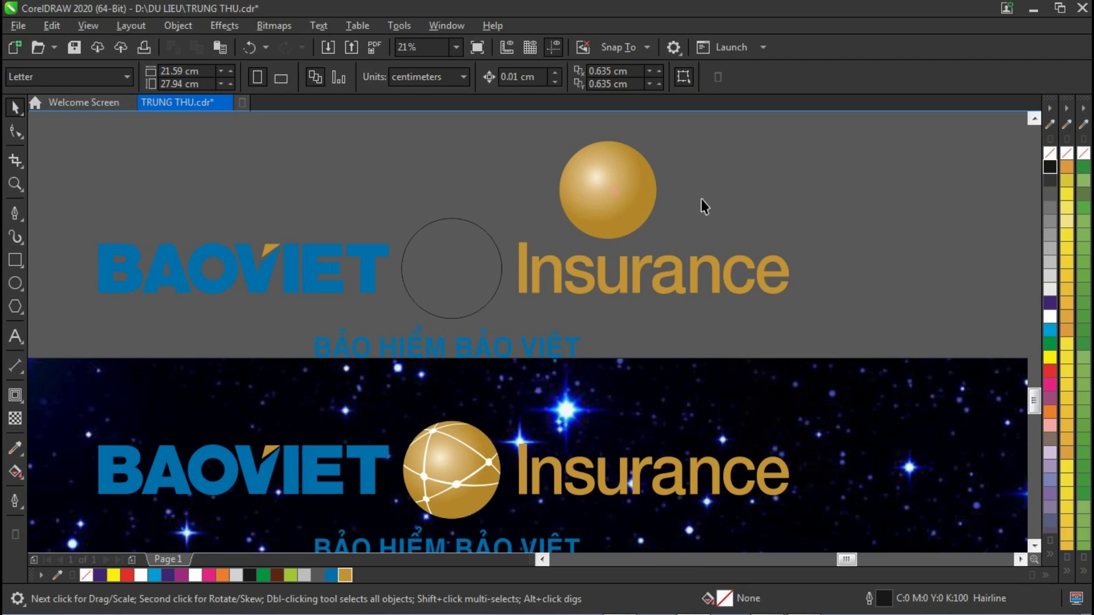
key(Tab)
key(Delete)
Weld the logo copy's lettering and circle into a single curve and fill it white.
drag(85, 212, 815, 381)
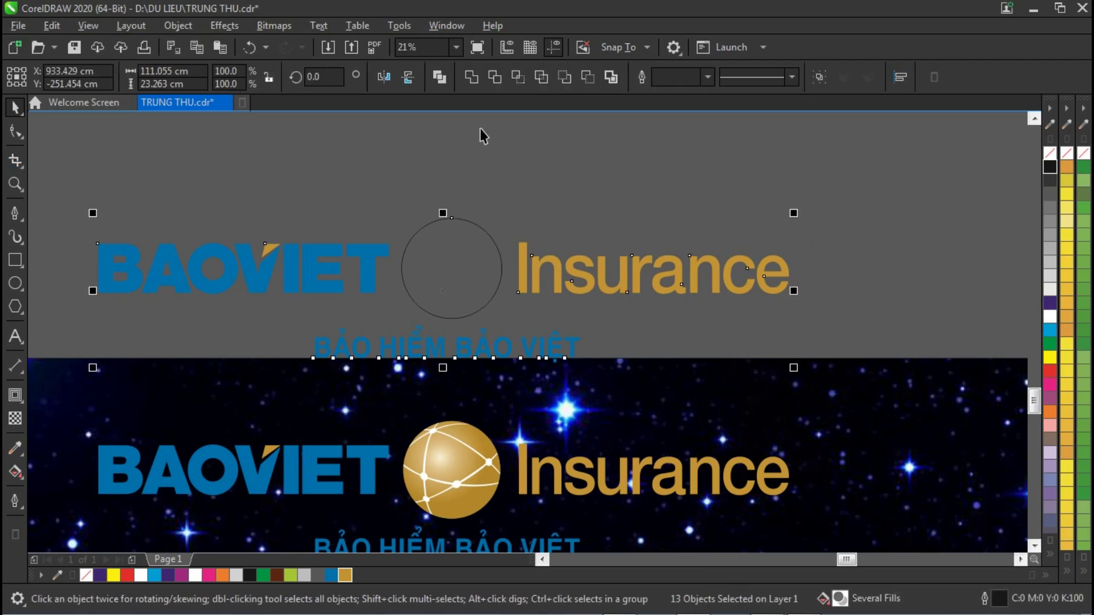
click(471, 77)
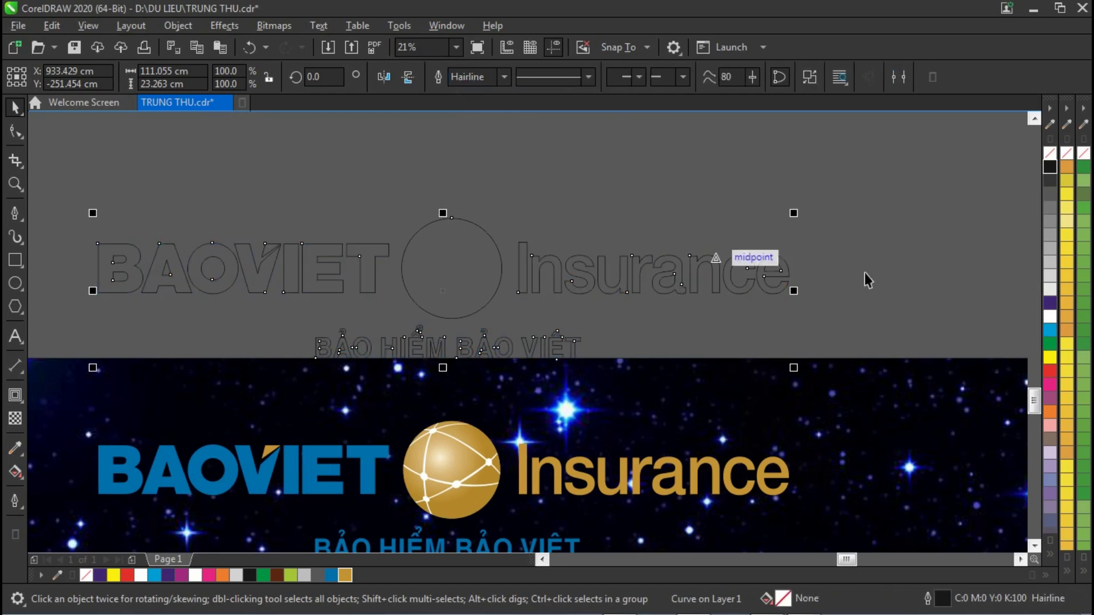
click(1050, 317)
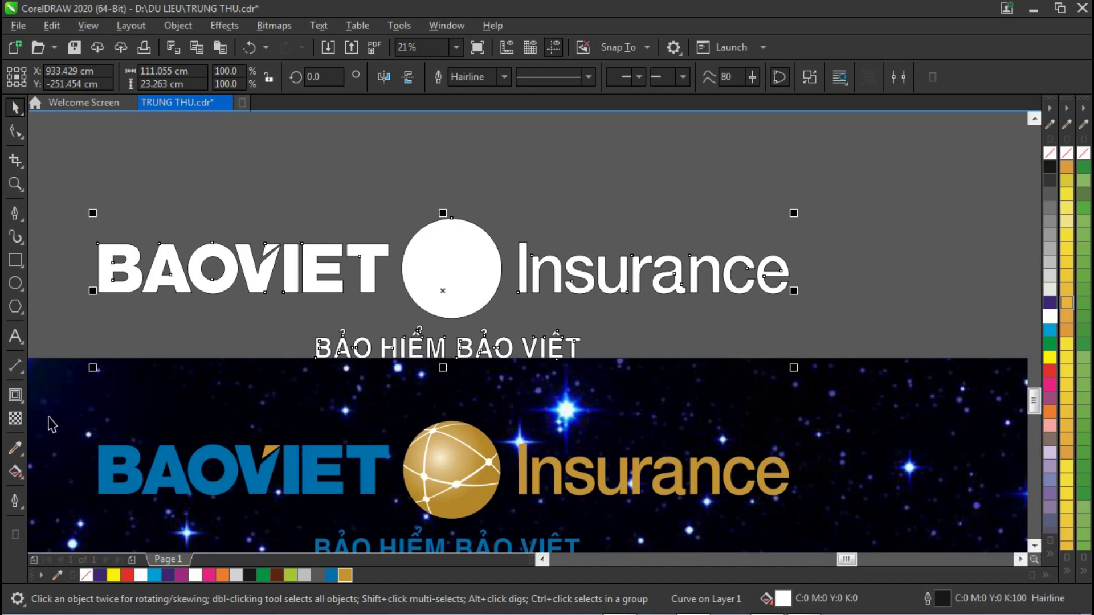
Apply an outside contour with a 0.5 cm offset to the white logo curve.
click(16, 395)
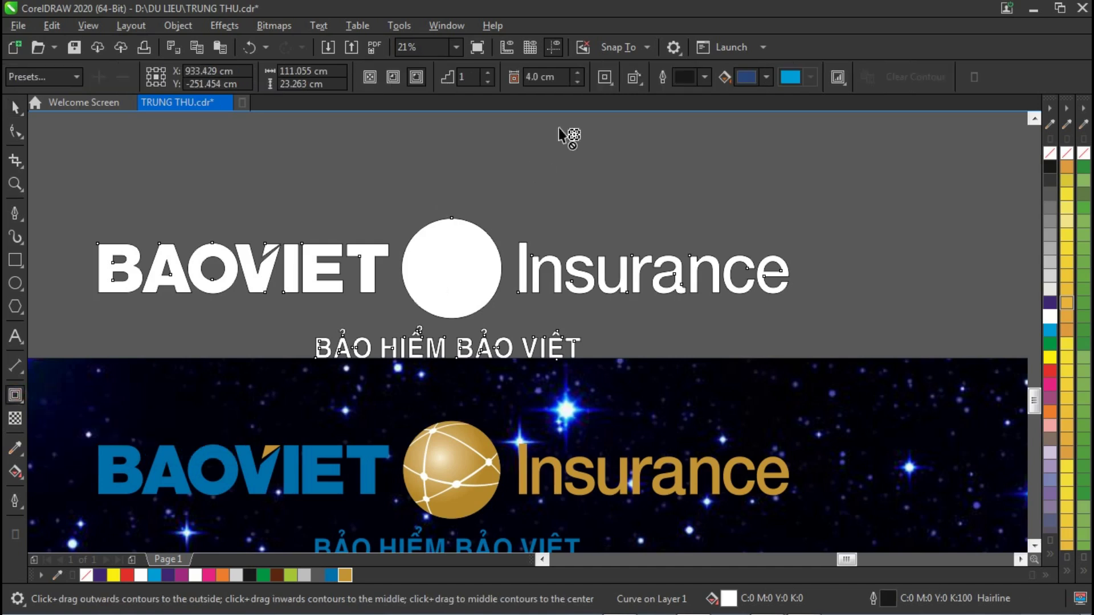
click(393, 76)
click(415, 76)
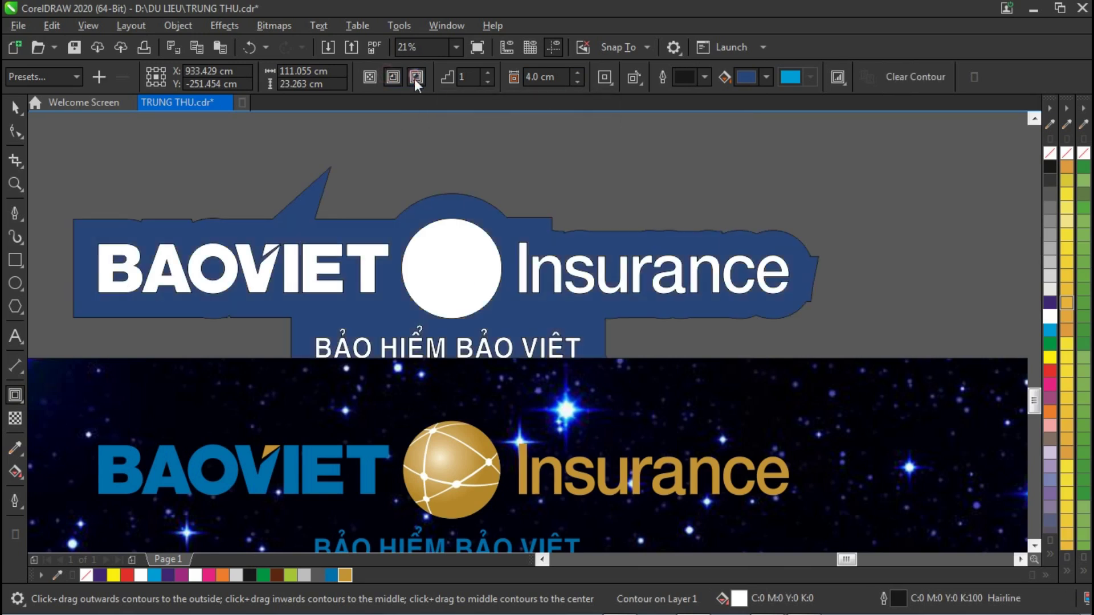
click(568, 81)
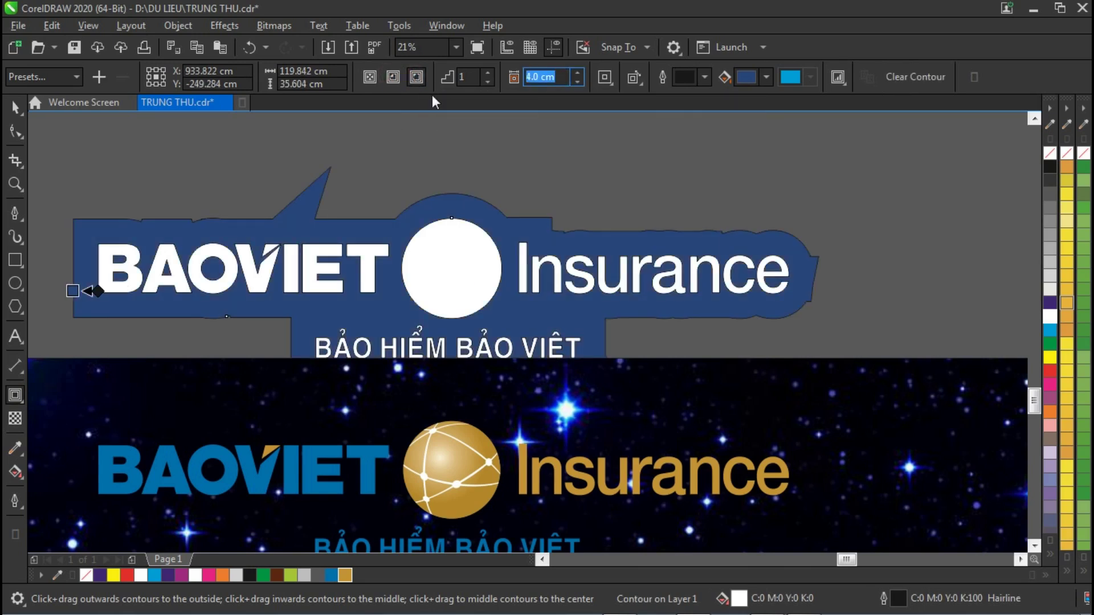
text(0.5)
key(Return)
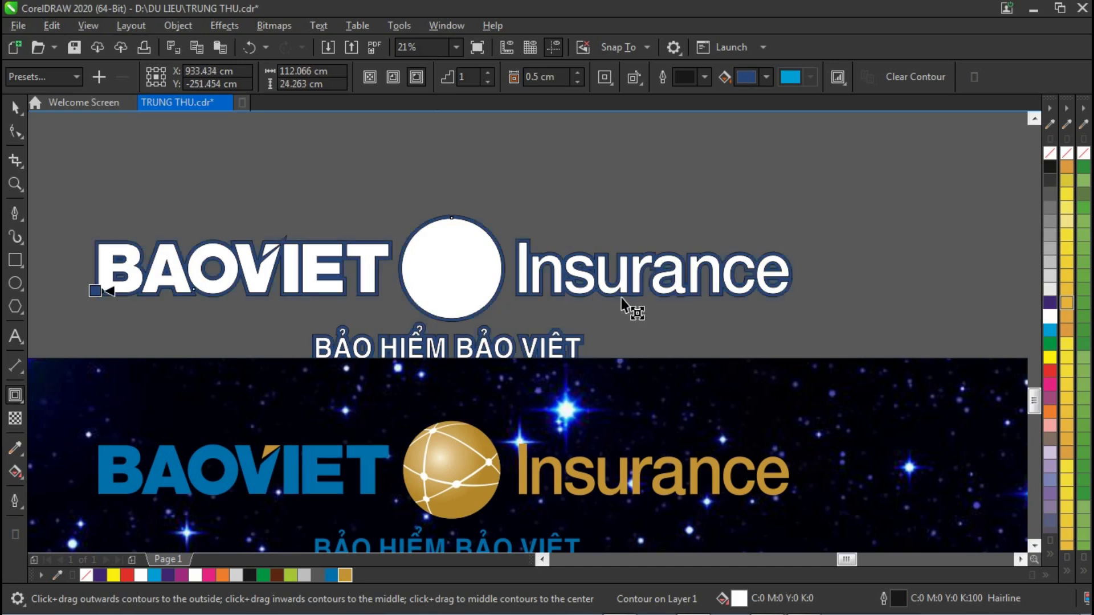
Break the contour apart from the white logo curve.
click(15, 107)
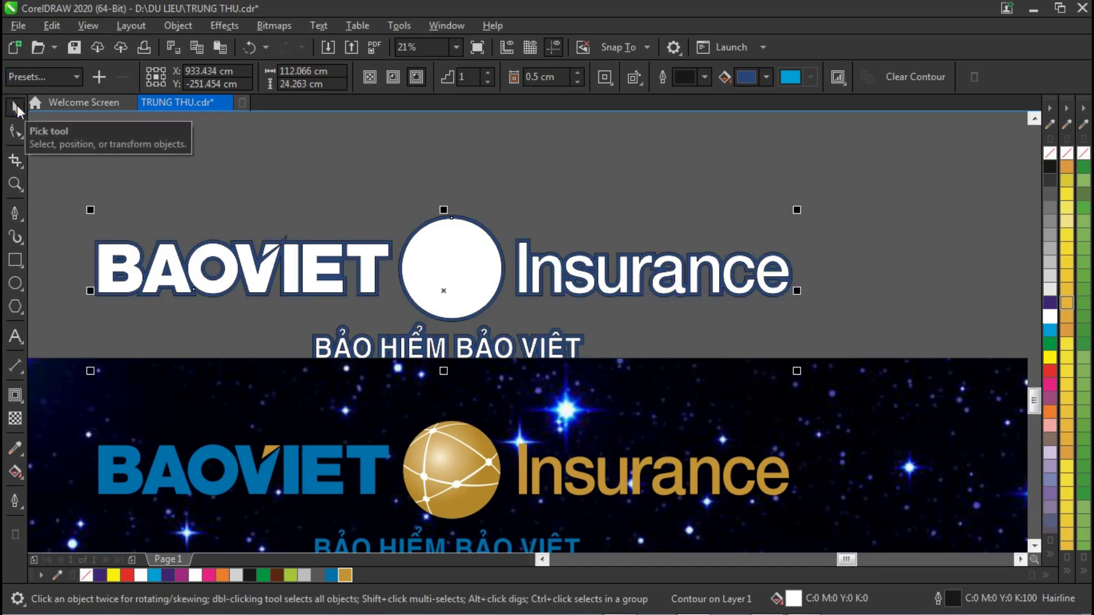
key(ctrl+k)
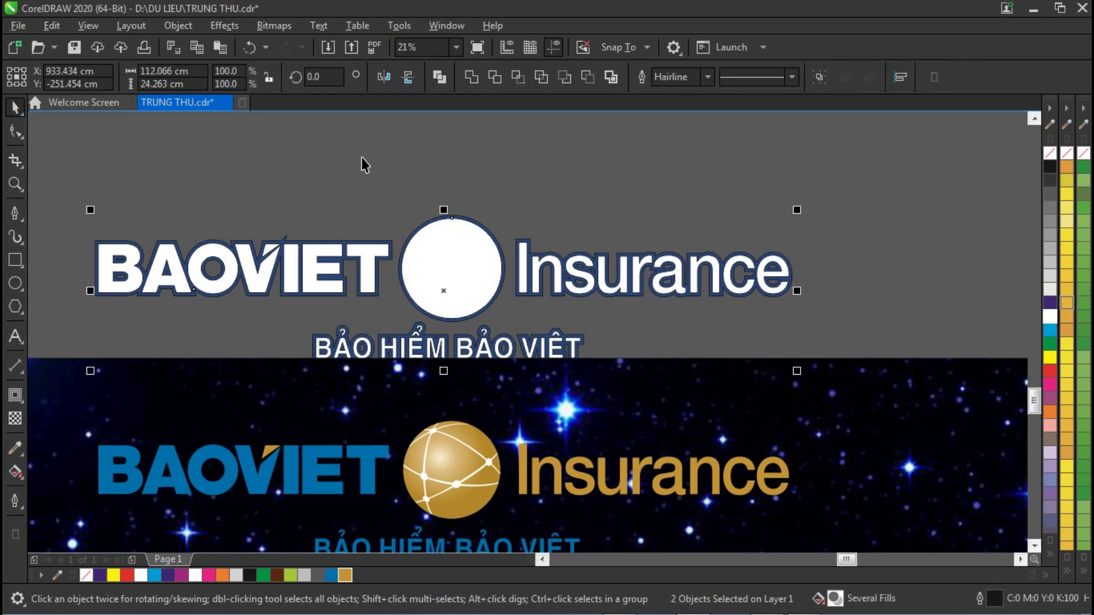
click(361, 157)
Delete the nodes of the pointed spike sticking out above the V in BAOVIET on the blue contour shape.
click(320, 242)
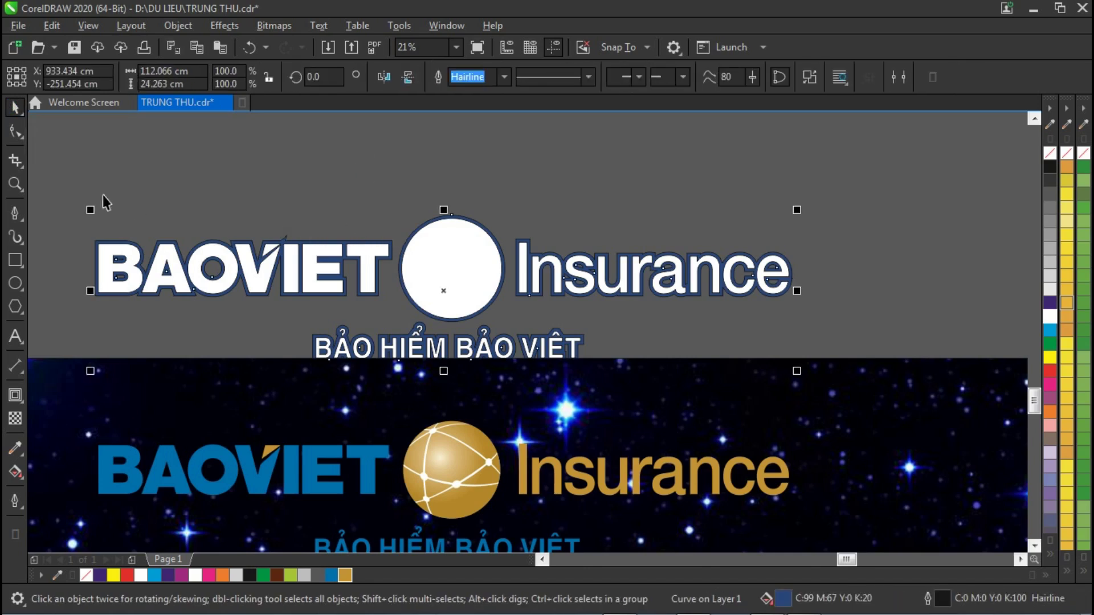
click(17, 131)
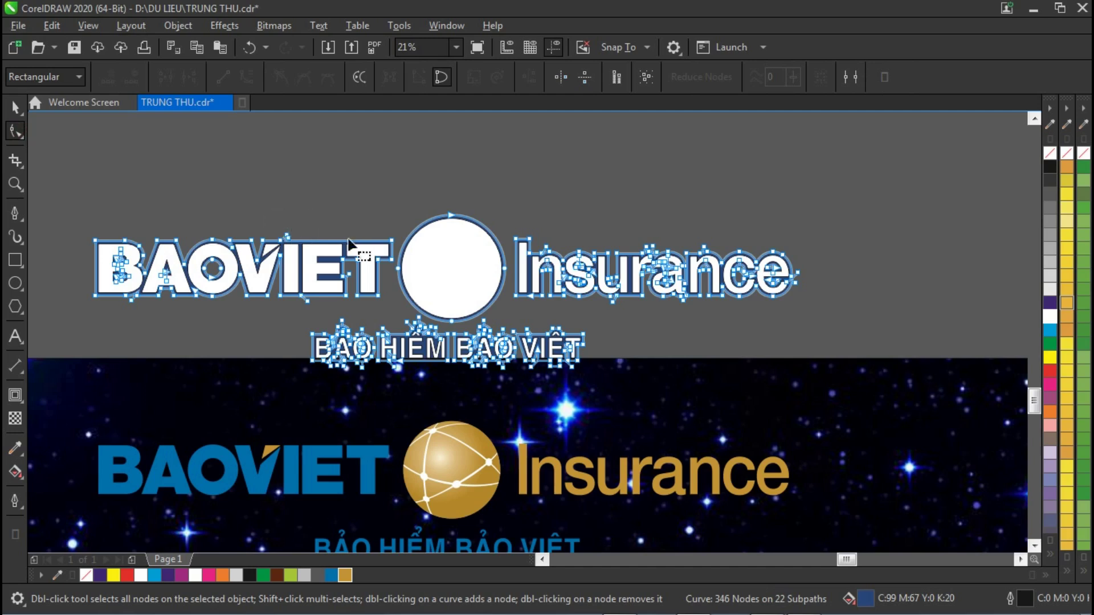
key(z)
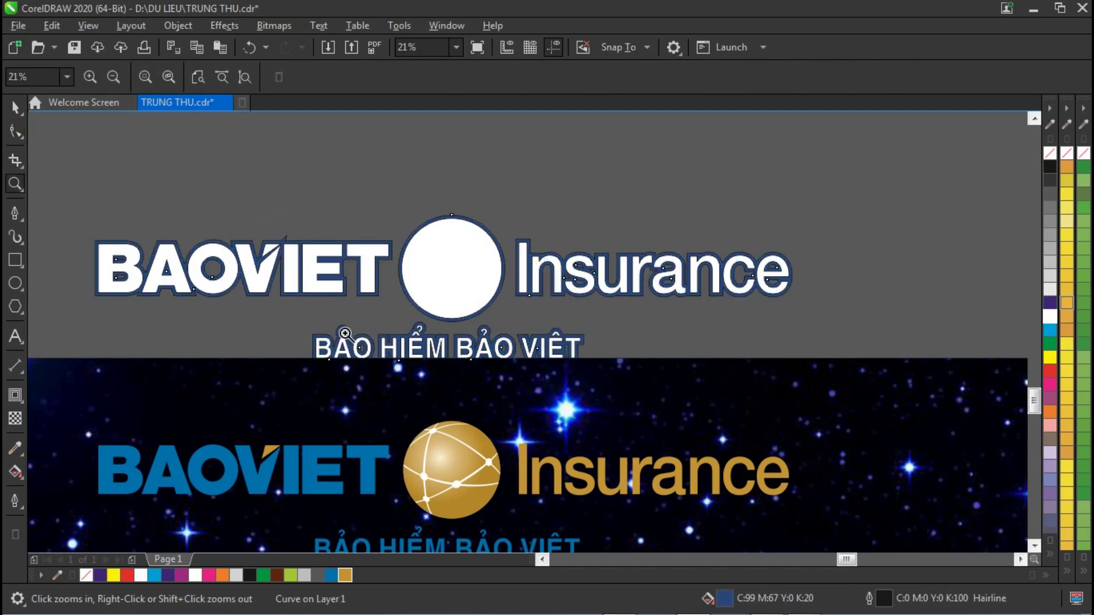
drag(258, 434, 311, 477)
right_click(442, 308)
drag(254, 229, 342, 265)
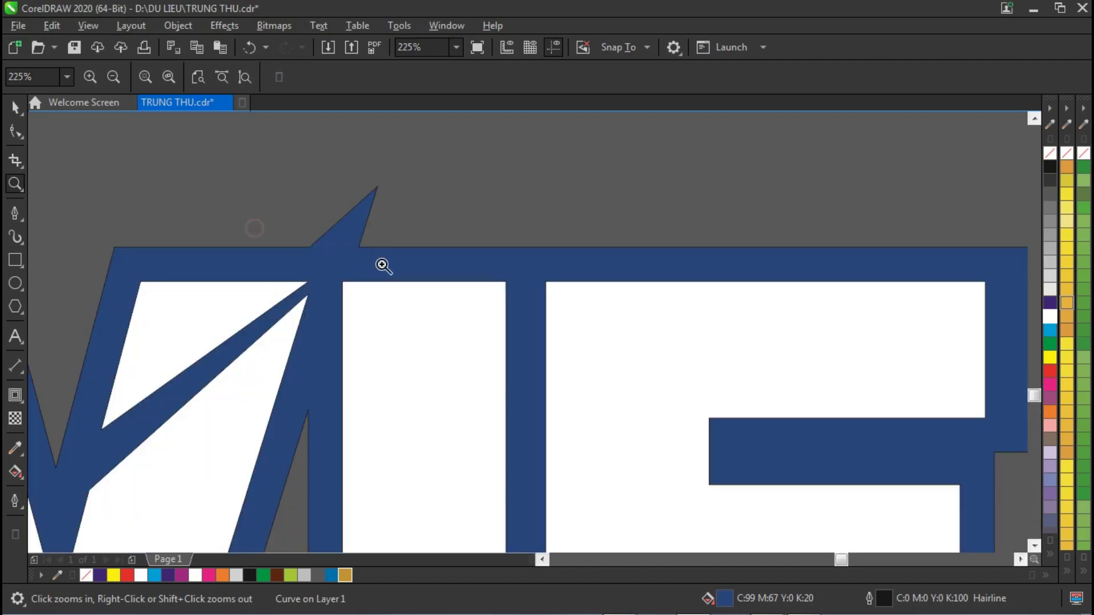
click(15, 131)
drag(267, 152, 369, 262)
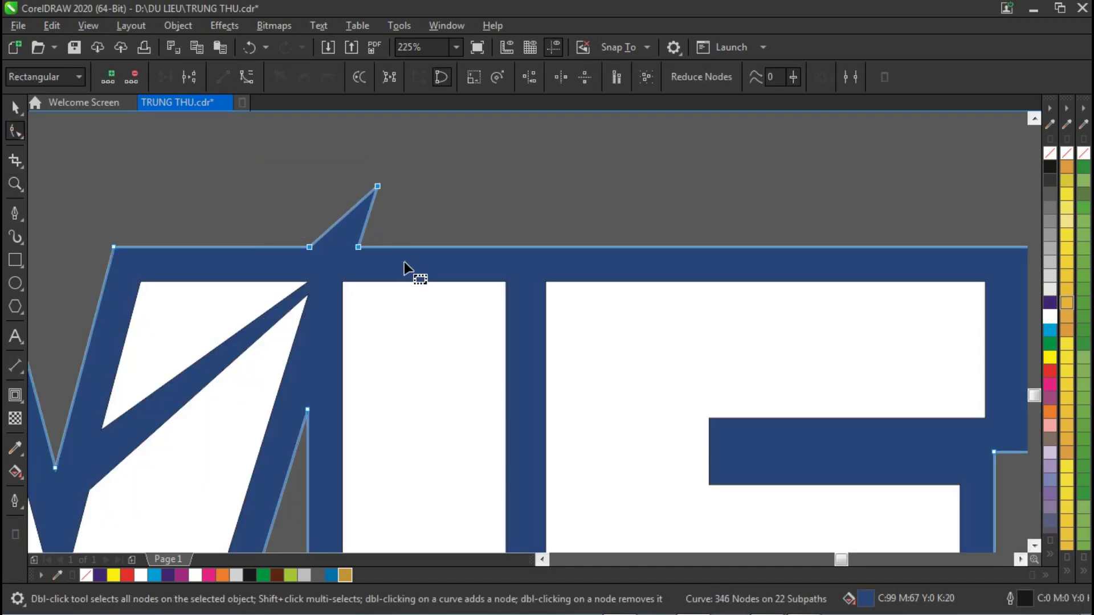
key(Delete)
key(z)
right_click(443, 260)
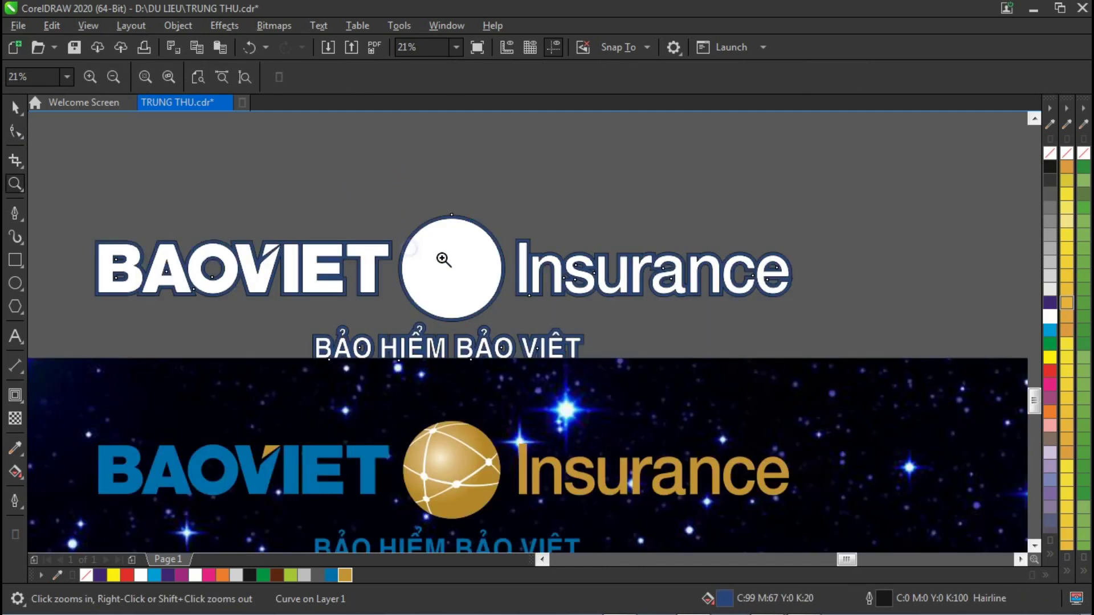
Move the white logo curve off the blue contour shape and delete it.
click(14, 108)
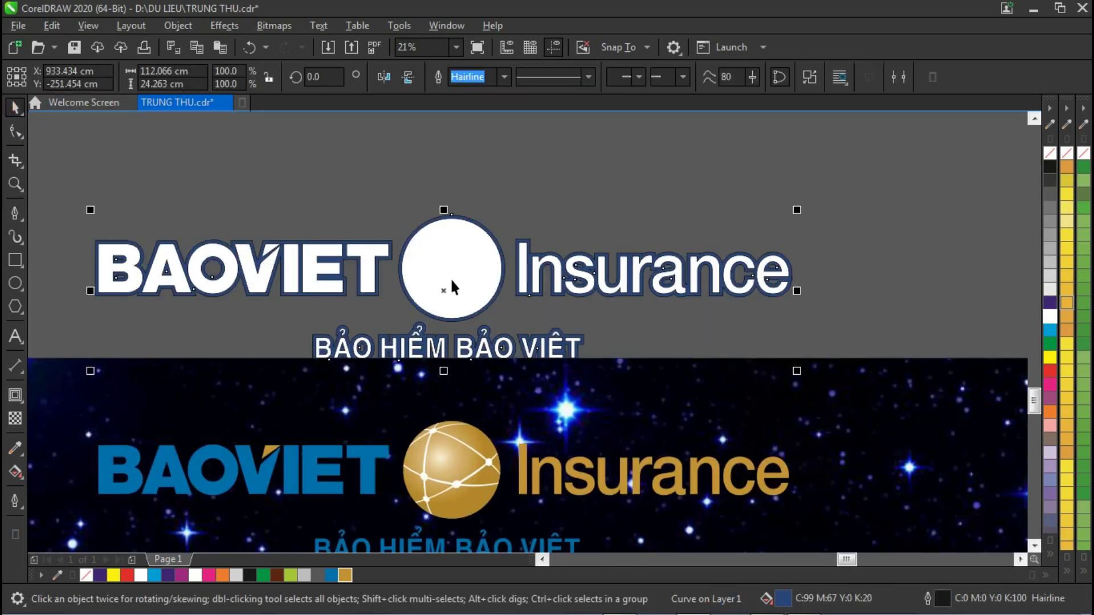
drag(450, 278, 538, 206)
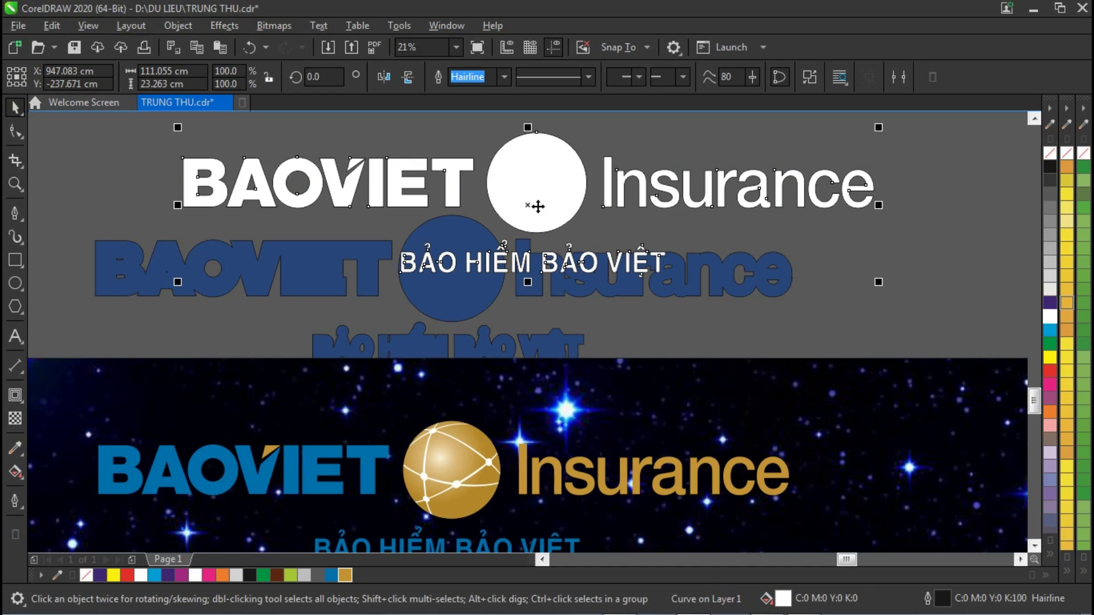
key(Delete)
Fill the blue contour shape white and remove its outline.
click(454, 273)
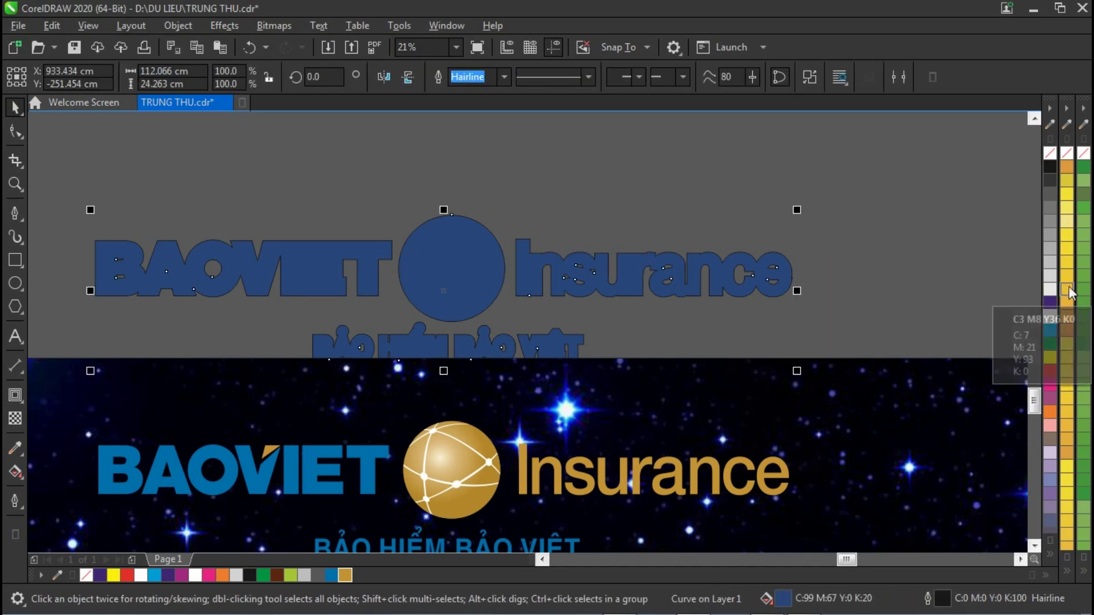
click(1050, 316)
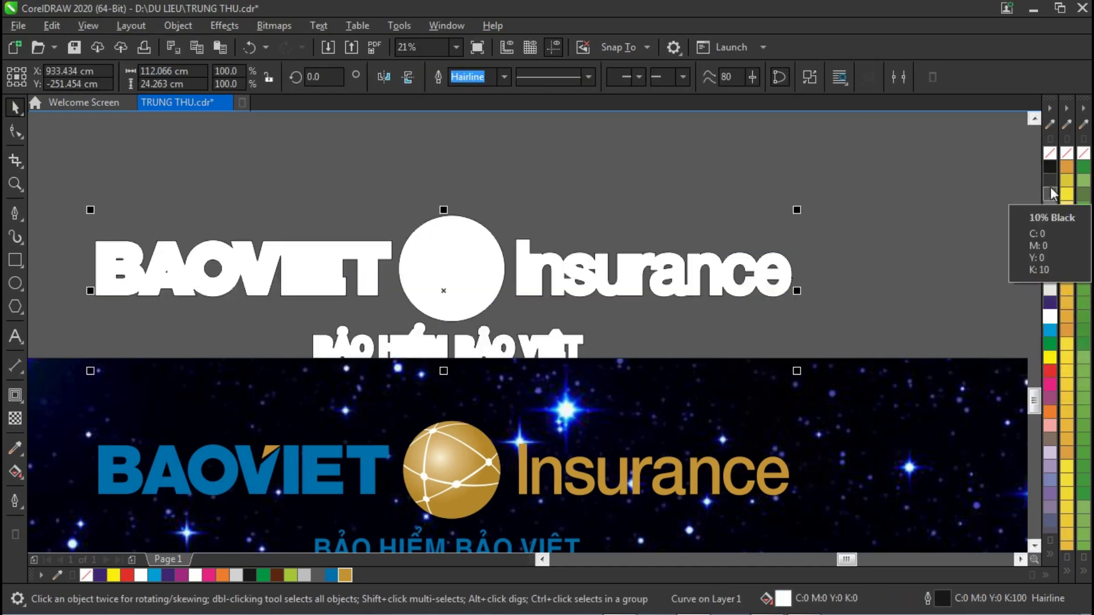
right_click(1050, 153)
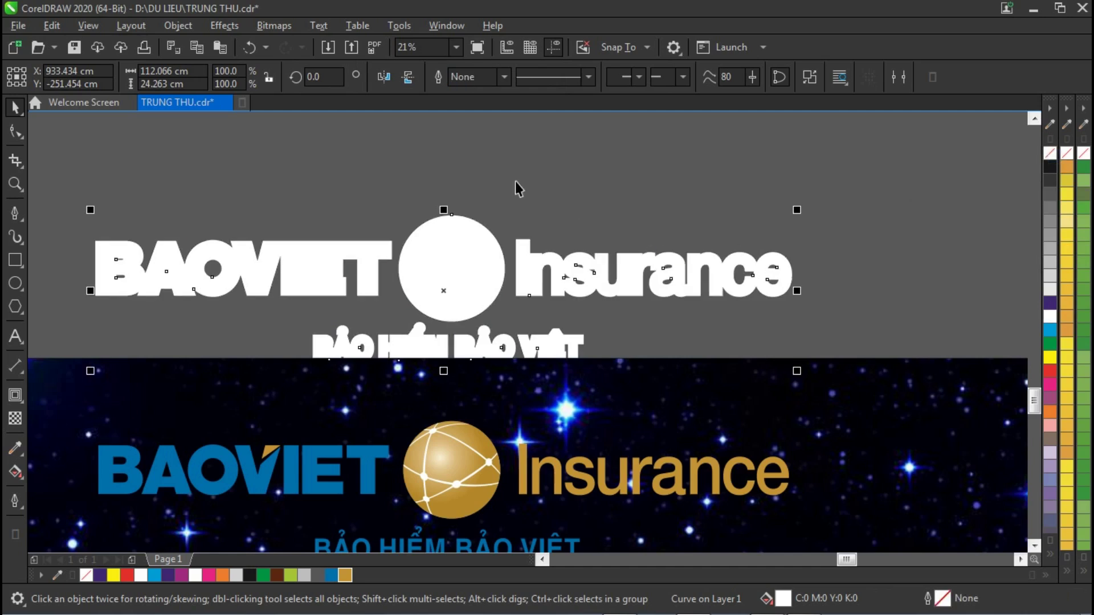
Align the coloured logo's centre horizontally and vertically with the white silhouette.
shift+click(450, 453)
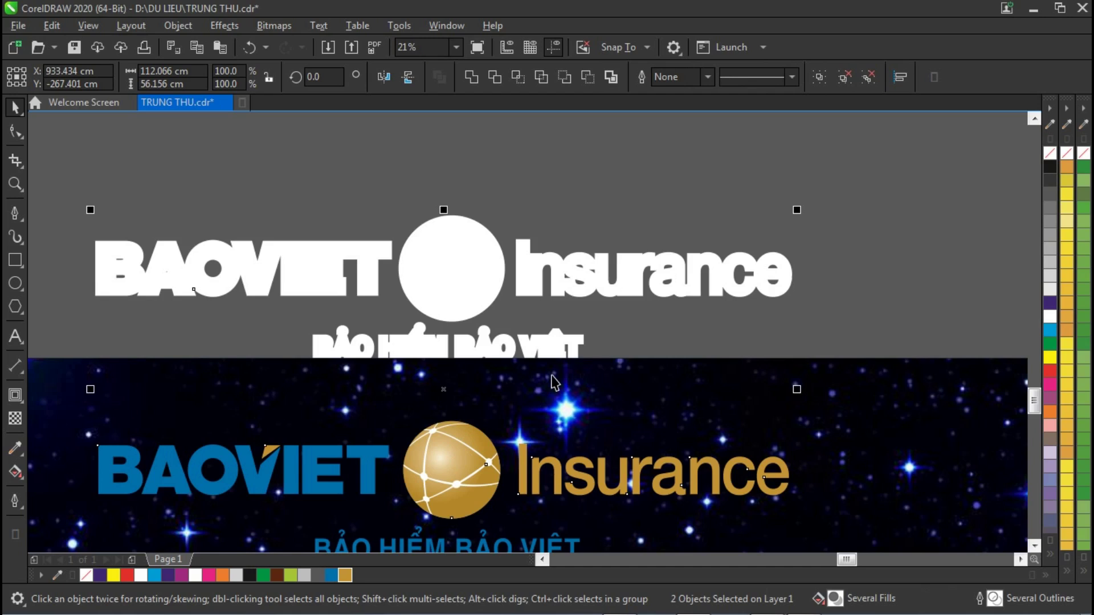
click(520, 245)
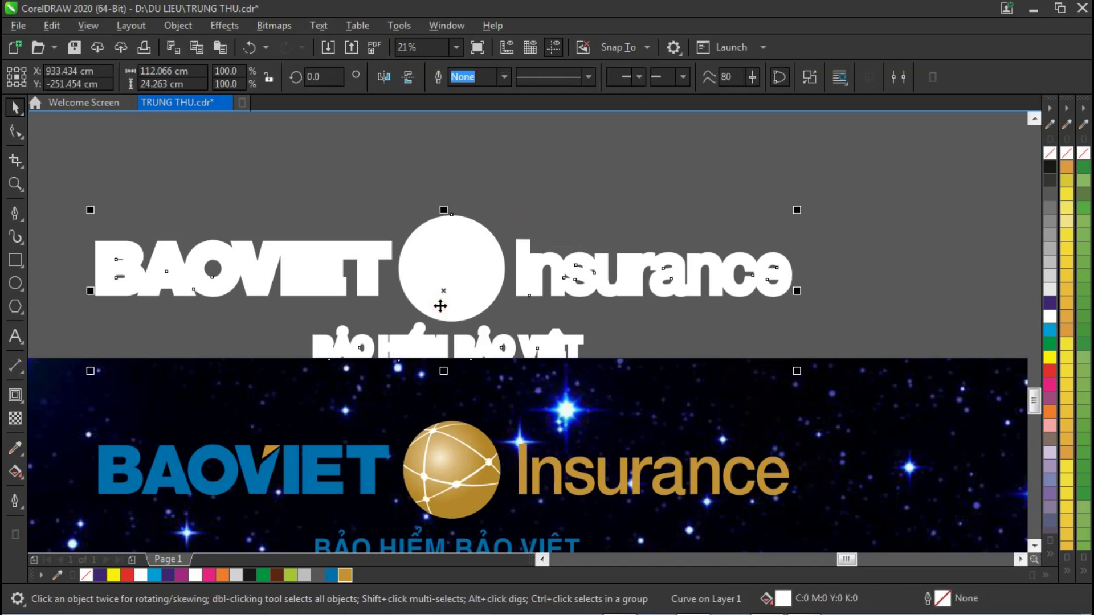
click(436, 484)
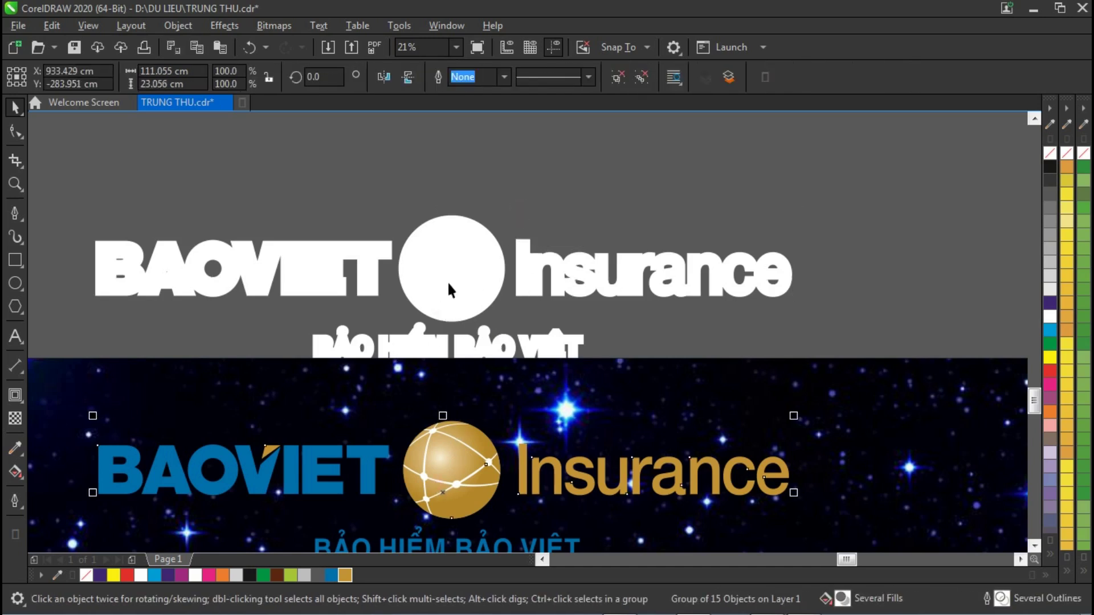
shift+click(448, 282)
key(c)
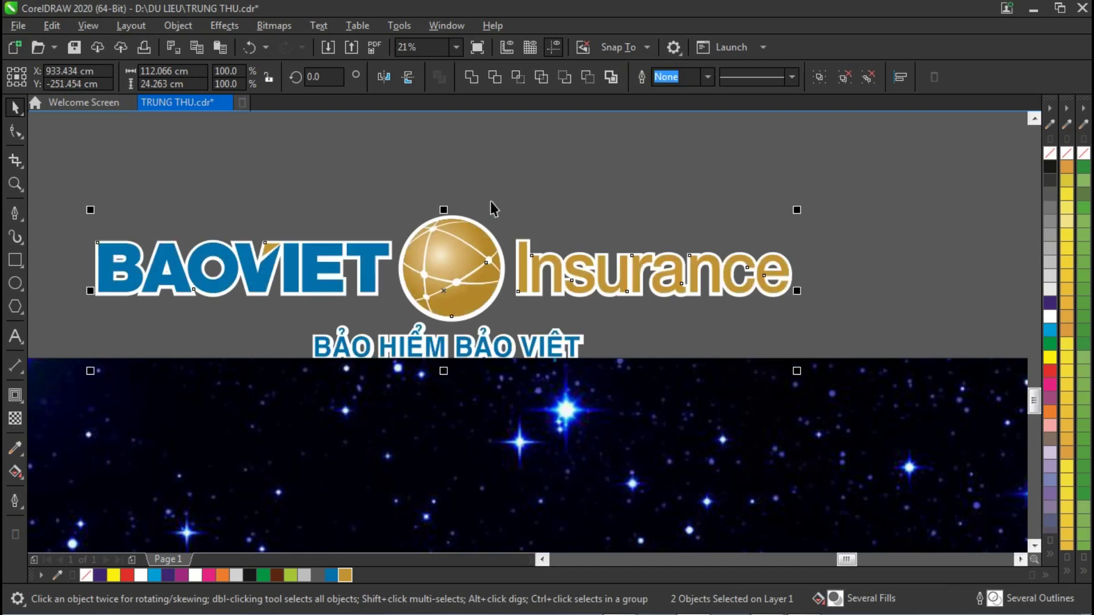
Group the coloured logo with its white silhouette and move the group down onto the night sky.
drag(69, 197, 857, 408)
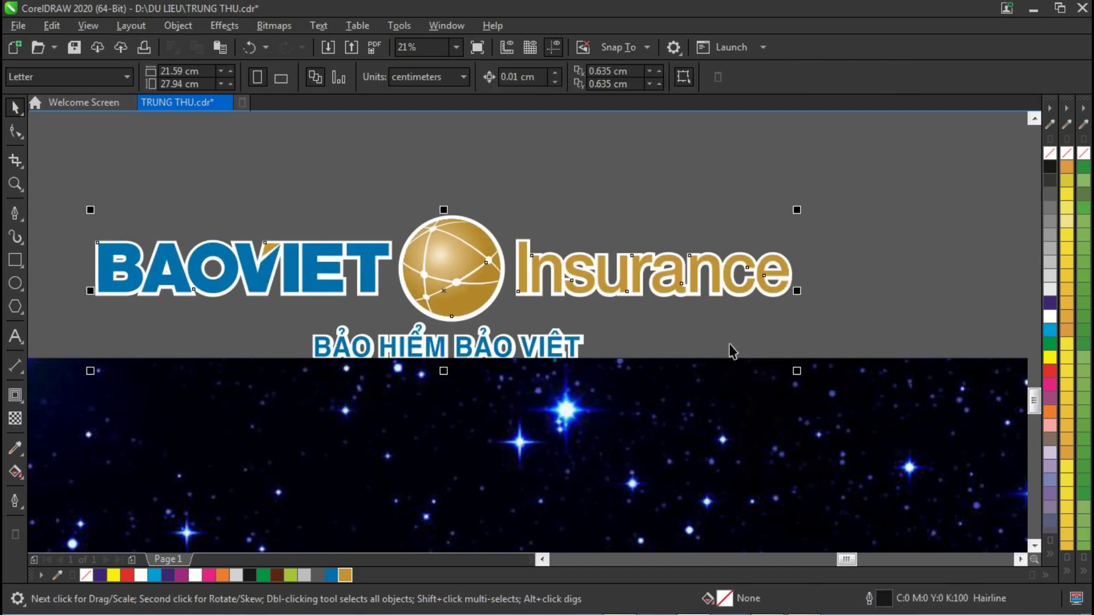
key(ctrl+g)
drag(484, 263, 560, 420)
Reposition the logo group above the red title and enlarge it proportionally to about 127 cm wide.
key(z)
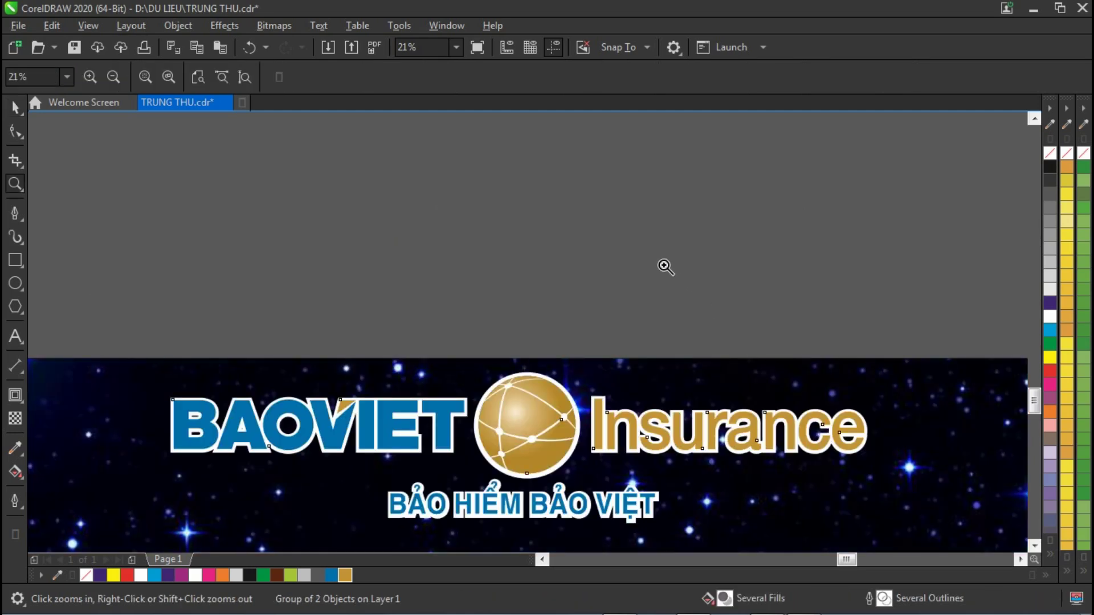
right_click(662, 265)
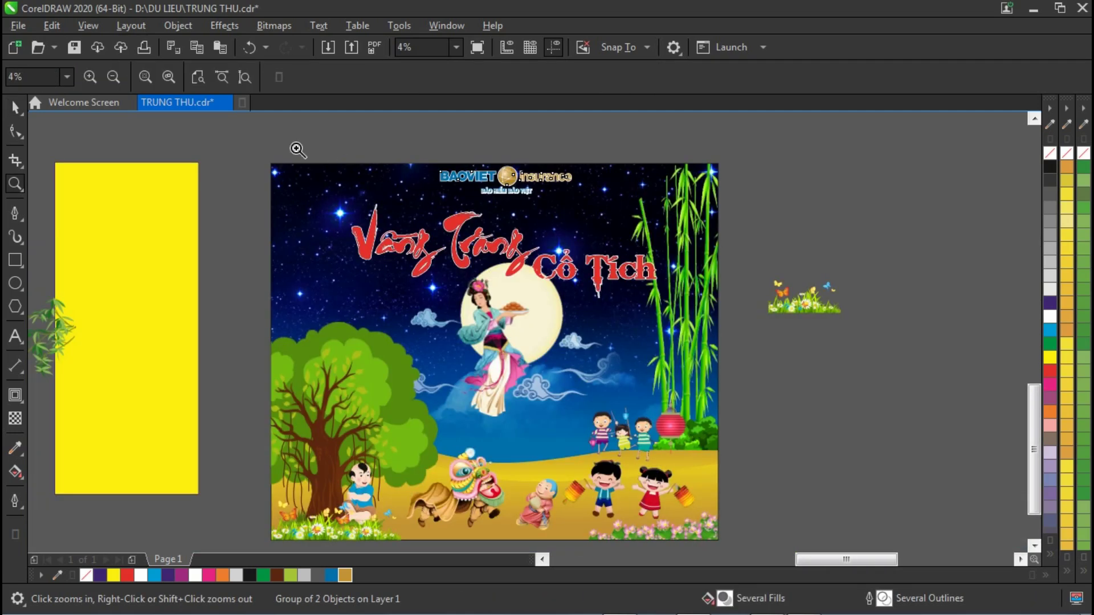
drag(296, 149, 729, 326)
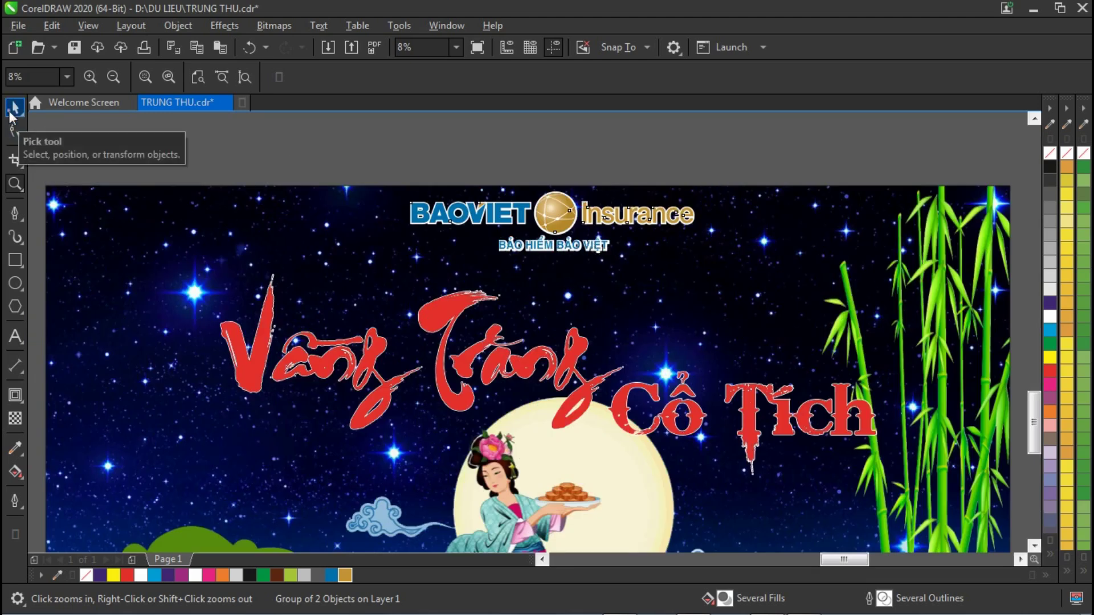
click(15, 107)
drag(552, 212, 514, 224)
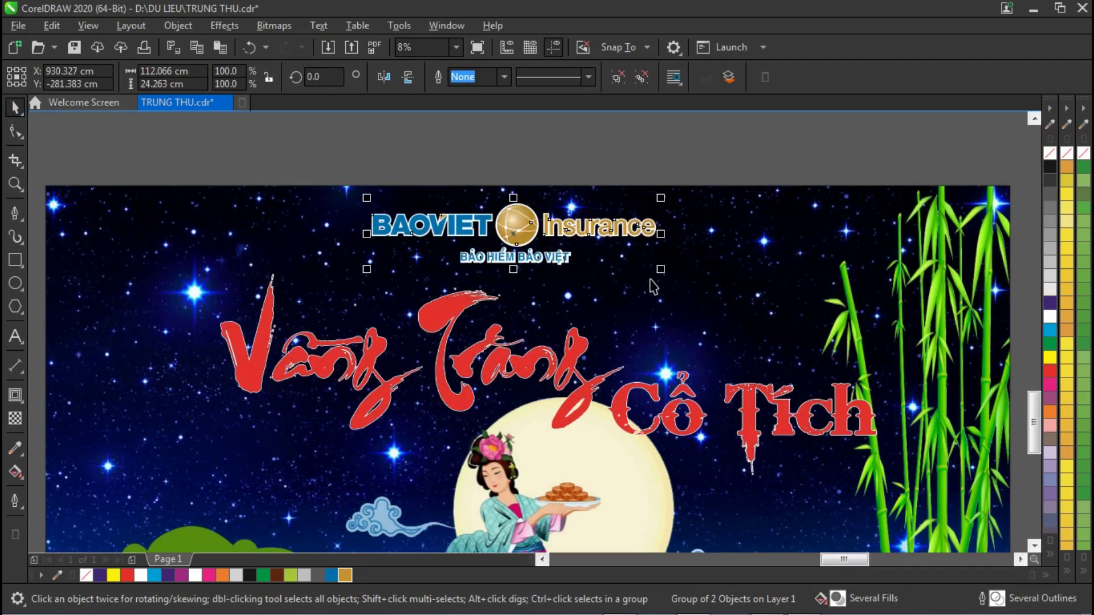
drag(665, 268, 702, 278)
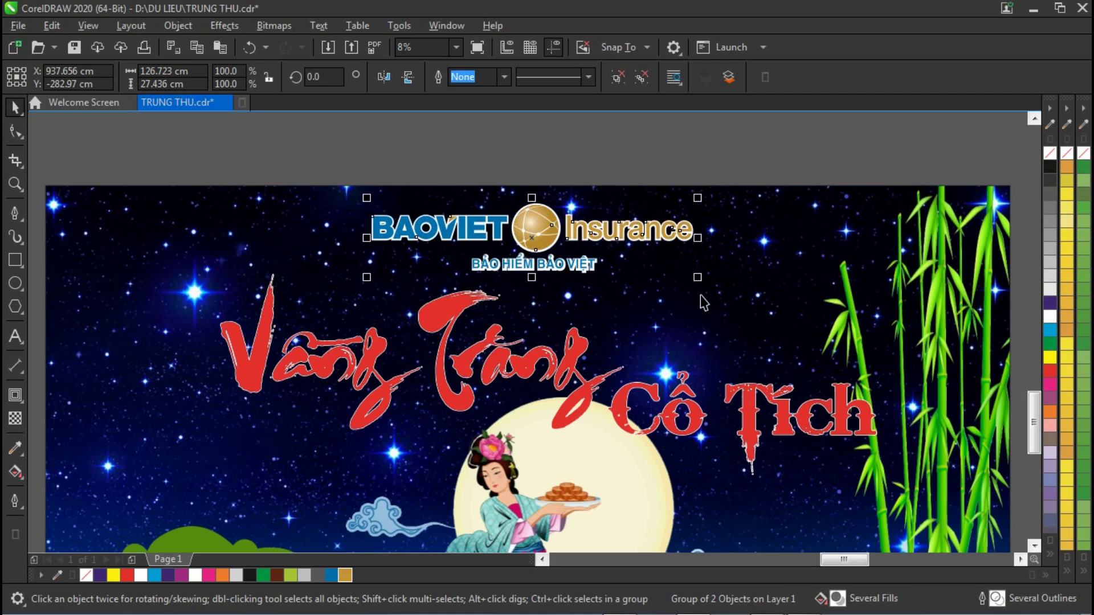
Centre the logo group horizontally on the night sky background.
shift+click(766, 301)
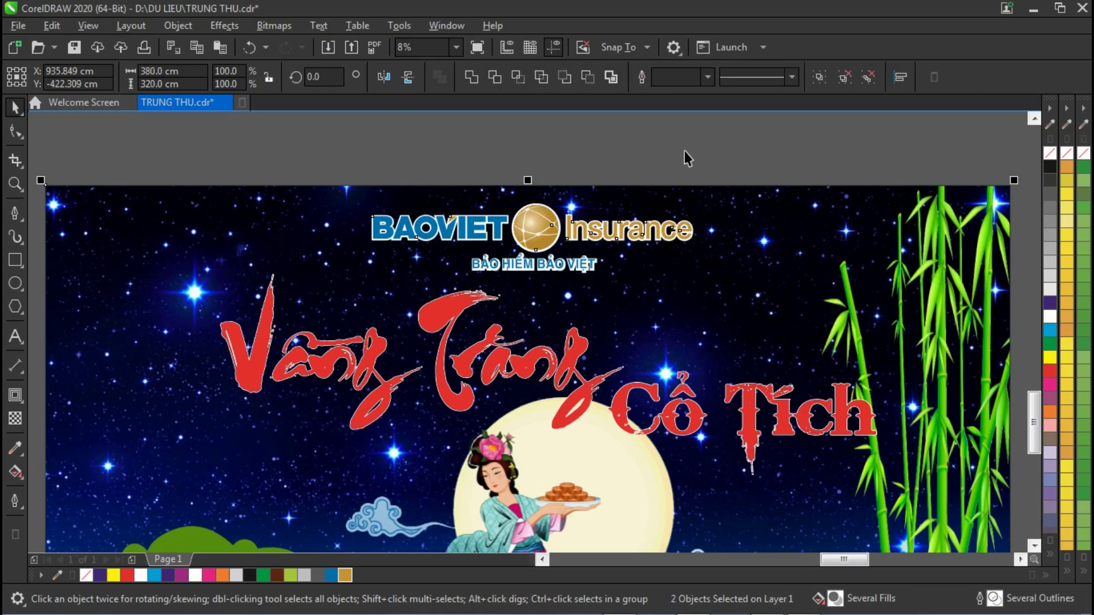
key(c)
click(654, 144)
Weld the three red title parts, Vầng, Trăng and Cổ Tích, into a single curve.
click(450, 322)
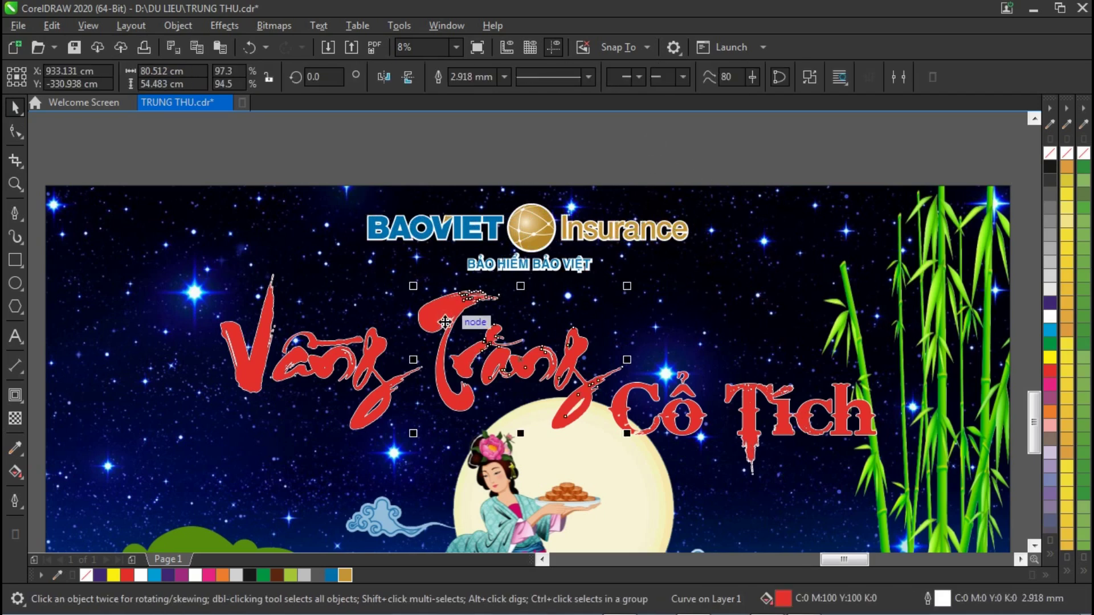
click(329, 367)
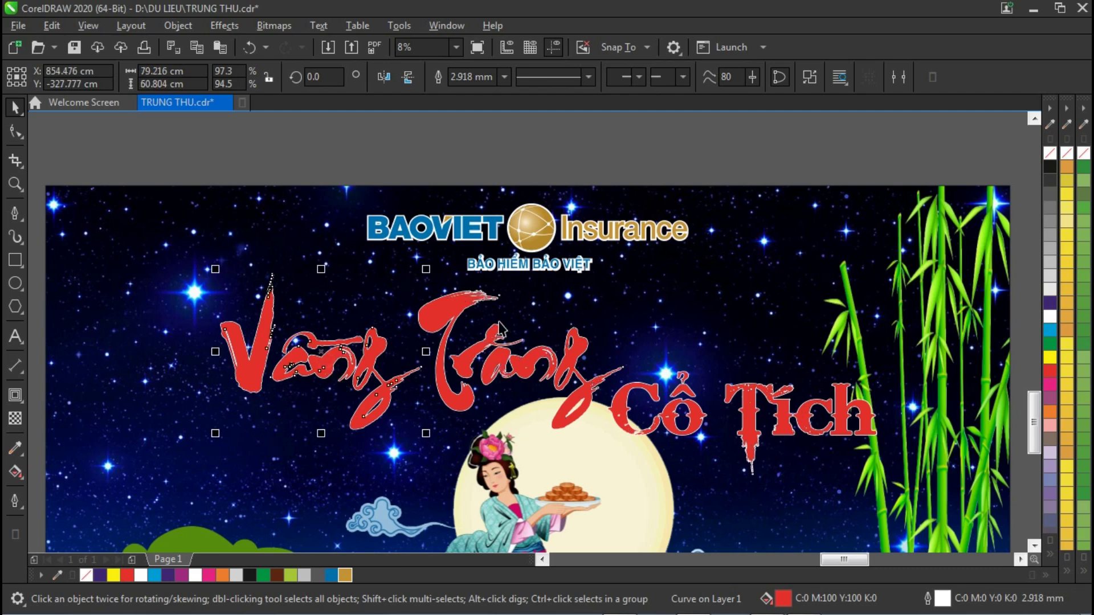
shift+click(441, 325)
shift+click(696, 409)
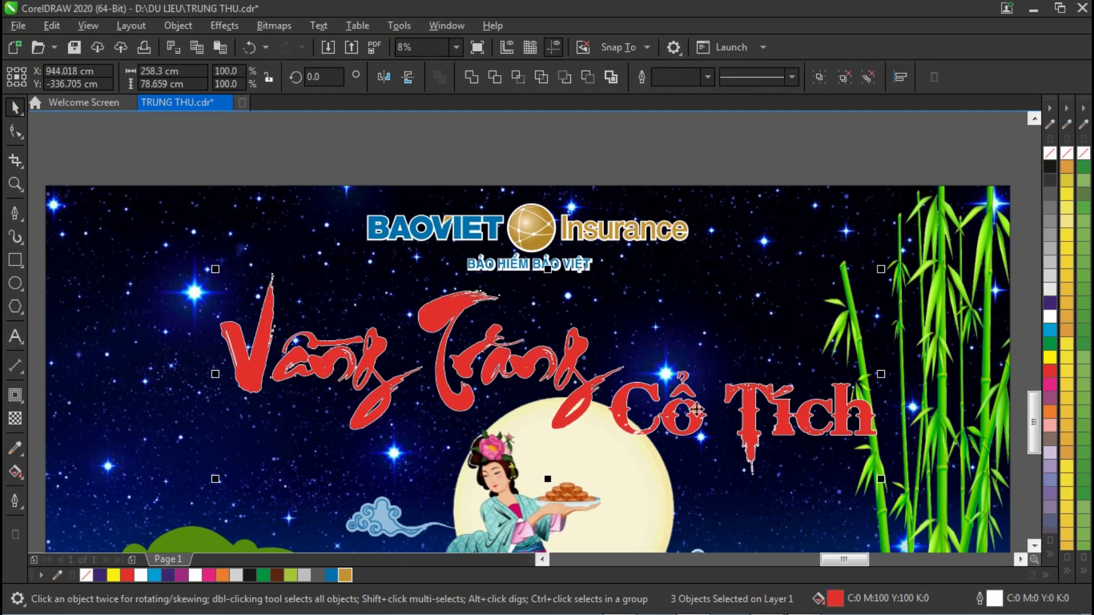
click(470, 77)
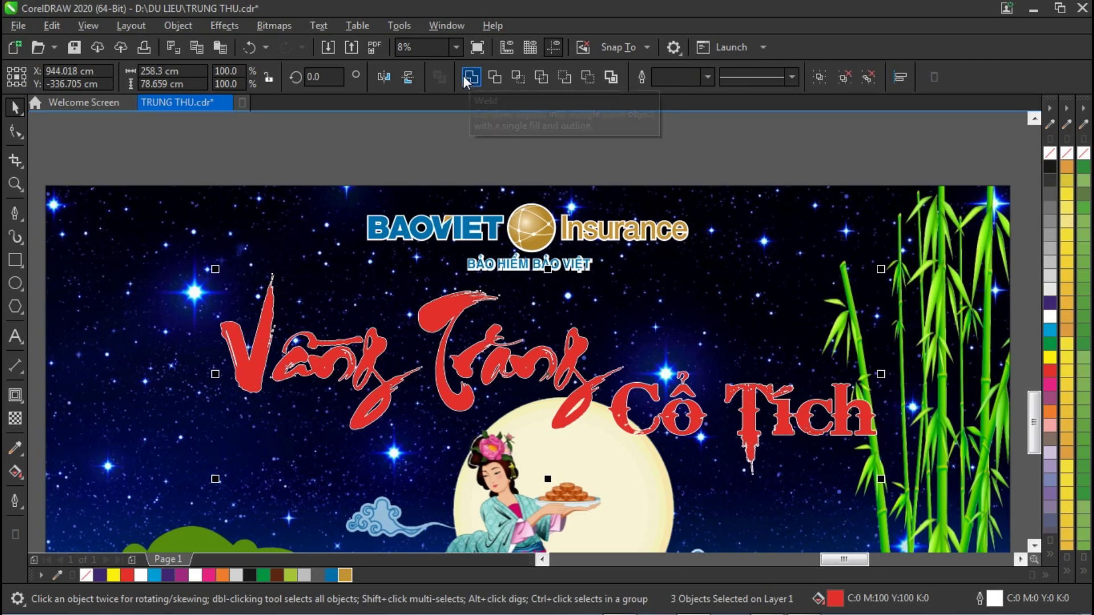
click(531, 151)
Shift the welded red title slightly towards the poster's centre and scale it down proportionally to about 250 cm wide.
drag(528, 370, 517, 372)
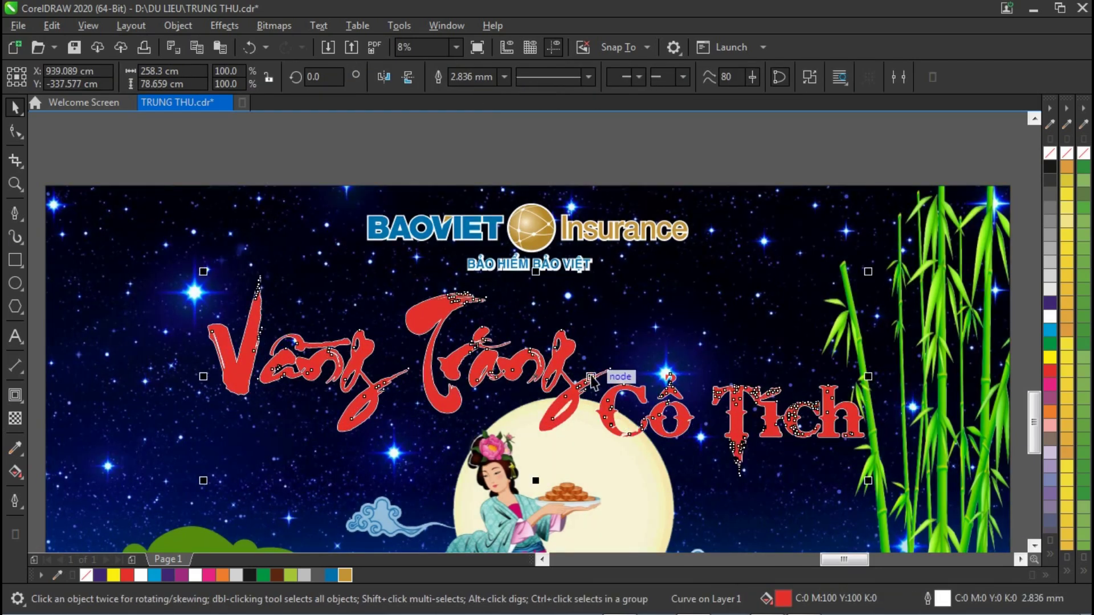
key(z)
right_click(607, 346)
drag(245, 196, 794, 358)
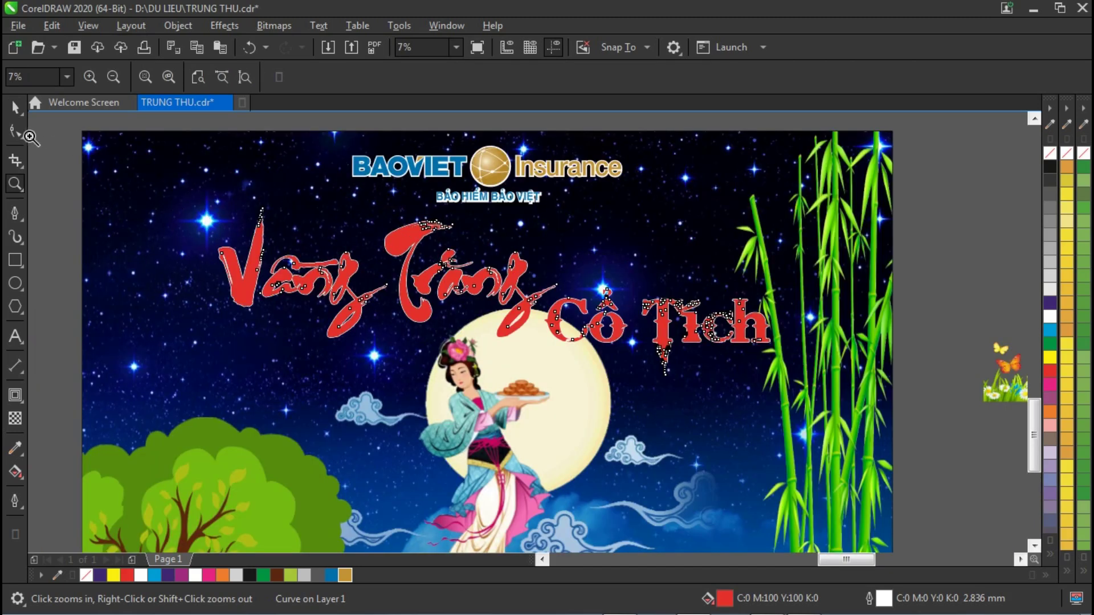
click(15, 107)
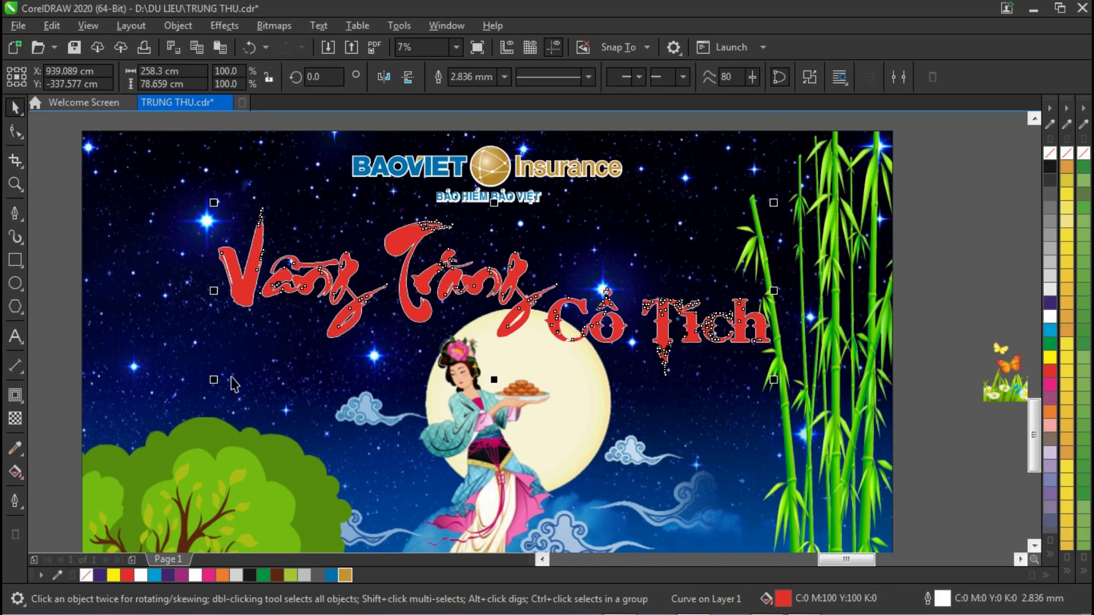
drag(217, 382, 224, 377)
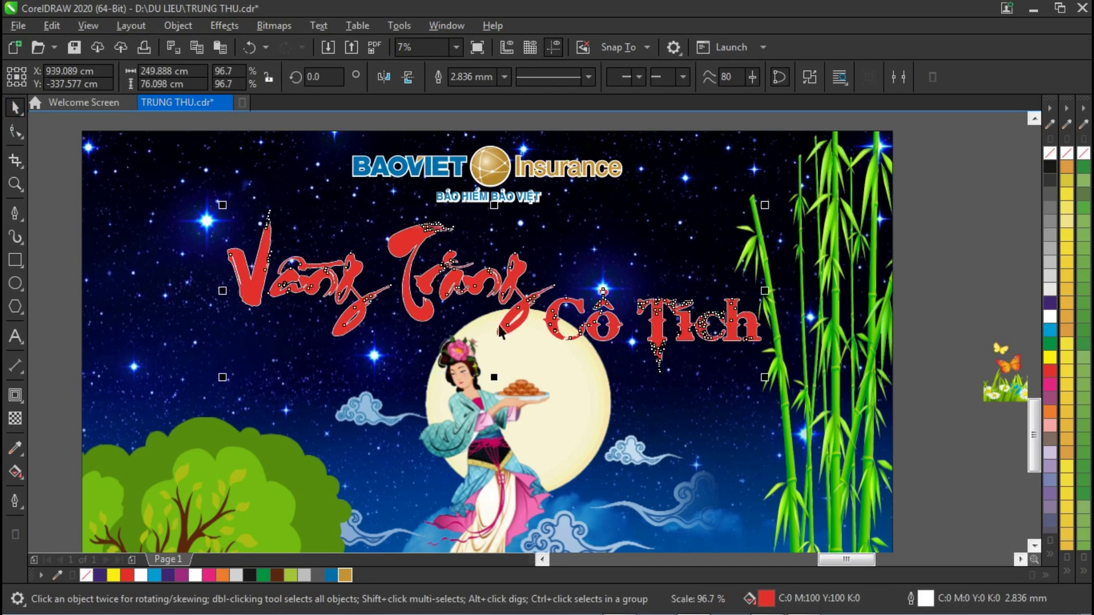
click(945, 259)
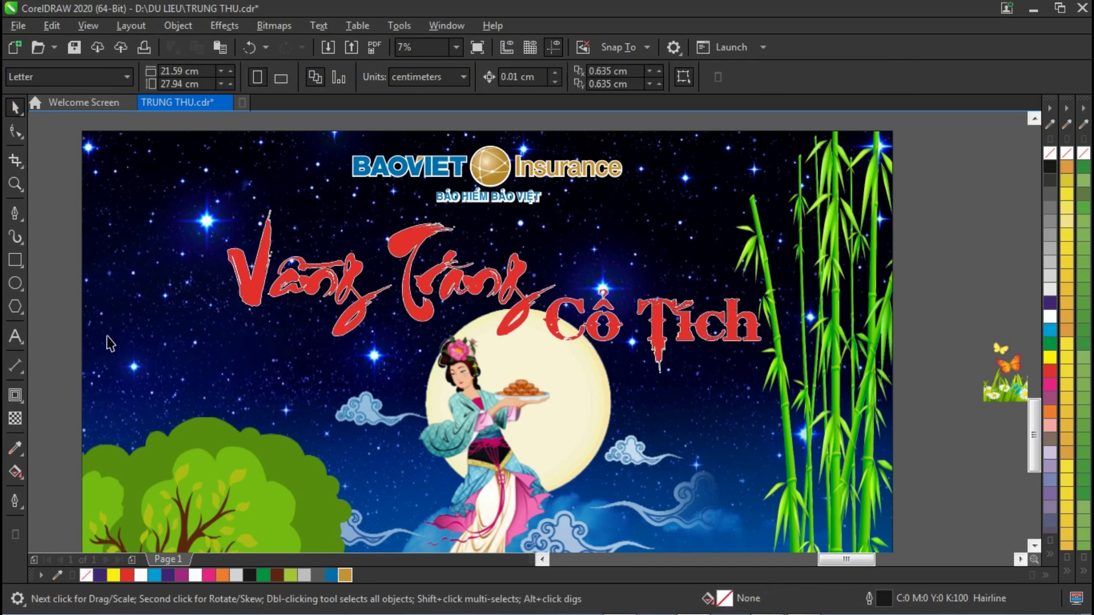
Start an artistic text beside the poster's left edge with "20".
click(20, 334)
click(45, 325)
text(20-9-202)
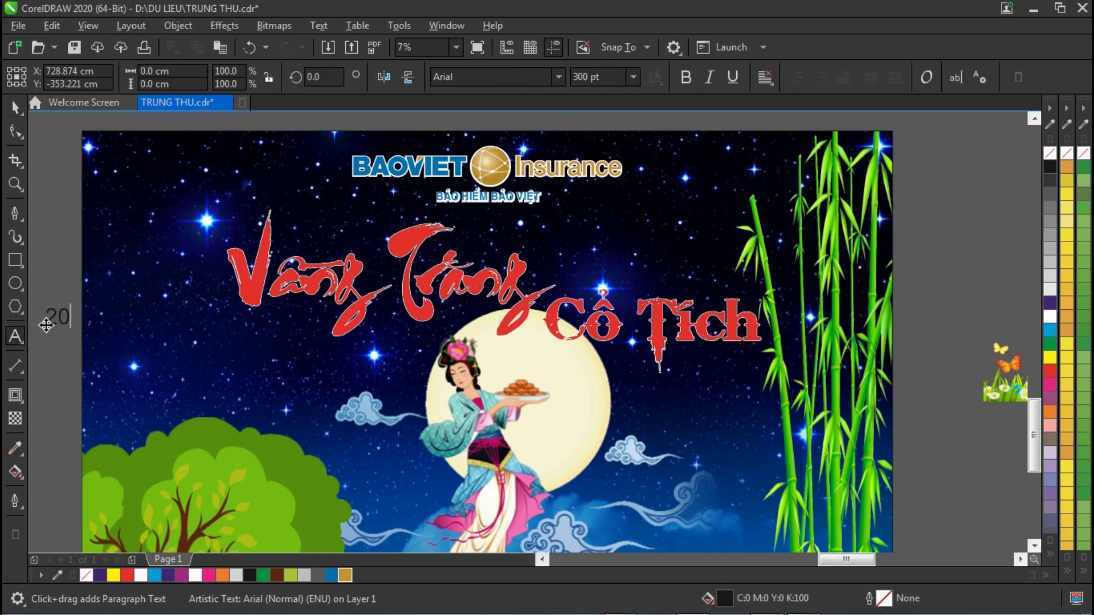
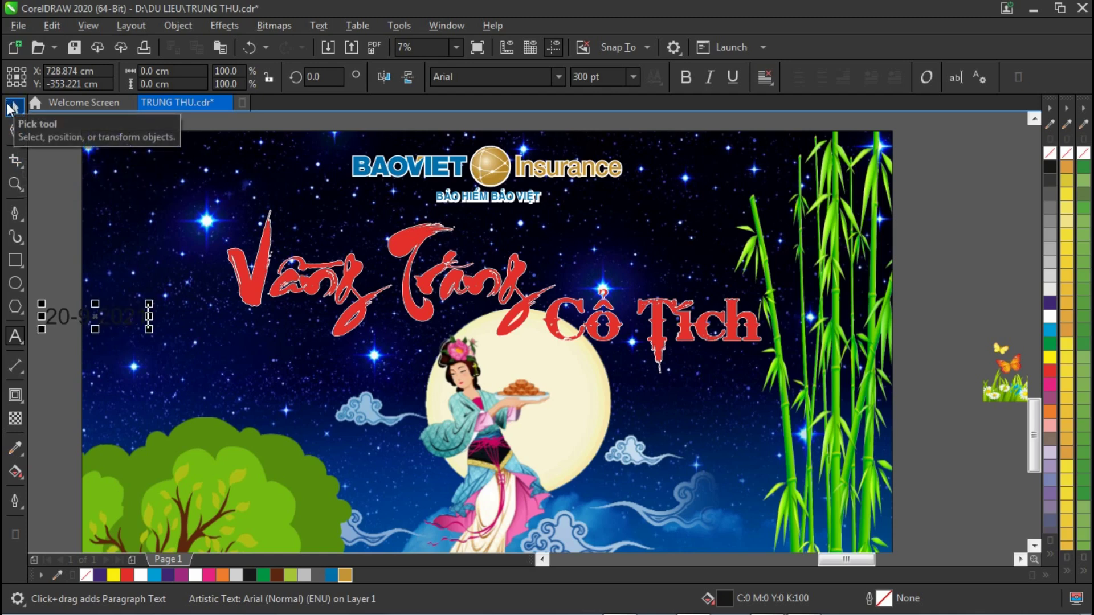
Make the date text 20-9-2021 bold and move it onto the poster beneath Cổ Tích in the title.
click(15, 106)
click(686, 76)
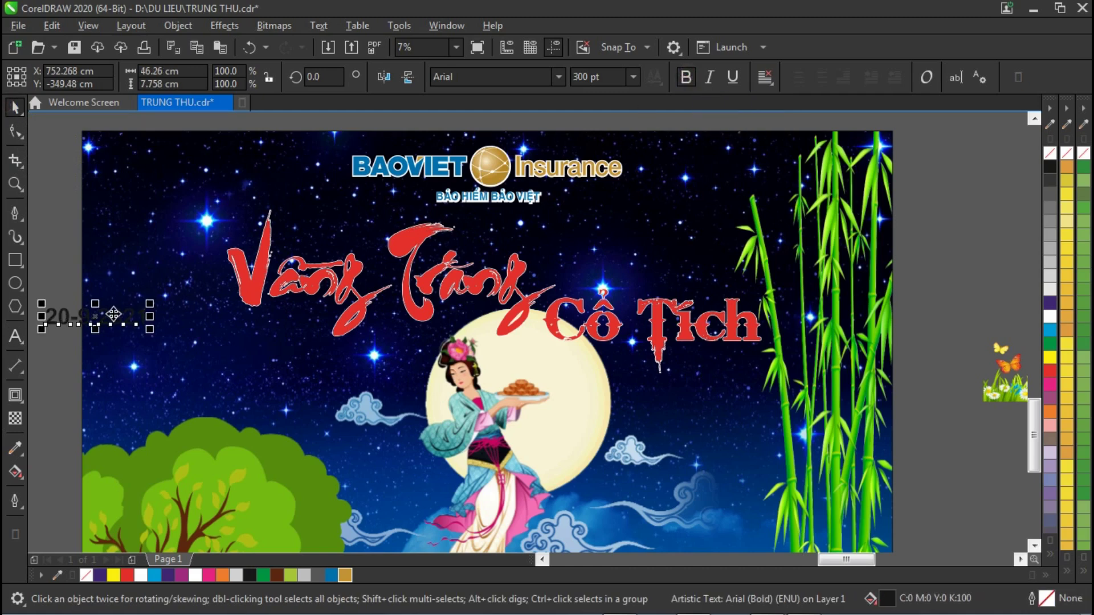
drag(113, 313, 624, 404)
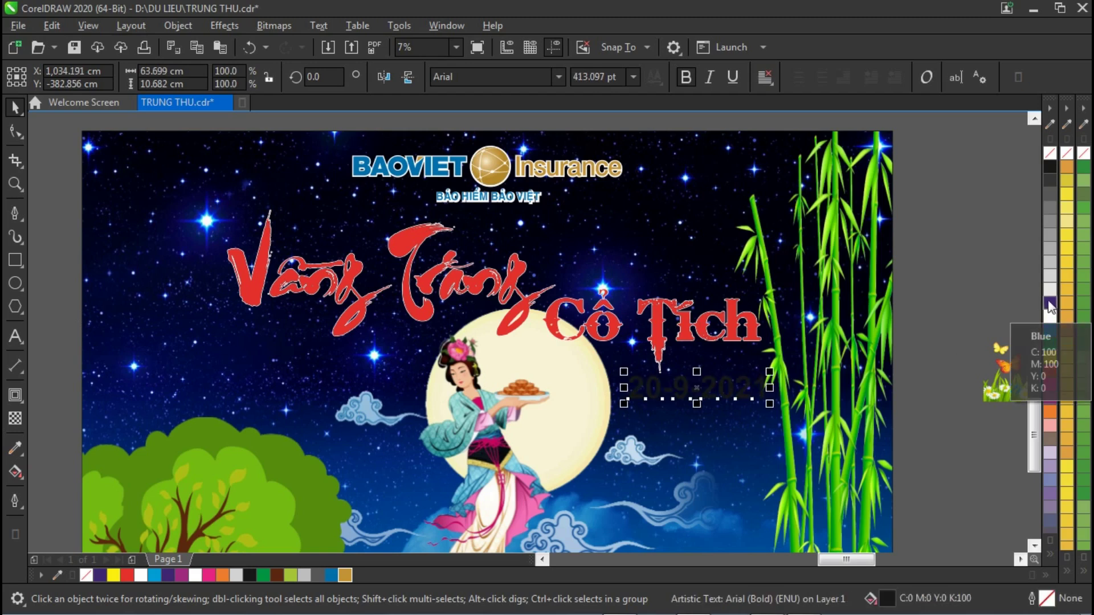
Colour the date text white and scale it to about 57 cm wide beneath Cổ Tích.
click(1050, 316)
drag(695, 388, 693, 396)
drag(771, 417, 753, 443)
drag(689, 398, 693, 396)
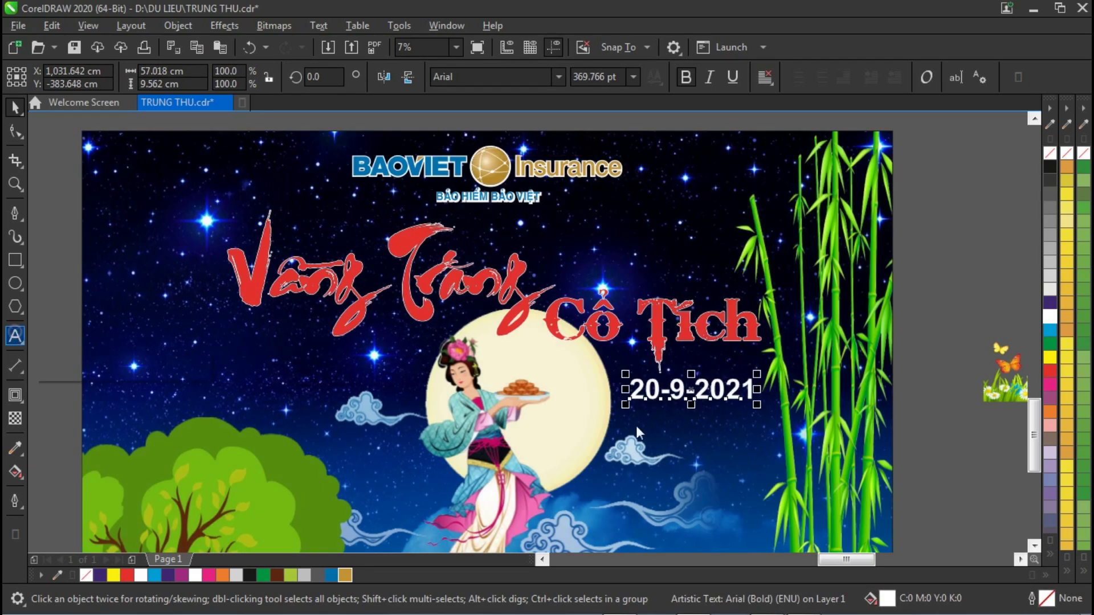
Insert "Hà Nội" in front of the date in the white text.
key(F8)
click(631, 390)
text(Hà M)
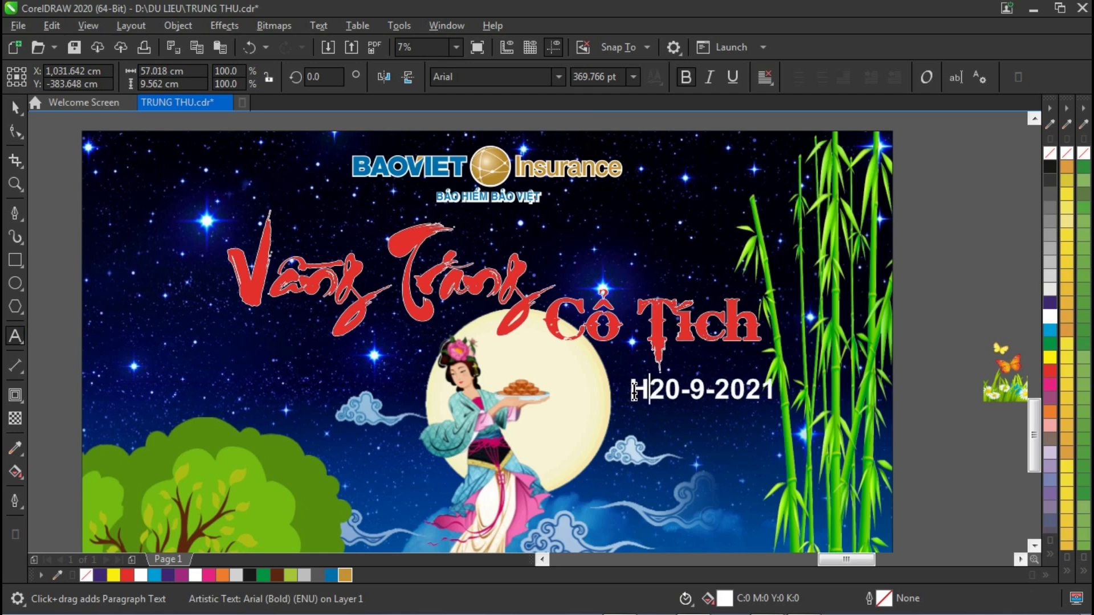
key(BackSpace)
text(Nôi)
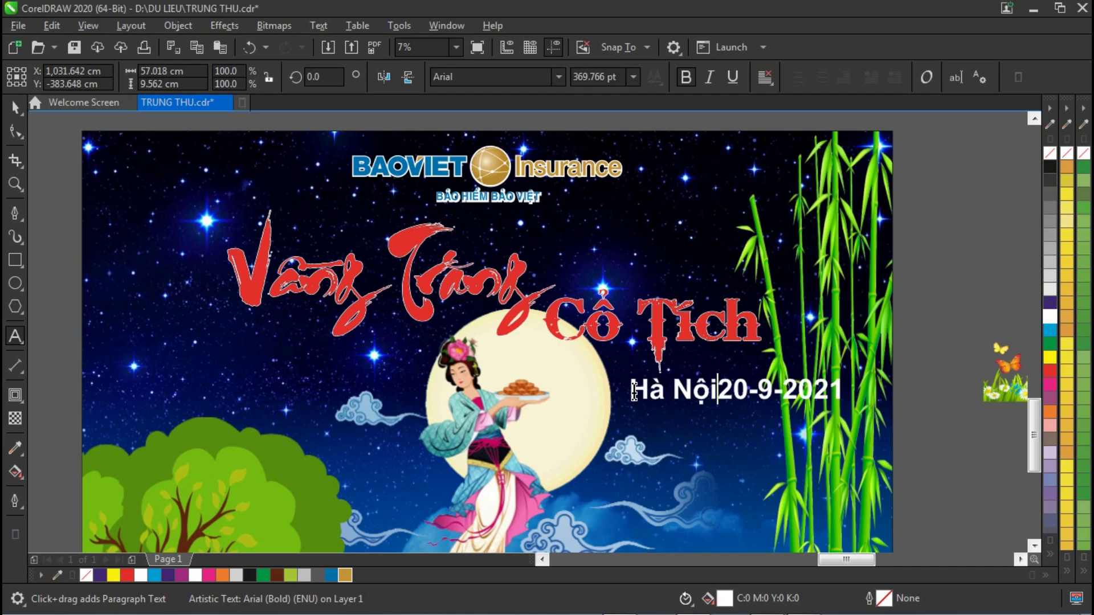
text(,)
click(664, 393)
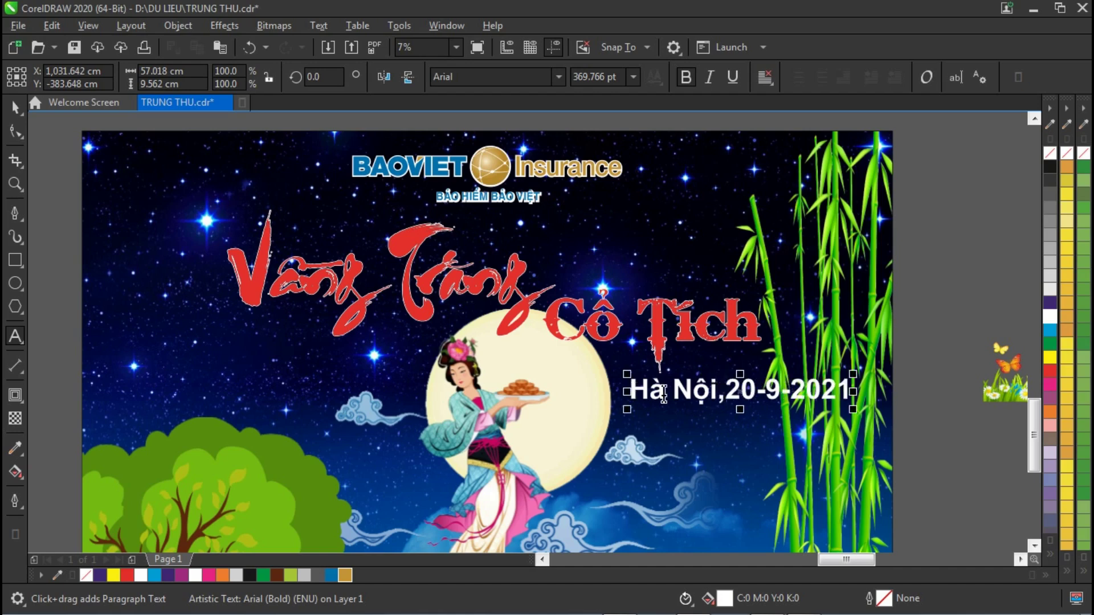
key(BackSpace)
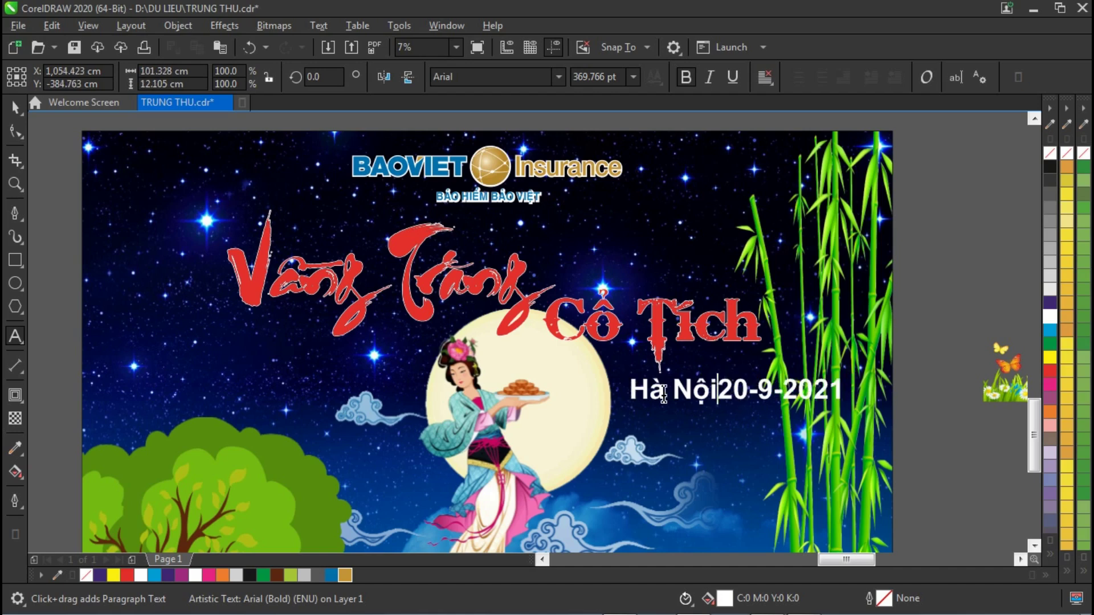
Replace the date's hyphens with vertical bars and add a comma after the city so the text reads "Hà Nội, 20|9|2021".
drag(772, 392, 761, 393)
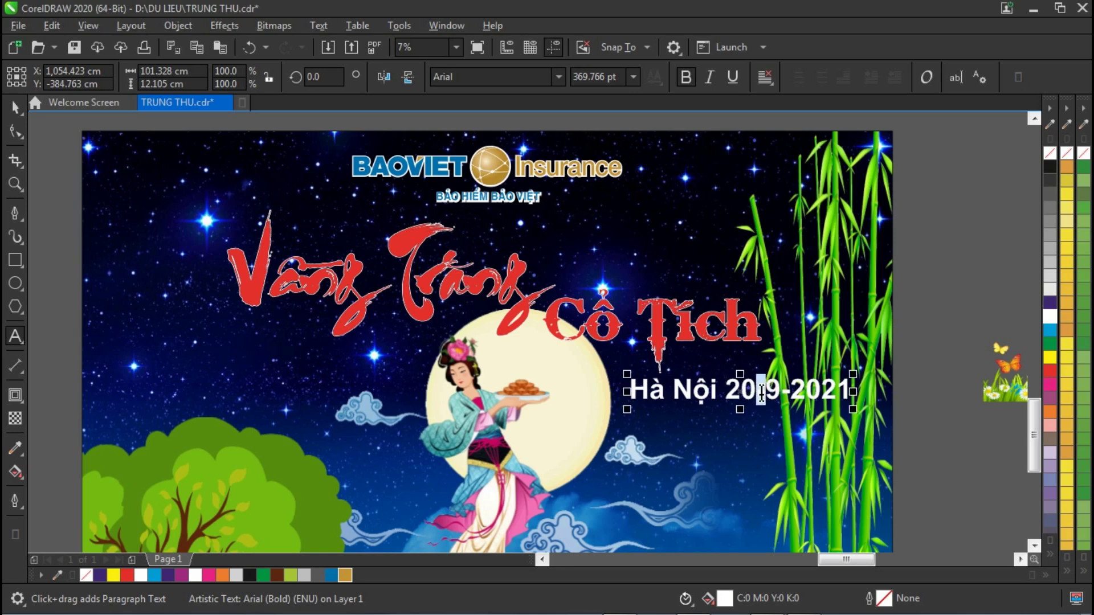
key(Delete)
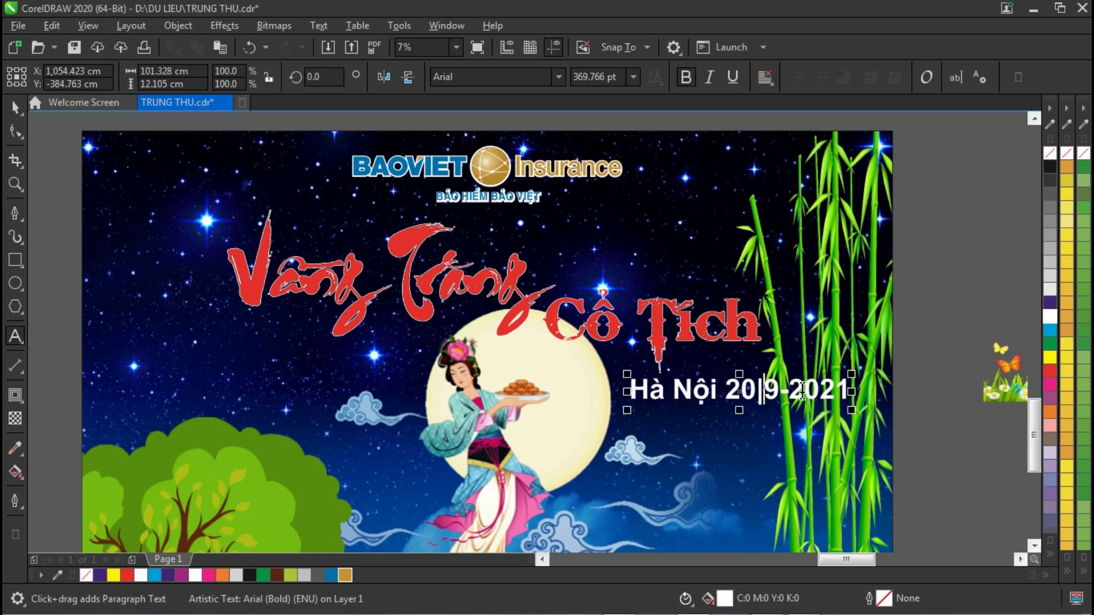
drag(792, 391, 781, 391)
text(|)
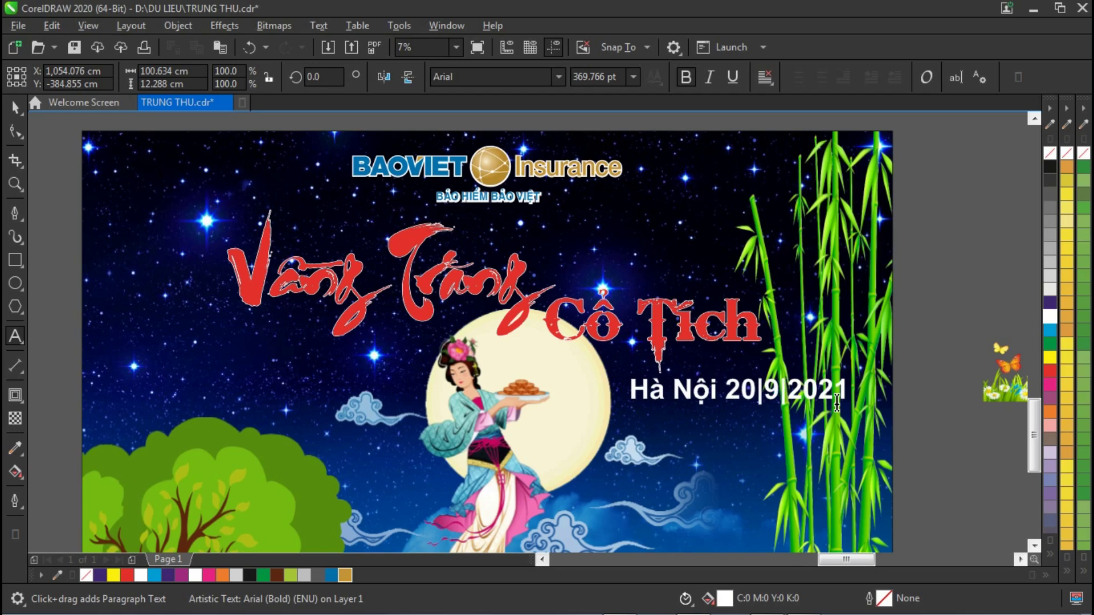
click(716, 391)
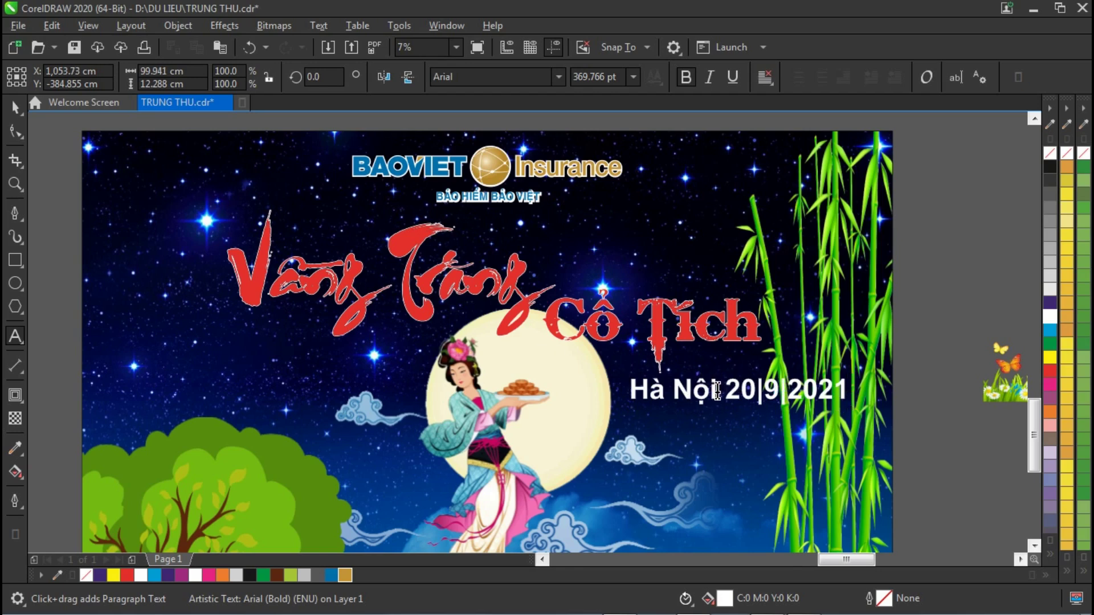
text(,)
click(16, 108)
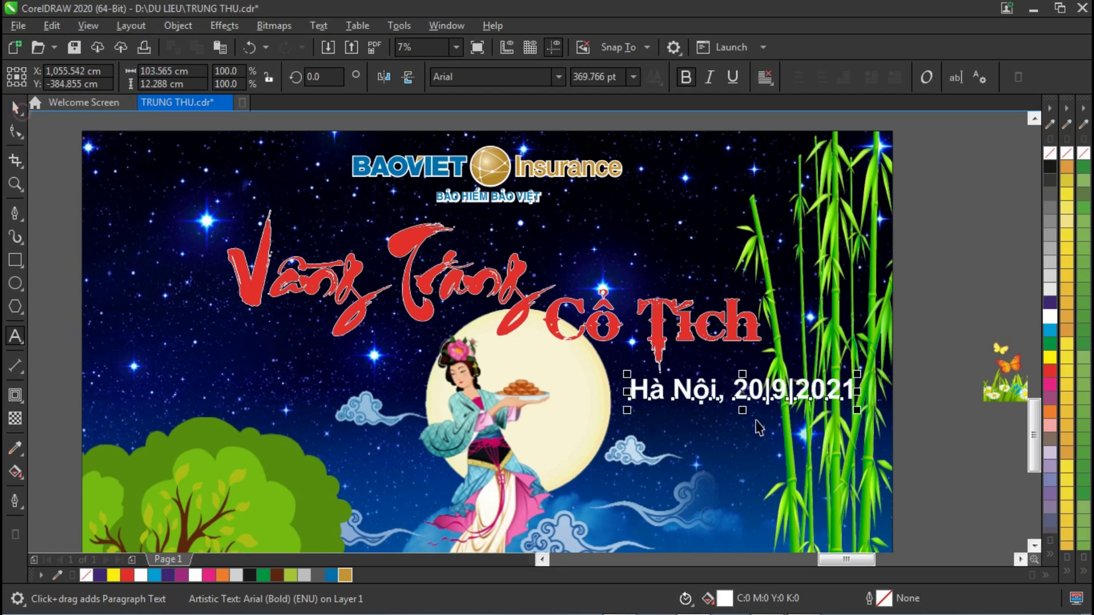
Scale the place and date text proportionally to about 85 cm wide and move it closer beneath Cổ Tích.
key(ctrl+space)
drag(857, 410, 798, 430)
mouse_move(741, 385)
mouse_down()
mouse_move(712, 378)
mouse_move(722, 378)
mouse_up()
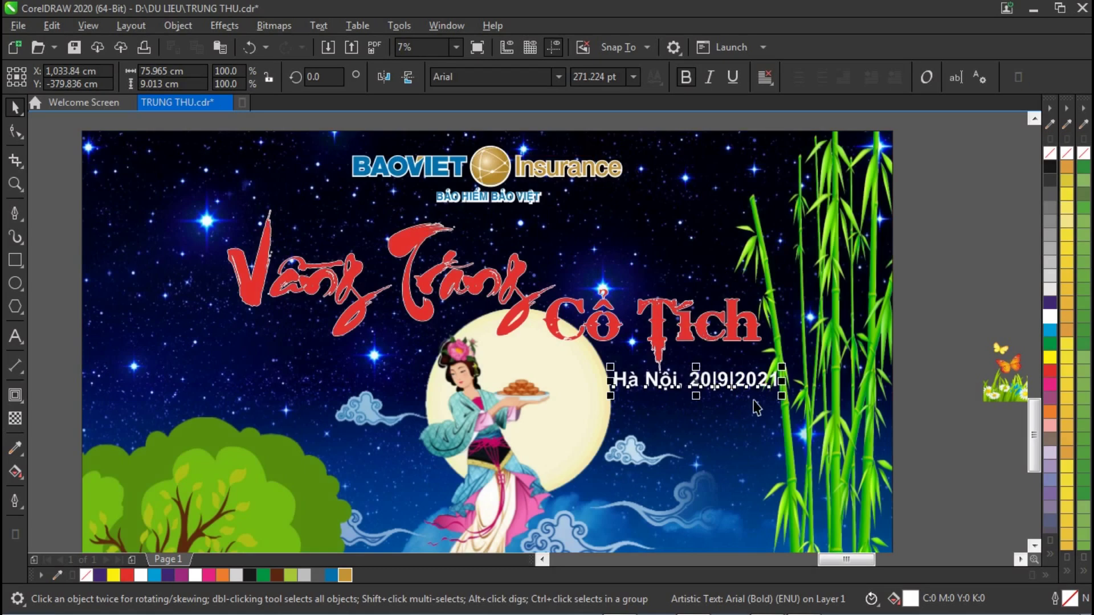
drag(786, 365, 803, 364)
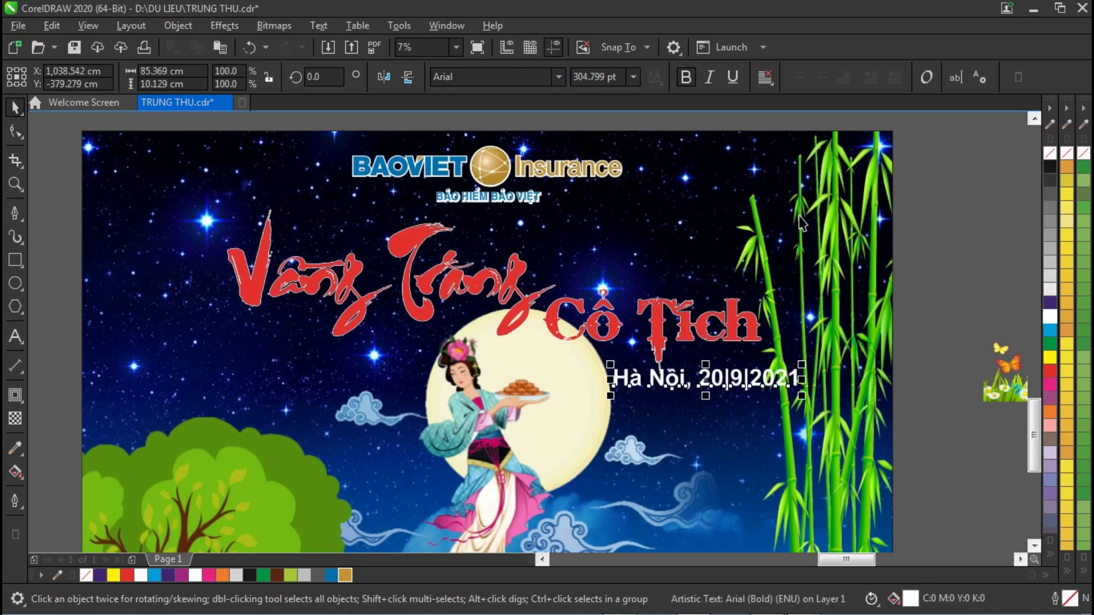
Apply a vertical linear fountain fill running from red to blue to the Vầng Trăng Cổ Tích title.
click(733, 330)
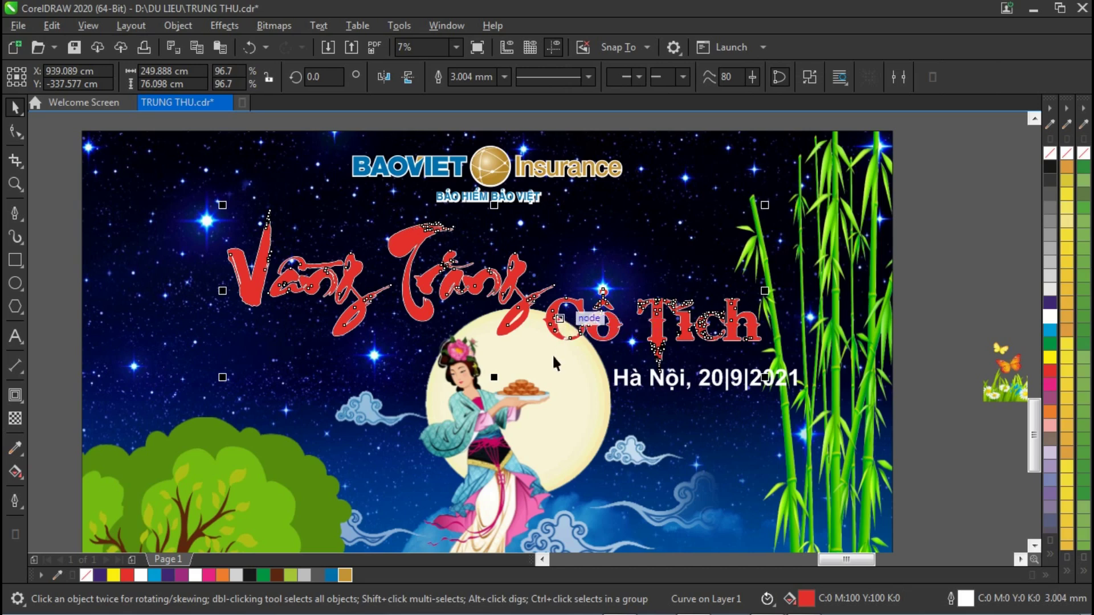
click(72, 264)
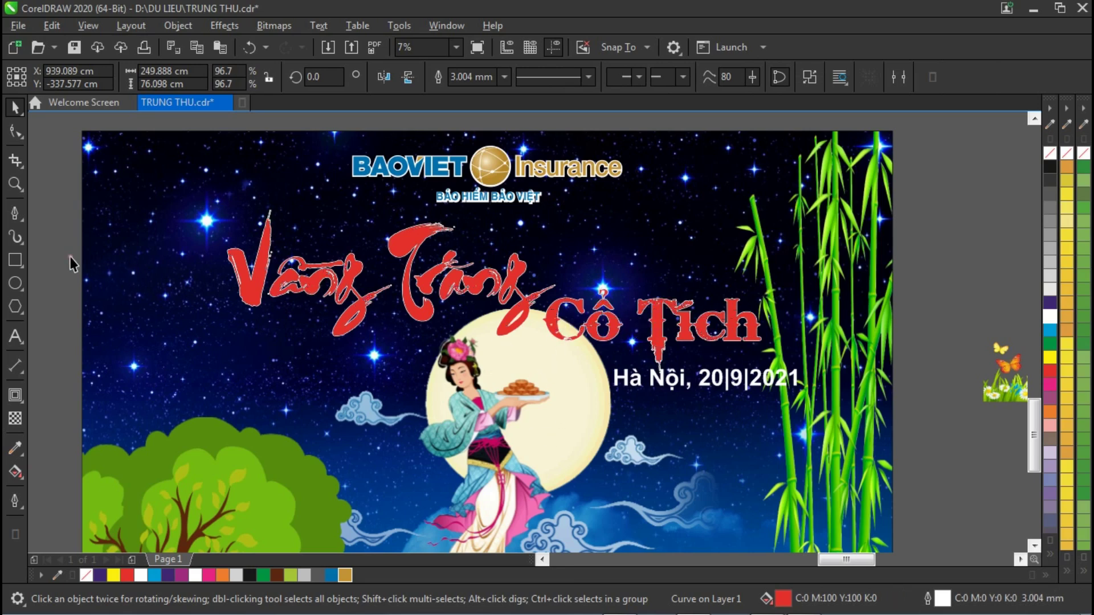
click(325, 283)
click(342, 290)
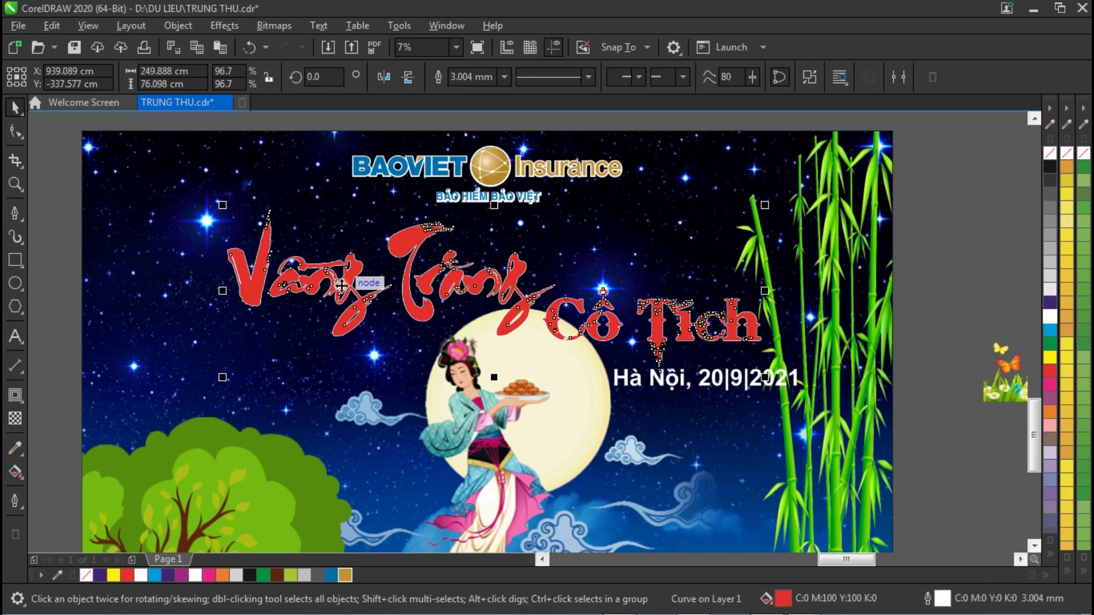
click(16, 472)
drag(417, 229, 424, 329)
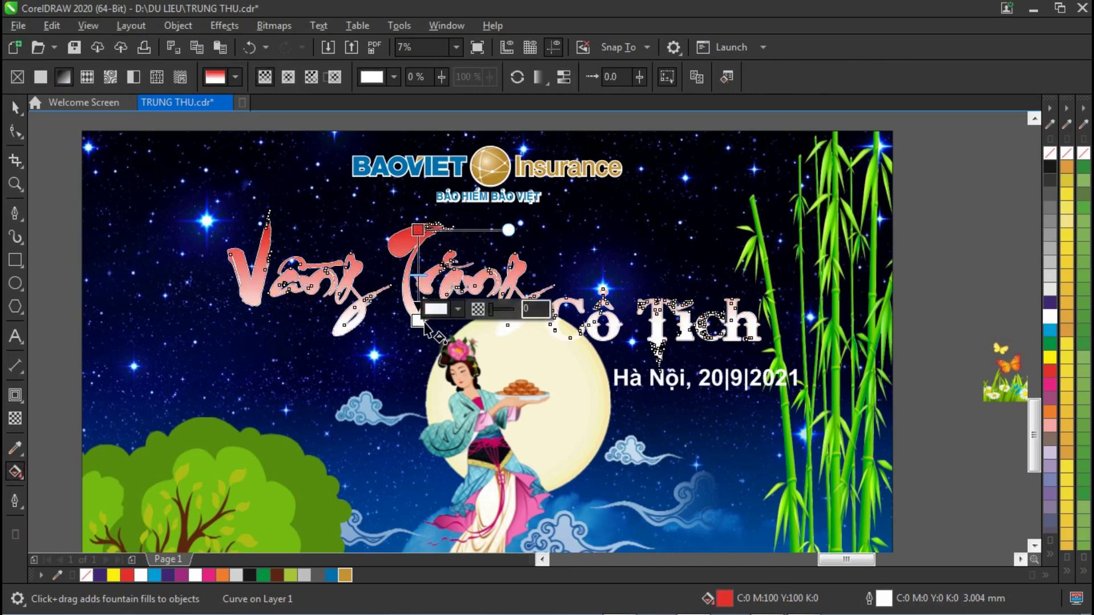
click(1051, 305)
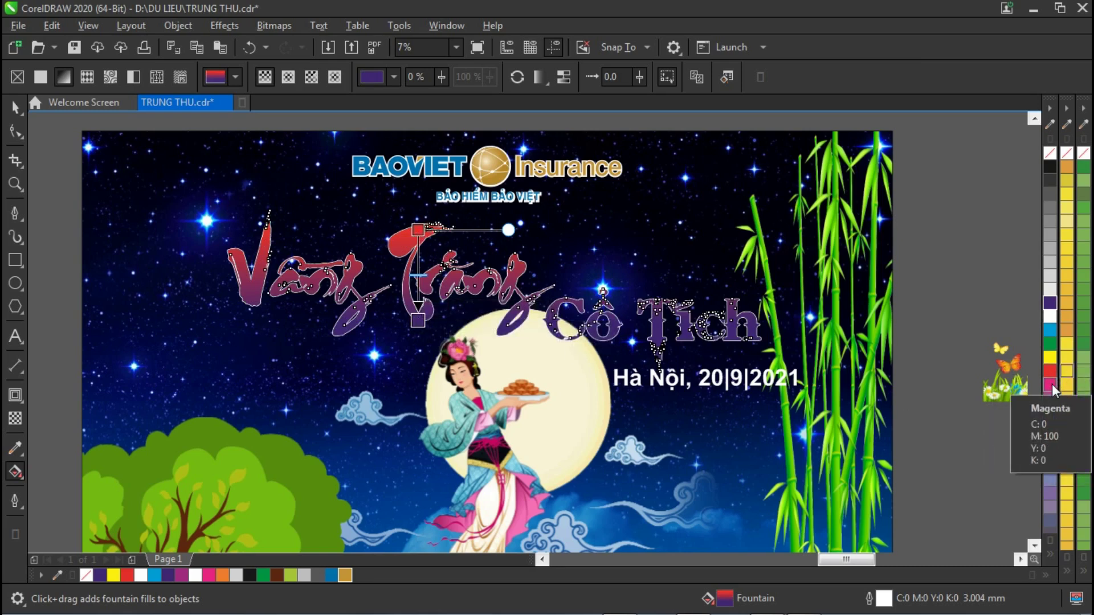
Try light purple as the end colour of the title's fountain fill, then change it to yellow.
click(1050, 303)
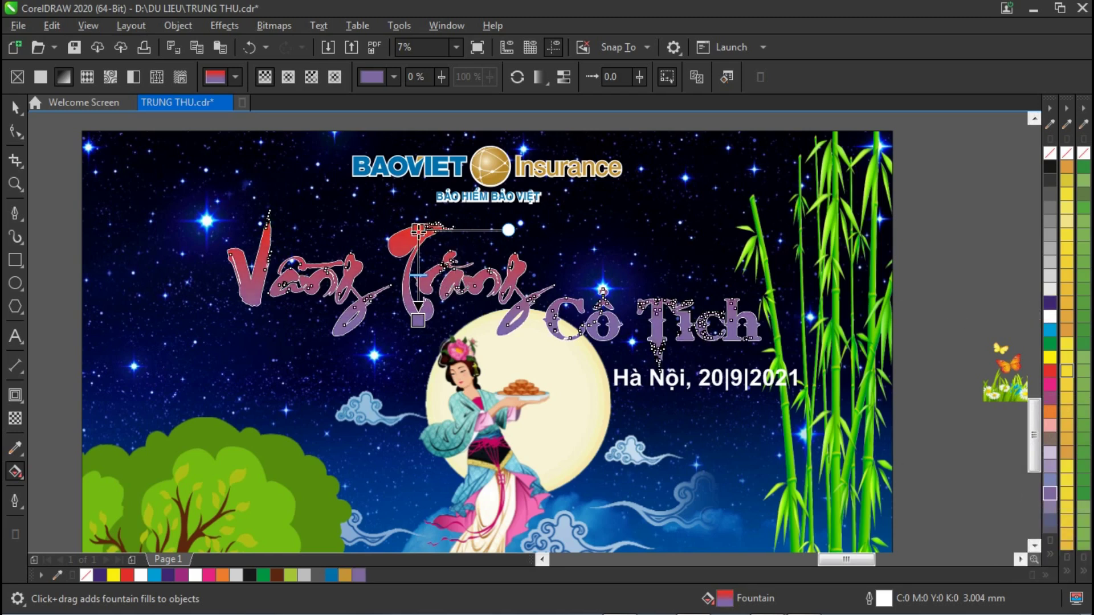
click(418, 321)
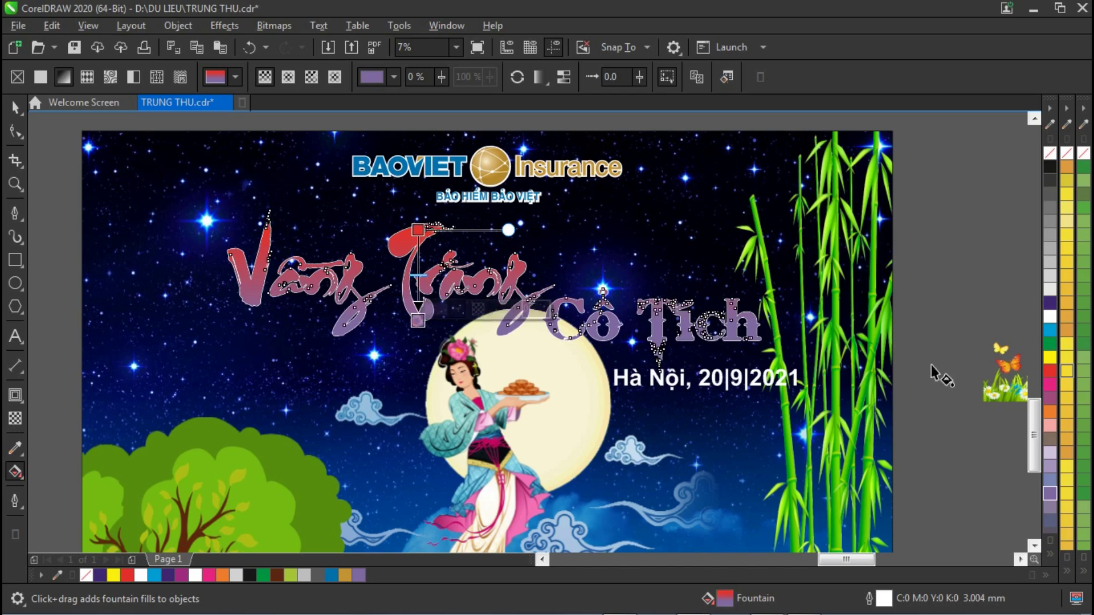
click(1050, 357)
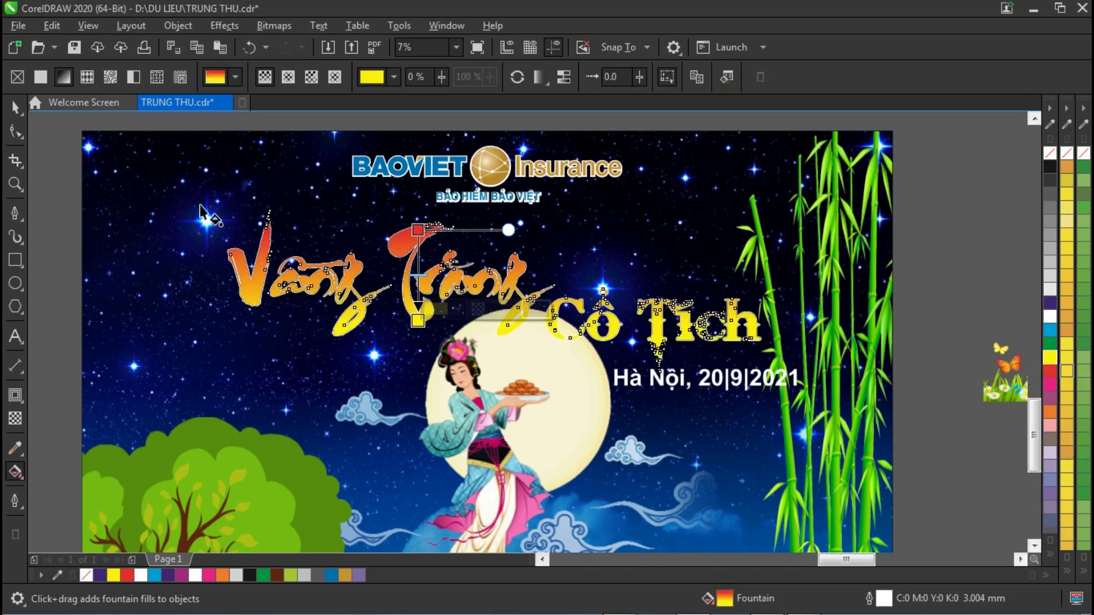
click(15, 107)
click(937, 261)
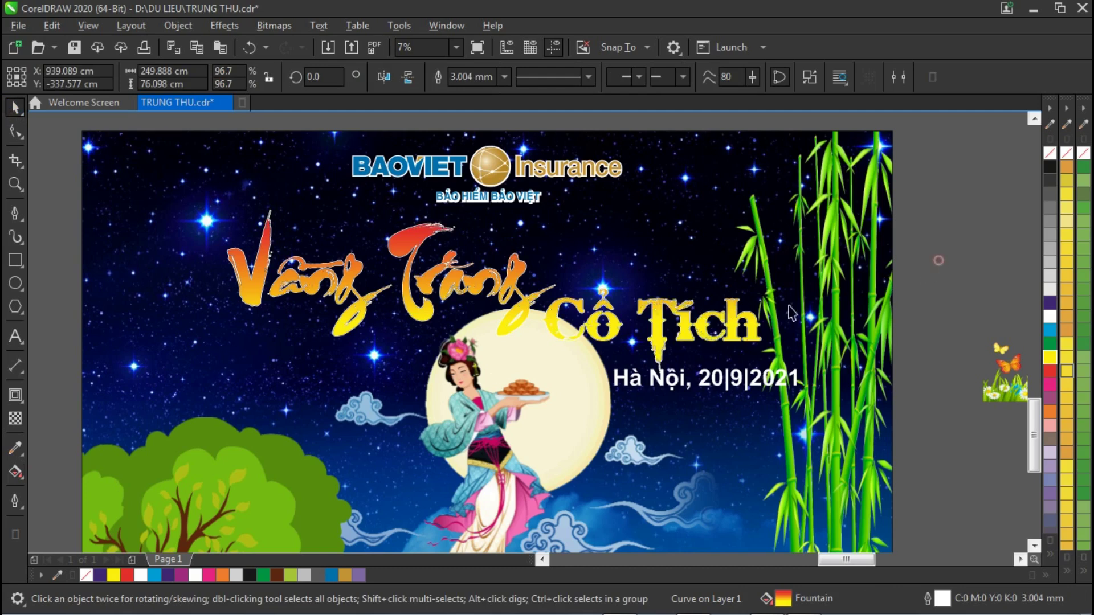
Set the title's outline to 8 mm wide and colour it 10% black.
click(679, 335)
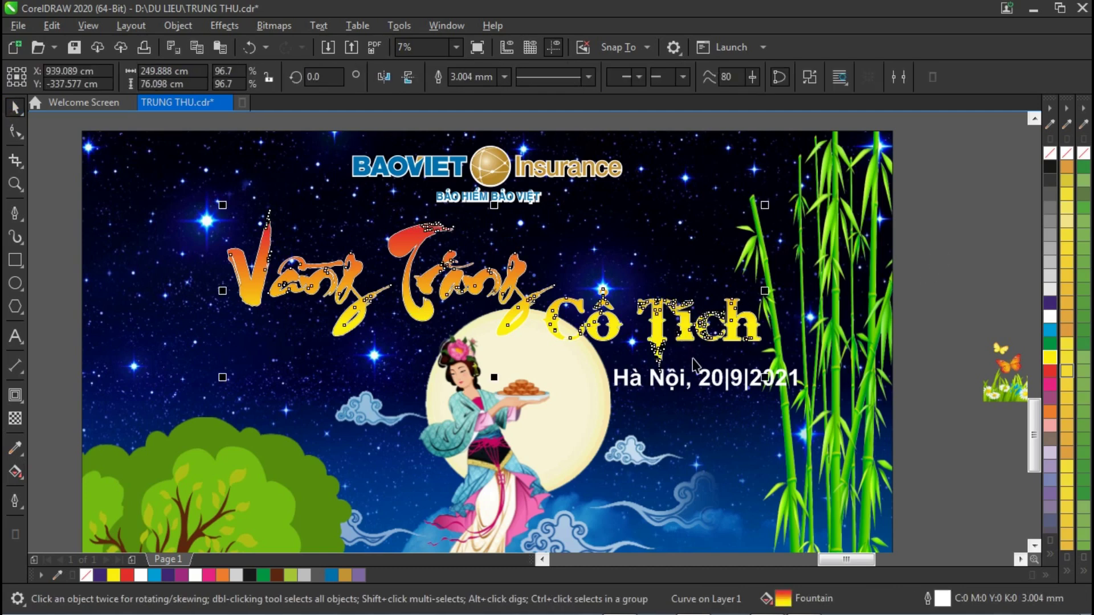
key(F12)
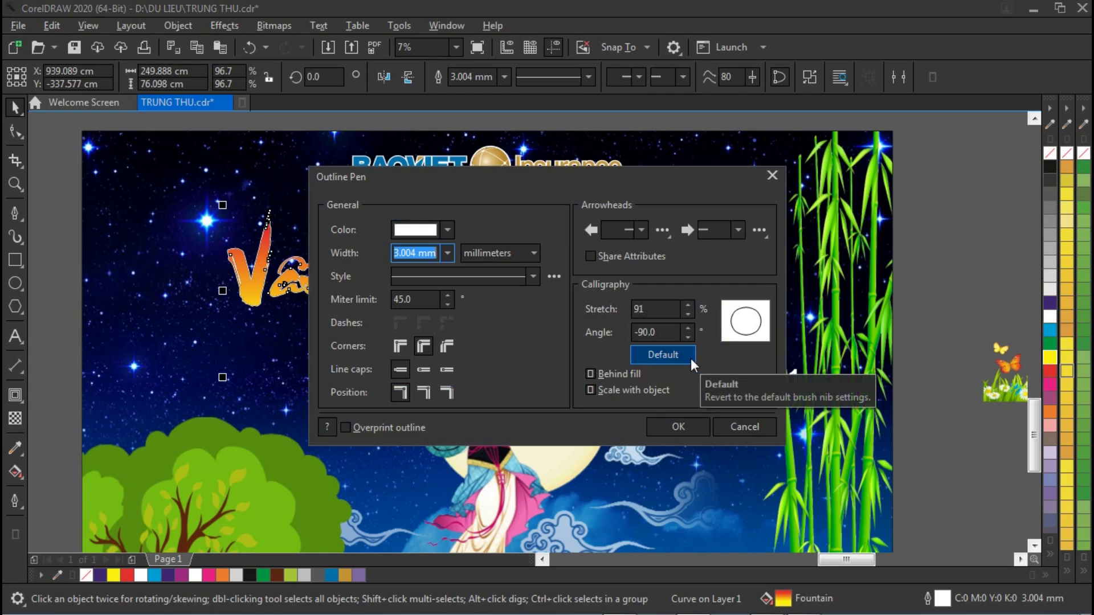
text(8)
key(Return)
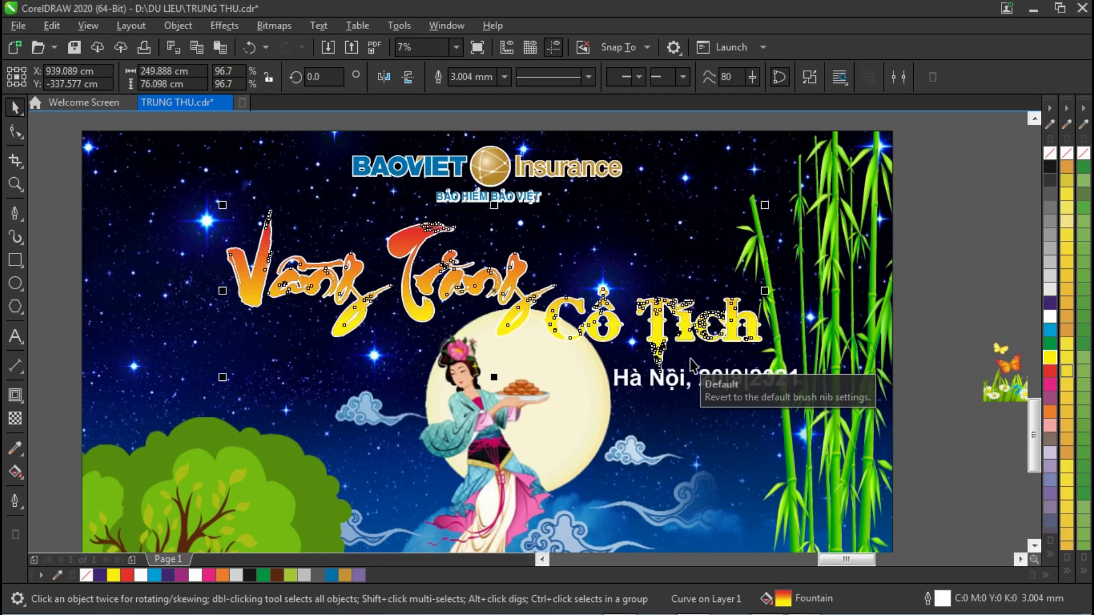
click(898, 306)
Move the moon, fairy and surrounding clouds together slightly down beneath the title.
key(z)
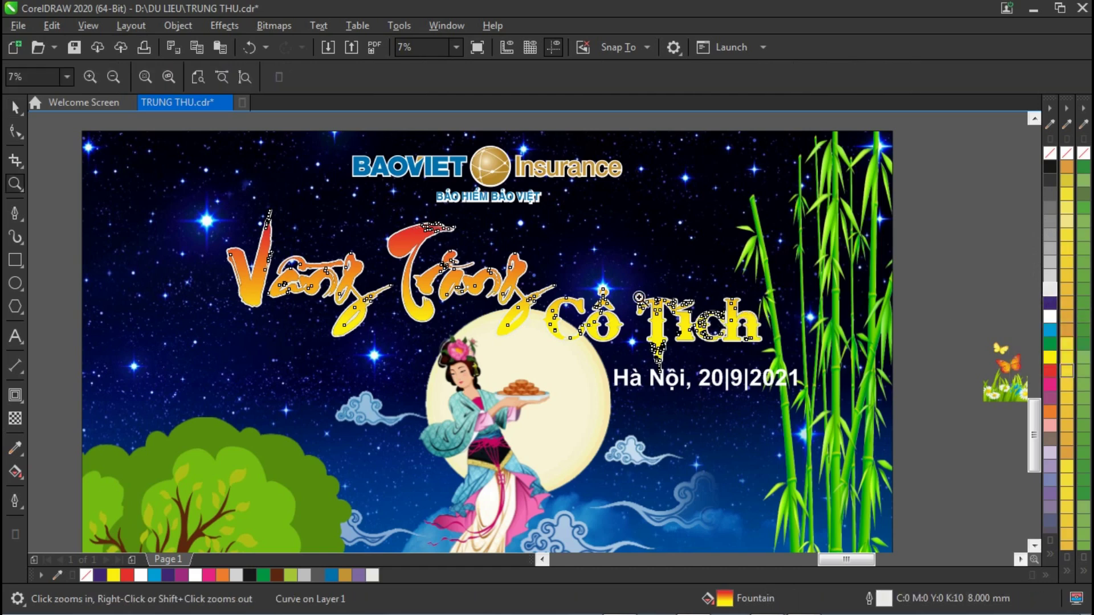
right_click(804, 334)
mouse_move(231, 190)
mouse_down()
mouse_move(806, 371)
mouse_move(806, 446)
mouse_up()
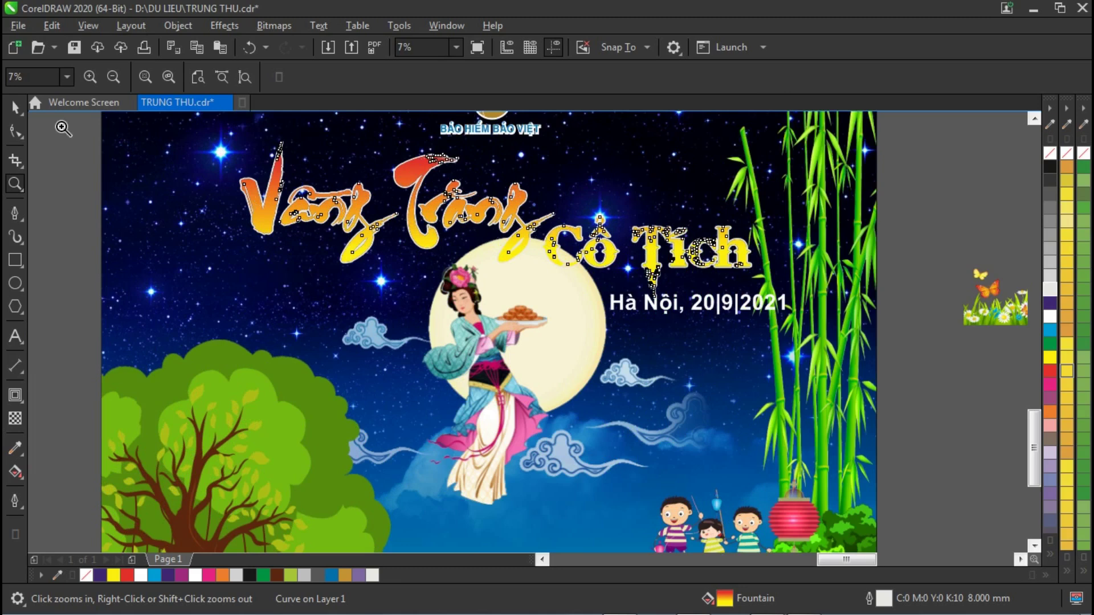
click(15, 107)
click(487, 320)
drag(487, 319, 491, 337)
Change the end colour of the title's fountain fill to blue and extend the gradient slightly downwards.
click(706, 250)
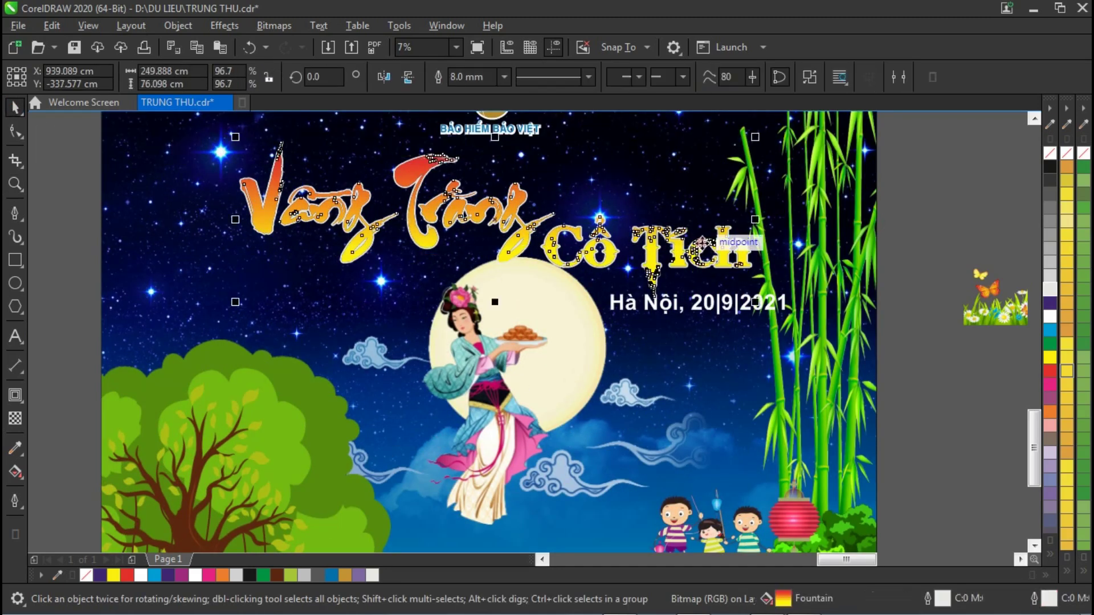
click(15, 472)
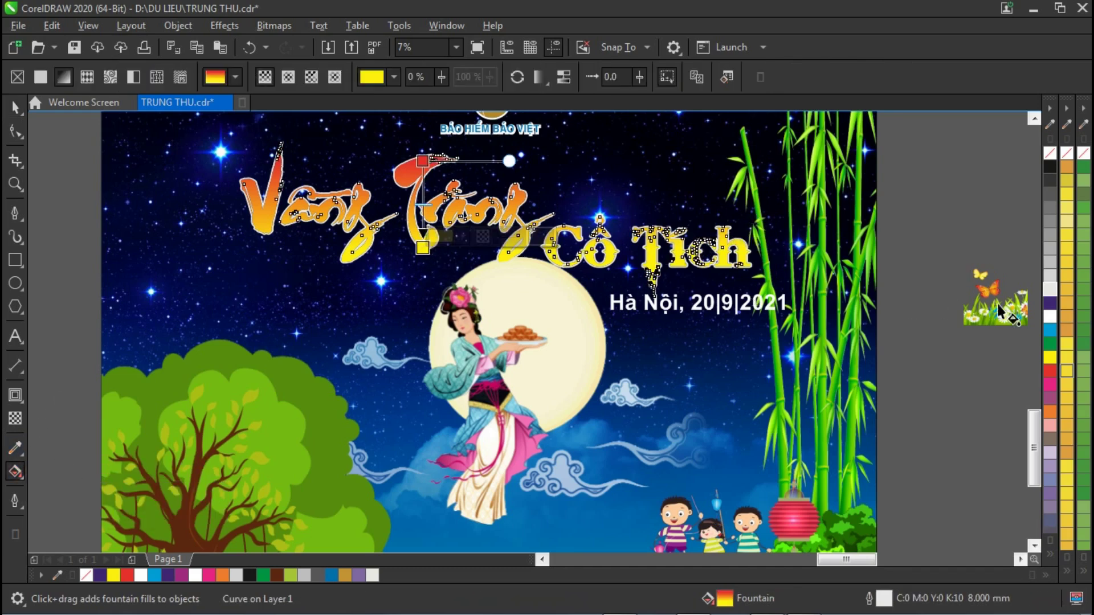
click(1049, 302)
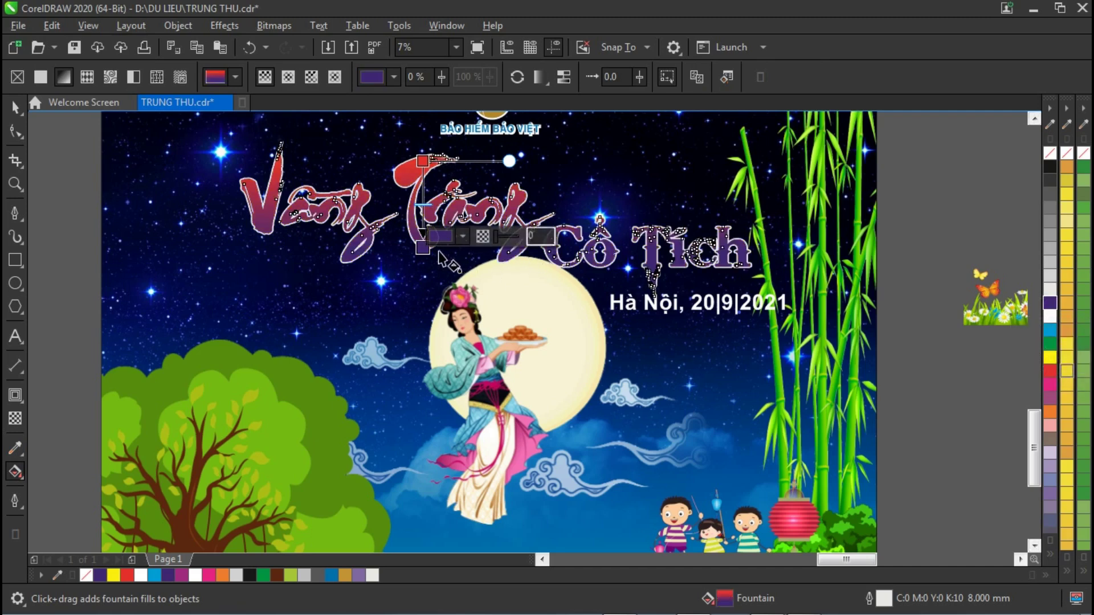
drag(422, 246, 422, 263)
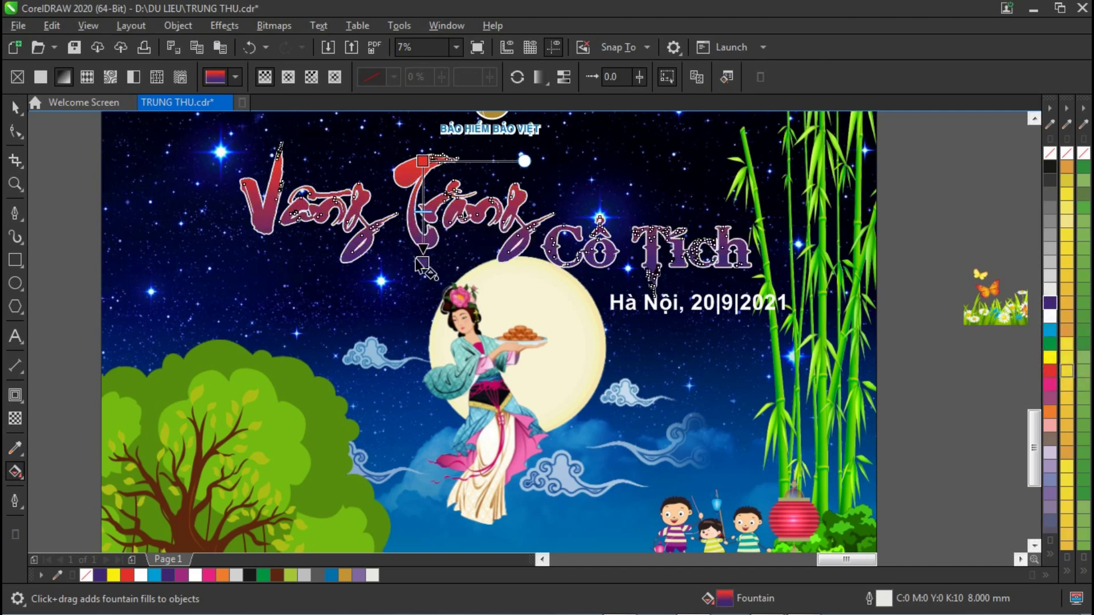
click(15, 107)
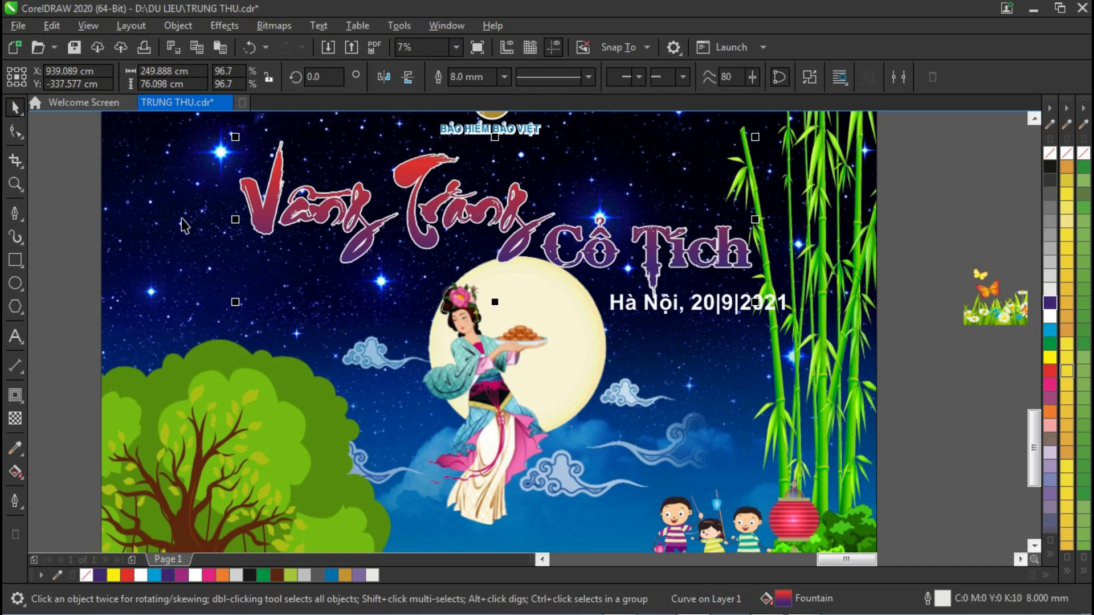
Replace the title's fountain fill with a uniform yellow fill.
key(z)
right_click(544, 267)
drag(261, 147, 760, 372)
click(16, 107)
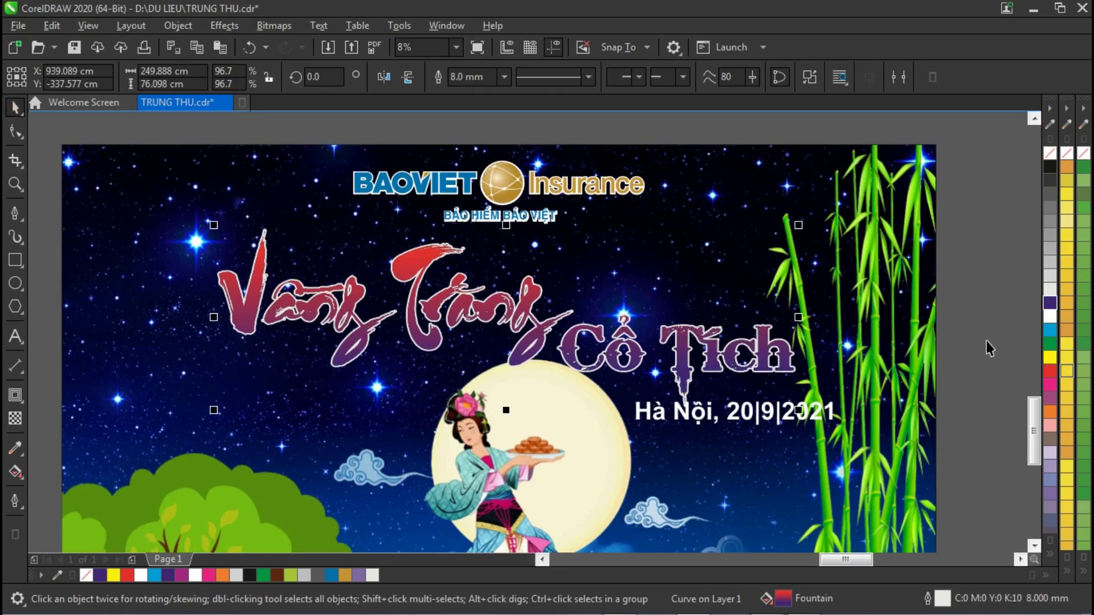
click(1048, 359)
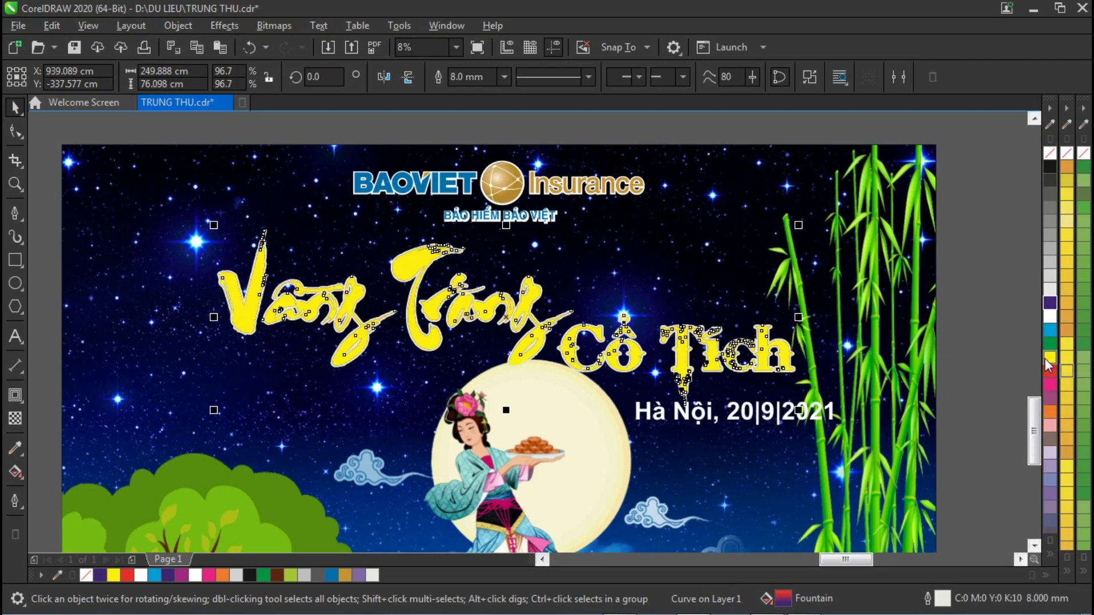
Change the title's fill to white and its outline colour to red.
right_click(1050, 305)
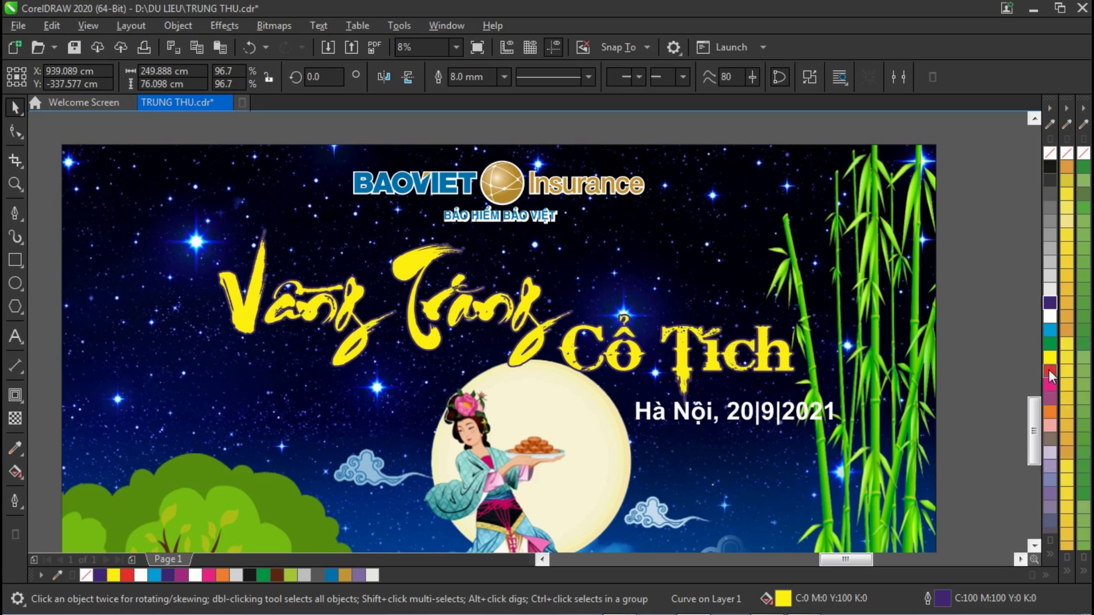
click(1050, 372)
right_click(1050, 358)
click(1050, 316)
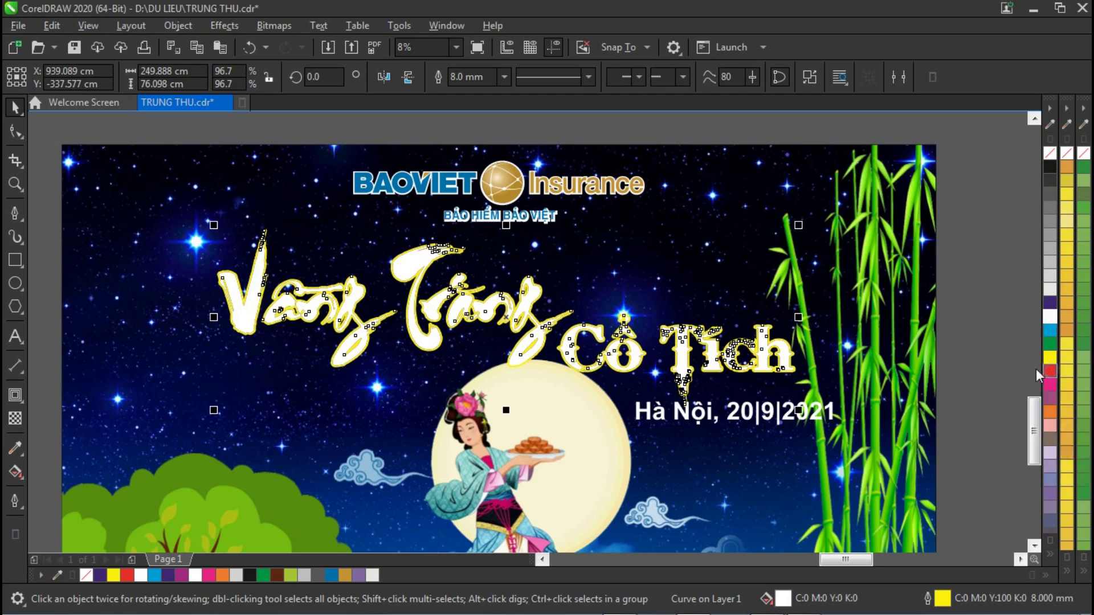
right_click(1049, 371)
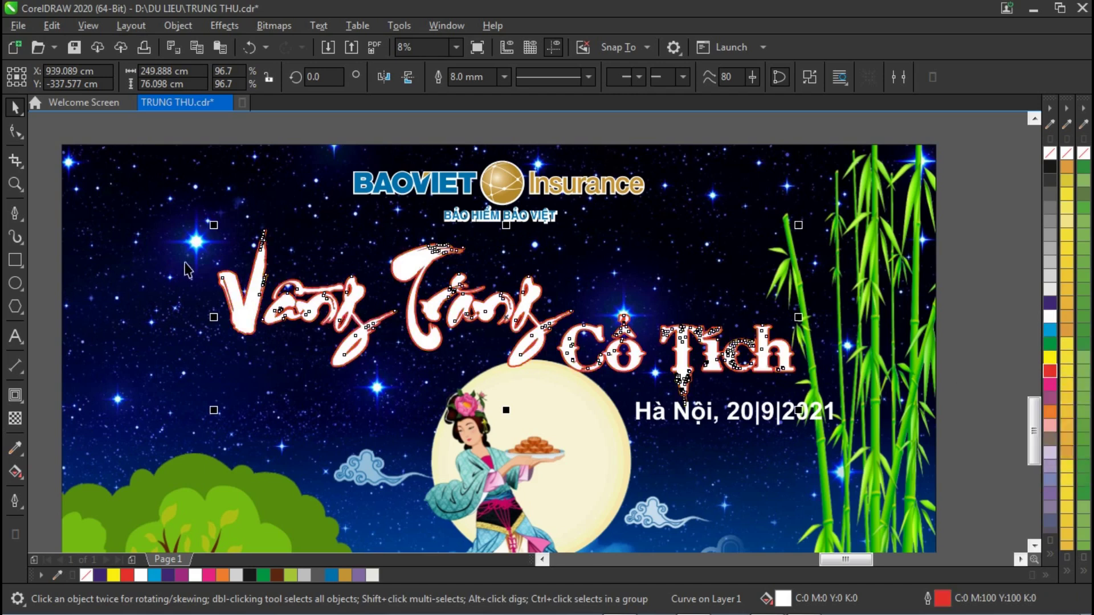
click(40, 215)
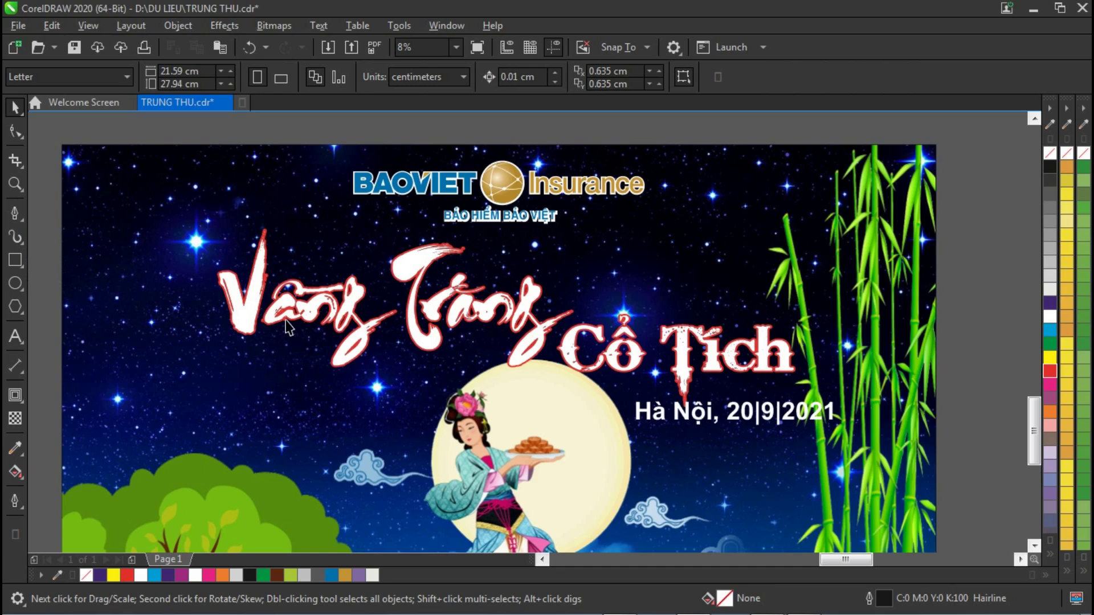
Open the background rectangle's PowerClip contents for editing and select the starry night sky image.
key(z)
right_click(564, 374)
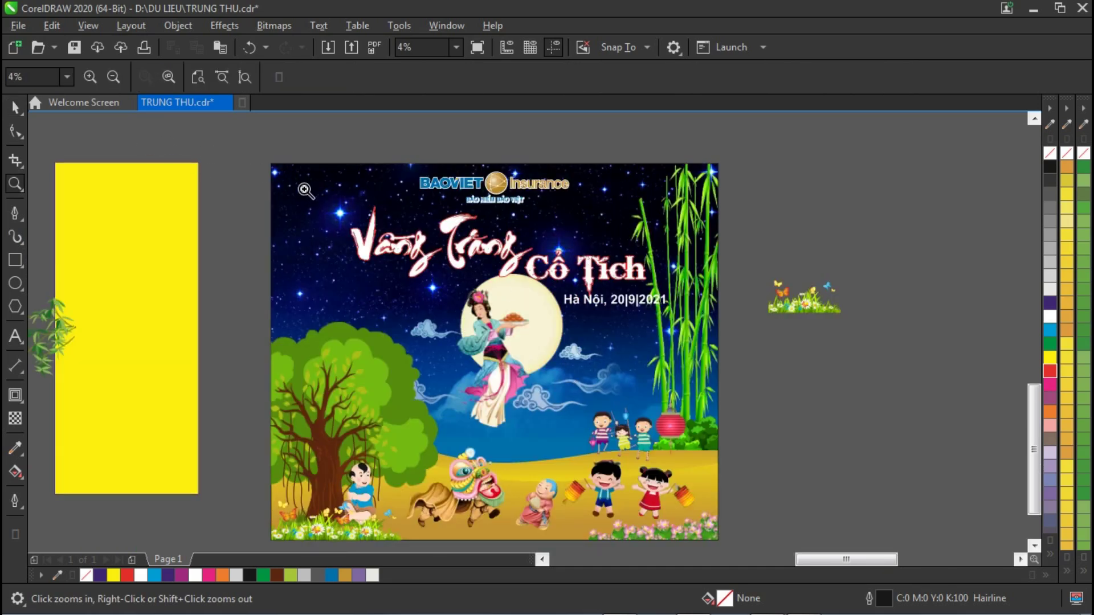
drag(228, 146, 820, 499)
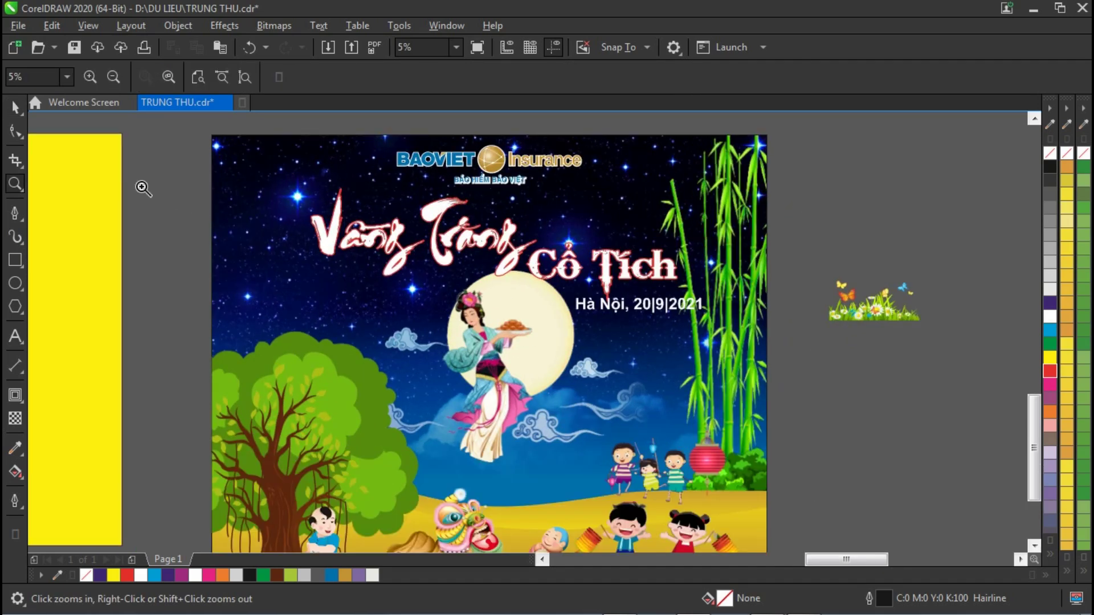
click(15, 109)
click(525, 381)
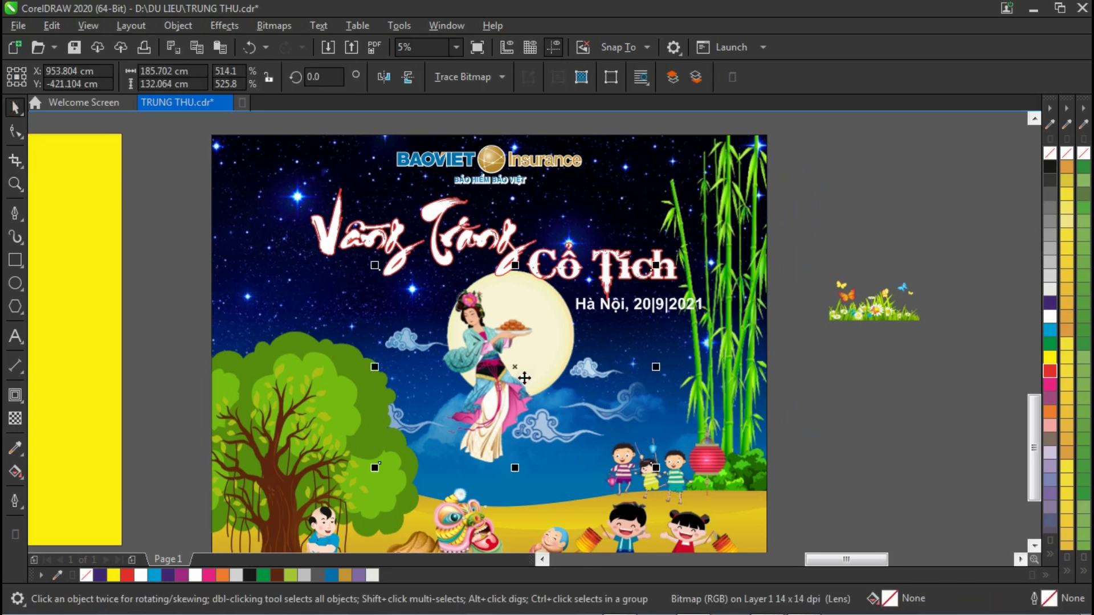
double_click(605, 185)
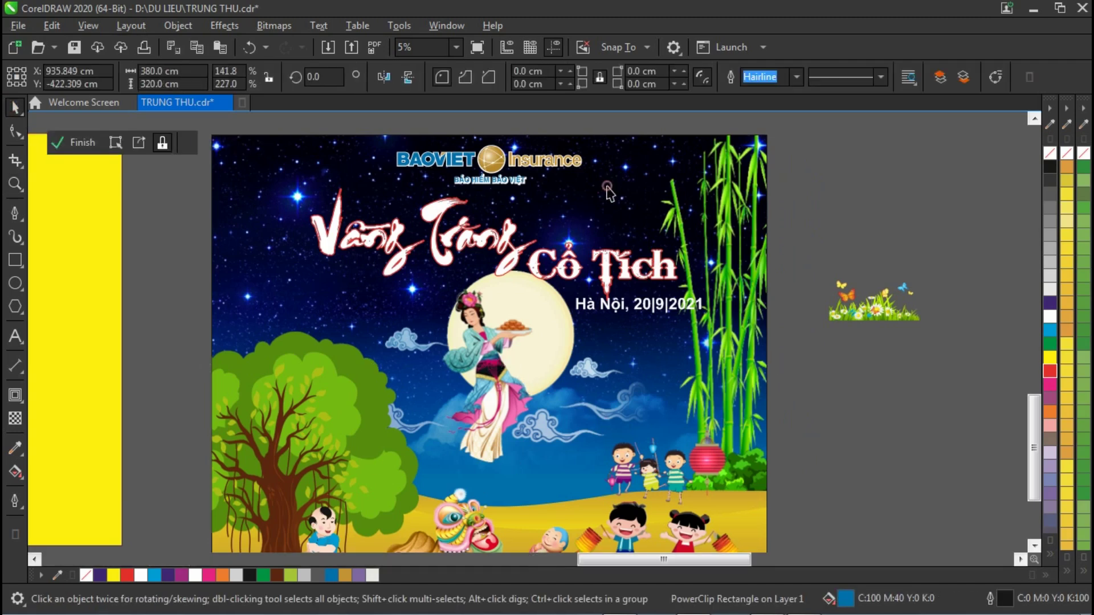
click(128, 306)
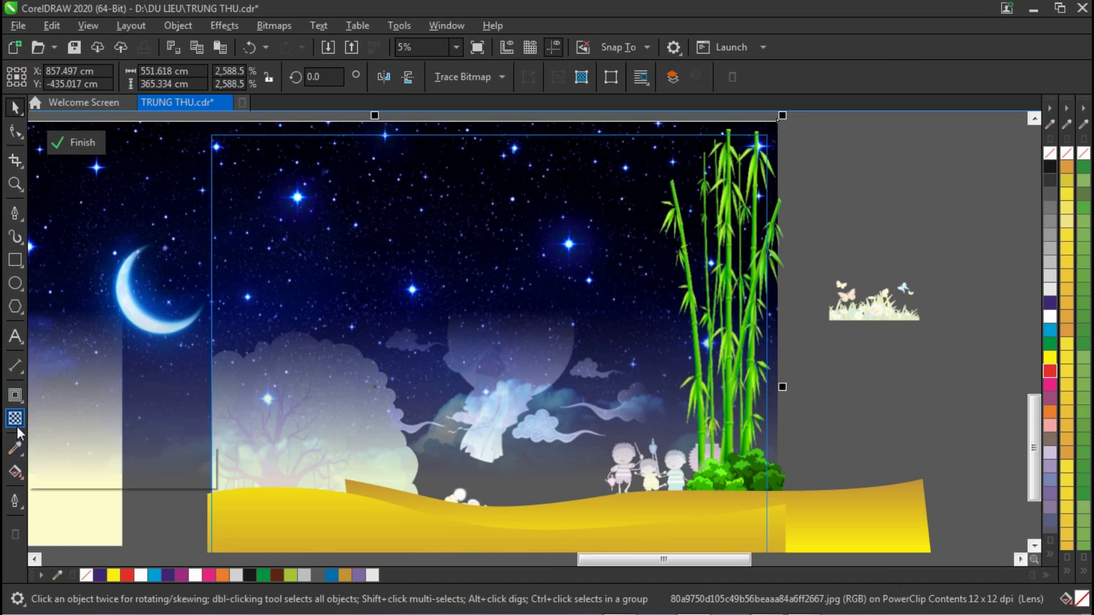
Move both ends of the night sky's linear transparency upwards so it fades out higher, and finish editing the PowerClip.
click(16, 418)
drag(514, 308, 514, 245)
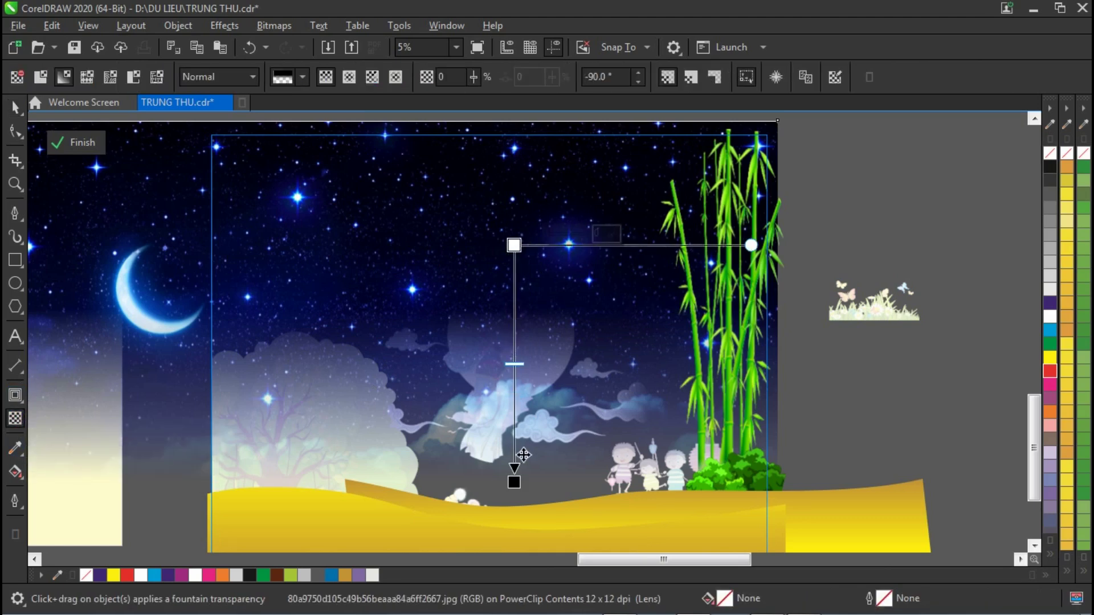
drag(513, 481, 514, 427)
drag(514, 245, 514, 183)
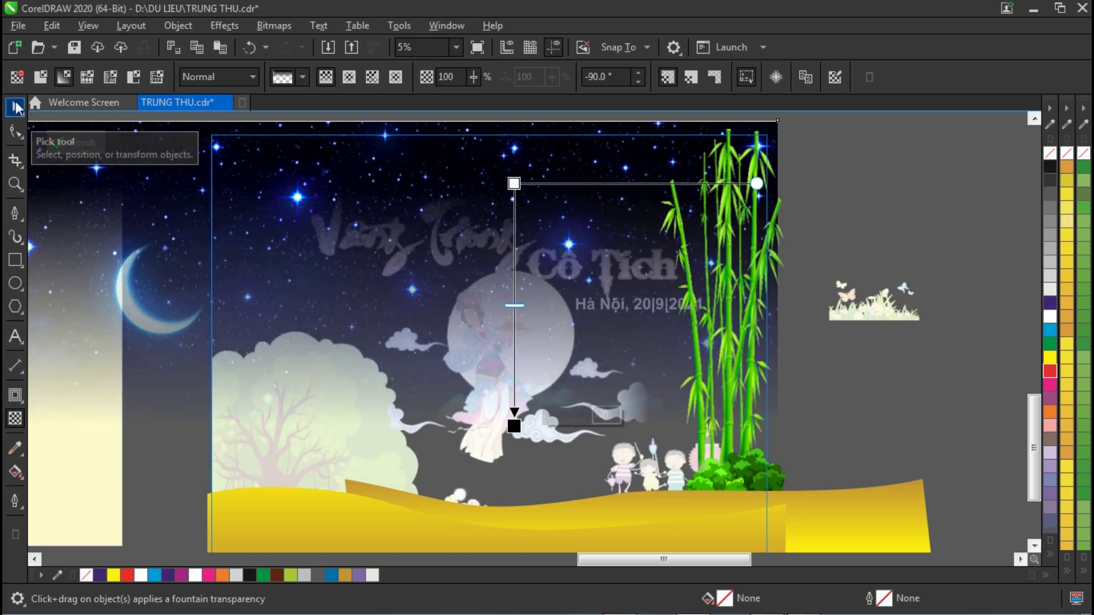
click(15, 107)
ctrl+click(976, 312)
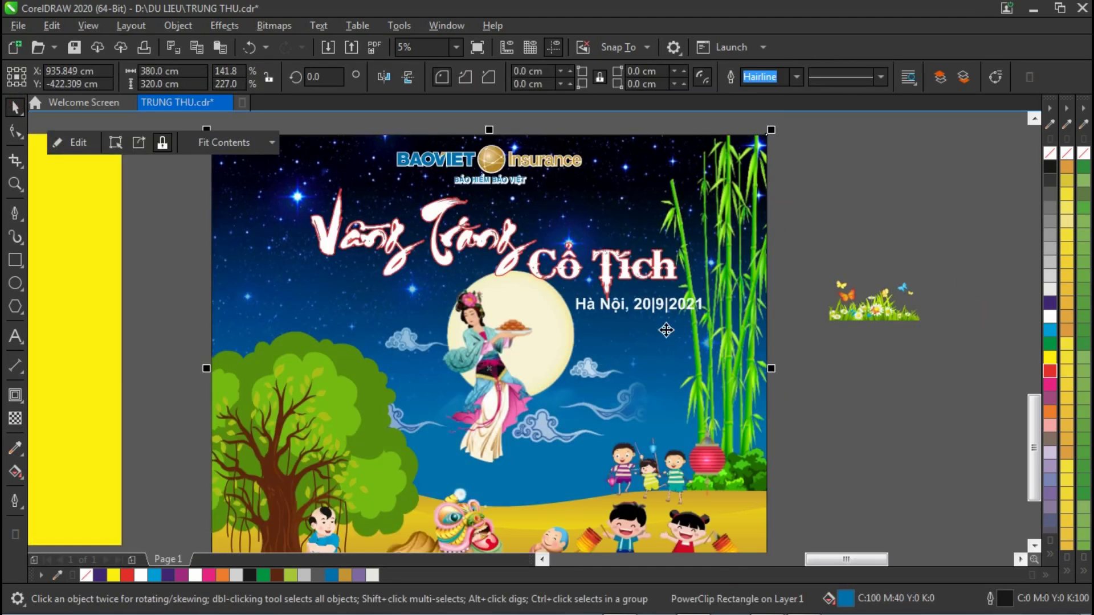
Examine the whole poster and the lion dancers, monk and children along its lower edge.
key(z)
right_click(607, 390)
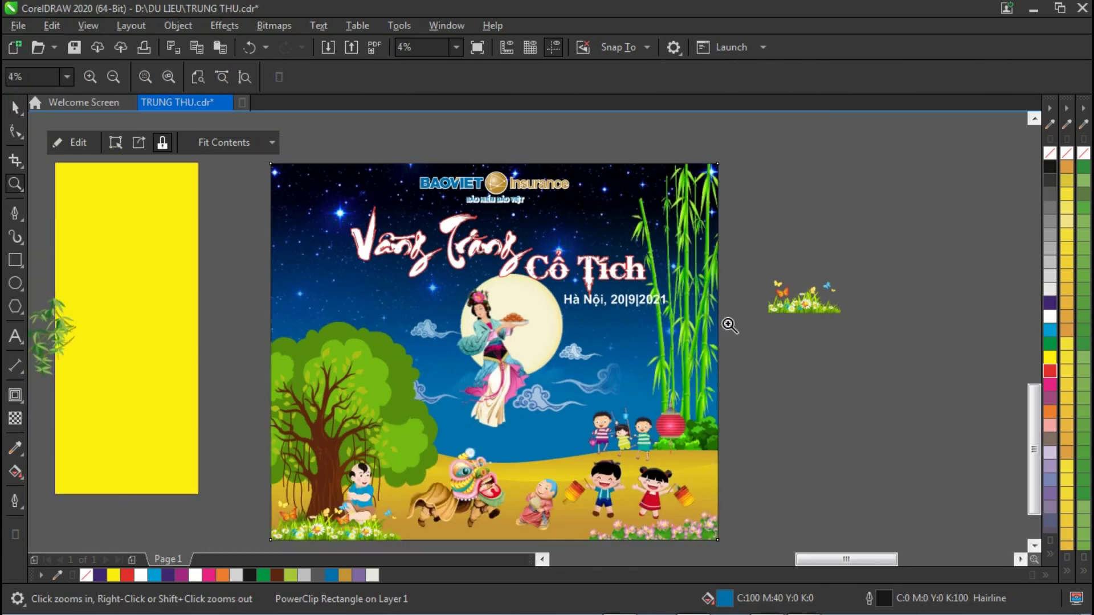
right_click(813, 367)
drag(198, 408, 459, 512)
drag(220, 271, 775, 433)
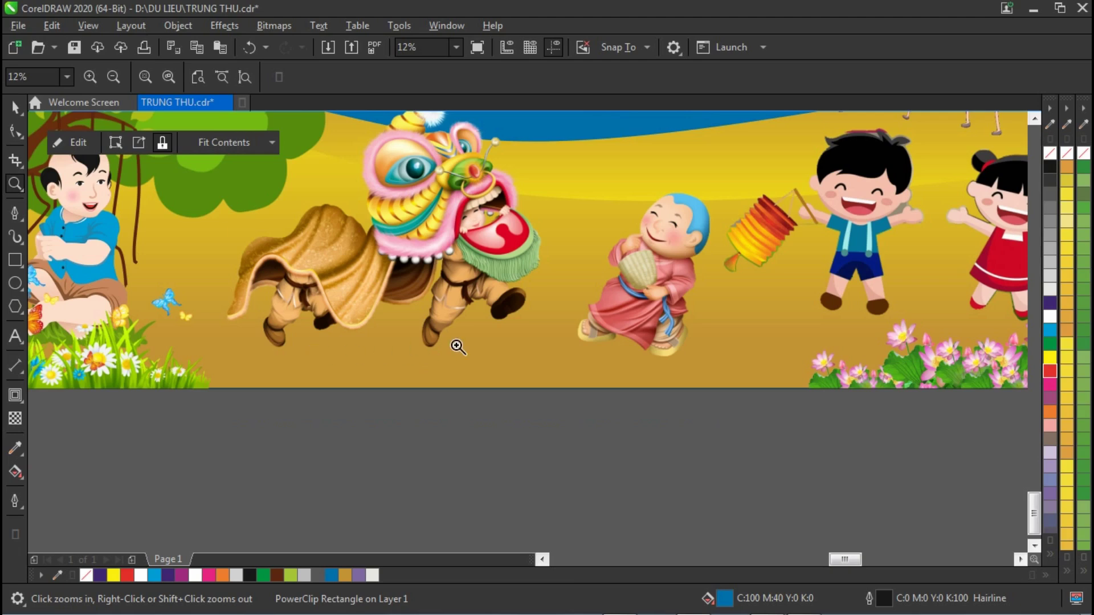
right_click(539, 297)
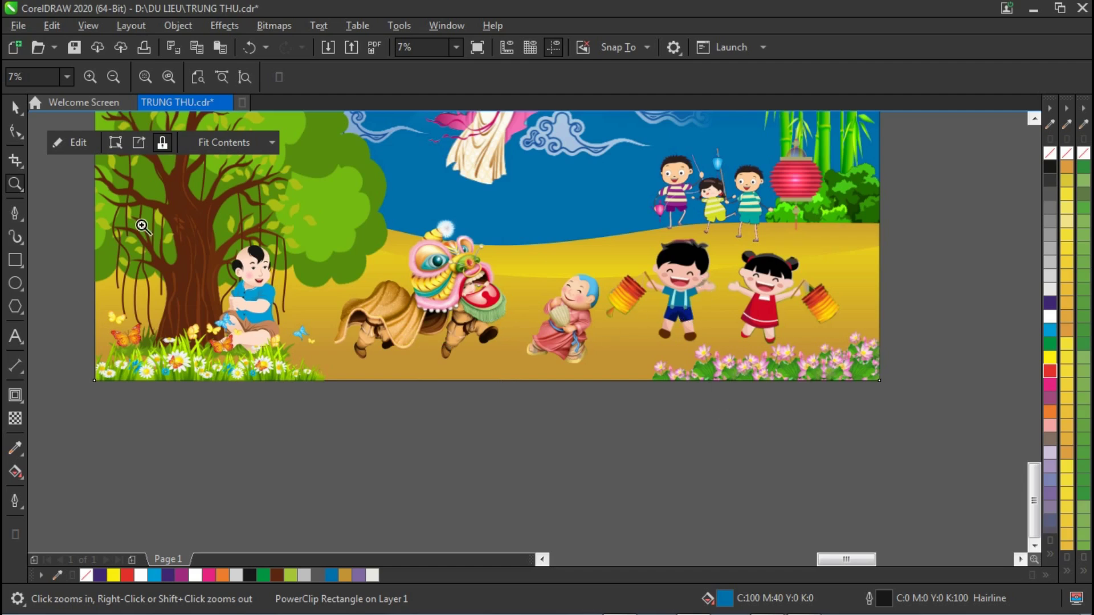
drag(180, 266, 727, 449)
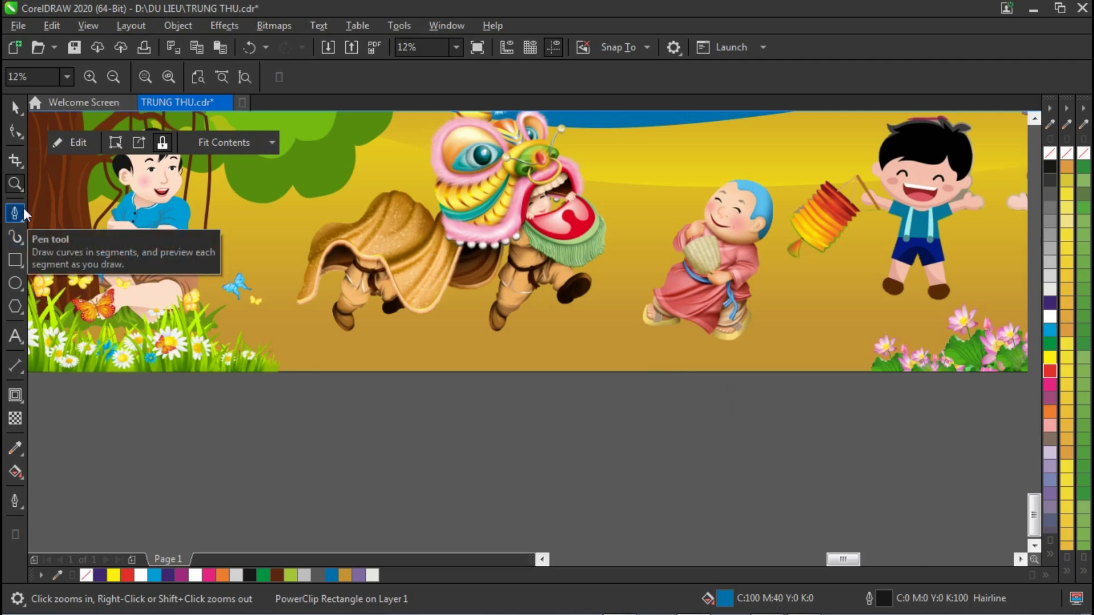
click(18, 212)
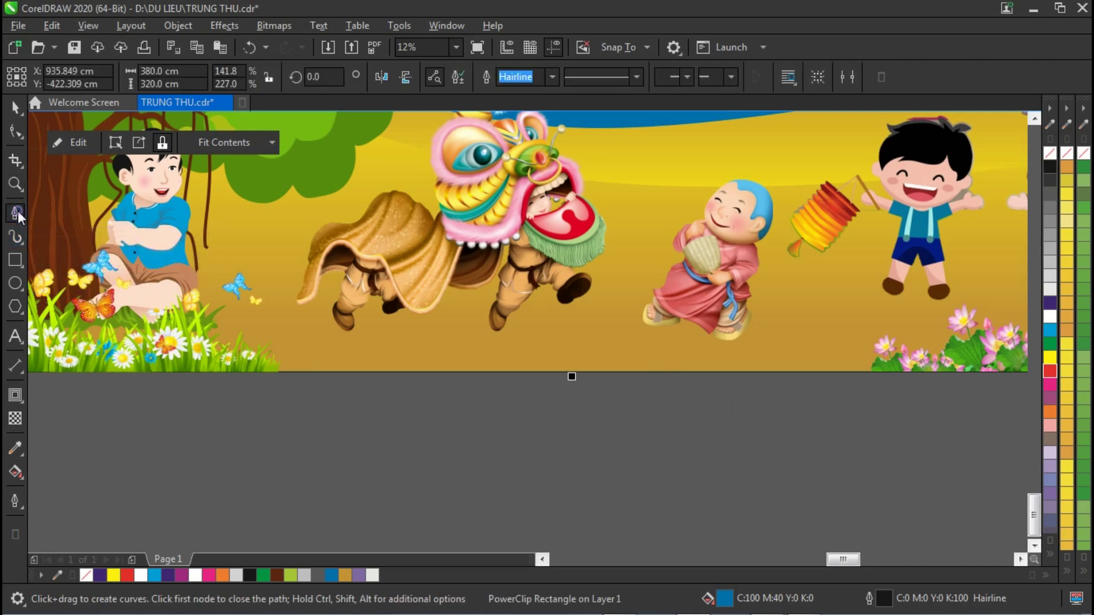
right_click(19, 212)
click(15, 134)
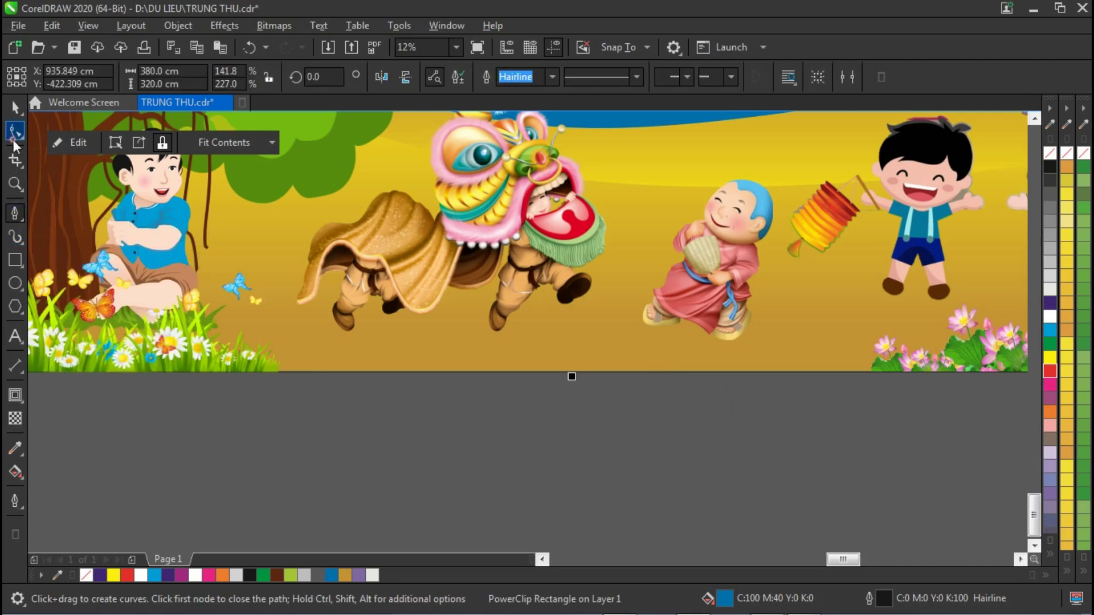
click(17, 220)
click(15, 107)
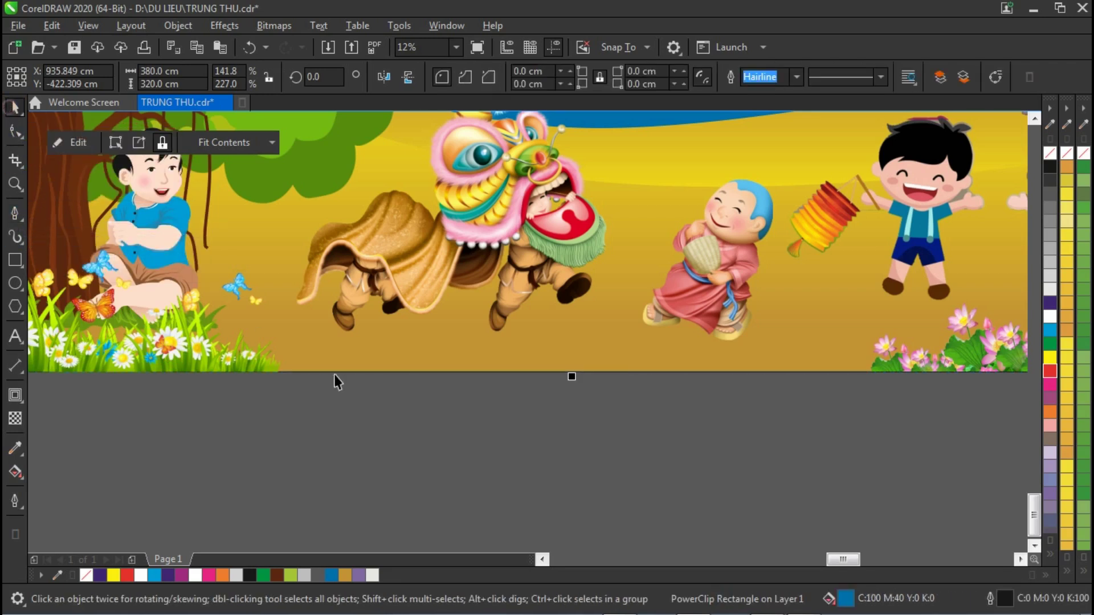
Add a perspective drop shadow to the lion dance and monk bitmap, cast from its base downwards and to the left.
click(545, 278)
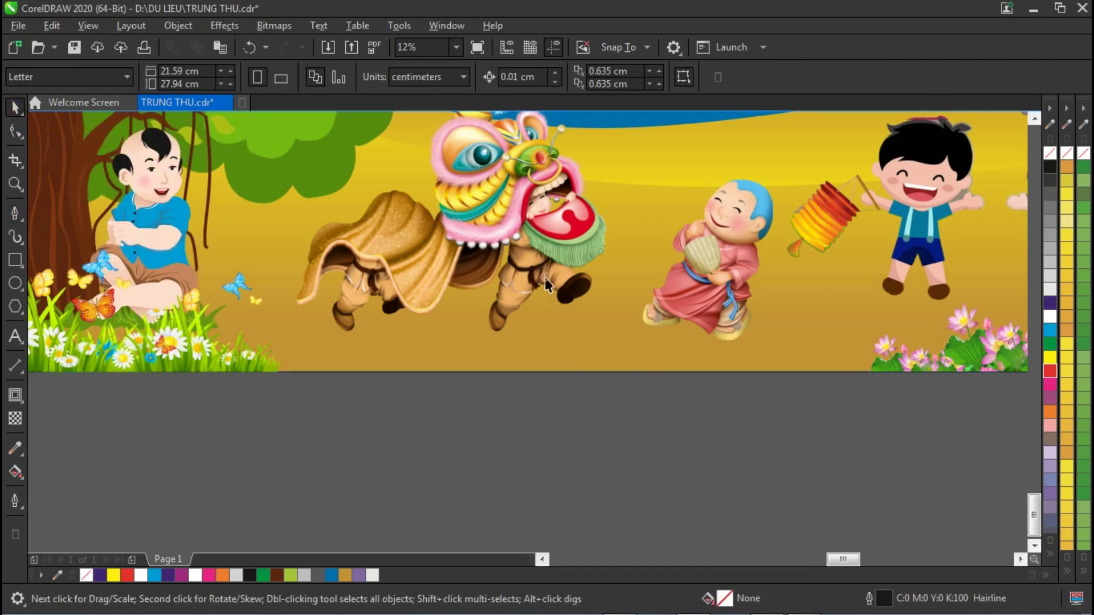
click(22, 401)
click(48, 393)
drag(534, 217, 489, 356)
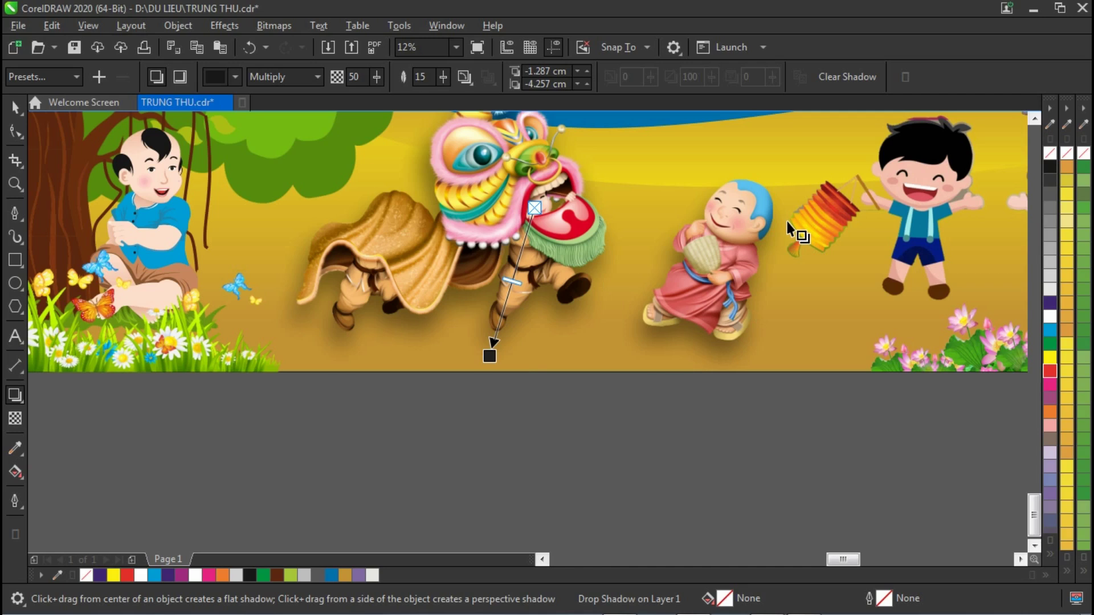
click(830, 79)
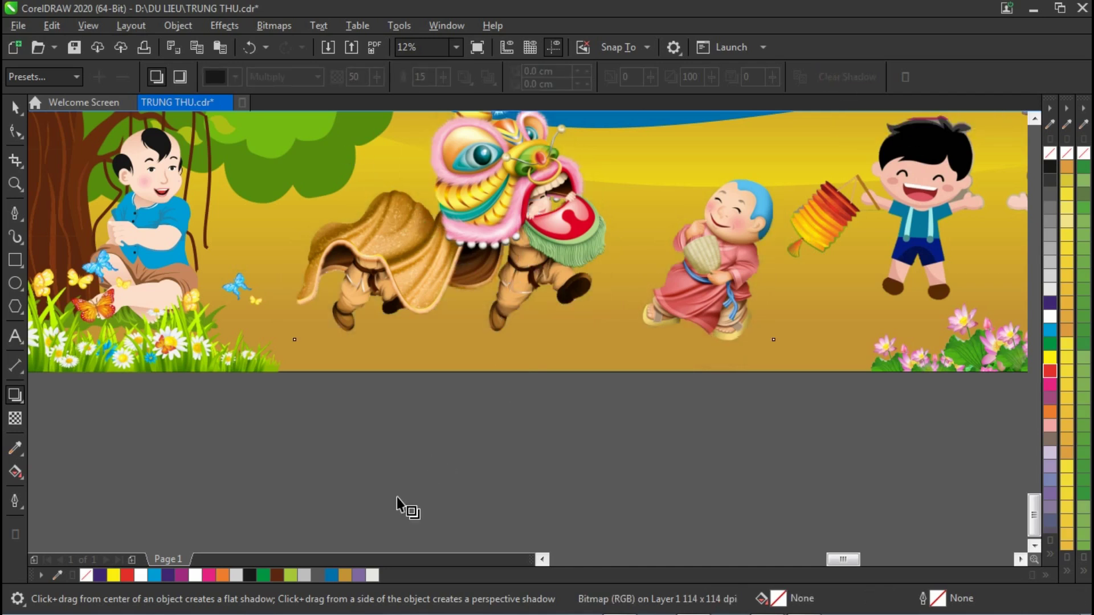
drag(498, 336, 404, 479)
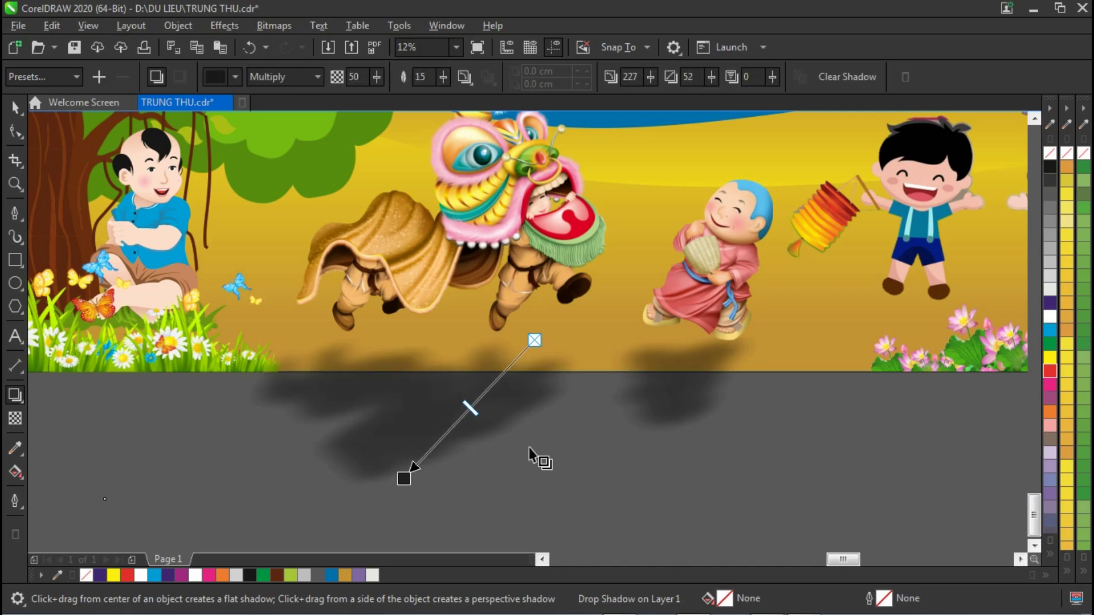
Break the drop shadow apart from the lion dance bitmap, flatten it to about 48 cm high and raise it beneath the figures' feet.
key(space)
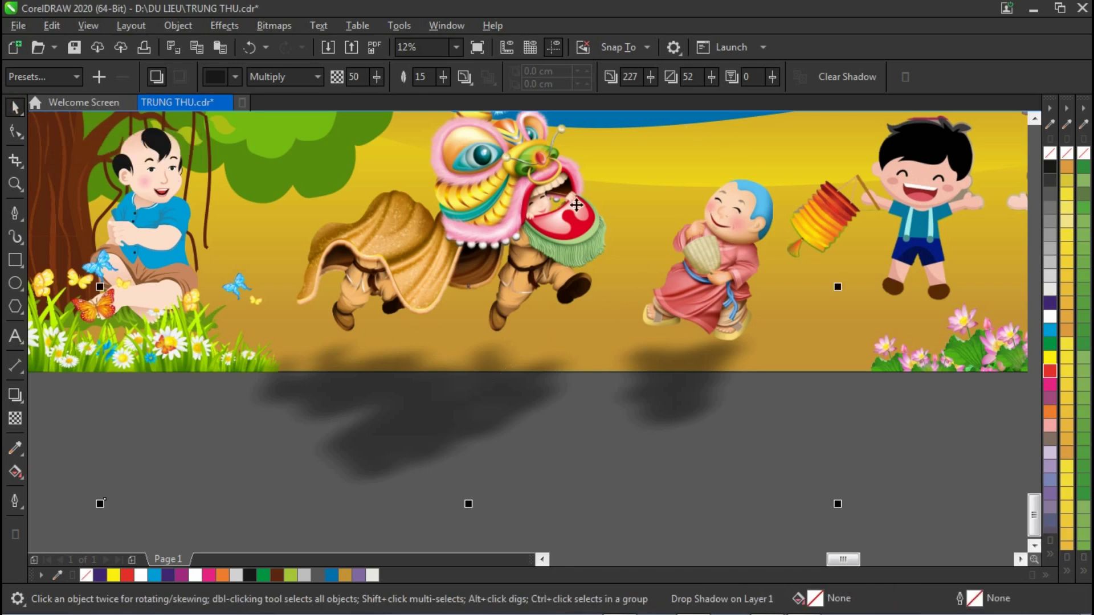
click(177, 28)
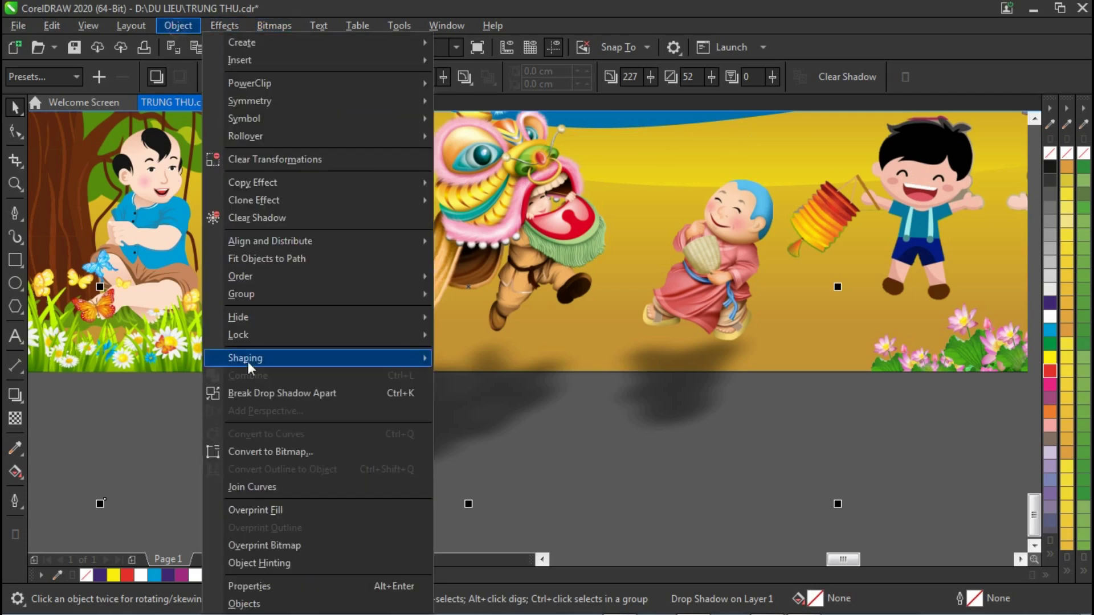
click(272, 399)
click(421, 455)
drag(433, 441, 449, 382)
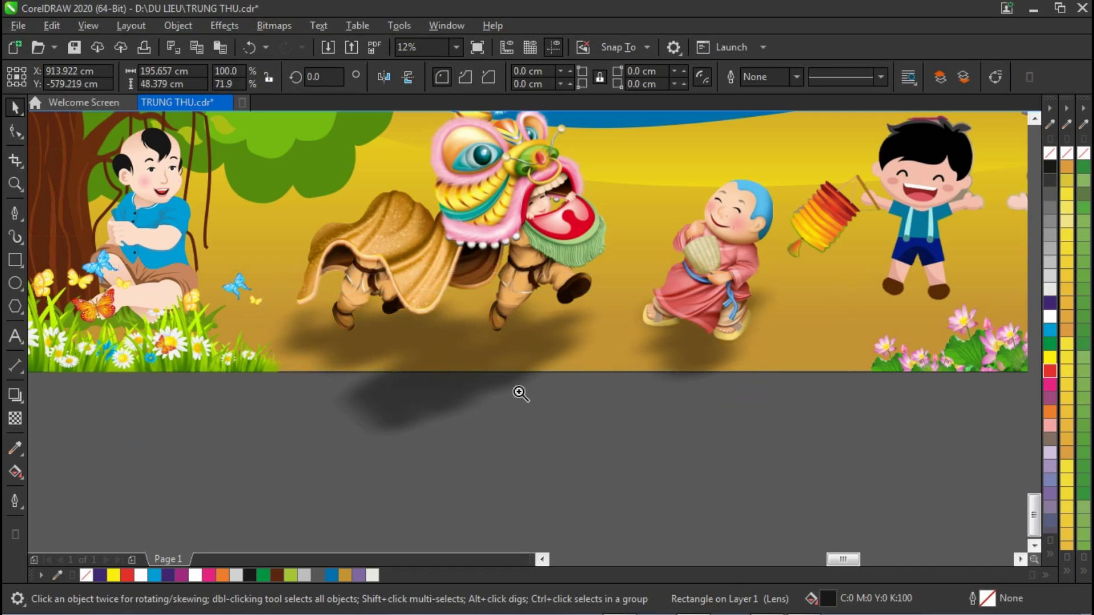
Shrink the separated shadow to about 177 cm wide and 25 cm high so it stays inside the poster's lower edge.
key(z)
right_click(486, 405)
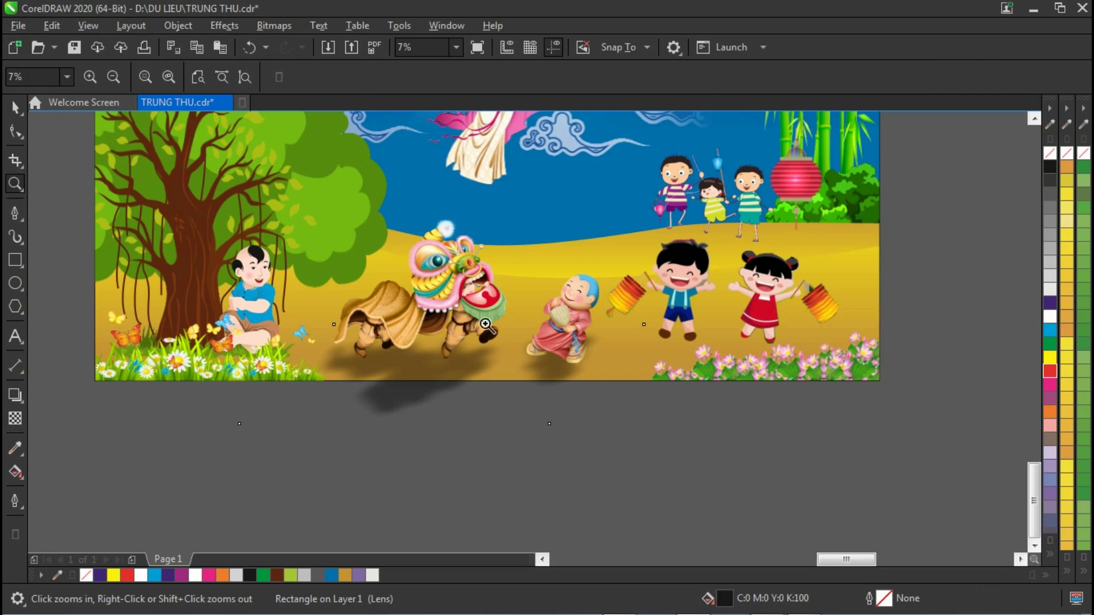
right_click(490, 358)
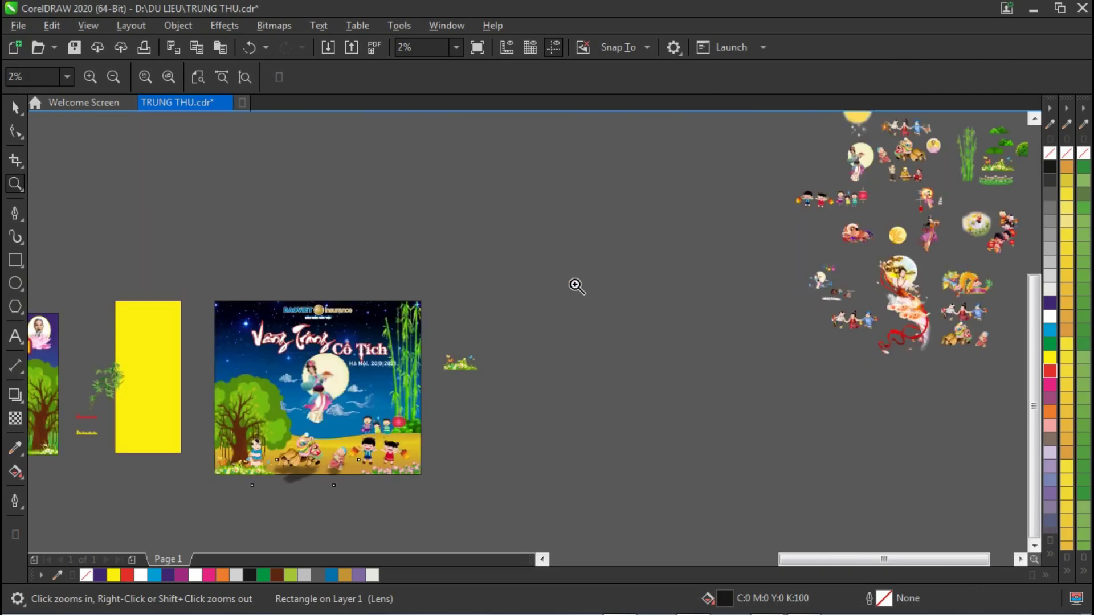
drag(188, 289, 515, 494)
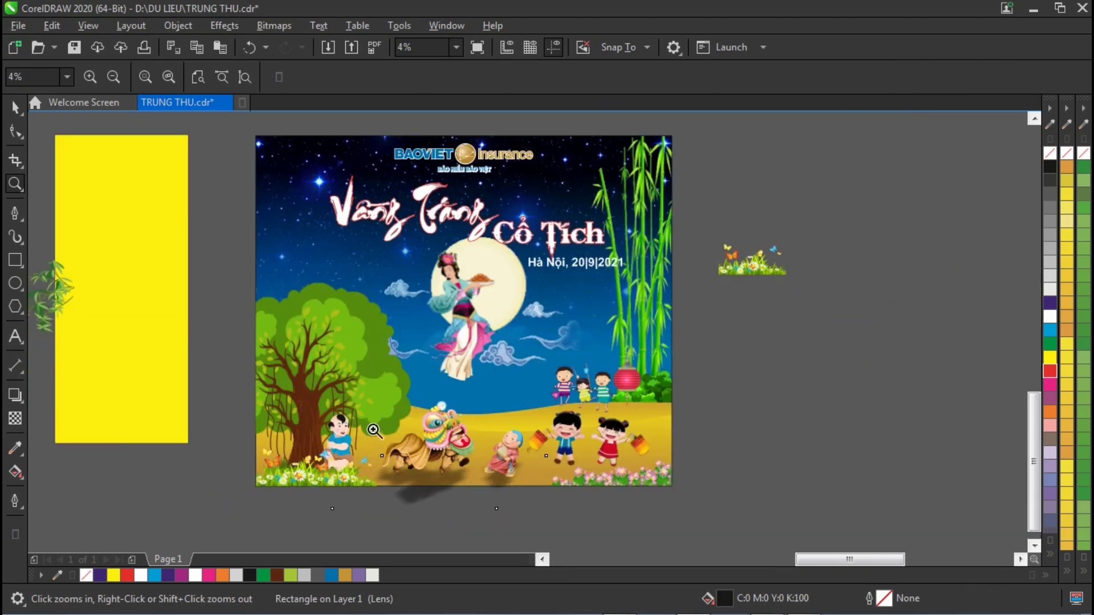
drag(234, 390, 672, 543)
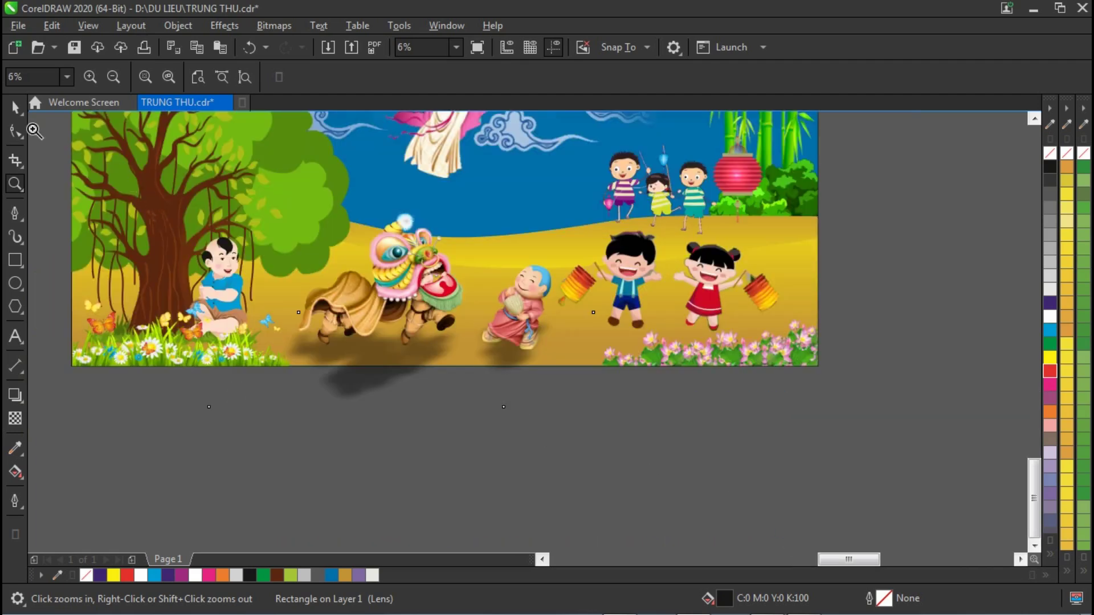
click(15, 107)
drag(207, 406, 241, 406)
drag(420, 357, 409, 359)
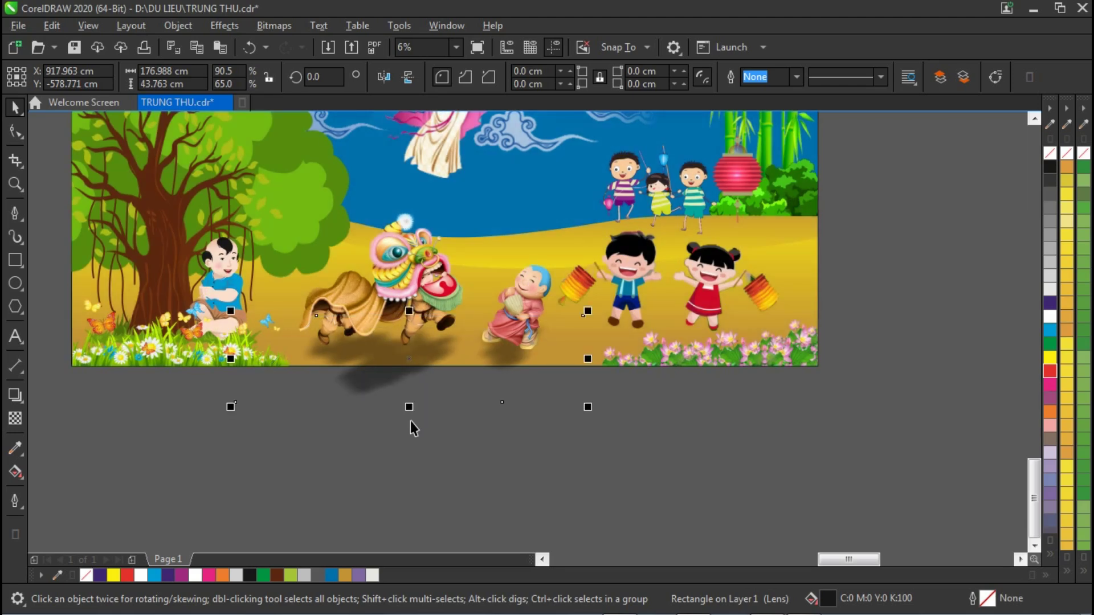
drag(409, 406, 450, 371)
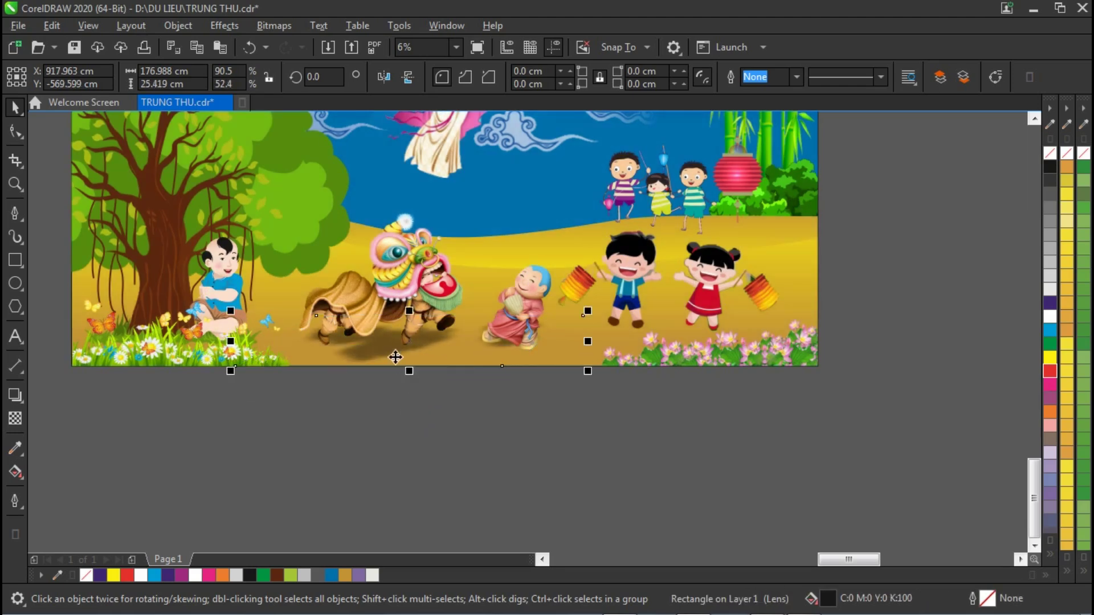
Move the lion dance and monk bitmap slightly up and stretch its shadow to about 35 cm high beneath the feet.
mouse_move(388, 351)
mouse_down()
mouse_move(391, 366)
mouse_move(388, 340)
mouse_up()
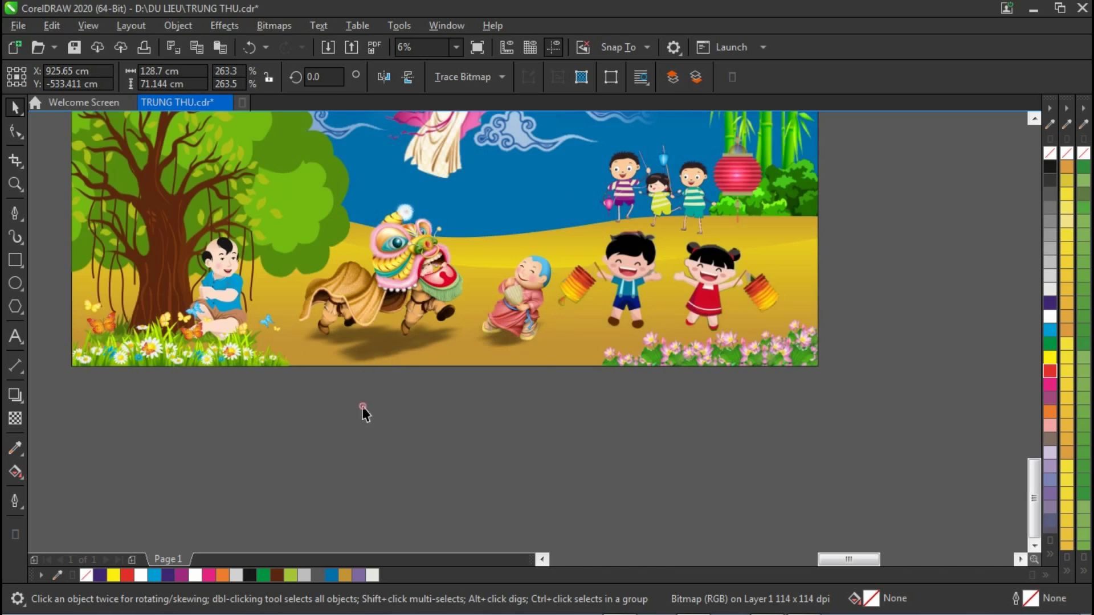
click(385, 369)
drag(409, 311, 410, 300)
drag(387, 346, 385, 357)
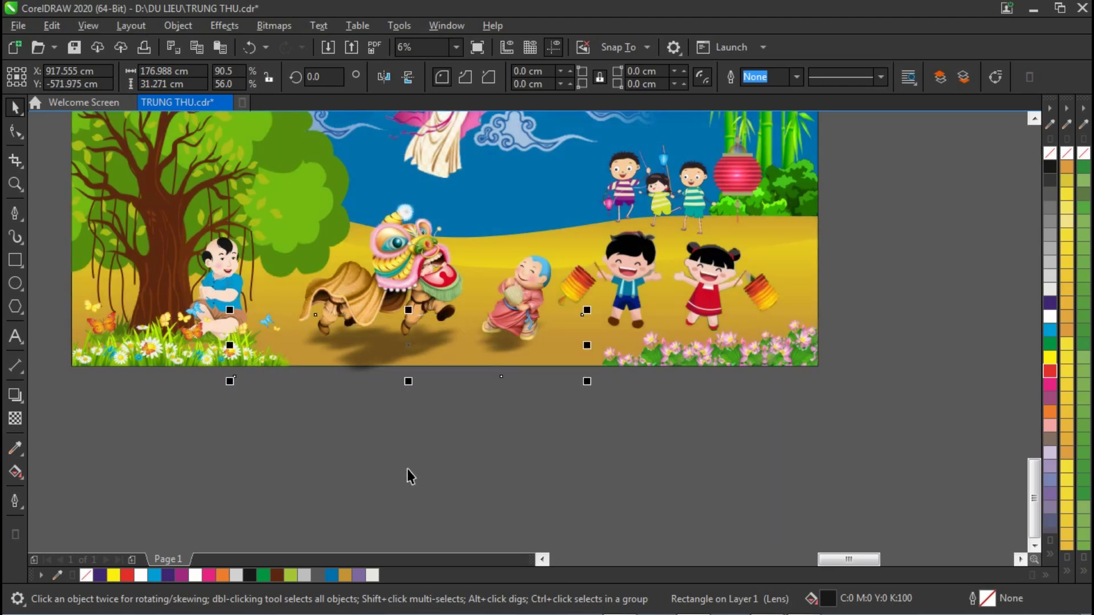
drag(409, 310, 409, 303)
drag(423, 345, 425, 349)
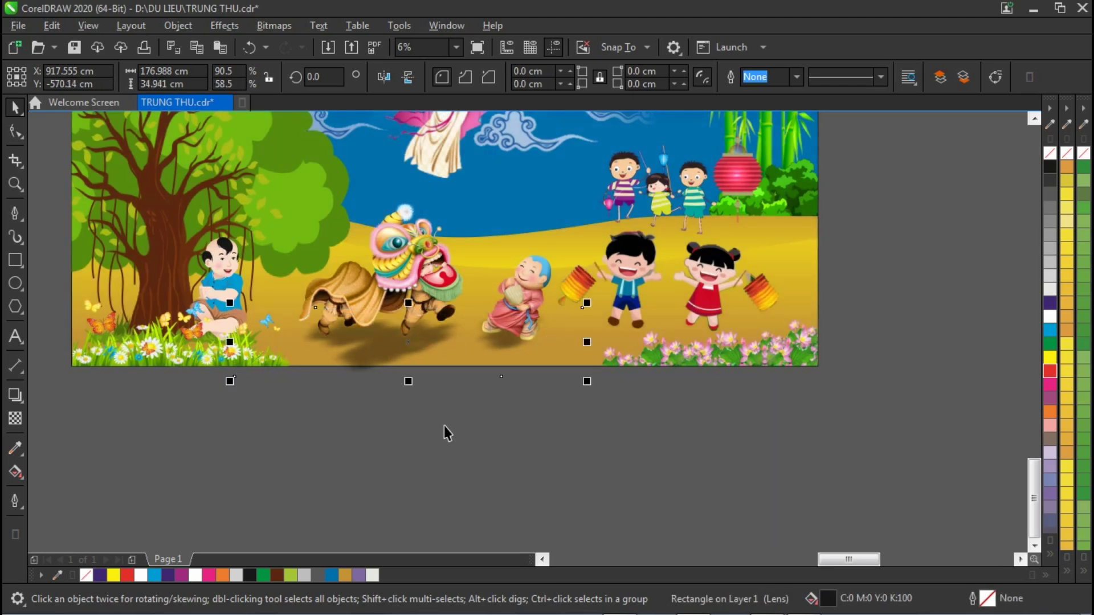
Try to fade the separated lion dance shadow with a fountain transparency.
click(15, 419)
drag(360, 381, 360, 422)
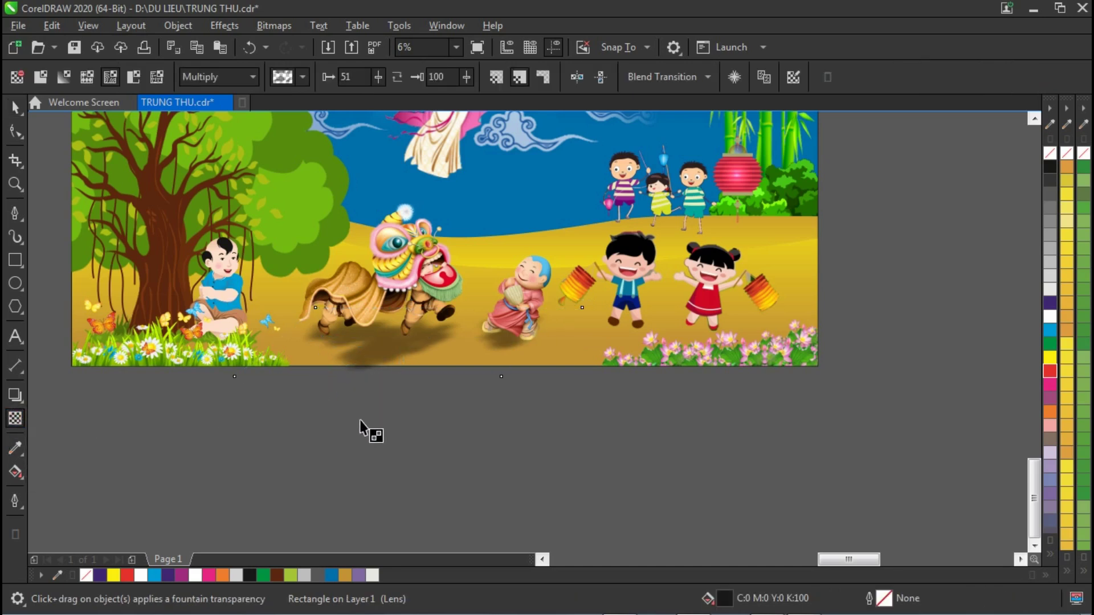
click(387, 336)
key(ctrl+z)
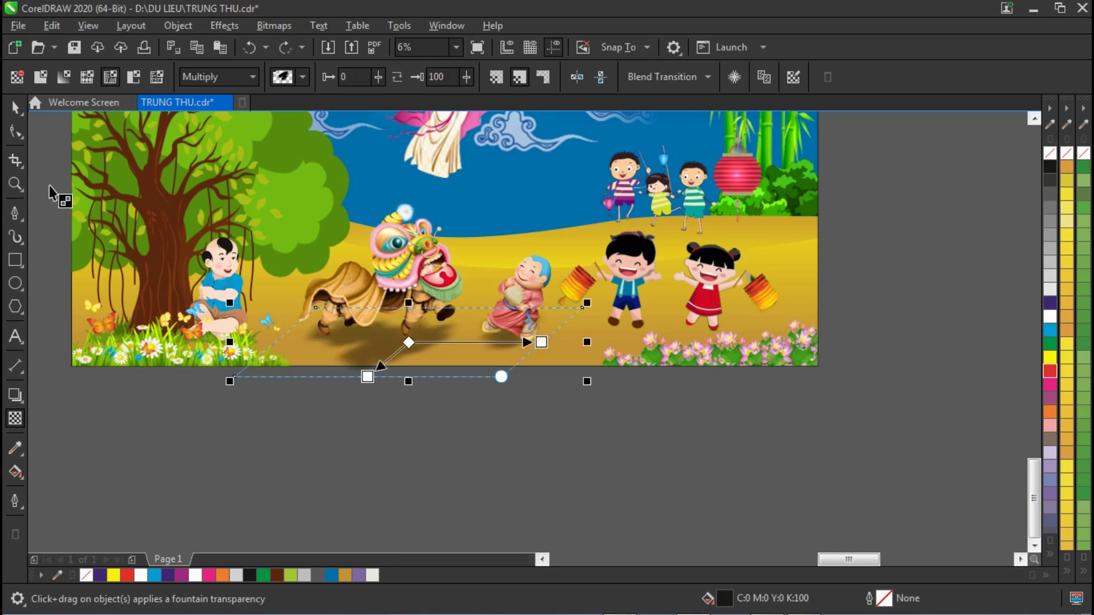
click(15, 107)
click(419, 444)
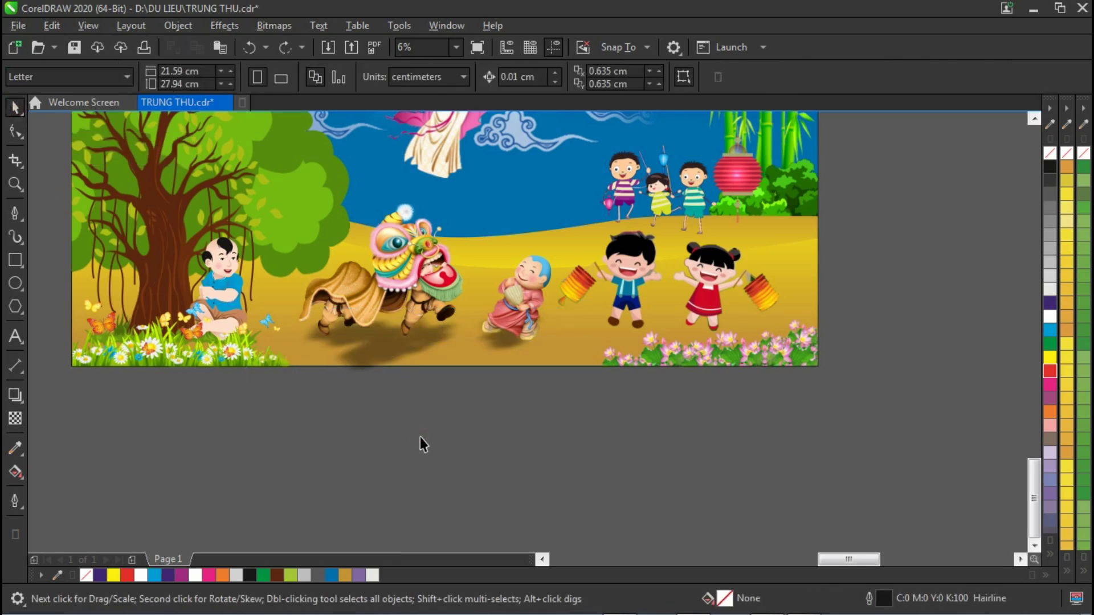
Add a perspective drop shadow to the bitmap of the two lantern children, cast from its base downwards and to the left.
click(621, 308)
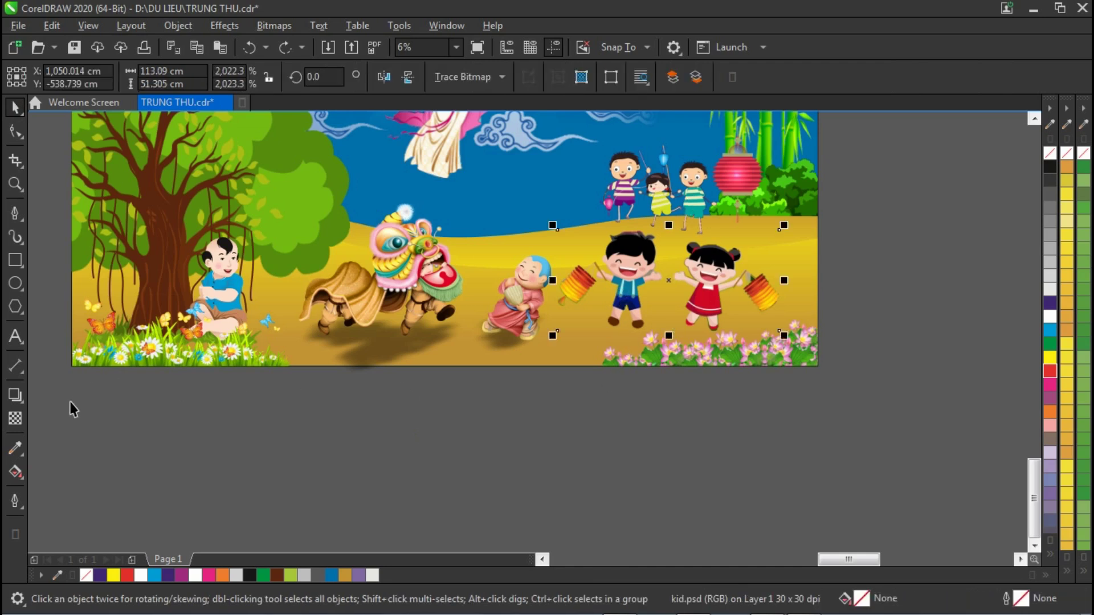
click(17, 399)
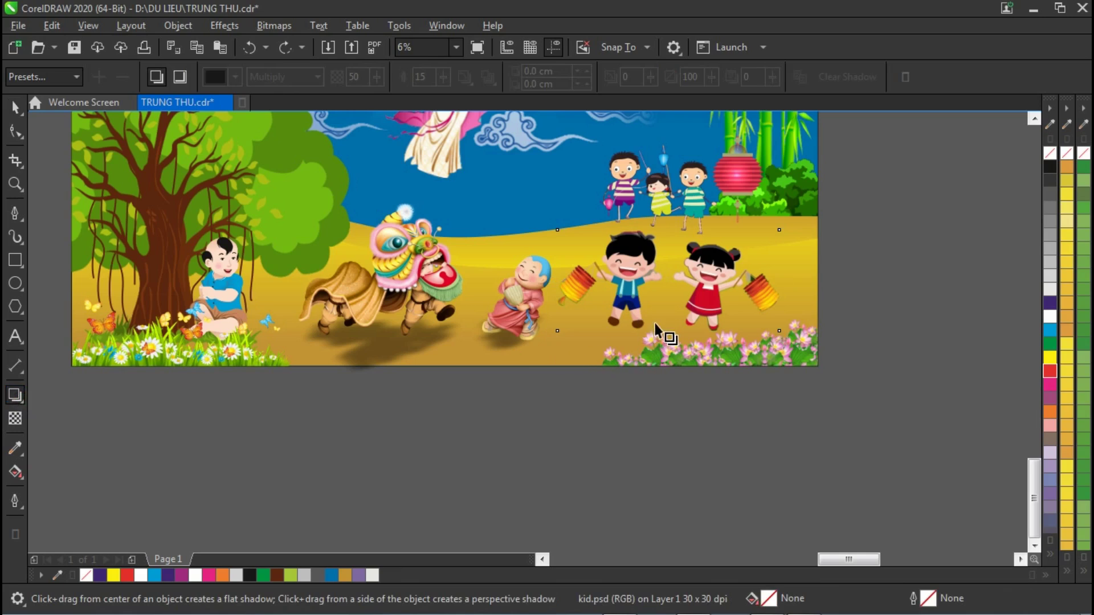
drag(638, 330, 613, 393)
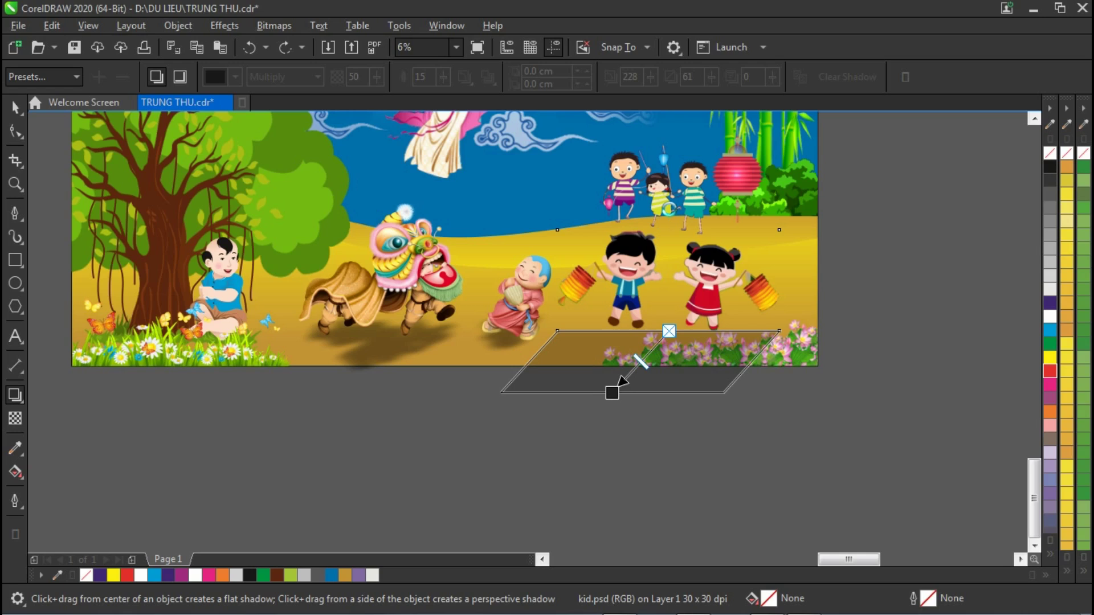
Add a perspective drop shadow to the three small children in the background, cast down and to the left, and break it apart.
click(664, 213)
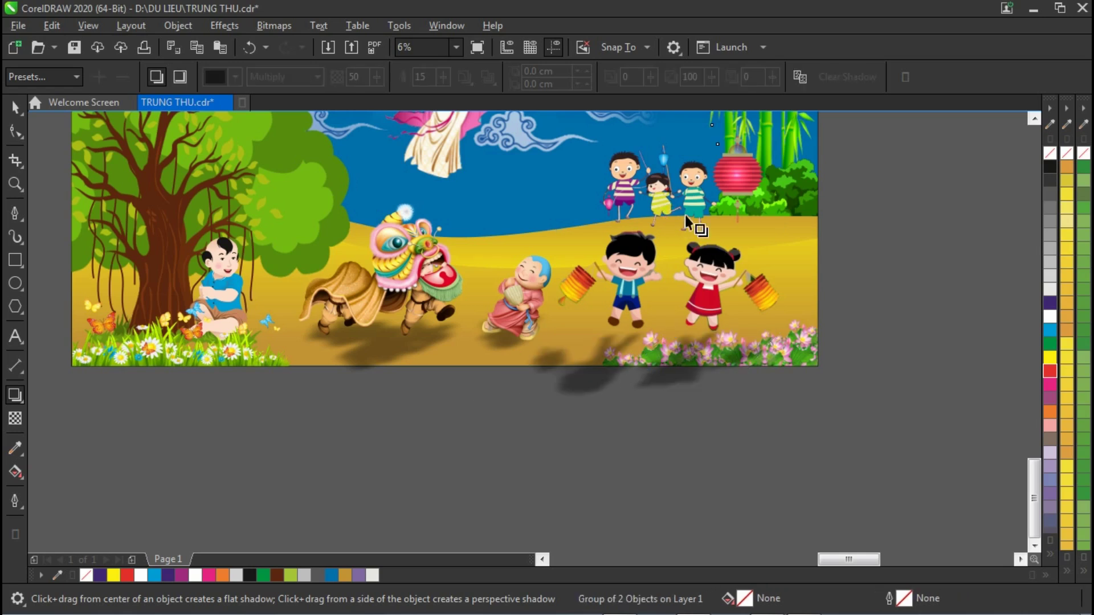
drag(655, 225, 637, 268)
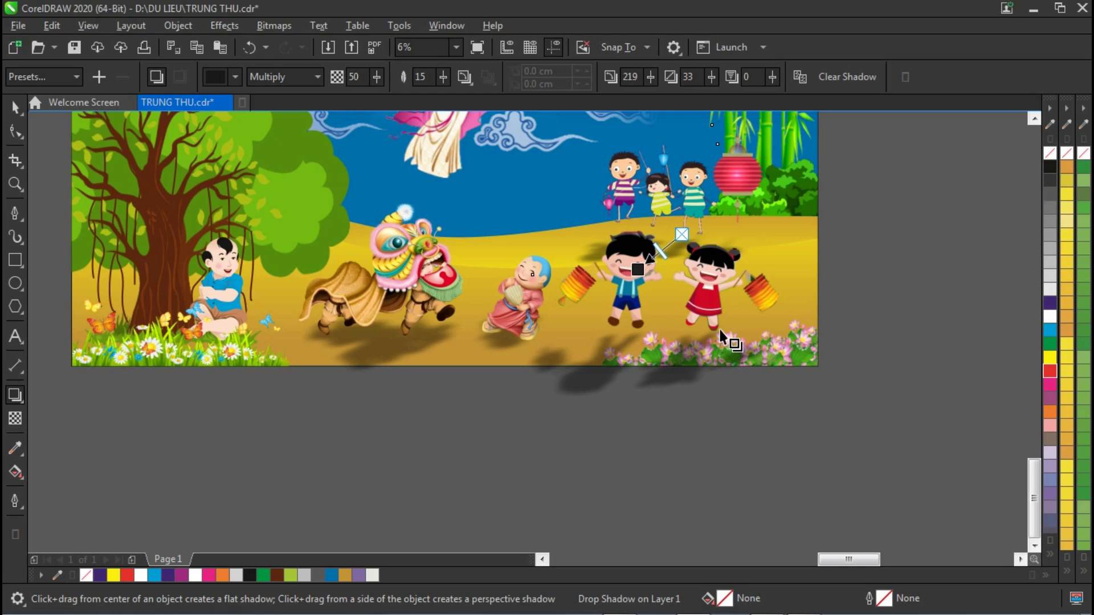
click(15, 107)
click(179, 24)
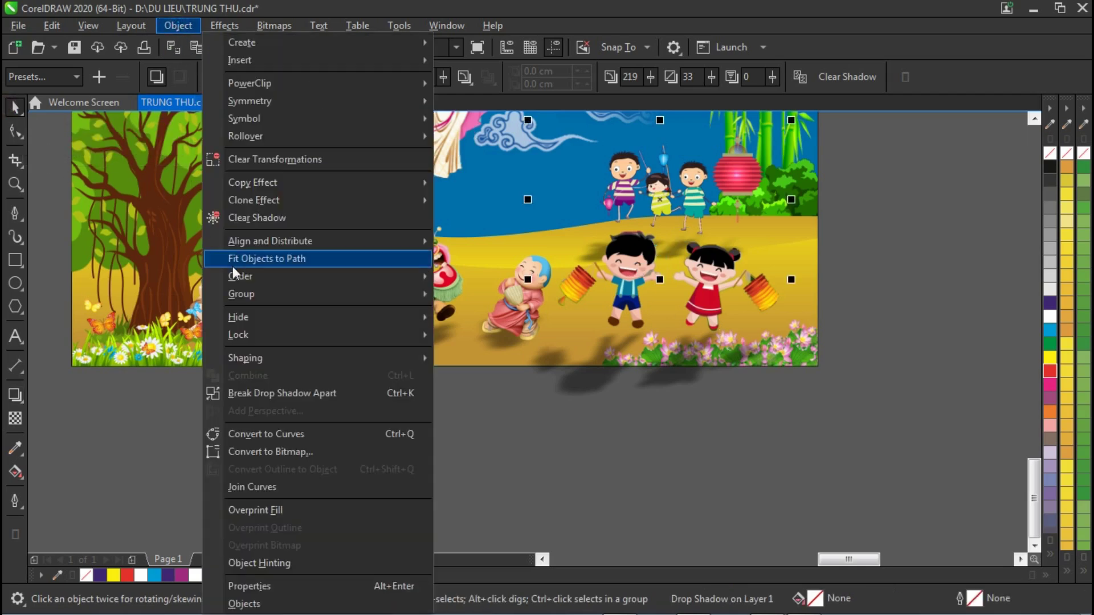
click(265, 393)
click(868, 219)
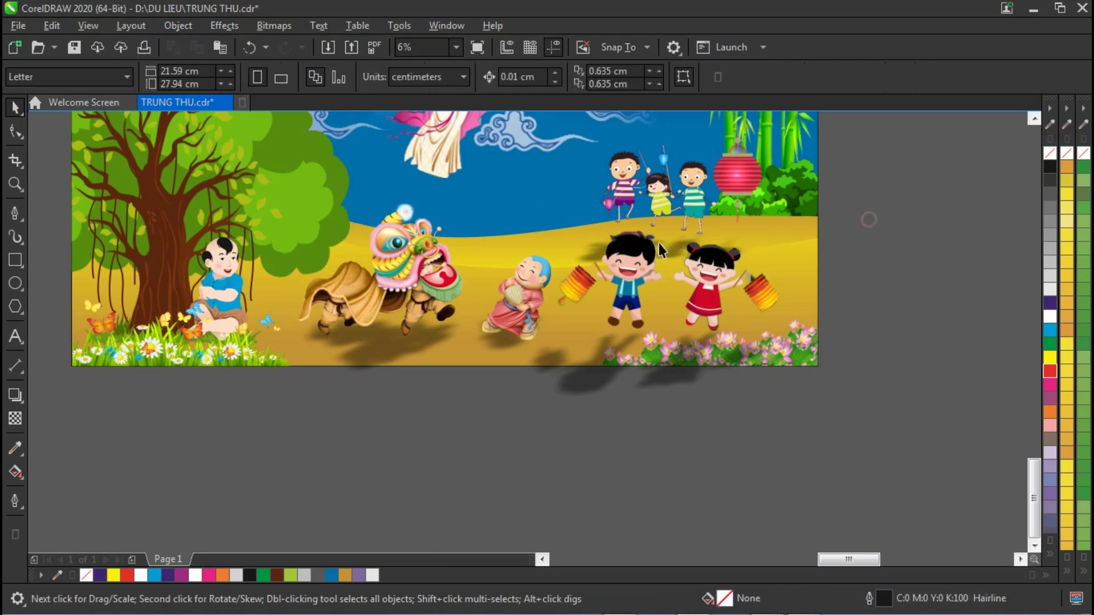
Move the two lantern children off the poster's right side and break their drop shadow apart.
click(583, 248)
drag(587, 247, 586, 230)
drag(660, 253, 951, 291)
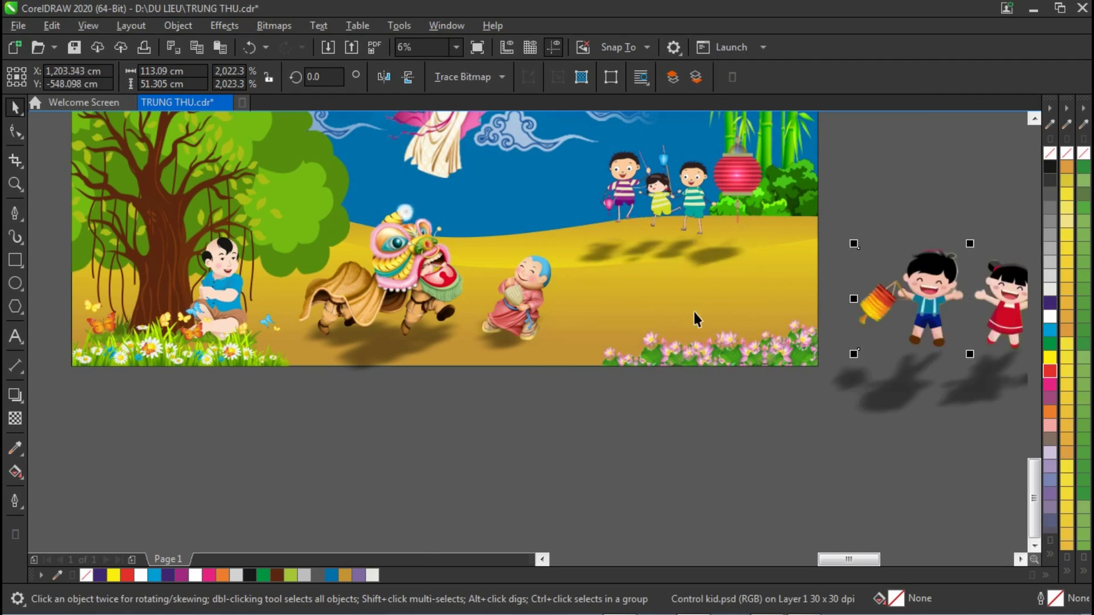
click(949, 400)
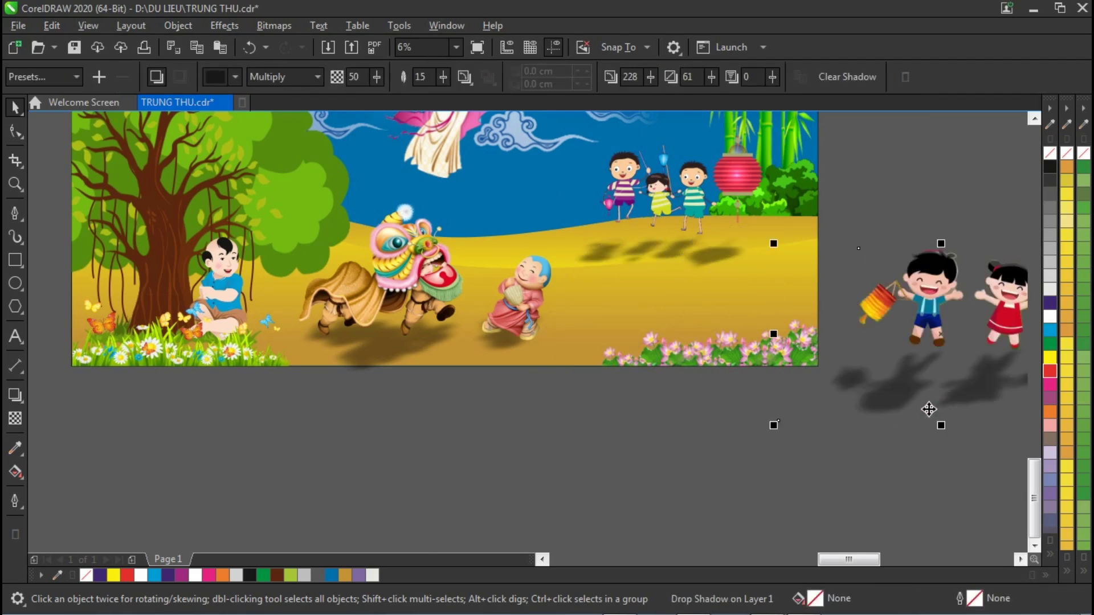
key(ctrl+k)
click(876, 476)
Move the three small children's separated shadow up and to the right so it lies beneath their feet.
click(711, 261)
drag(710, 261, 739, 233)
click(782, 450)
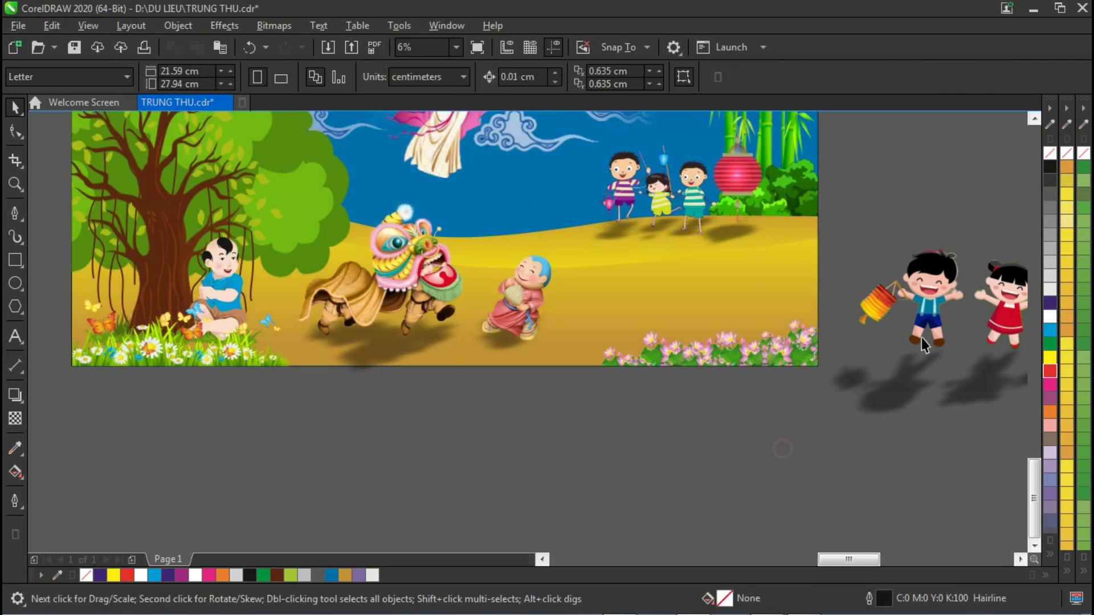
Return the two lantern children above the lotus flowers and place their shadow beneath their feet, scaled to about 139 by 33 cm.
drag(926, 319, 633, 265)
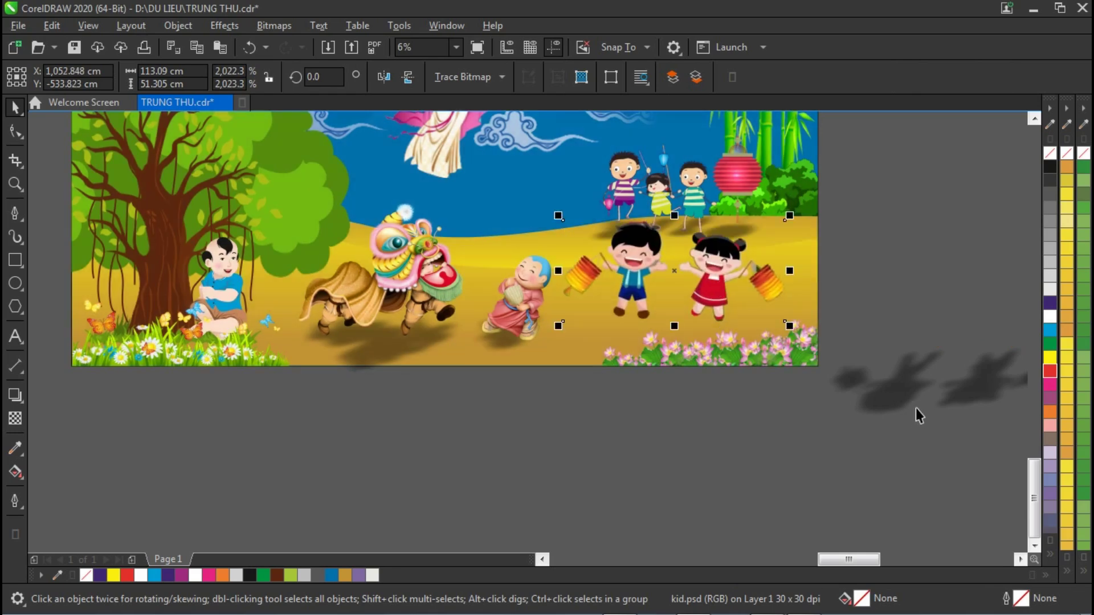
click(905, 394)
drag(901, 390, 638, 331)
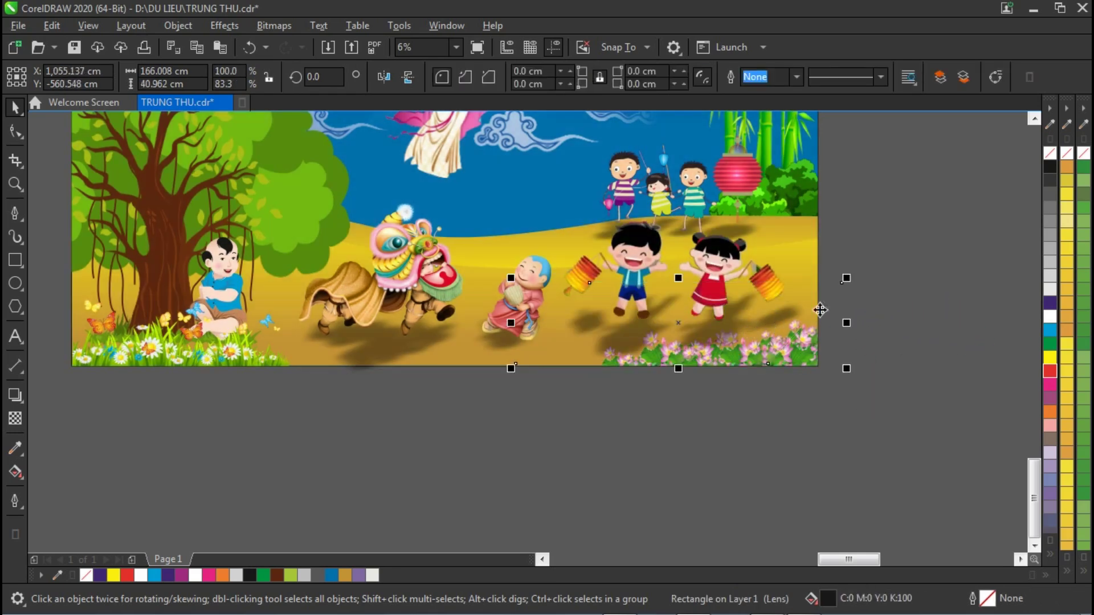
drag(848, 280, 797, 333)
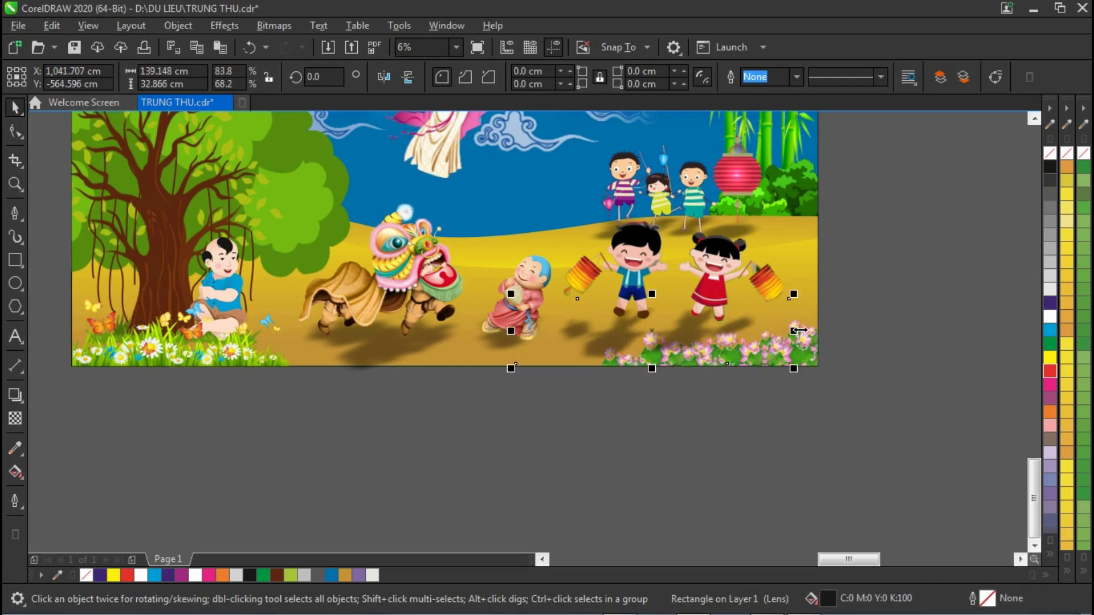
click(751, 405)
Flatten the lion dance shadow to about 30 cm high and raise the lion dance and monk bitmap slightly above it.
key(z)
right_click(657, 313)
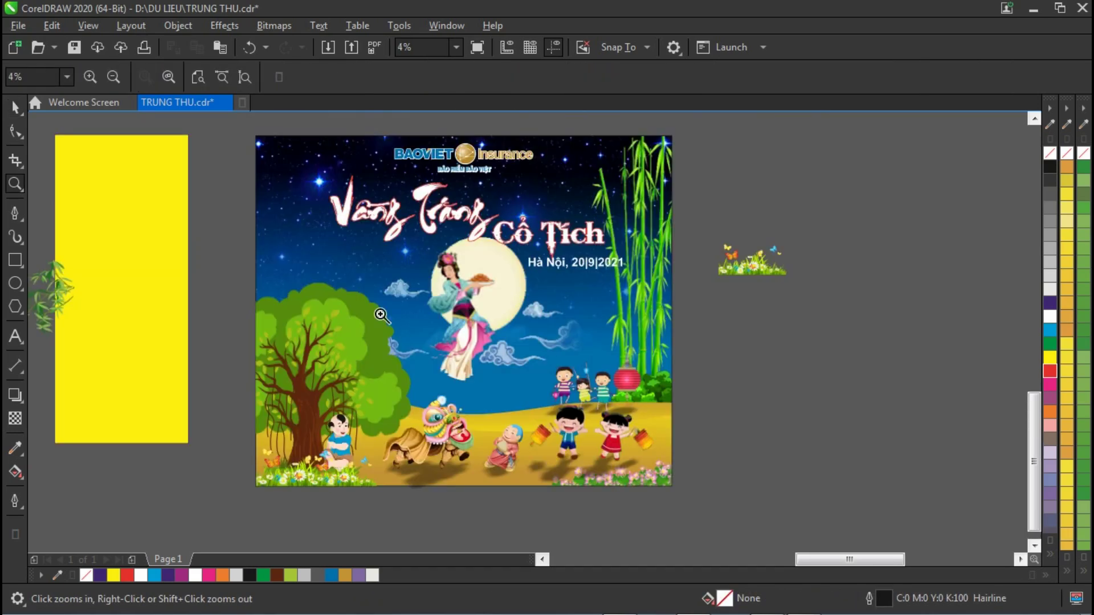
right_click(572, 431)
drag(205, 413, 549, 516)
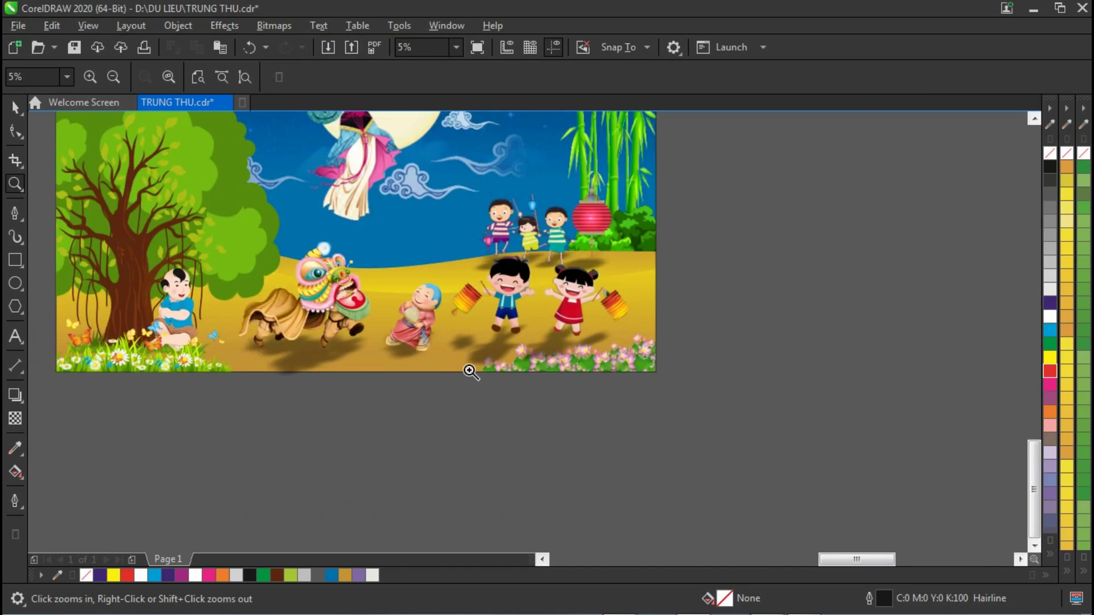
key(space)
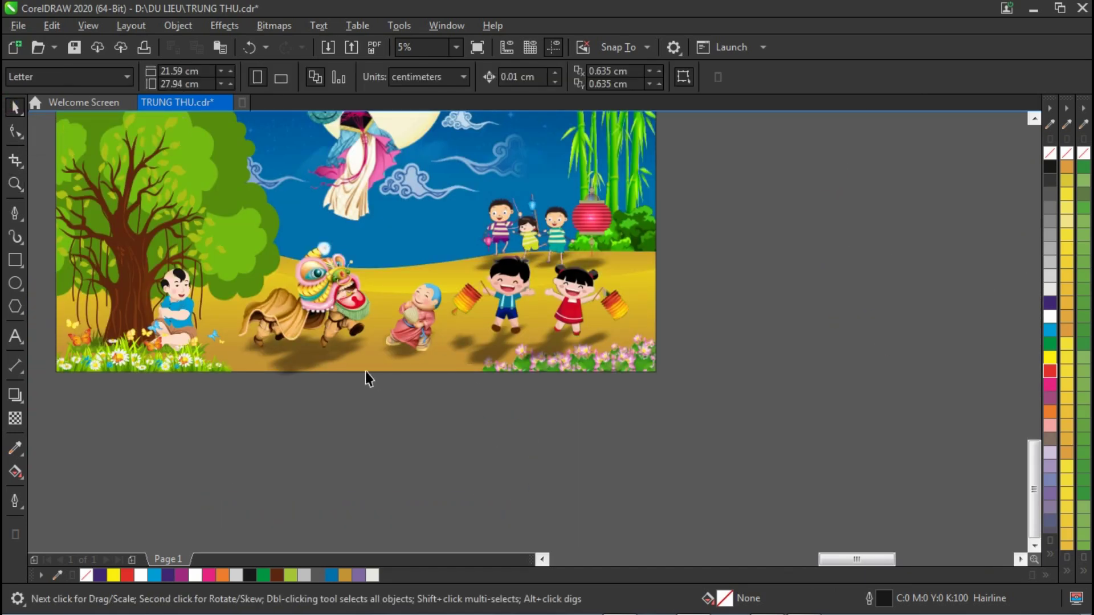
click(300, 364)
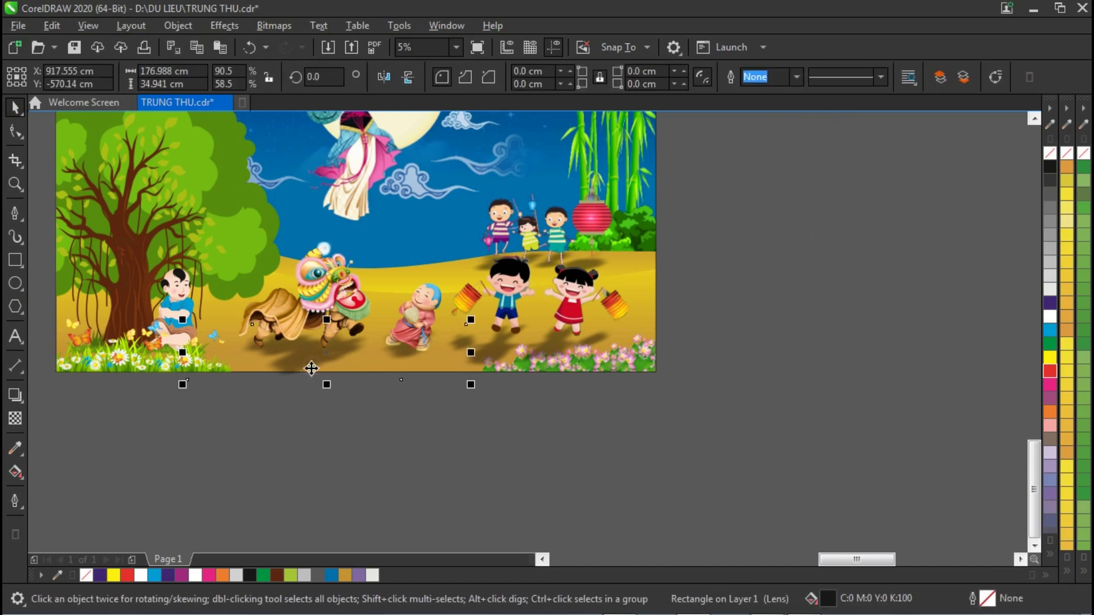
drag(329, 384, 350, 371)
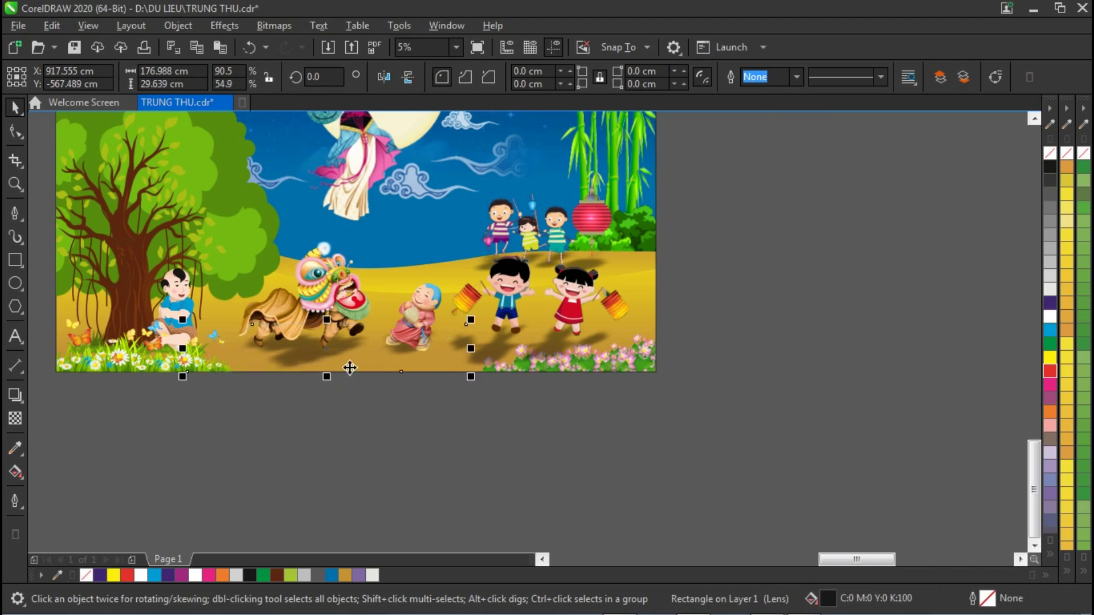
drag(304, 351, 295, 356)
drag(320, 305, 318, 295)
click(368, 434)
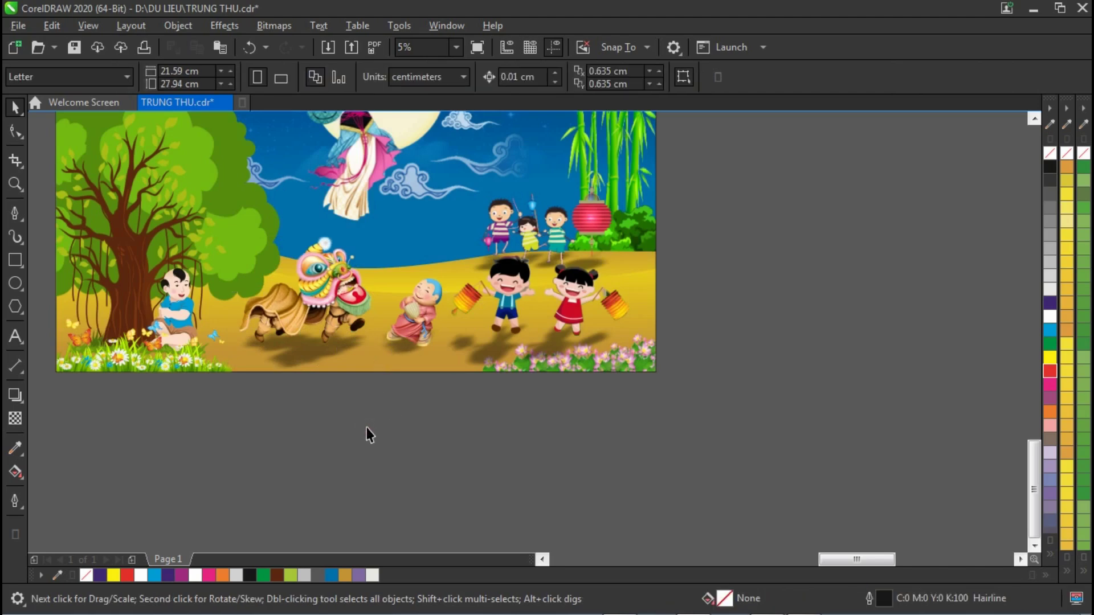
Shrink the "Hà Nội, 20|9|2021" text to about 77 cm wide and place it just beneath the words "Cổ Tích".
key(z)
key(F3)
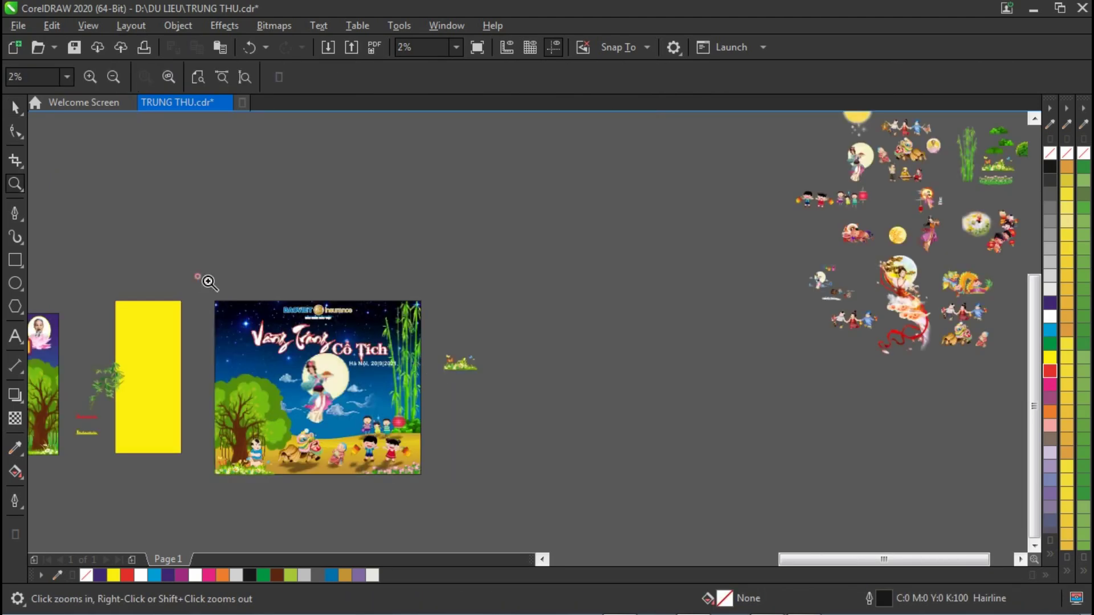
click(403, 404)
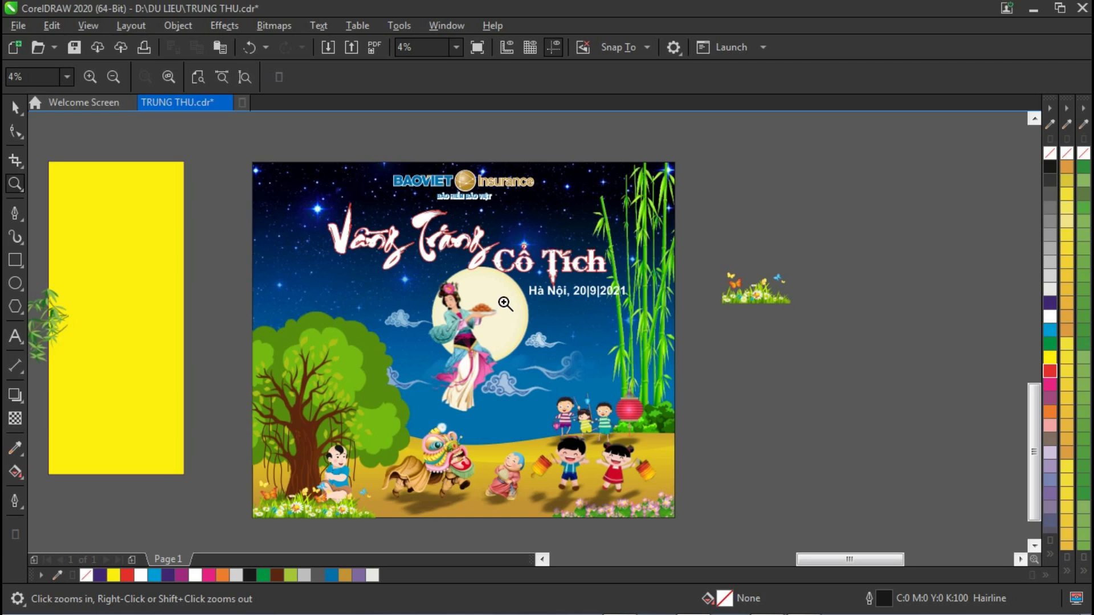
click(16, 107)
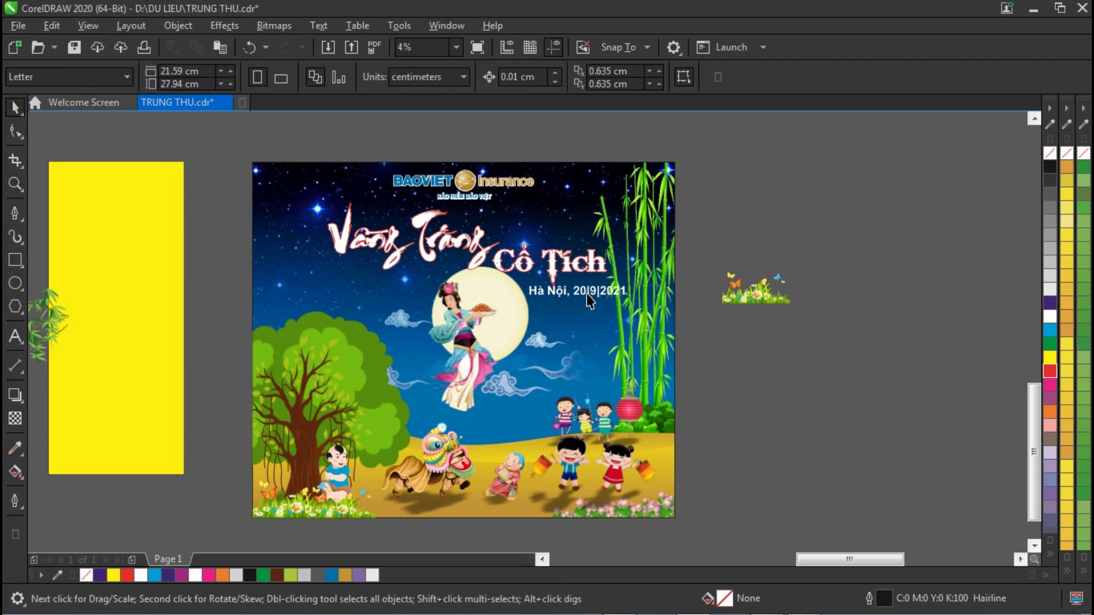
click(586, 293)
click(503, 309)
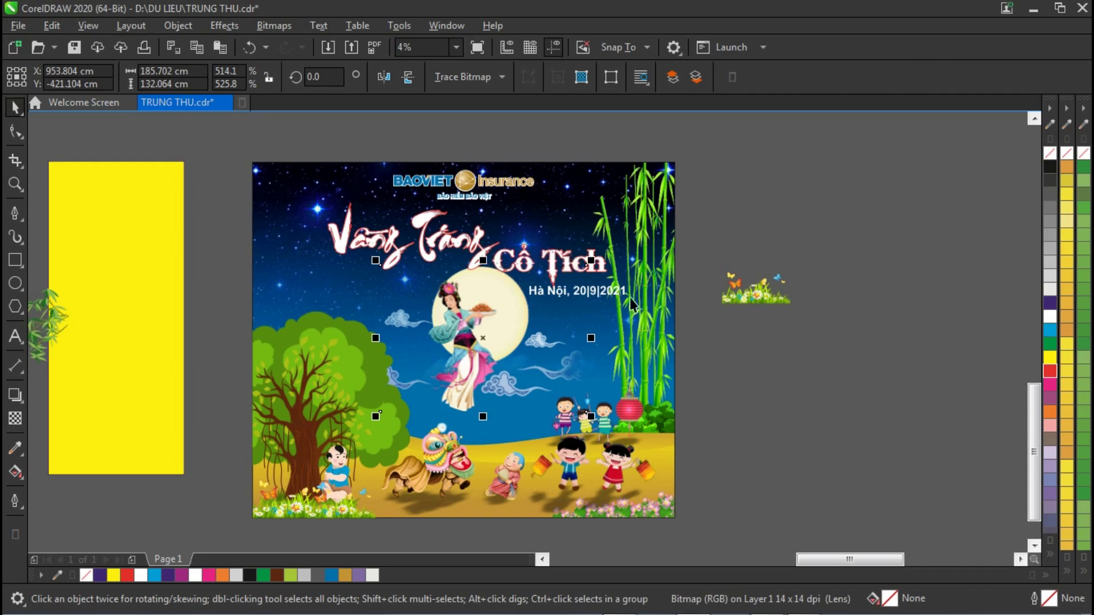
click(594, 294)
drag(630, 302, 585, 295)
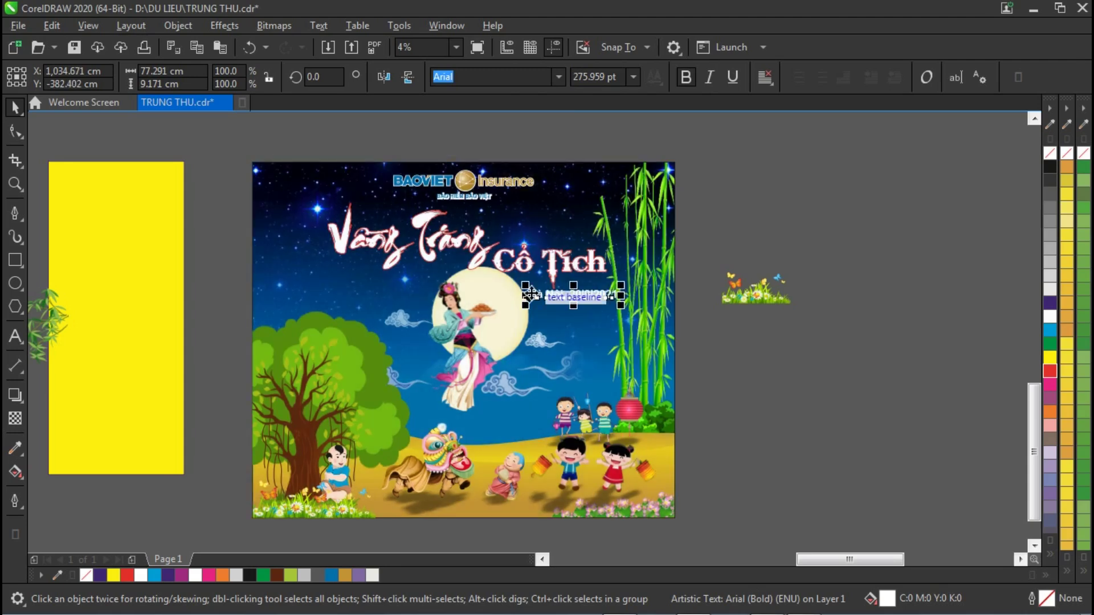
click(765, 367)
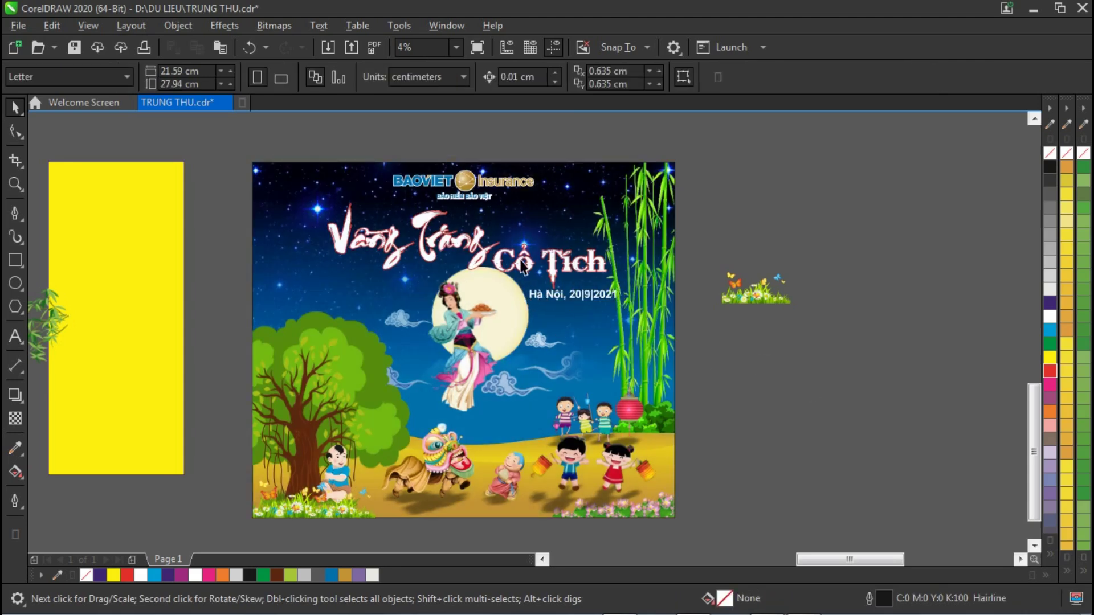
Widen the "Vầng Trăng Cổ Tích" title to about 264 cm around its centre and scale it down slightly.
click(516, 268)
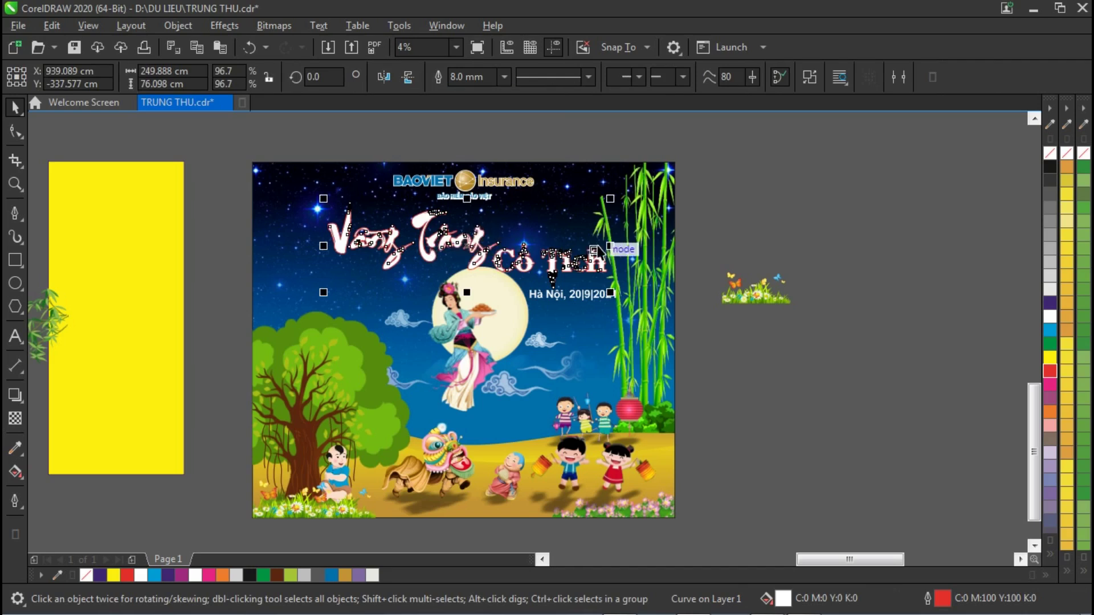
drag(612, 245, 620, 245)
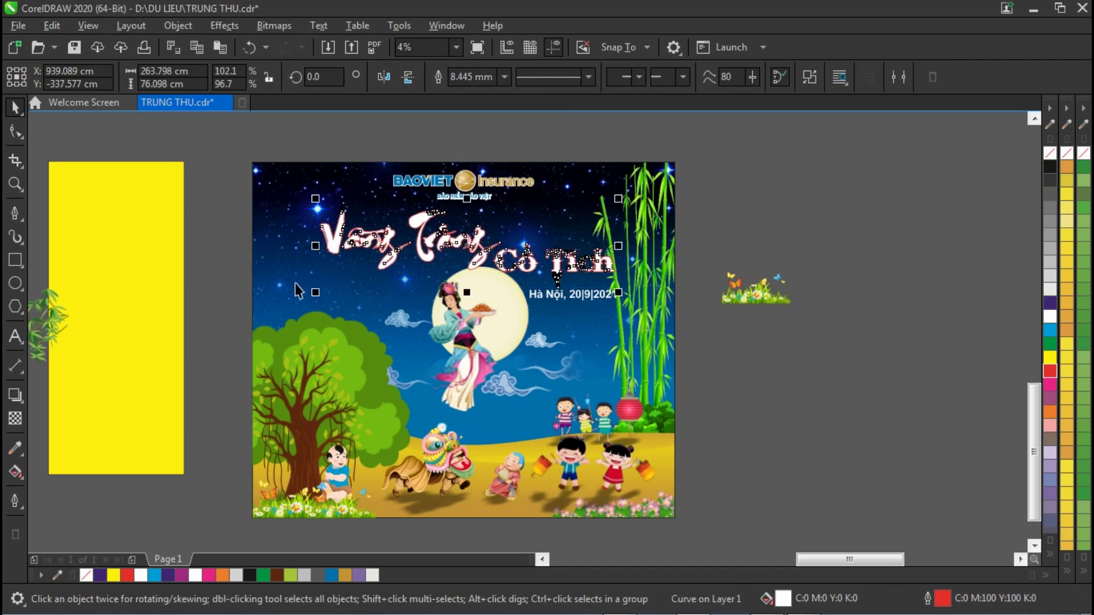
drag(311, 294, 325, 289)
click(749, 390)
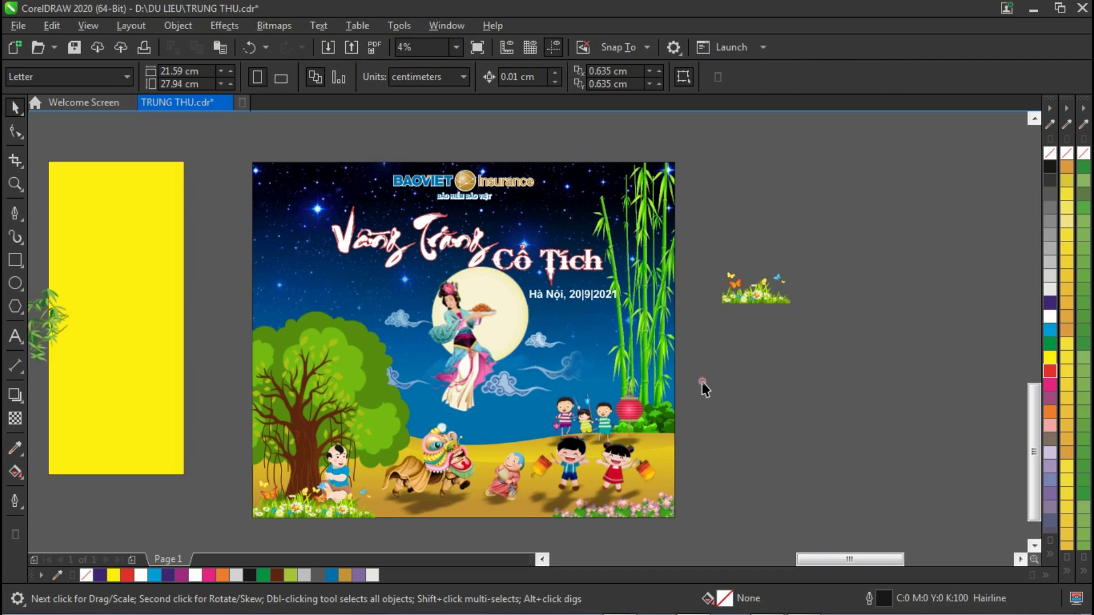
Import BAC DEO KHAN QUANG.cdr from the DANG BAC HO folder and place it just above the poster.
key(ctrl+i)
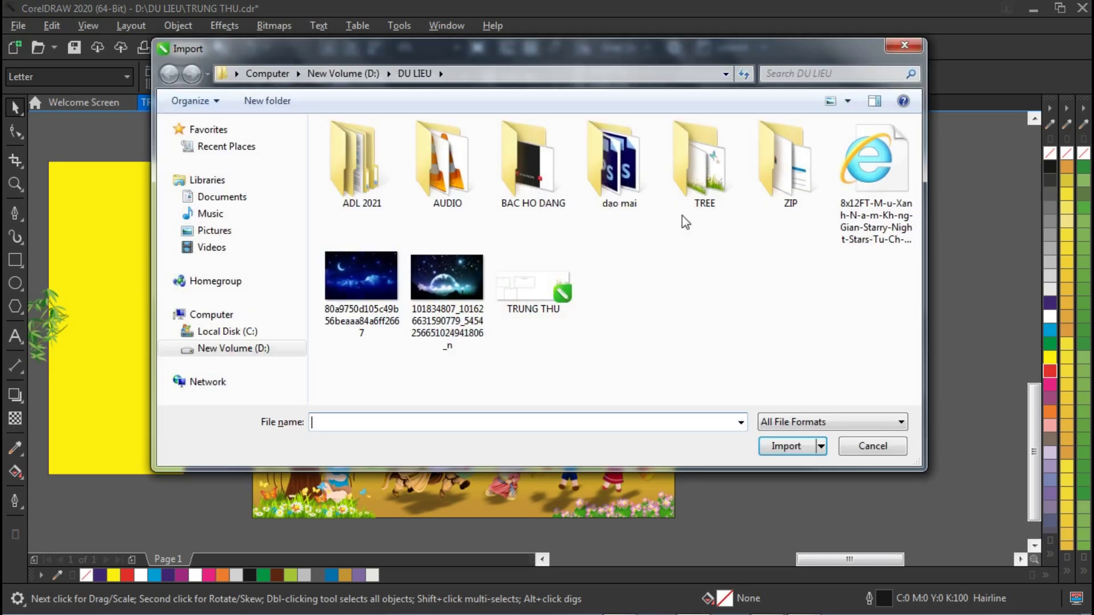
double_click(542, 190)
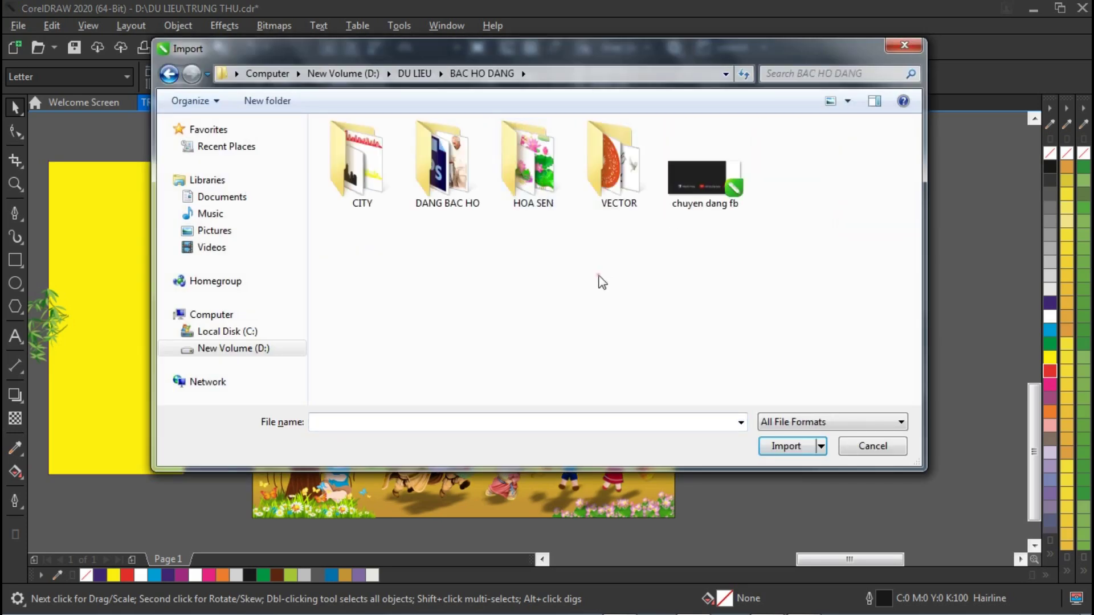
double_click(466, 205)
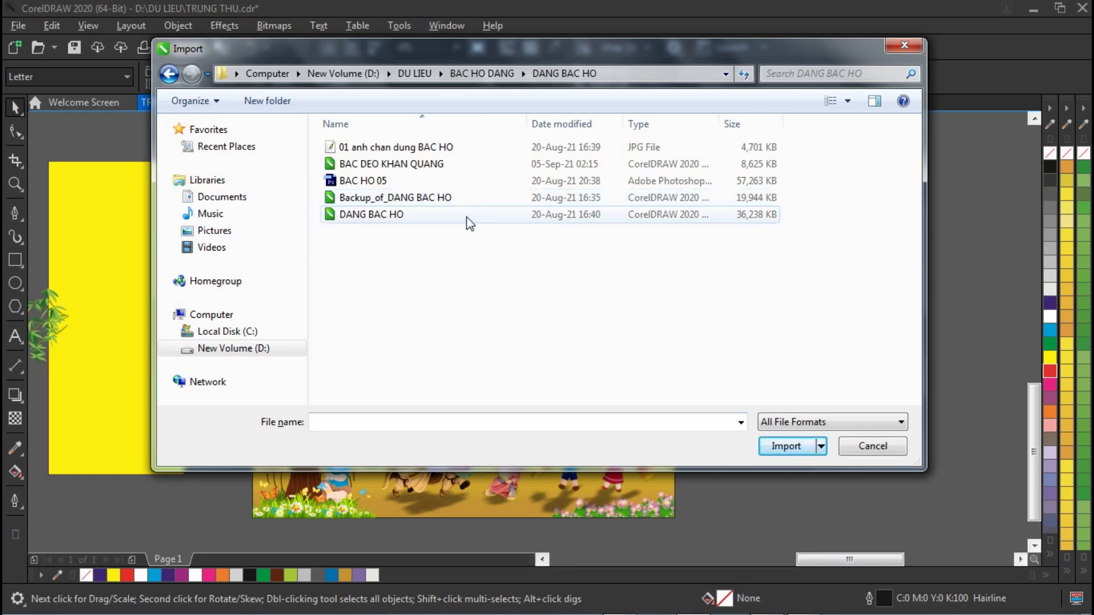
click(425, 165)
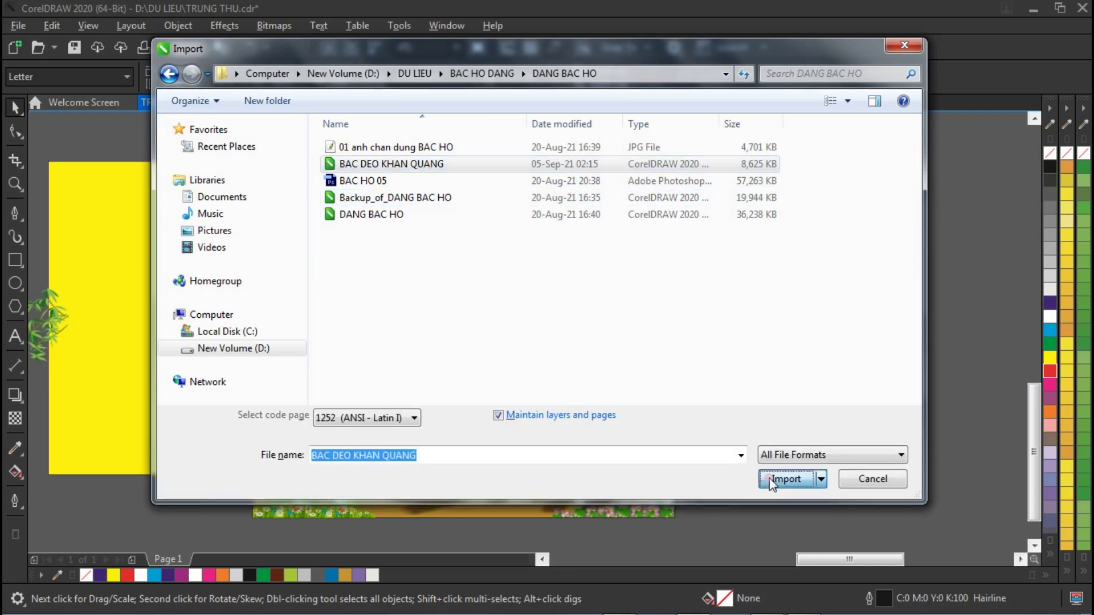
click(785, 479)
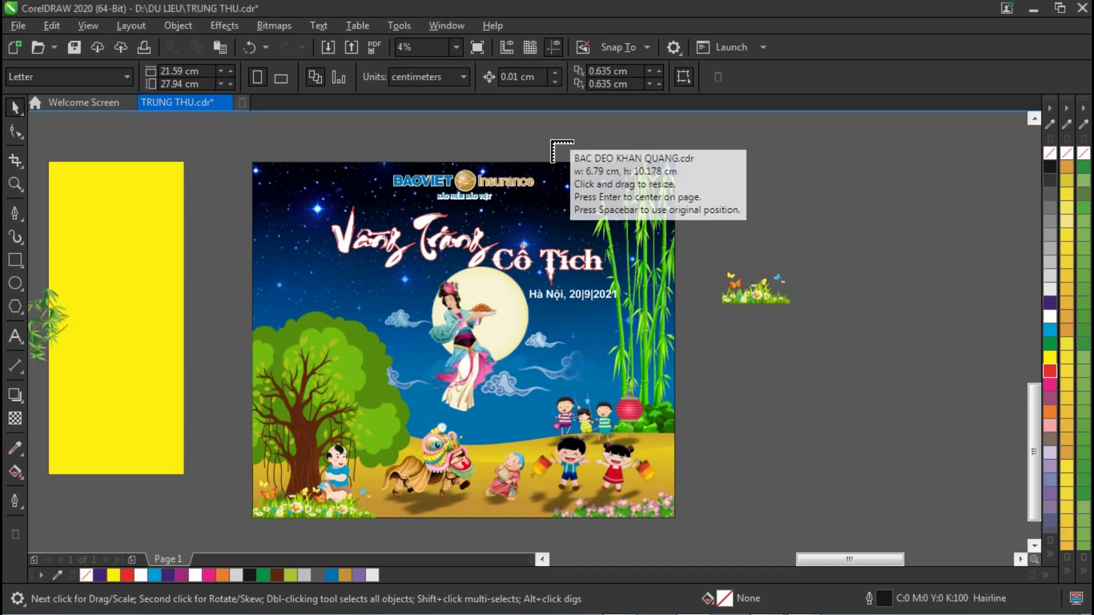
click(559, 114)
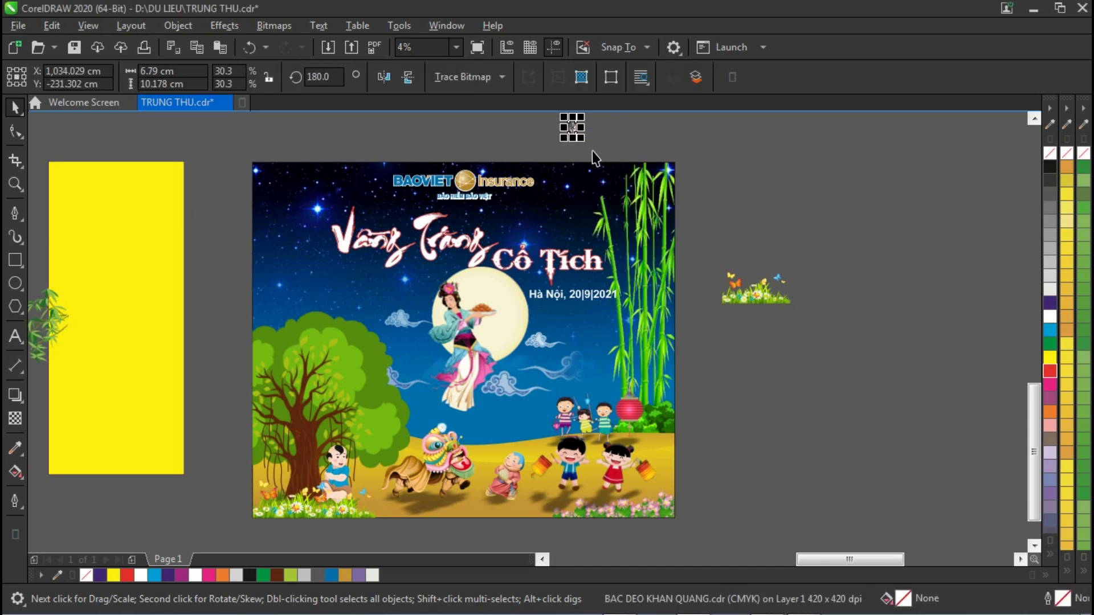
Mirror the imported figures horizontally, size them to about 67 by 100 cm, and place them in the poster's upper-left sky beside the title.
drag(582, 137, 685, 295)
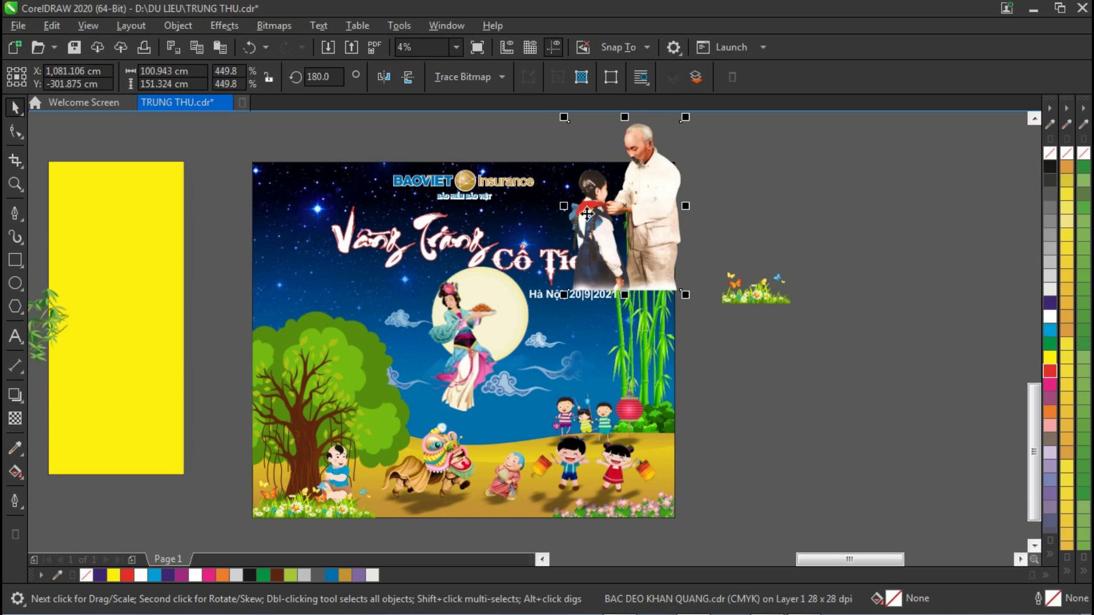
drag(562, 209, 798, 206)
drag(796, 120, 750, 184)
drag(716, 233, 302, 223)
drag(336, 282, 347, 289)
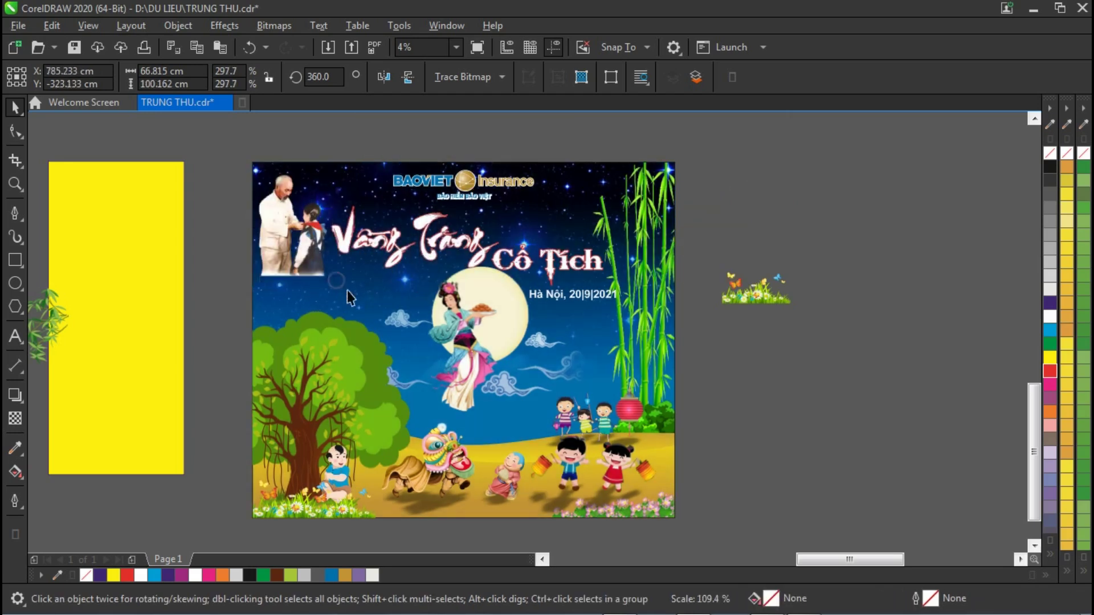
drag(311, 247, 319, 249)
click(382, 249)
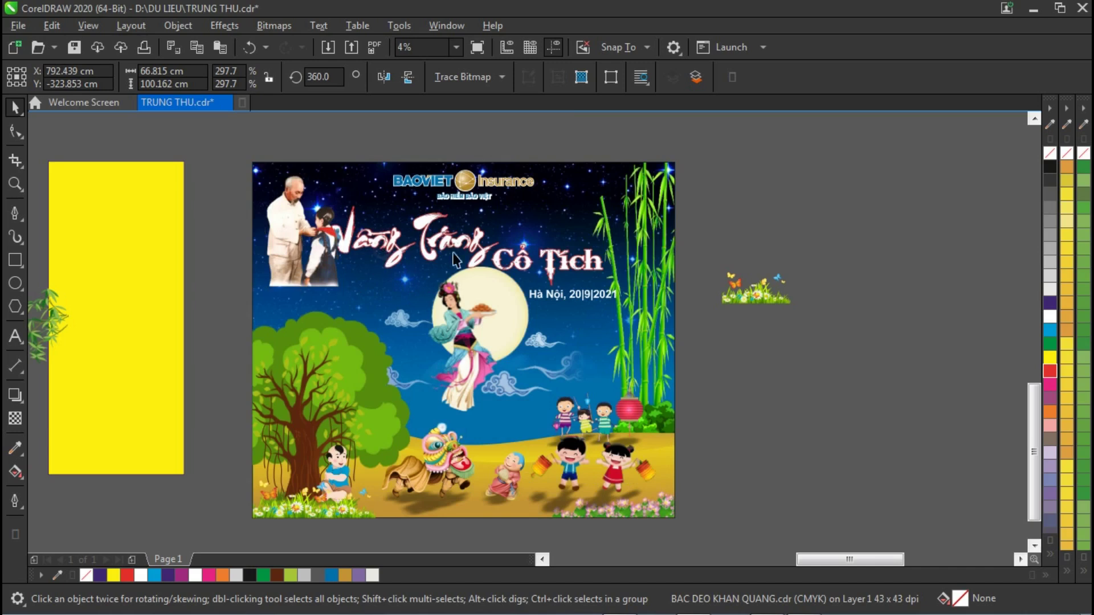
Narrow the "Vầng Trăng Cổ Tích" title to about 226 cm around its centre and fill it yellow.
click(470, 258)
click(471, 258)
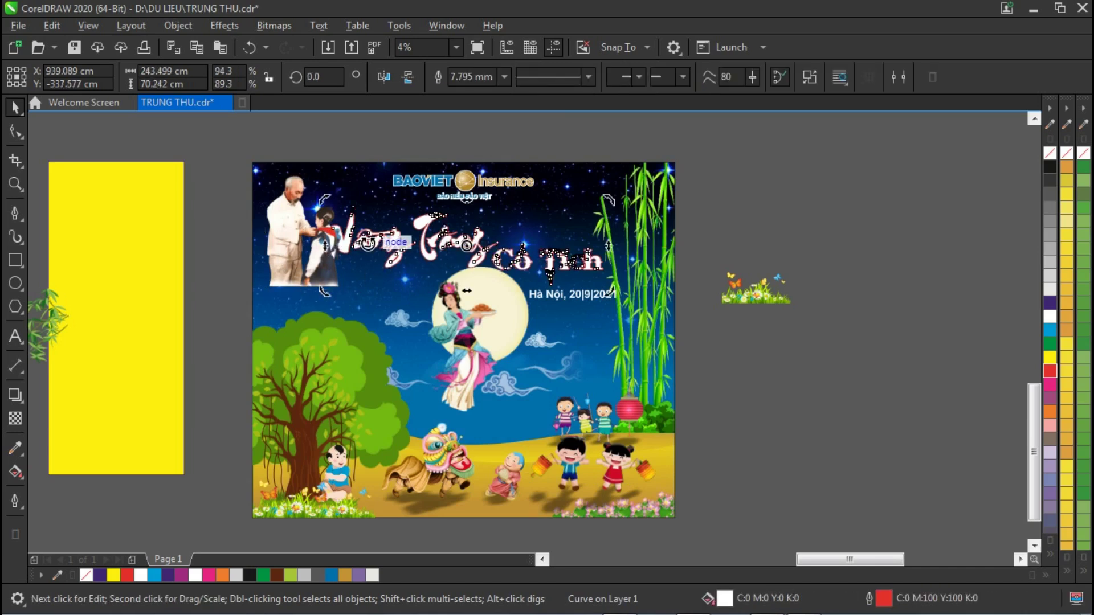
click(345, 246)
drag(325, 246, 336, 246)
click(1050, 357)
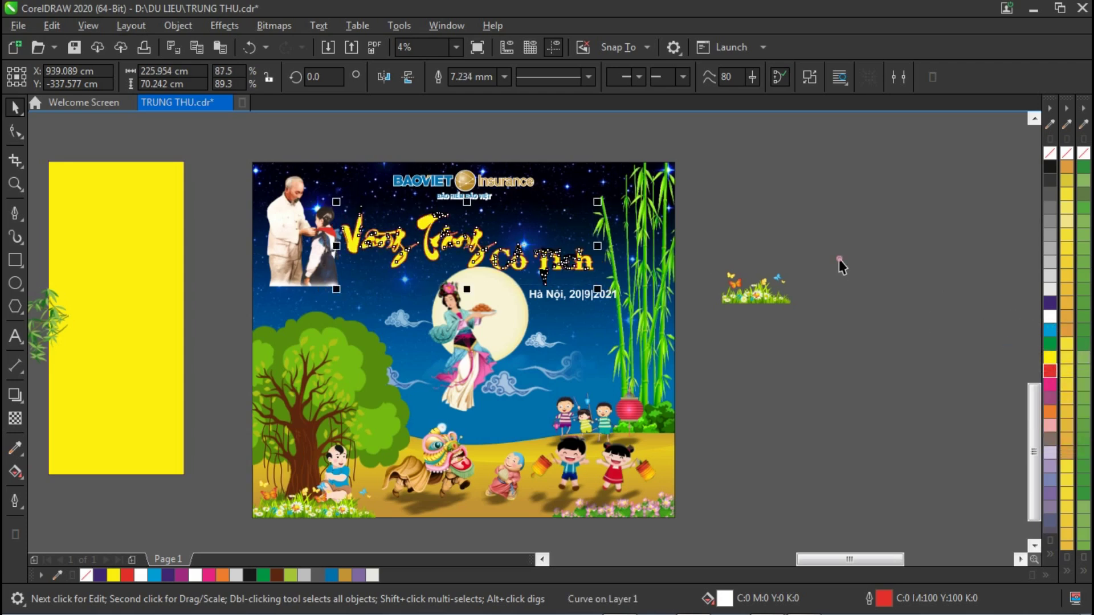
click(835, 254)
key(Escape)
Centre the Baoviet Insurance logo horizontally on the poster background.
drag(376, 143, 541, 221)
drag(391, 209, 402, 207)
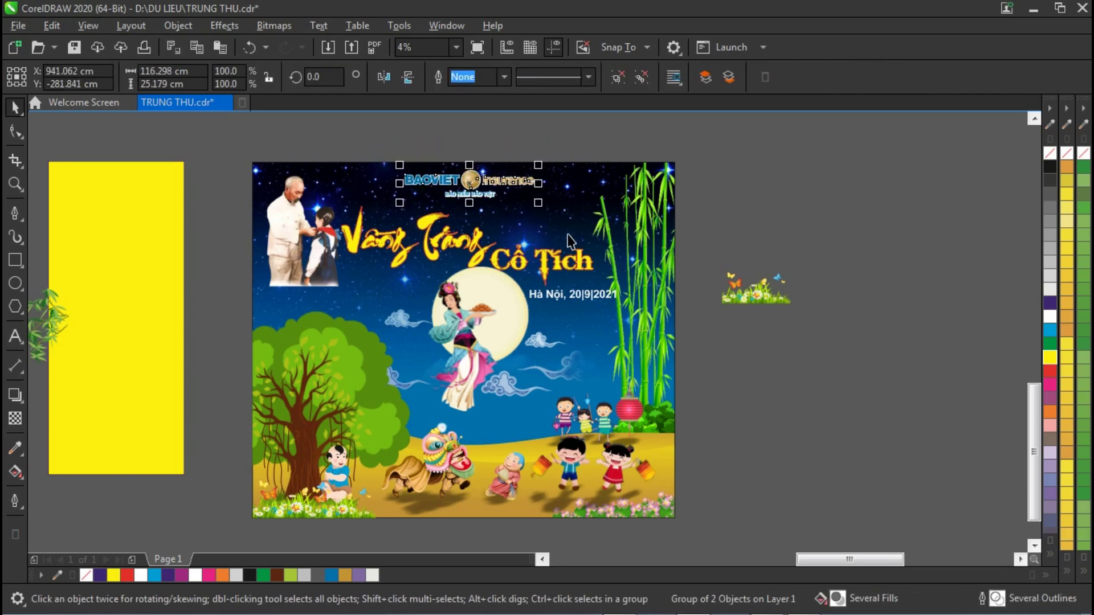
shift+click(570, 192)
key(c)
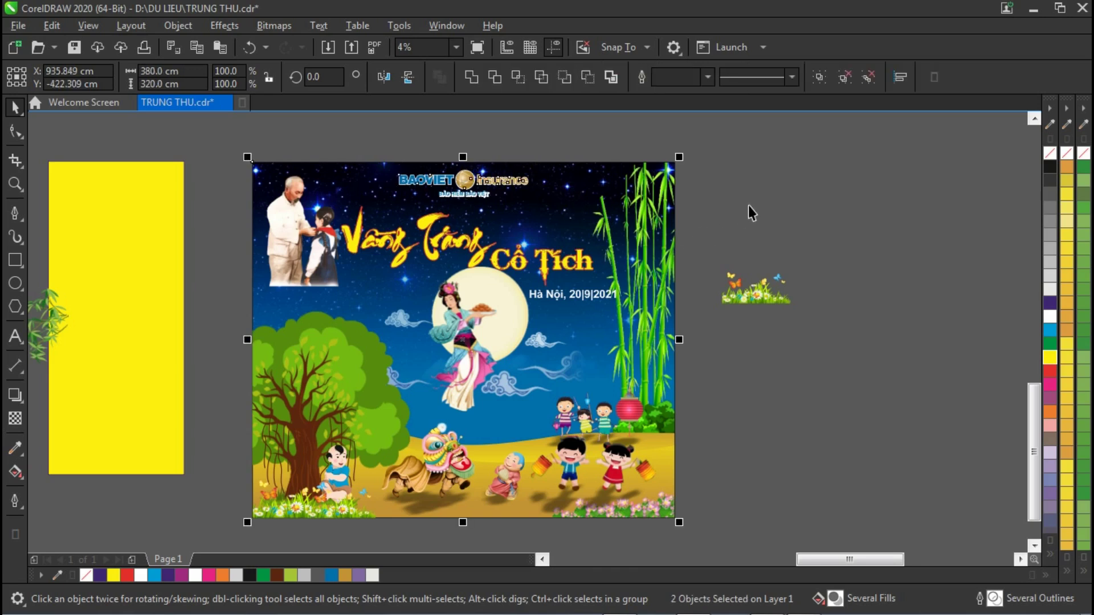
key(Escape)
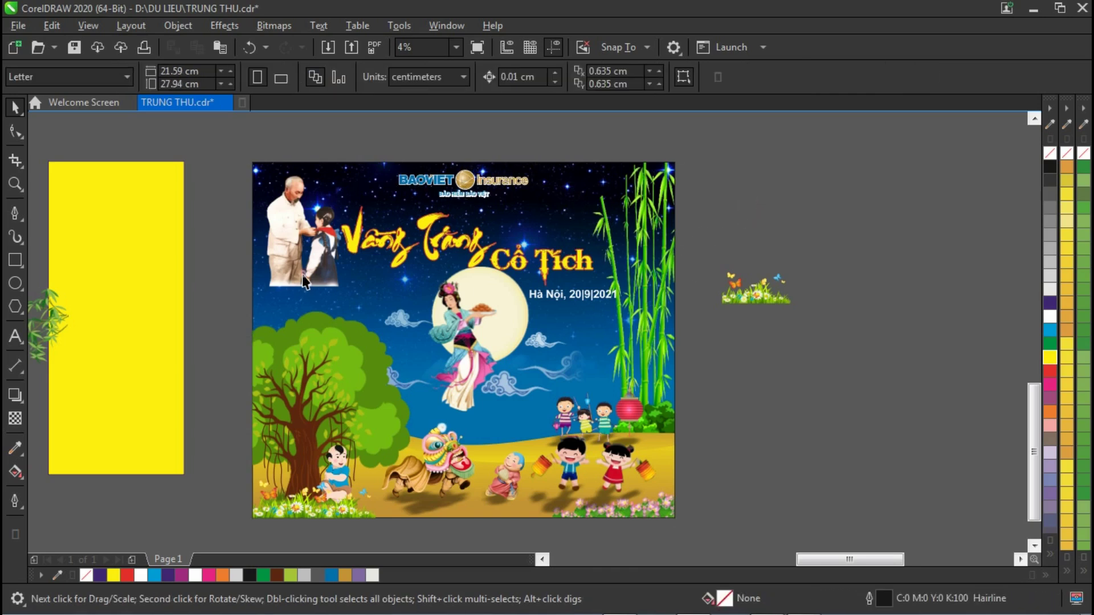
Import the white lotus image download-lotus-8042033ce3f12138c524e0a5880d7f18.png from the HOA SEN folder and place it beside the man and child figures.
click(313, 259)
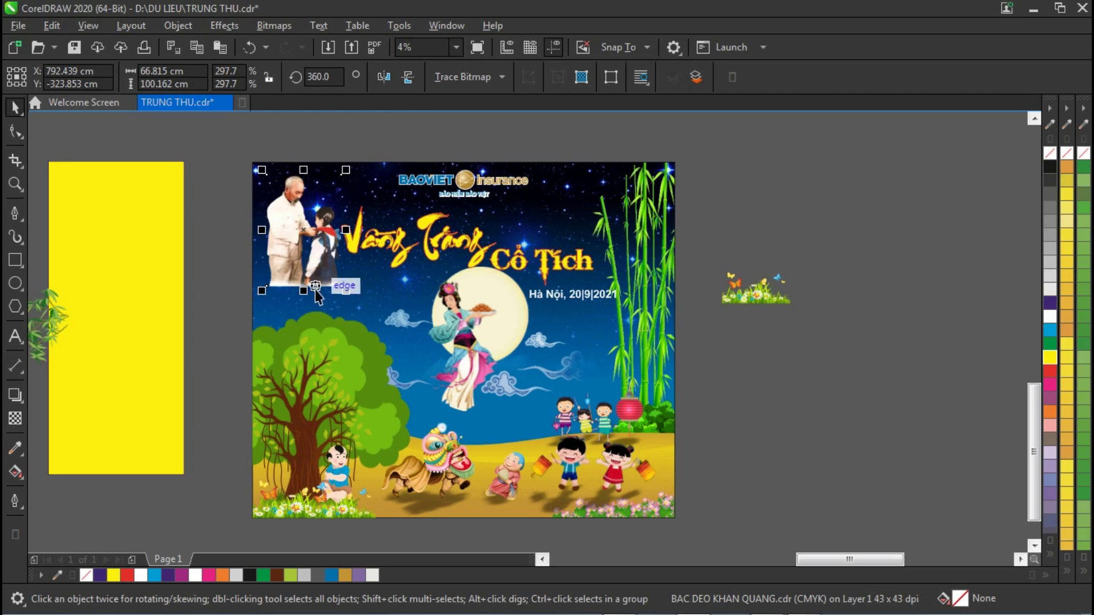
key(z)
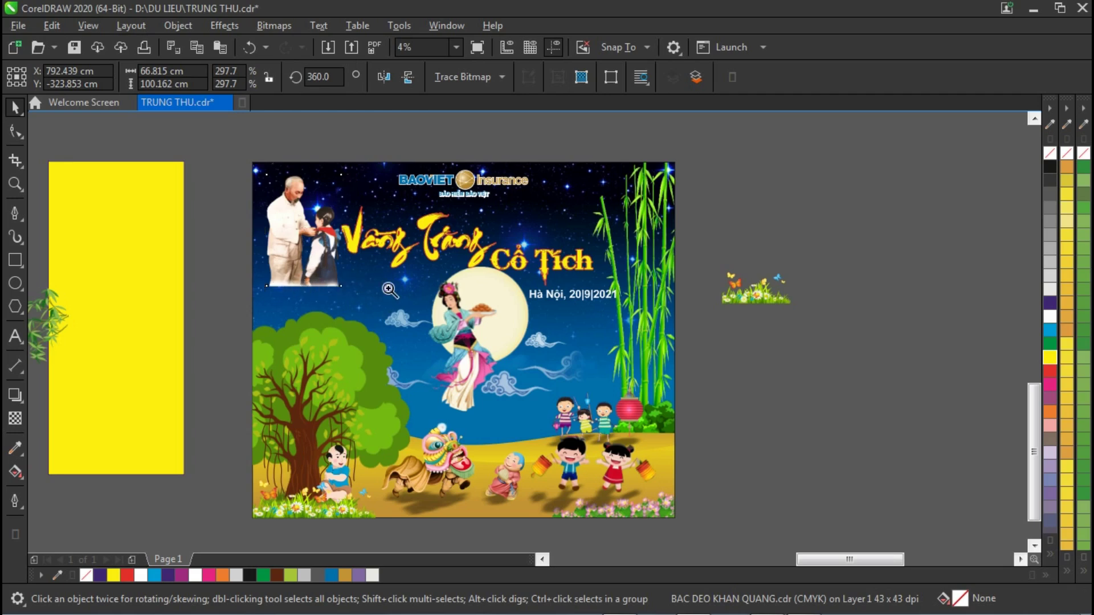
right_click(390, 289)
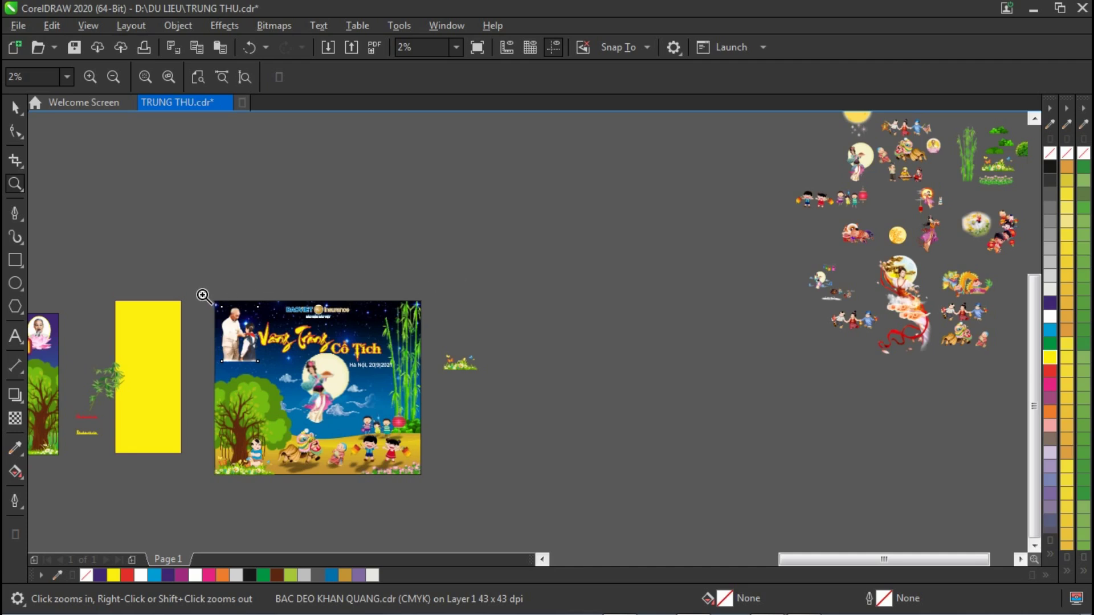
drag(202, 294, 439, 443)
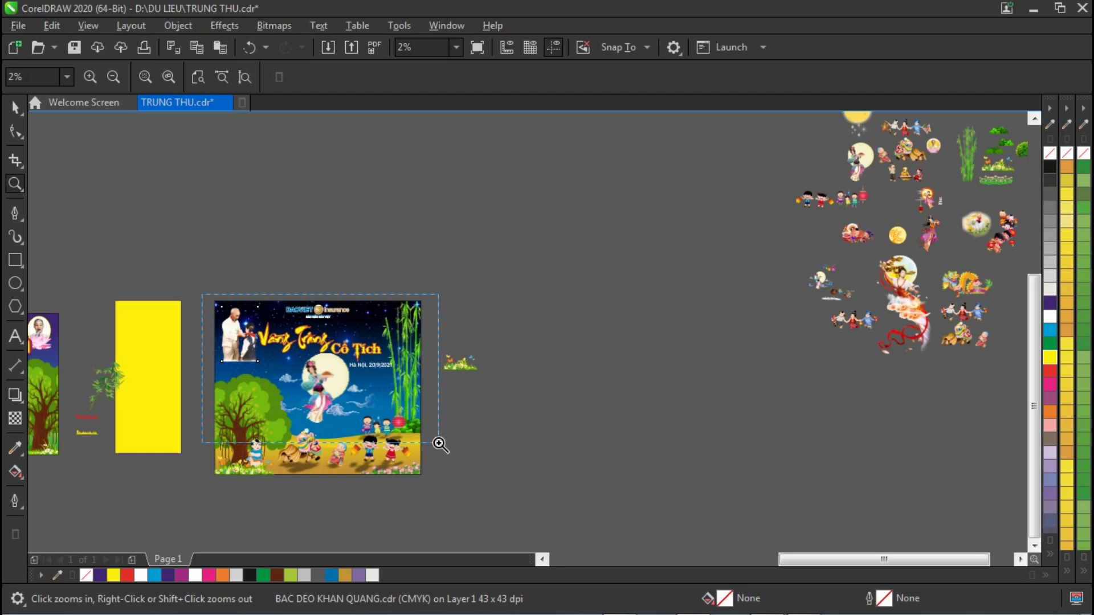
drag(439, 443, 439, 443)
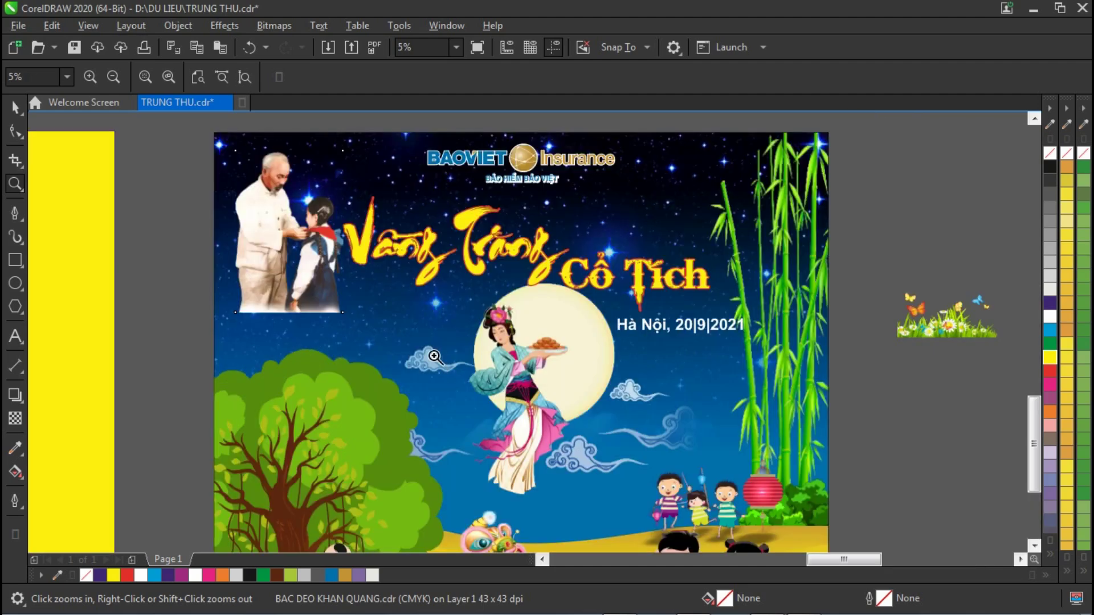
key(ctrl+i)
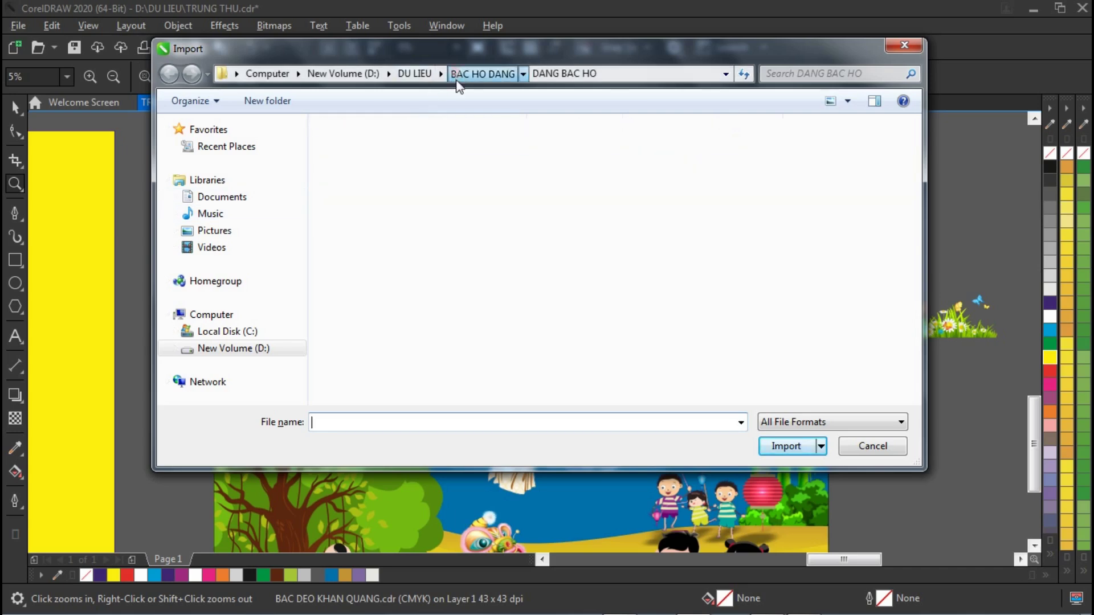
click(482, 73)
double_click(548, 189)
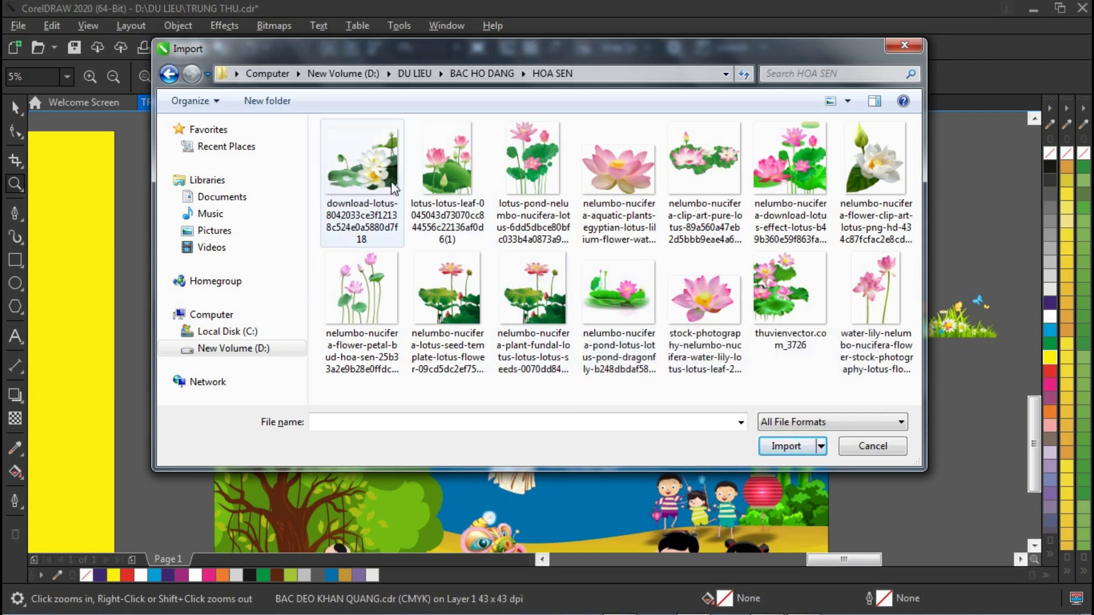
click(361, 171)
click(785, 445)
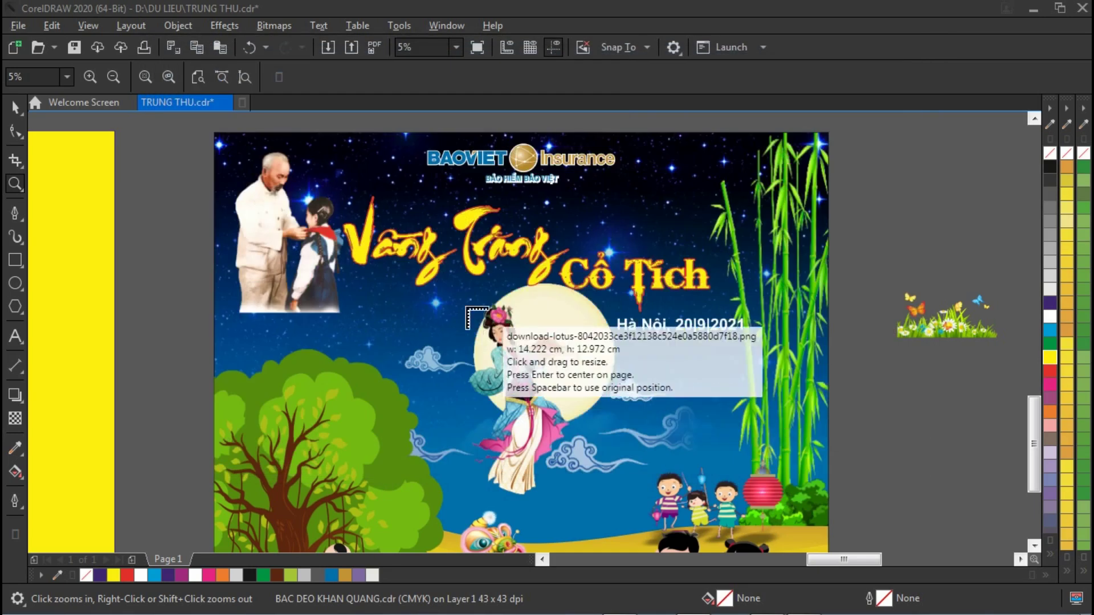
click(165, 212)
Mirror the white lotus horizontally, scale it to about 81 by 74 cm, and lay it over the lower edge of the man and child figures.
drag(187, 231, 252, 291)
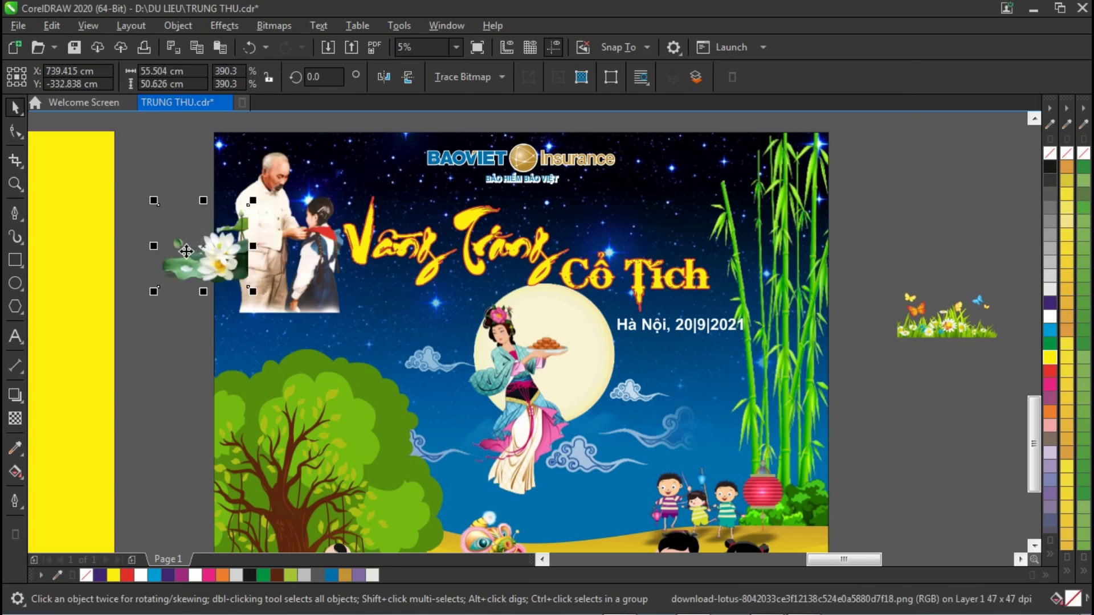
drag(155, 248, 280, 303)
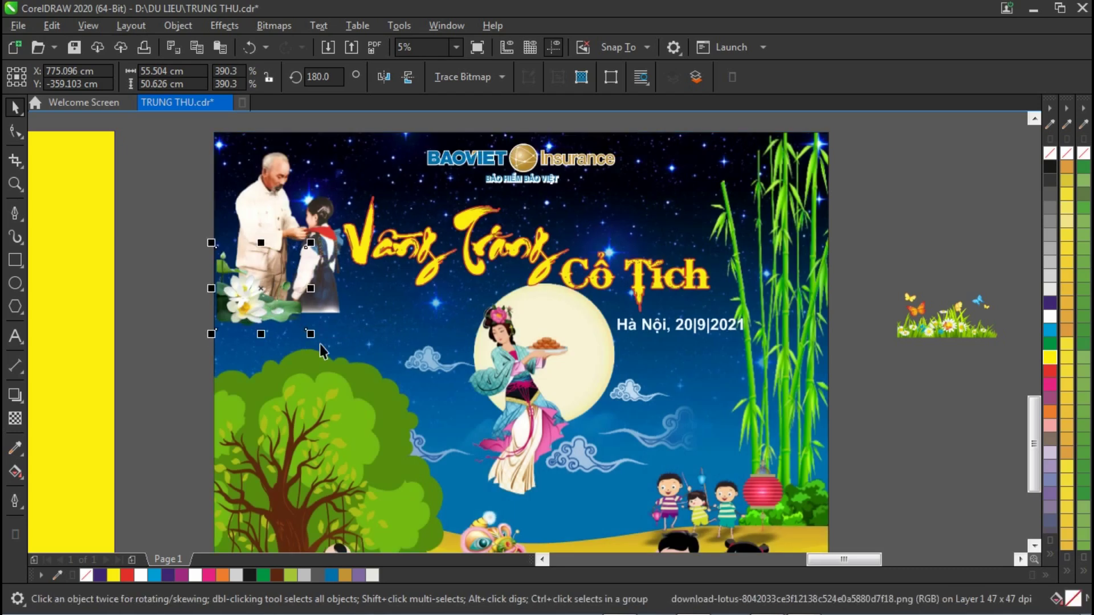
drag(309, 334, 352, 353)
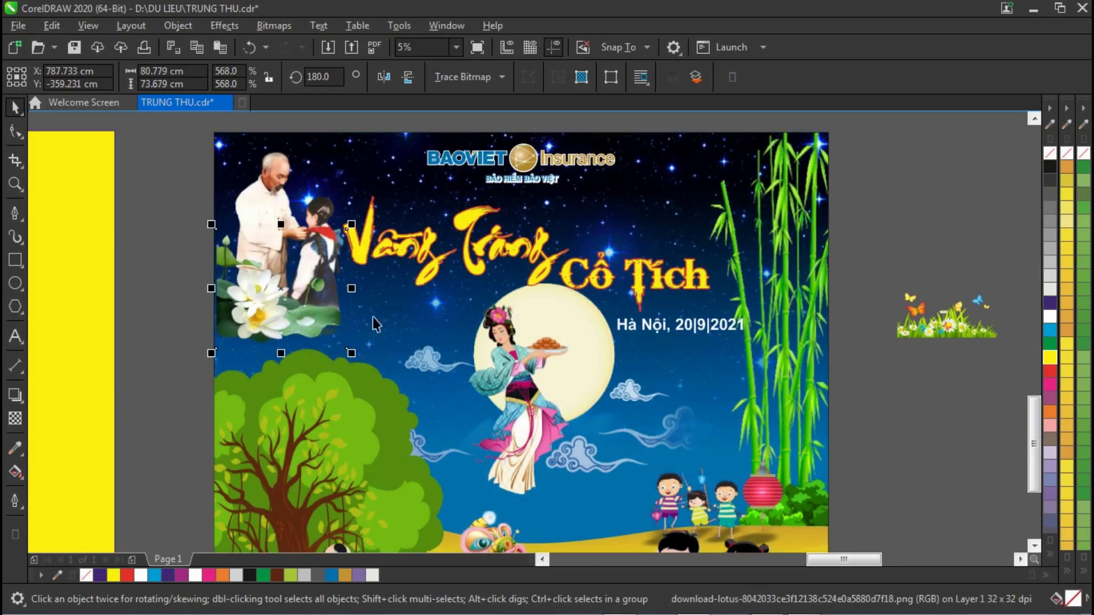
drag(211, 290, 208, 294)
Enlarge the white lotus further and raise it slightly so its leaves span the figures' lower edge.
click(274, 194)
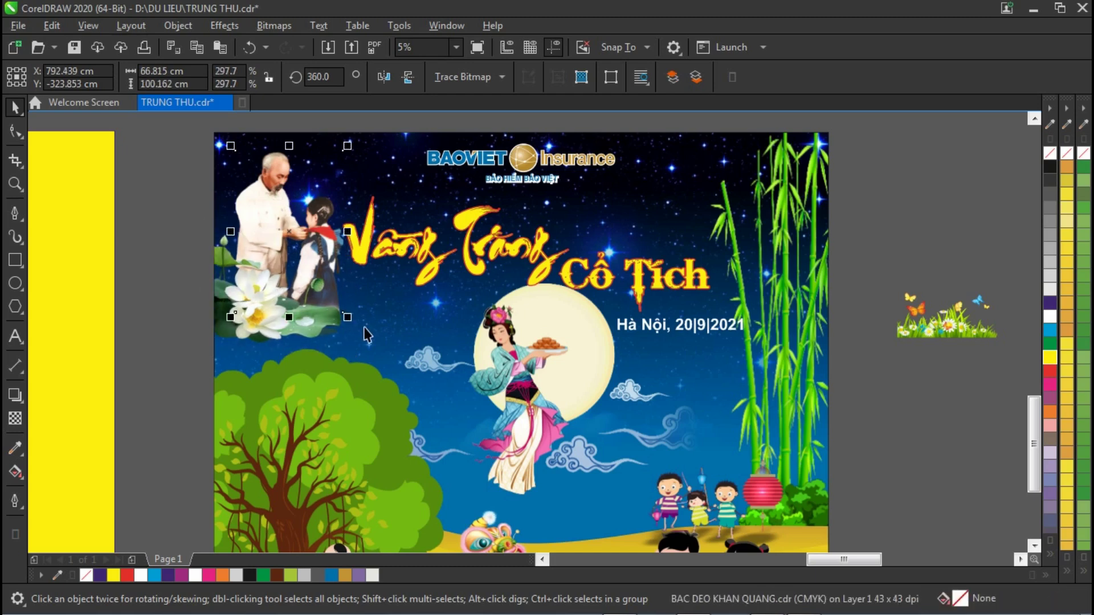
drag(351, 320, 348, 316)
drag(314, 230, 316, 231)
drag(353, 353, 375, 373)
drag(332, 335, 332, 326)
click(141, 301)
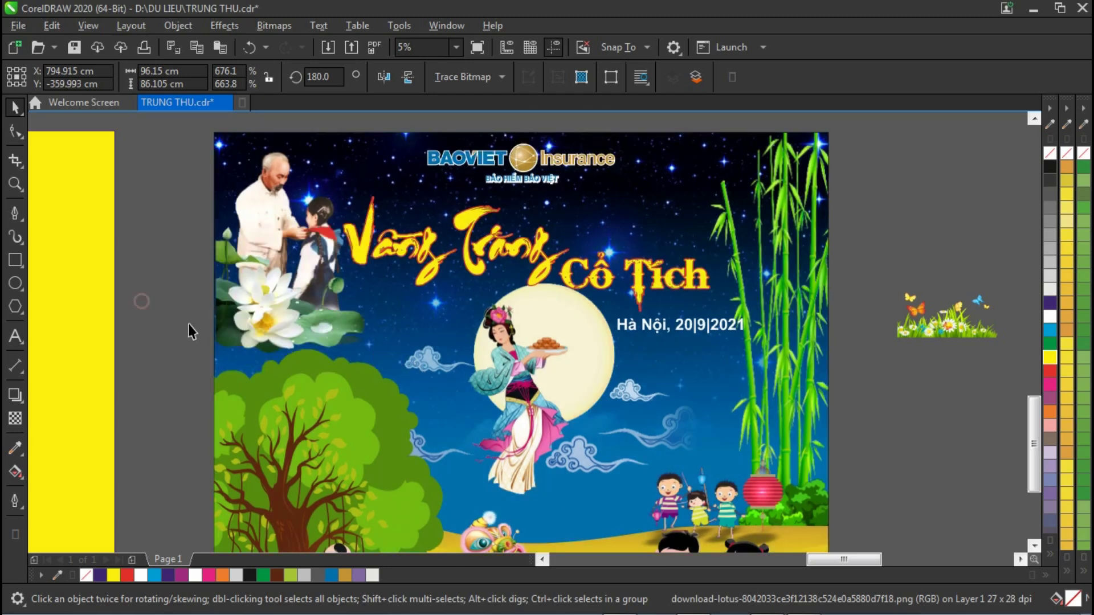
key(z)
right_click(312, 302)
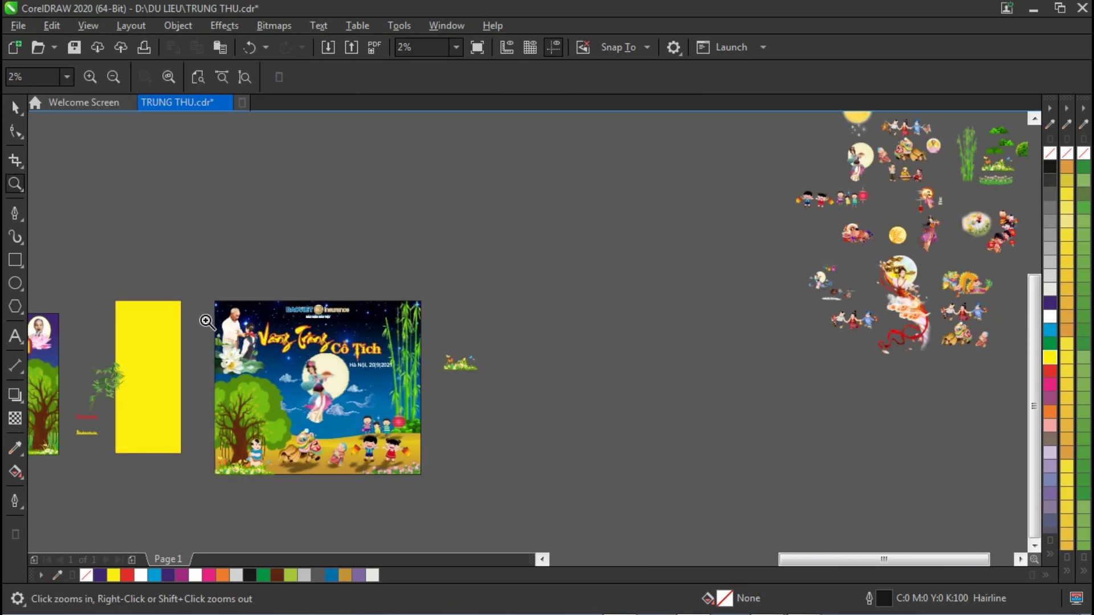
drag(204, 309, 506, 506)
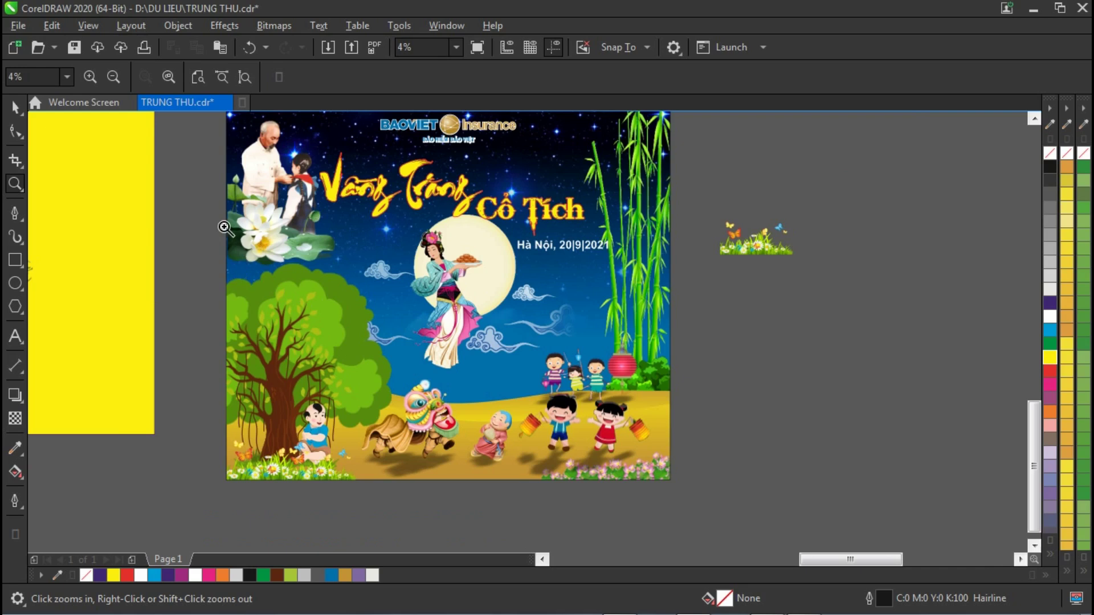
click(14, 107)
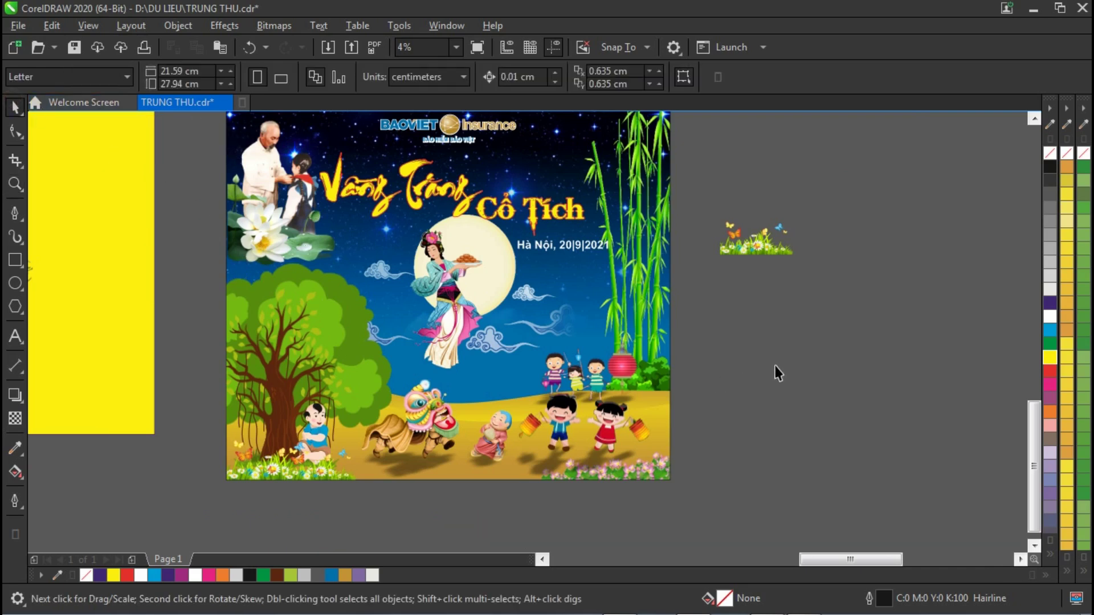
click(306, 470)
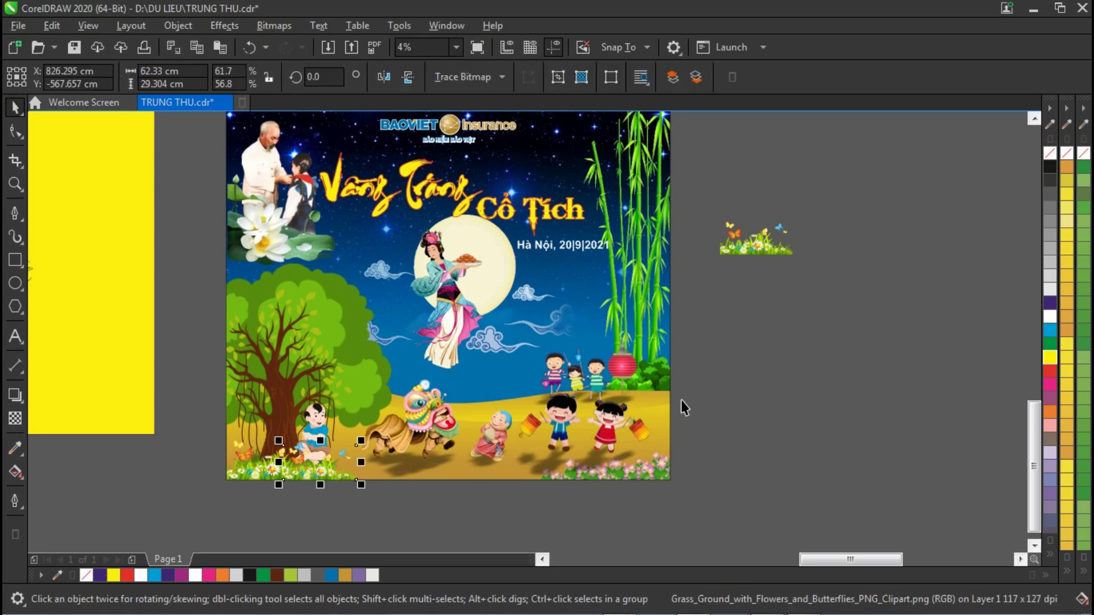
click(449, 483)
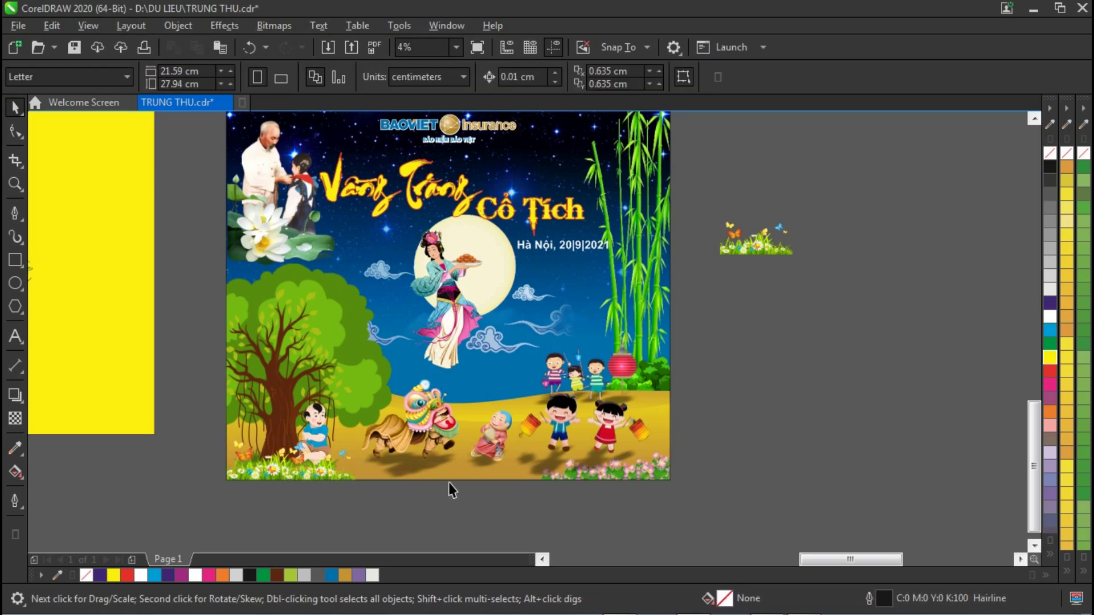
Import the grass image clip-art-spring-bdf494dba17a1d19c34155ba8516f39a (1).png from the TREE folder and place it on the poster's lower edge.
key(ctrl+i)
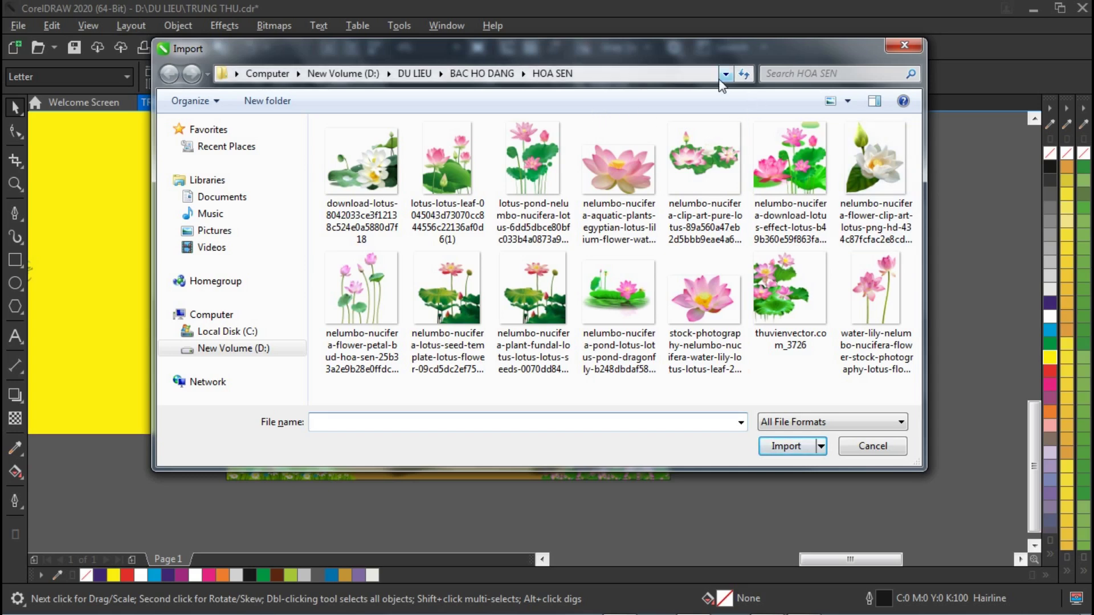
click(482, 74)
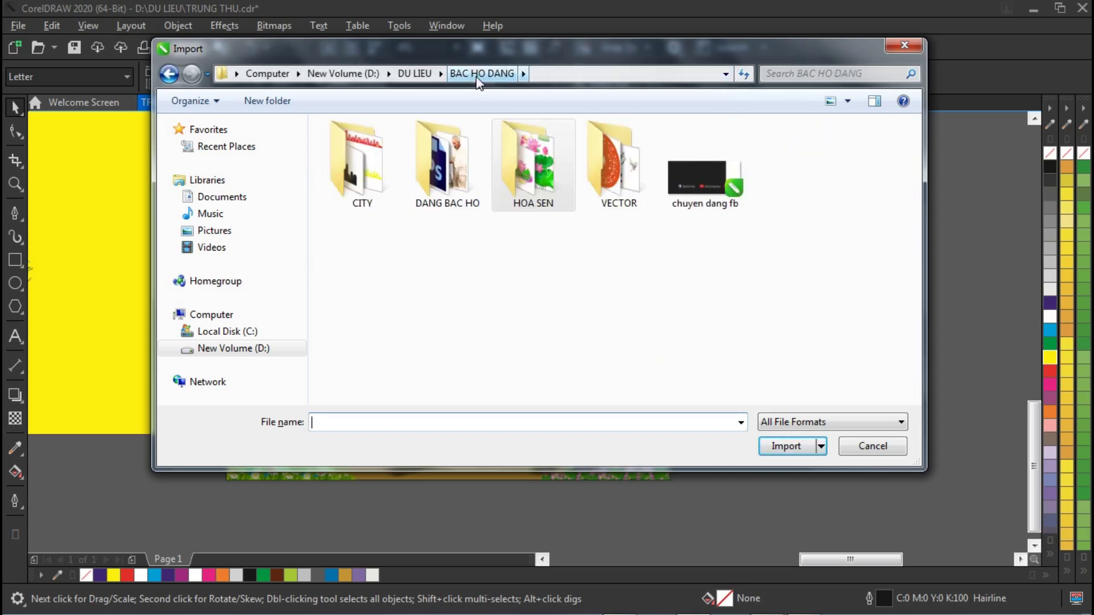
click(415, 73)
double_click(711, 174)
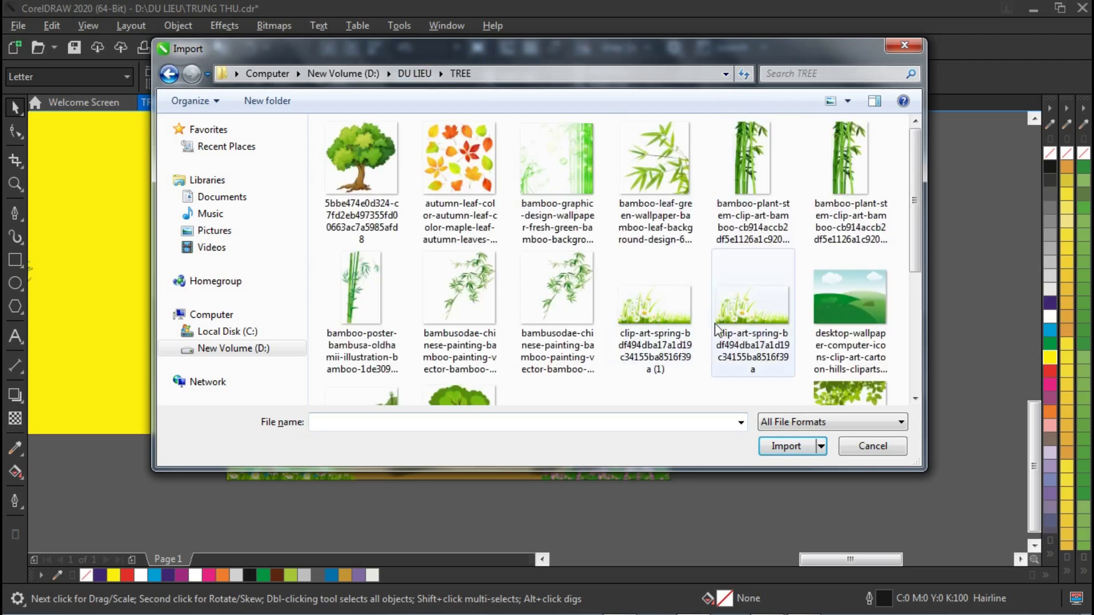
drag(917, 183, 914, 315)
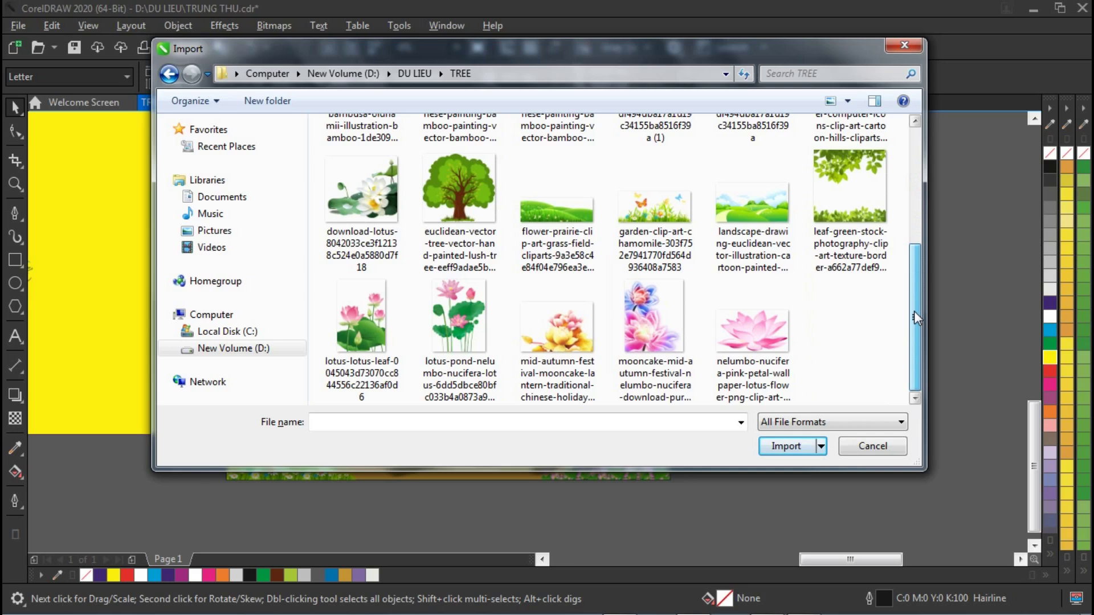
drag(914, 311, 903, 237)
click(647, 208)
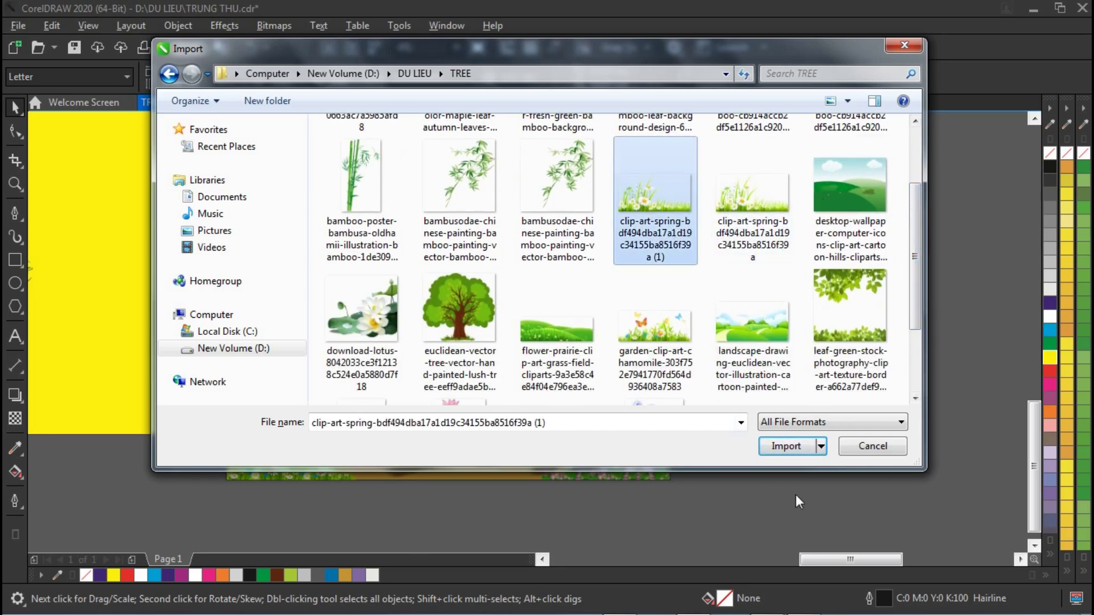
click(786, 446)
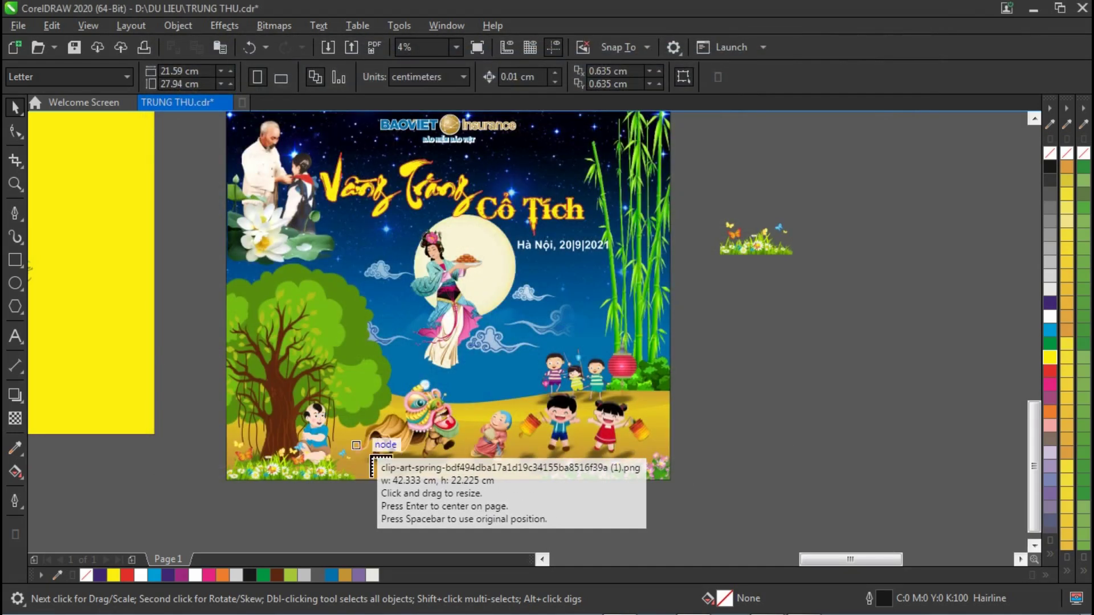
click(370, 455)
Move the spring grass clip beside the pink flowers on the poster's lower edge and duplicate it below the lion dancer.
drag(408, 462, 529, 467)
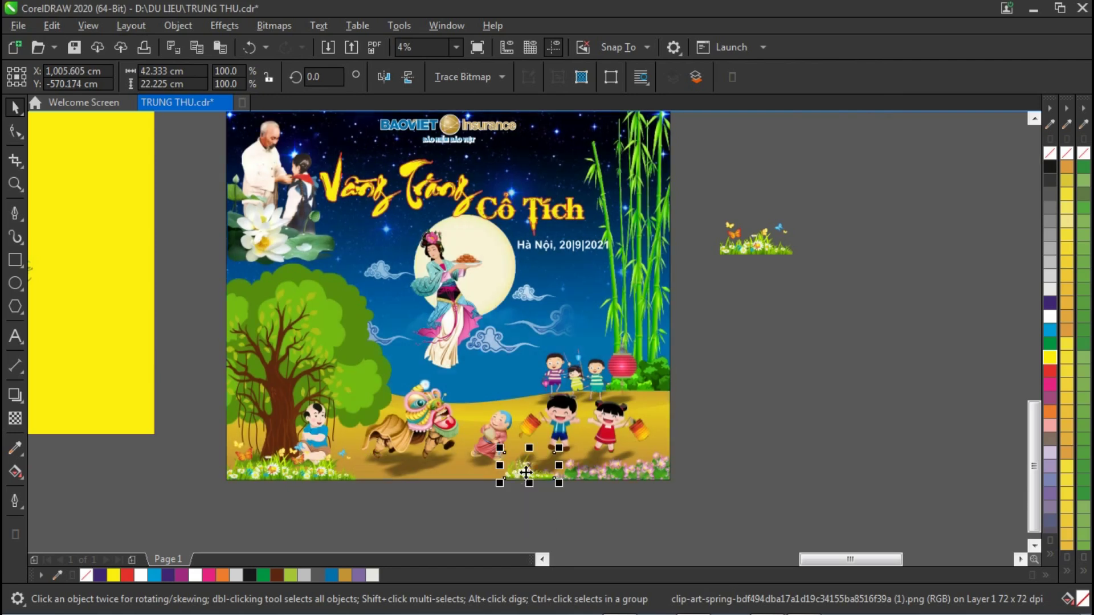
shift+click(440, 473)
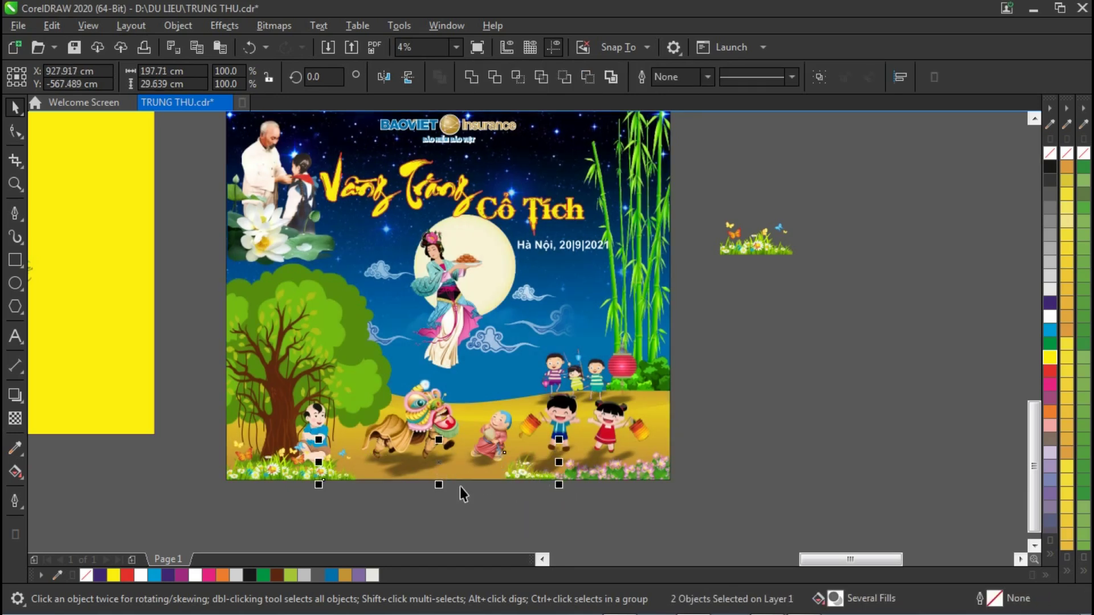
click(522, 477)
drag(522, 477, 452, 475)
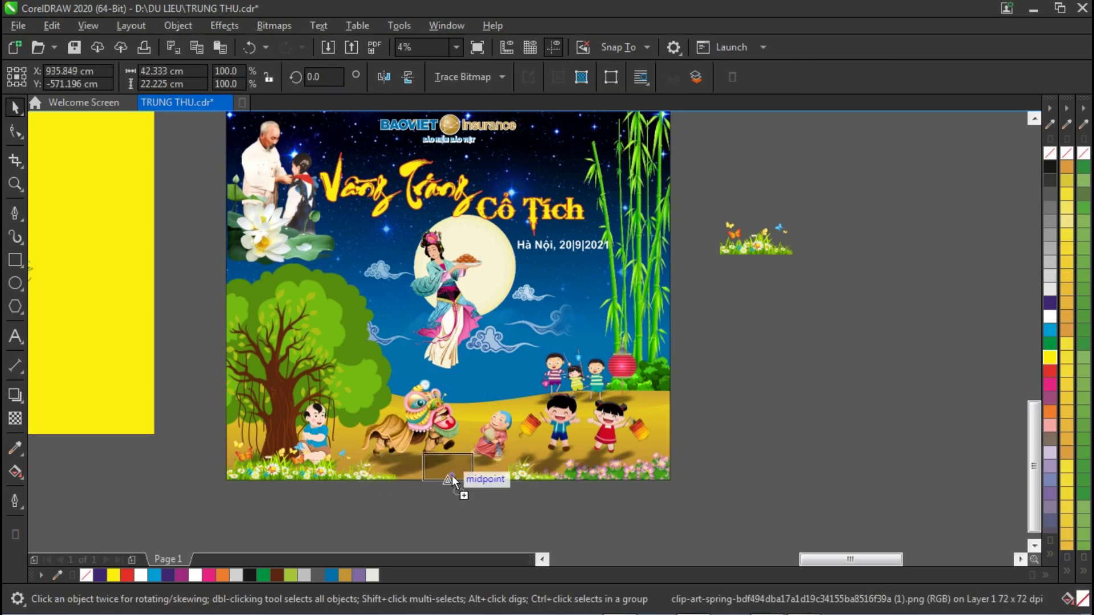
Duplicate the flower-and-butterfly grass from under the tree, scale it to about 41 by 19 cm, and fit it between the spring grass clips.
click(270, 479)
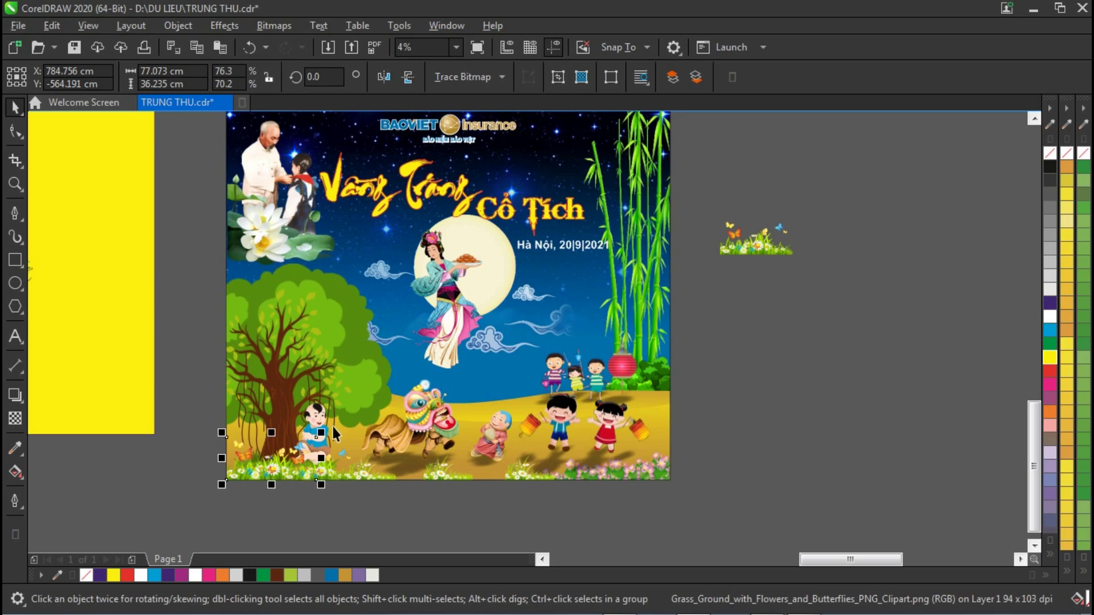
drag(323, 432, 495, 483)
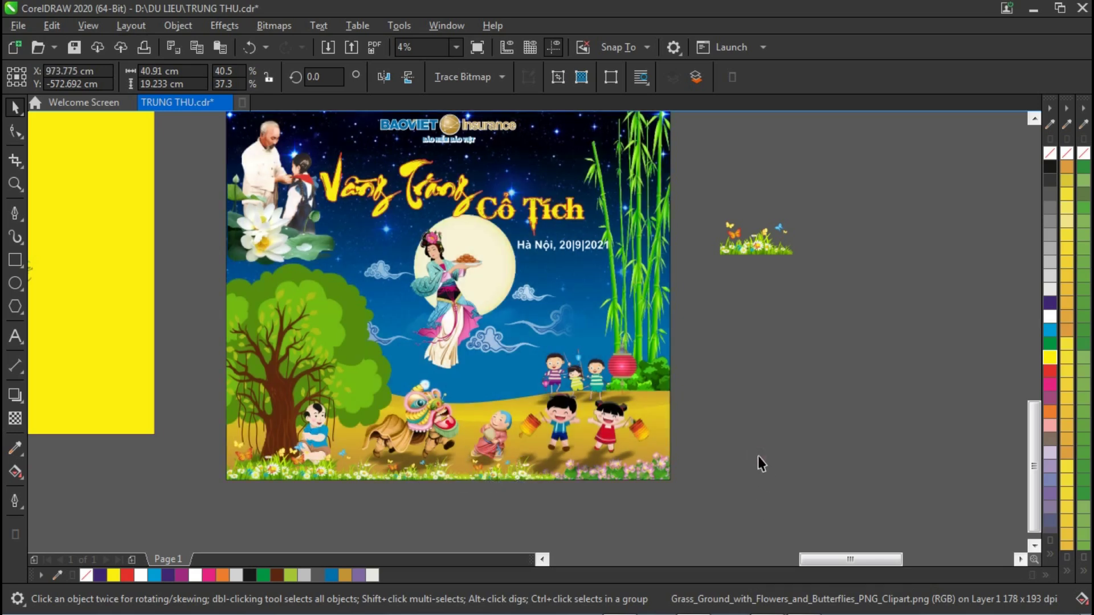
click(757, 455)
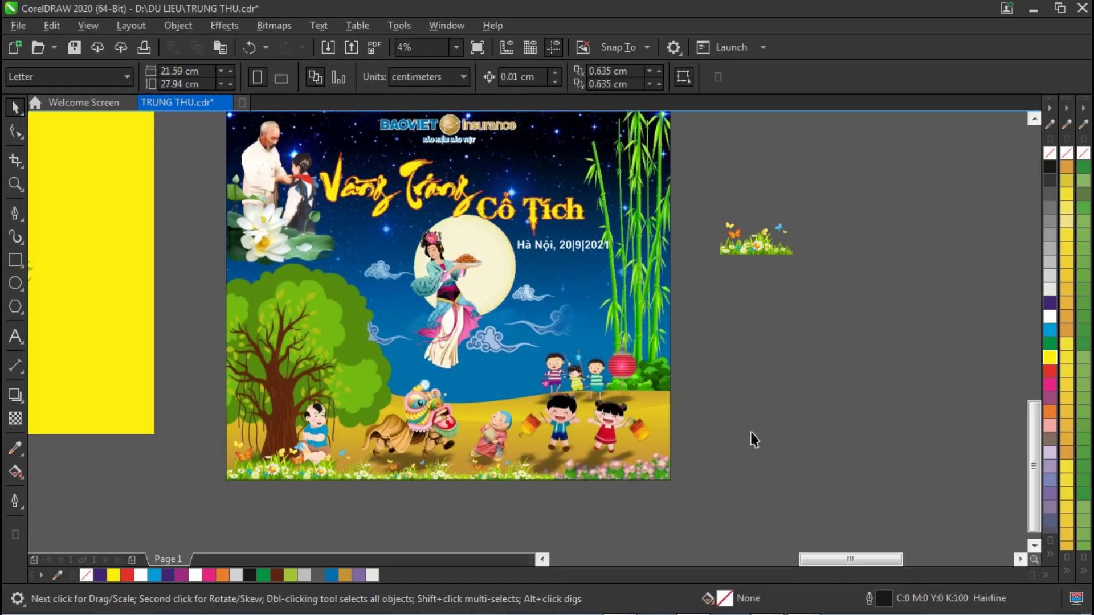
Raise the yellow title Vầng Trăng Cổ Tích slightly towards the logo and shrink the Baoviet Insurance logo to about 108 by 23 cm.
key(z)
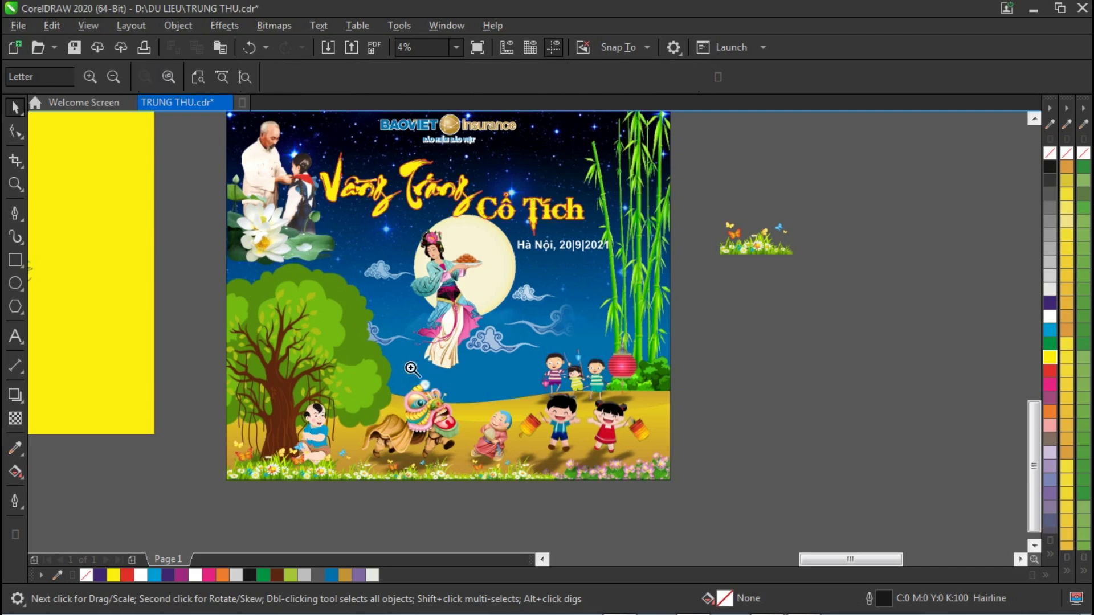
right_click(443, 351)
drag(189, 288, 503, 532)
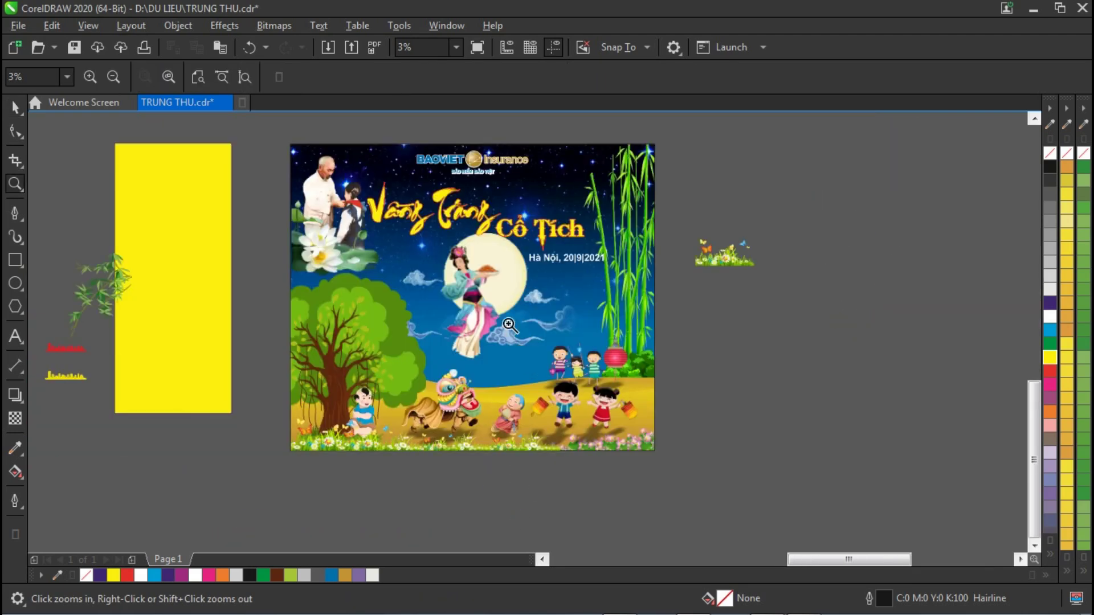
drag(260, 133, 821, 354)
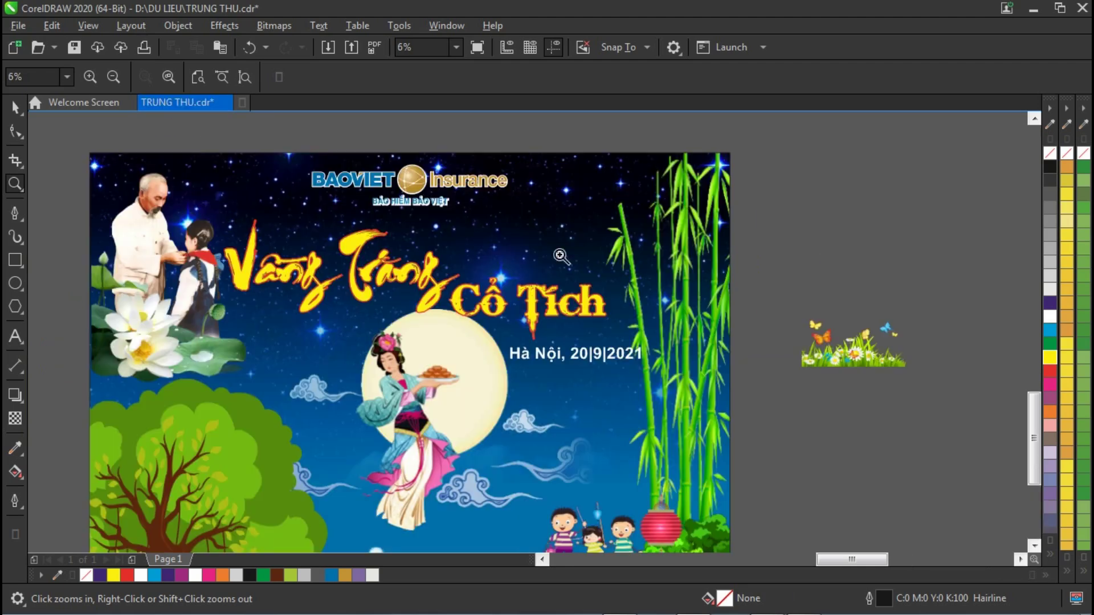
click(16, 108)
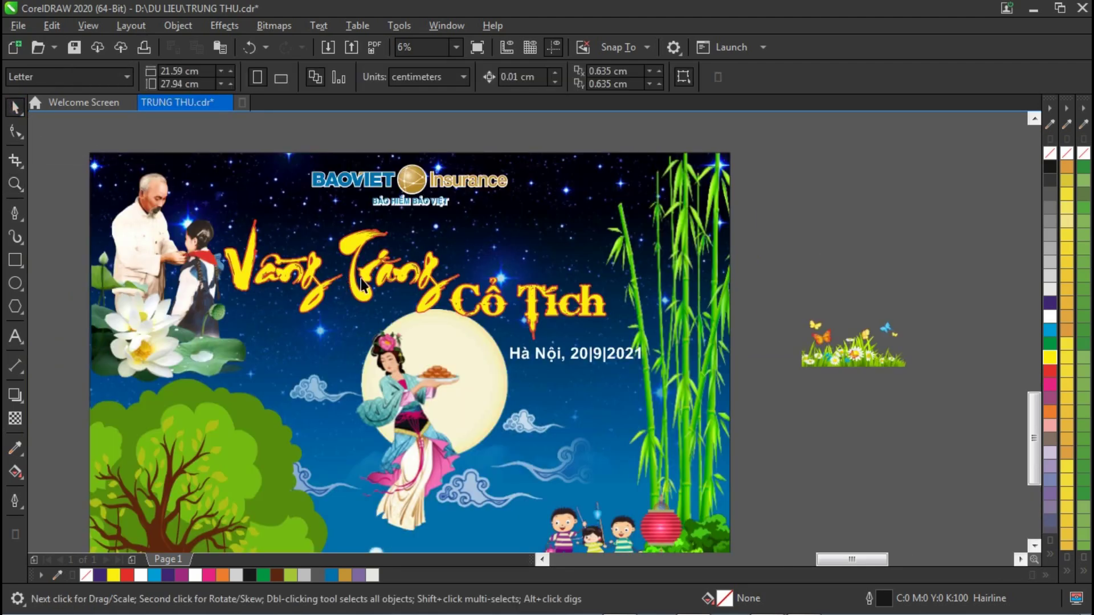
click(502, 312)
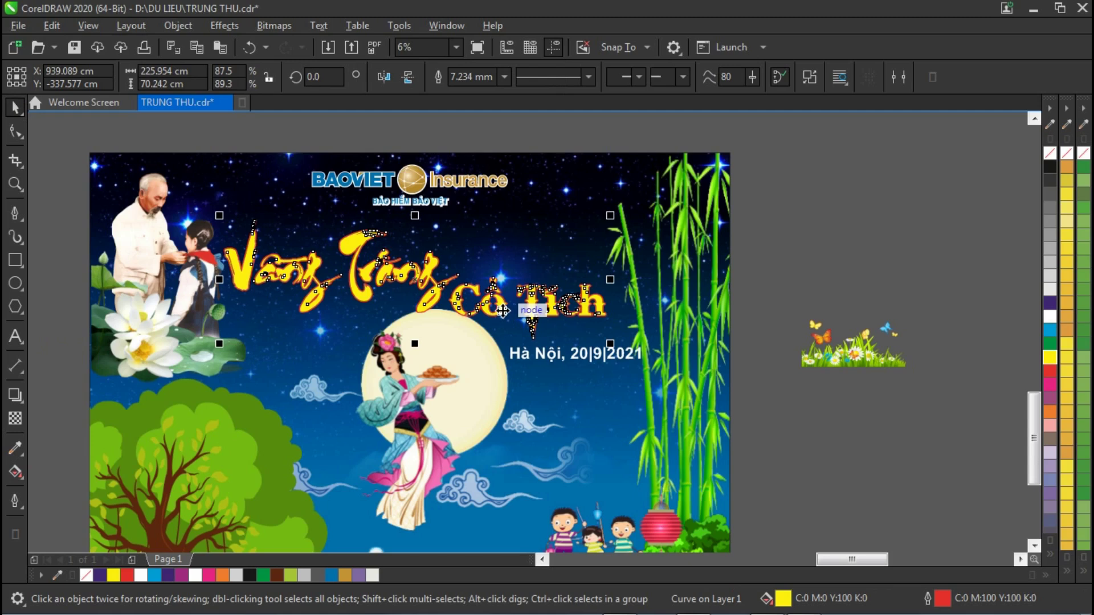
mouse_move(502, 310)
mouse_down()
mouse_move(597, 261)
mouse_move(651, 257)
mouse_move(599, 225)
mouse_move(801, 237)
mouse_move(700, 239)
mouse_move(525, 276)
mouse_move(531, 267)
mouse_move(501, 291)
mouse_up()
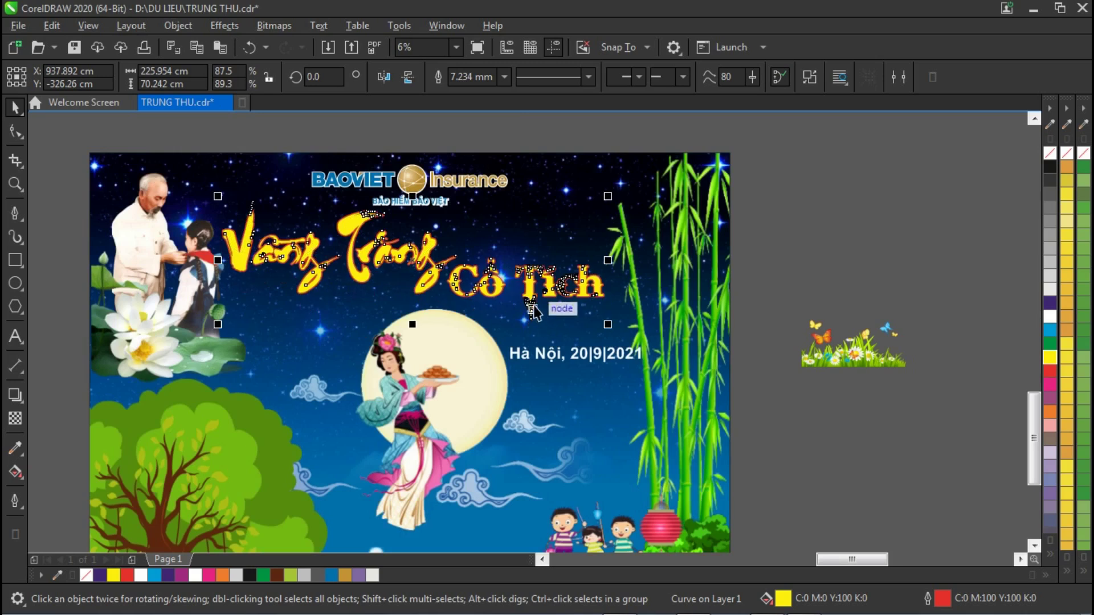
drag(264, 129, 549, 215)
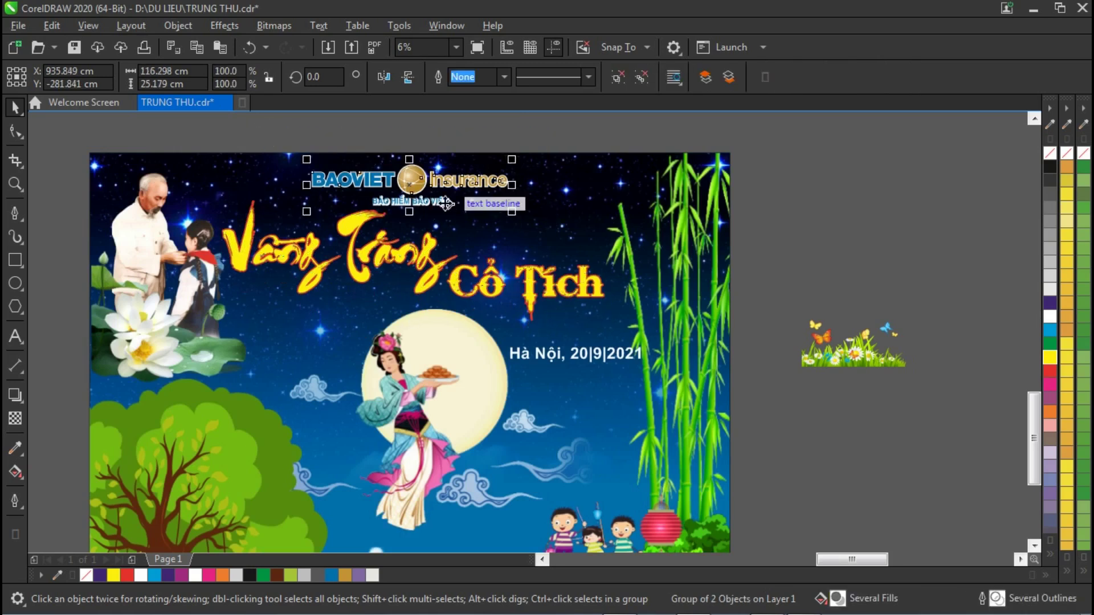
drag(309, 212, 322, 209)
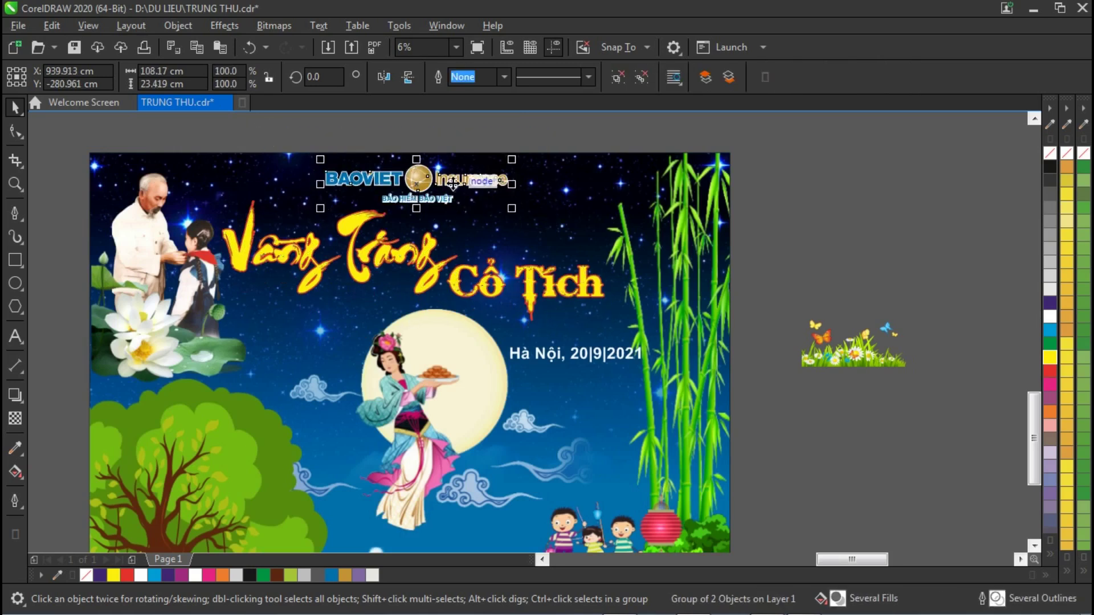
Duplicate the yellow title, shrink the copy to about 26 by 8 cm, and place it on the moon's upper edge.
drag(413, 256, 409, 348)
right_click(409, 348)
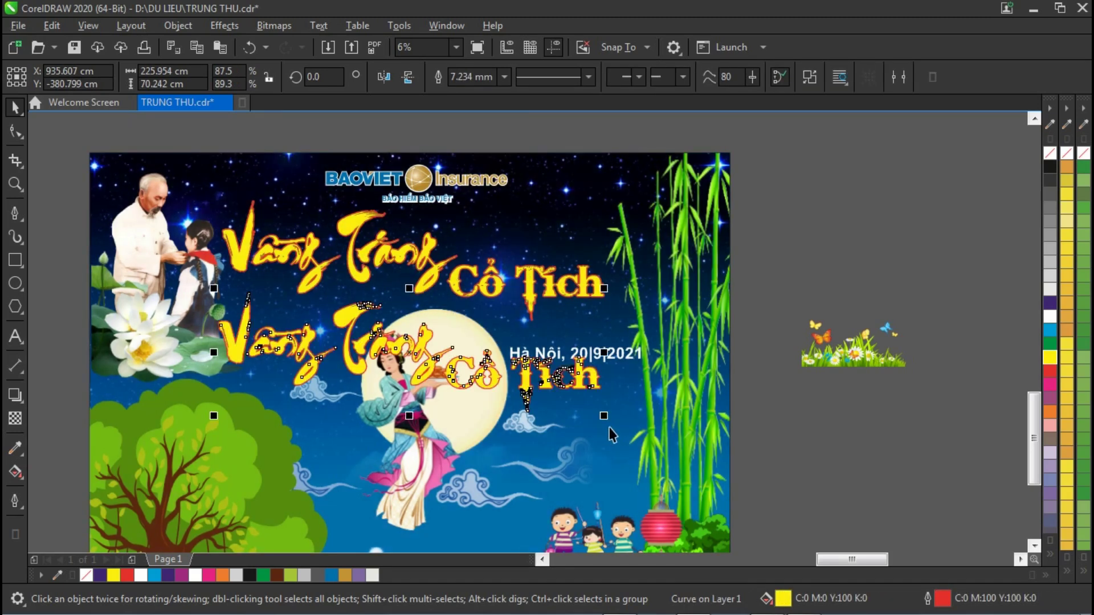
drag(506, 436, 433, 436)
drag(428, 356, 442, 313)
Set the small title copy's fill and outline to 10% Black.
key(z)
drag(346, 285, 534, 384)
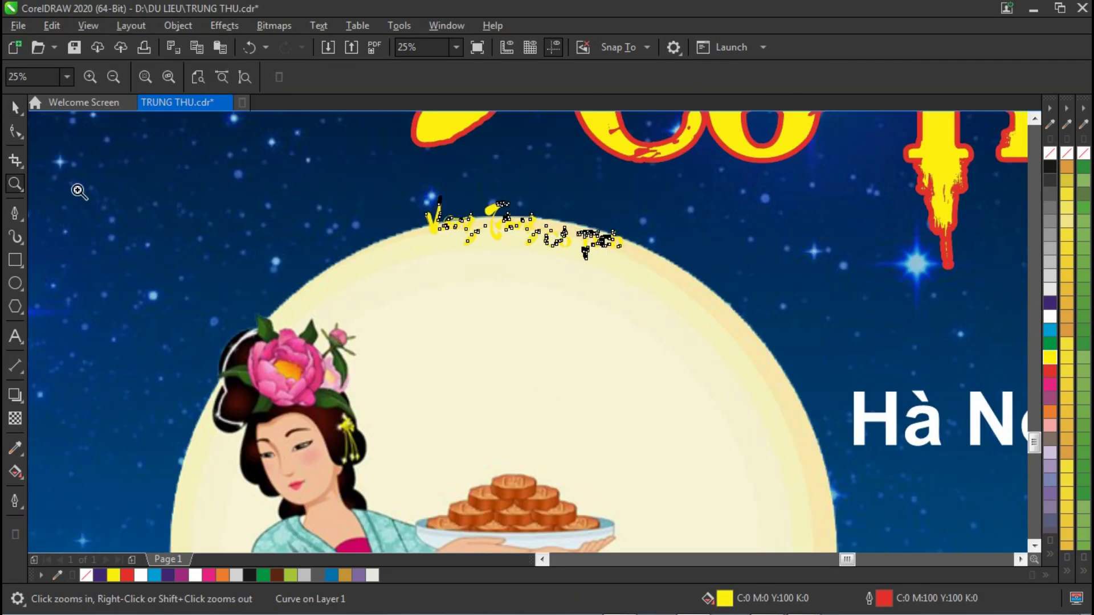
click(15, 106)
click(372, 575)
right_click(373, 577)
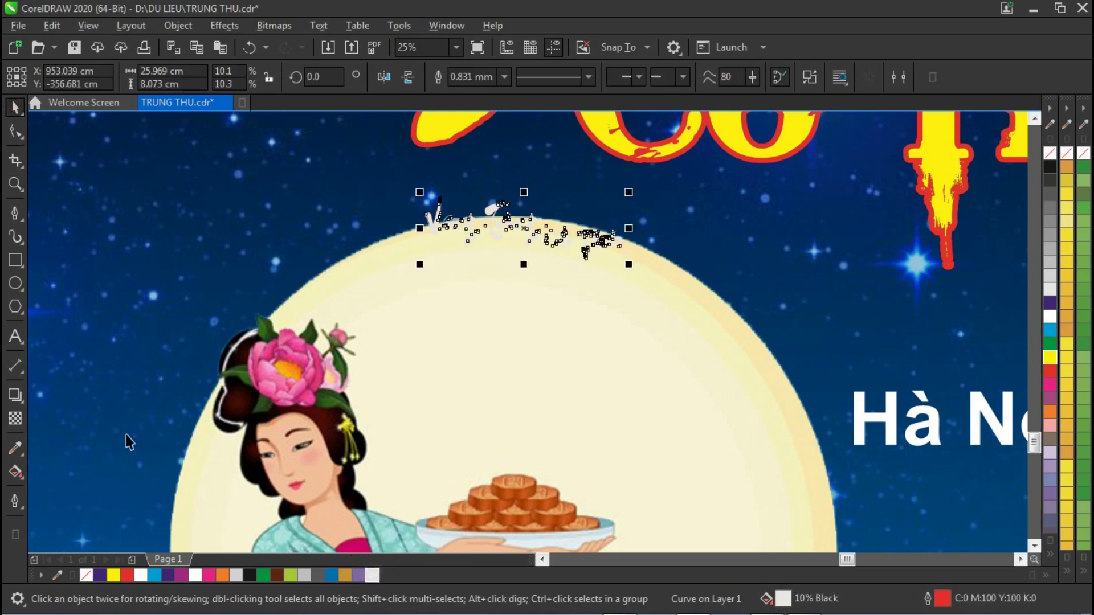
Sample the pale yellow #FAE7AC from the moon's edge and apply it to the small title copy's fill and outline.
click(58, 574)
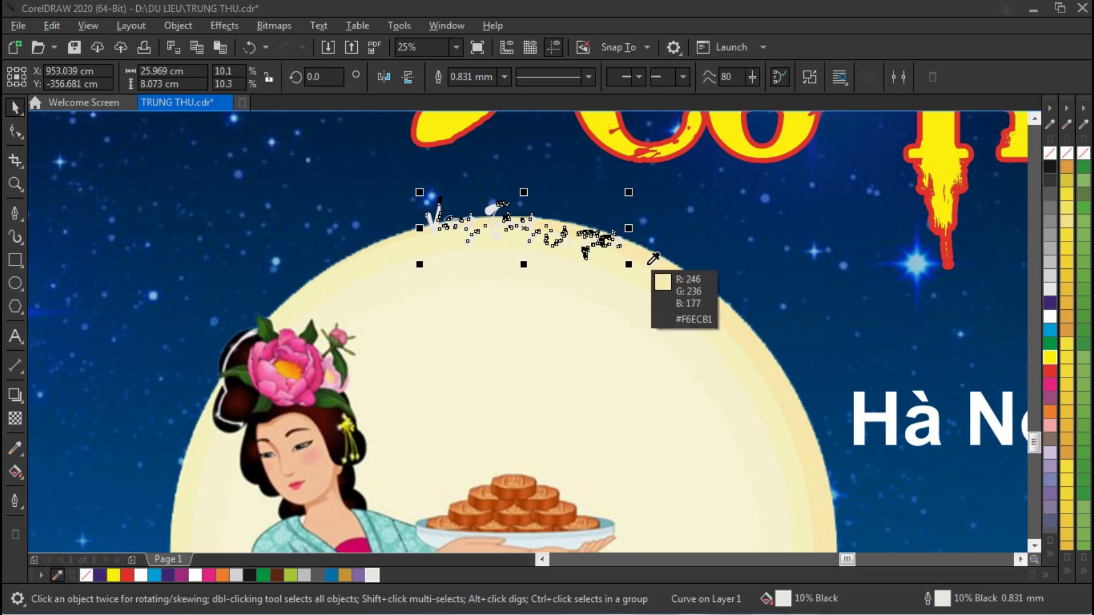
click(646, 262)
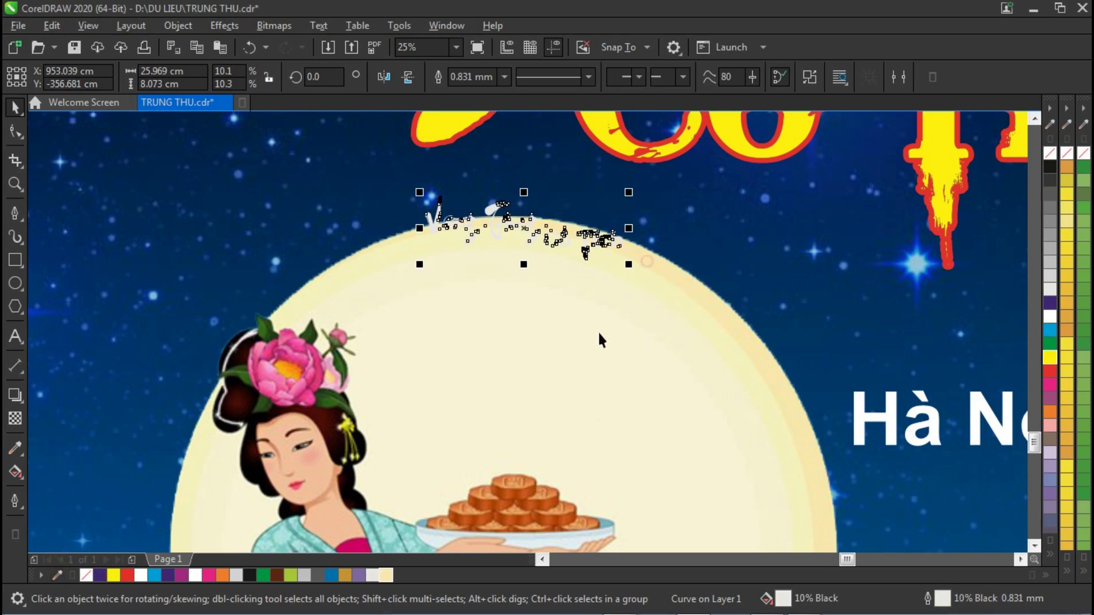
click(387, 575)
right_click(386, 574)
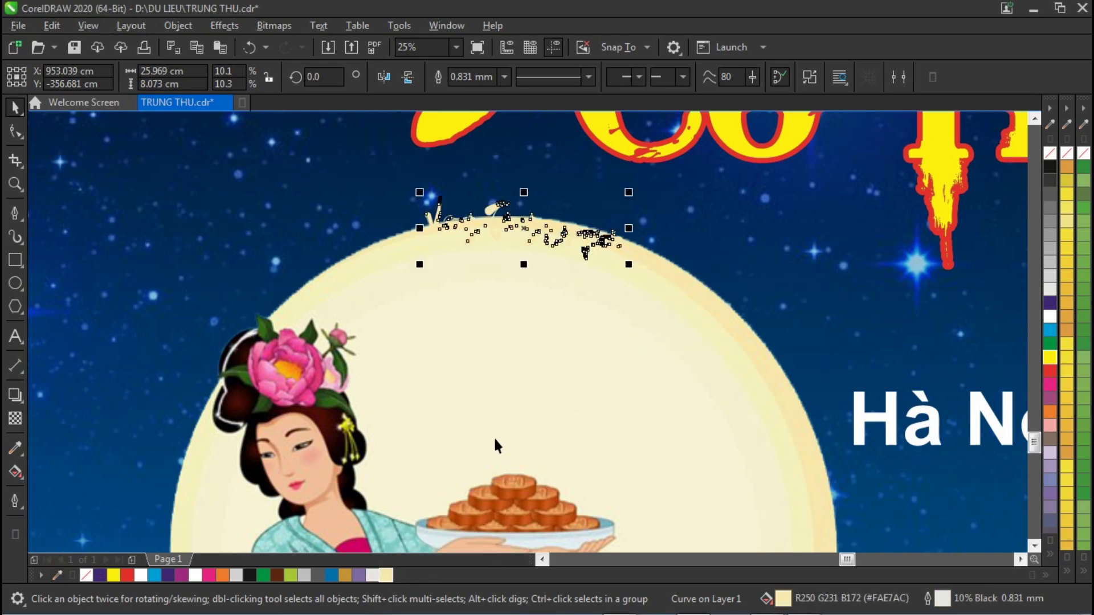
Blend the large yellow title into the small pale copy on the moon's edge with 20 steps.
click(451, 140)
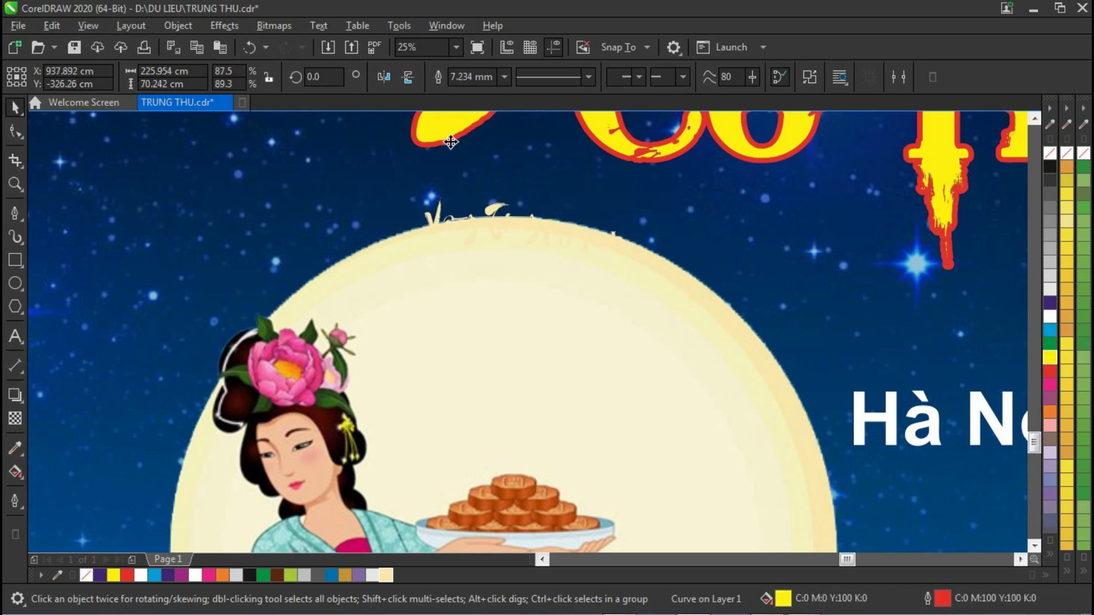
click(25, 403)
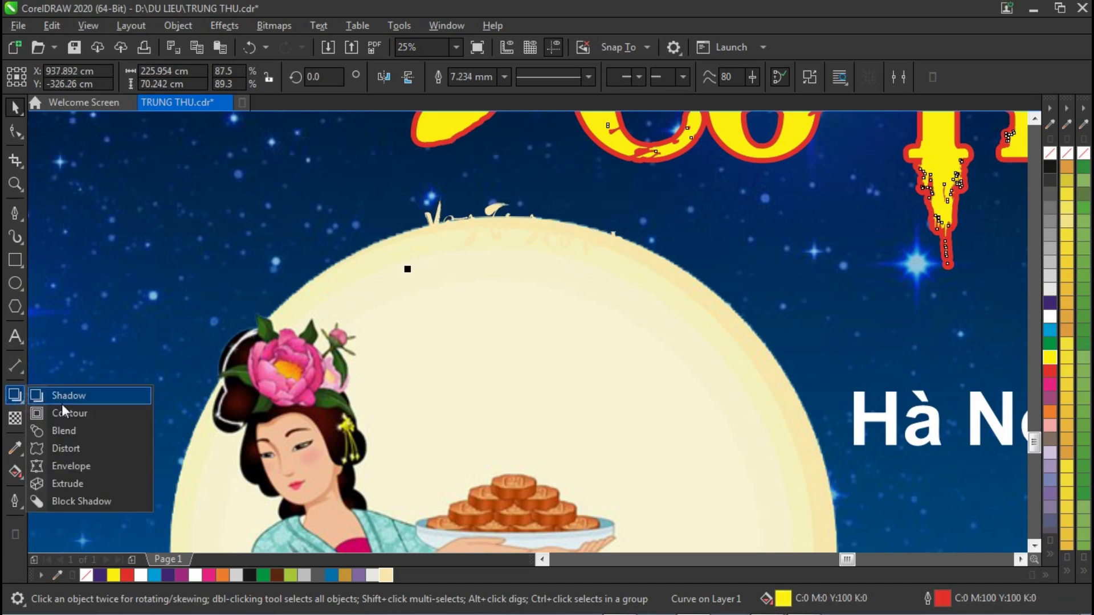
click(67, 432)
drag(466, 117, 501, 212)
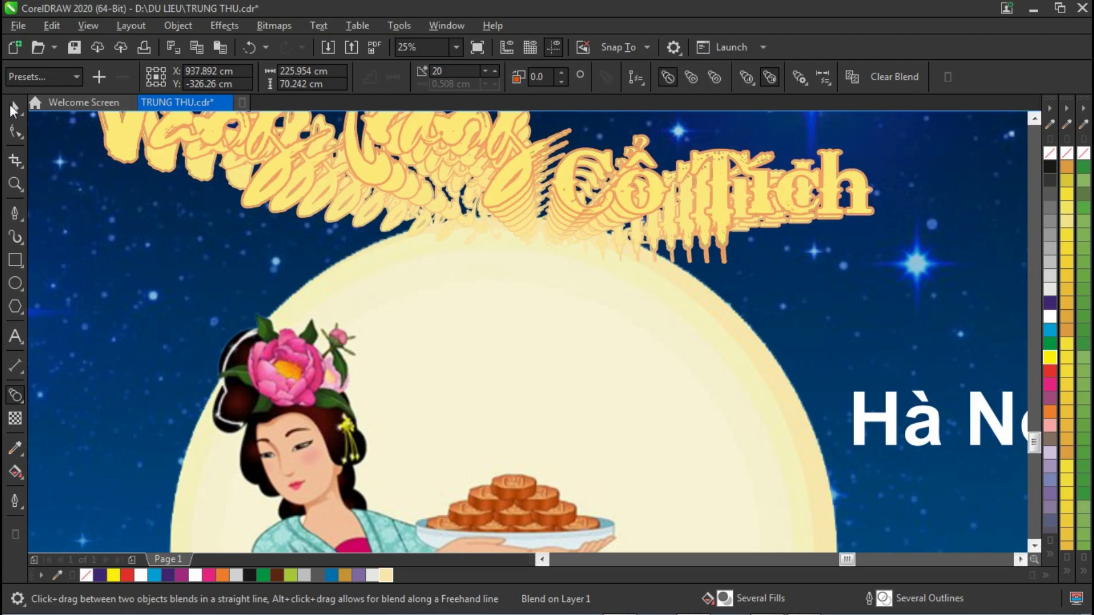
key(space)
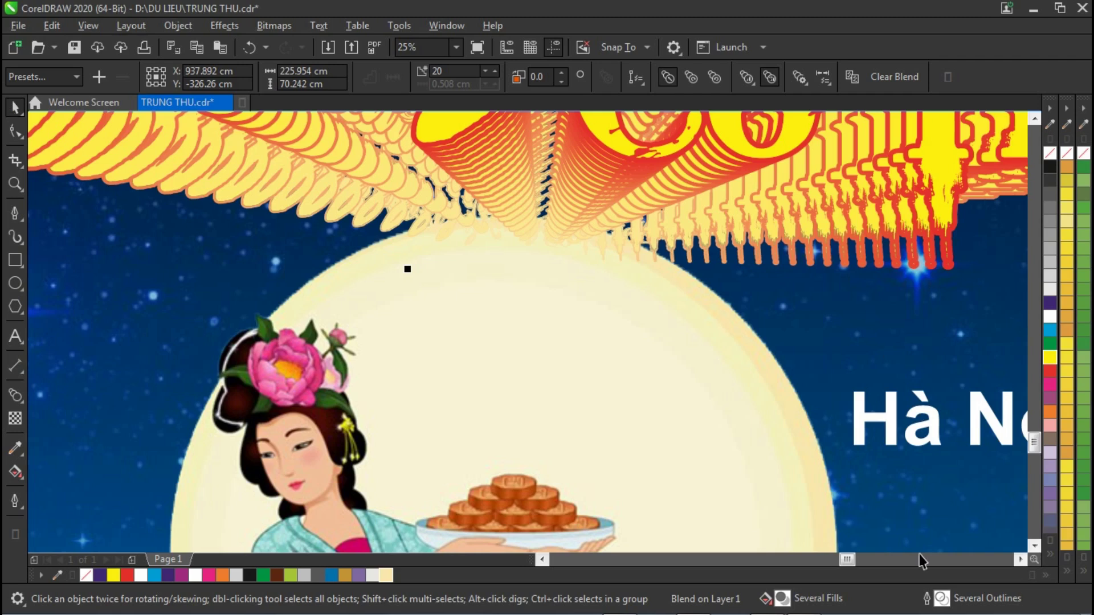
mouse_move(934, 611)
click(983, 603)
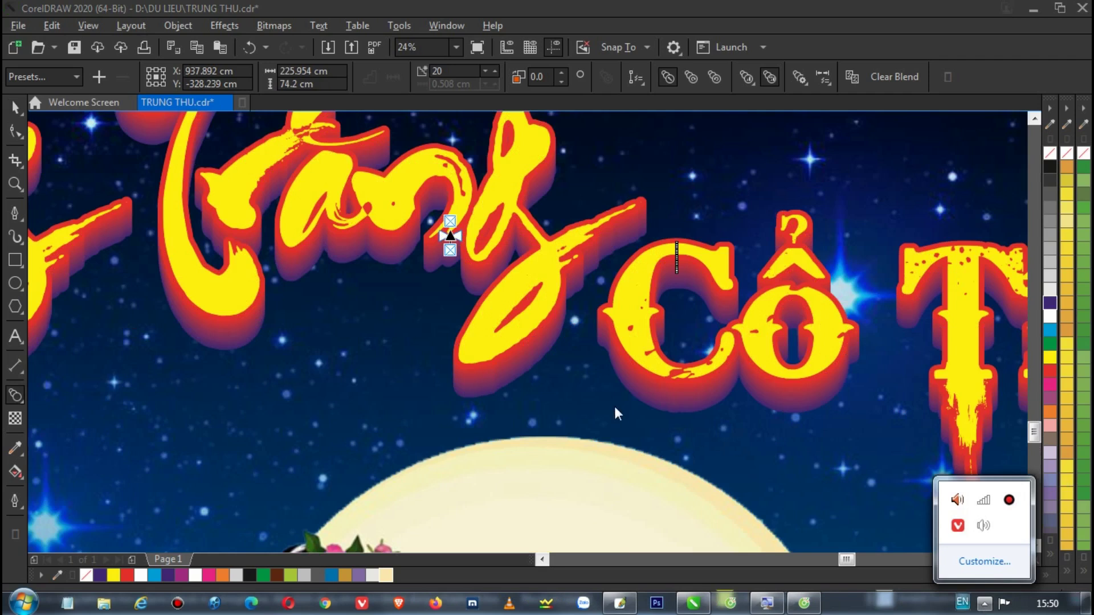
click(618, 409)
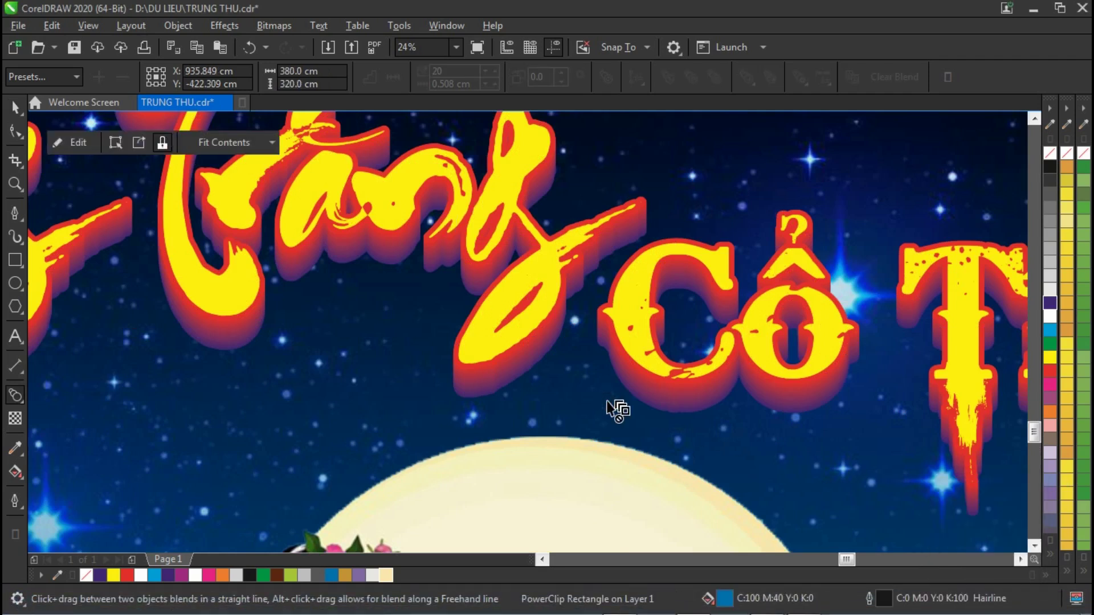
Move the front yellow title down about 2.5 cm to shorten the blended shadow beneath it.
key(z)
scroll(600, 330, down, 3)
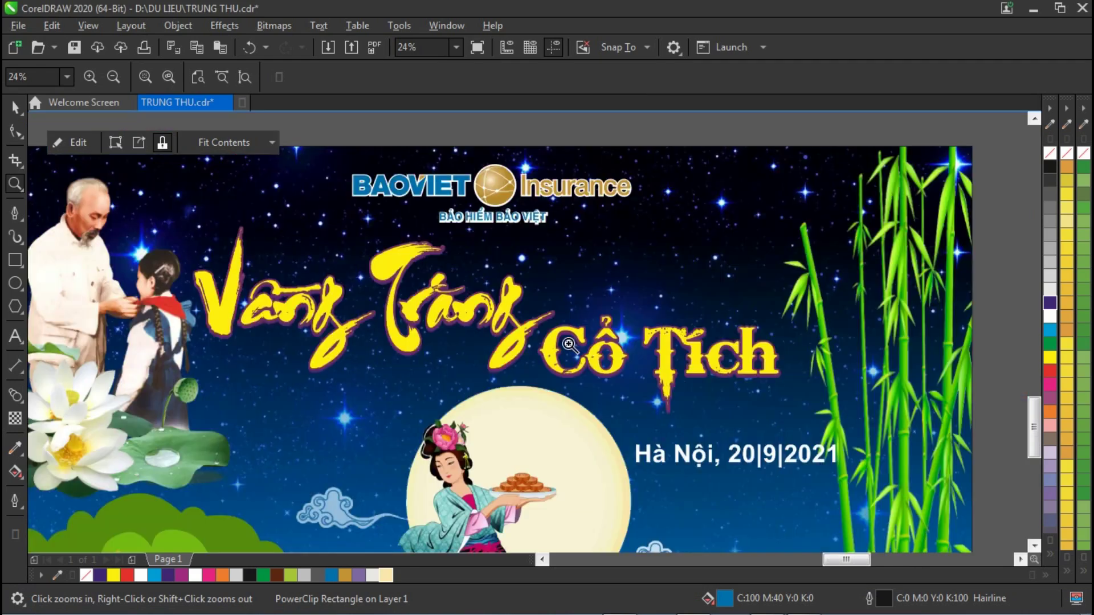
scroll(568, 361, down, 2)
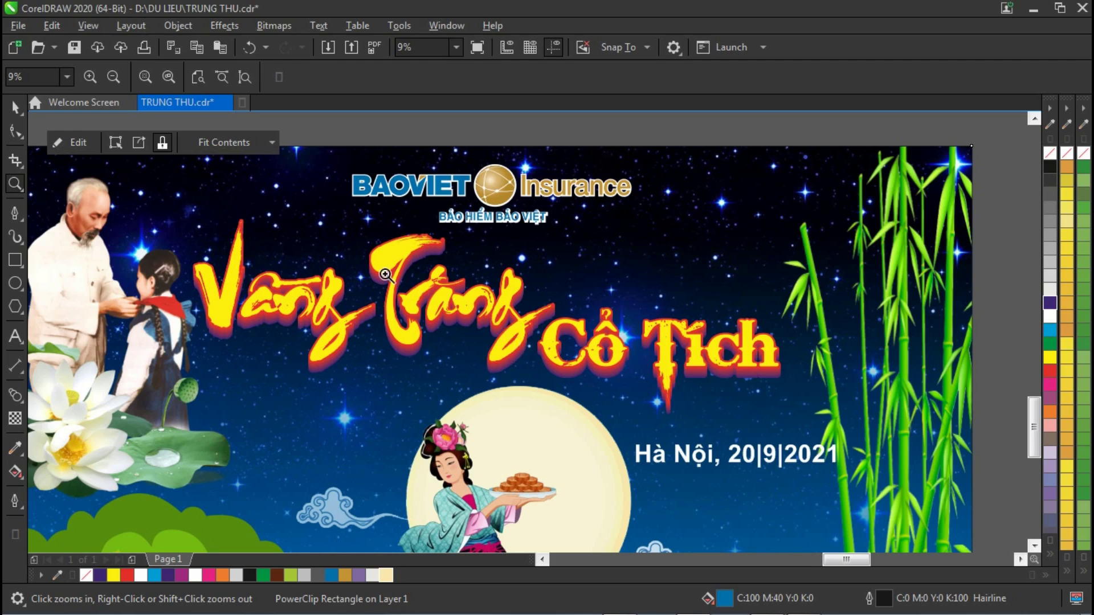
drag(346, 226, 722, 440)
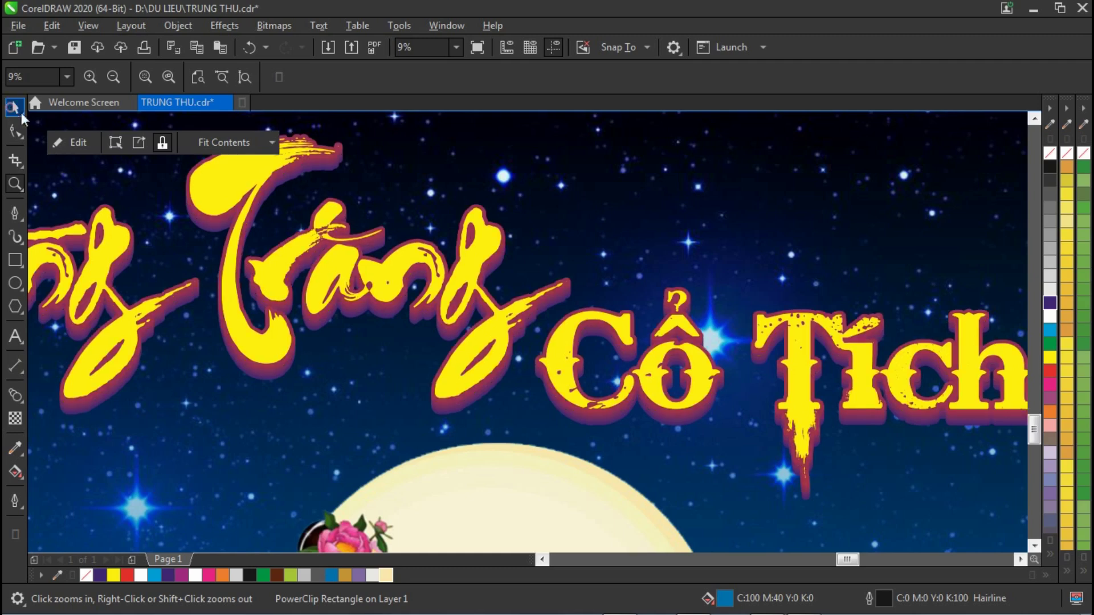
click(13, 109)
click(457, 266)
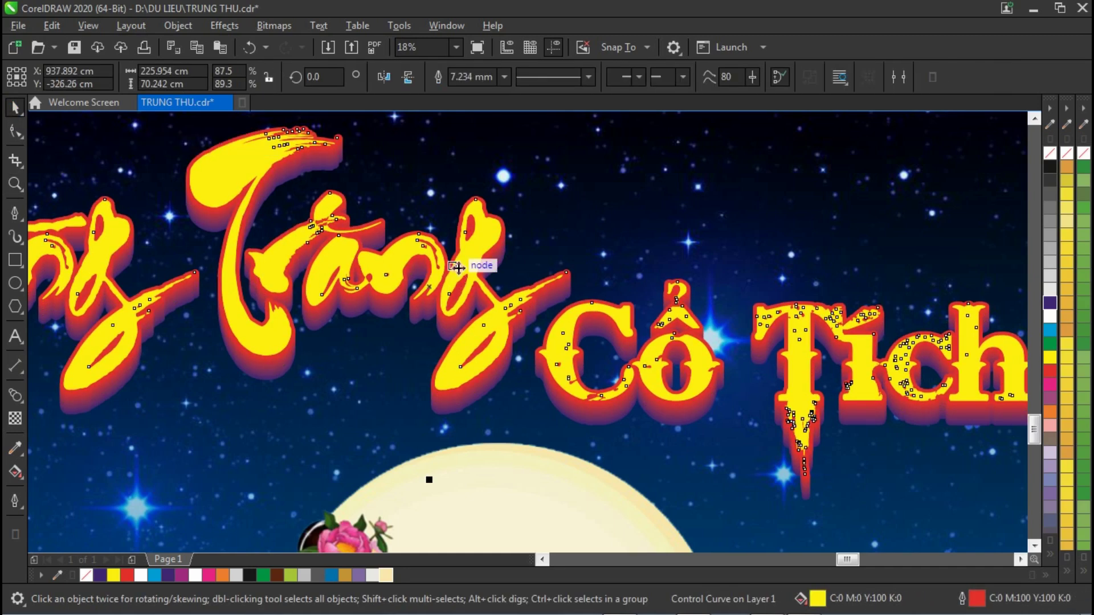
drag(466, 254, 465, 265)
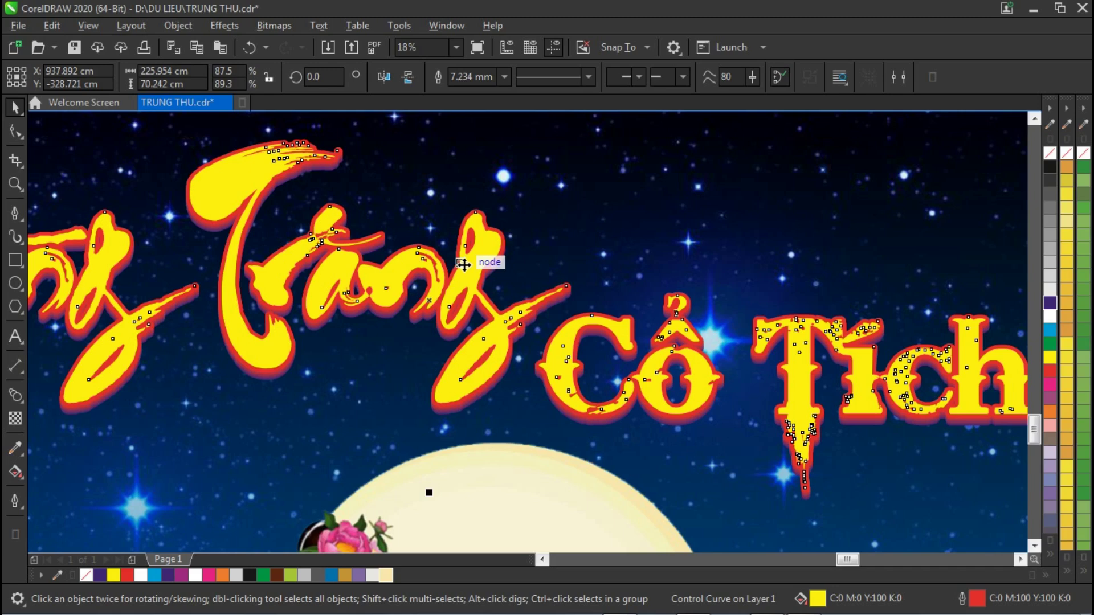
key(z)
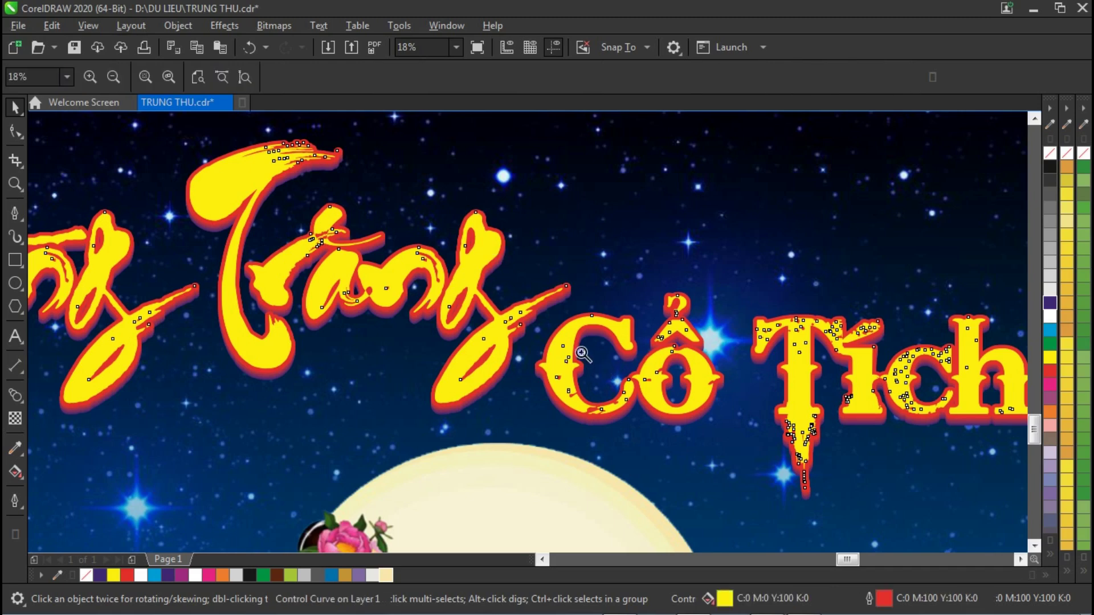
right_click(707, 375)
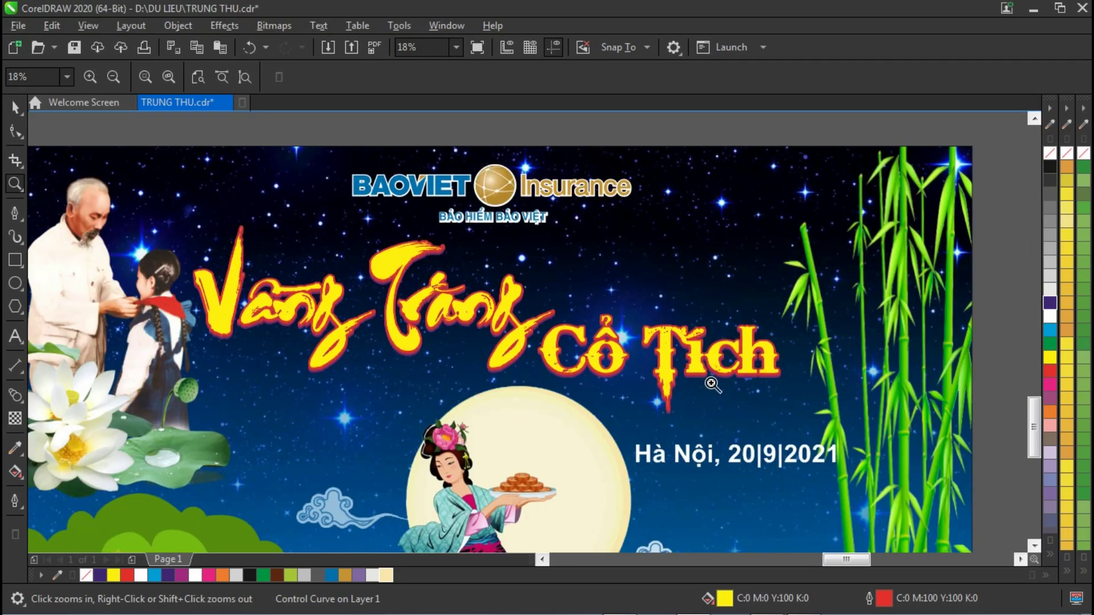
right_click(731, 388)
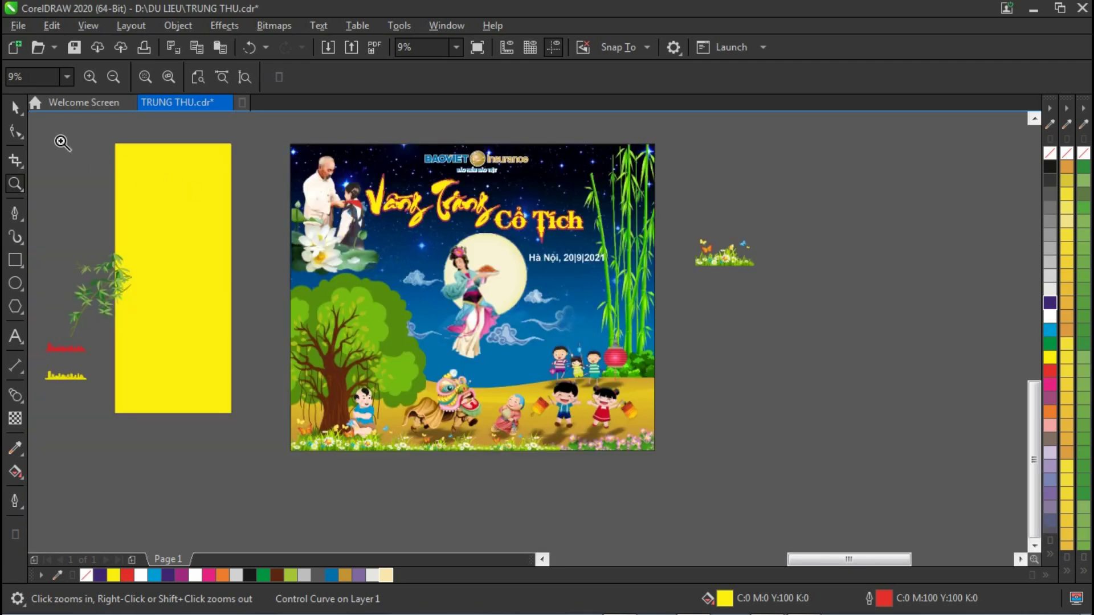
click(15, 108)
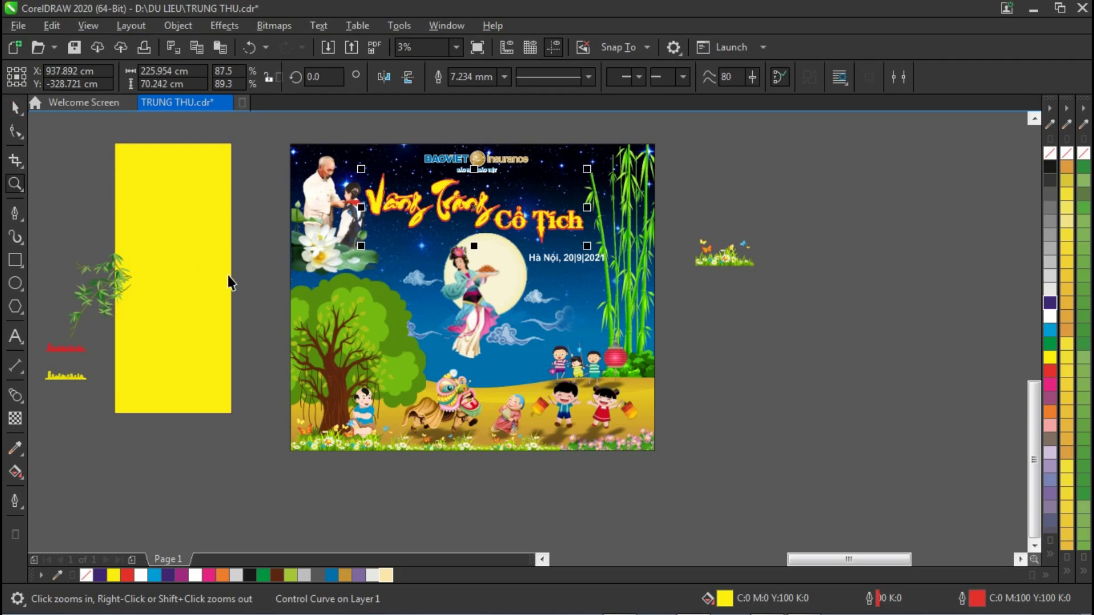
click(210, 231)
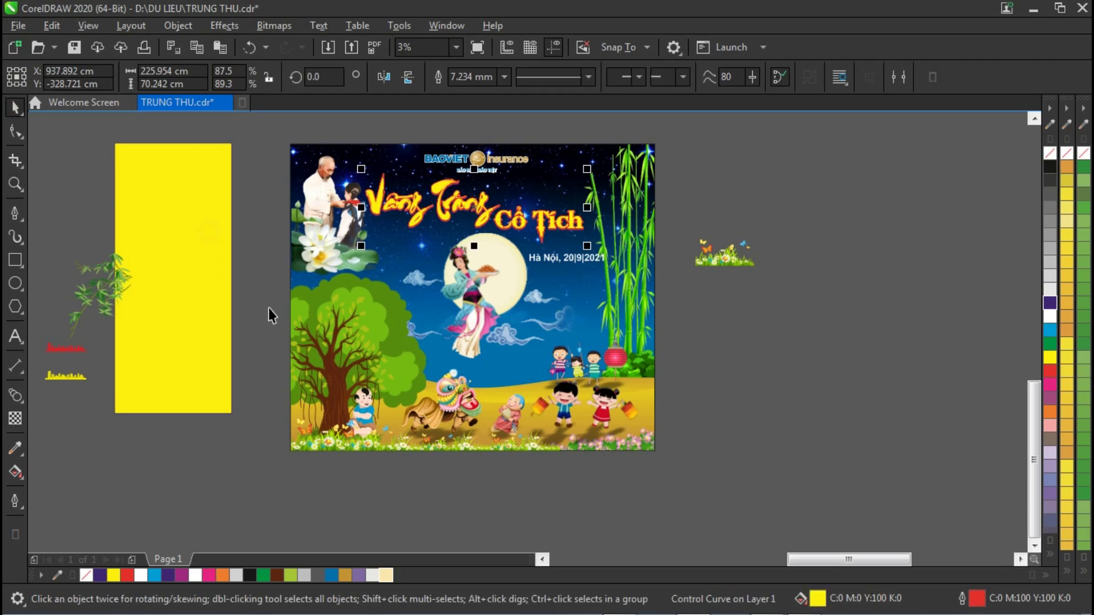
click(763, 332)
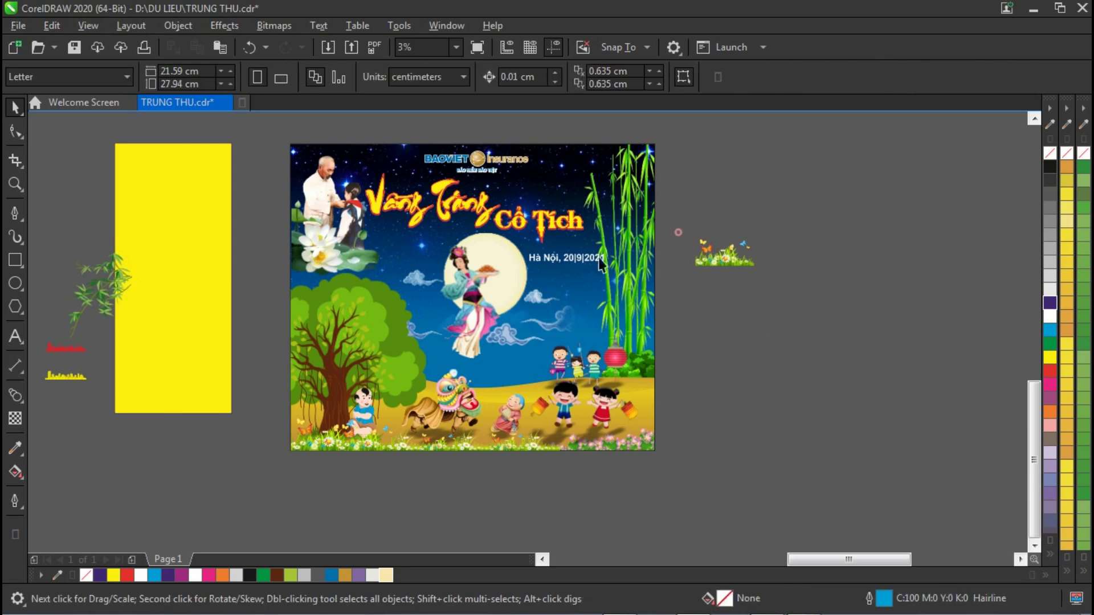
Give the date text a 10 mm blue outline positioned outside, with round corners, behind the fill and scaling with the object.
key(Tab)
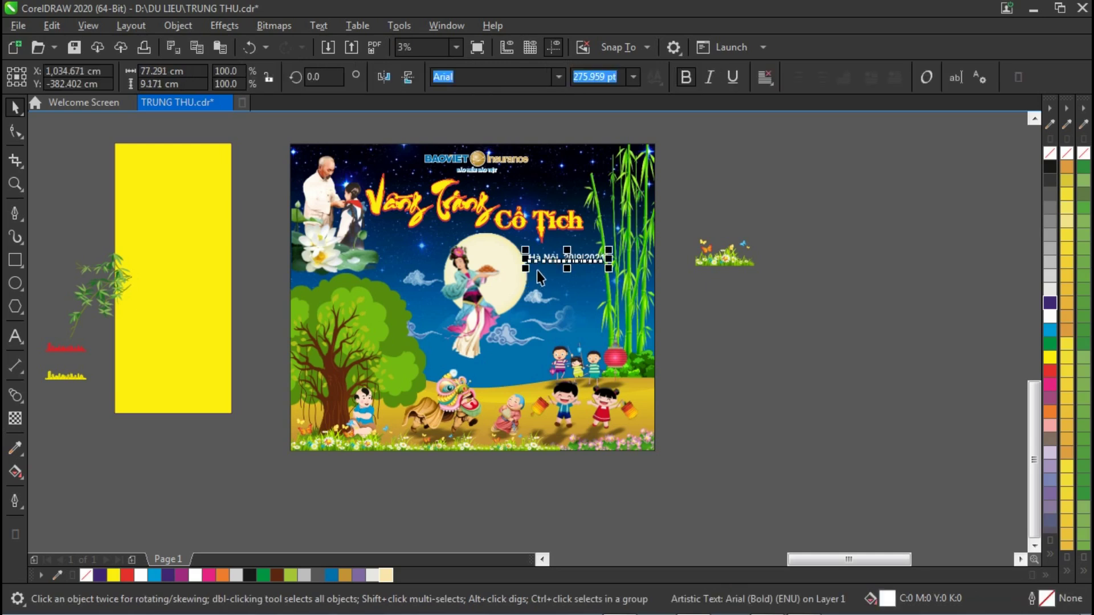
key(z)
drag(495, 228, 677, 298)
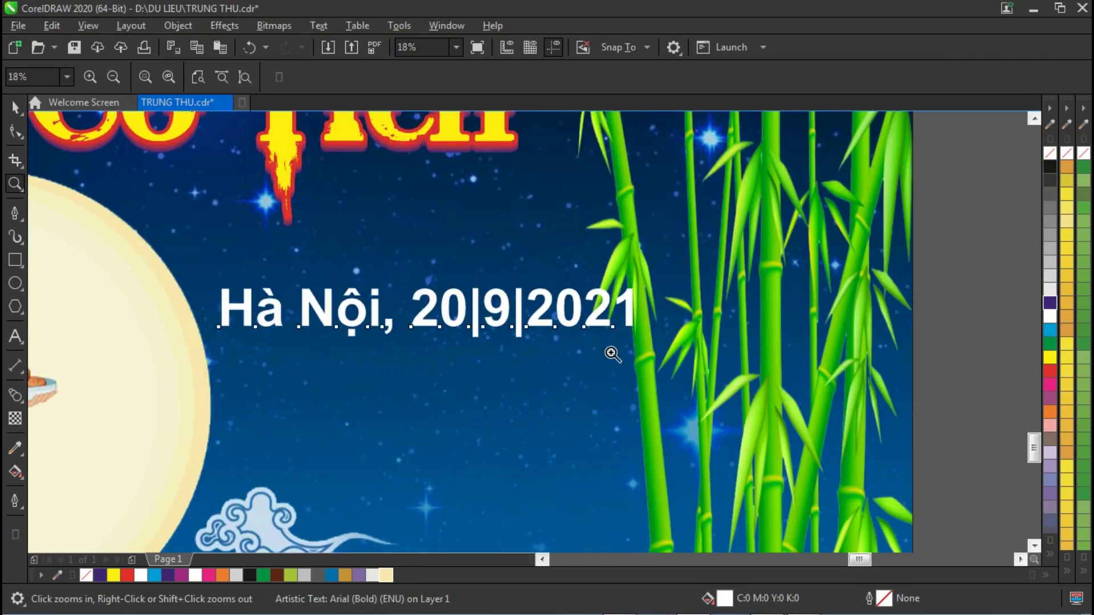
key(F12)
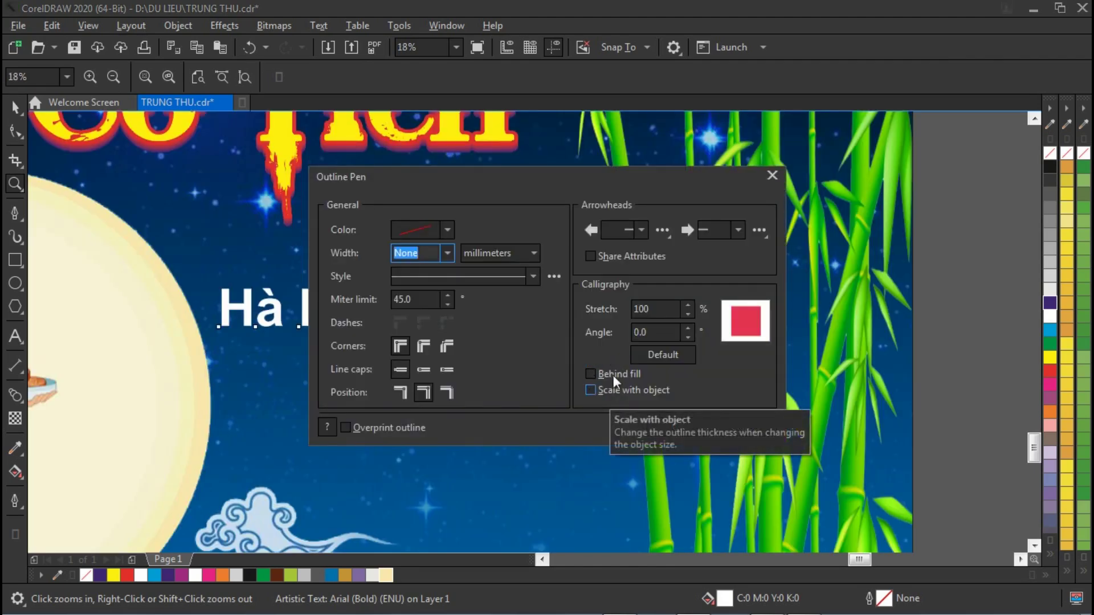
click(607, 372)
click(603, 387)
click(406, 393)
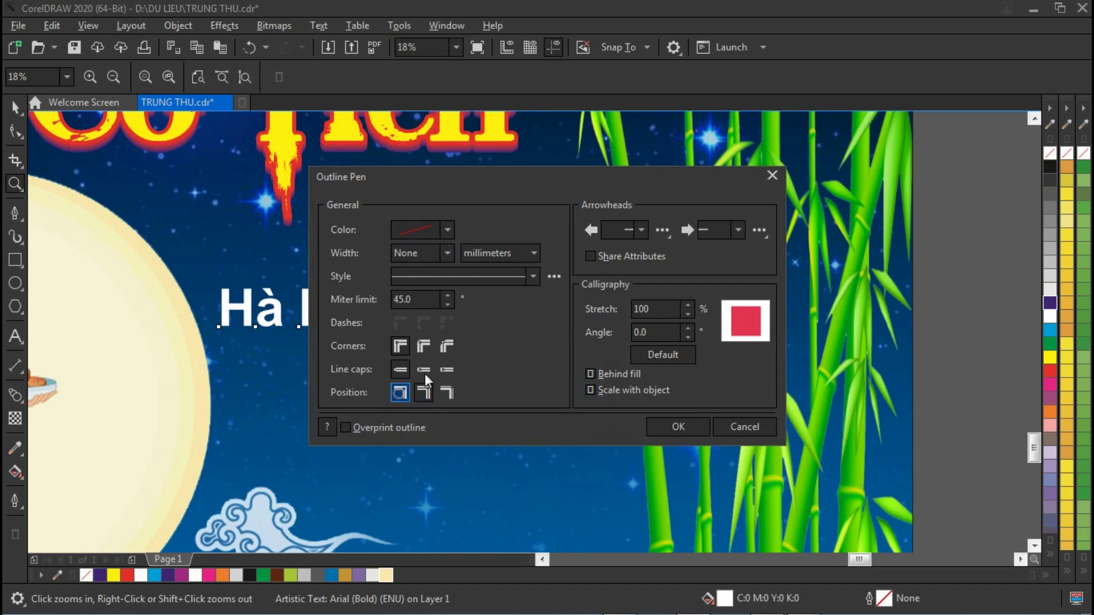
click(425, 349)
click(427, 253)
text(10)
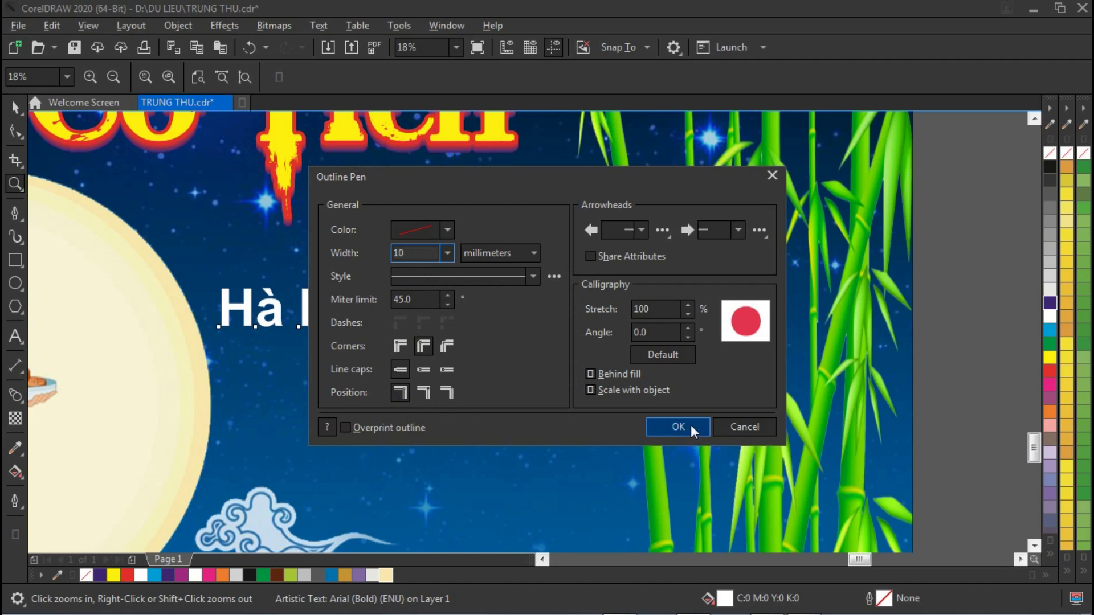
click(690, 427)
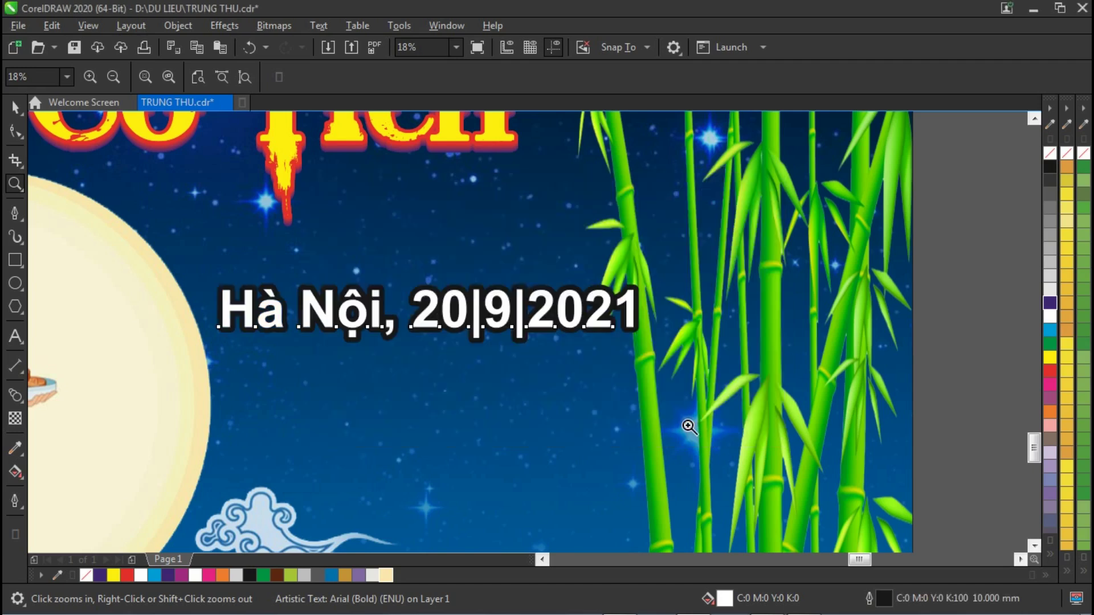
right_click(1049, 303)
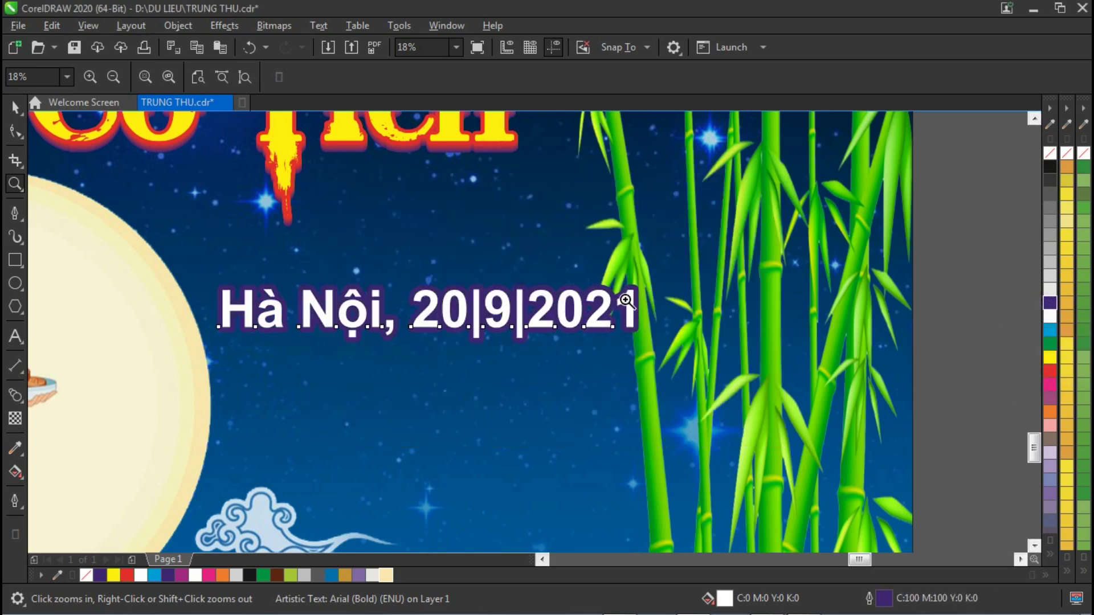
Move the date text about 6 cm left, away from the bamboo and towards the moon.
click(15, 107)
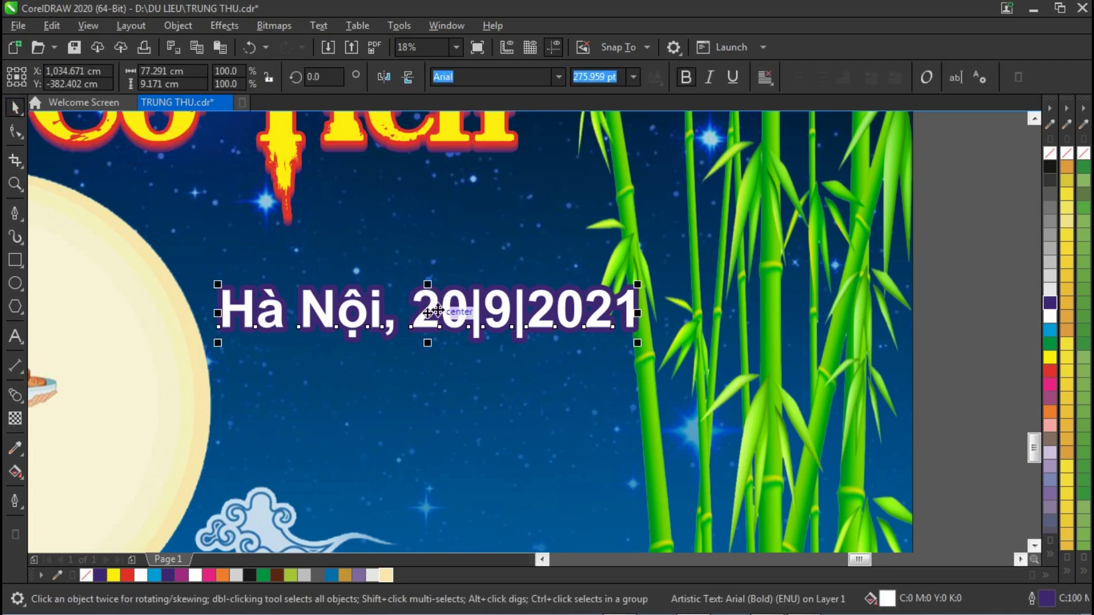
drag(426, 312, 402, 306)
key(z)
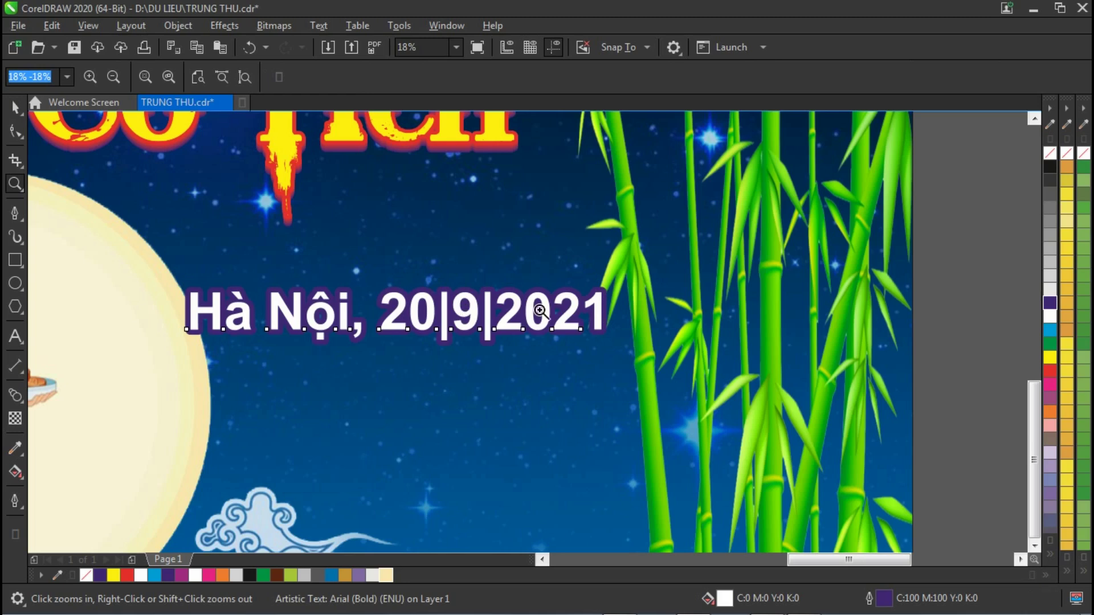
key(F4)
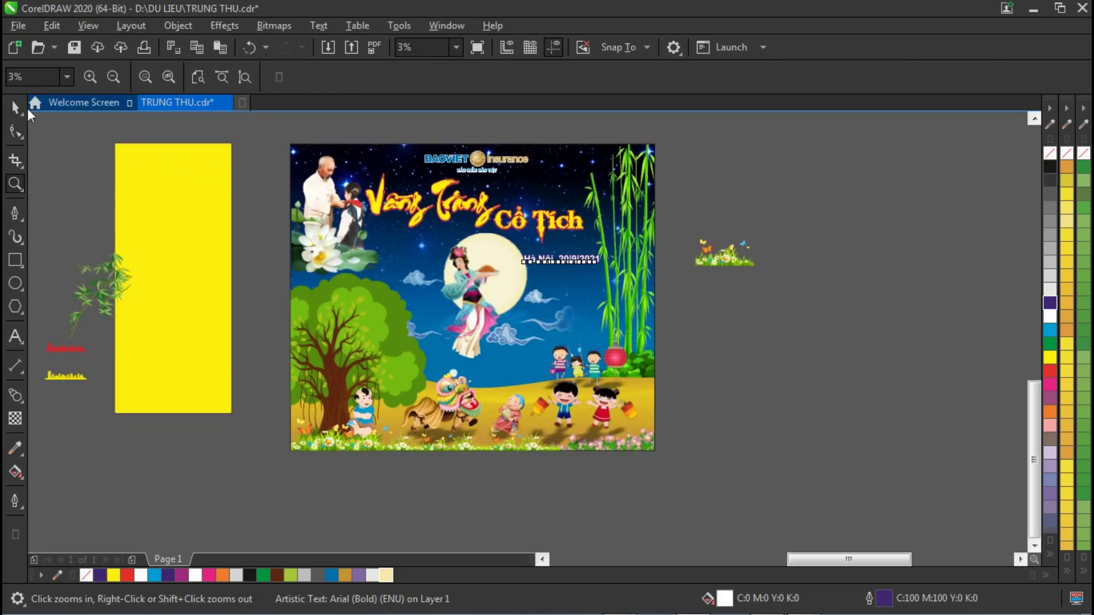
click(16, 107)
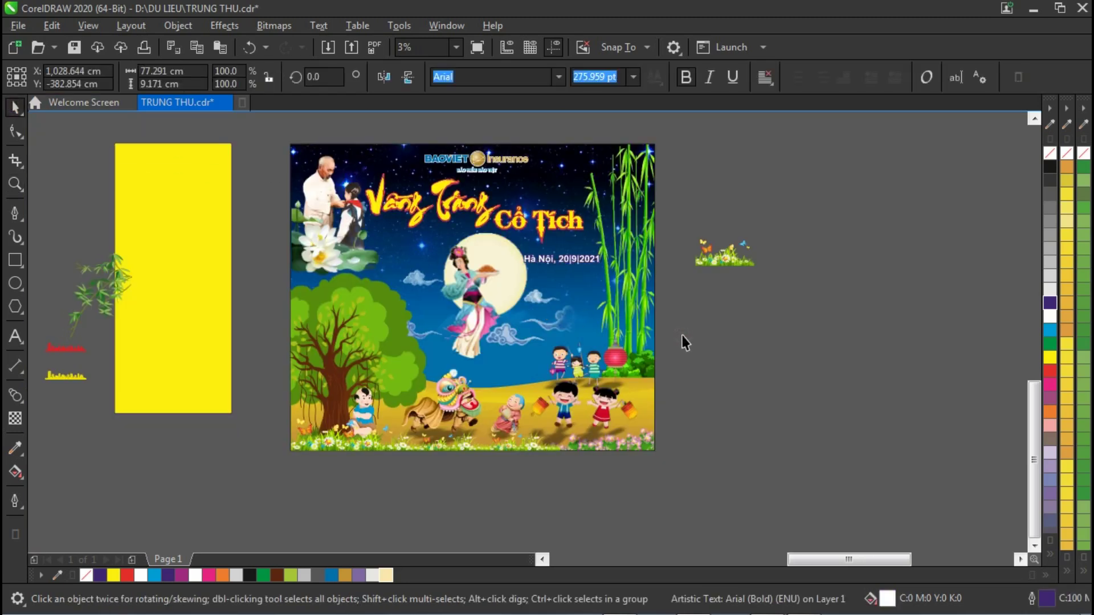
click(685, 343)
Enlarge the two-line UBND THÀNH PHỐ HẠ LONG heading on its blank white board and move it up towards the board's upper edge.
key(F2)
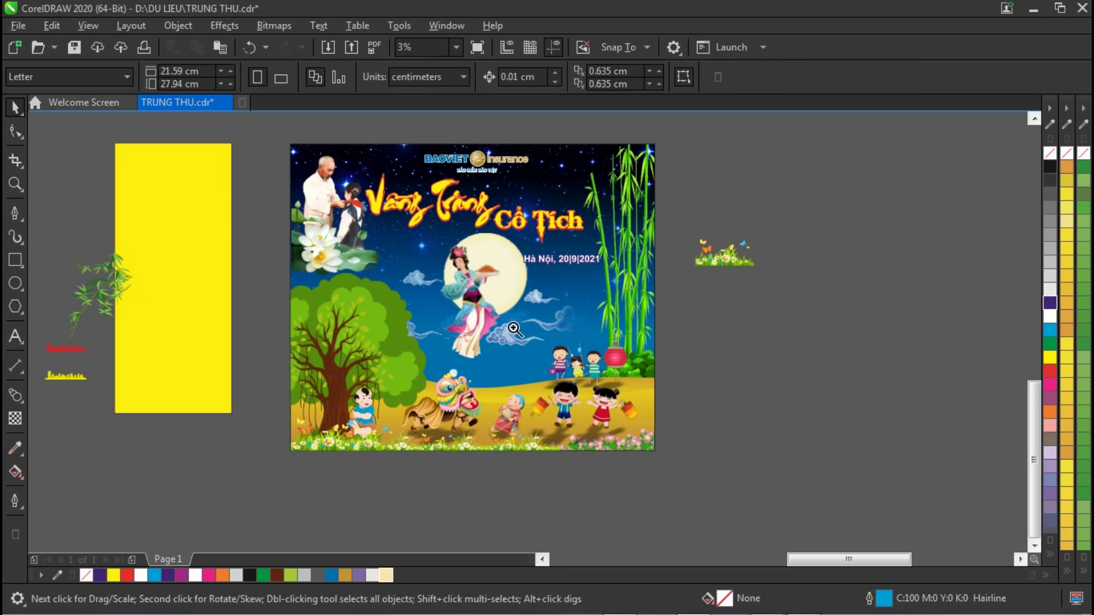
key(z)
right_click(530, 291)
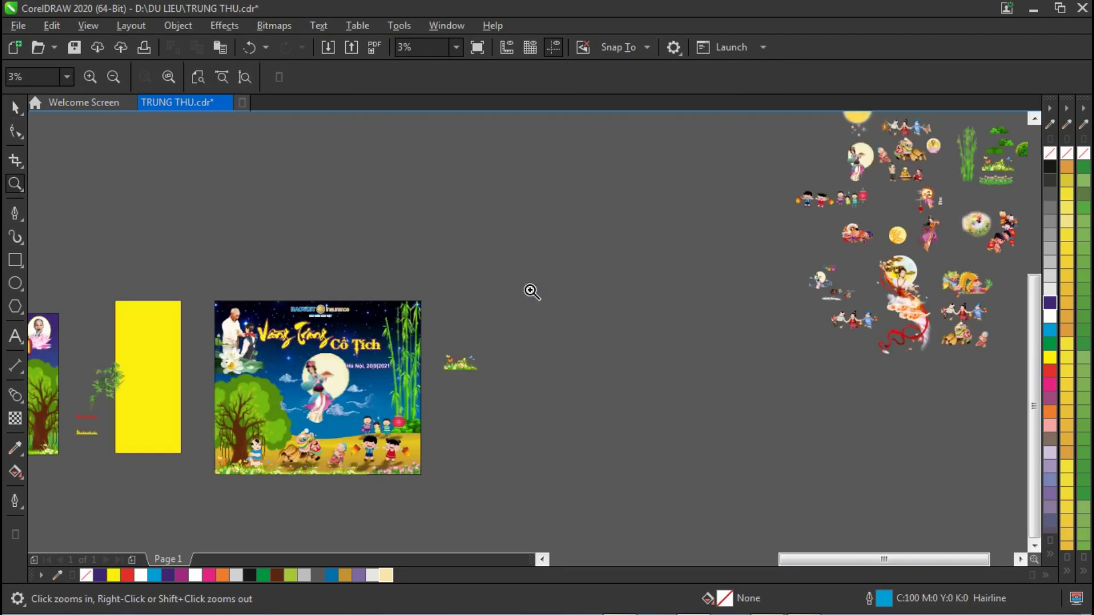
right_click(318, 323)
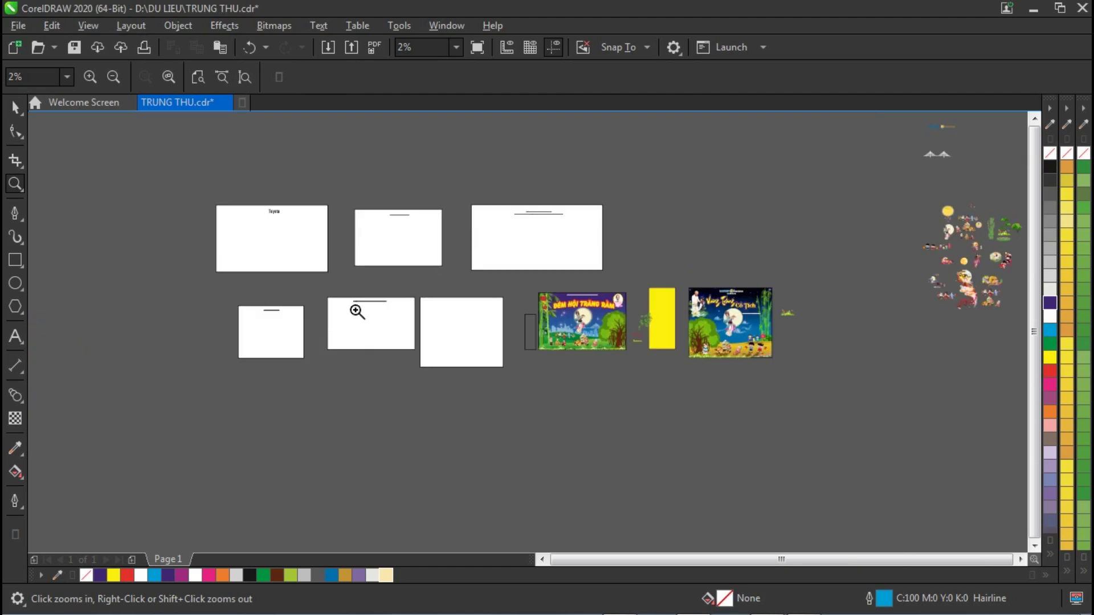
drag(747, 354, 792, 366)
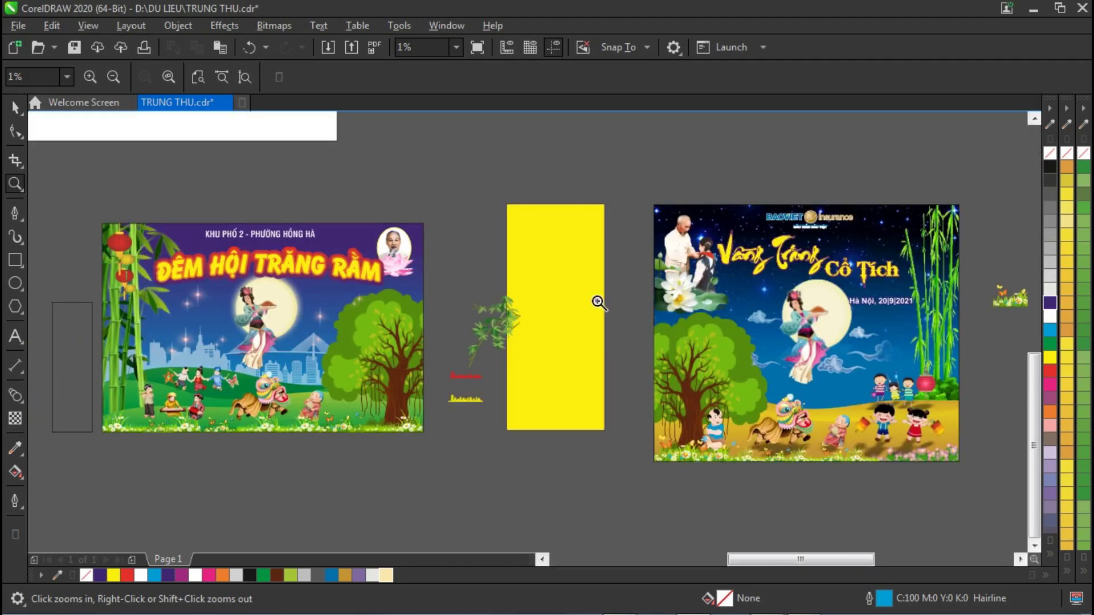
right_click(598, 303)
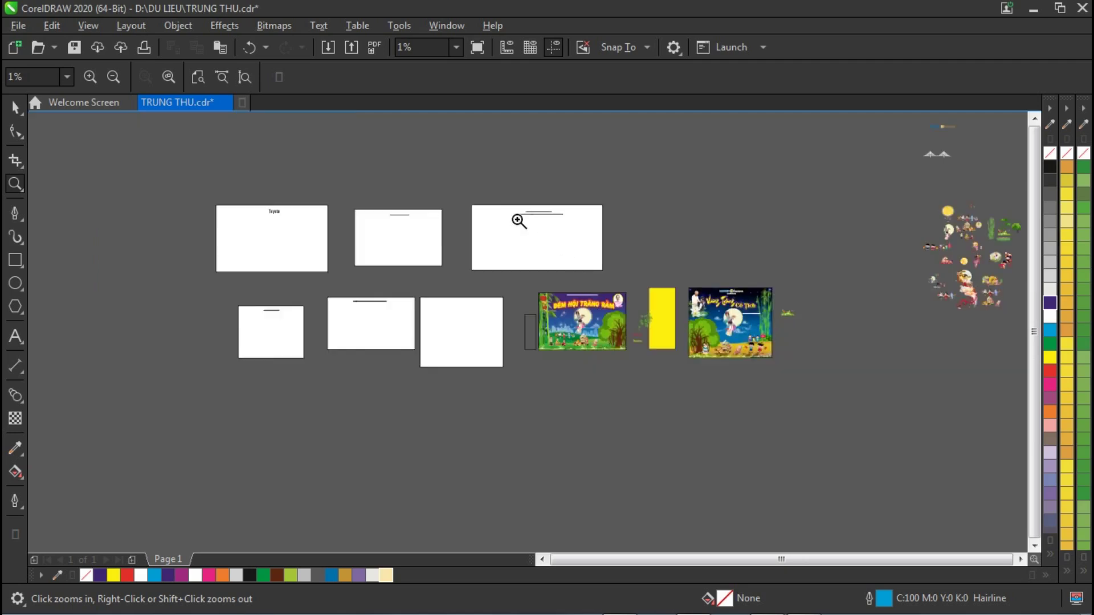
click(625, 286)
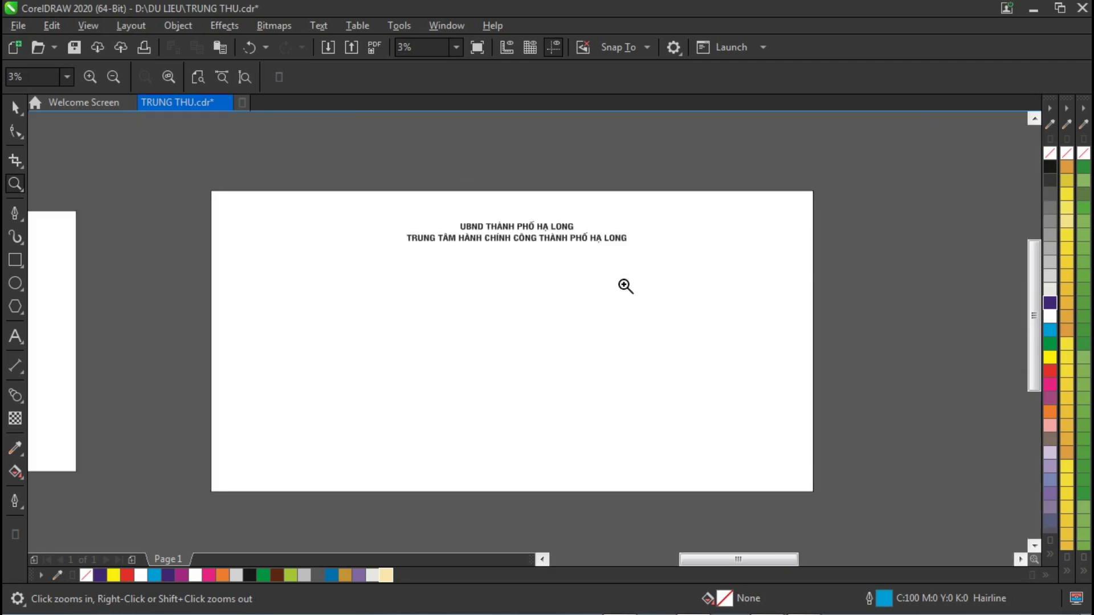
click(15, 107)
drag(339, 169, 723, 303)
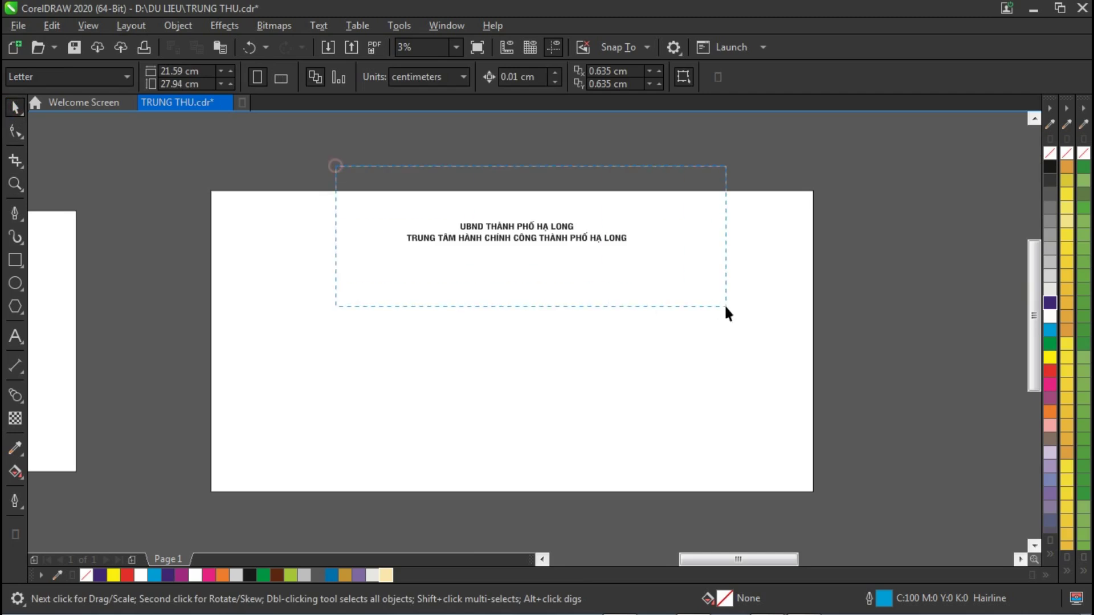
drag(631, 216, 671, 196)
drag(517, 244, 515, 232)
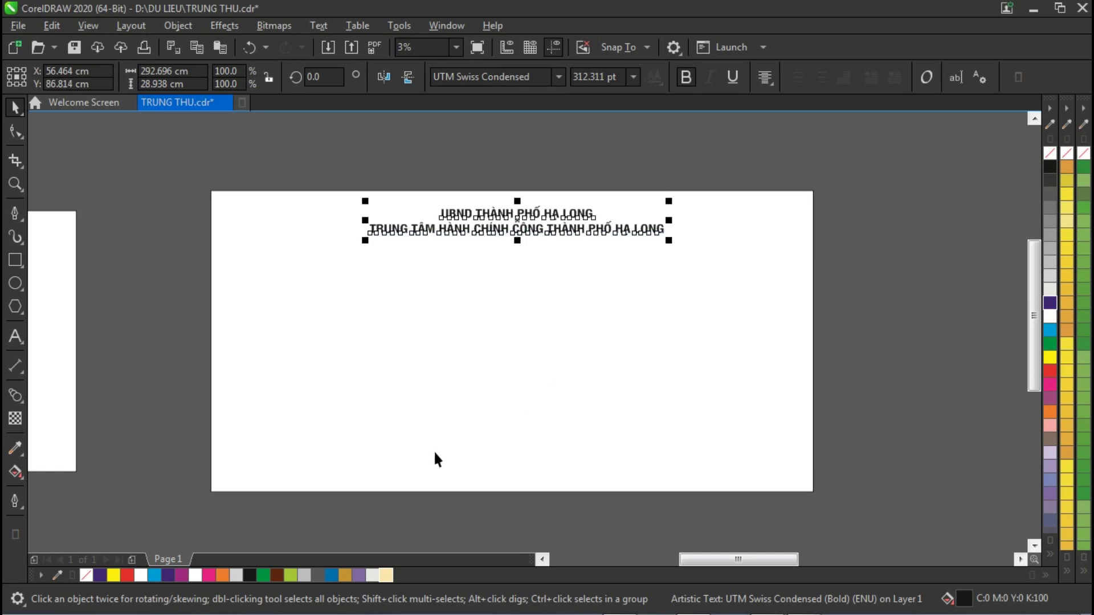
click(15, 336)
click(416, 311)
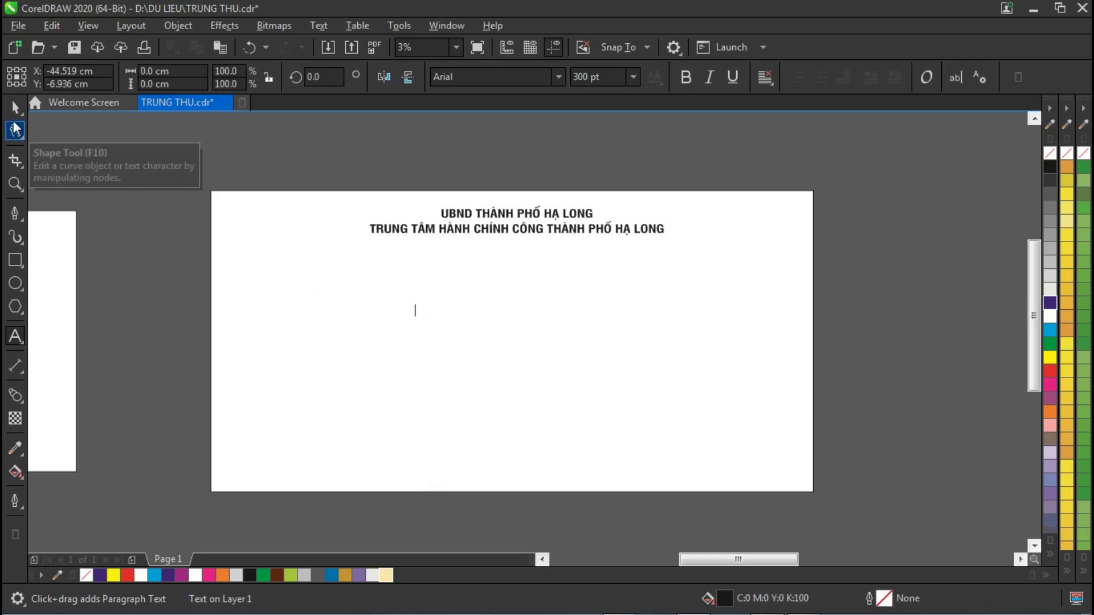
click(517, 296)
key(F4)
key(F2)
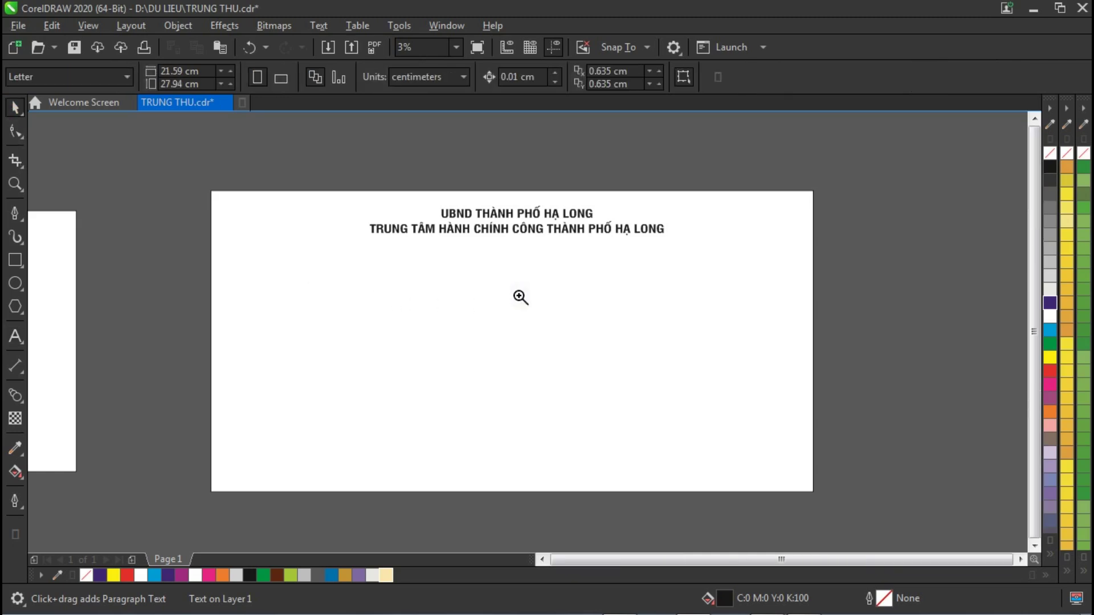
drag(464, 198, 622, 266)
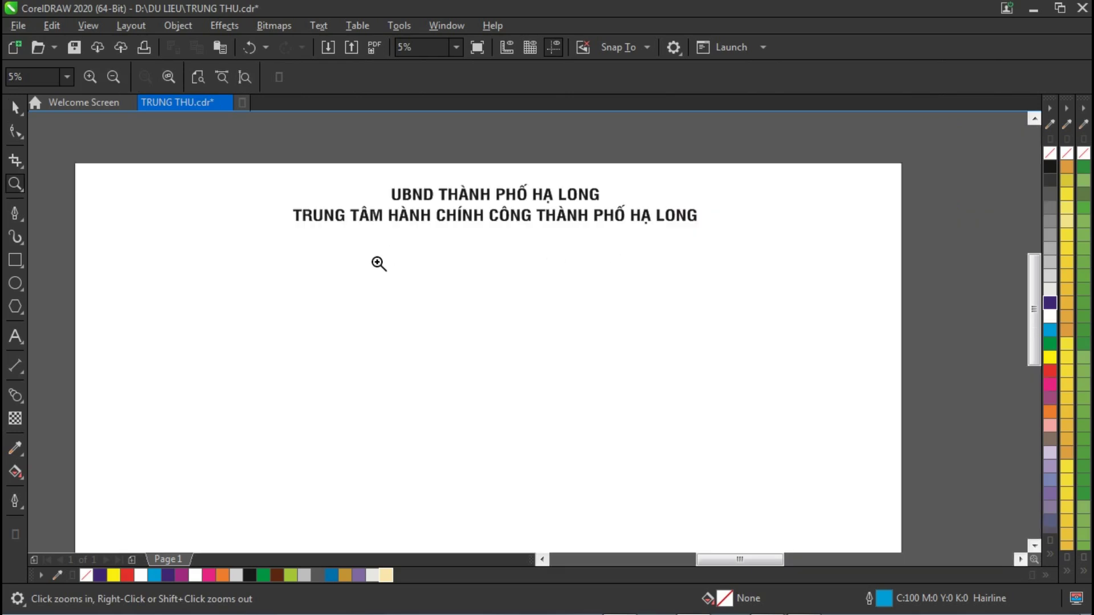
Add the artistic text "Trung thu nhớ bác" below the heading and enlarge it to about 227 cm wide.
click(16, 337)
click(354, 360)
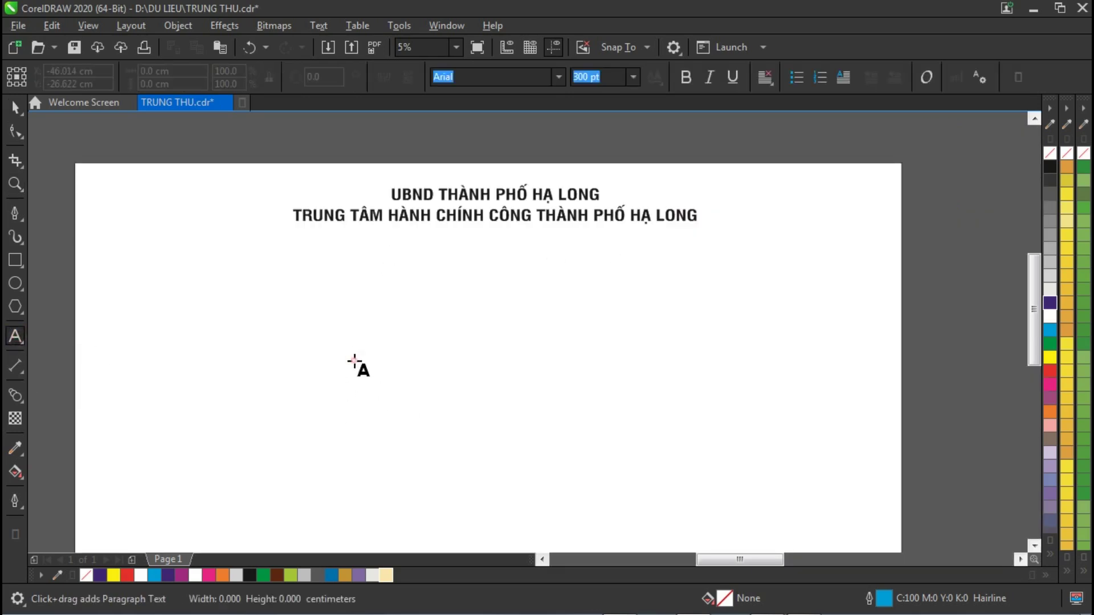
text(Trung)
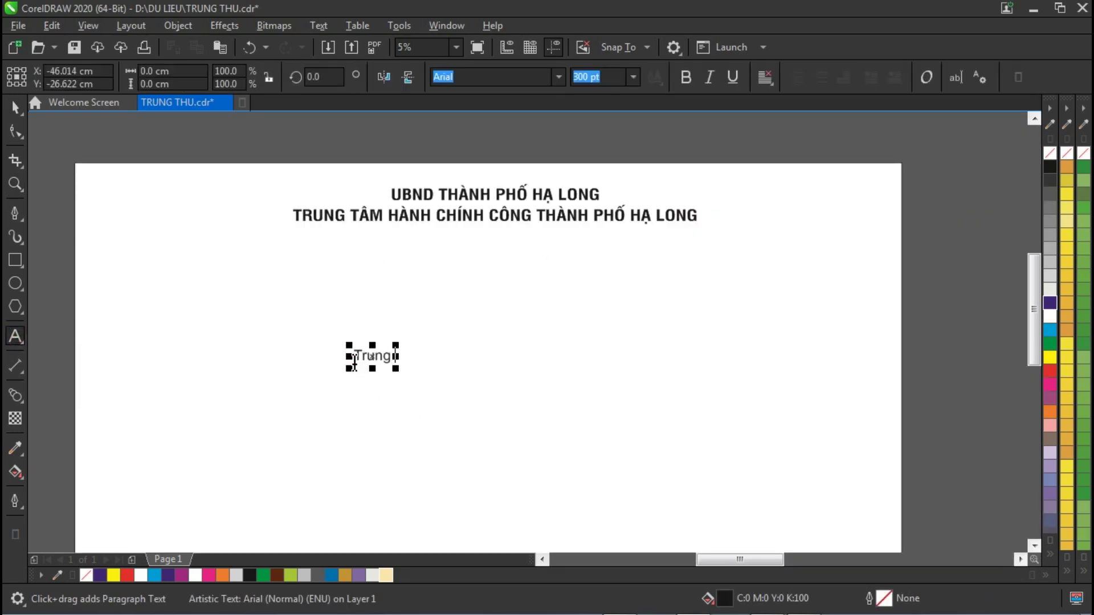
text( thu nho)
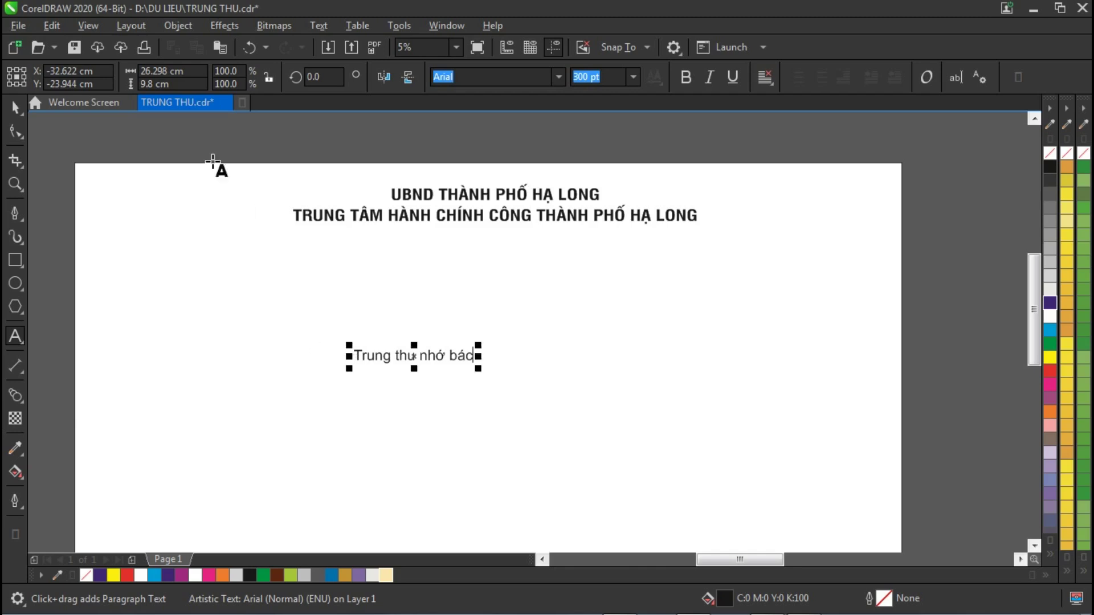
click(15, 108)
drag(481, 345, 672, 323)
drag(564, 353, 533, 334)
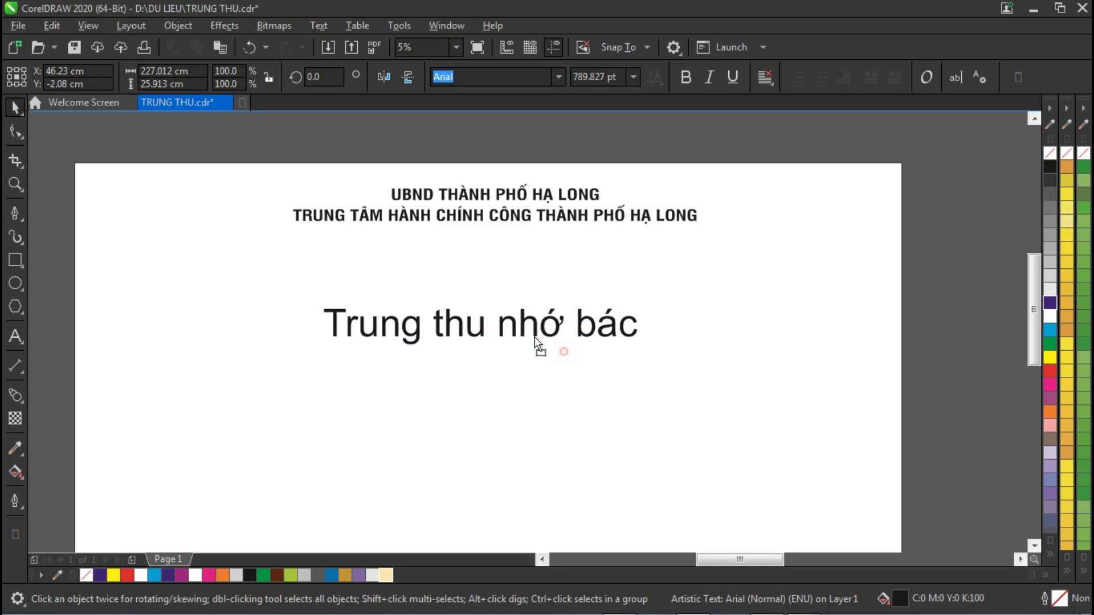
Make the "Trung thu nhớ bác" title bold and try the UVF Bleeding Cowboys font on it.
click(685, 77)
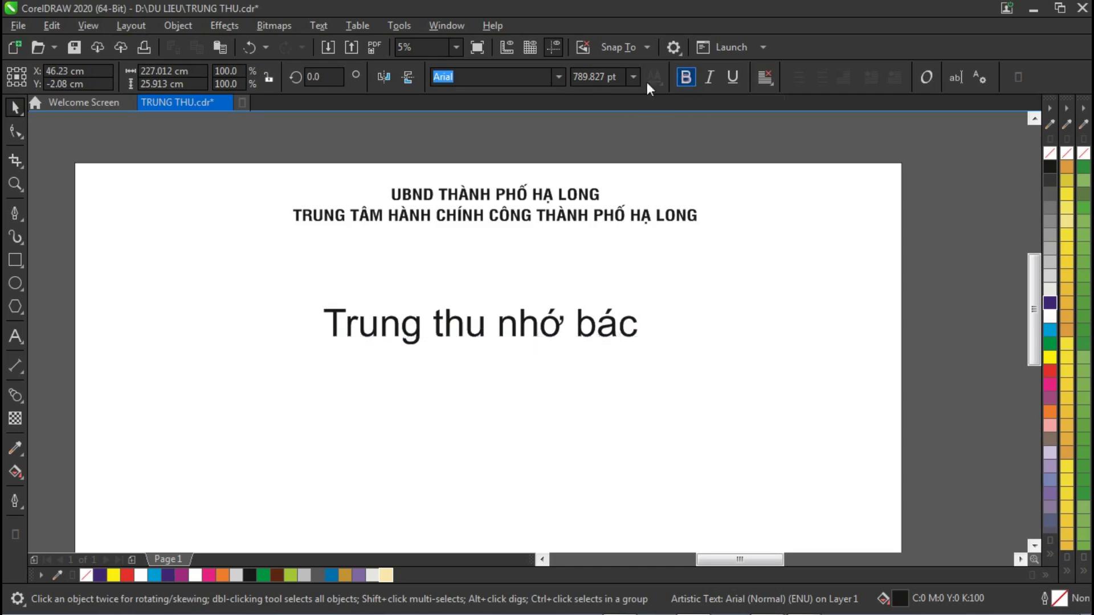
click(559, 76)
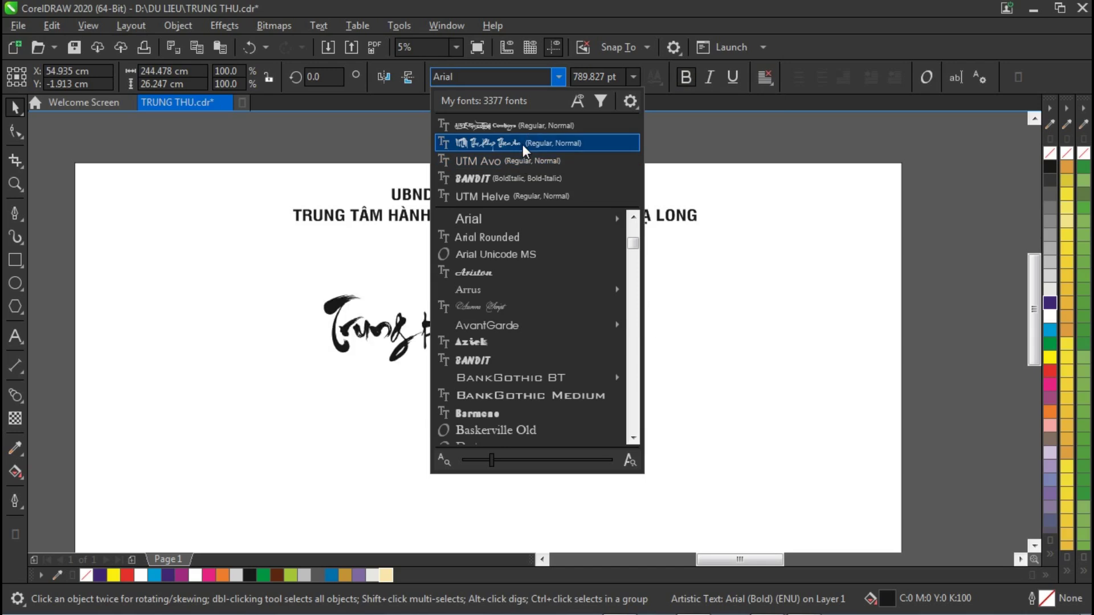
click(524, 122)
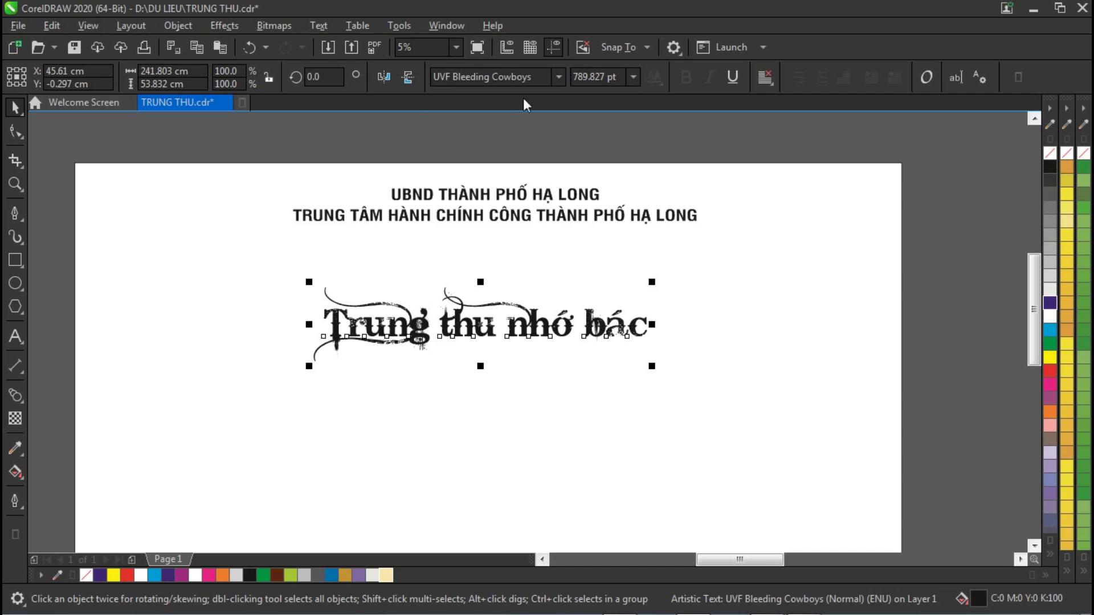
Set the title's font to UVF Hera Big and enlarge it to about 414 cm wide.
click(558, 76)
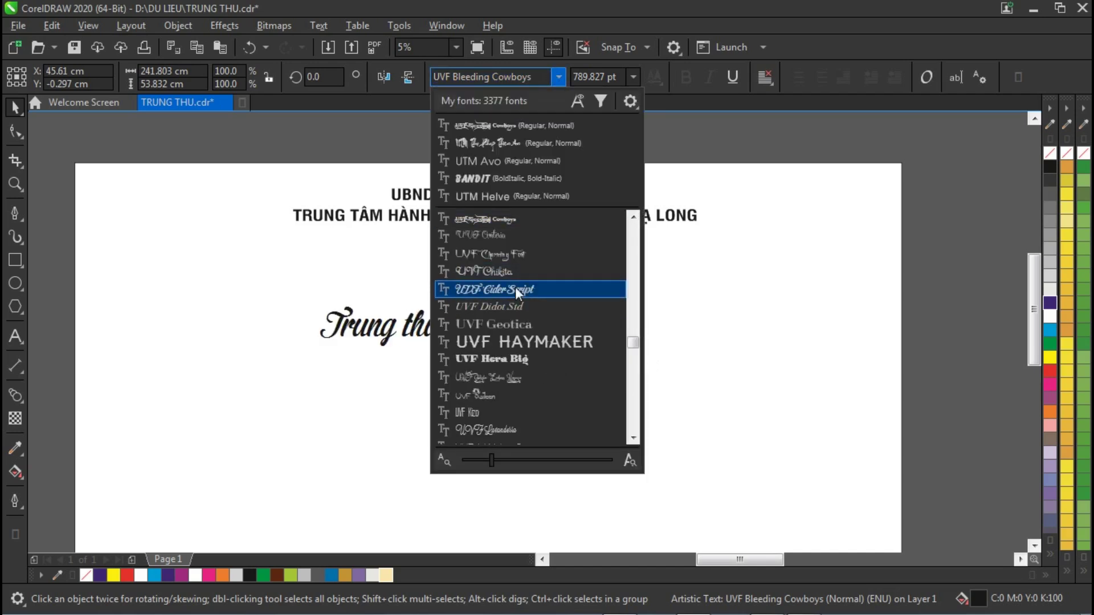
click(507, 360)
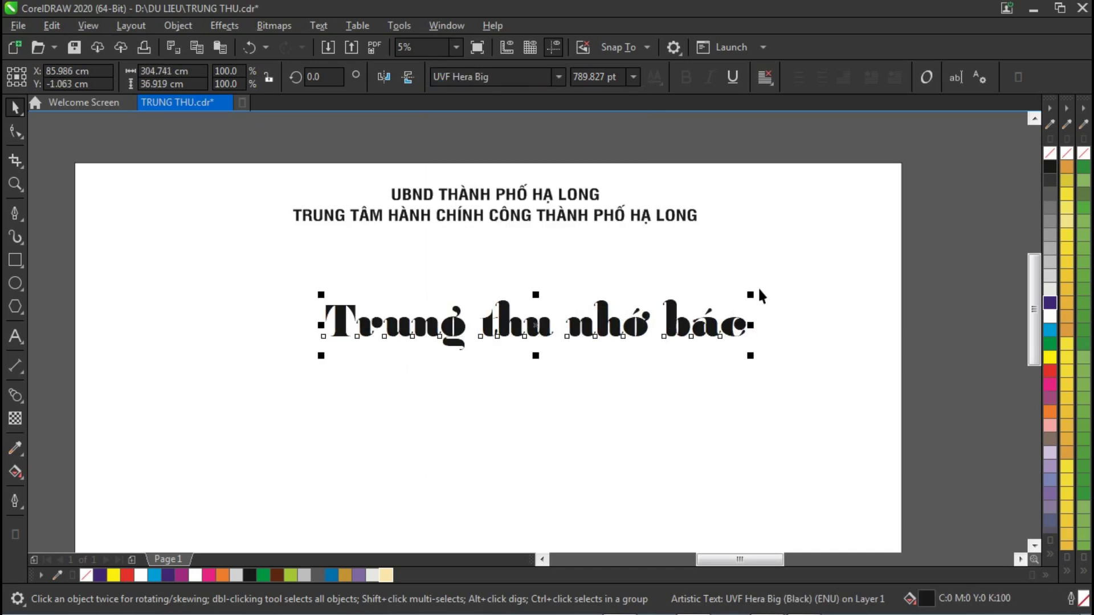
drag(751, 294, 825, 246)
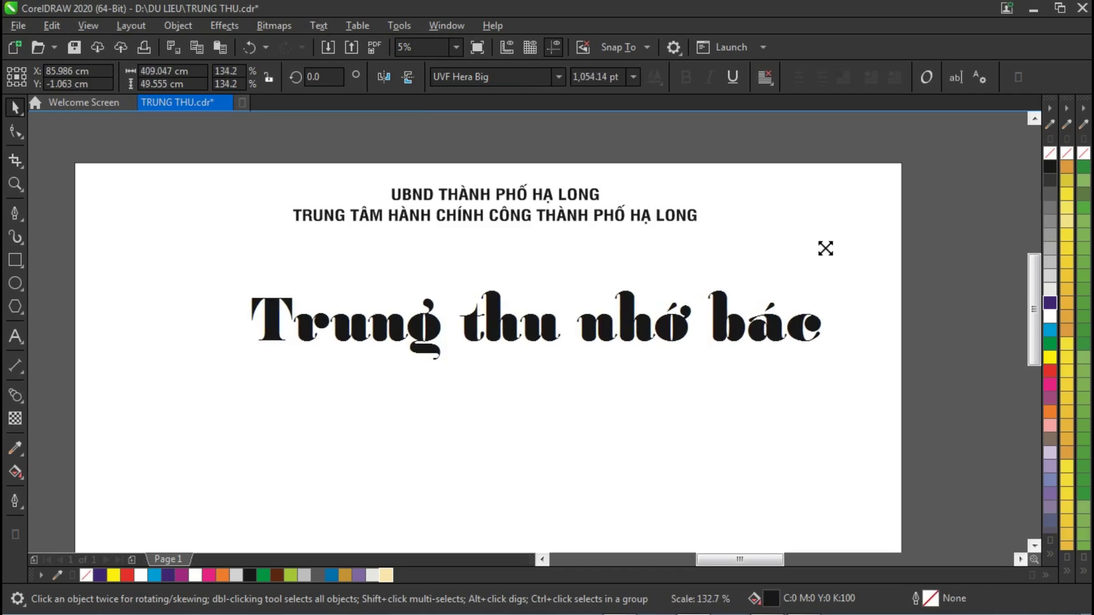
Change the case of the "Trung thu nhớ bác" title to Title Case.
click(318, 26)
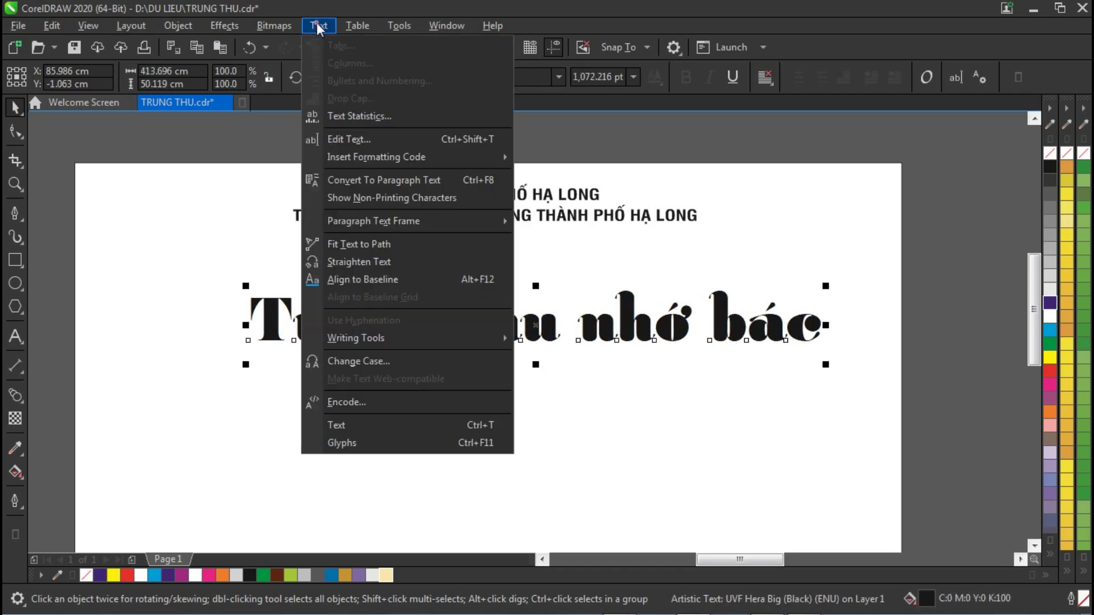
click(372, 359)
click(505, 307)
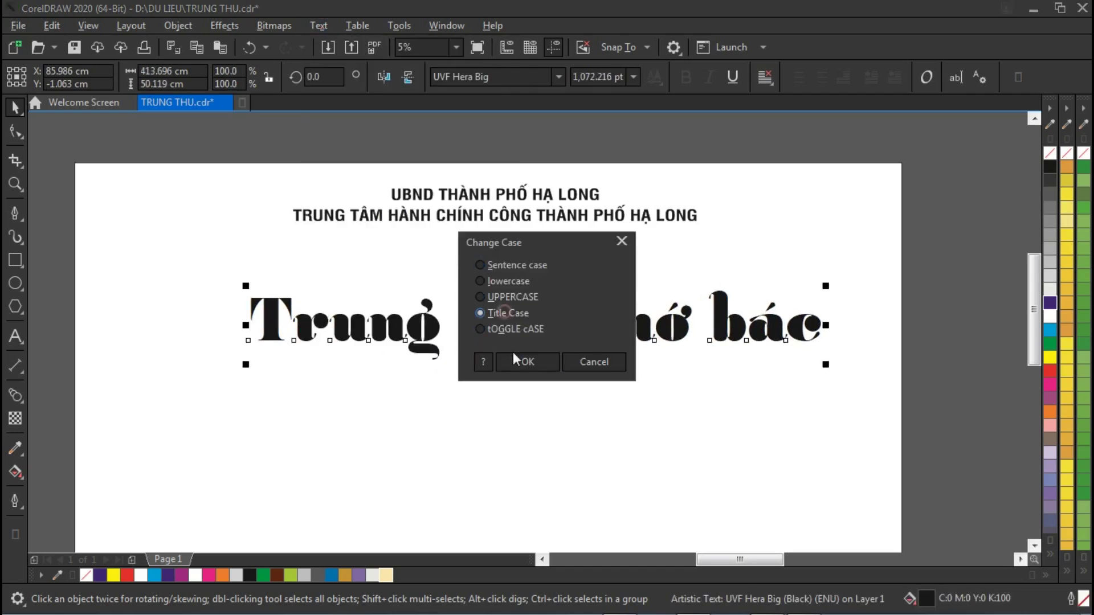
click(518, 362)
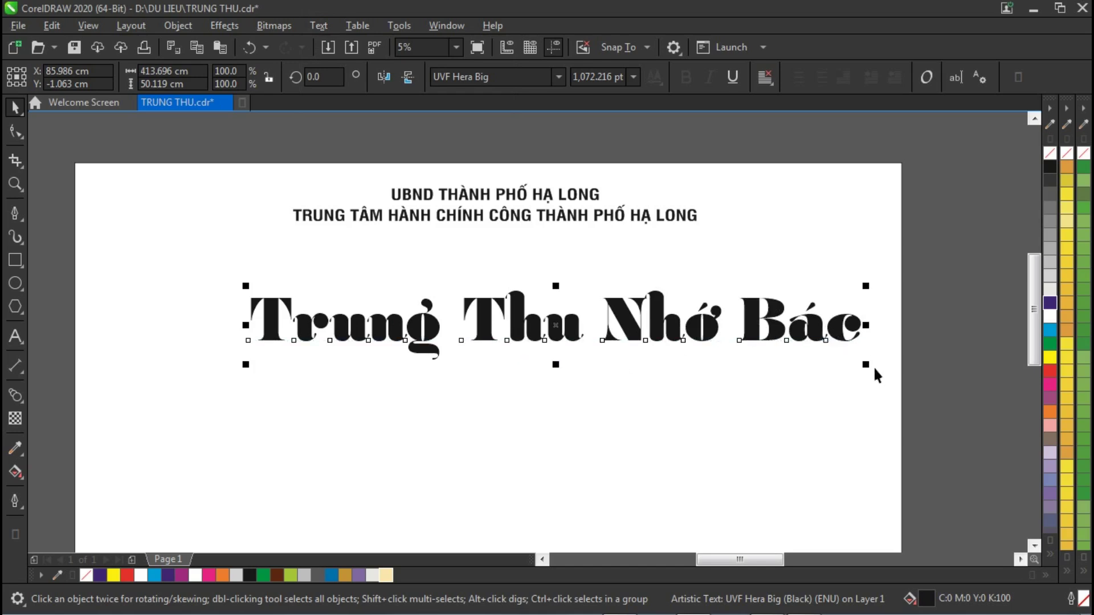
Shrink the title to about 354 cm wide and move it up, roughly centred beneath the two-line heading.
drag(868, 366, 764, 378)
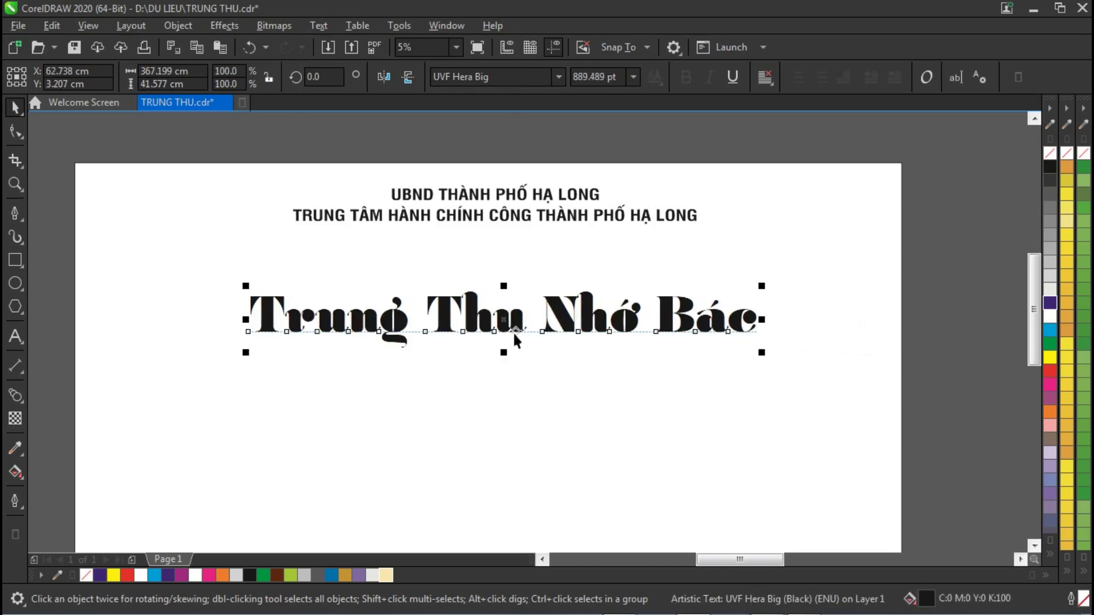
drag(509, 330, 534, 328)
drag(764, 325, 752, 325)
drag(581, 297, 570, 298)
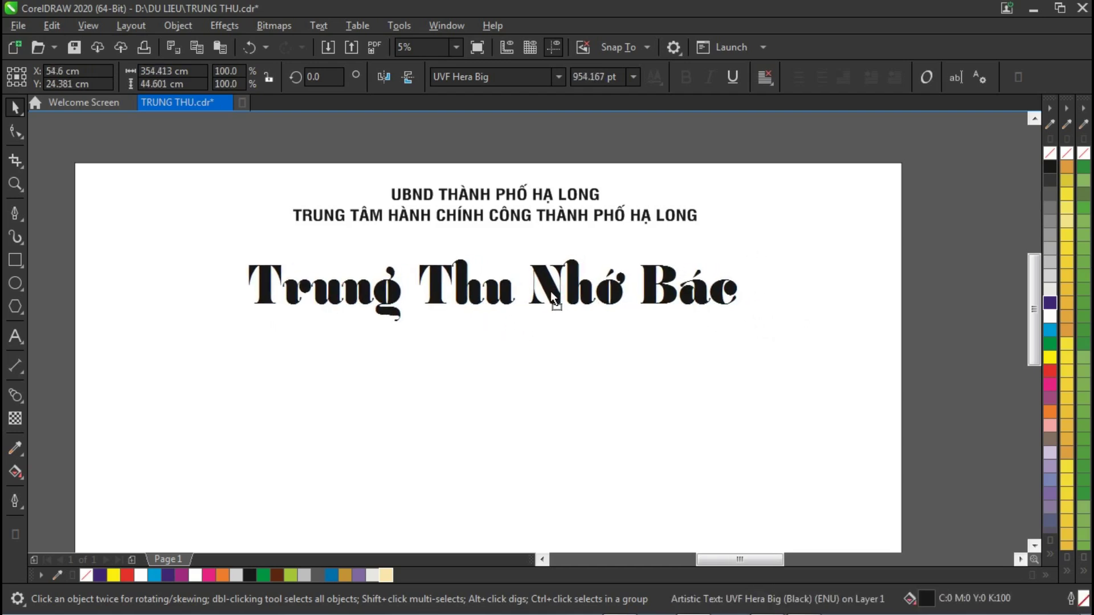
click(526, 216)
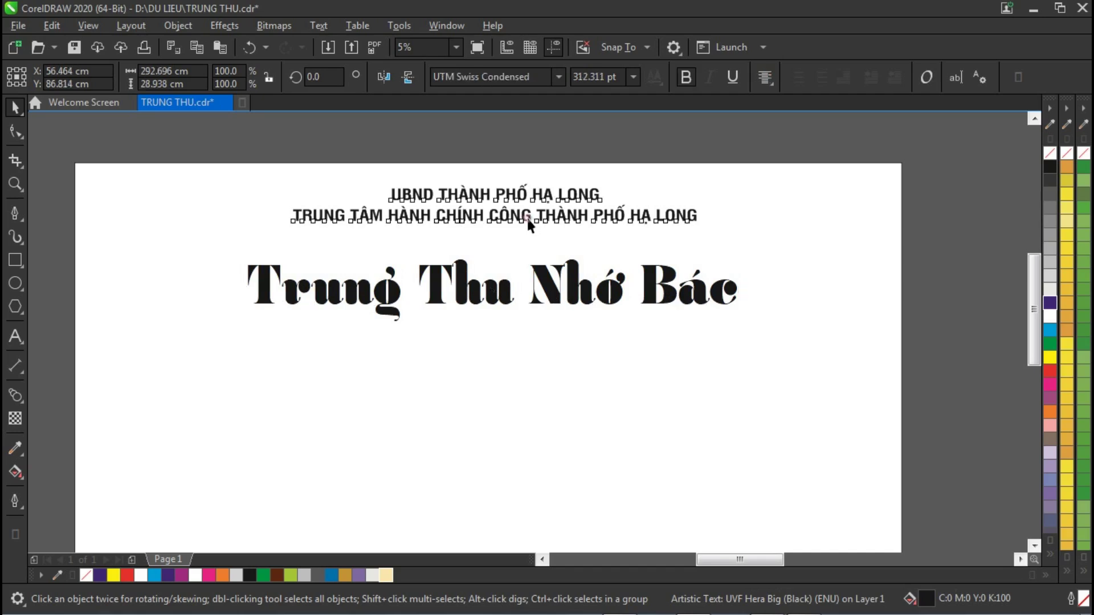
click(582, 276)
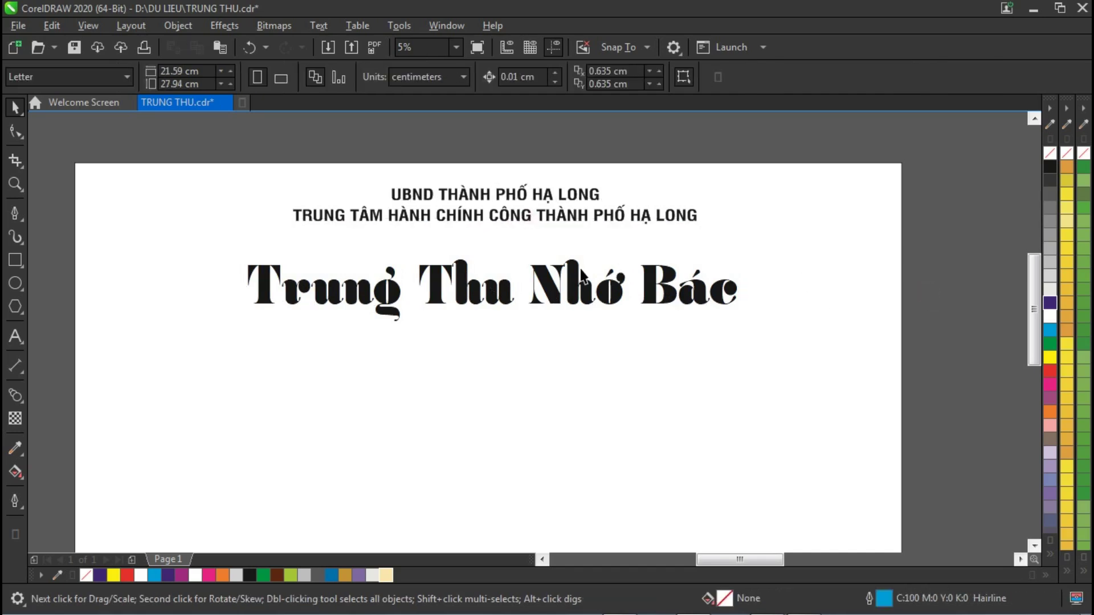
Duplicate the "Trung Thu Nhớ Bác" title about 45 cm straight below the original.
click(489, 285)
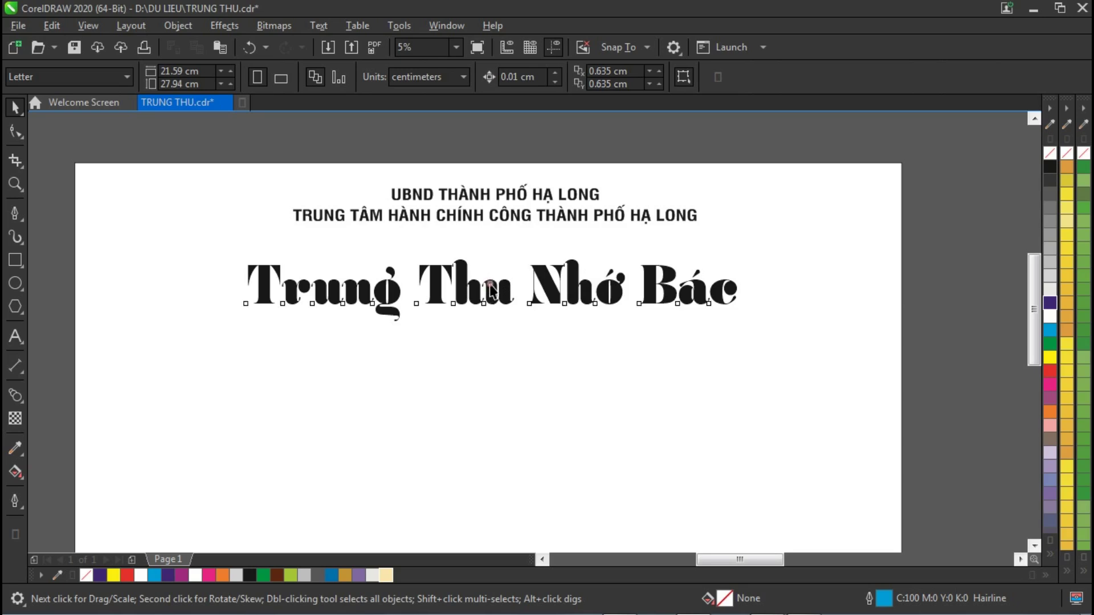
drag(487, 367, 489, 349)
right_click(489, 348)
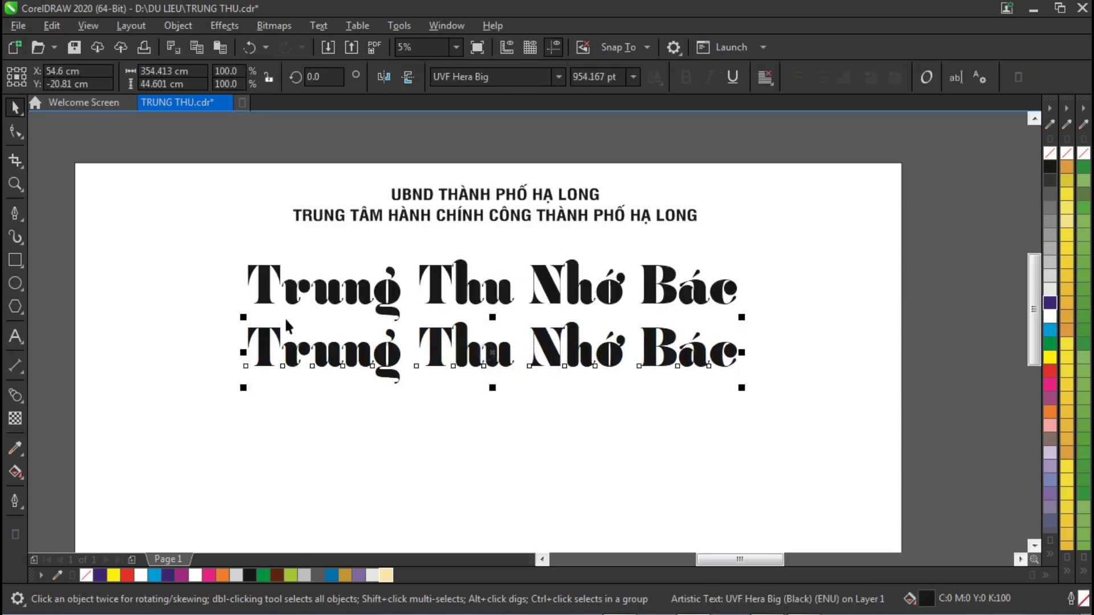
Replace the duplicated title's text with "trao tặng quà cho các cháu có thành tích tốt".
click(13, 338)
drag(259, 343, 733, 351)
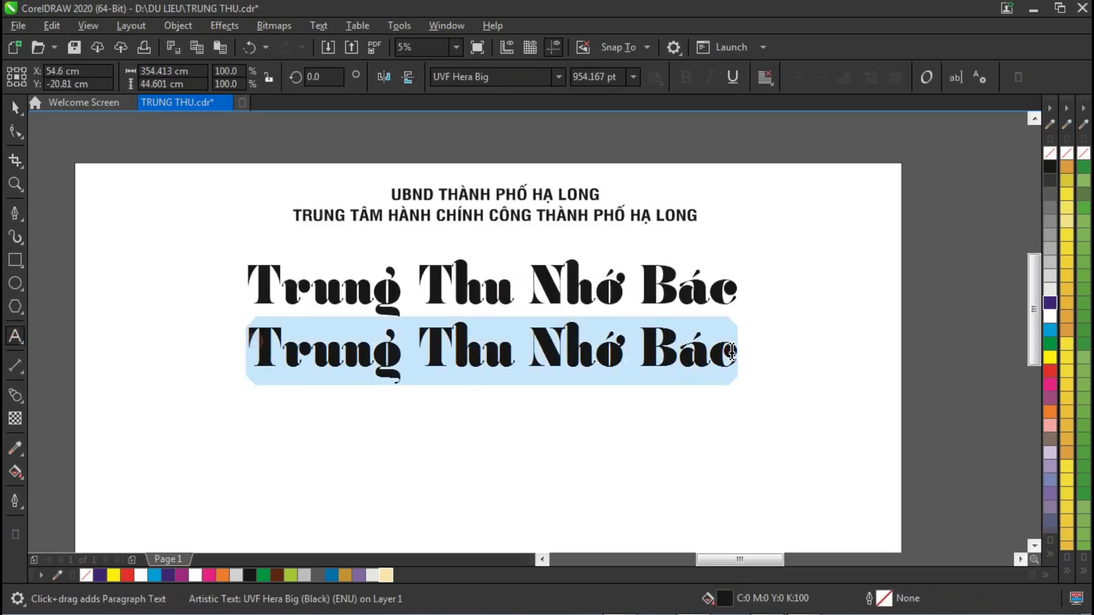
text(tra)
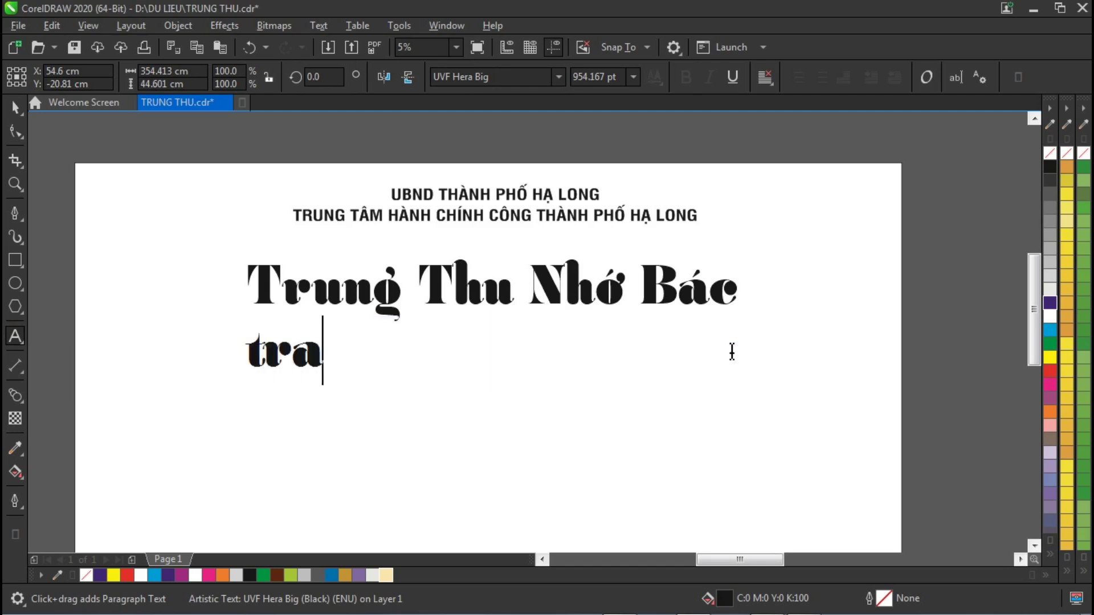
text(o tặng)
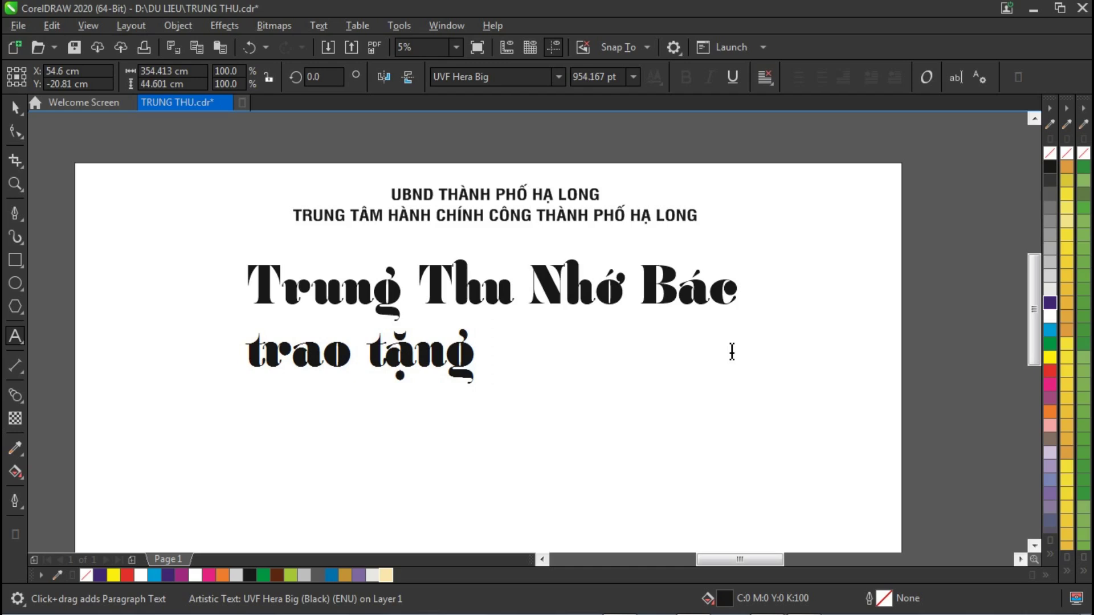
text(qua)
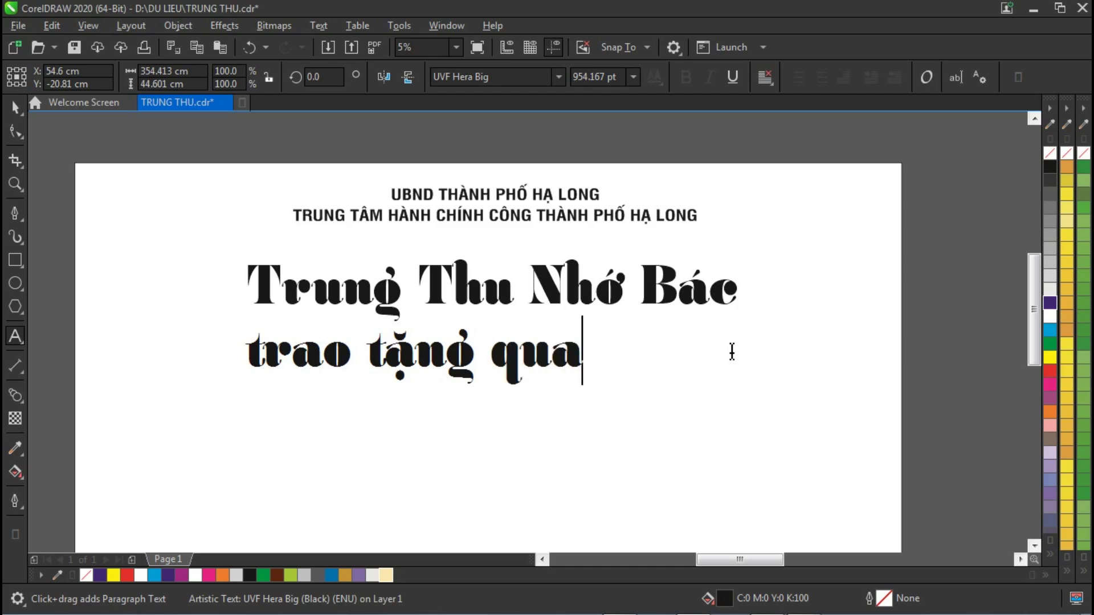
key(BackSpace)
text(à ch)
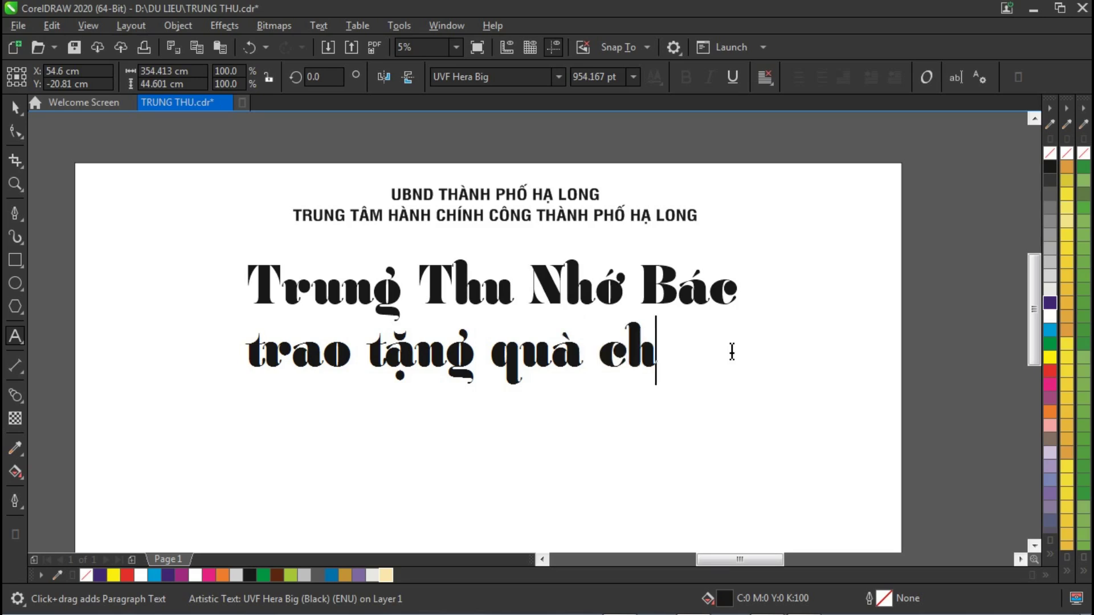
text(o các c)
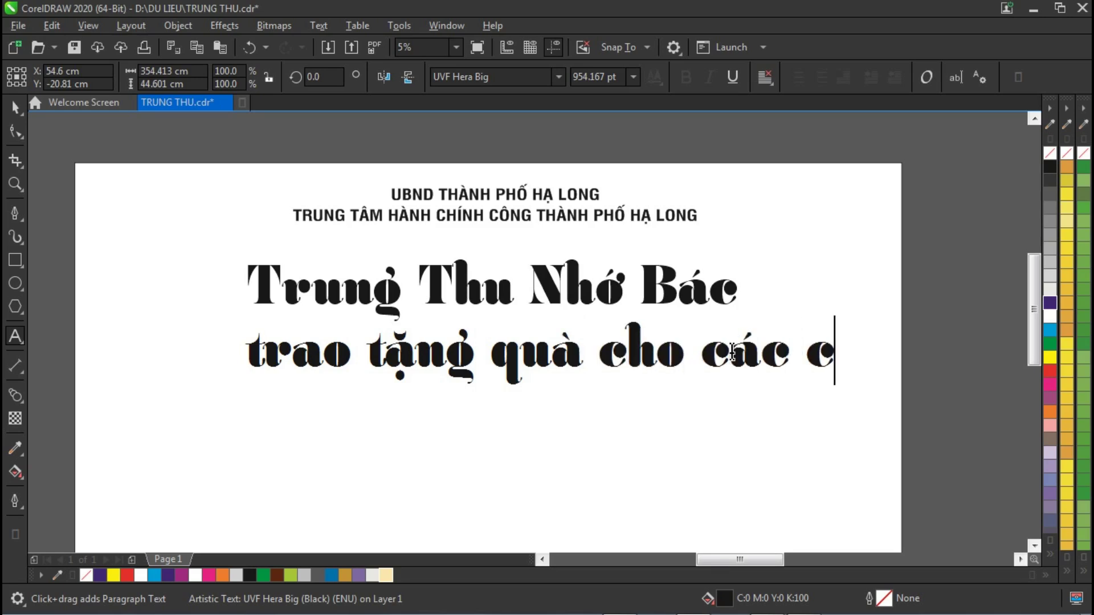
text(háu có )
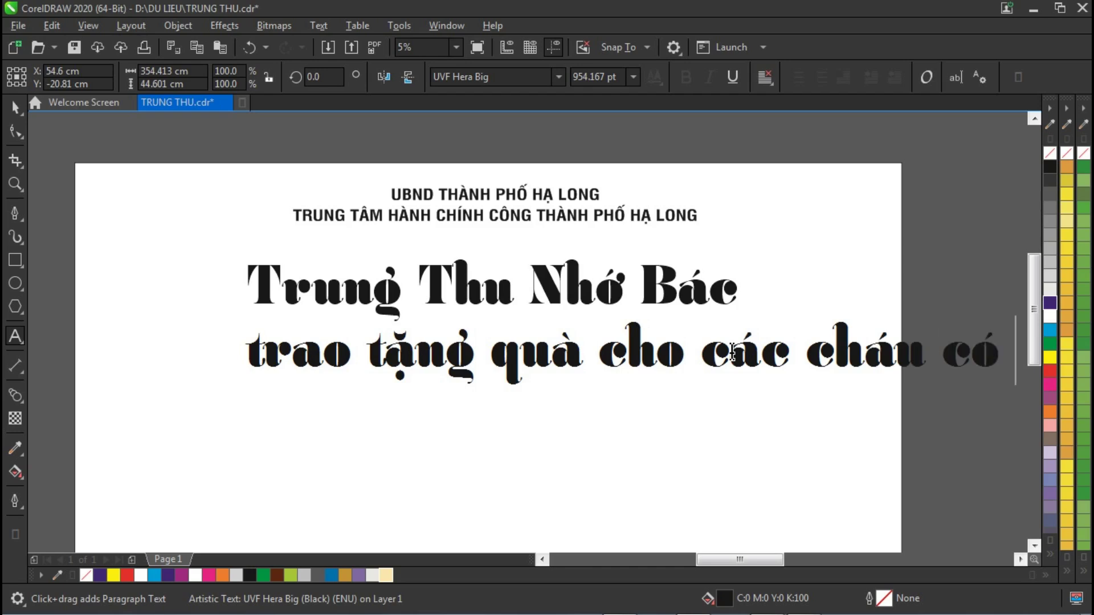
text(thanhf ti)
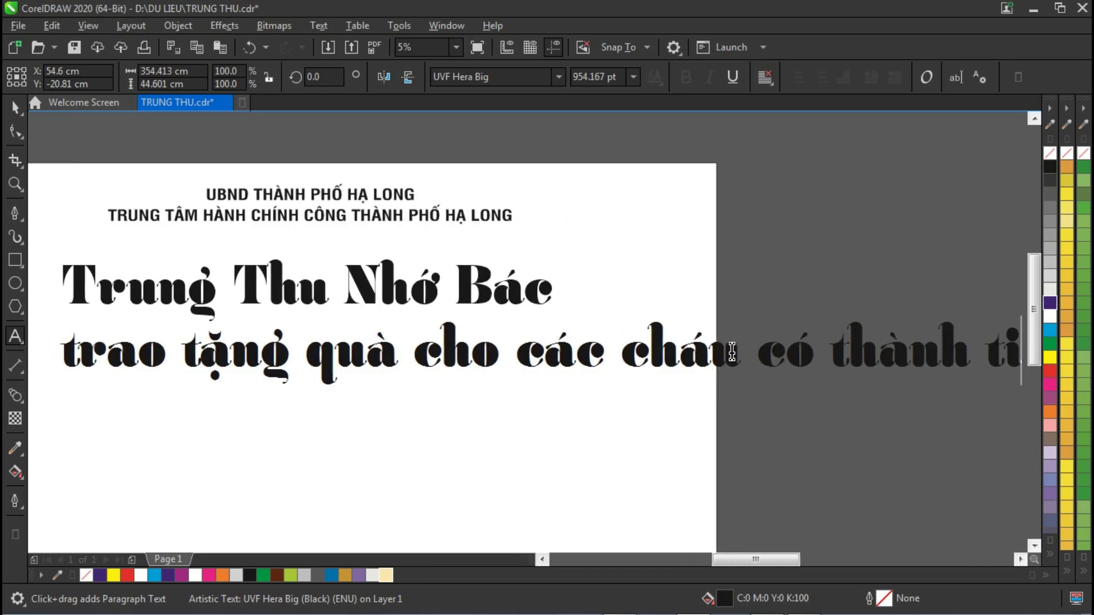
text(chs toots)
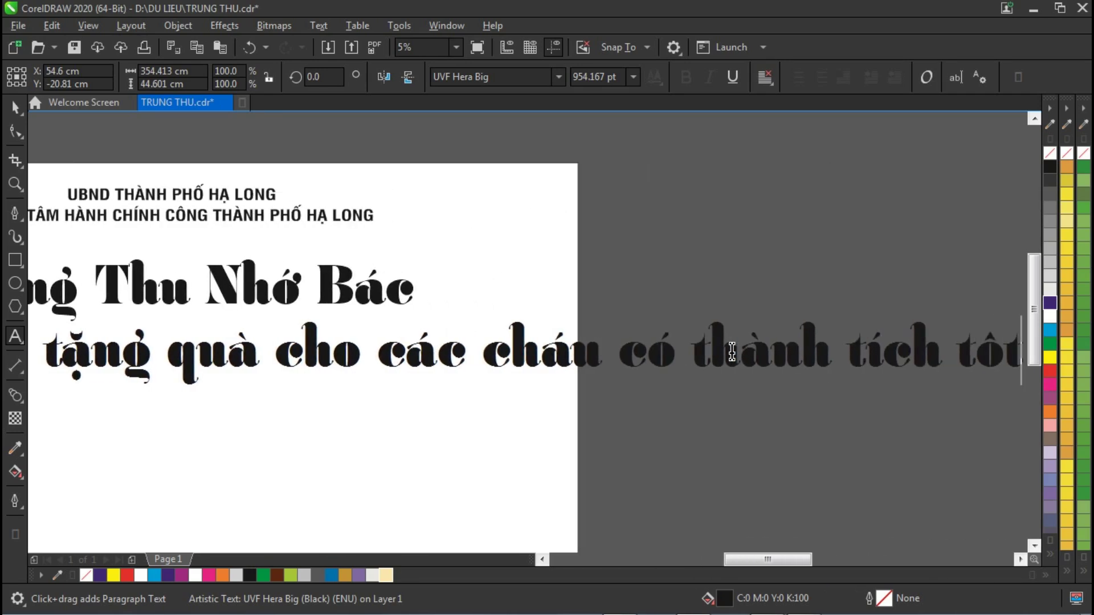
Add a second line reading "năm học 2020 - 2021" to the "trao tặng quà" text.
key(Return)
text(awm)
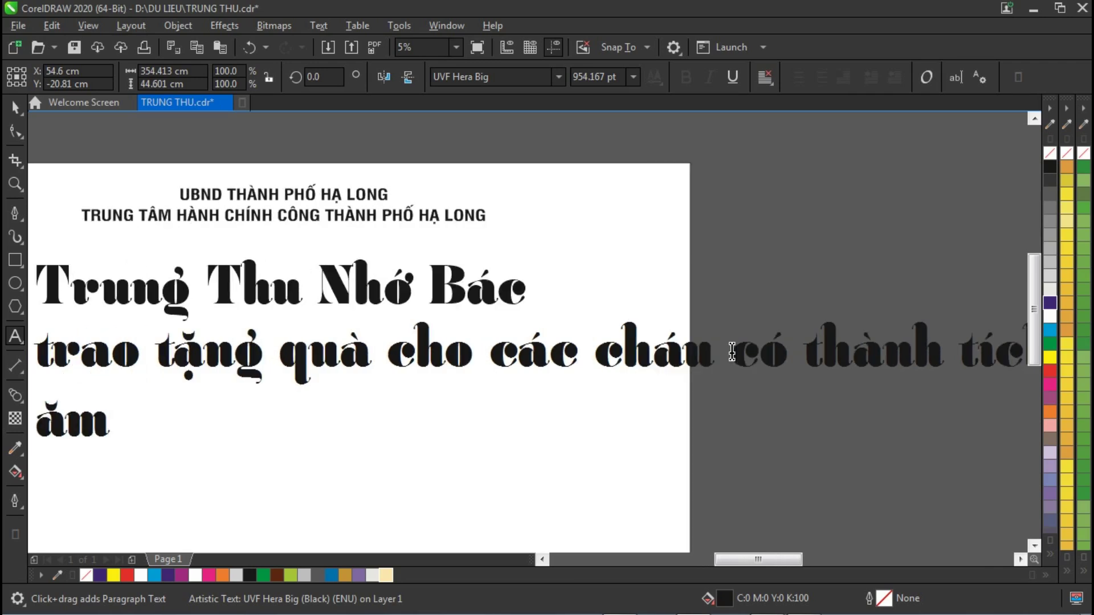
key(BackSpace)
key(BackSpace)
key(BackSpace)
key(Return)
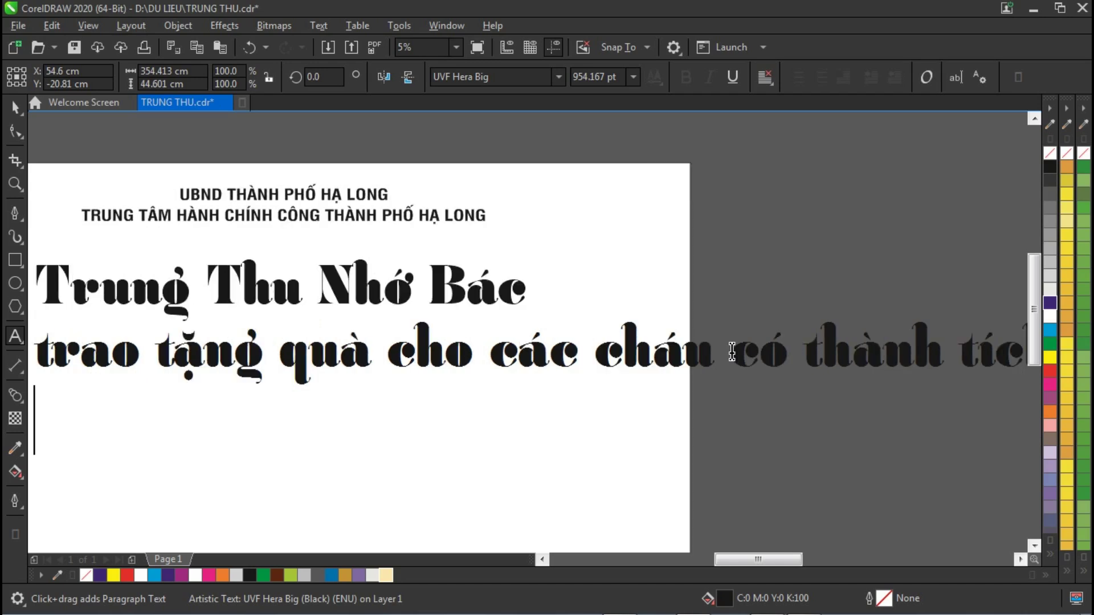
text(nawm h)
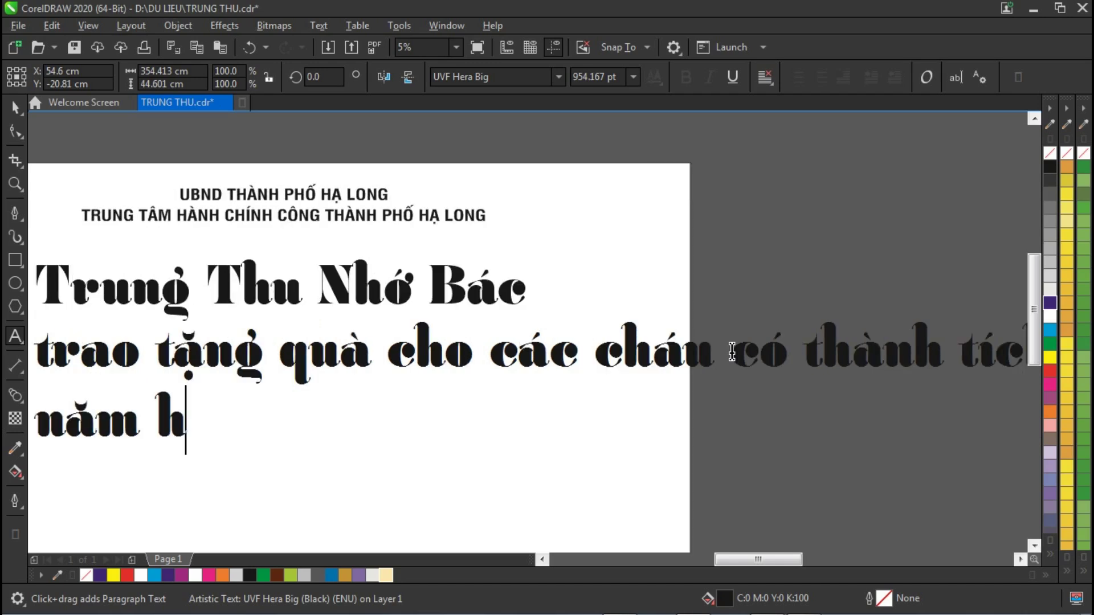
text(ocj 20)
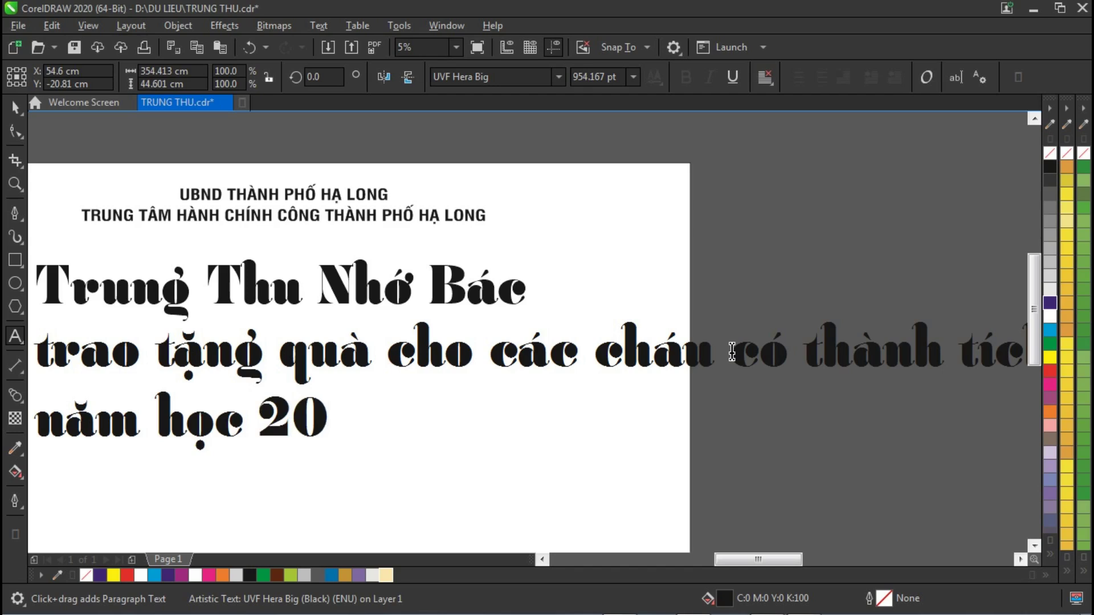
text(20)
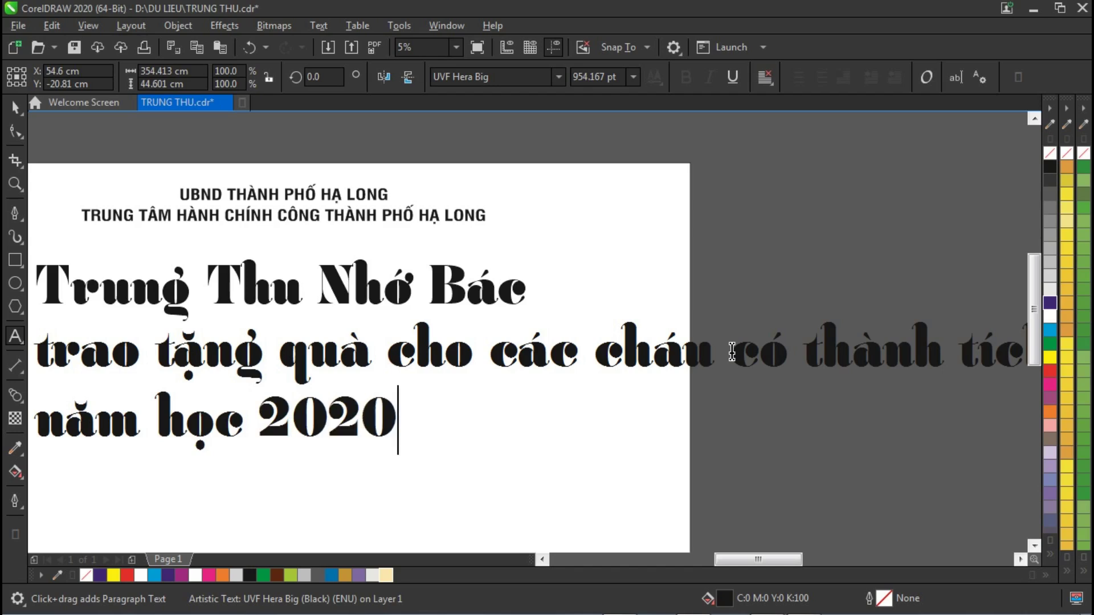
text( - )
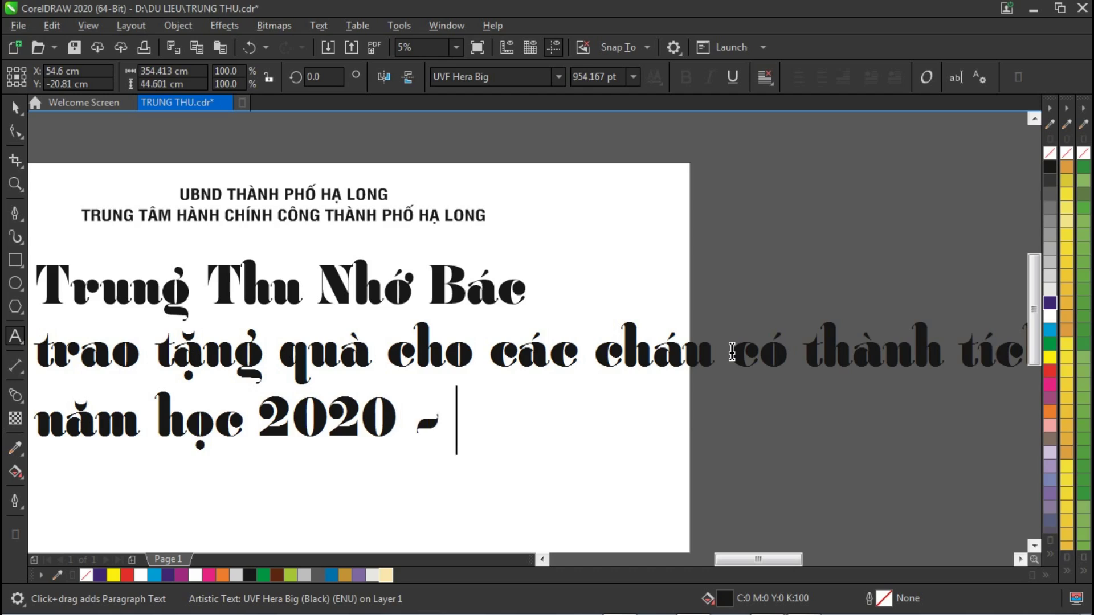
text(2021)
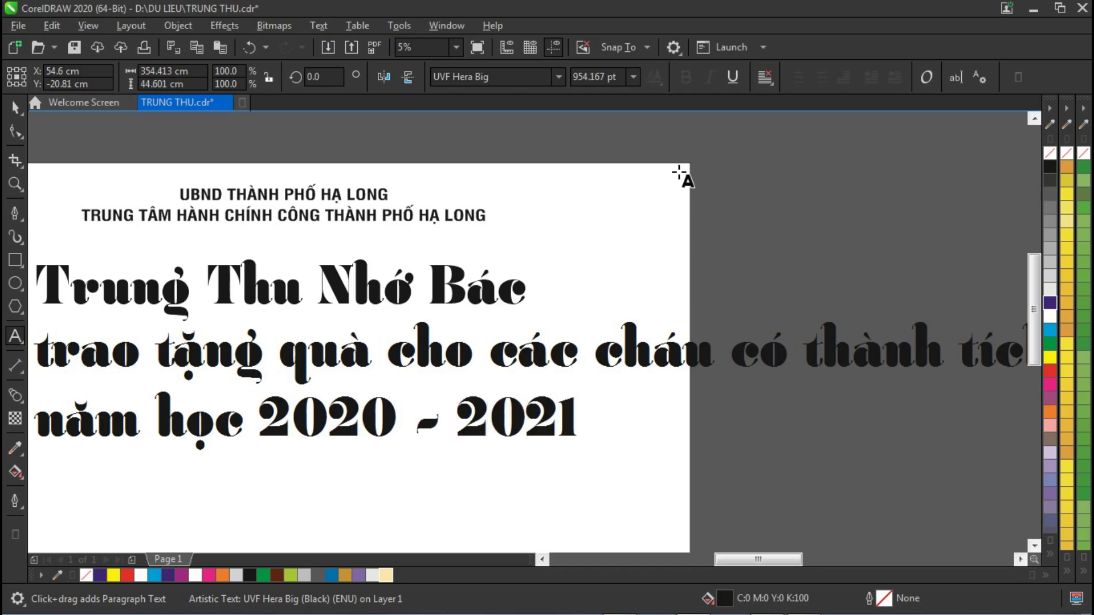
Shift the two-line "trao tặng quà" subtitle left and shrink it to about 516 cm wide below the title.
click(22, 110)
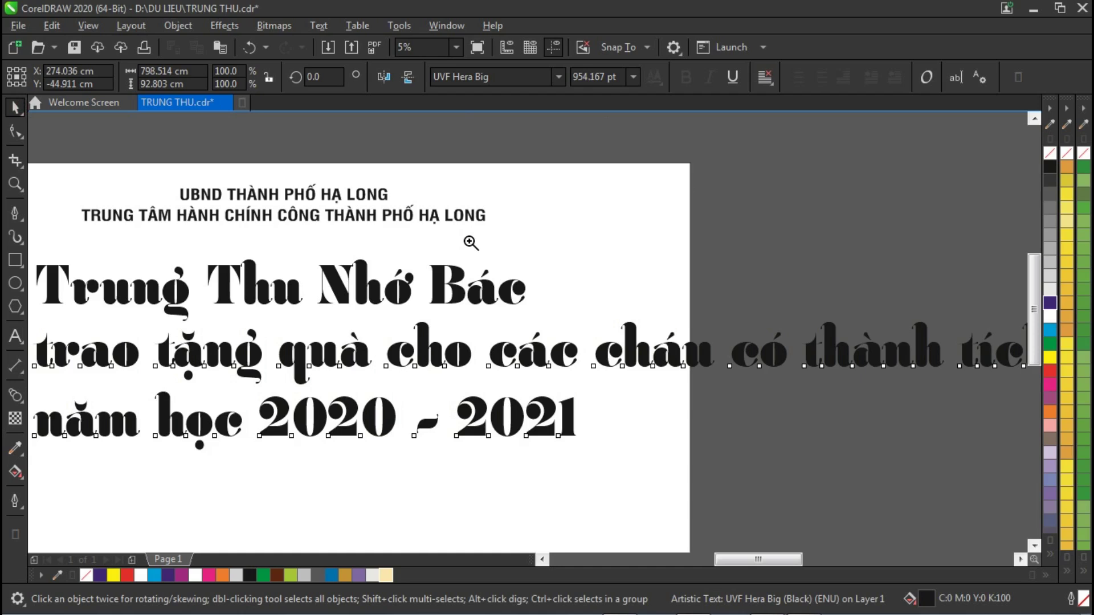
key(z)
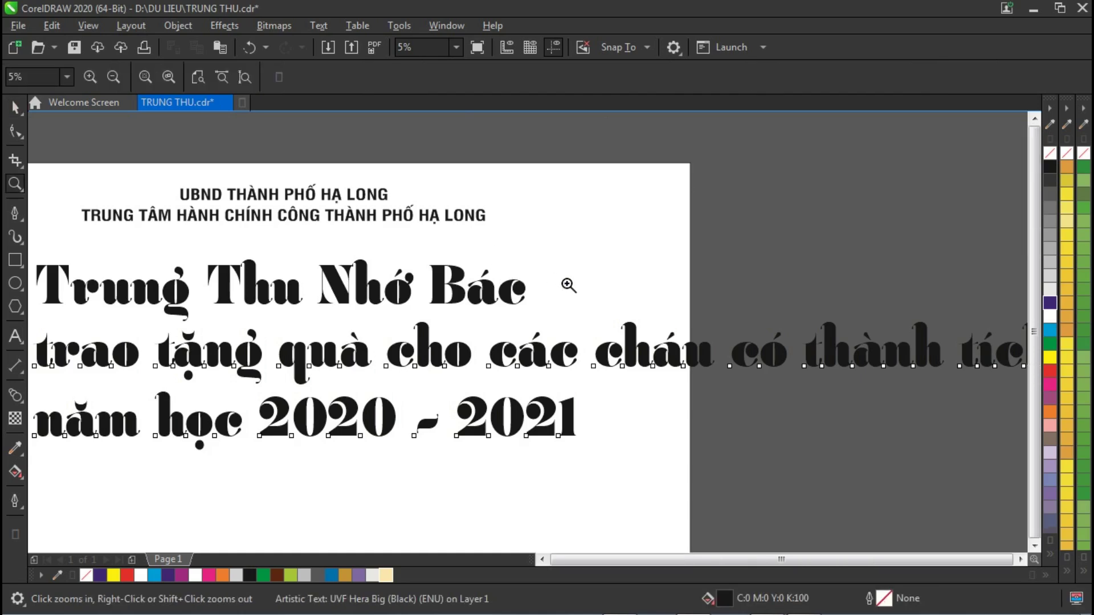
right_click(643, 314)
drag(457, 197, 618, 246)
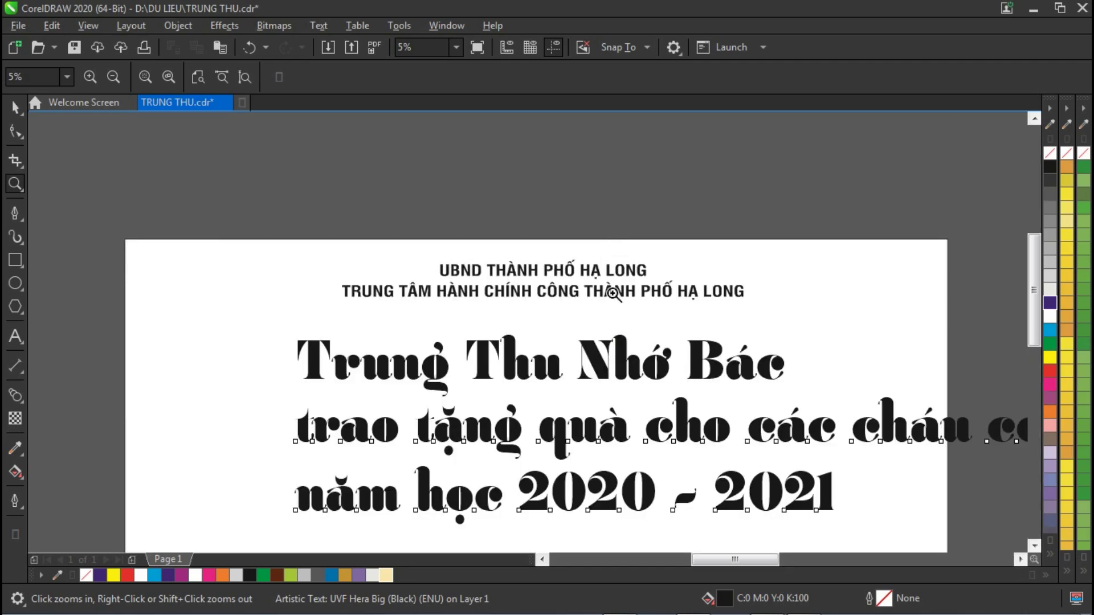
key(F4)
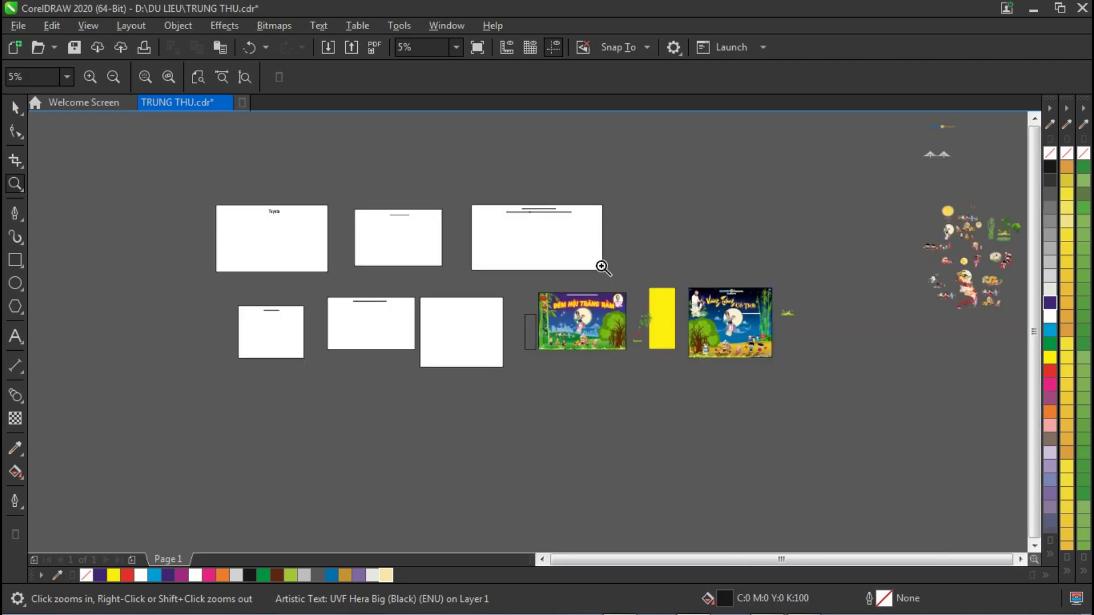
key(shift+F2)
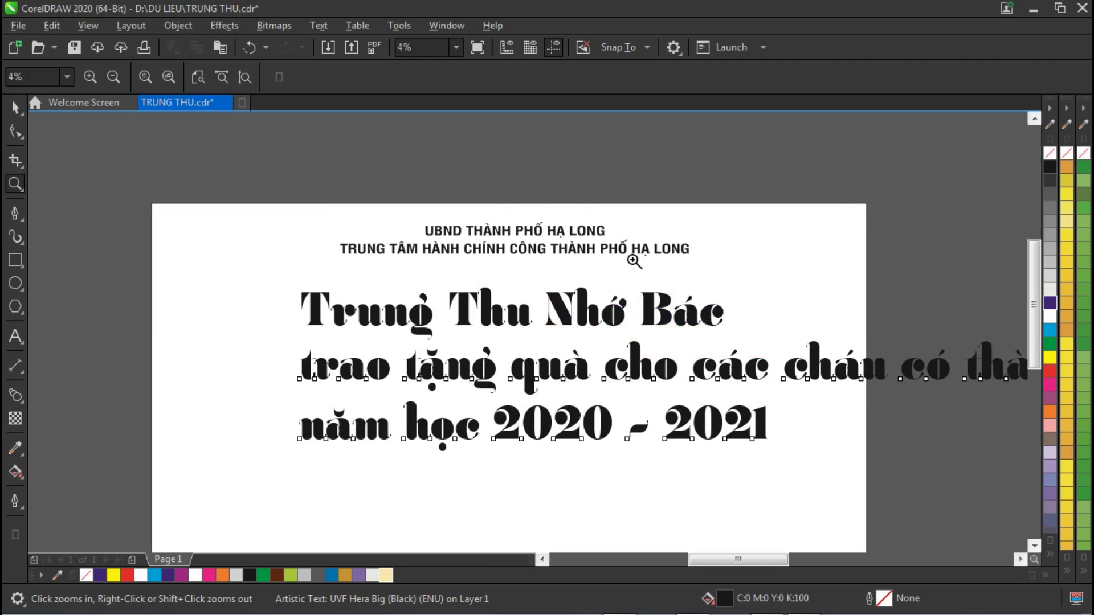
click(15, 107)
drag(531, 370, 362, 373)
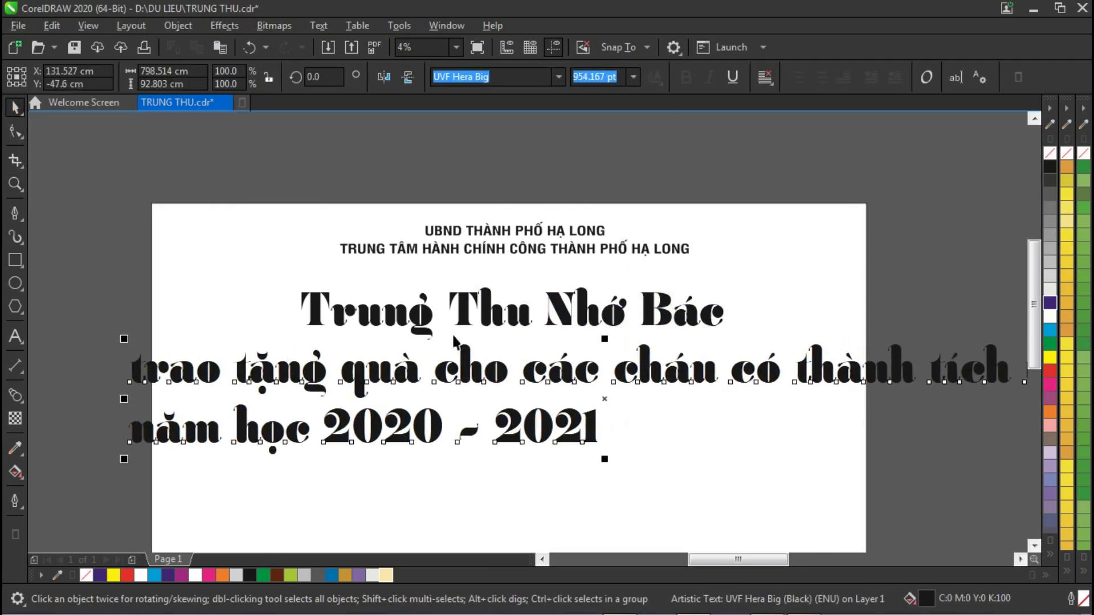
drag(124, 459, 462, 451)
Set the two-line gift subtitle in the UTM Avo font and convert it to uppercase.
click(559, 77)
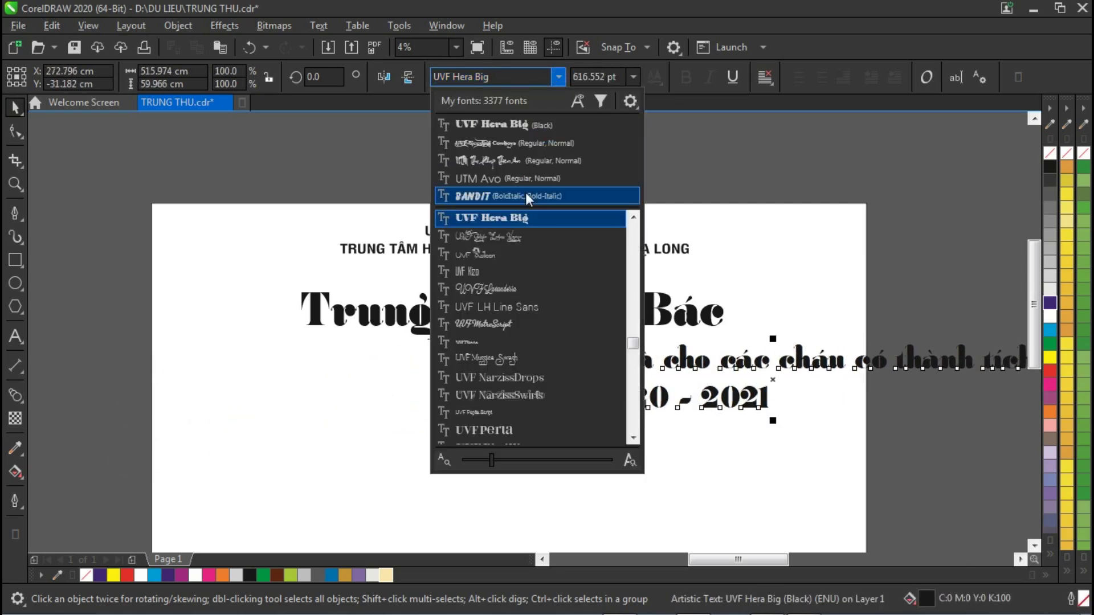
click(513, 177)
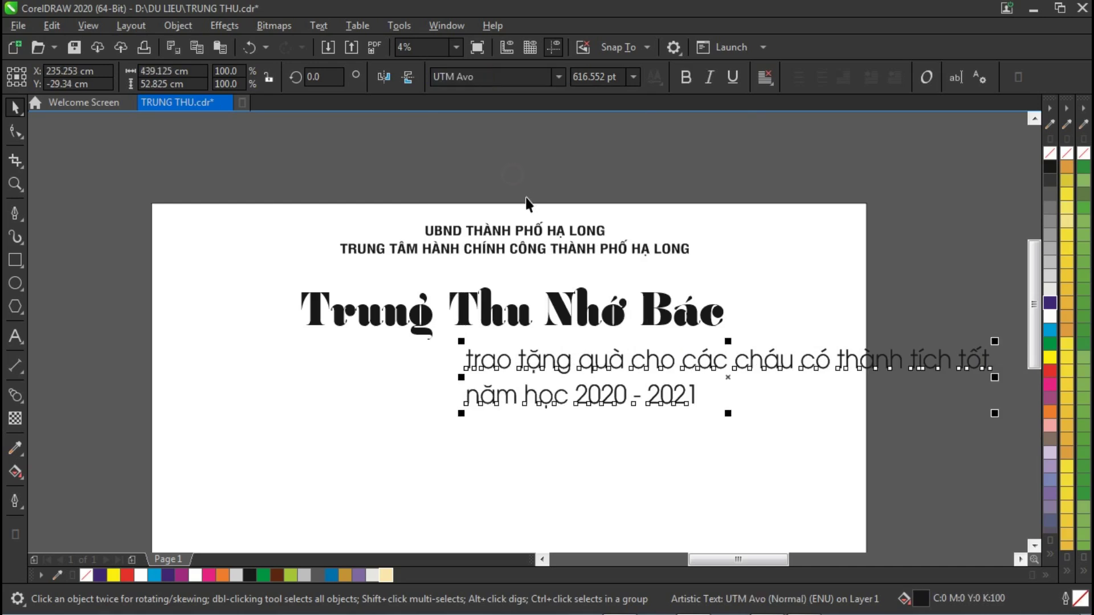
click(320, 25)
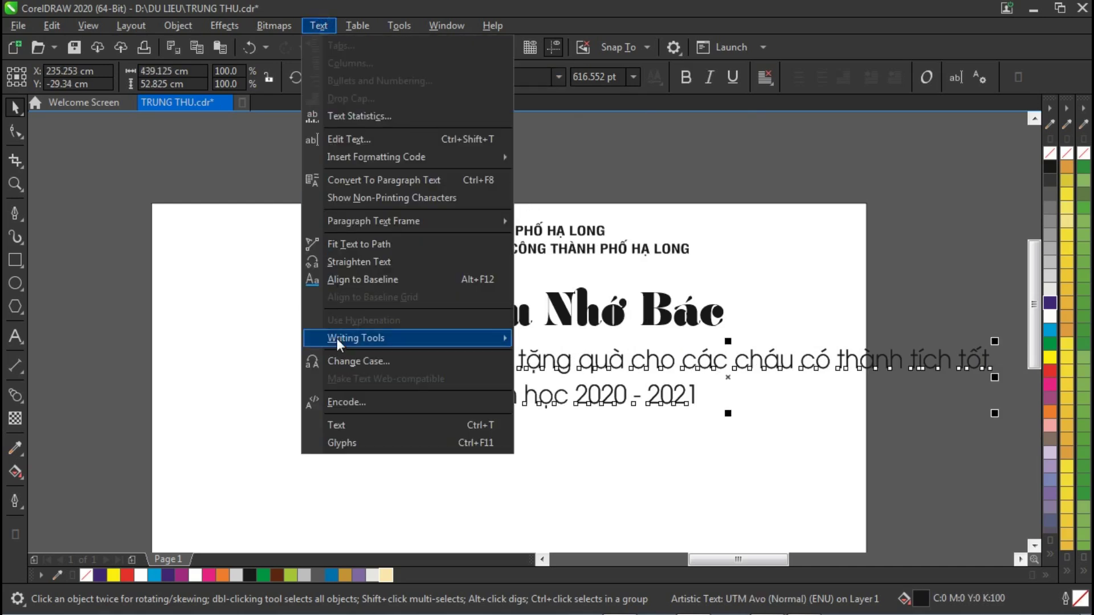
click(375, 360)
click(514, 297)
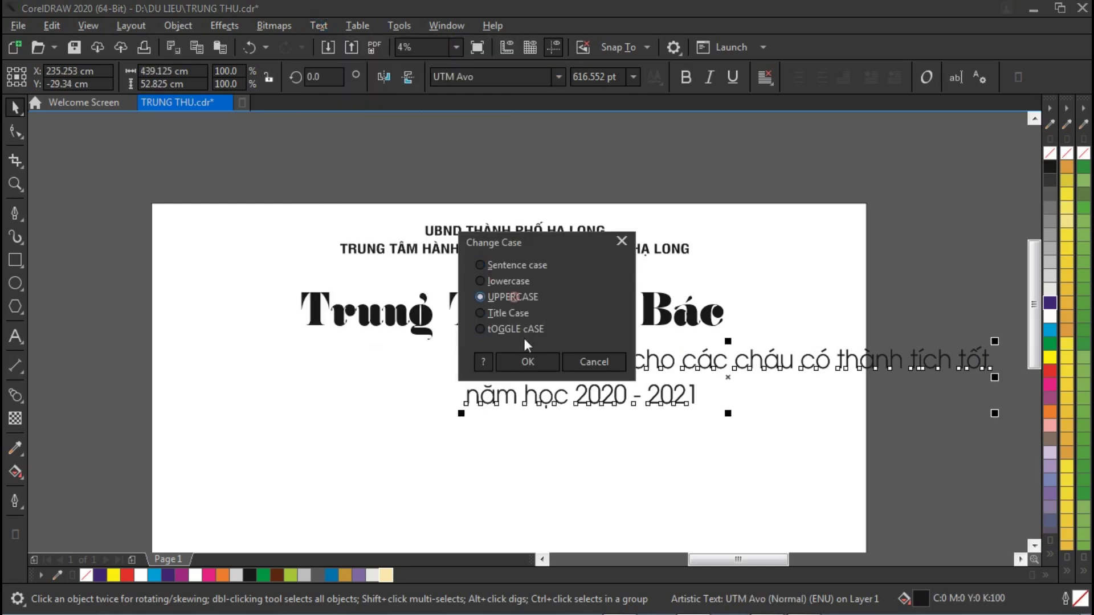
click(527, 362)
Fit the uppercase subtitle beneath the title at about 387 cm wide and centre-align its two lines.
drag(463, 414, 620, 396)
drag(755, 357, 428, 369)
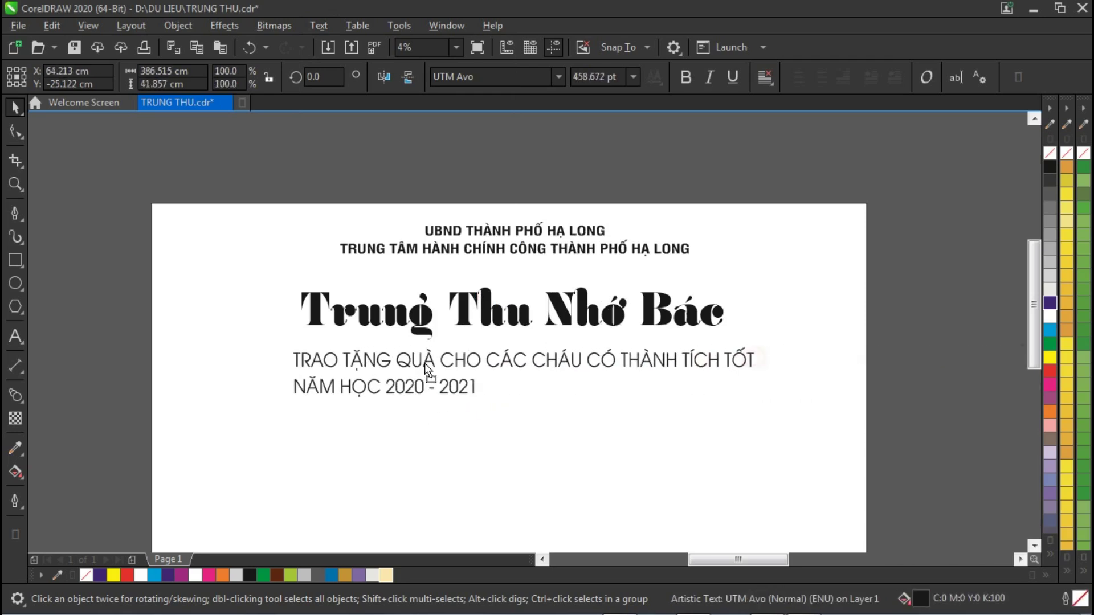
click(765, 76)
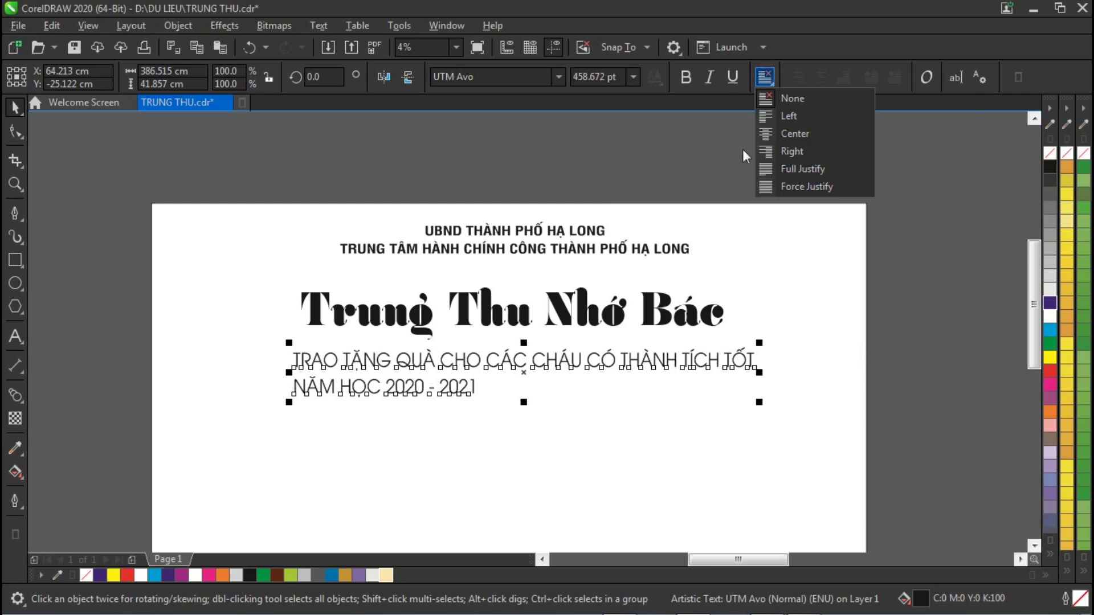
click(776, 136)
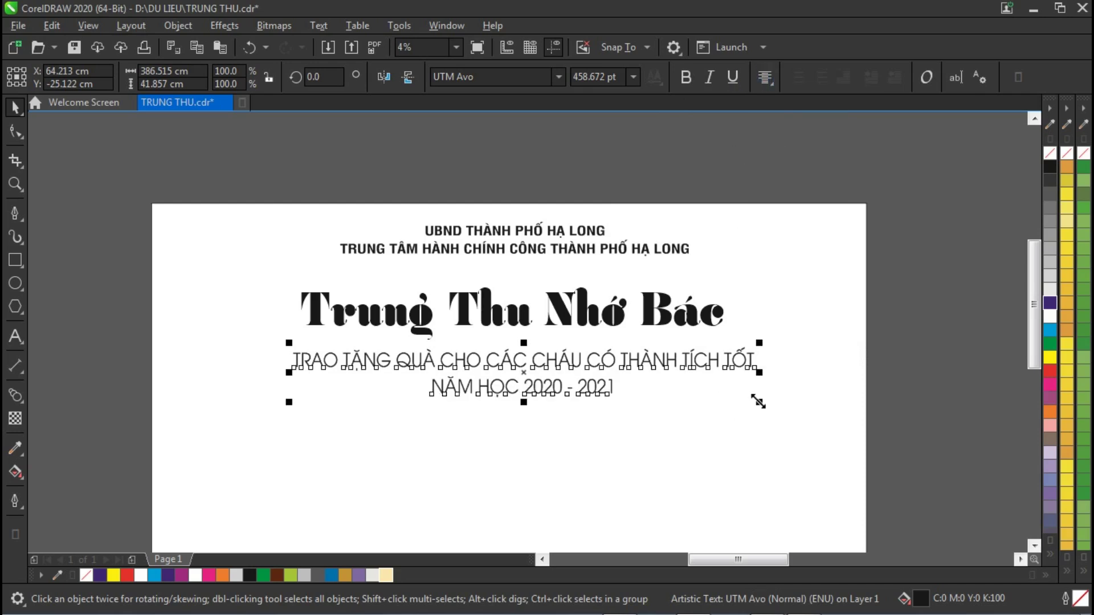
Enlarge the "Trung Thu Nhớ Bác" title to about 407 cm wide and centre it horizontally on the white poster background.
click(689, 325)
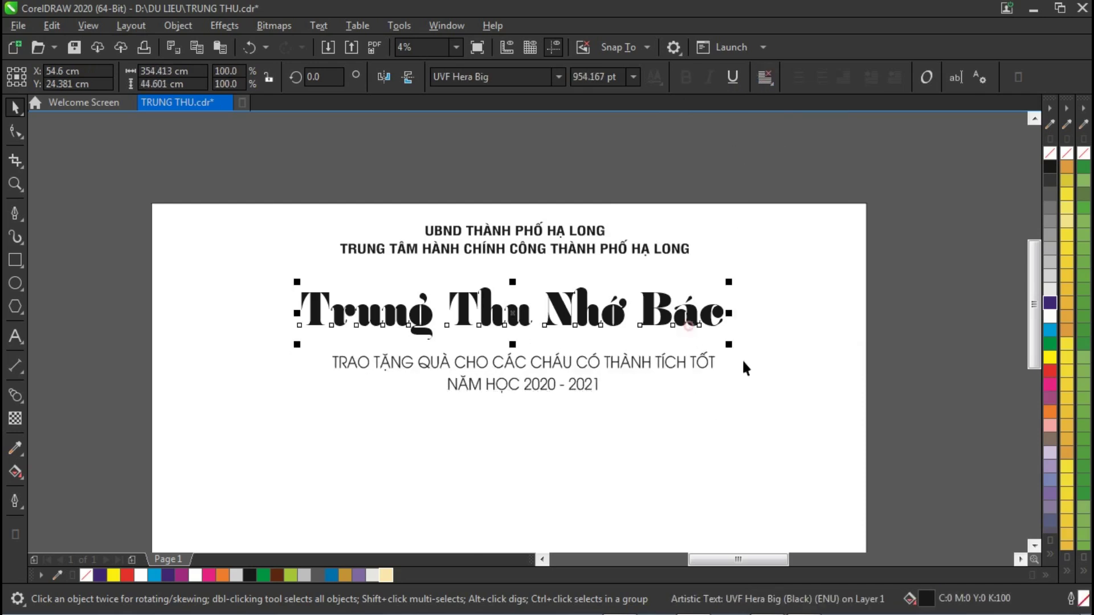
drag(728, 344, 763, 369)
drag(296, 350, 264, 366)
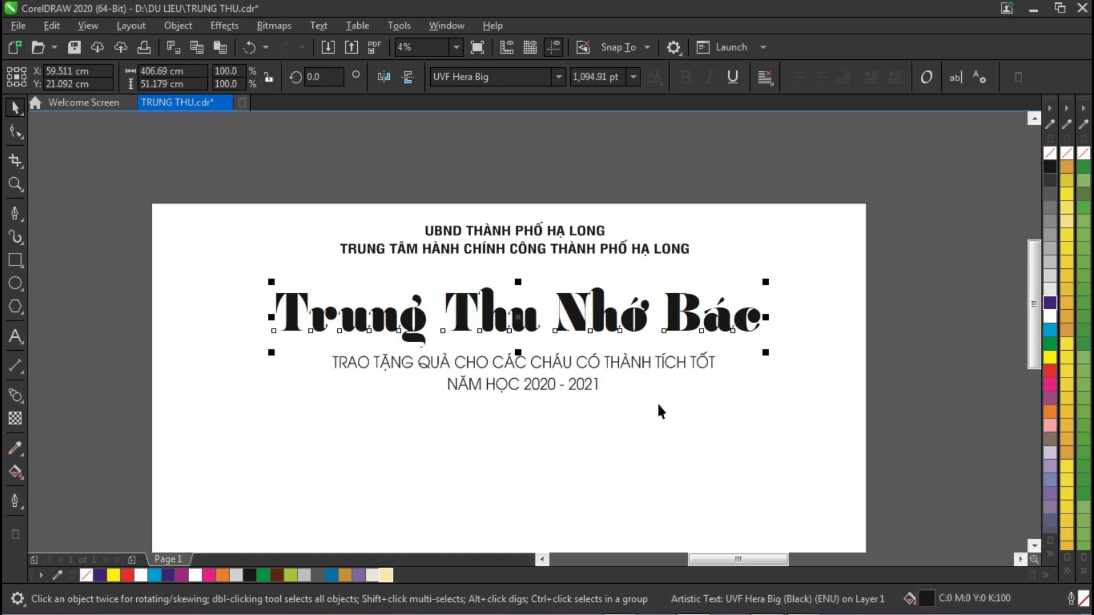
shift+click(655, 405)
key(c)
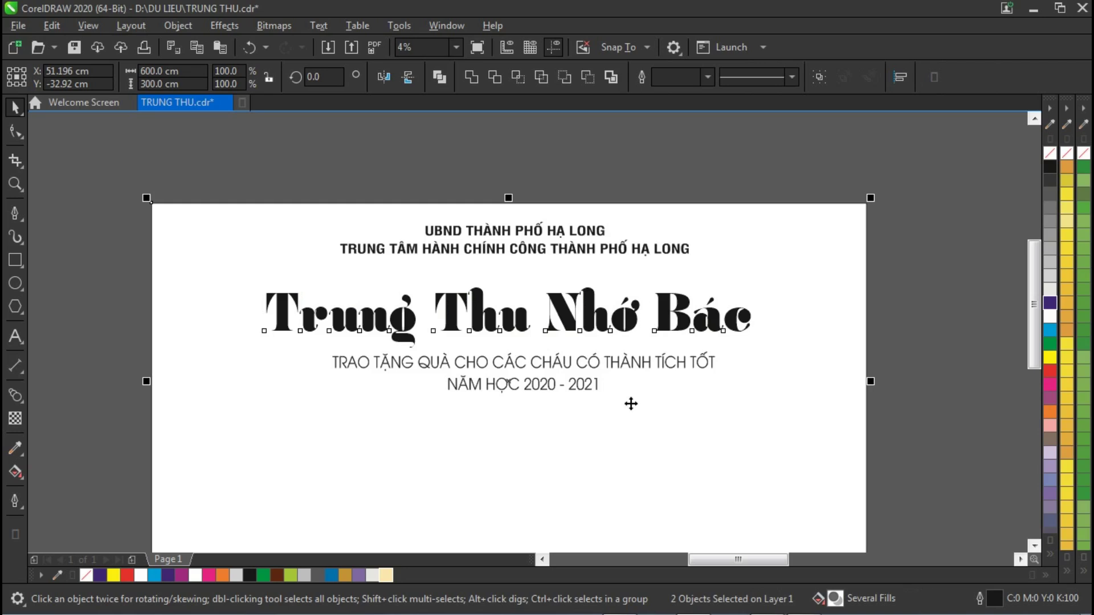
click(542, 390)
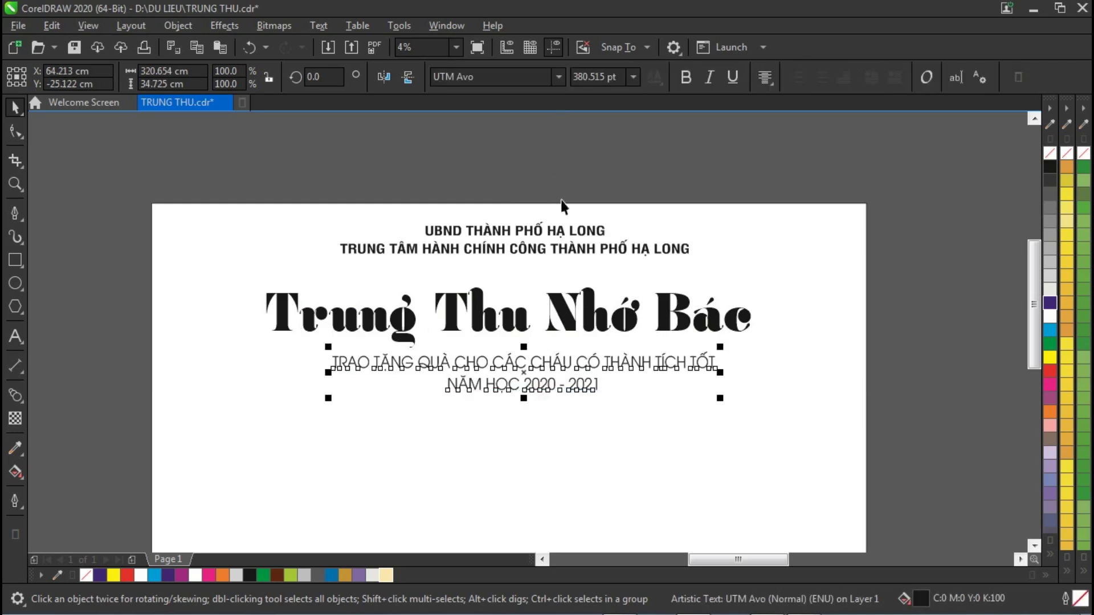
click(309, 183)
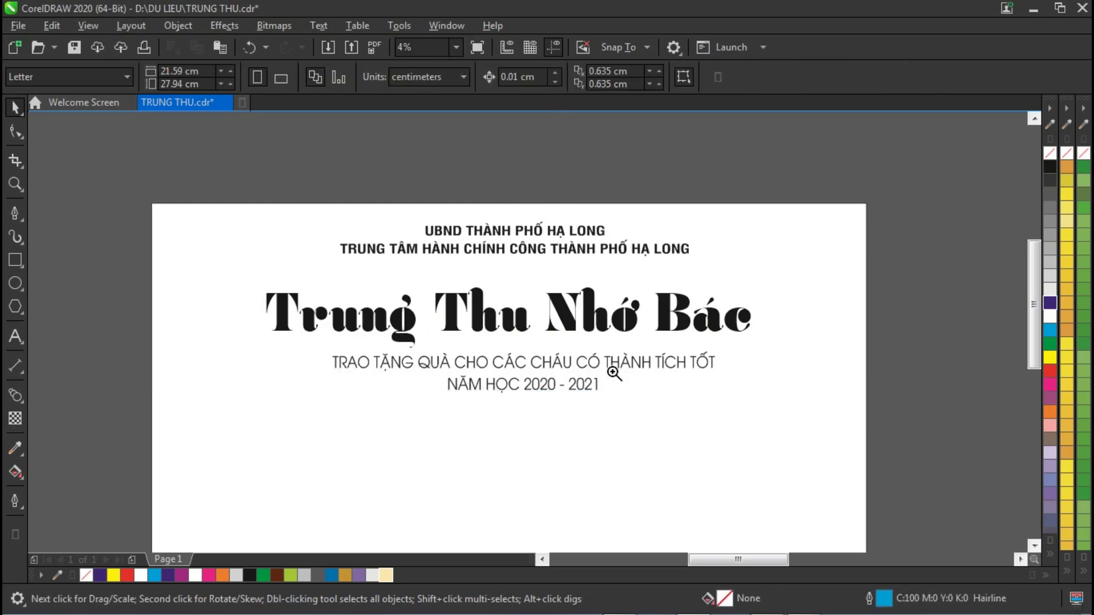
Review the overall layout of the heading, title and subtitle on the whole poster.
key(z)
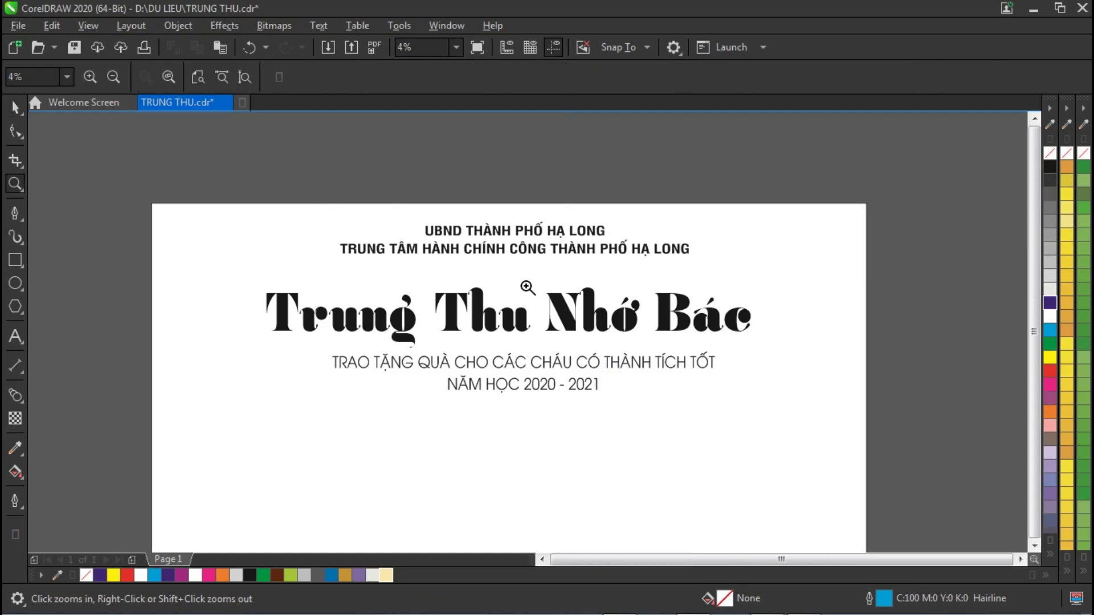
key(F4)
drag(450, 197, 637, 288)
scroll(637, 289, up, 4)
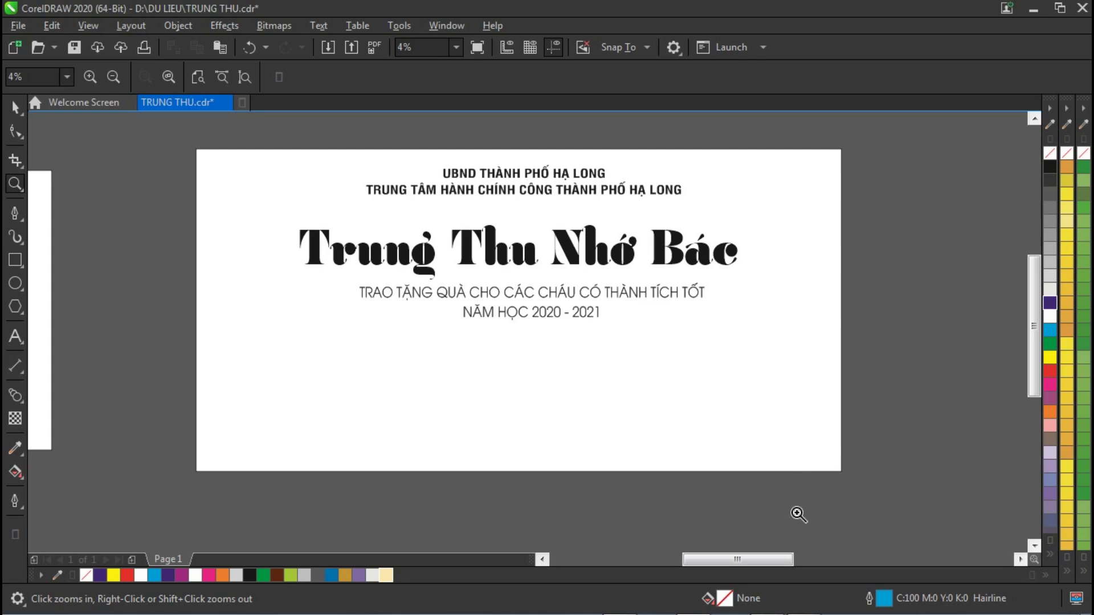
click(984, 604)
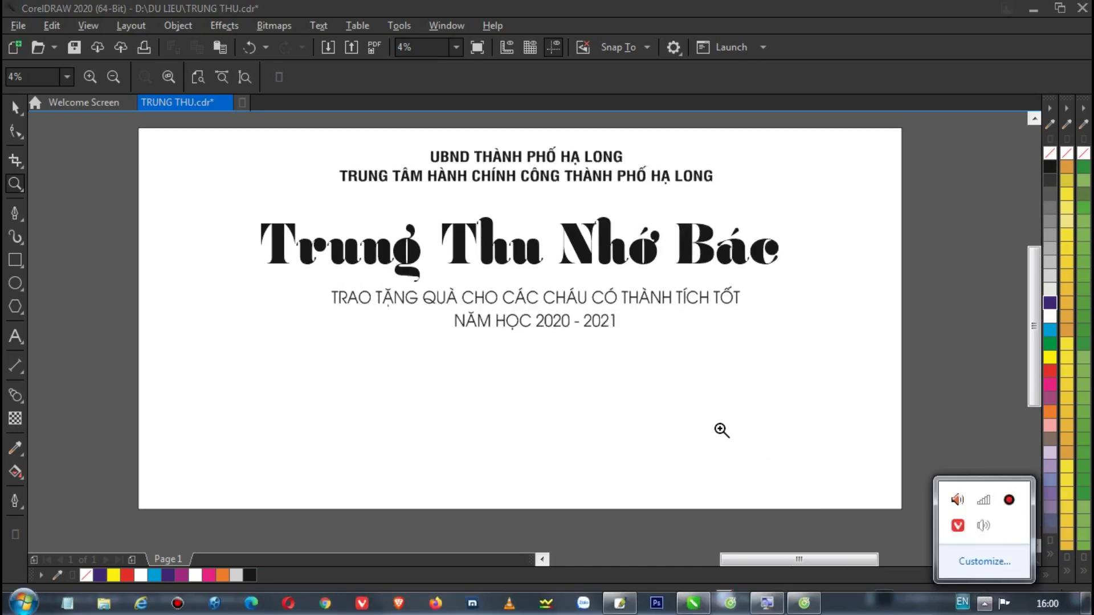
click(721, 430)
right_click(691, 403)
right_click(655, 352)
drag(192, 161, 742, 444)
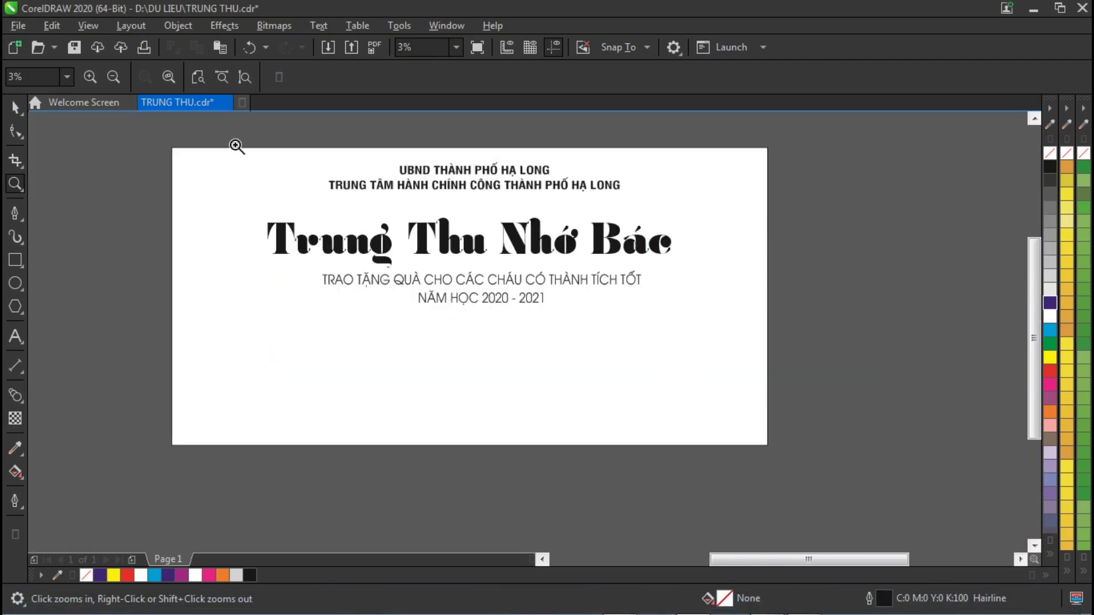
click(15, 107)
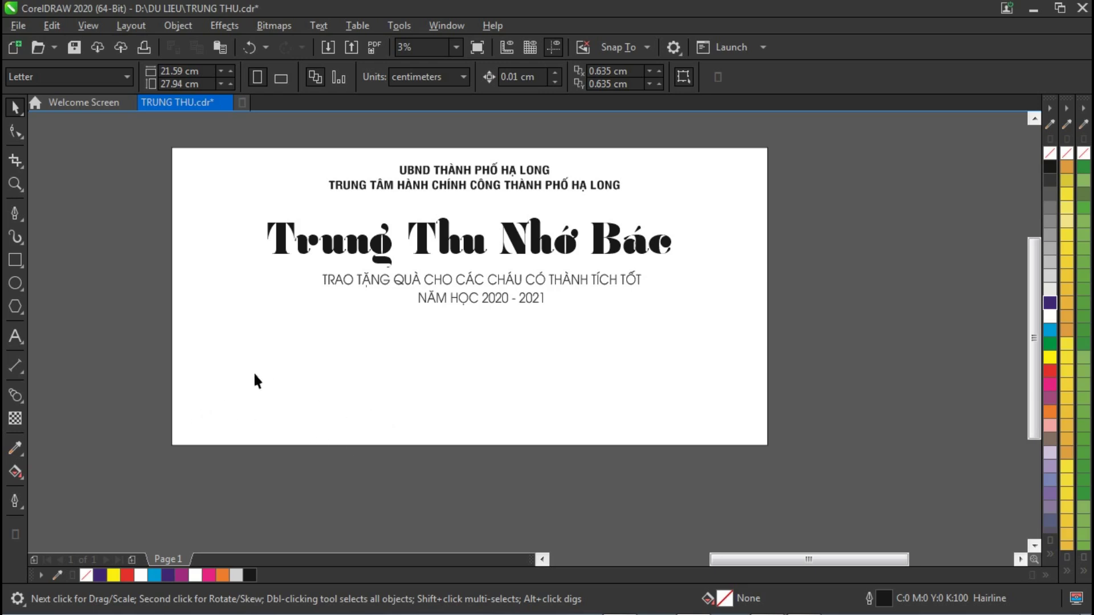
Draw a circle about 114.5 cm across over the white poster's lower-left corner and fill it with cyan.
click(12, 289)
drag(157, 392, 273, 489)
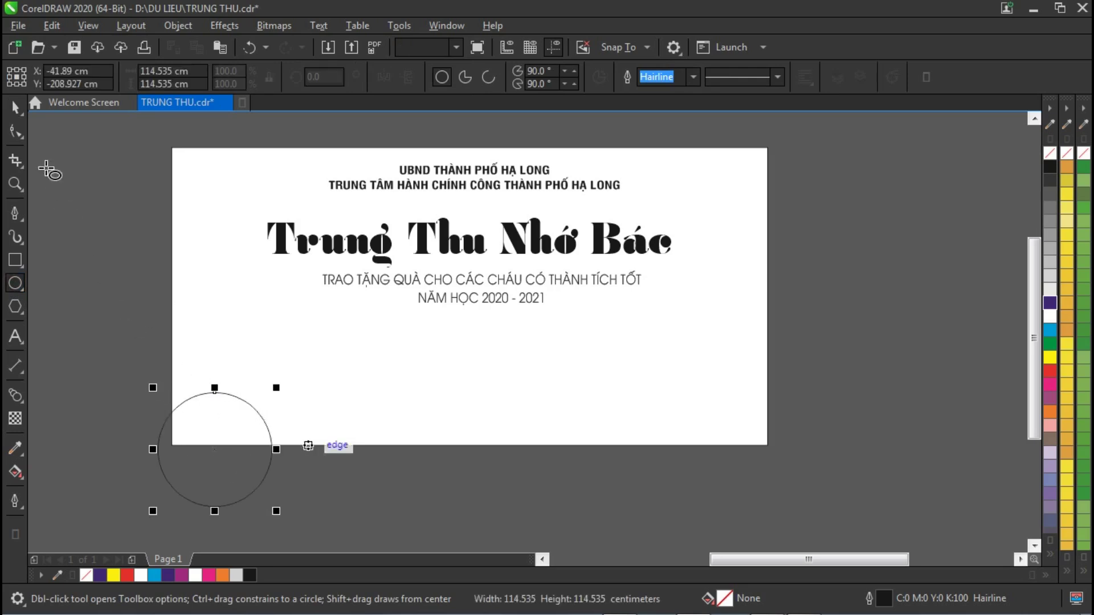
key(z)
drag(134, 363, 408, 516)
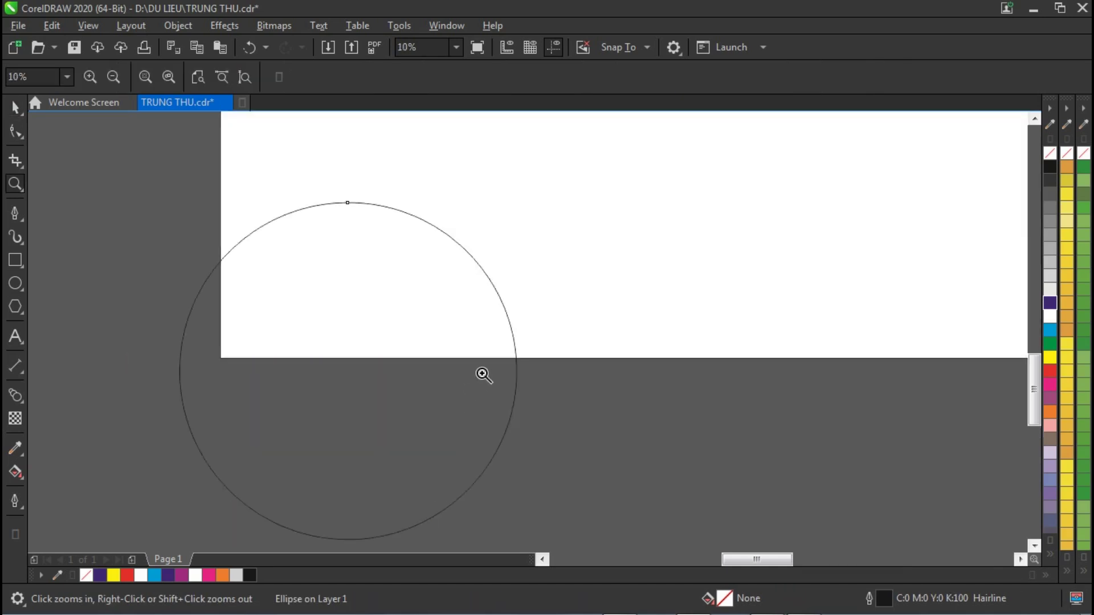
click(15, 107)
drag(395, 234, 401, 211)
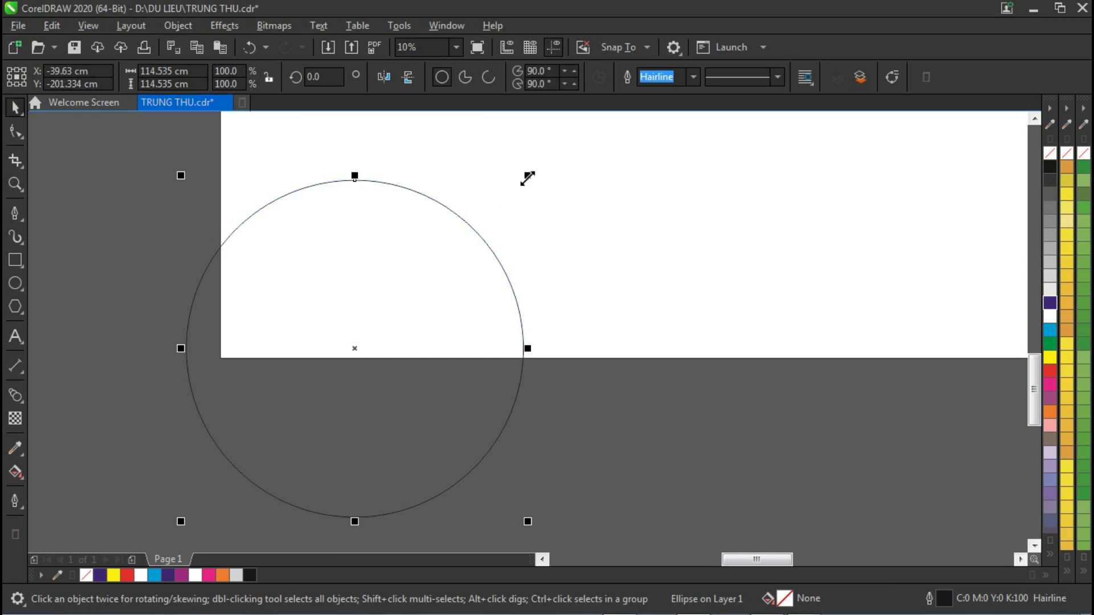
click(1050, 330)
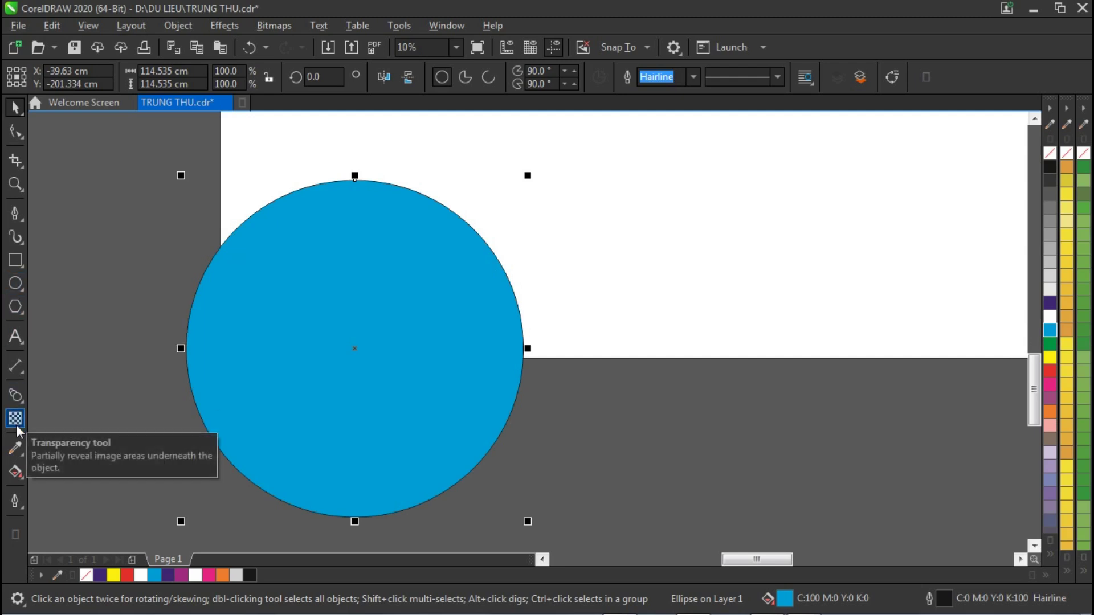
Add a drop shadow toward the upper right of the cyan circle, with feathering 7 and opacity 30.
click(21, 403)
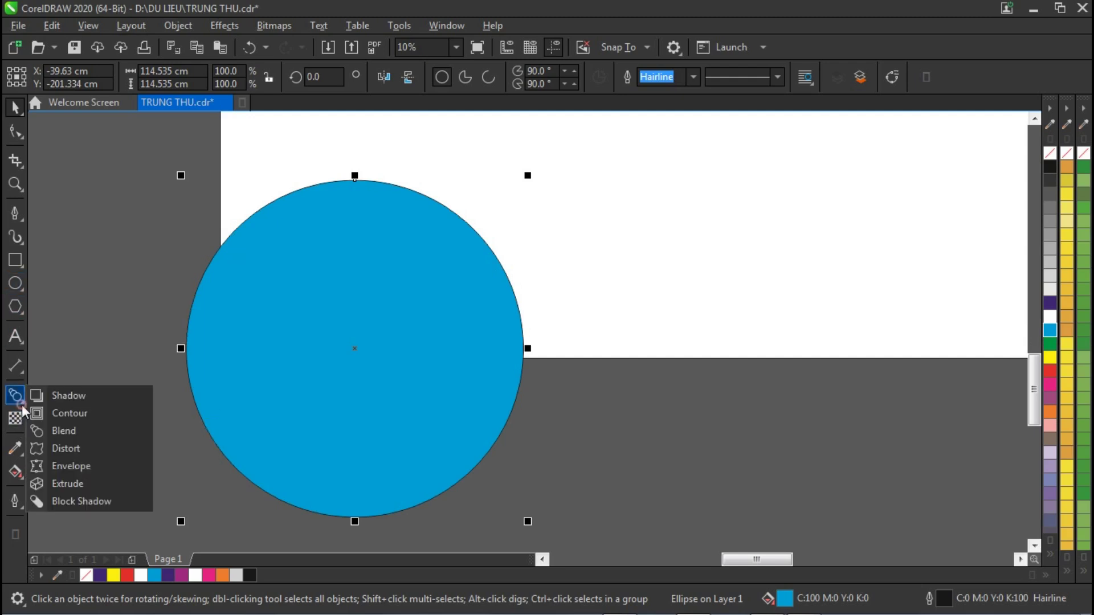
click(78, 396)
drag(363, 291, 458, 174)
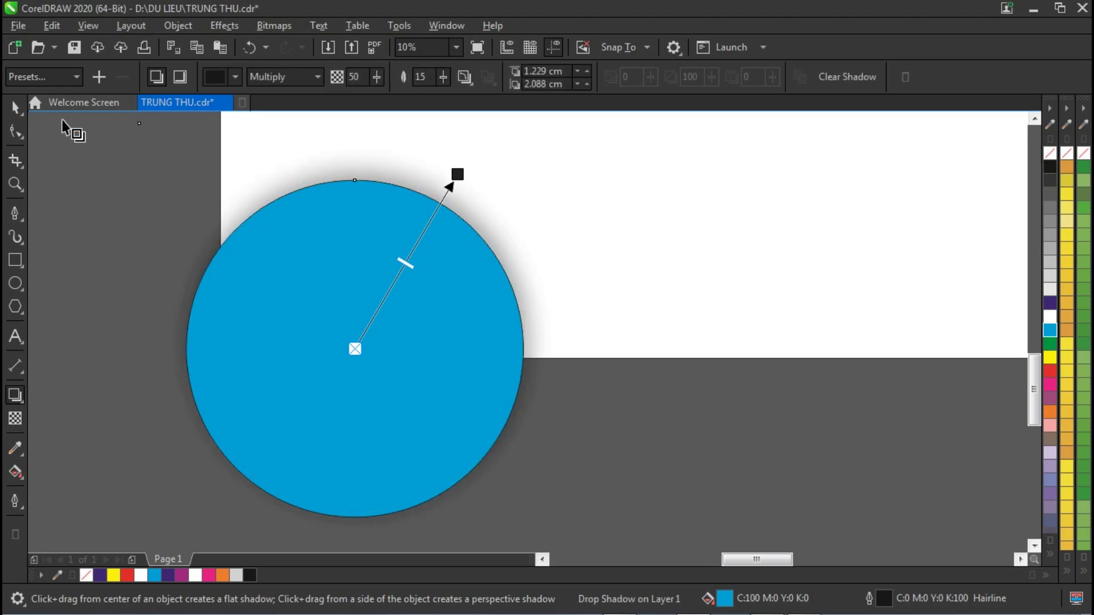
double_click(420, 77)
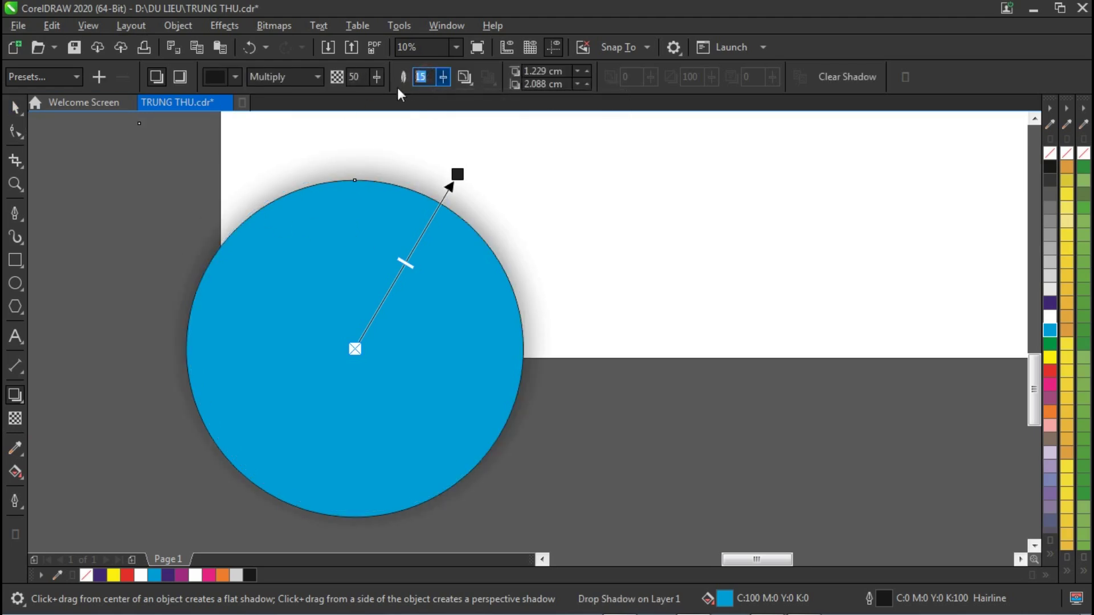
text(7)
key(Return)
double_click(367, 76)
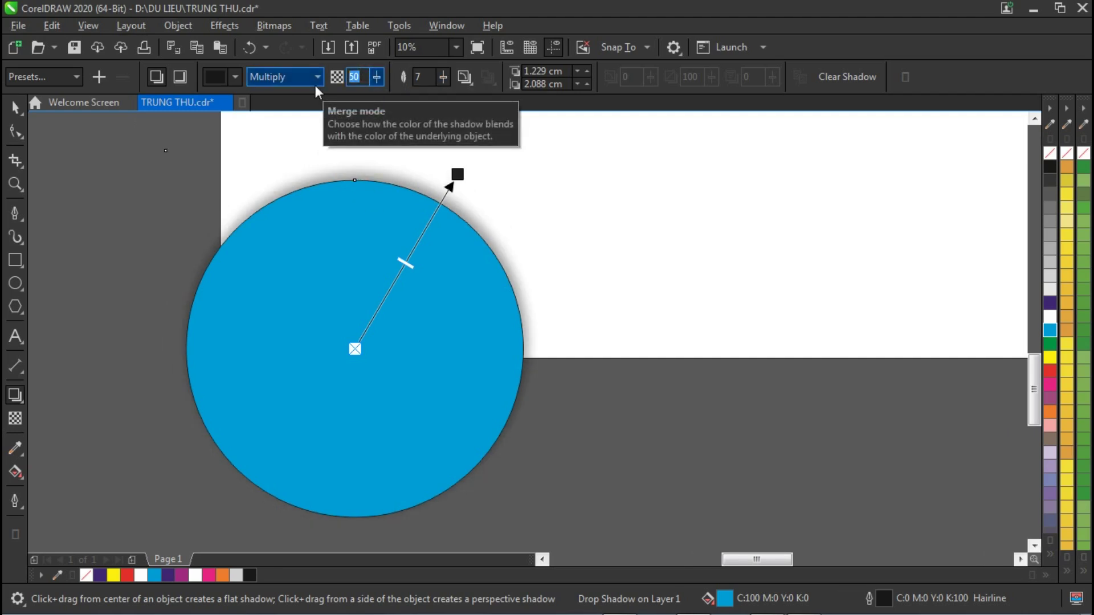
text(30)
key(Return)
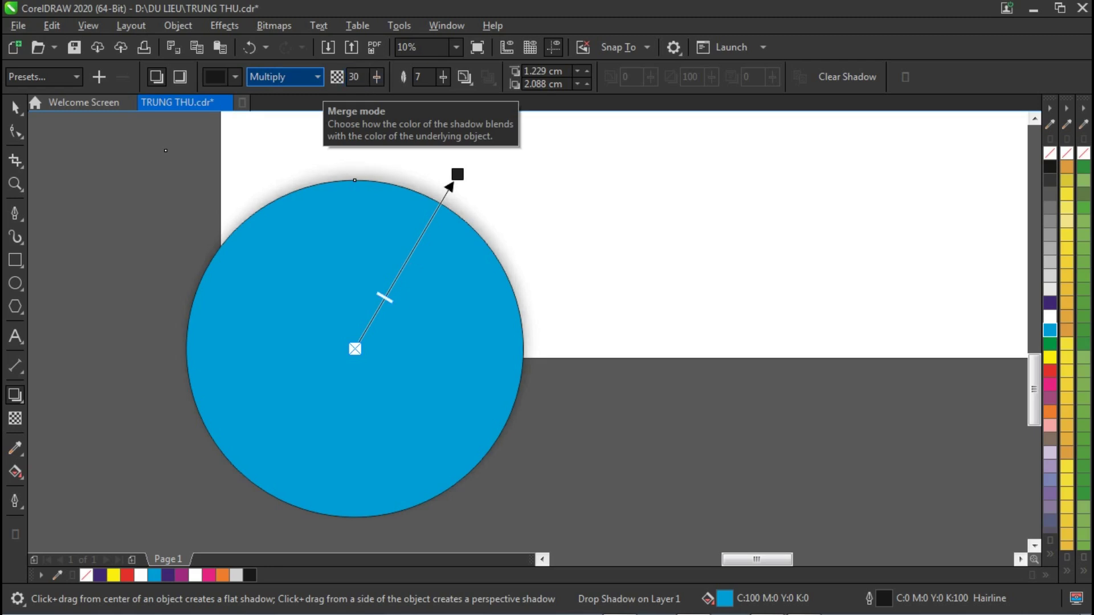
Remove the outline from the cyan circle.
click(16, 107)
click(135, 190)
click(351, 262)
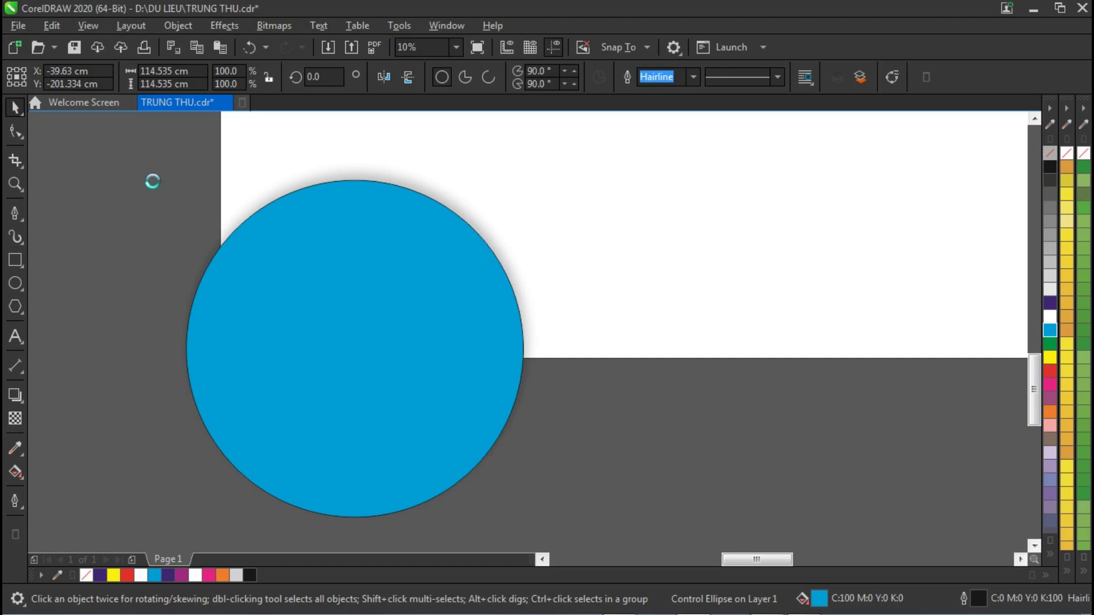
click(95, 127)
drag(611, 484, 634, 542)
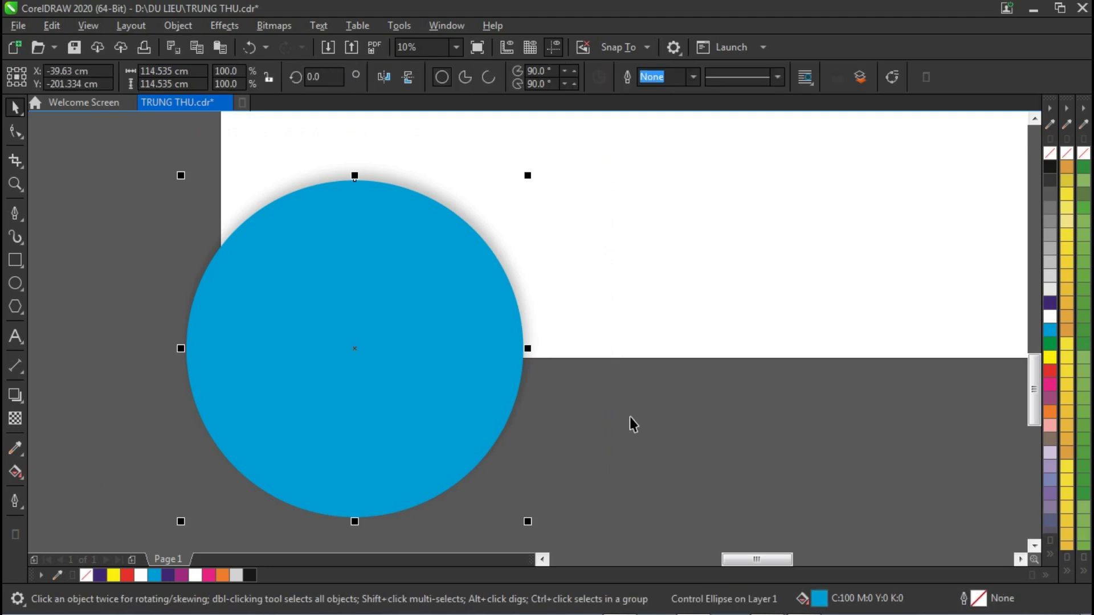
click(624, 411)
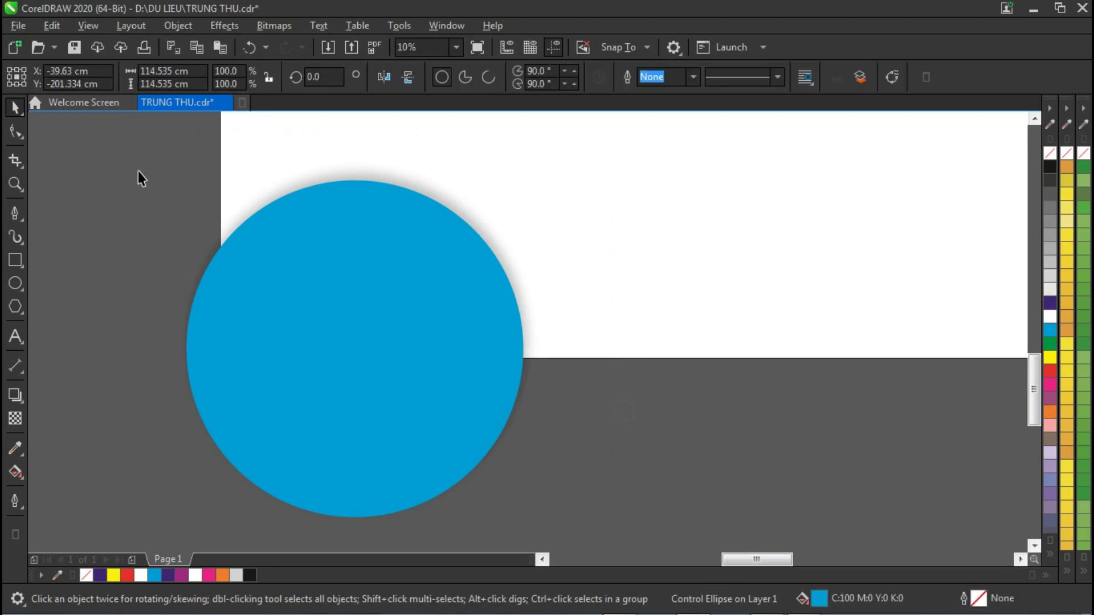
Break the drop shadow apart from the cyan circle.
click(377, 176)
click(377, 179)
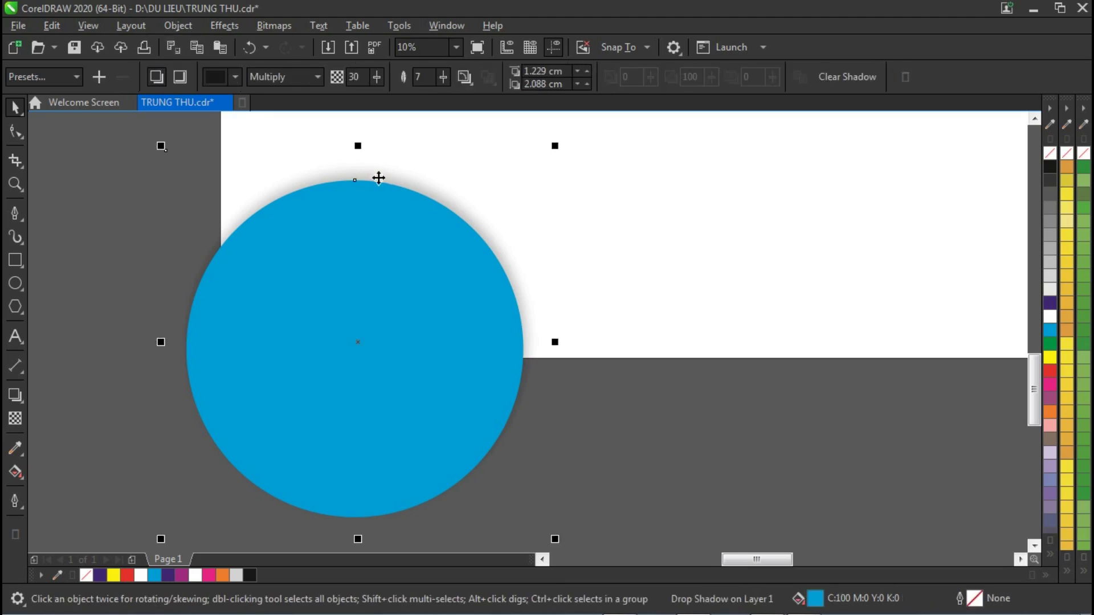
click(178, 25)
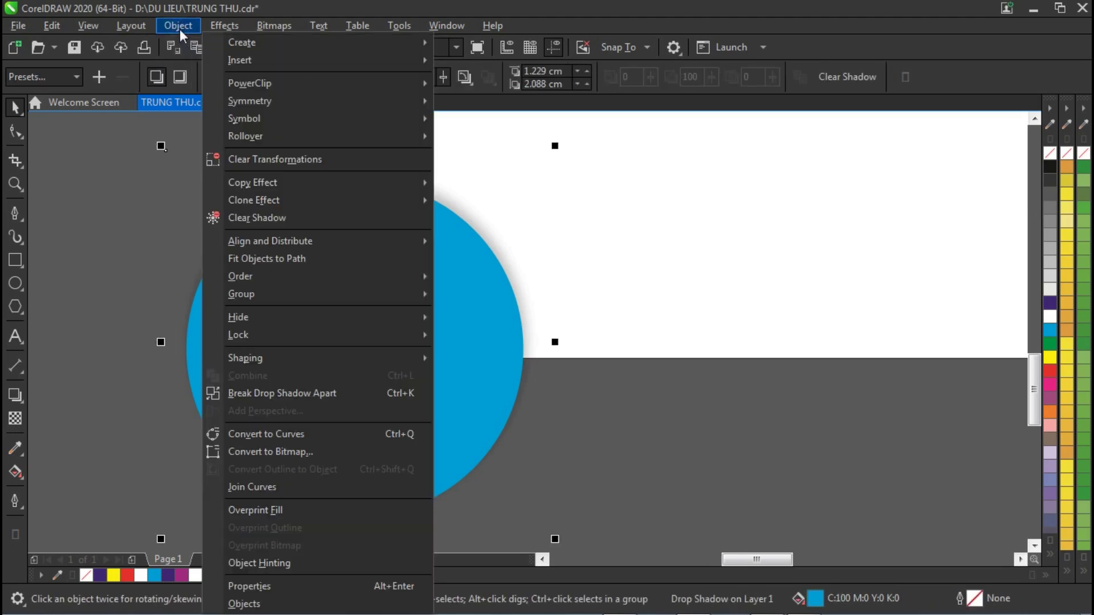
click(312, 399)
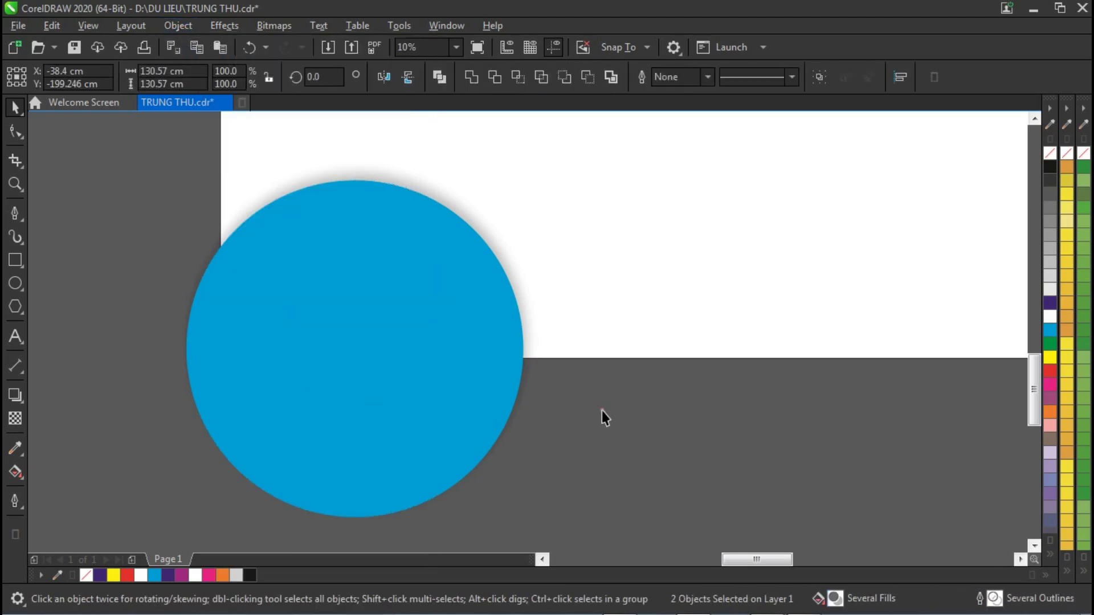
drag(111, 144, 589, 528)
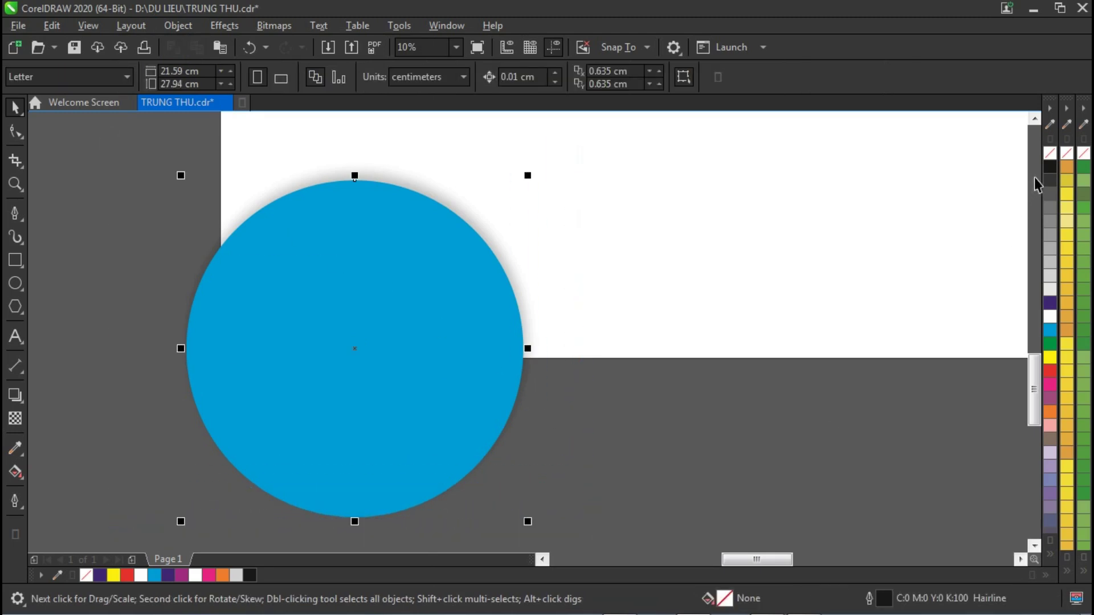
click(619, 471)
Change the circle's uniform fill to C100 M30 Y0 K0.
click(429, 359)
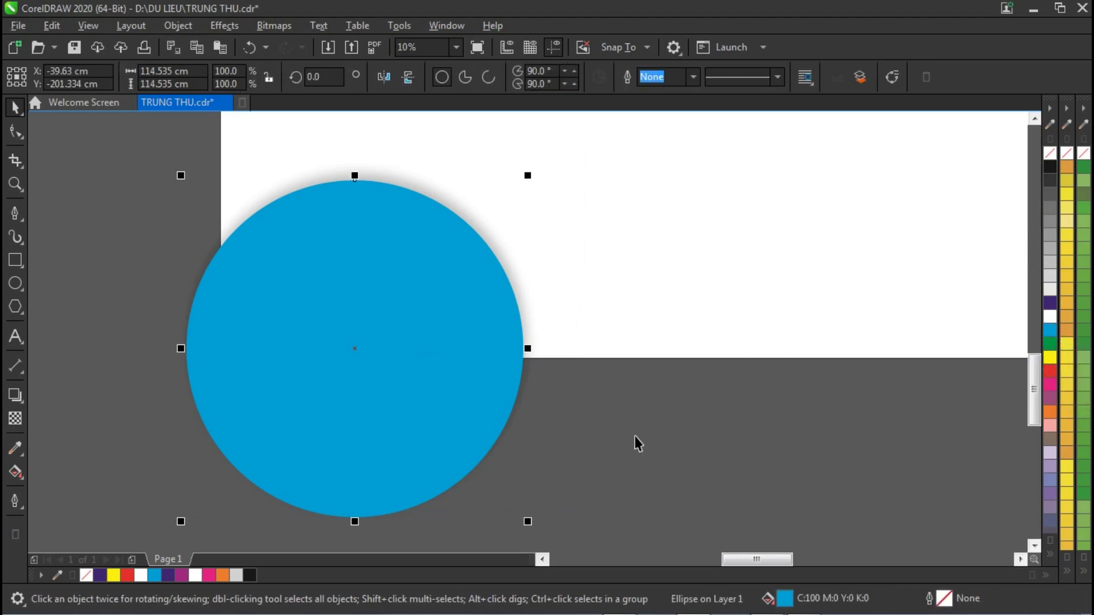
key(shift+F11)
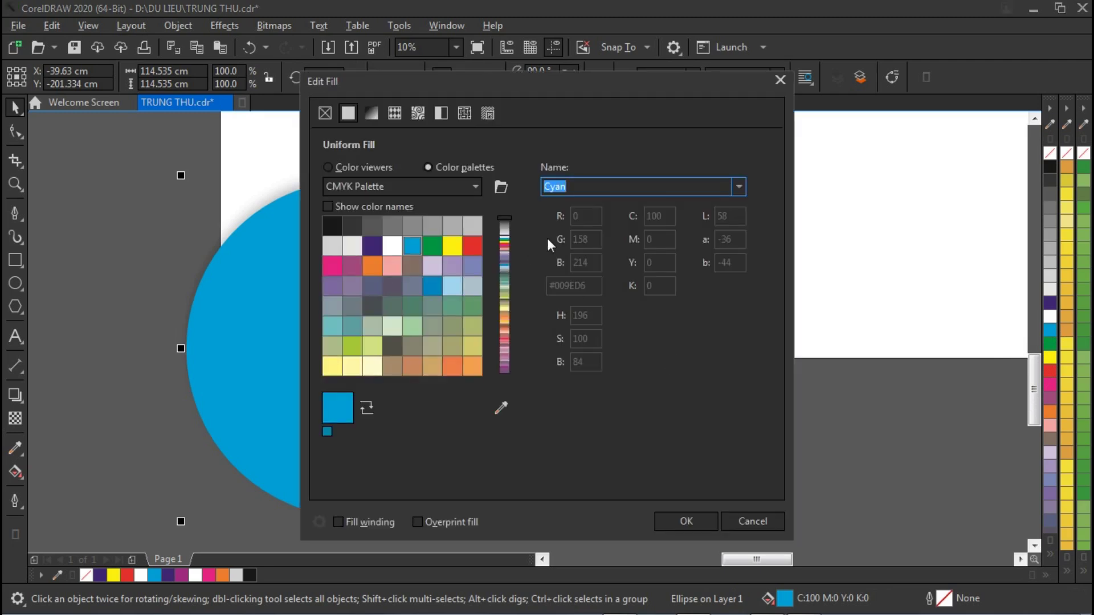
click(364, 167)
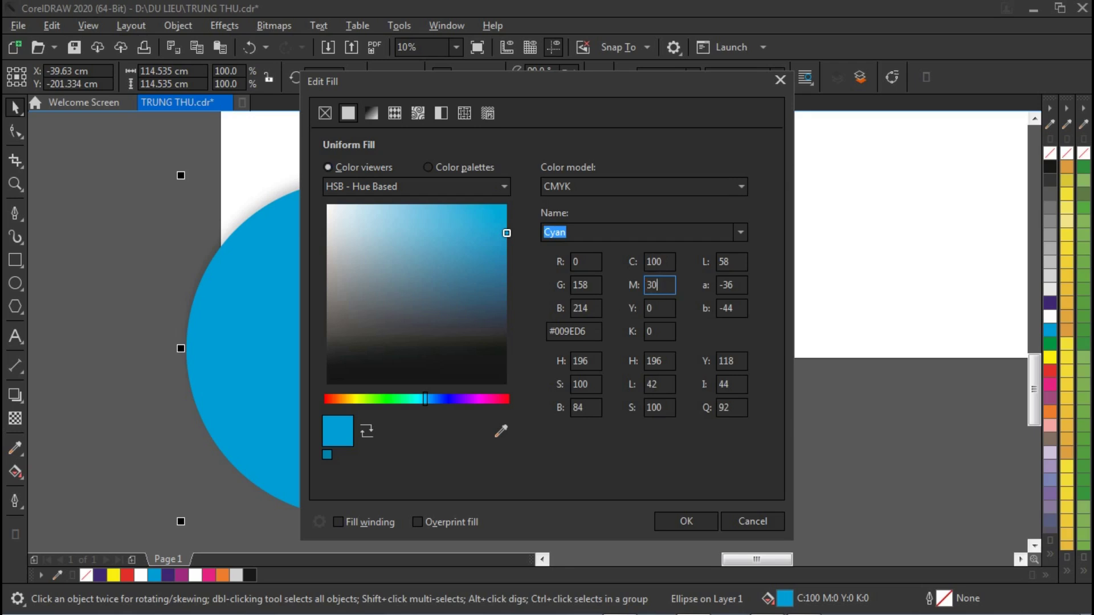
key(Return)
Make a concentric copy of the circle and its shadow, scaled down to about 81 percent.
click(616, 397)
drag(272, 250, 626, 538)
drag(555, 146, 543, 183)
key(shift)
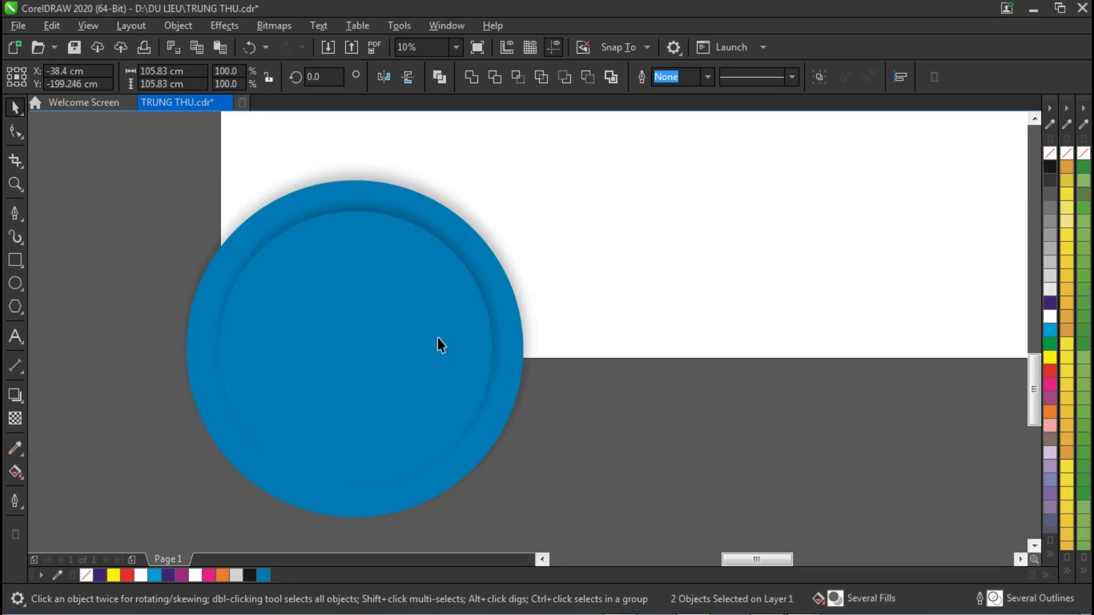
Fill the inner circle with C100 M20 Y0 K0.
click(439, 338)
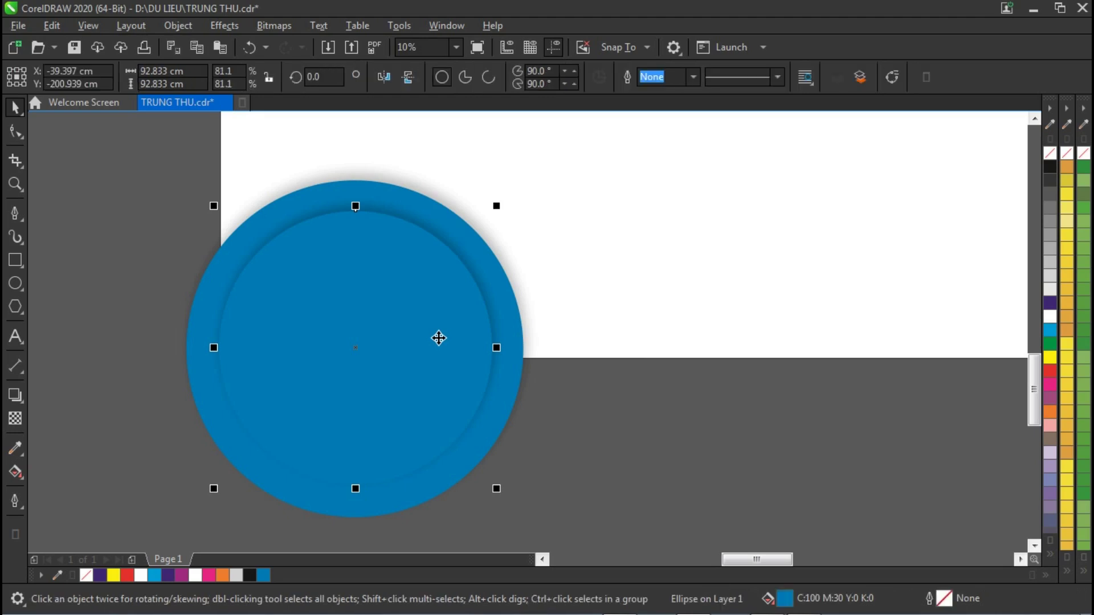
key(shift+F11)
double_click(662, 283)
text(20)
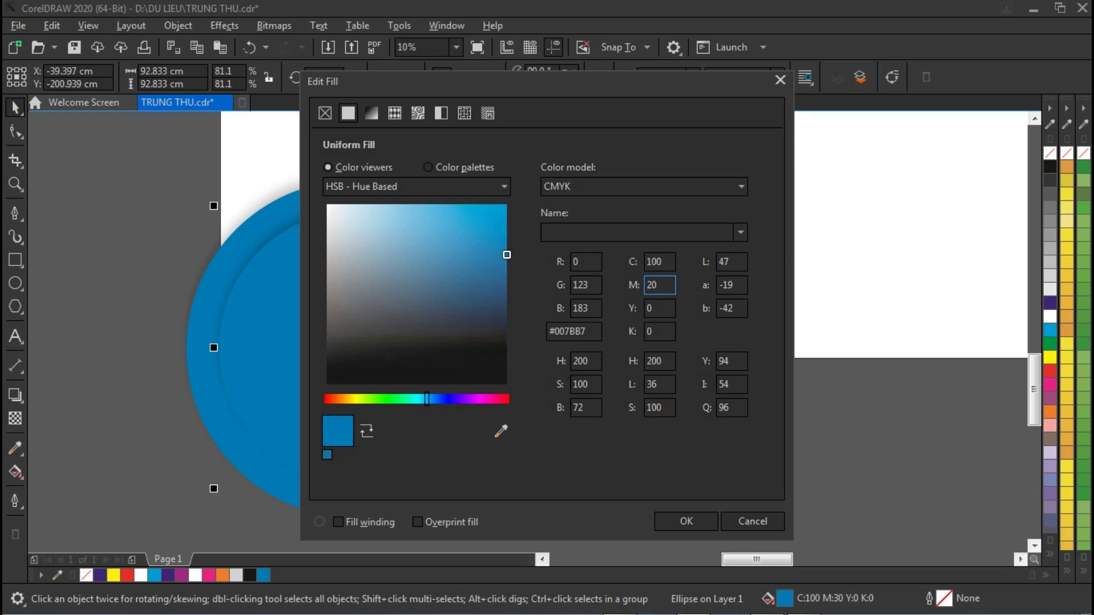
key(Return)
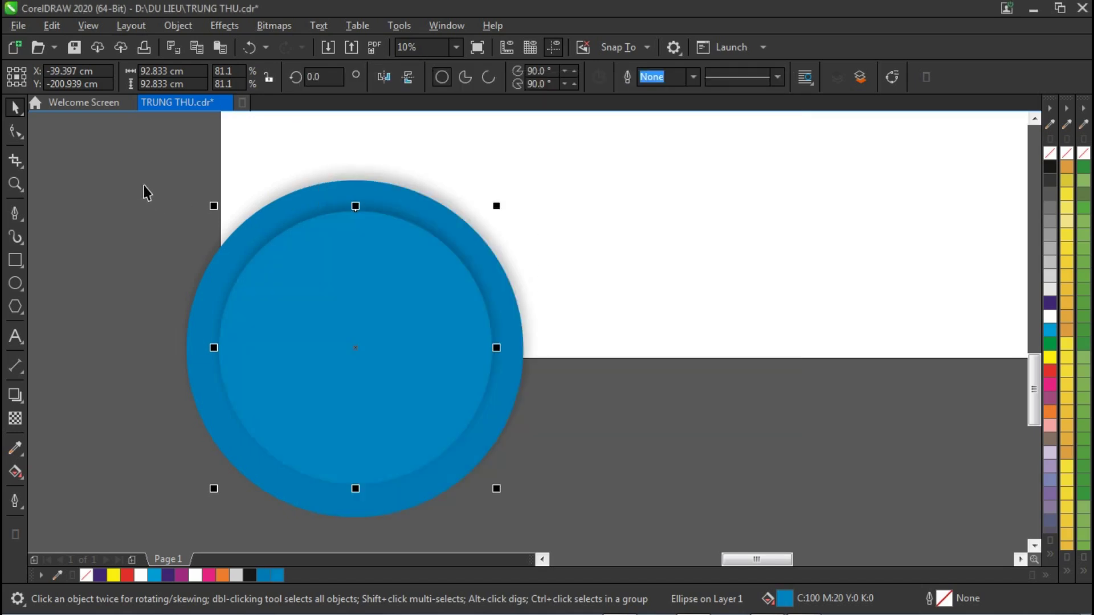
Make a third, smaller concentric copy of the inner circle and its shadow, with the circle about 69 cm across.
drag(150, 204, 443, 349)
click(381, 211)
shift+click(371, 323)
drag(518, 183, 551, 226)
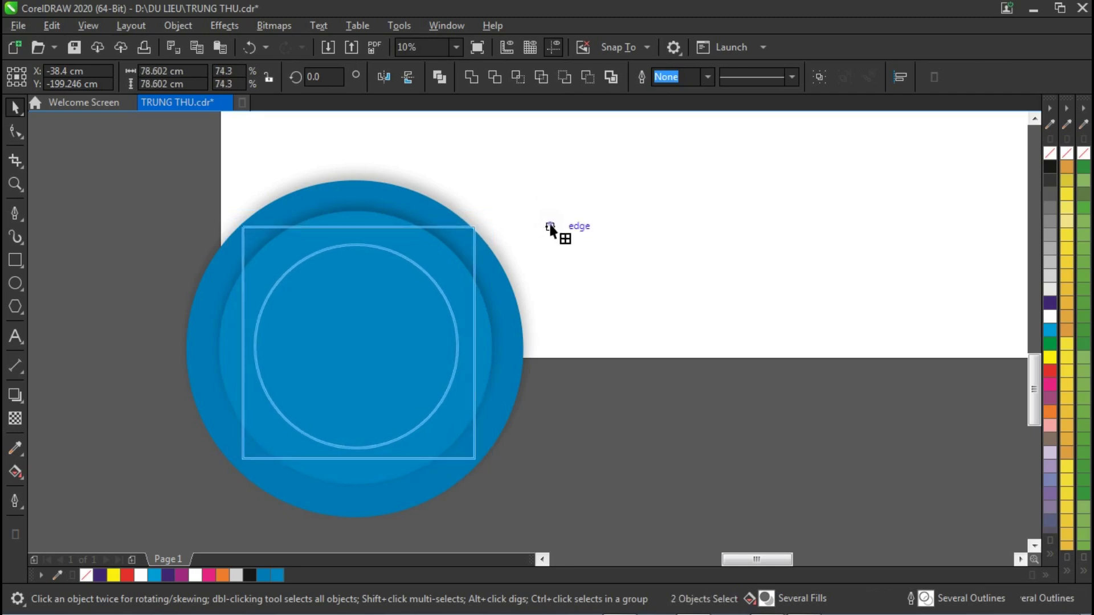
Fill the innermost circle with cyan.
click(593, 440)
click(345, 330)
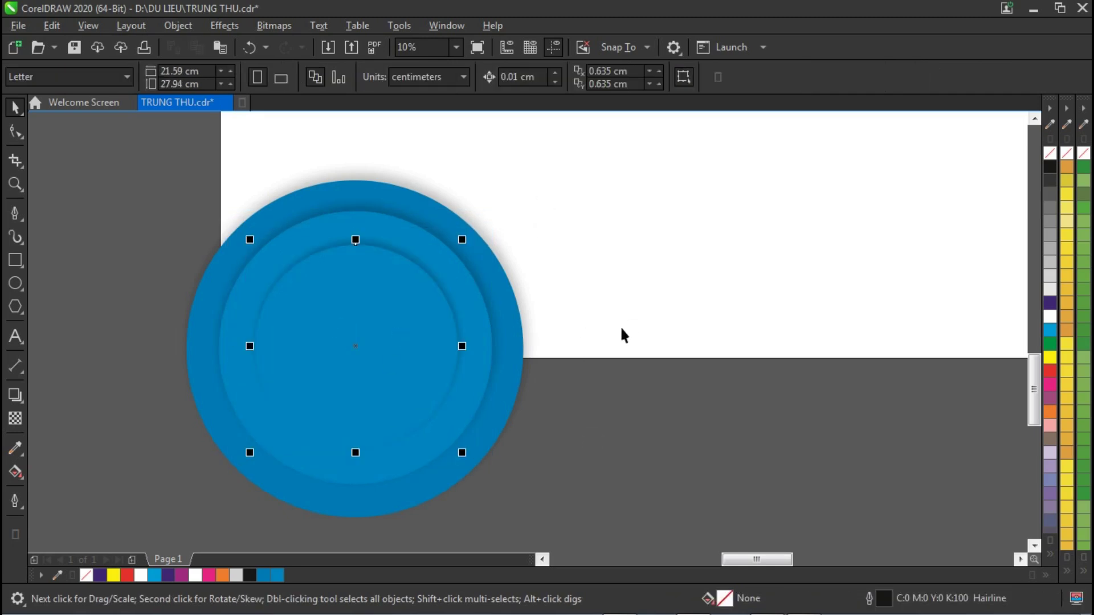
click(1050, 331)
click(683, 424)
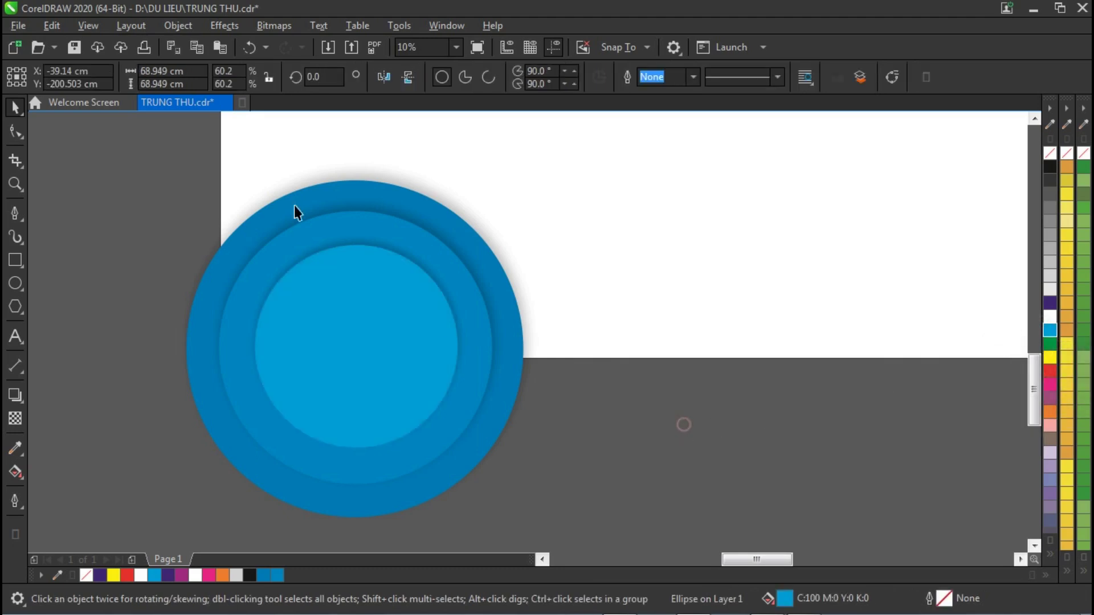
Group the three circles with their shadows and place an overlapping copy about 69 cm to the right.
drag(103, 131, 632, 540)
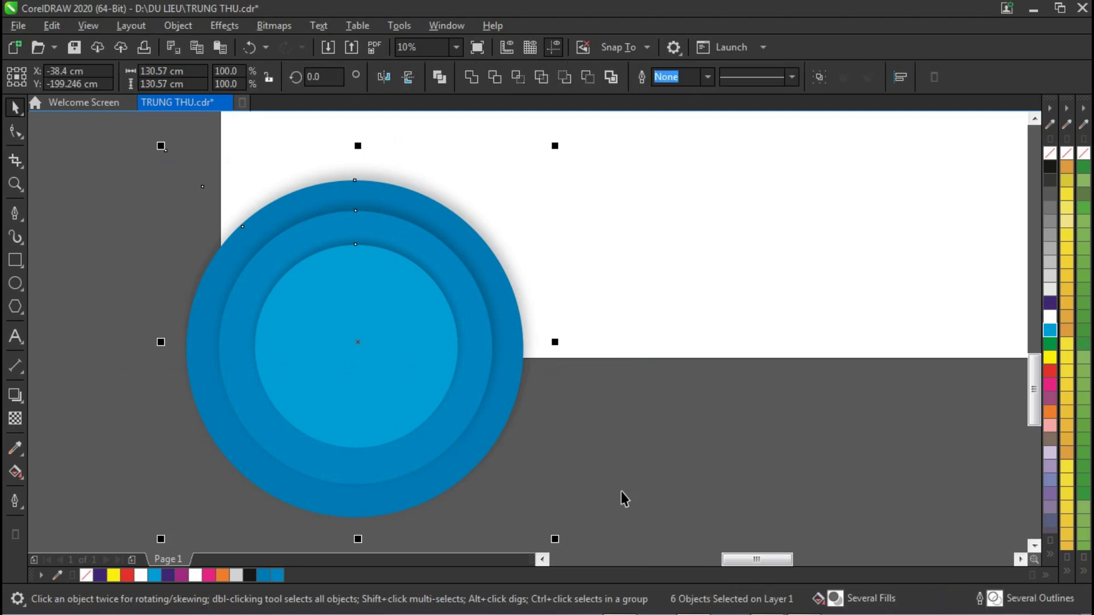
key(ctrl+g)
drag(376, 341, 576, 360)
right_click(576, 360)
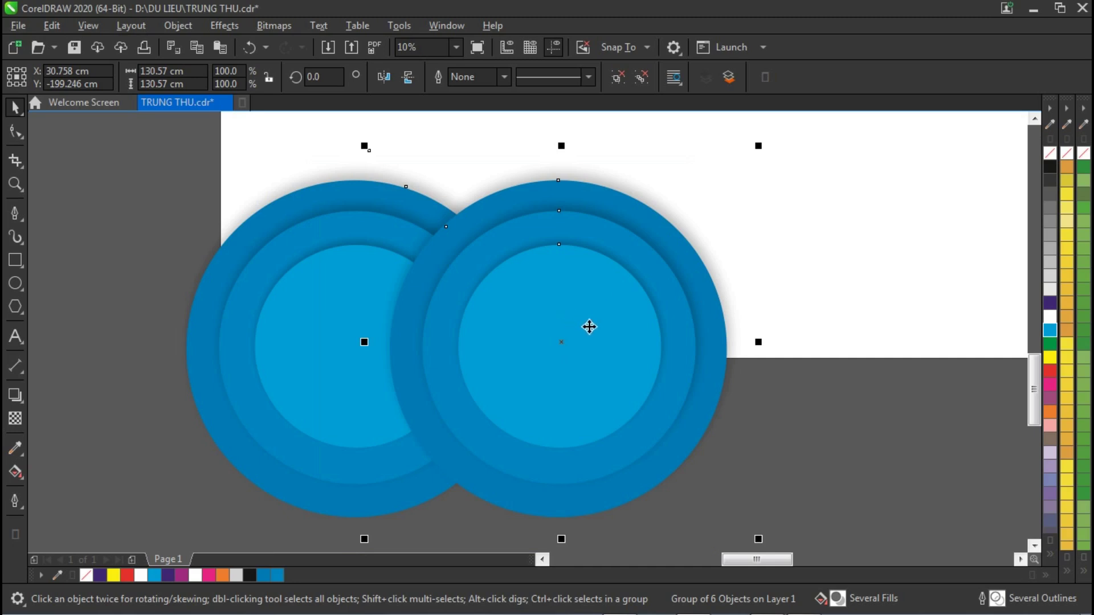
Place a third overlapping copy of the circle group about 72 cm further right.
key(z)
right_click(605, 315)
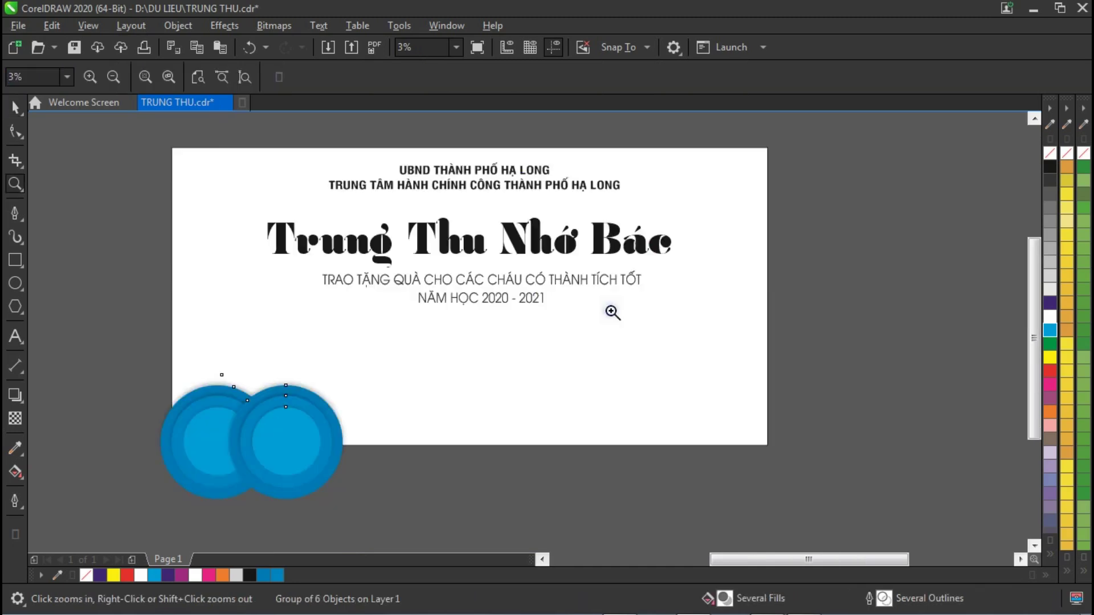
drag(170, 364, 743, 493)
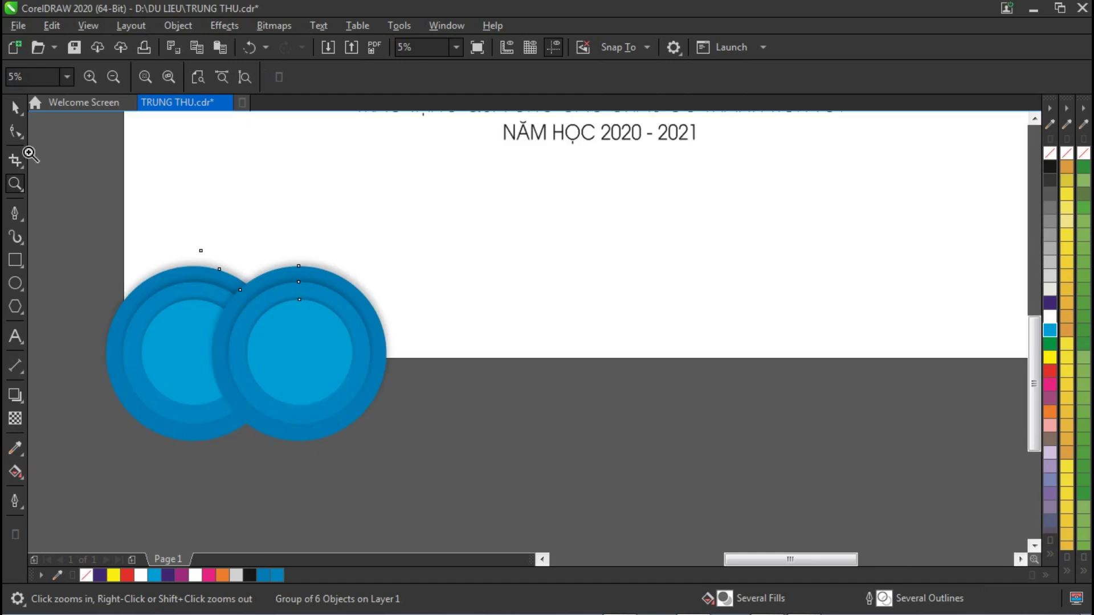
click(14, 107)
drag(305, 371, 416, 375)
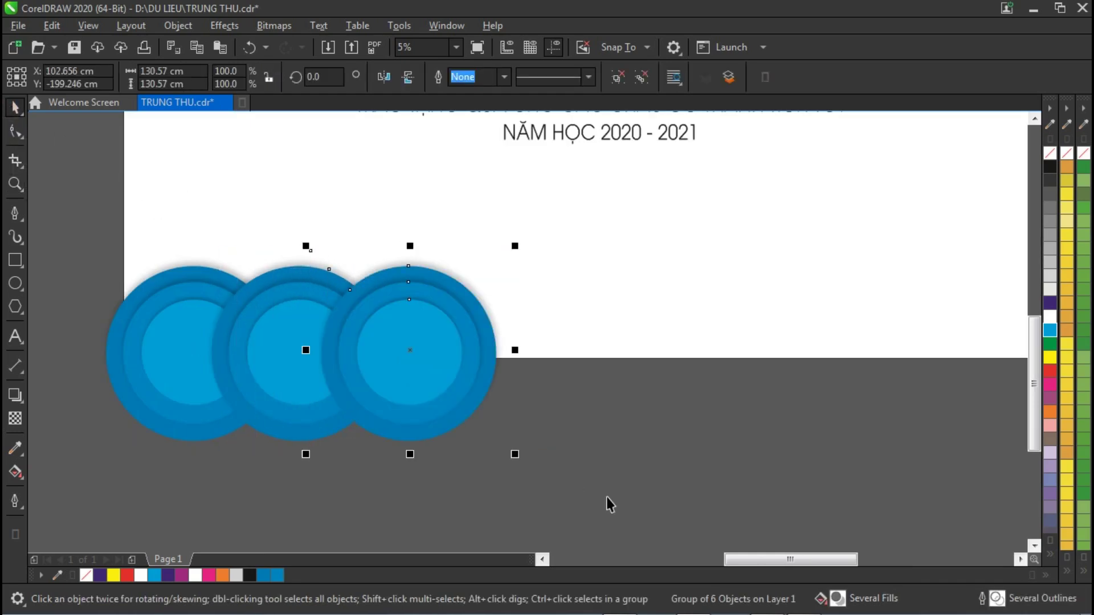
Repeat the offset copy until nine overlapping circle groups span the poster's lower edge.
key(ctrl+r)
key(ctrl+r)
key(ctrl+r)
key(ctrl+r)
key(ctrl+r)
key(ctrl+r)
key(z)
right_click(599, 466)
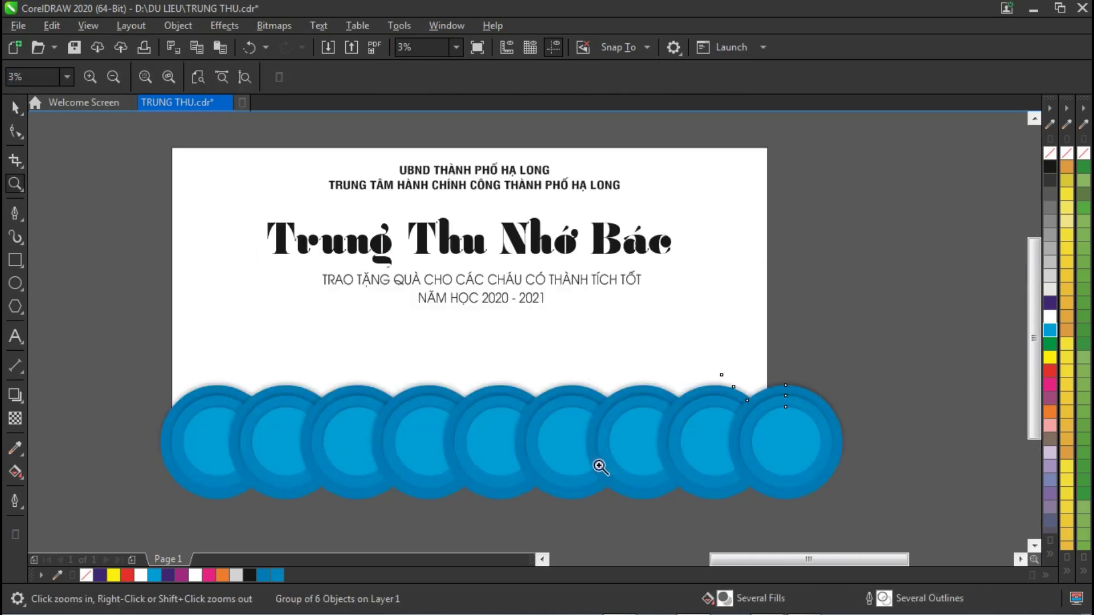
Group all nine circle groups and scale the row down to about 670 cm wide.
click(16, 107)
drag(116, 343, 824, 516)
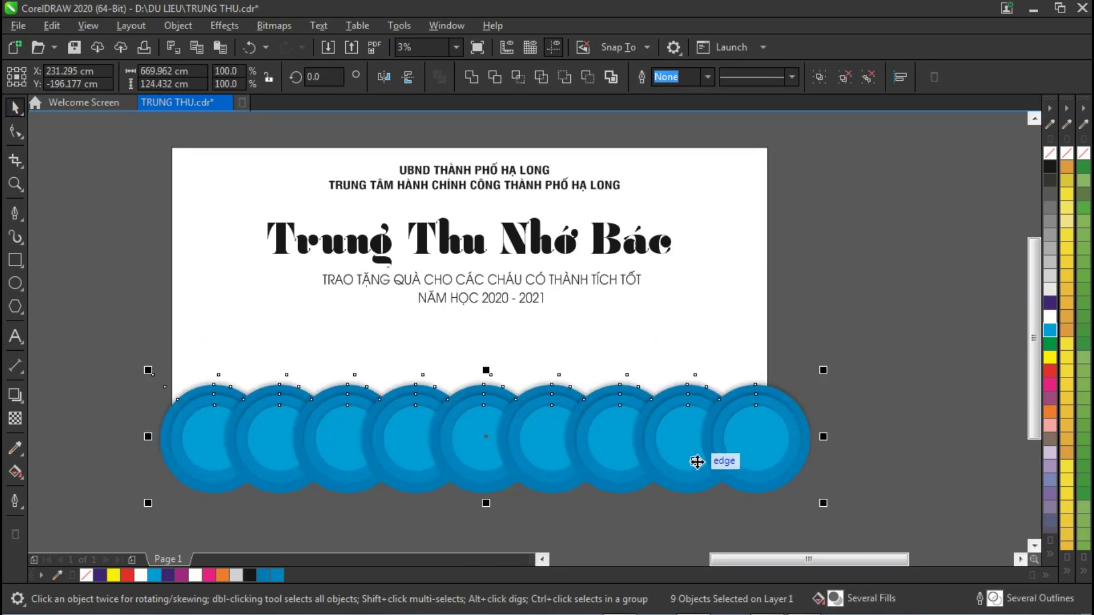
Try to PowerClip the nine-circle row inside the poster's background rectangle.
right_click(644, 451)
click(723, 332)
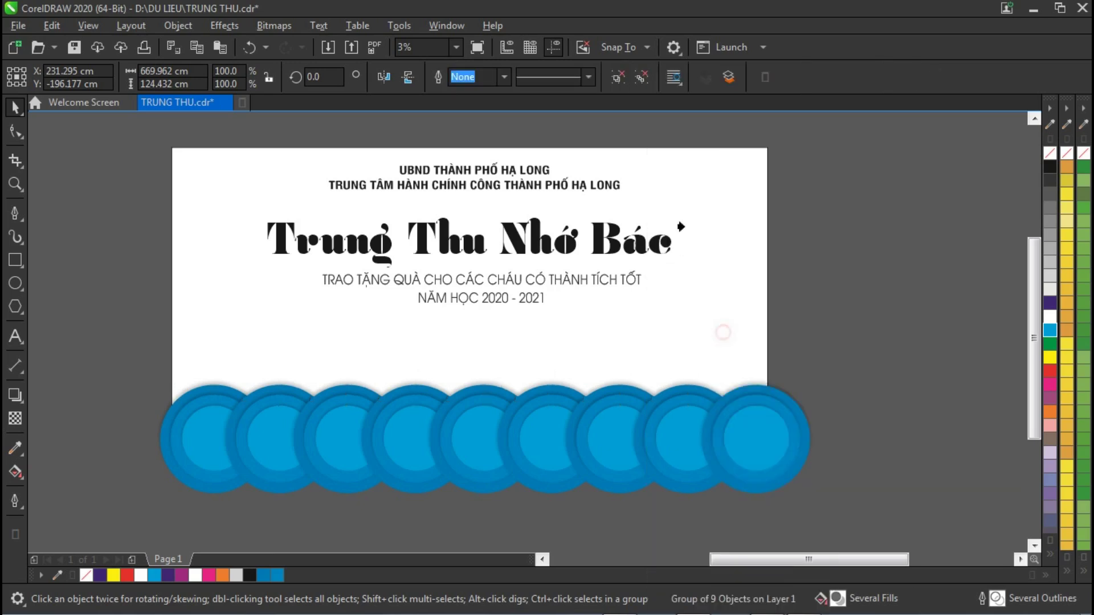
click(685, 174)
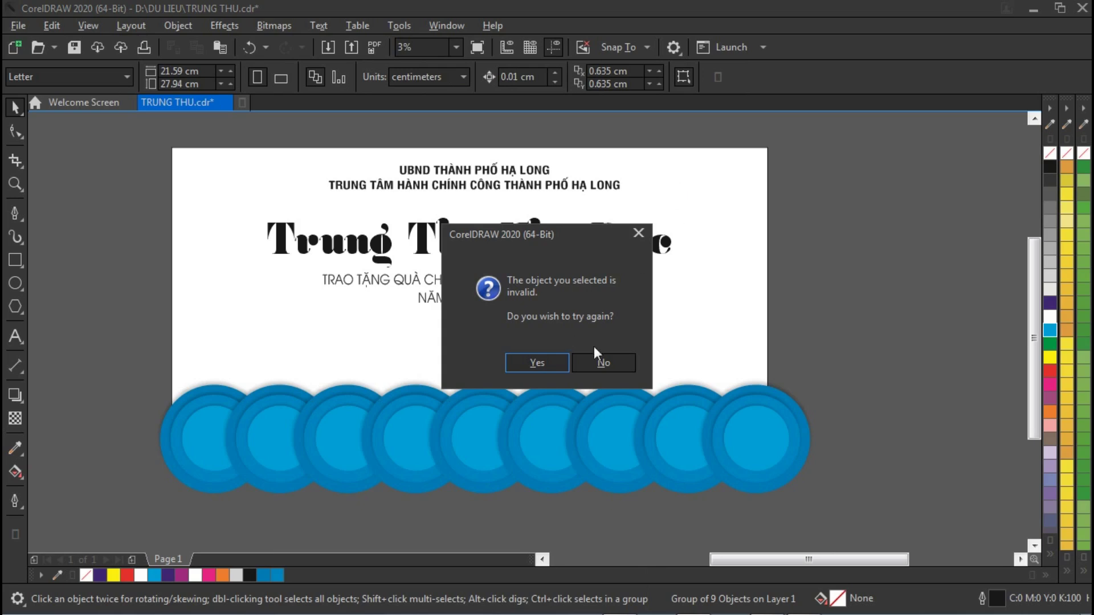
click(537, 361)
click(181, 183)
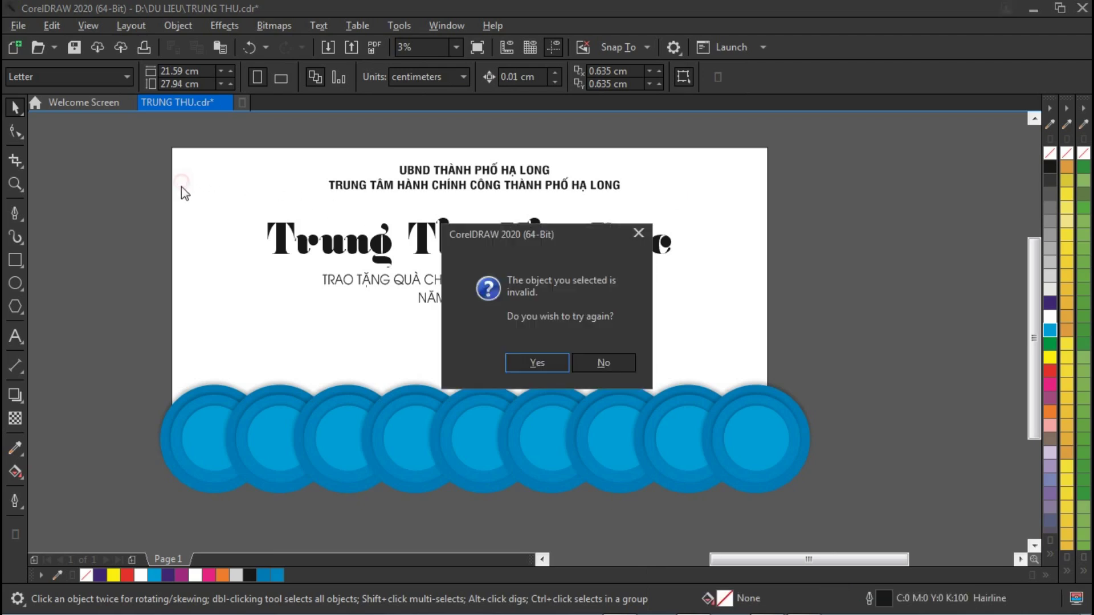
click(522, 368)
click(699, 391)
click(604, 362)
Move the circle row about 90 cm toward the poster's left side and retry the PowerClip on the poster's left edge.
drag(882, 316, 74, 527)
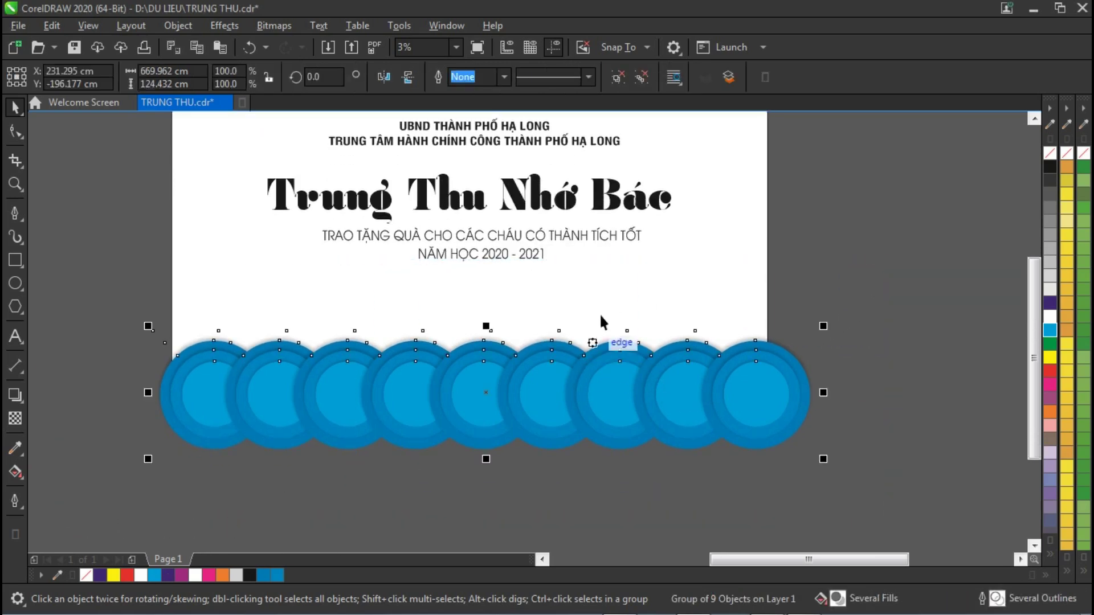
drag(559, 391, 523, 434)
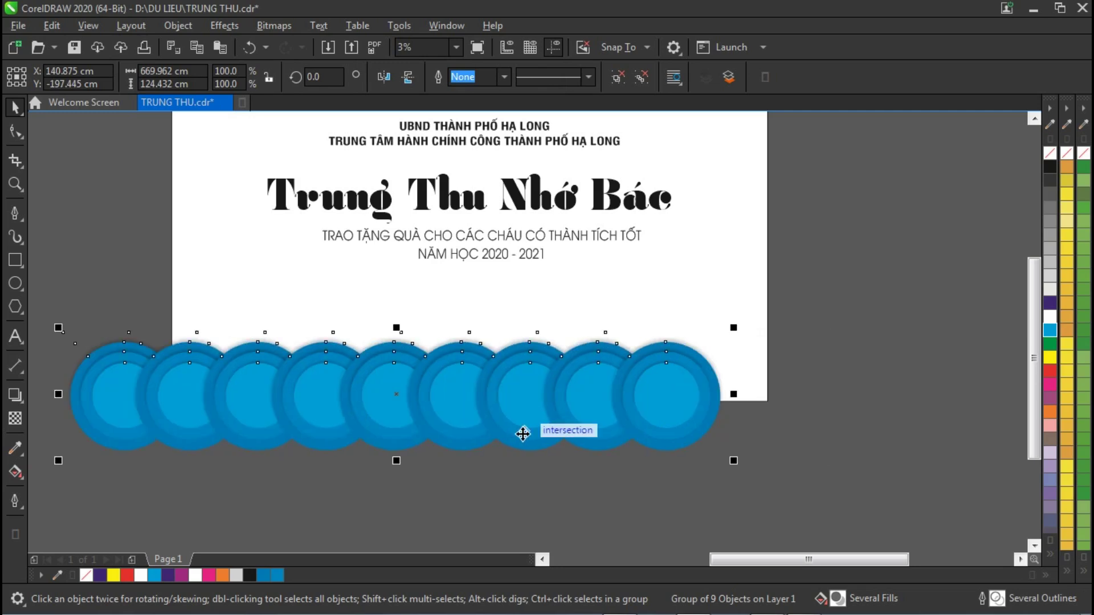
right_click(523, 434)
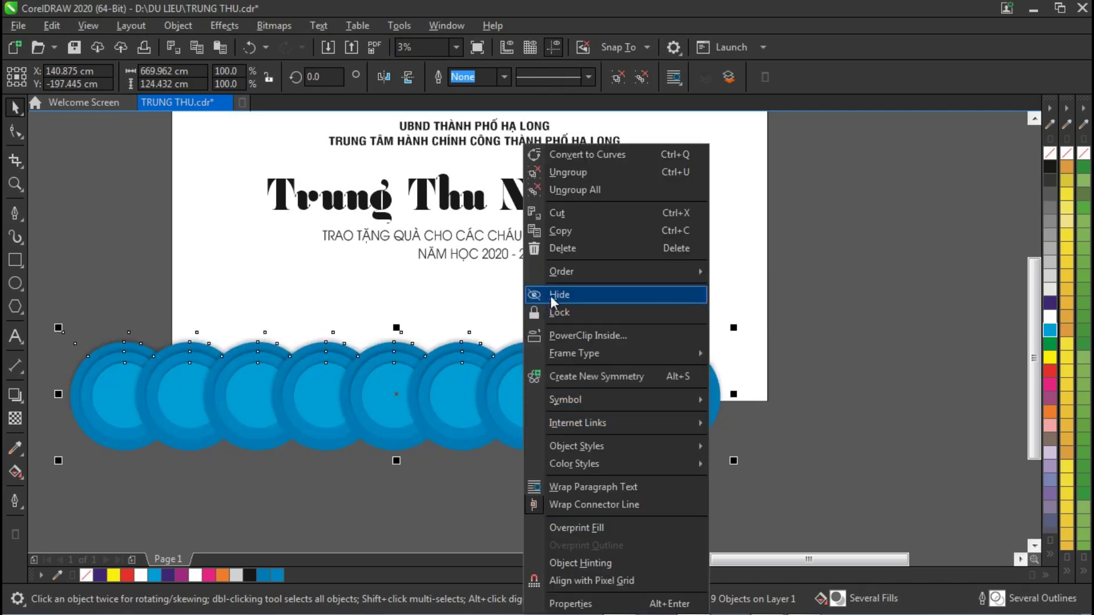
click(564, 335)
click(167, 190)
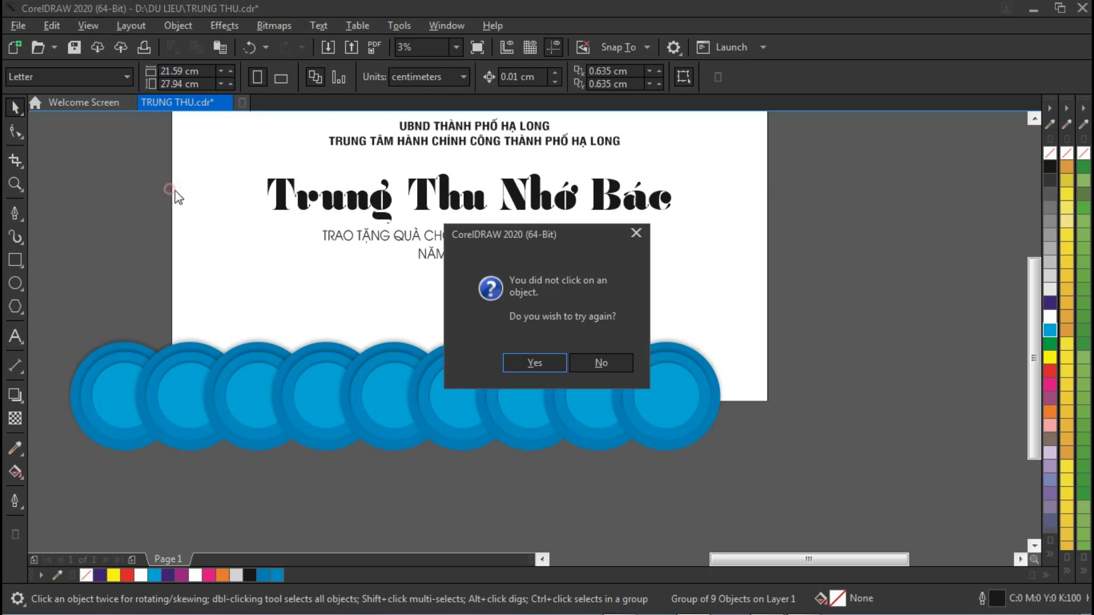
click(587, 367)
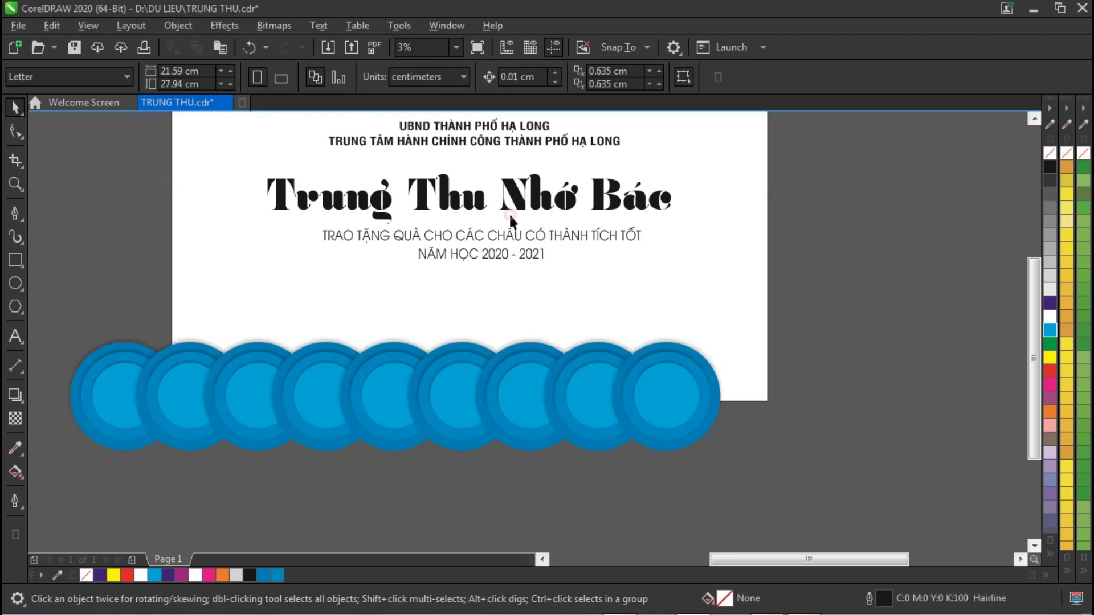
Ungroup all the poster artwork and PowerClip the nine-circle row inside its background rectangle.
click(734, 258)
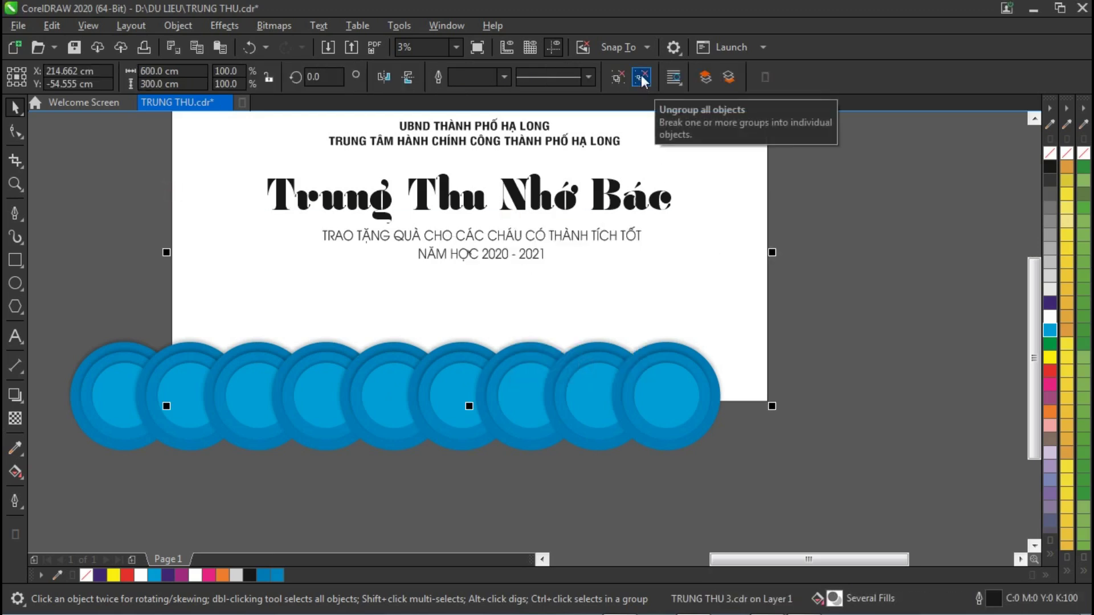
click(728, 76)
drag(862, 291, 114, 497)
right_click(301, 400)
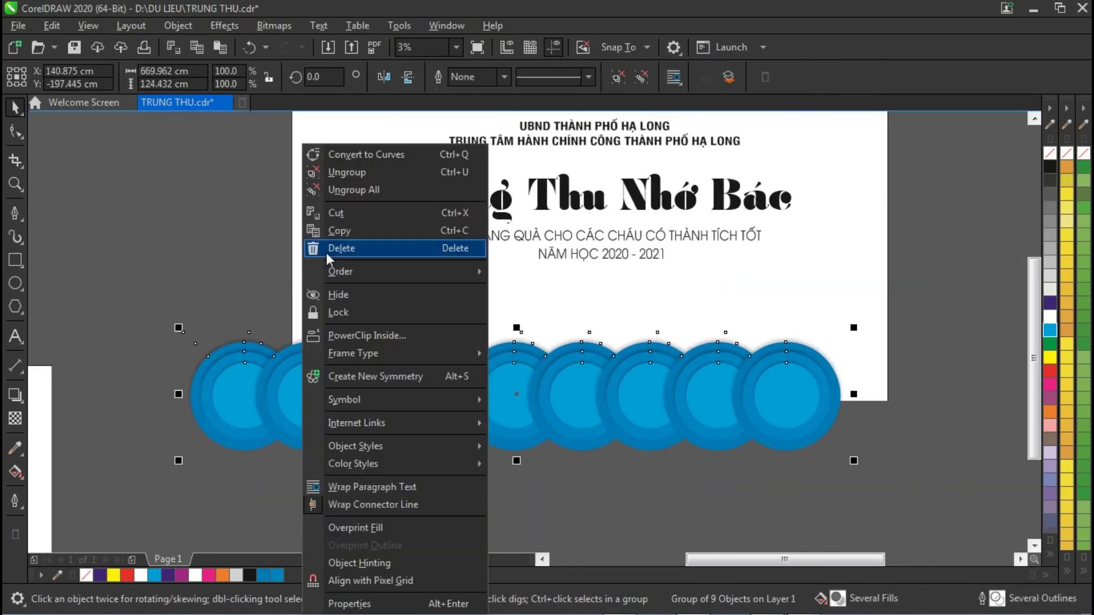
click(350, 336)
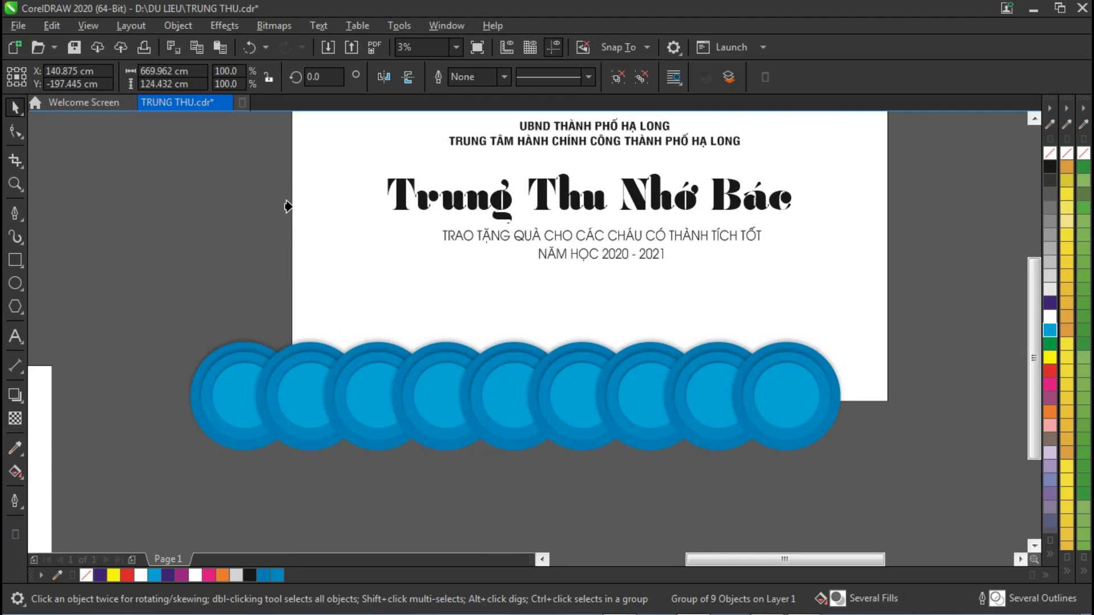
click(295, 210)
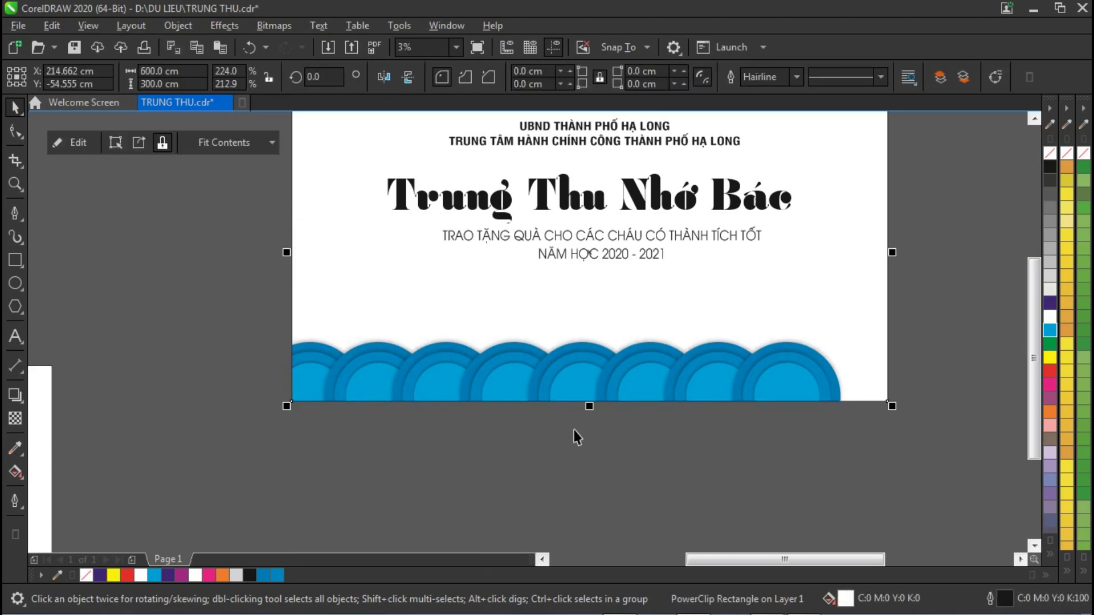
Edit the PowerClip contents, enlarging the circle row to about 706 cm wide and centring it across the poster's lower edge.
ctrl+click(538, 362)
drag(538, 379, 597, 387)
drag(916, 338, 925, 329)
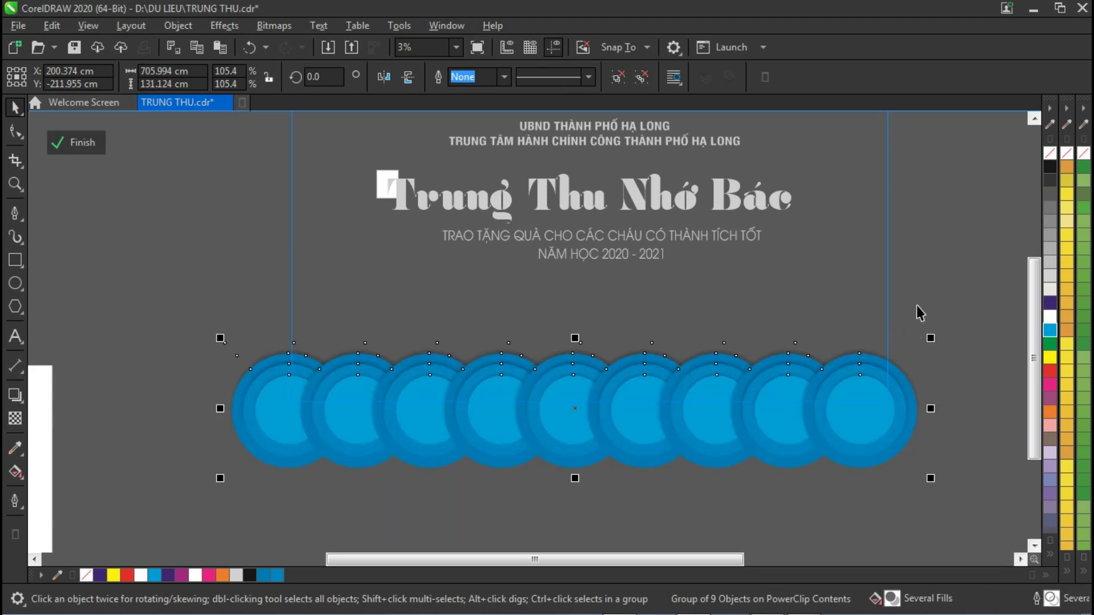
drag(798, 425, 808, 429)
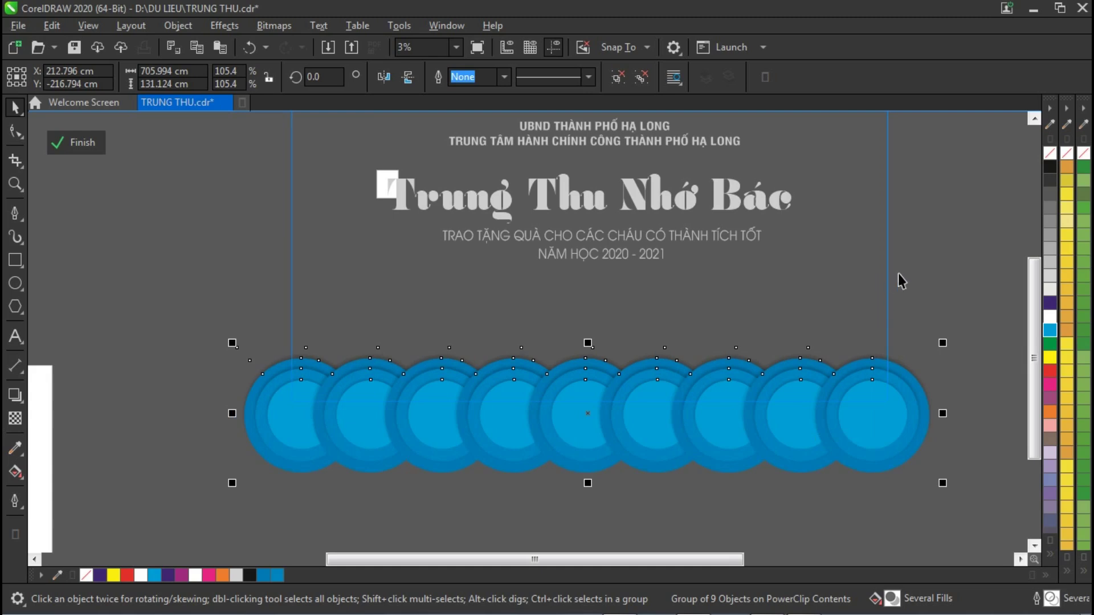
ctrl+click(914, 275)
click(675, 456)
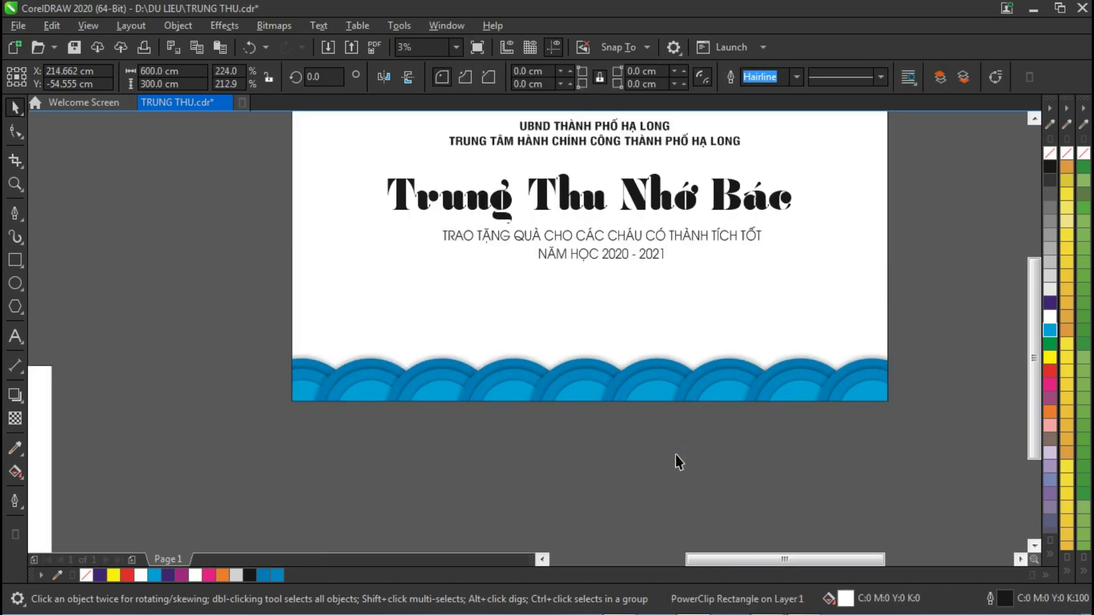
Give the poster's background rectangle a vertical fountain fill running from Cyan above the circle row up to white near the top edge.
key(F3)
key(F2)
drag(215, 176, 650, 382)
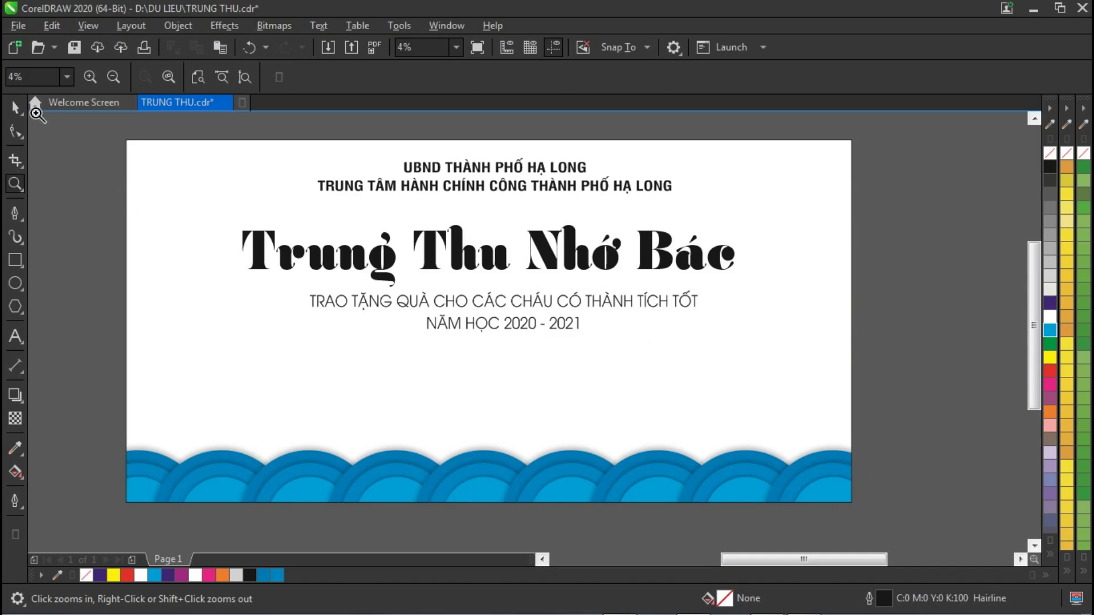
click(16, 107)
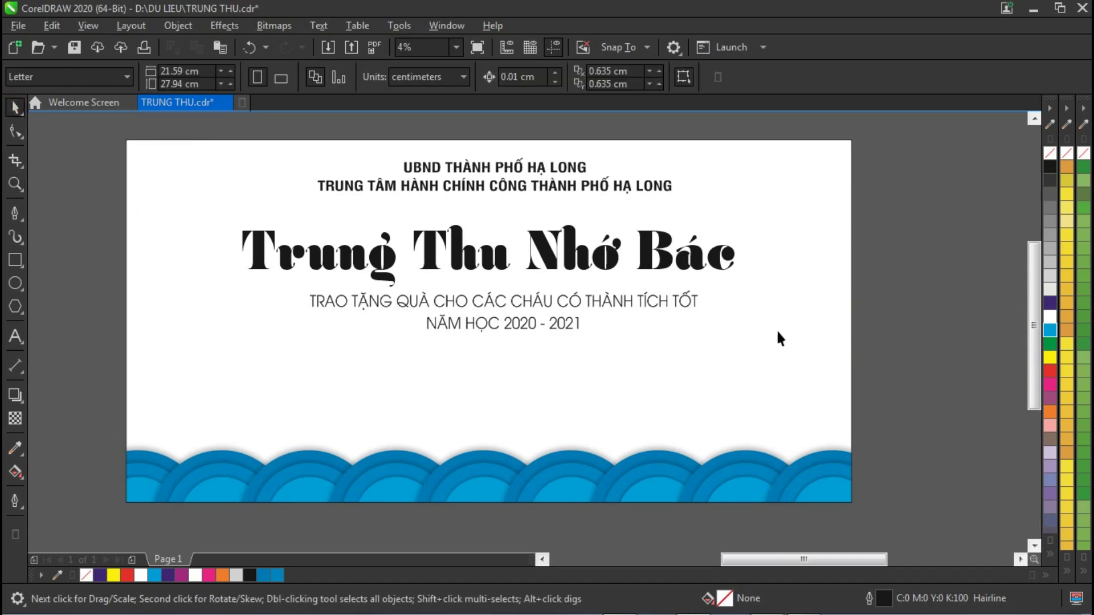
click(712, 367)
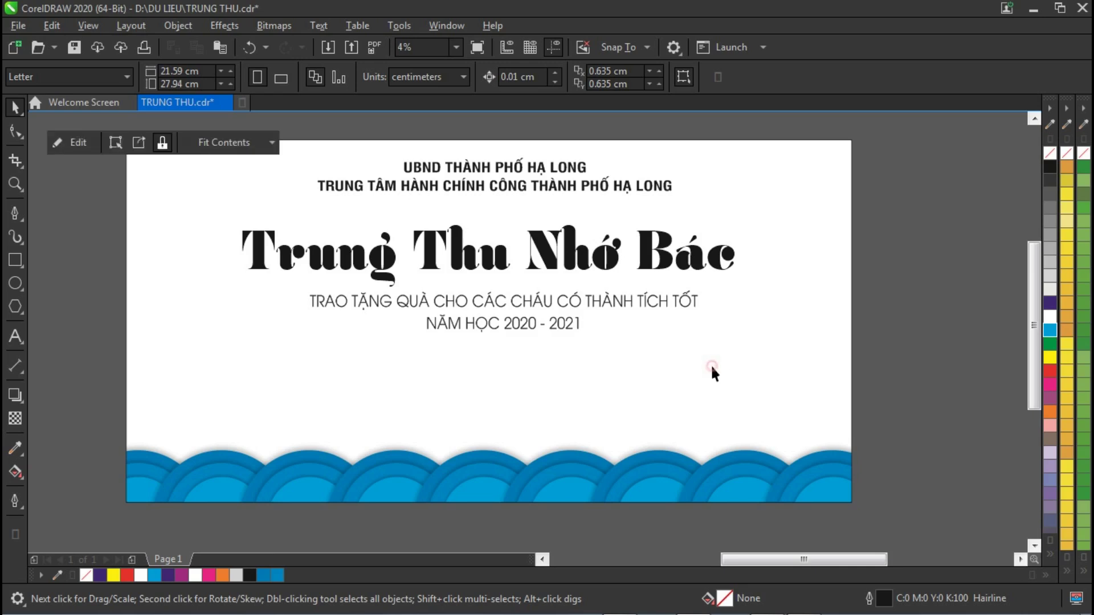
click(400, 354)
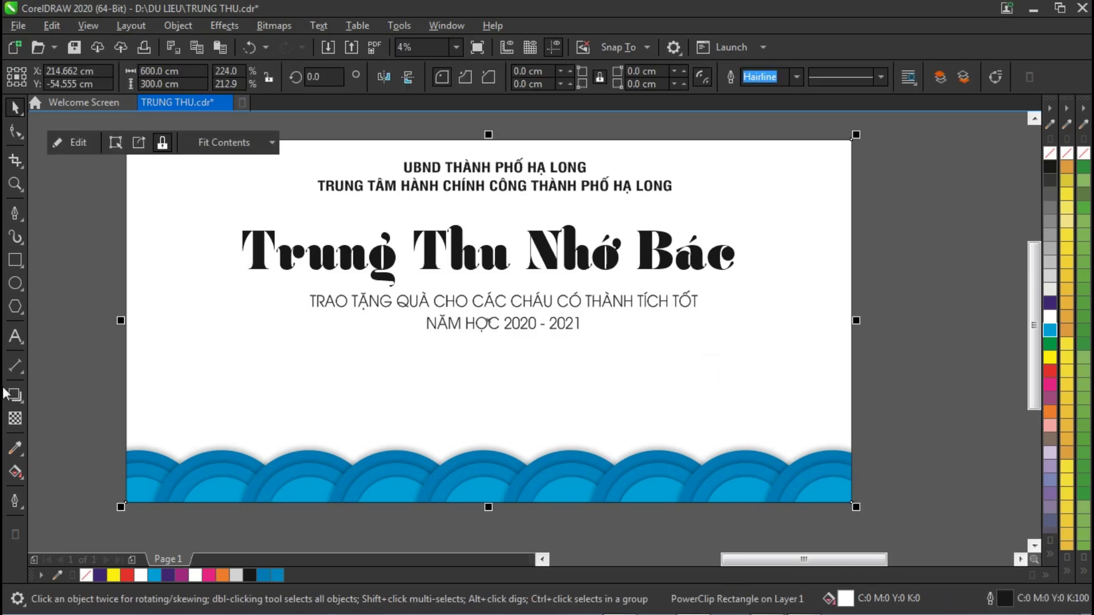
click(14, 471)
drag(480, 424, 479, 176)
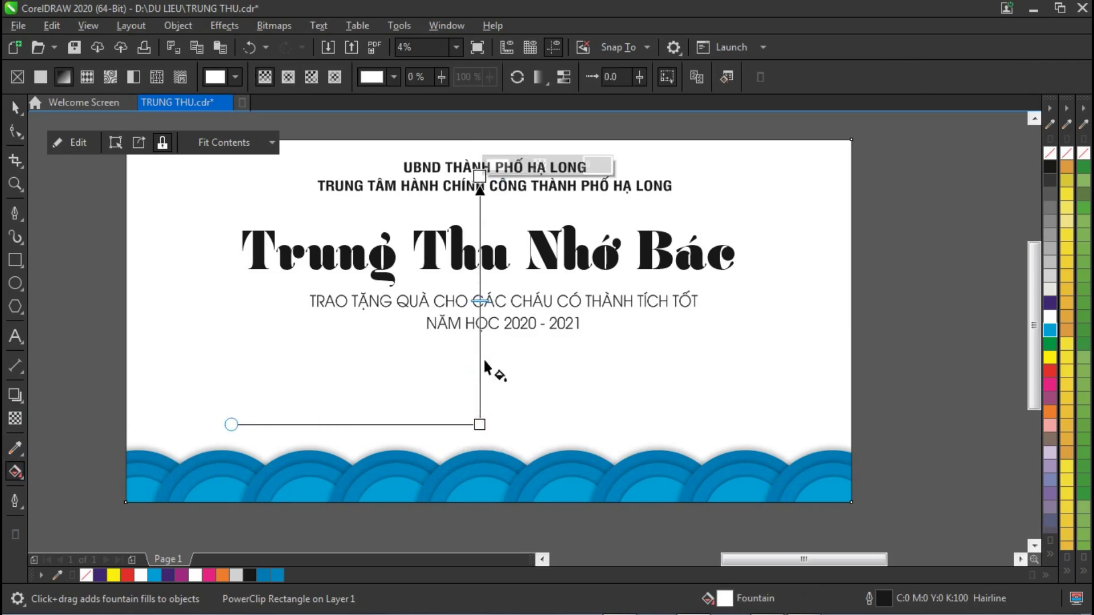
click(480, 424)
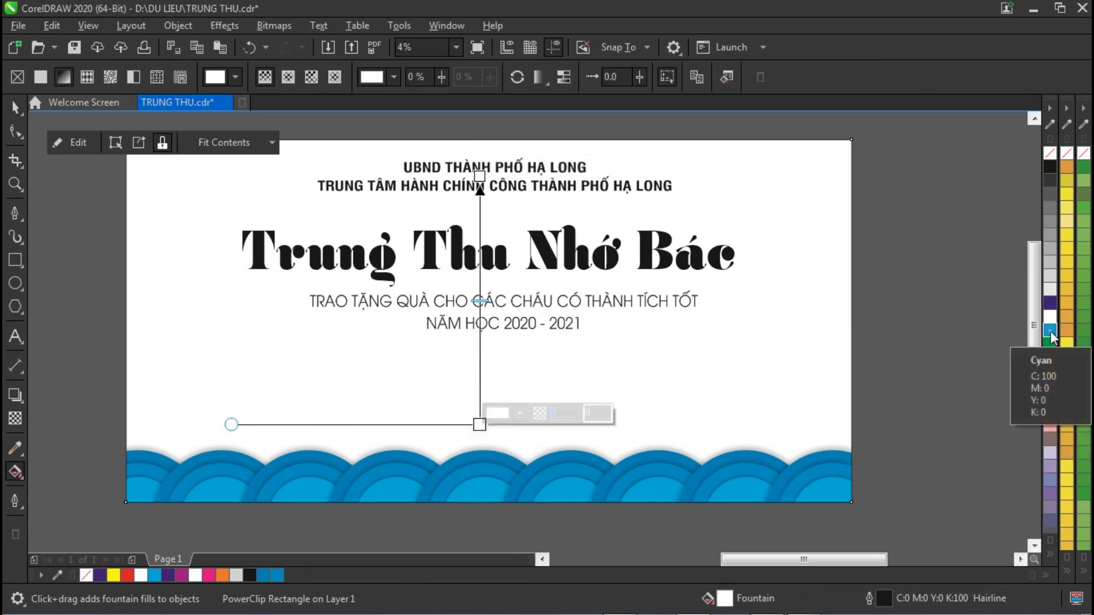
click(1050, 330)
drag(487, 423, 479, 455)
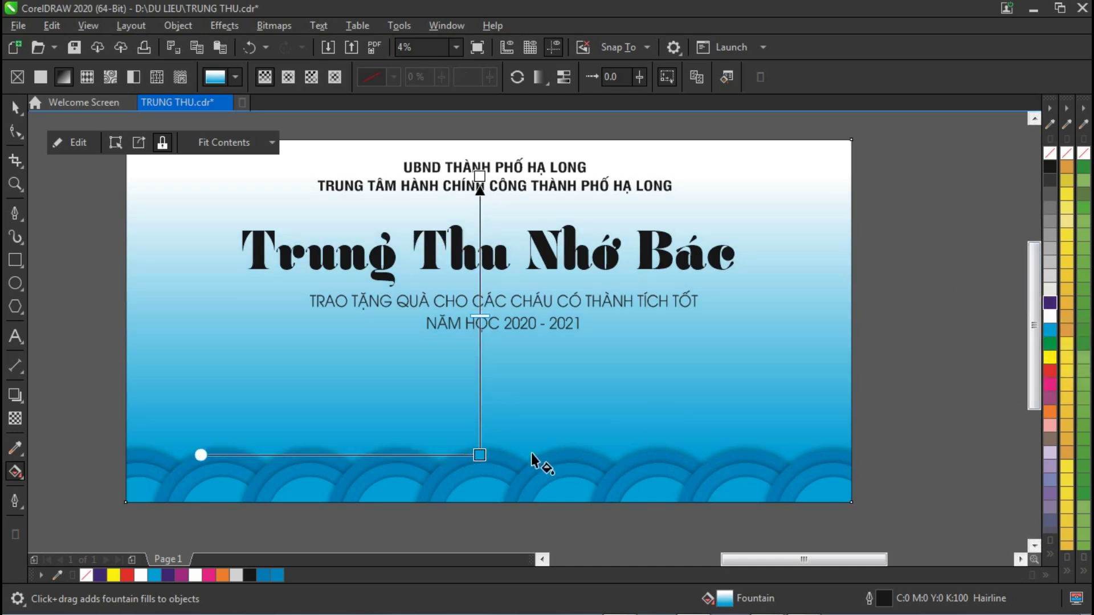
Recolour the gradient's lower node Blue, placing it within the circle row and the upper node on the poster's top edge.
click(479, 455)
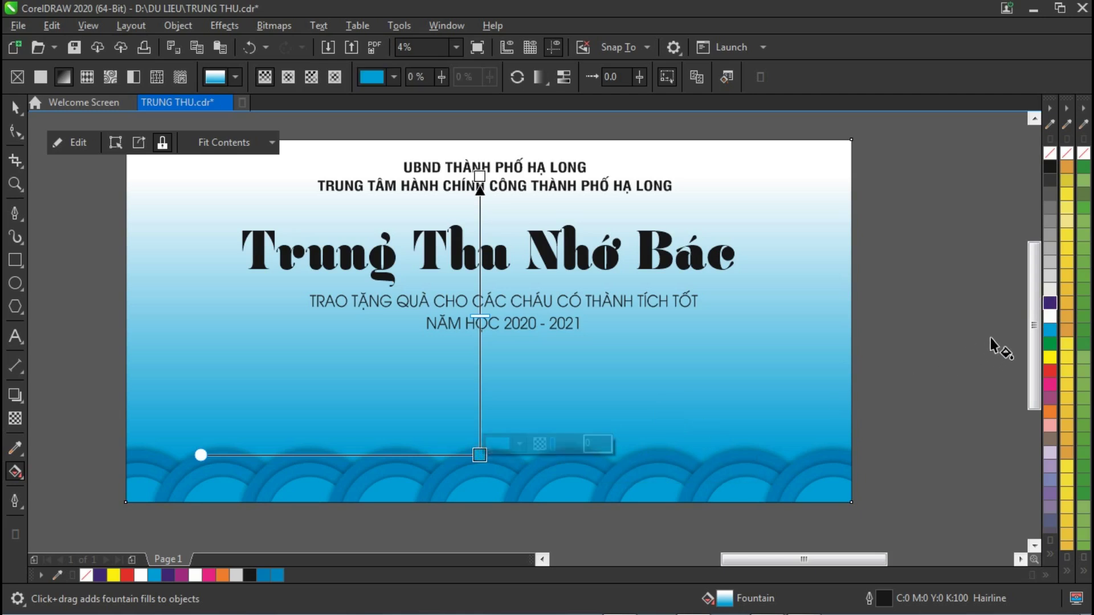
click(1049, 303)
drag(475, 455, 480, 502)
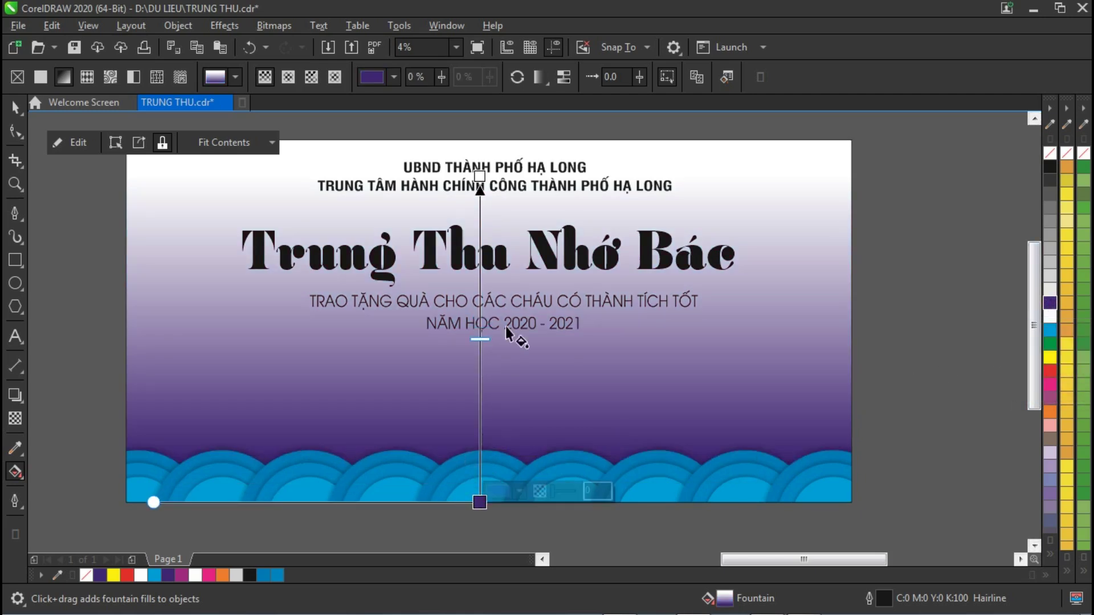
drag(479, 177, 480, 139)
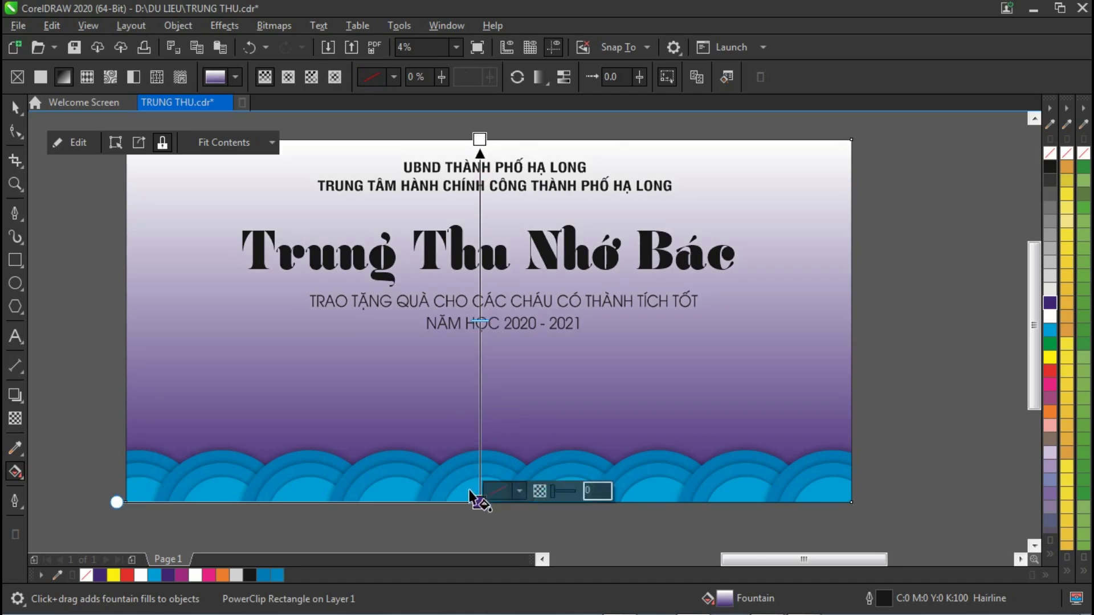
drag(477, 502, 480, 480)
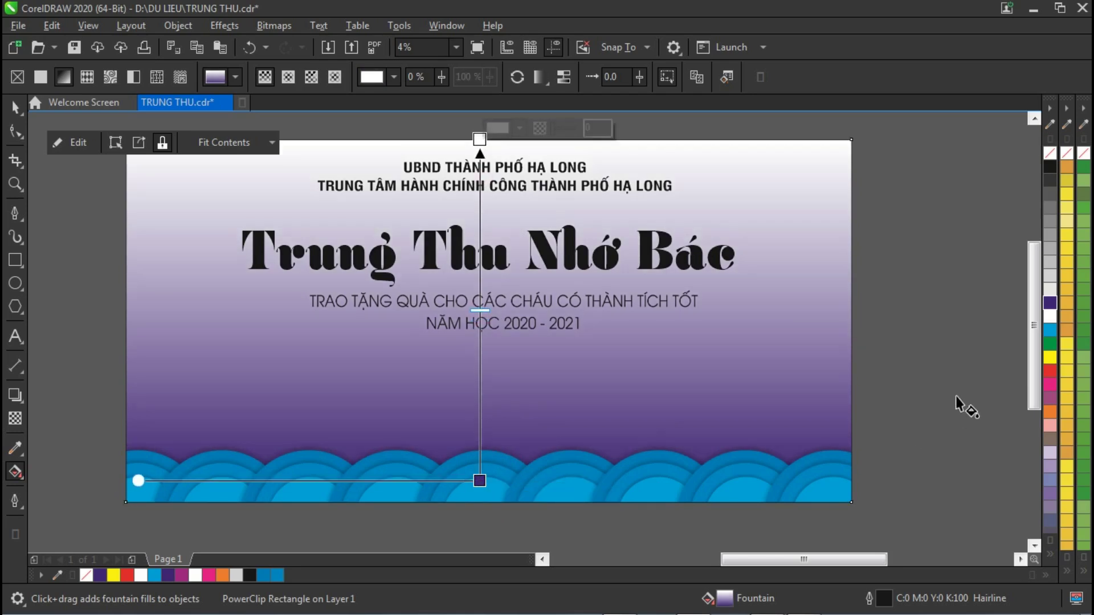
Set the gradient's upper node to Cyan and its lower node to Blue.
click(1051, 338)
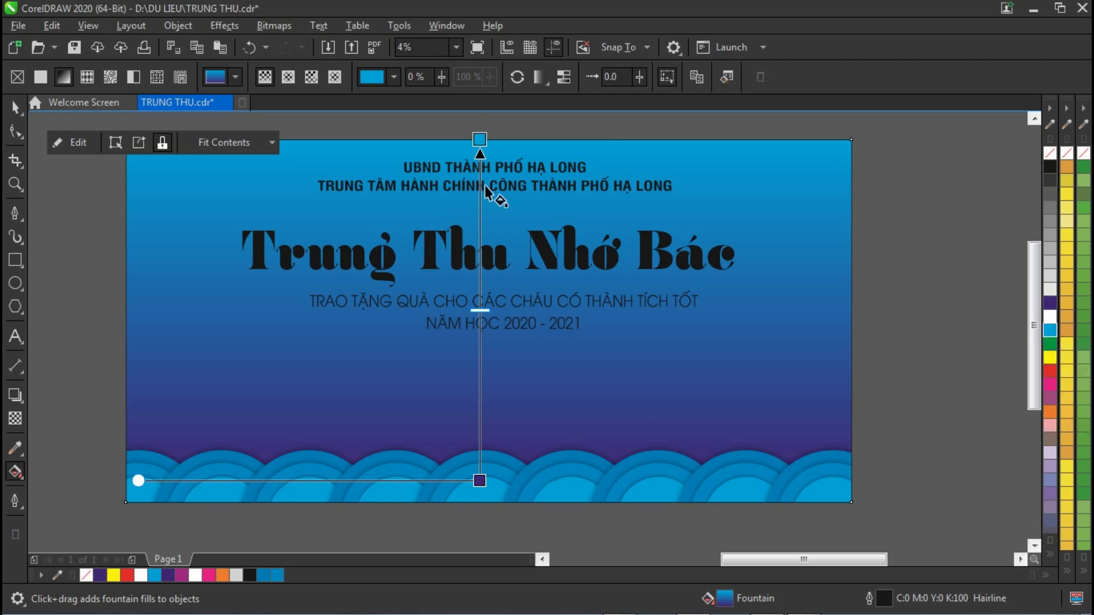
click(1050, 330)
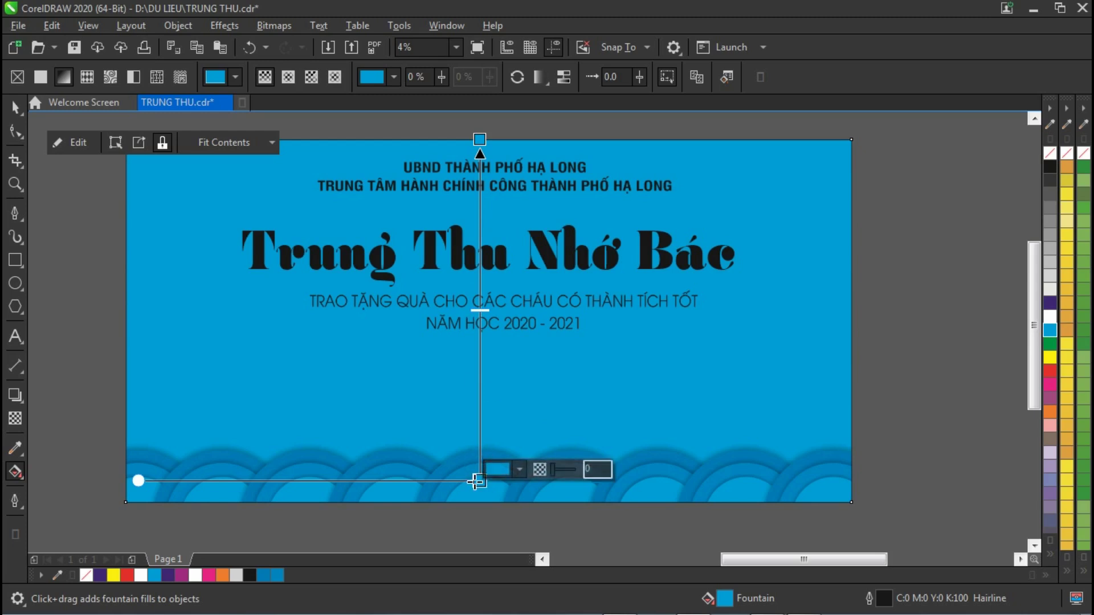
click(1050, 303)
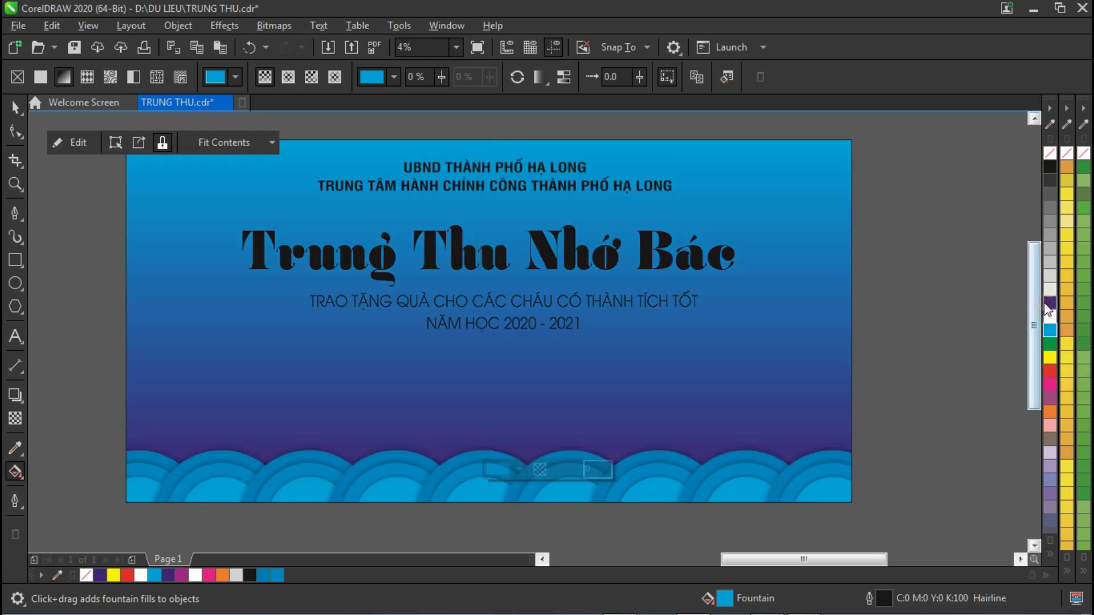
Extend the gradient's lower node past the poster's bottom edge and pull the upper node slightly inside the top edge.
drag(480, 480, 480, 516)
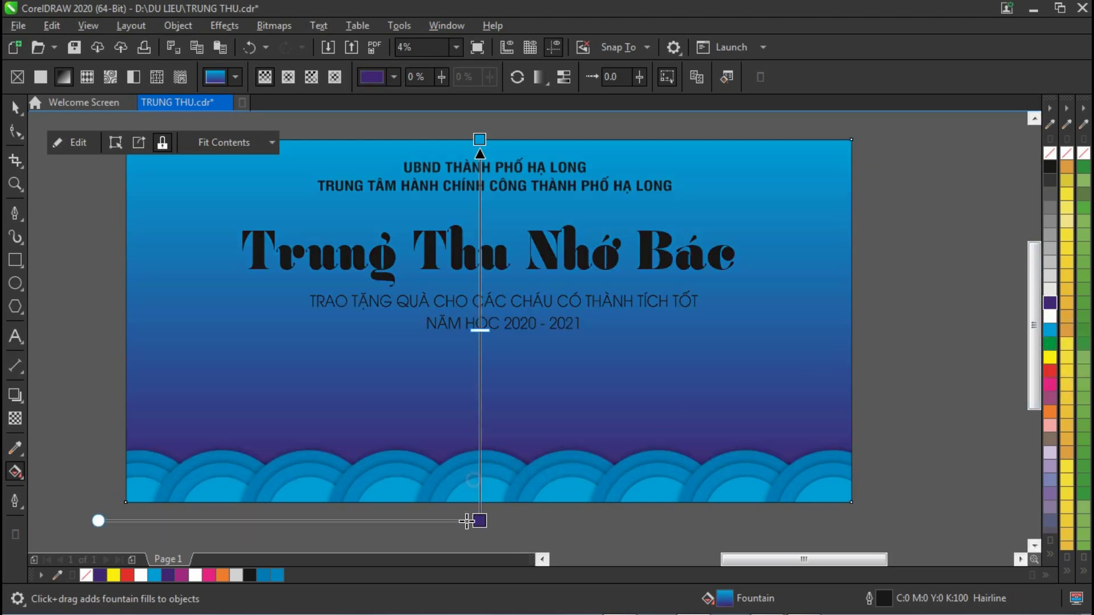
drag(477, 138, 480, 155)
click(13, 107)
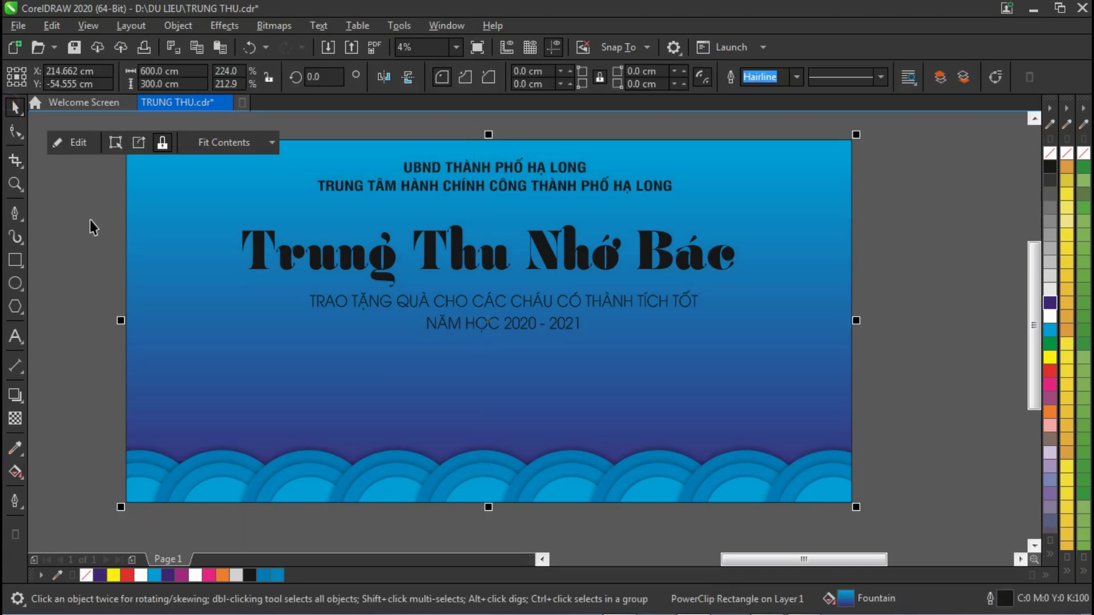
key(Escape)
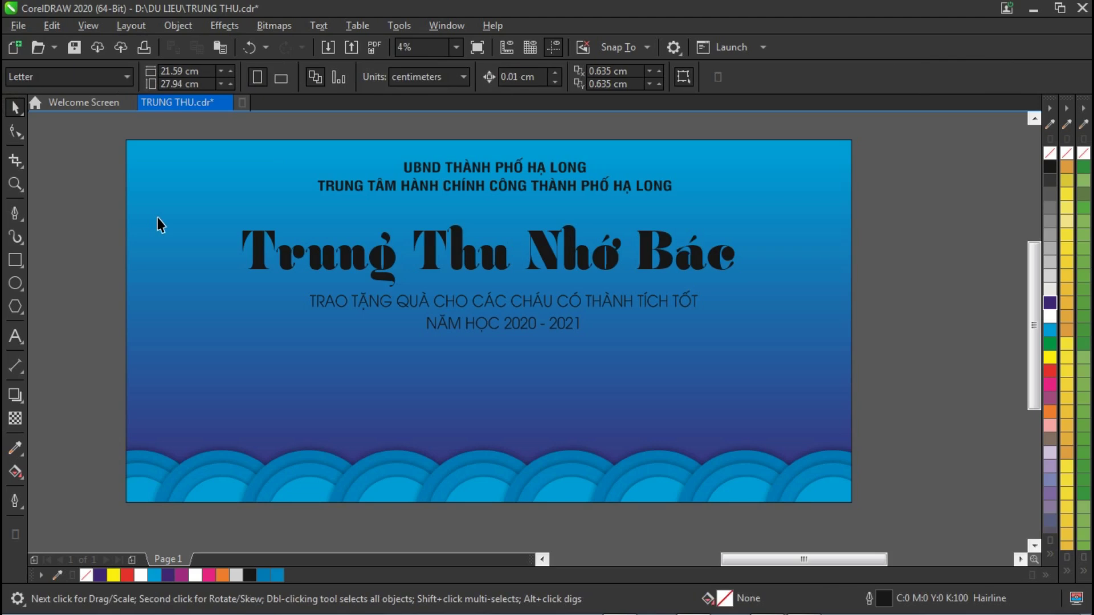
Import the mid-autumn yellow lotus and purple mooncake lotus images from the TREE folder and place both on the poster's upper-left area.
key(ctrl+i)
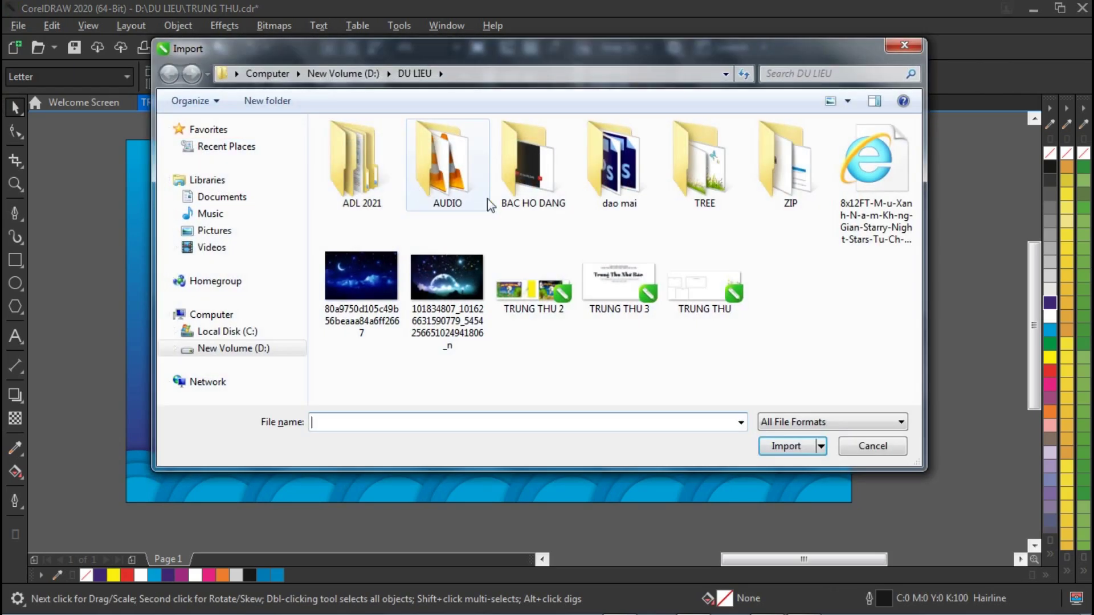
double_click(688, 156)
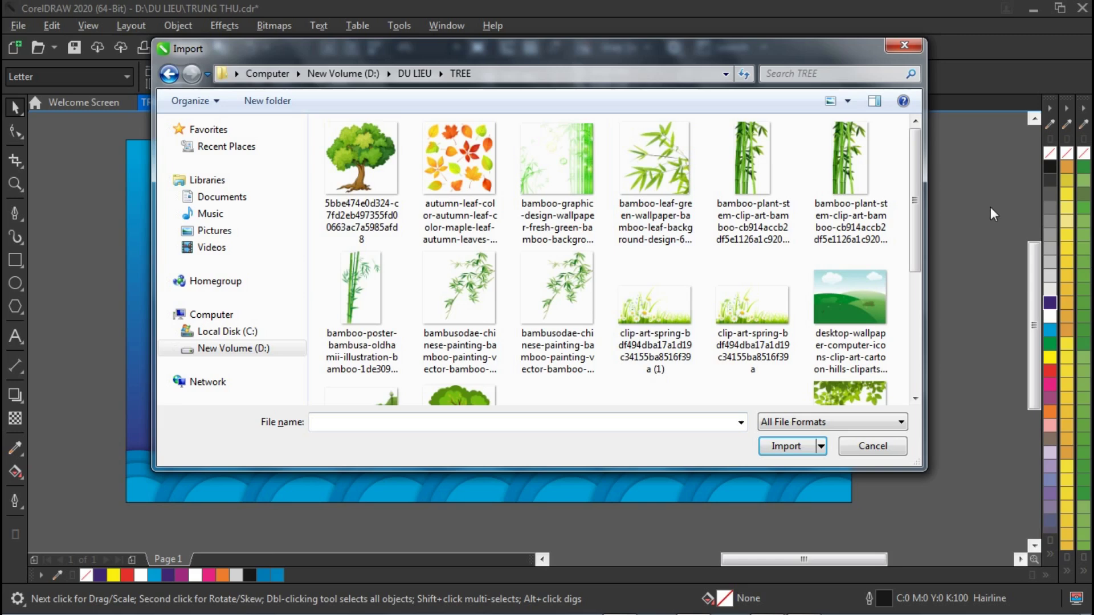
drag(922, 159, 915, 282)
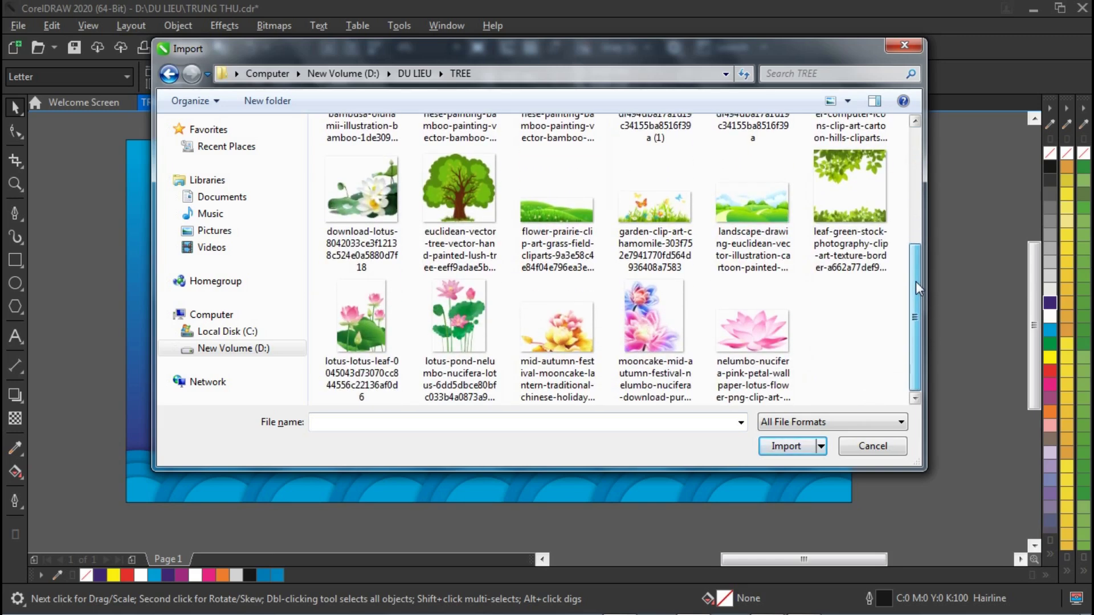
click(675, 377)
ctrl+click(548, 349)
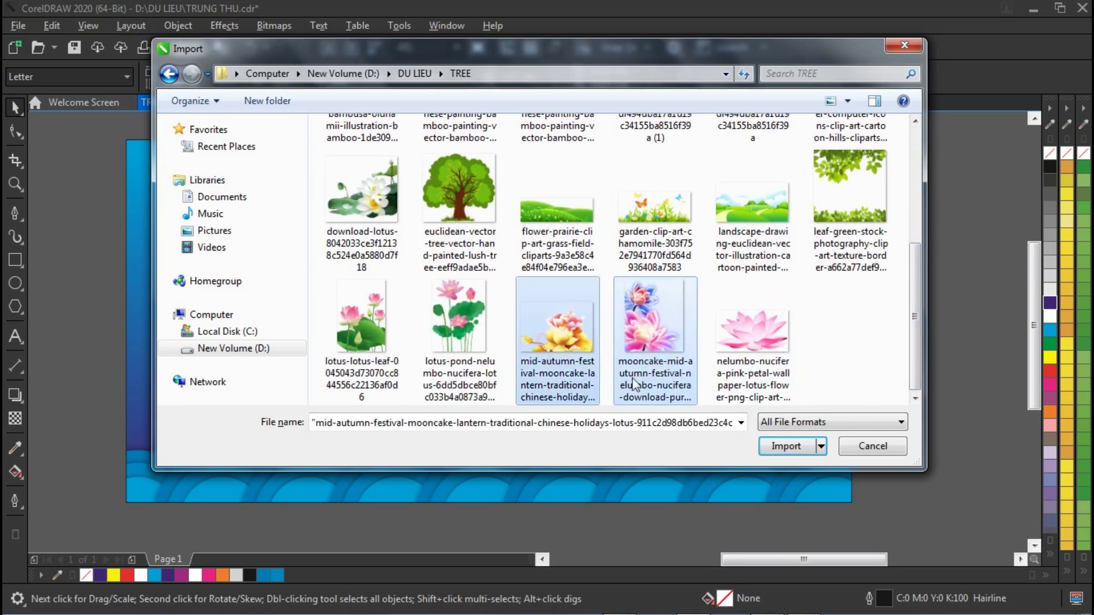
click(785, 446)
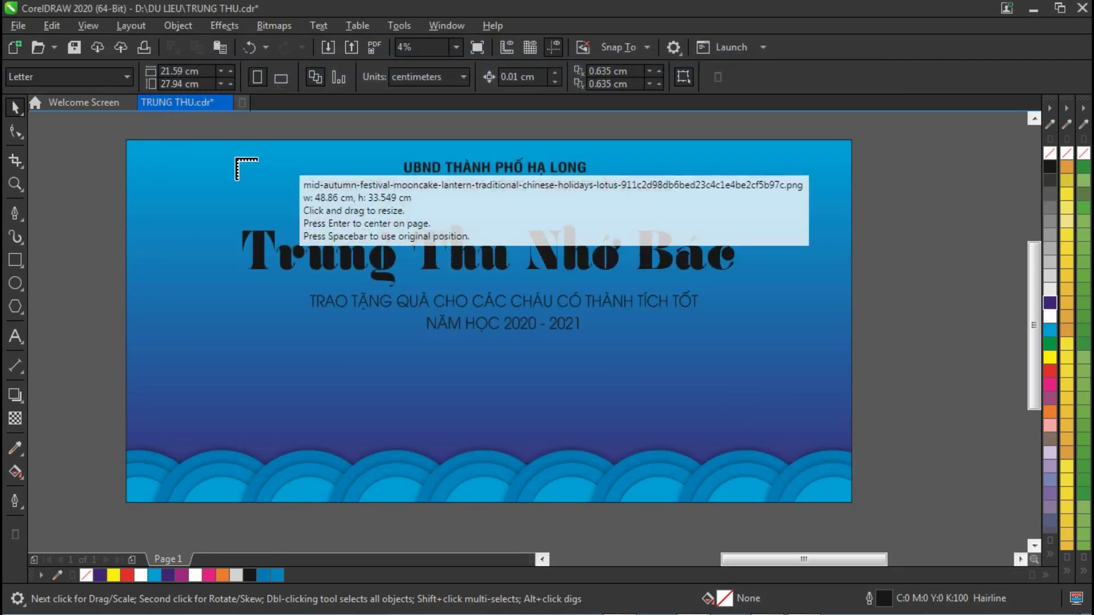
click(185, 156)
click(221, 212)
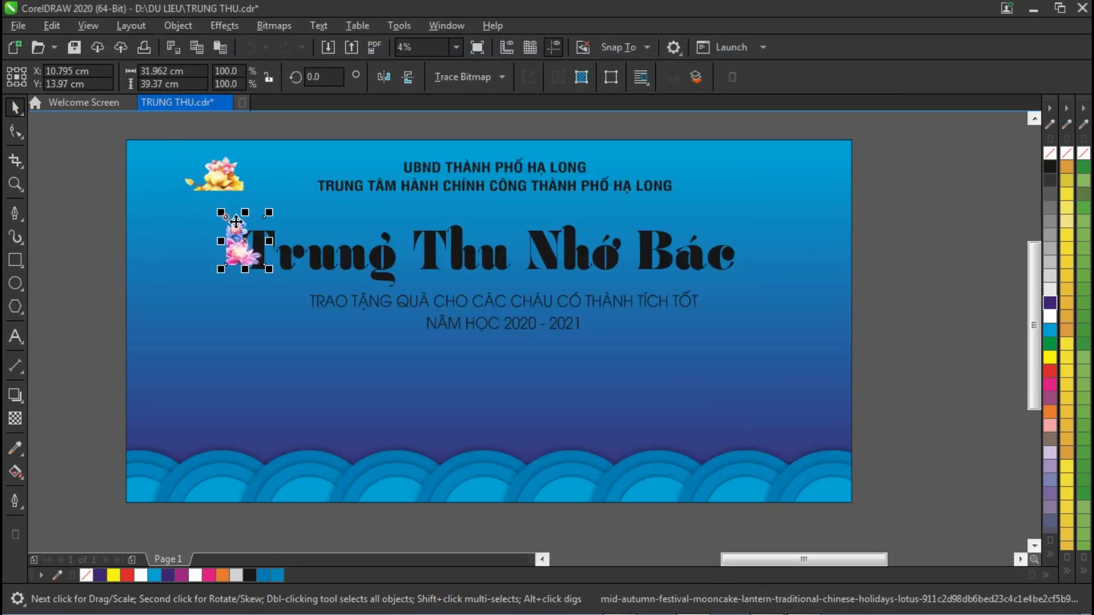
Enlarge the pink-and-blue lotus image to about 204 × 284 cm and align it with the poster's left edge.
drag(269, 269, 449, 491)
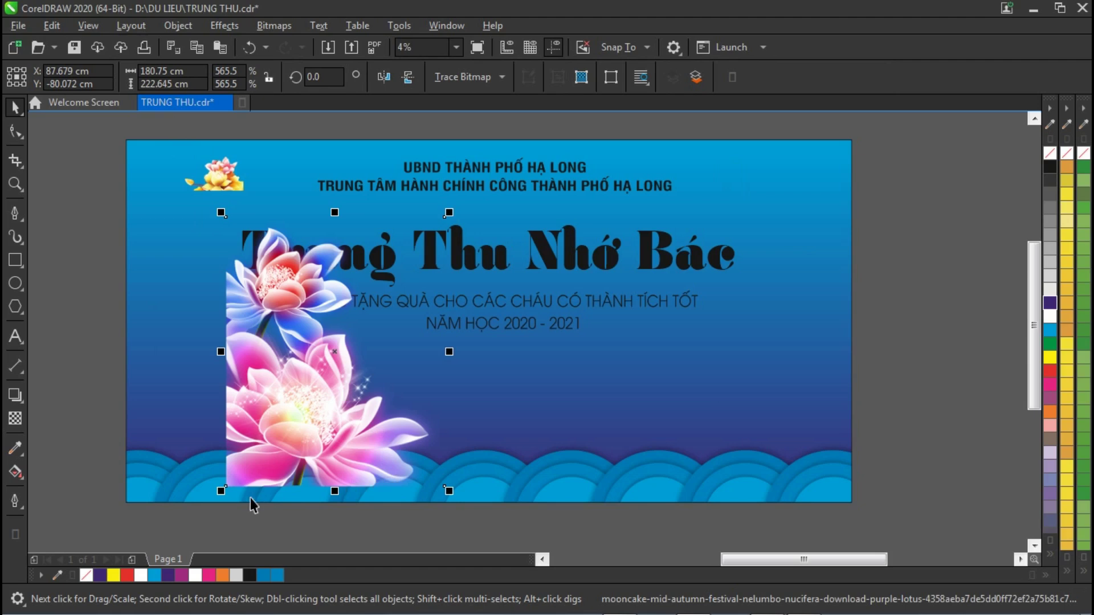
drag(227, 480, 126, 437)
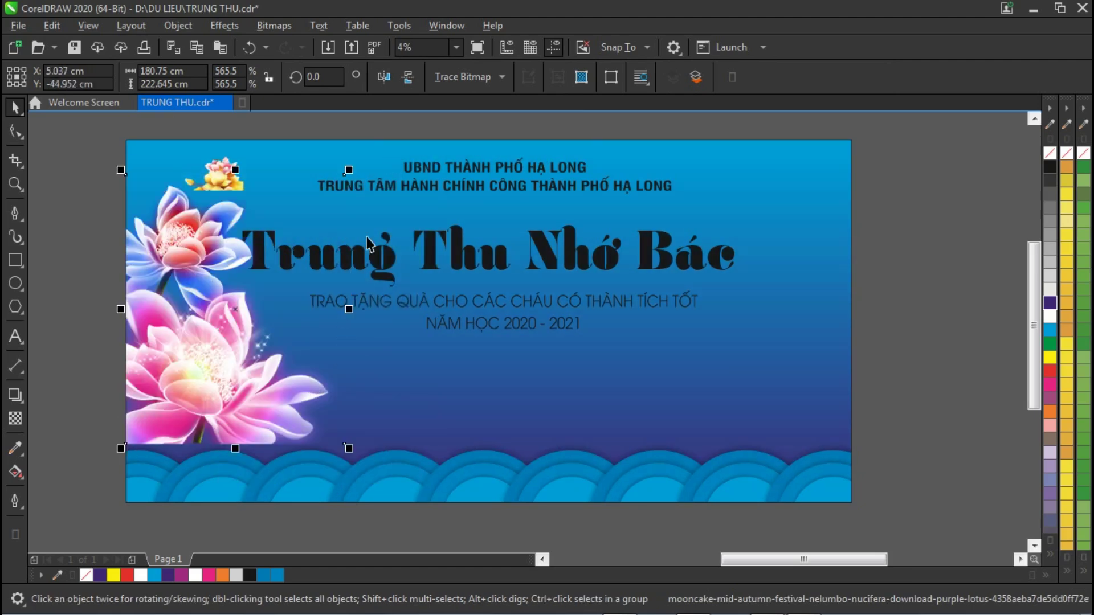
drag(347, 172, 377, 135)
drag(252, 454, 251, 493)
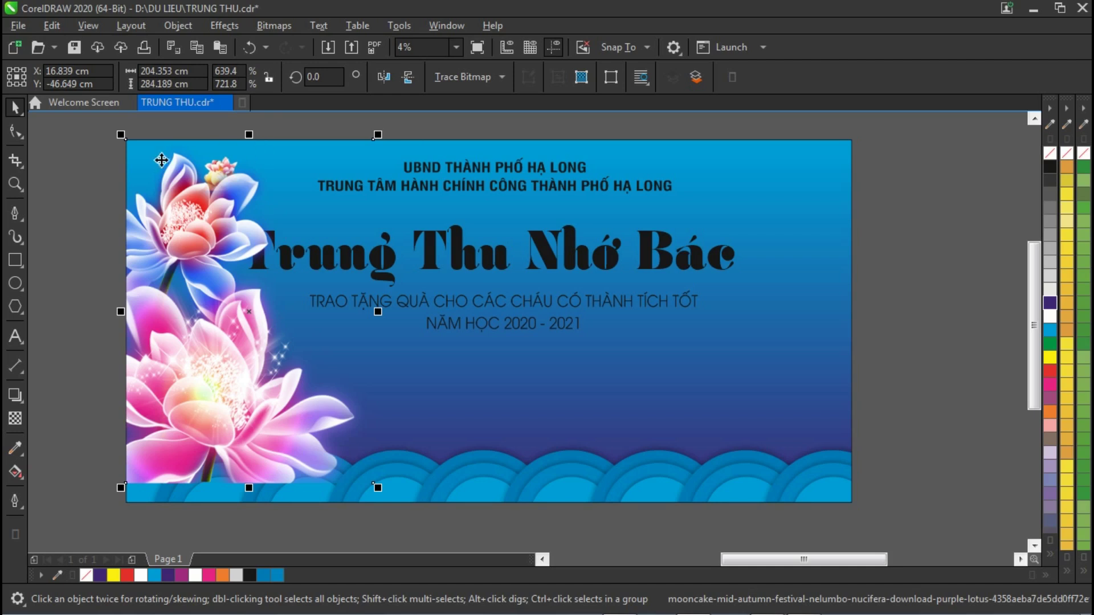
Move the yellow lotus image to the poster's lower-right corner and enlarge it to about 206 × 141 cm.
click(216, 171)
drag(248, 195, 832, 471)
drag(677, 352, 597, 298)
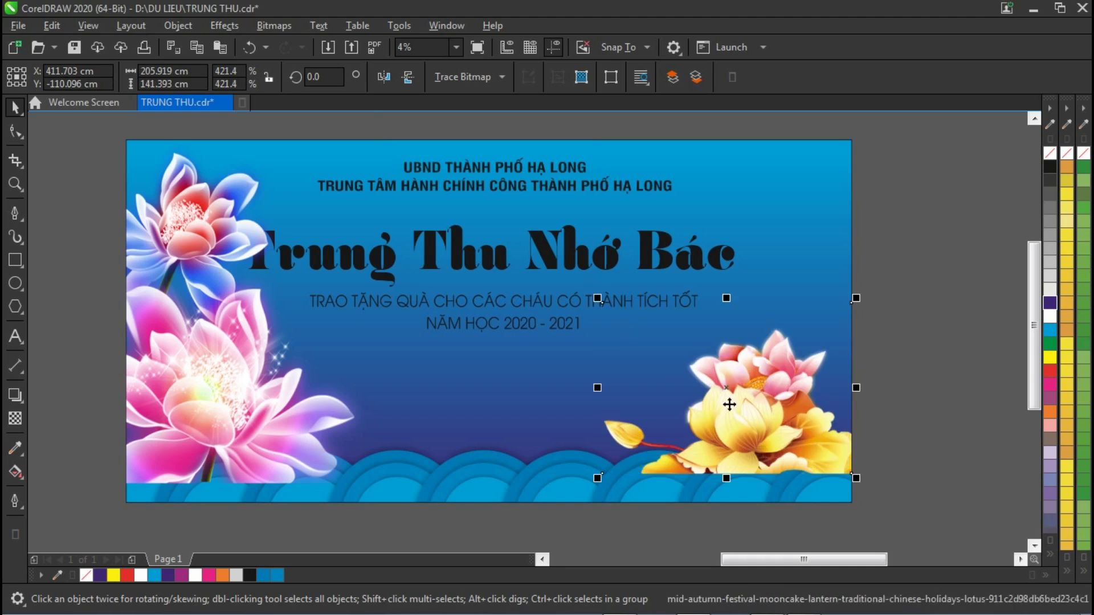
PowerClip the yellow lotus inside the background rectangle, open the clip's contents and position the lotus behind the circle row.
right_click(776, 438)
click(863, 364)
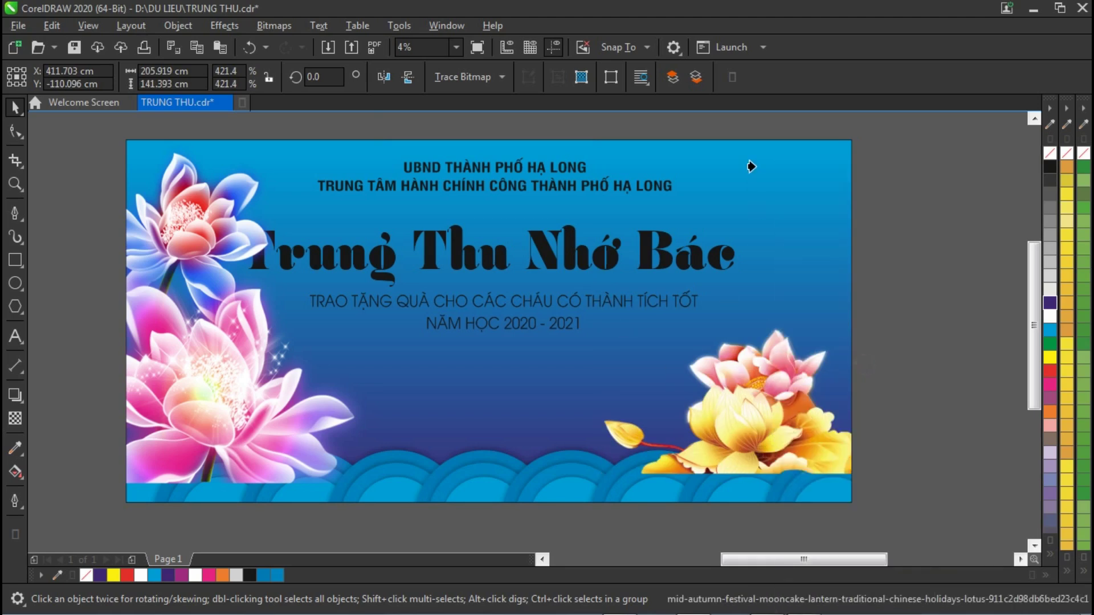
click(759, 224)
ctrl+click(810, 383)
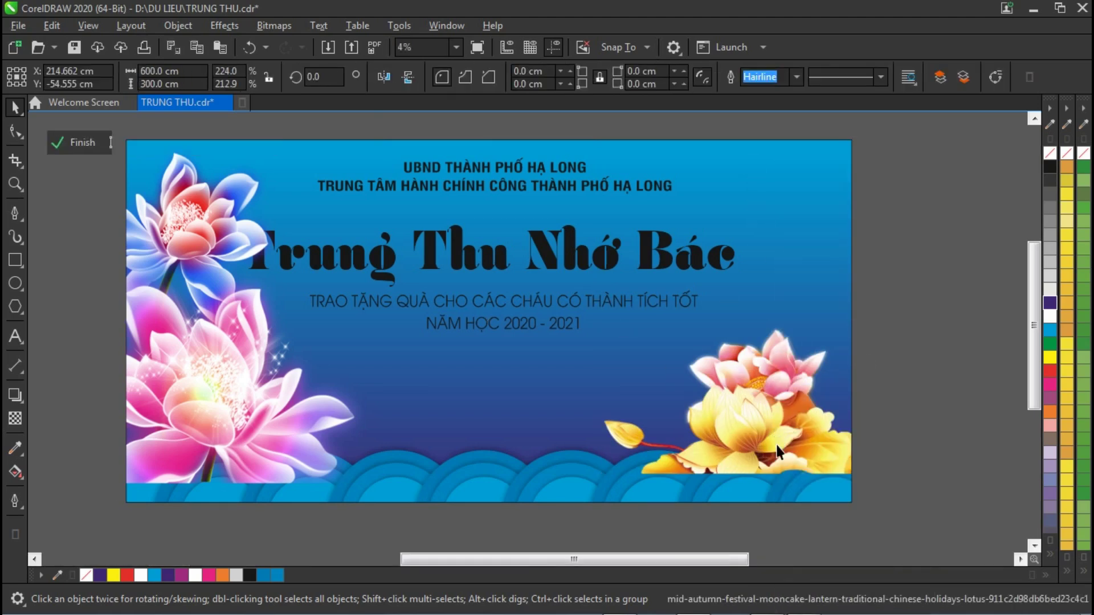
drag(840, 460, 839, 438)
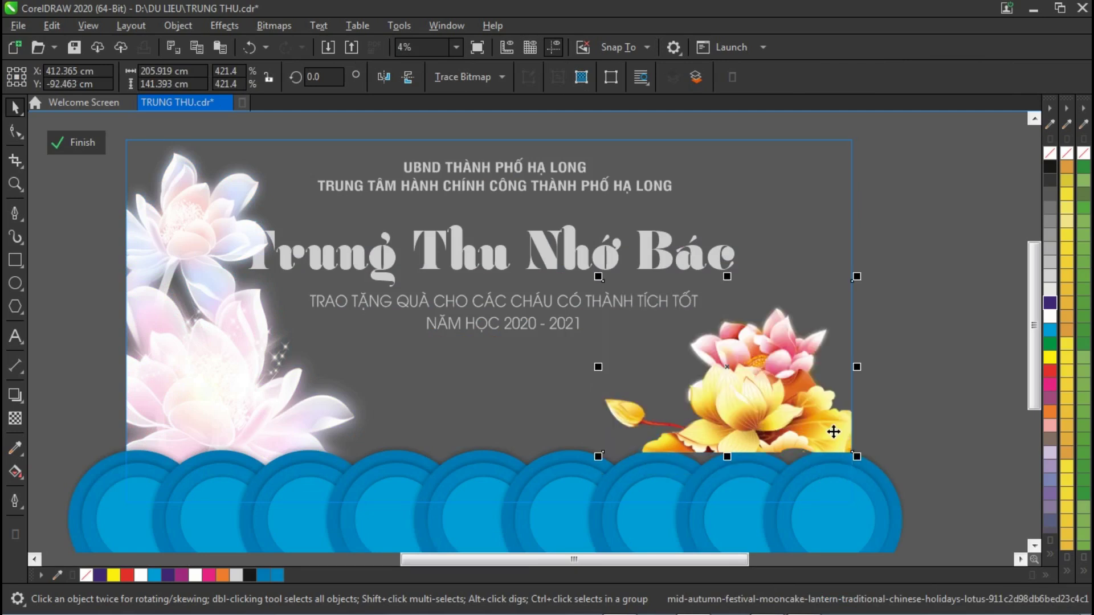
drag(787, 406, 788, 429)
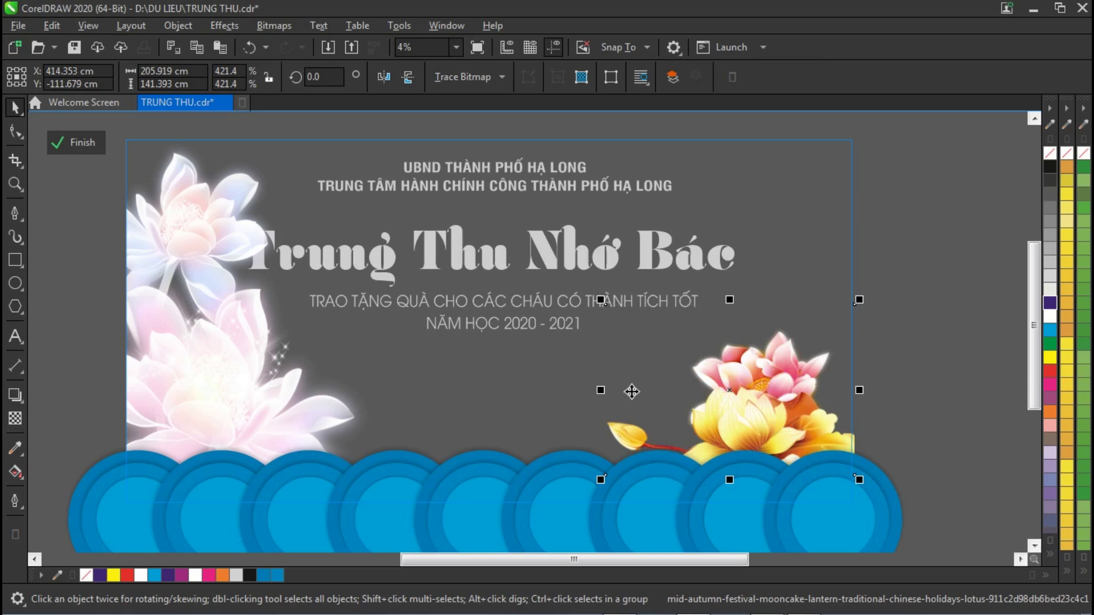
Enlarge the yellow lotus to about 250 × 164 cm, shift it past the poster's right edge and finish editing the clip.
drag(601, 391, 571, 391)
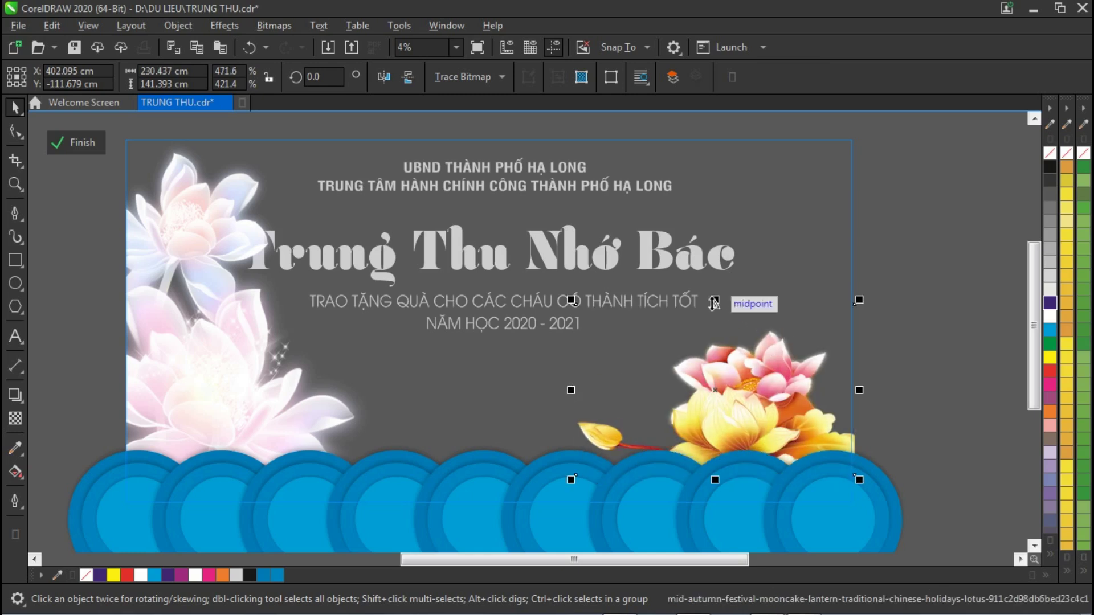
drag(715, 299, 715, 288)
drag(778, 373, 789, 374)
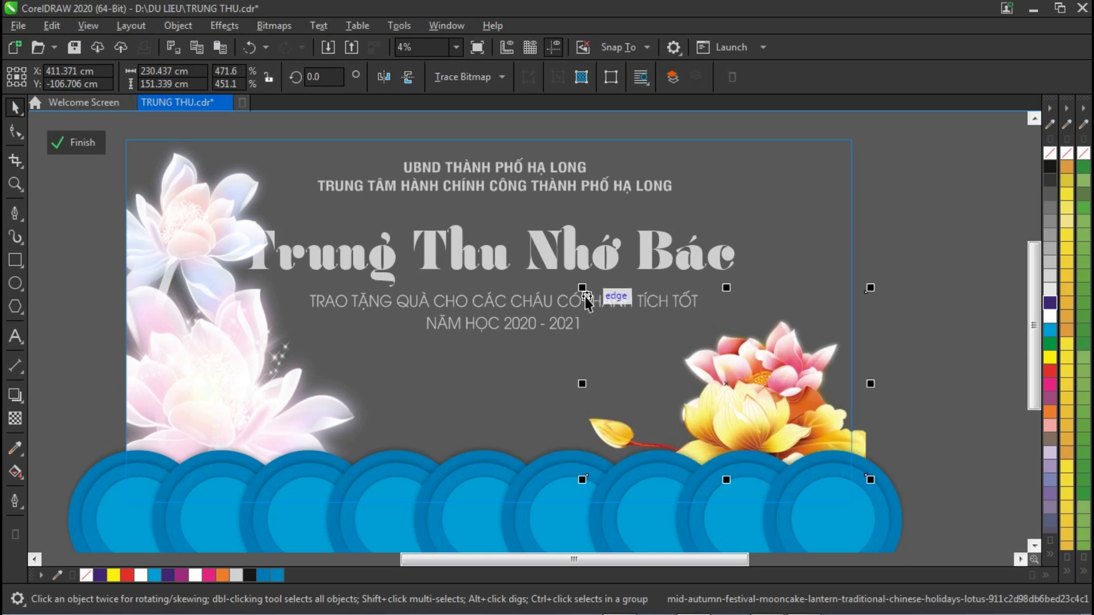
drag(582, 288, 557, 273)
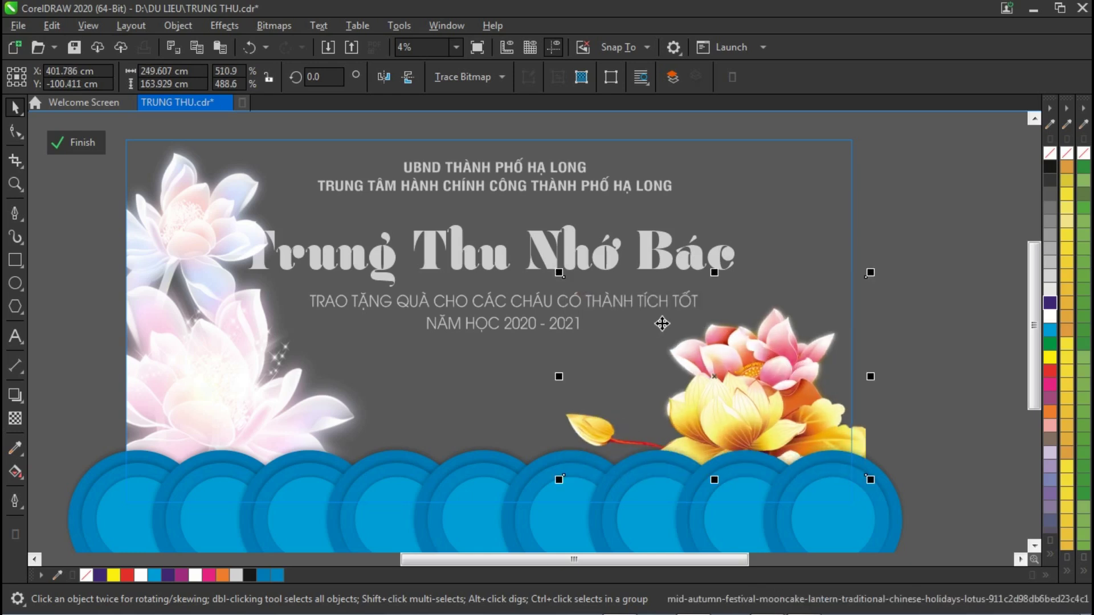
drag(753, 387, 764, 421)
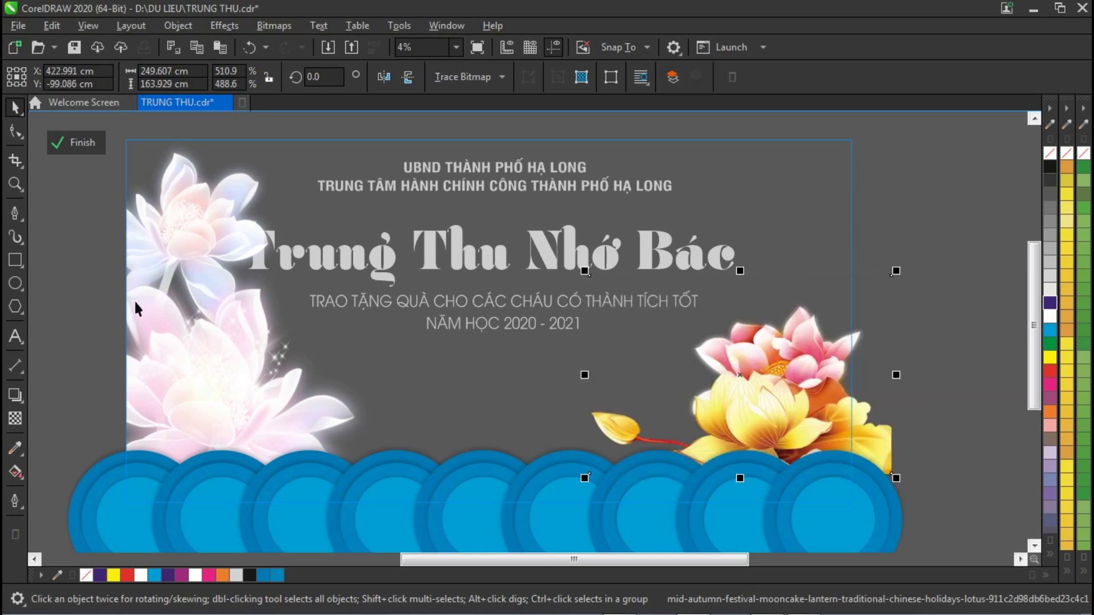
click(76, 141)
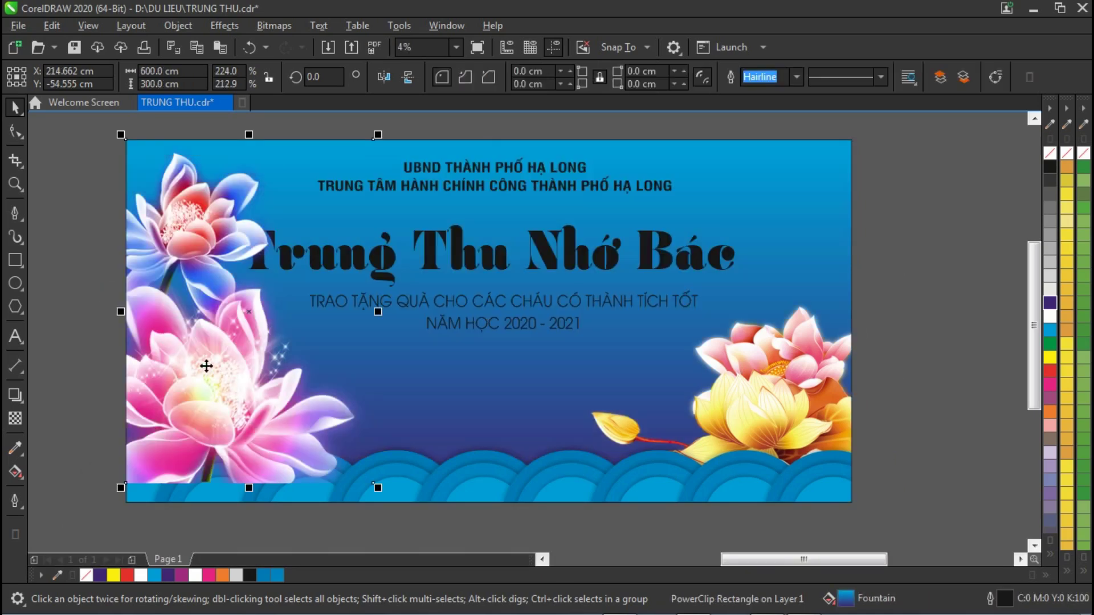
PowerClip the pink-and-blue lotus inside the poster's background rectangle.
click(207, 366)
right_click(253, 419)
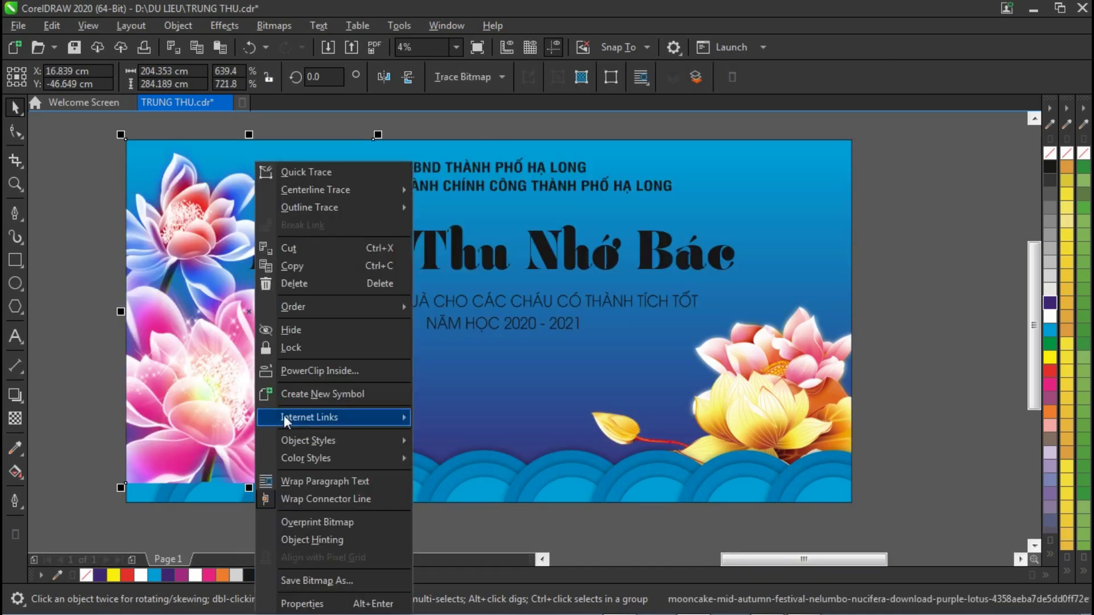
click(326, 373)
click(777, 166)
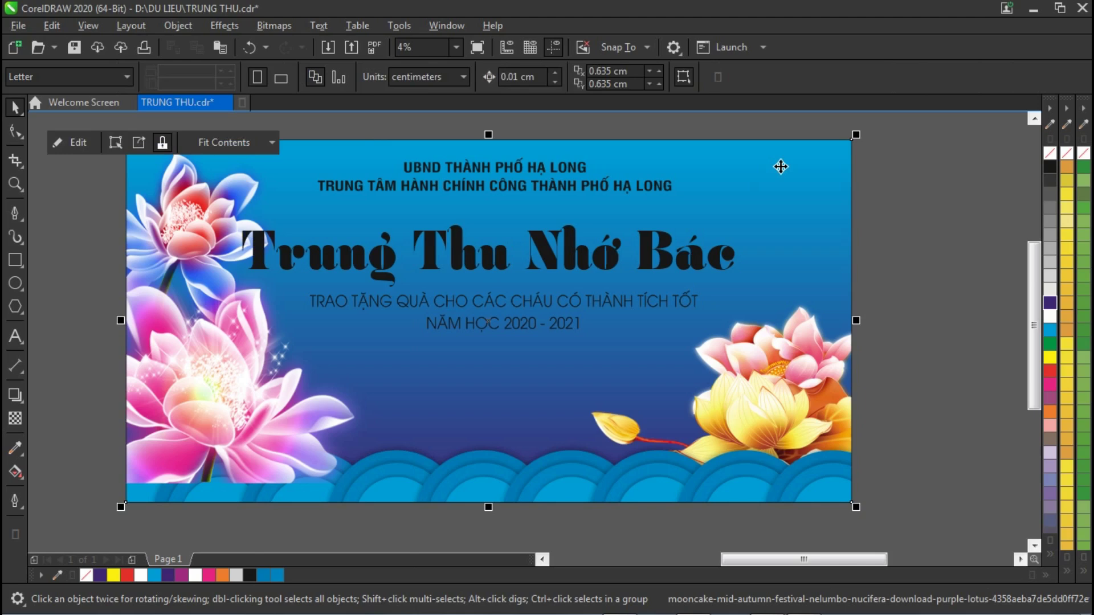
Within the background clip, shrink the pink-and-blue lotus to about 141 × 196 cm and send it behind the circle row.
ctrl+click(713, 222)
drag(373, 485, 335, 428)
drag(210, 350, 208, 390)
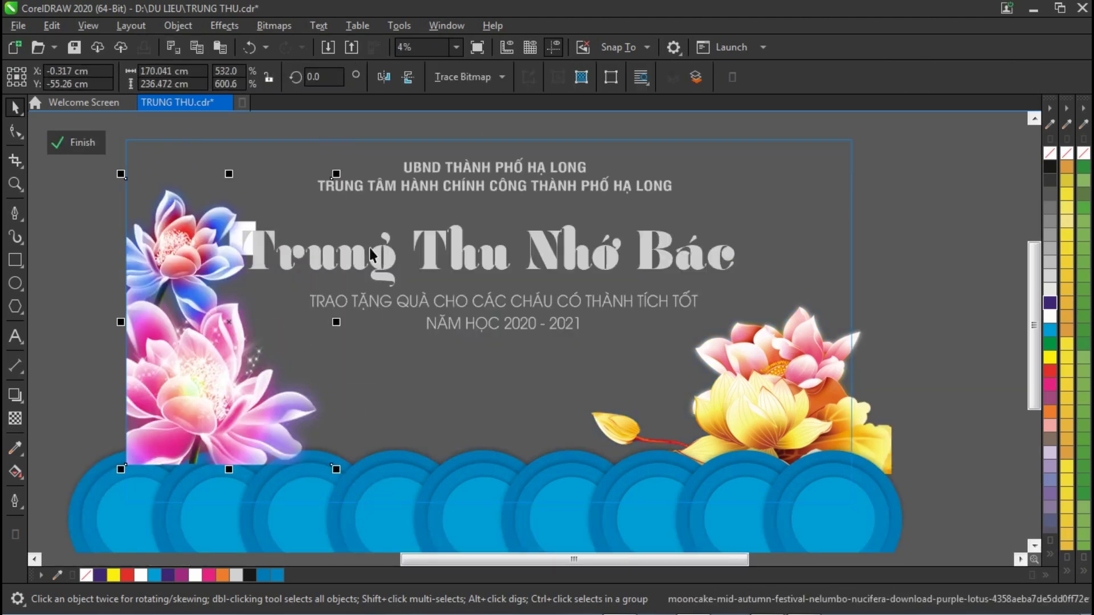
drag(336, 173, 301, 223)
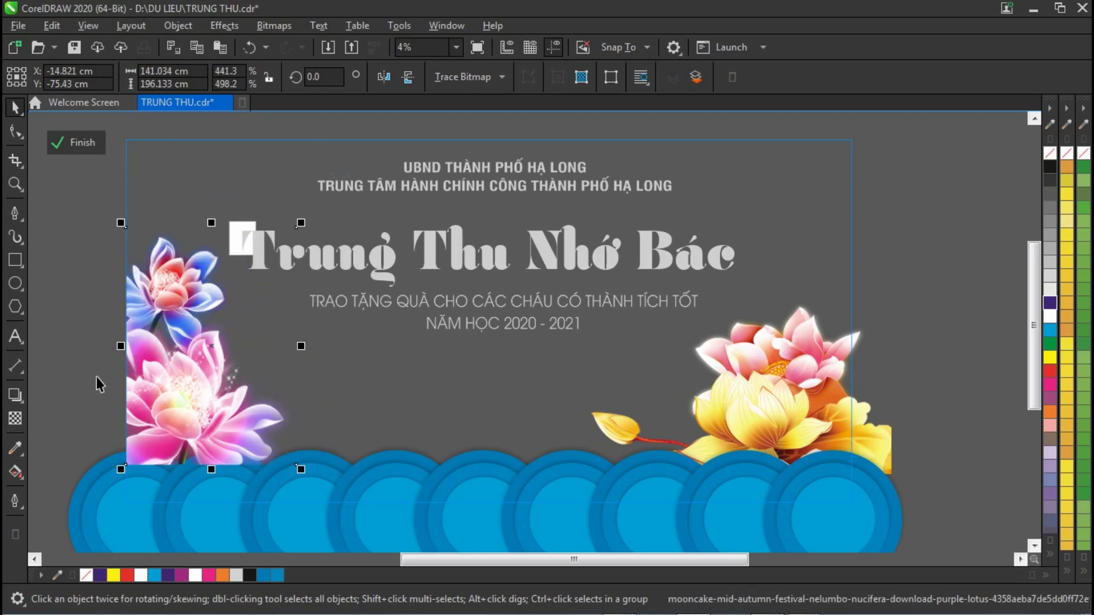
key(shift+Page_Down)
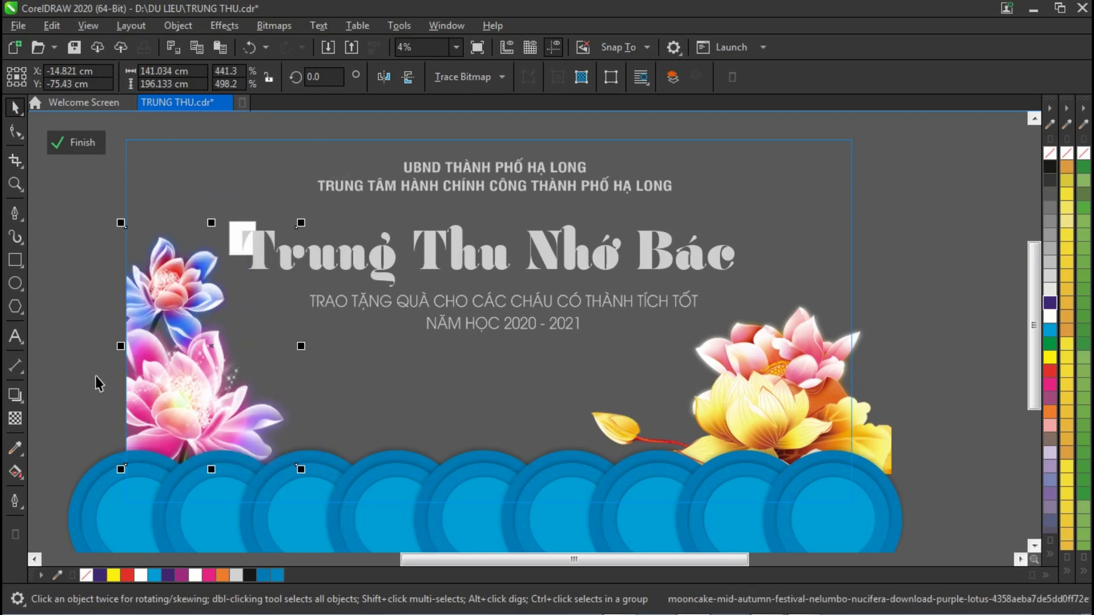
click(93, 322)
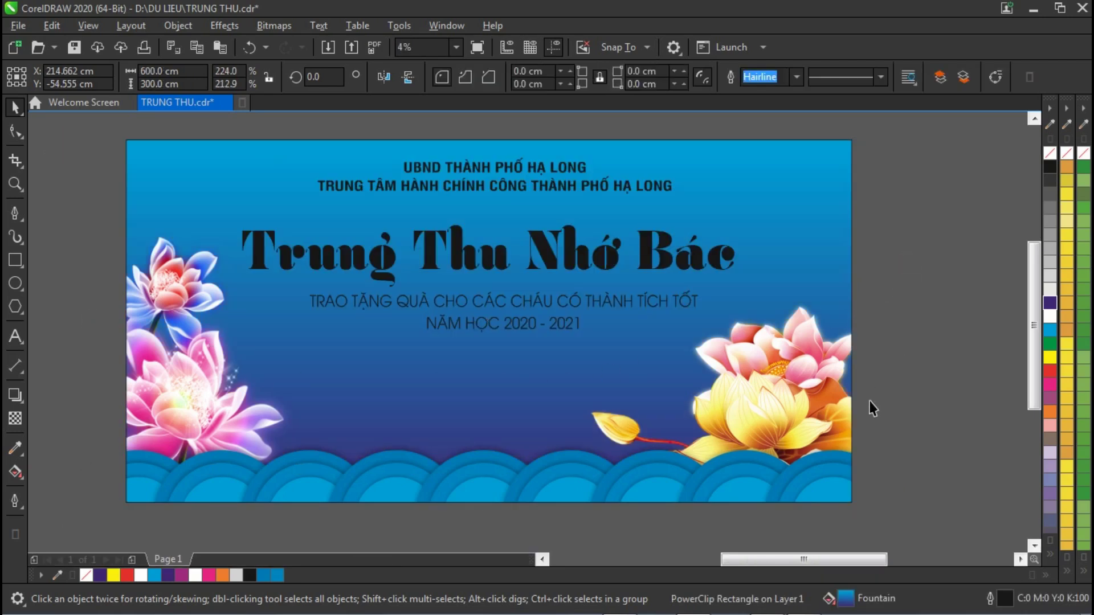
click(866, 438)
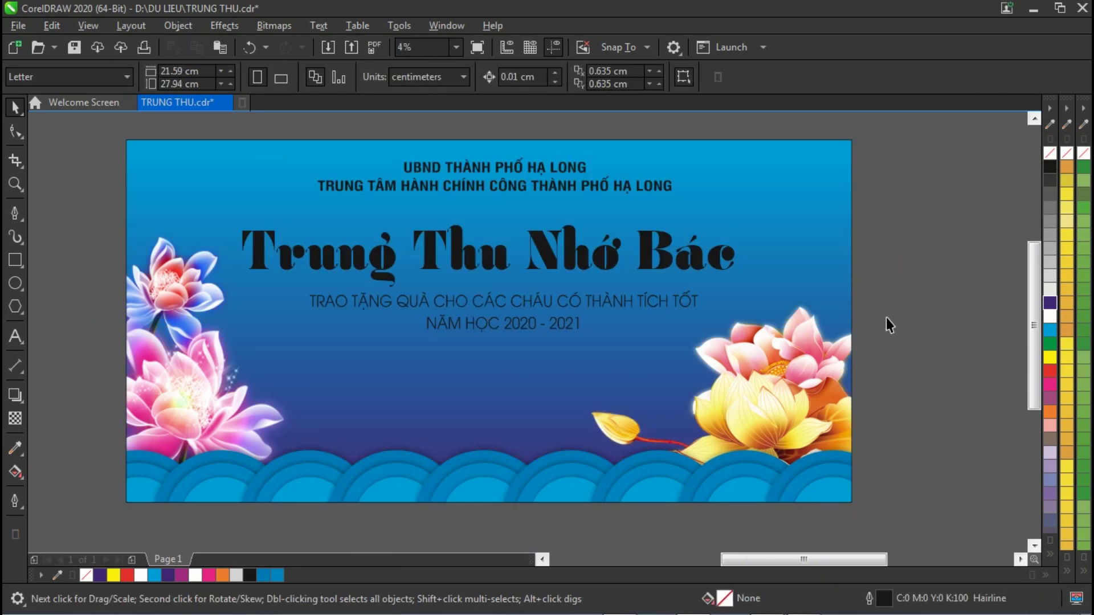
Place a copy of the flying fairy from the artwork collection over the poster's left flowers, about 119 × 203 cm.
key(z)
right_click(638, 290)
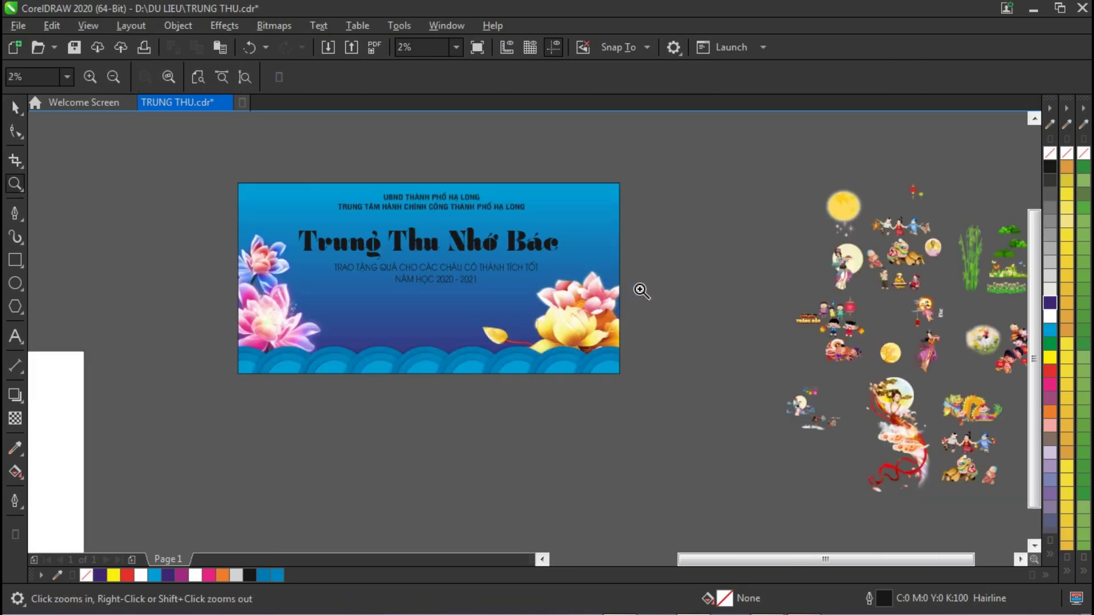
click(16, 106)
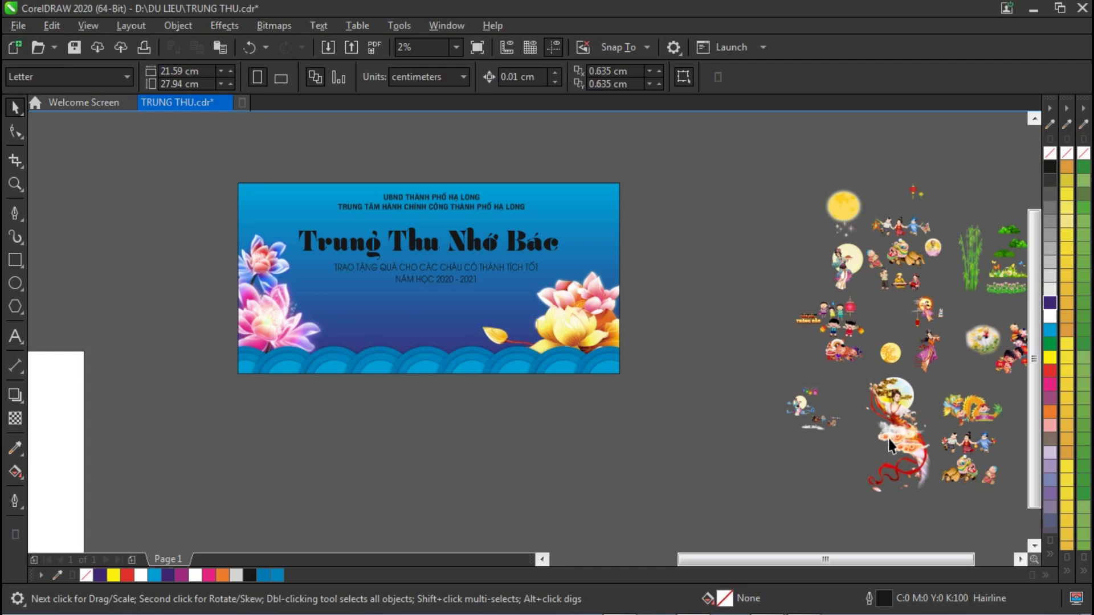
click(905, 425)
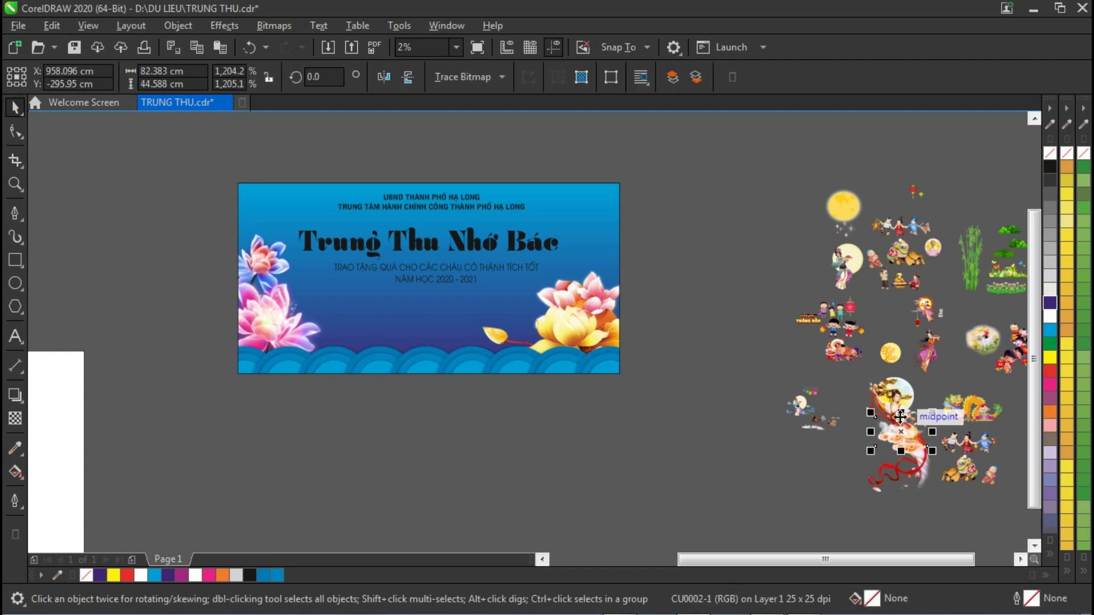
drag(886, 394, 364, 264)
drag(386, 299, 287, 229)
drag(316, 304, 360, 338)
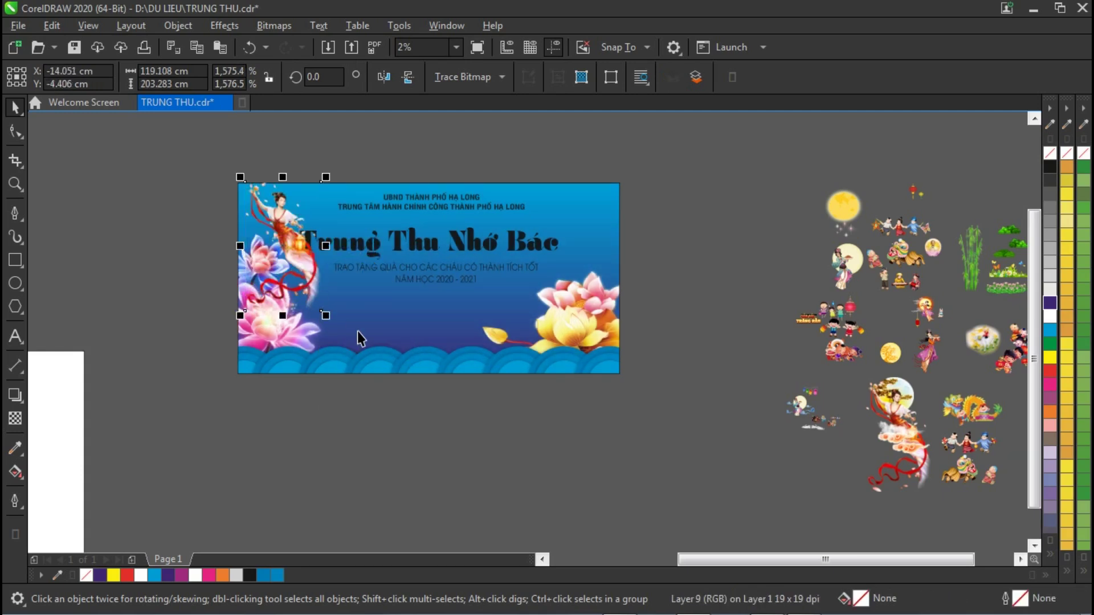
Mirror the fairy horizontally and move her to the poster's upper-right corner above the yellow lotus.
key(z)
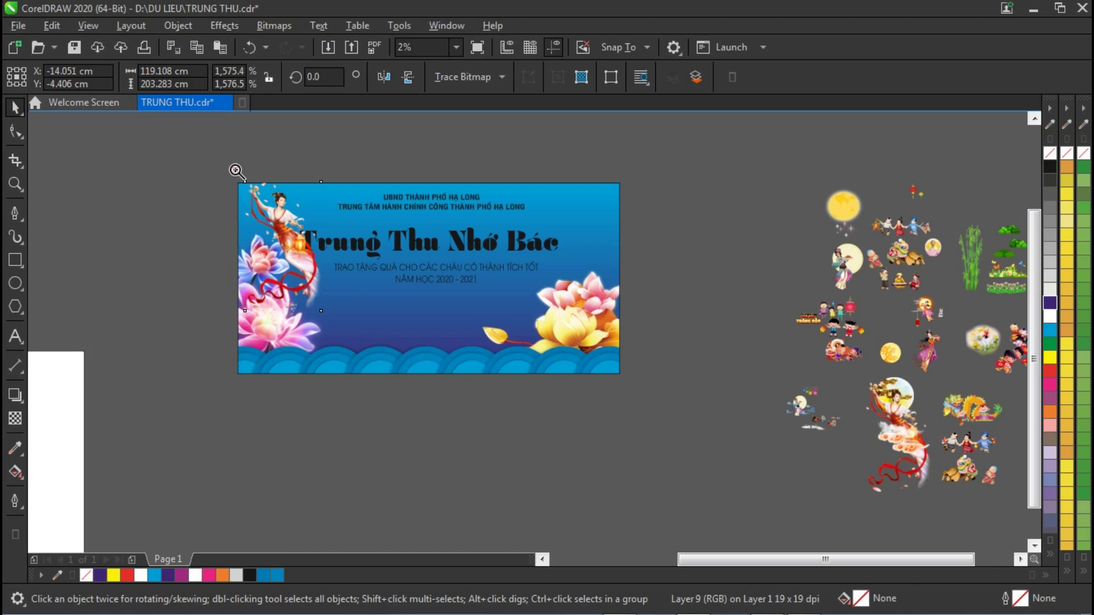
drag(205, 162, 664, 425)
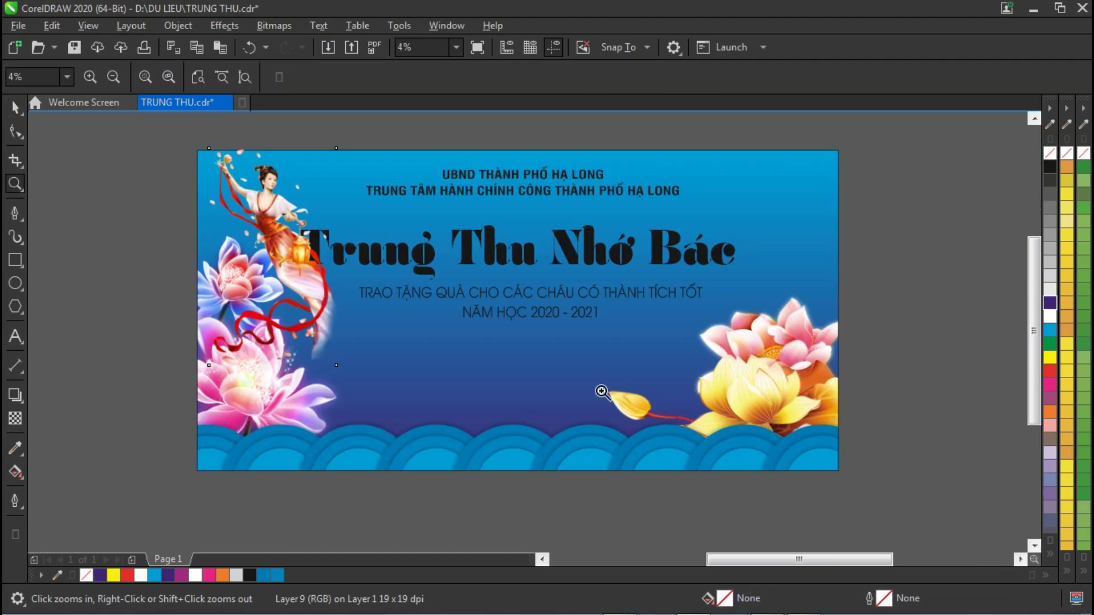
click(14, 107)
drag(200, 258, 469, 258)
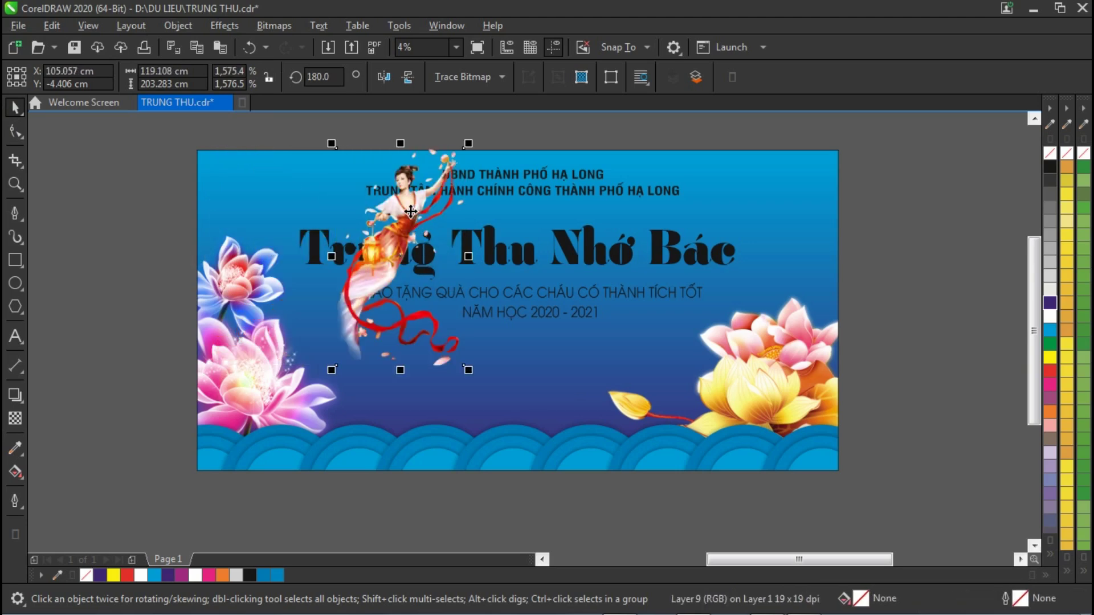
drag(398, 215, 787, 220)
click(869, 291)
Within the background clip, mirror the pink-and-blue lotus horizontally and shrink it to about 124 × 173 cm.
click(758, 392)
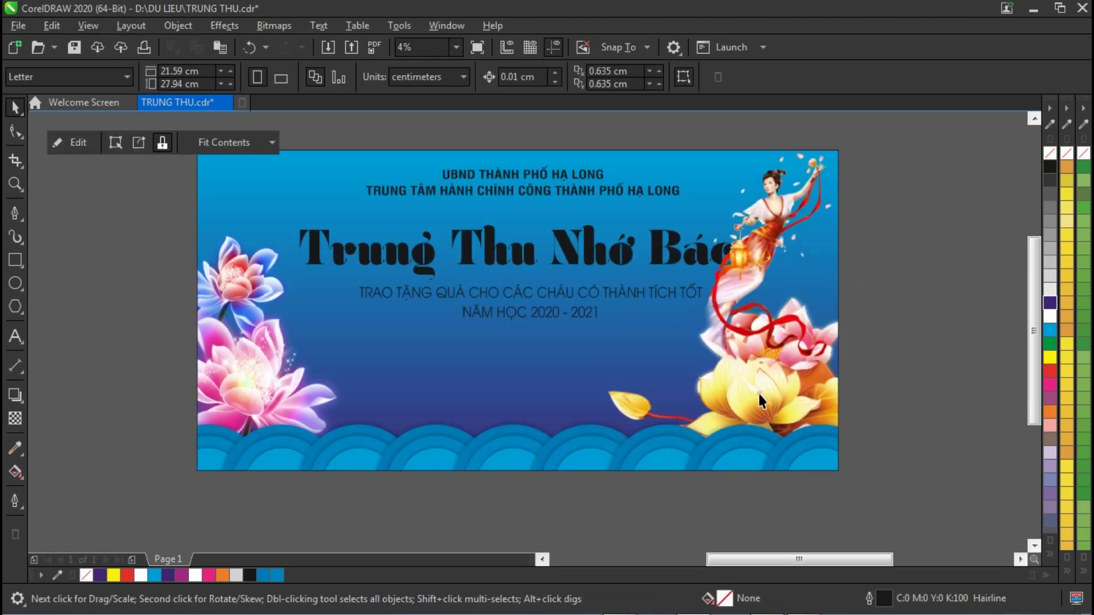
double_click(758, 392)
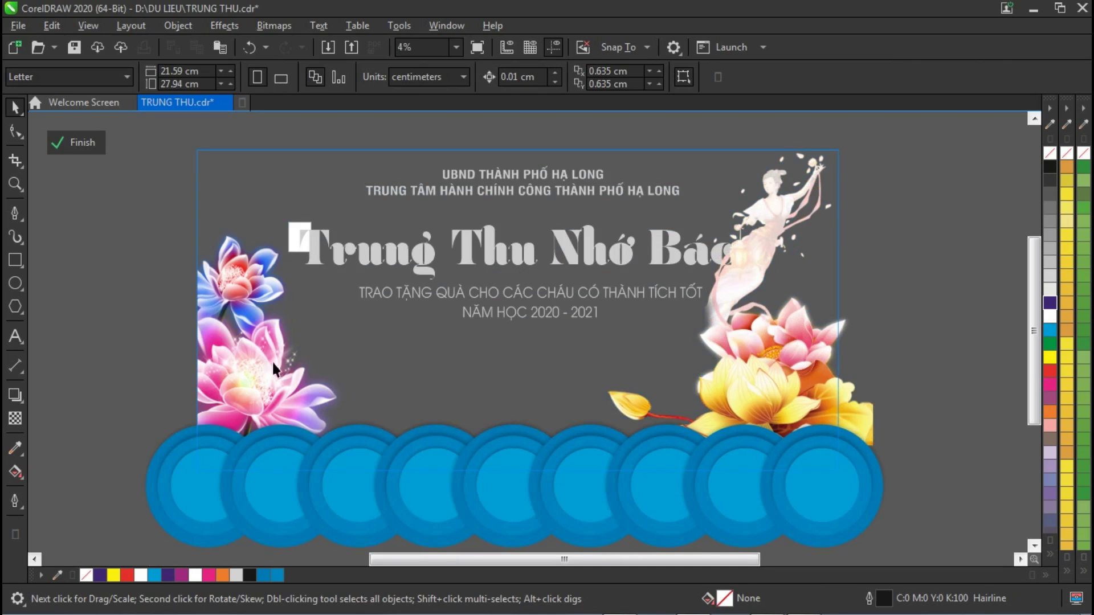
click(327, 364)
drag(352, 333, 49, 341)
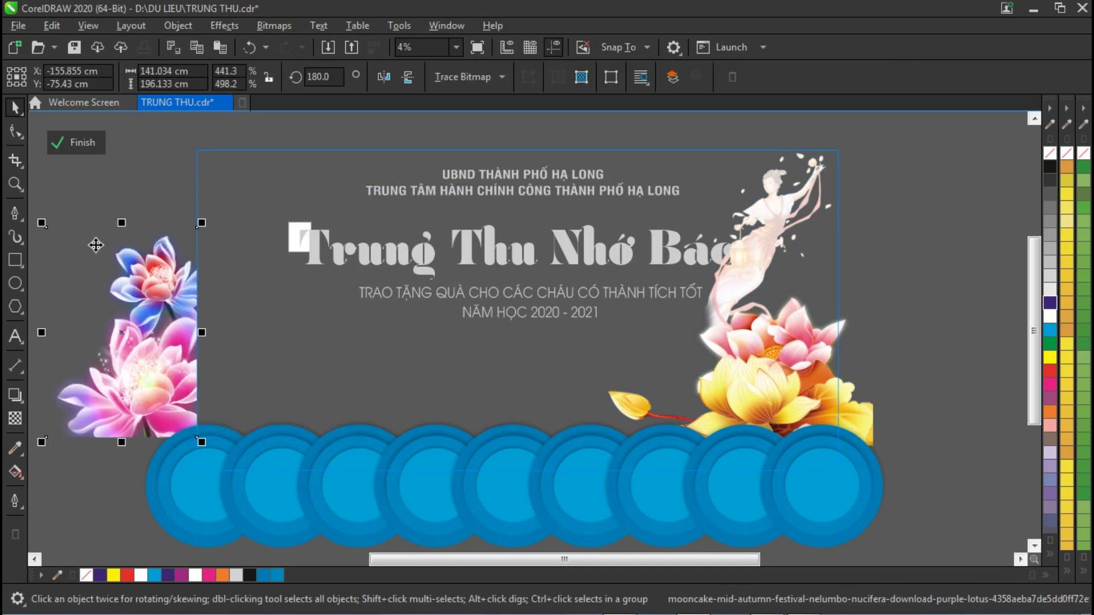
drag(201, 223, 181, 249)
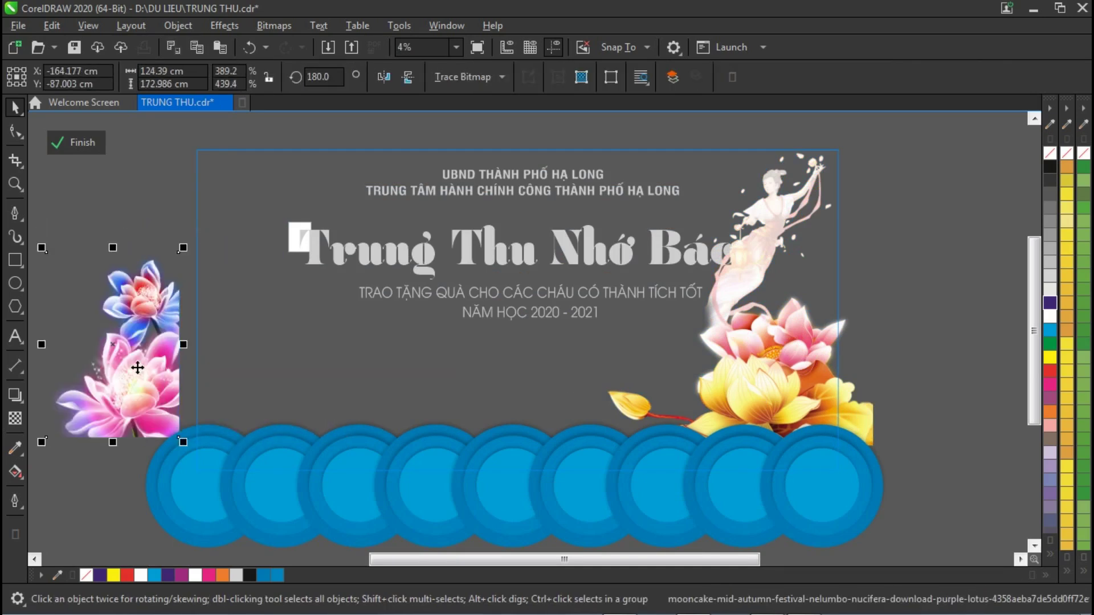
Swap the flowers, with the mirrored, smaller yellow lotus in the lower-left corner and the pink-and-blue lotus in the lower-right, and finish editing the clip.
drag(139, 366, 302, 395)
drag(464, 270, 383, 321)
drag(320, 369, 281, 362)
drag(880, 400, 798, 395)
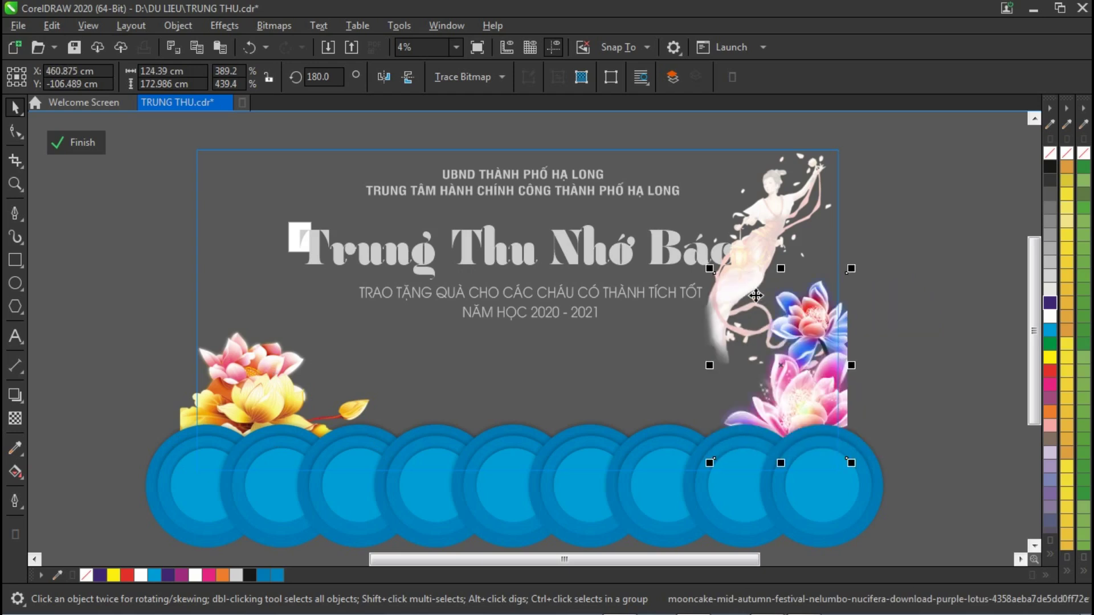
drag(810, 334, 847, 340)
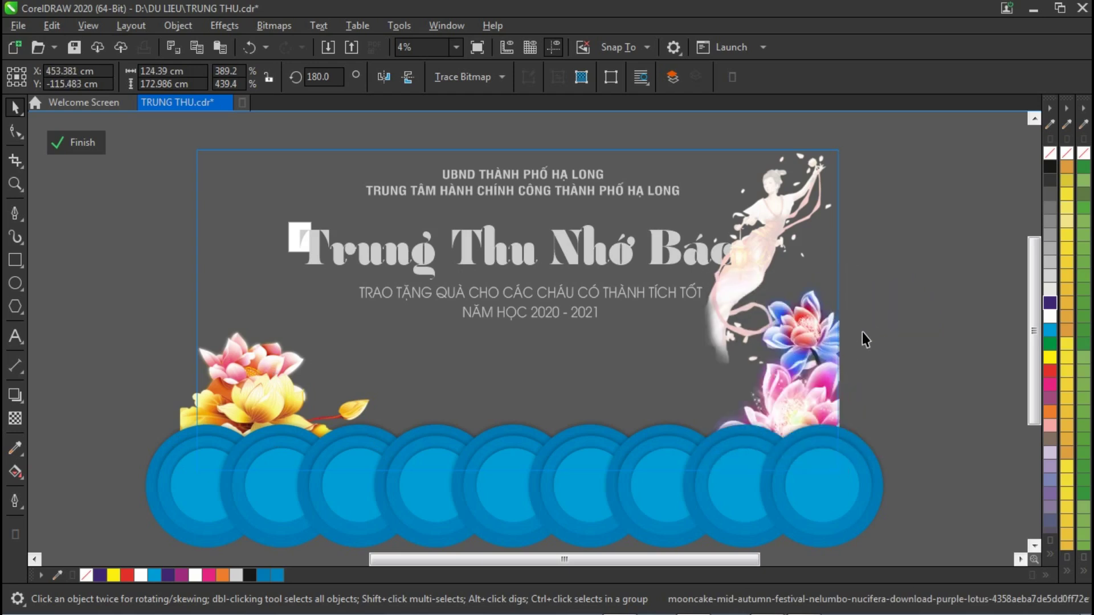
ctrl+click(896, 320)
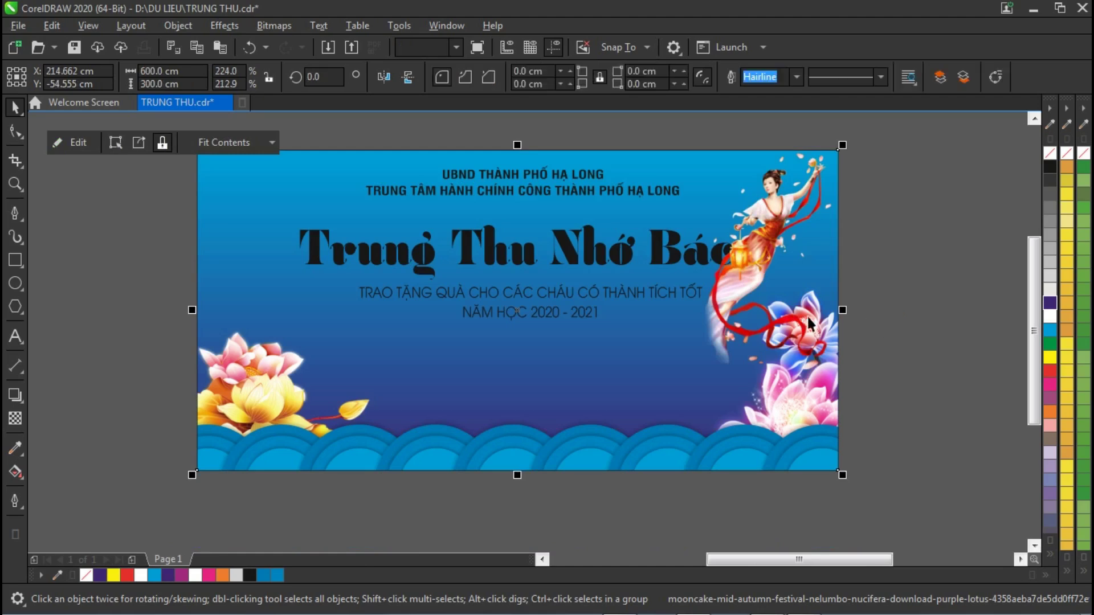
Move the flying fairy slightly down in the poster's upper-right corner.
click(748, 251)
click(752, 262)
mouse_move(753, 262)
mouse_down()
mouse_move(741, 296)
mouse_move(752, 276)
mouse_up()
click(963, 332)
Shrink the poster's text block to about 376 × 133 cm and centre it horizontally on the background.
drag(277, 137, 727, 345)
drag(168, 140, 955, 499)
drag(279, 130, 766, 368)
mouse_move(570, 201)
mouse_down()
mouse_move(571, 174)
mouse_move(584, 190)
mouse_up()
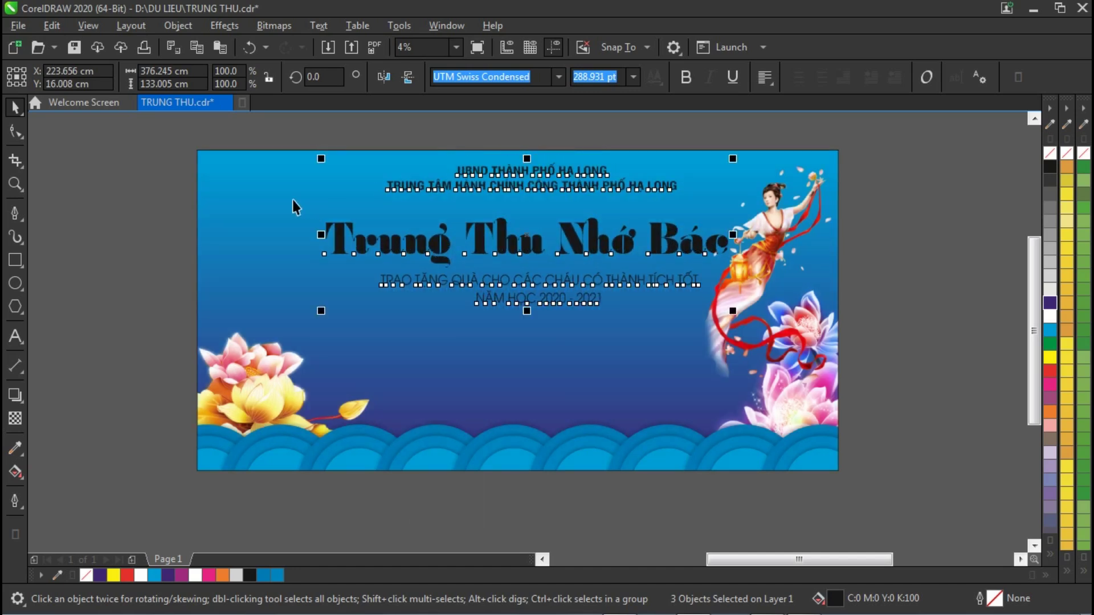
shift+click(243, 198)
key(c)
Move the "Trung Thu Nhớ Bác" title slightly up, closer to the organisation lines.
drag(114, 194, 762, 343)
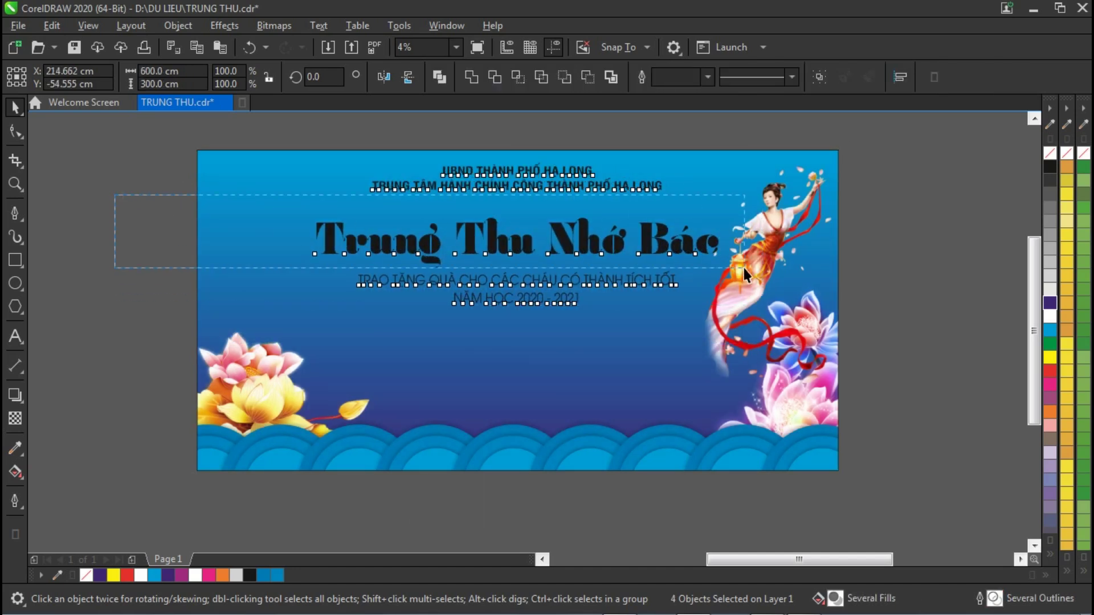
click(582, 246)
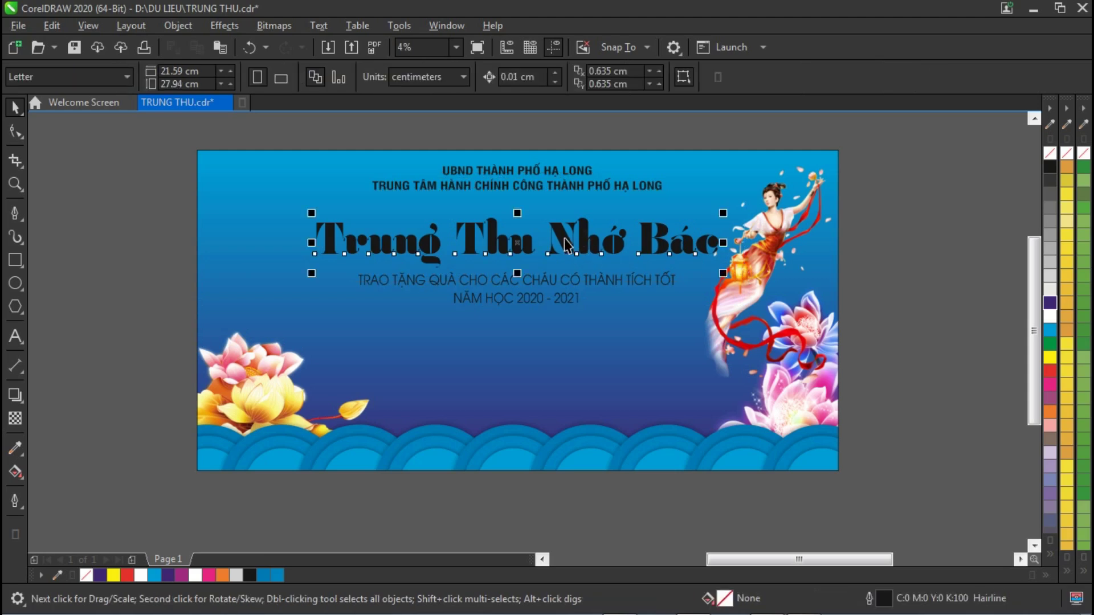
drag(566, 244, 566, 236)
click(887, 328)
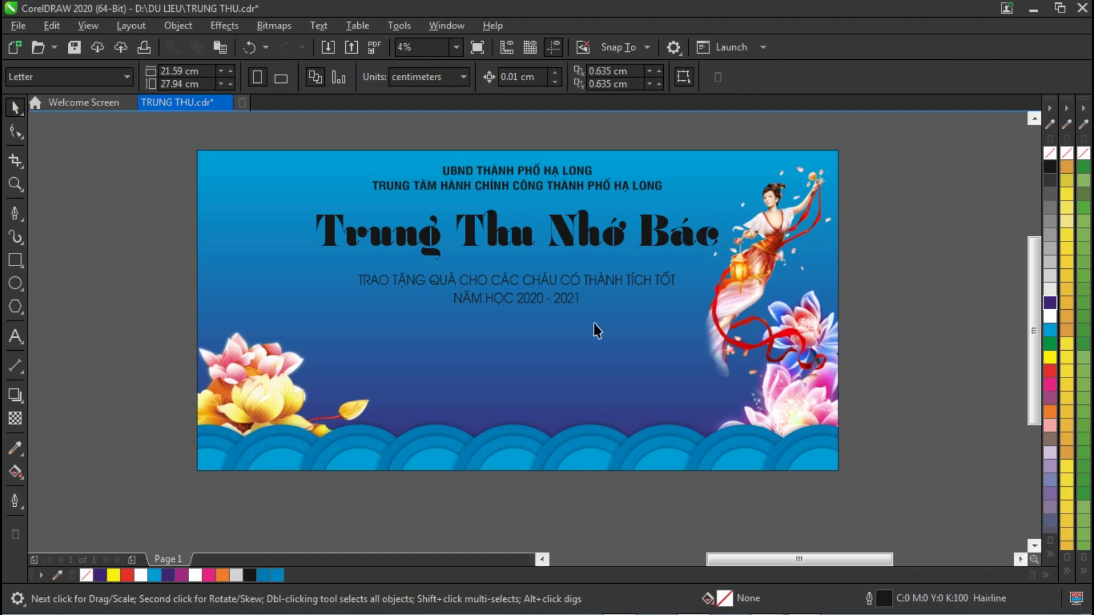
Browse to the DANG BAC HO folder inside BAC HO DANG for an import and show its files as large icons.
key(ctrl+i)
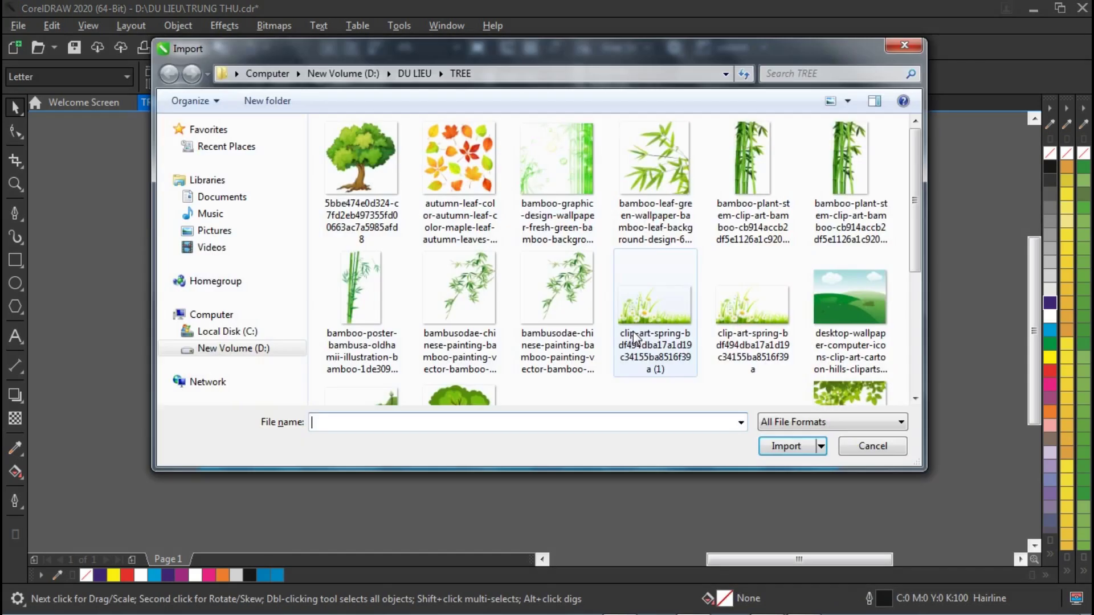
click(414, 74)
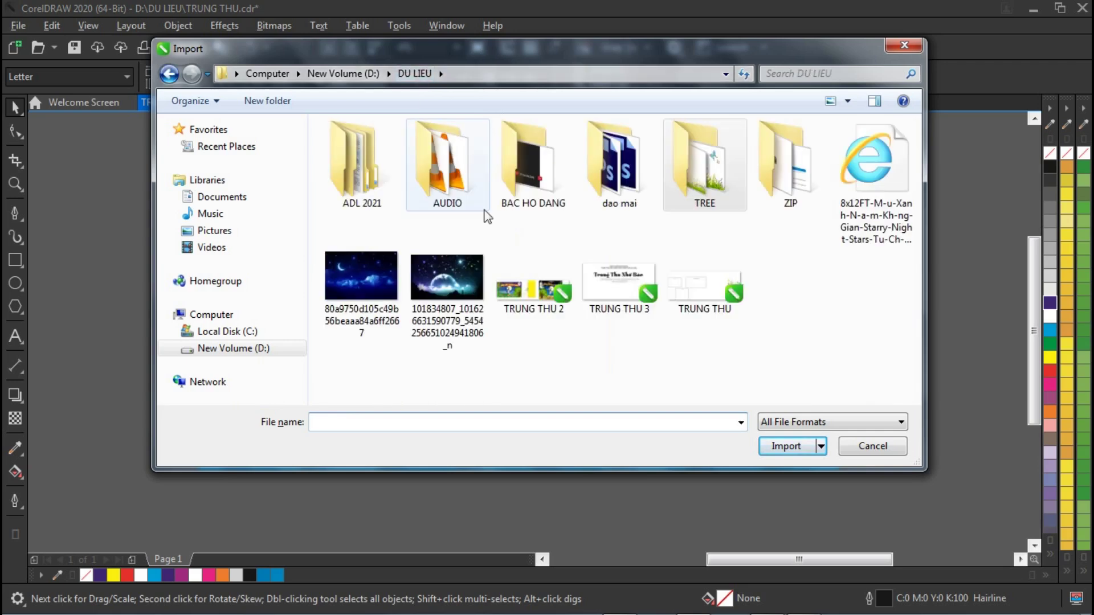
double_click(537, 194)
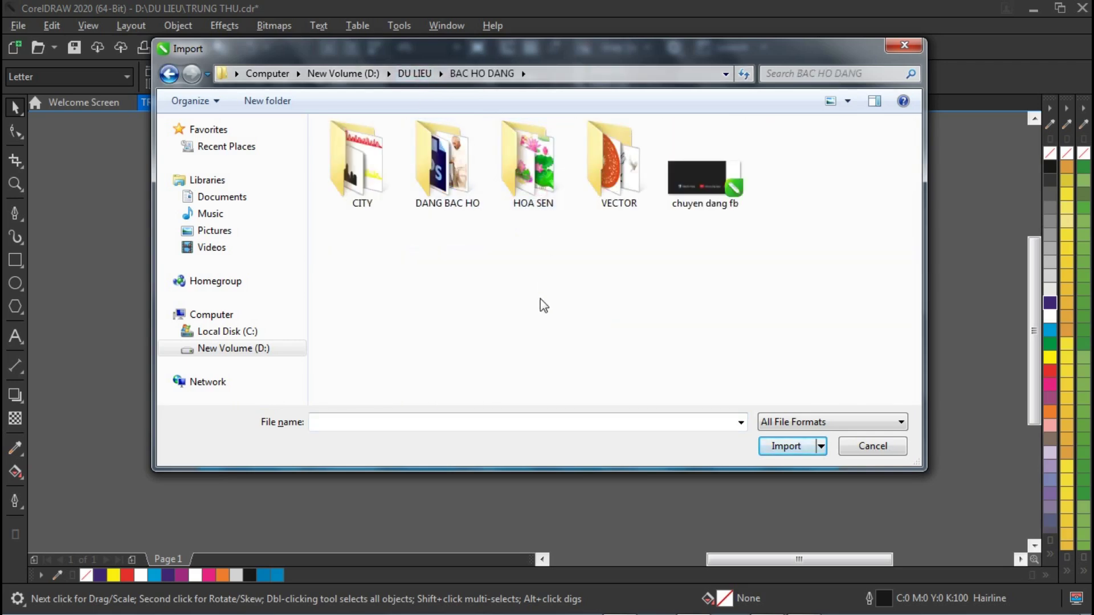
double_click(447, 182)
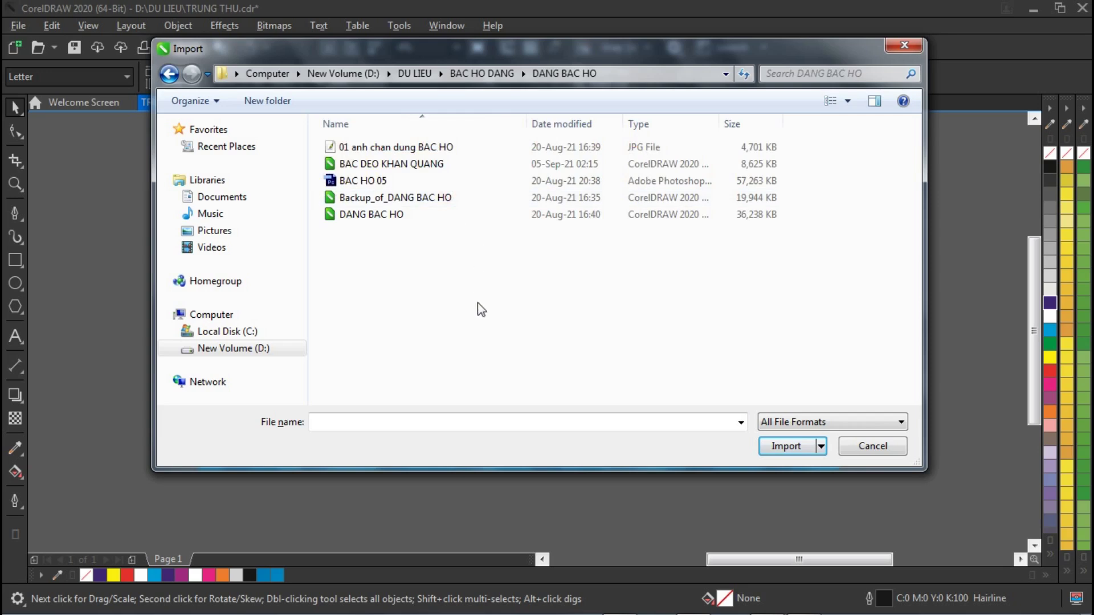
click(848, 102)
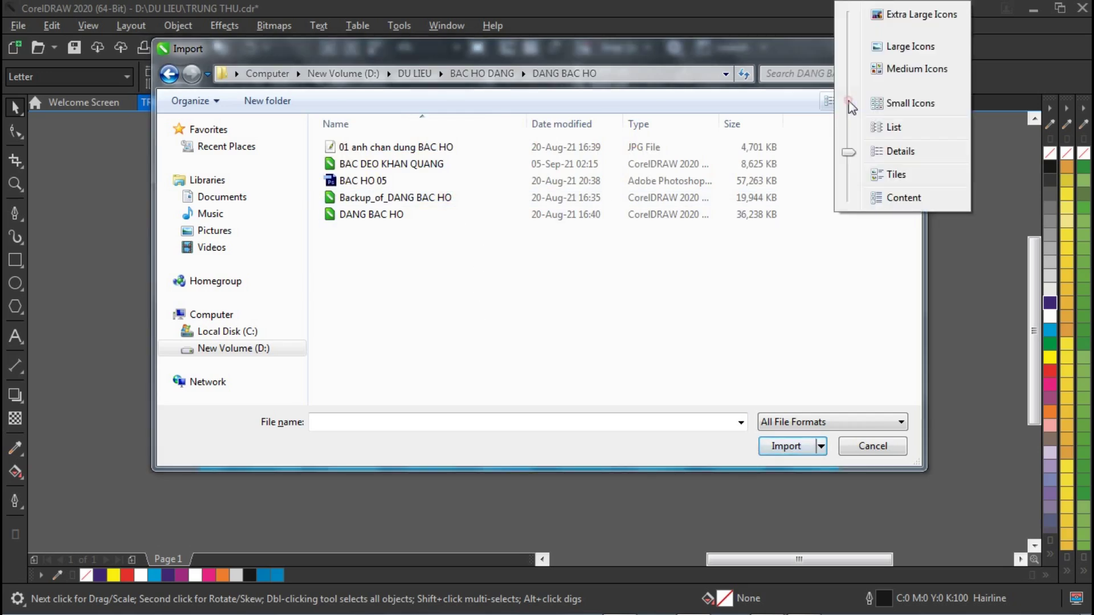
click(909, 47)
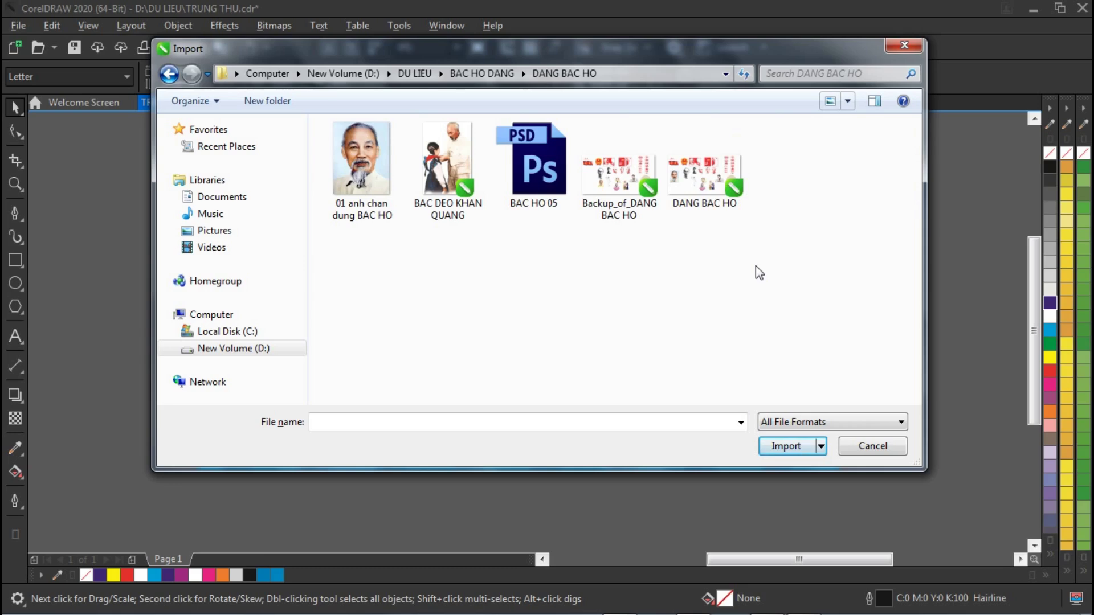
Import Backup_of_DANG BAC HO beside the poster's right edge and ungroup all of its artwork.
click(626, 192)
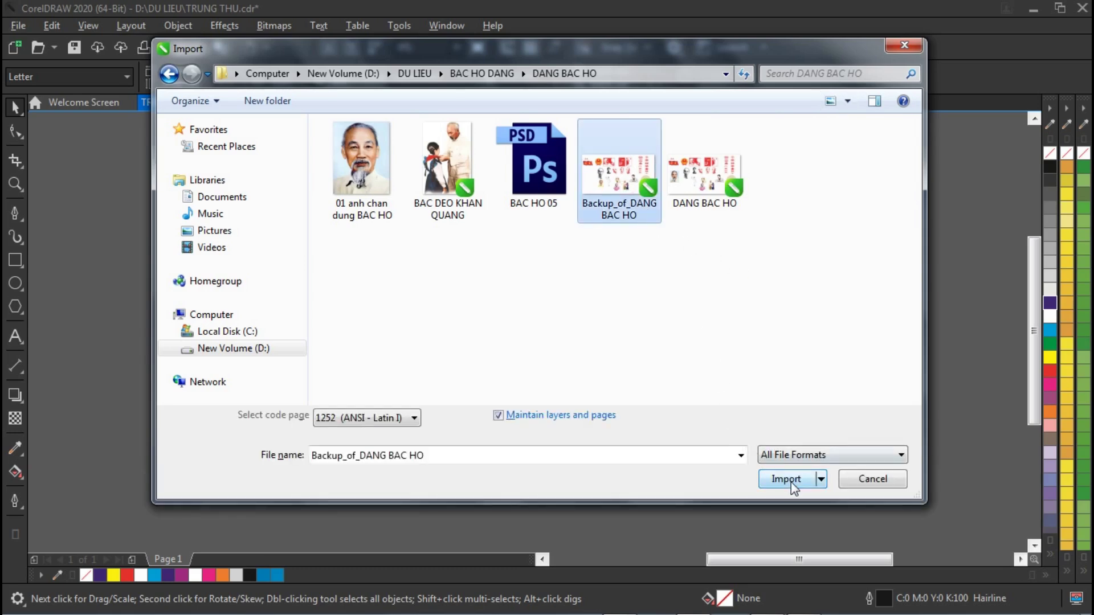
click(786, 479)
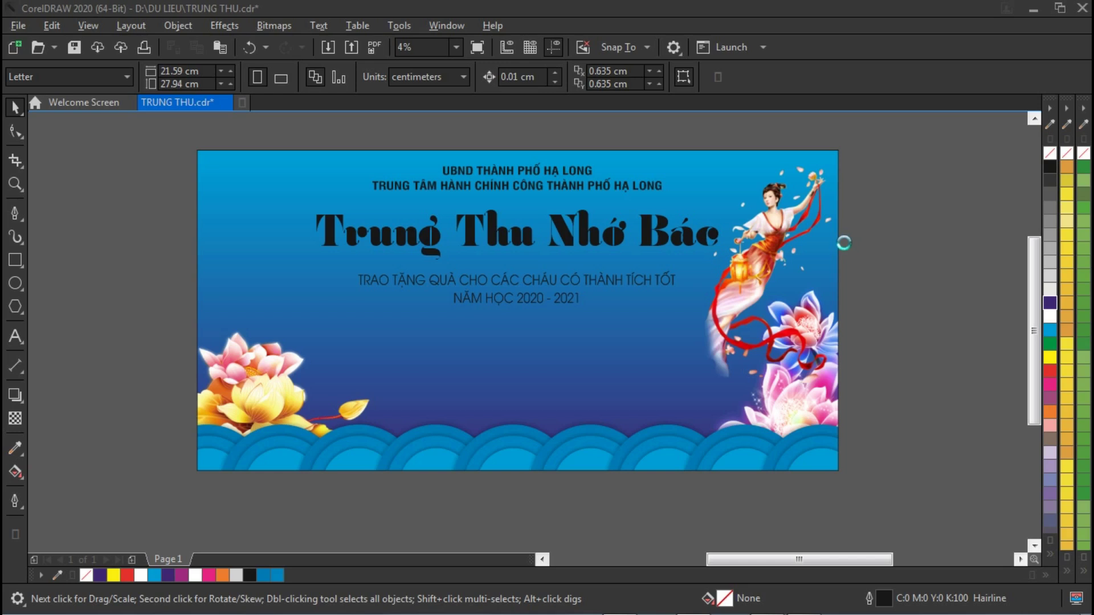
click(847, 189)
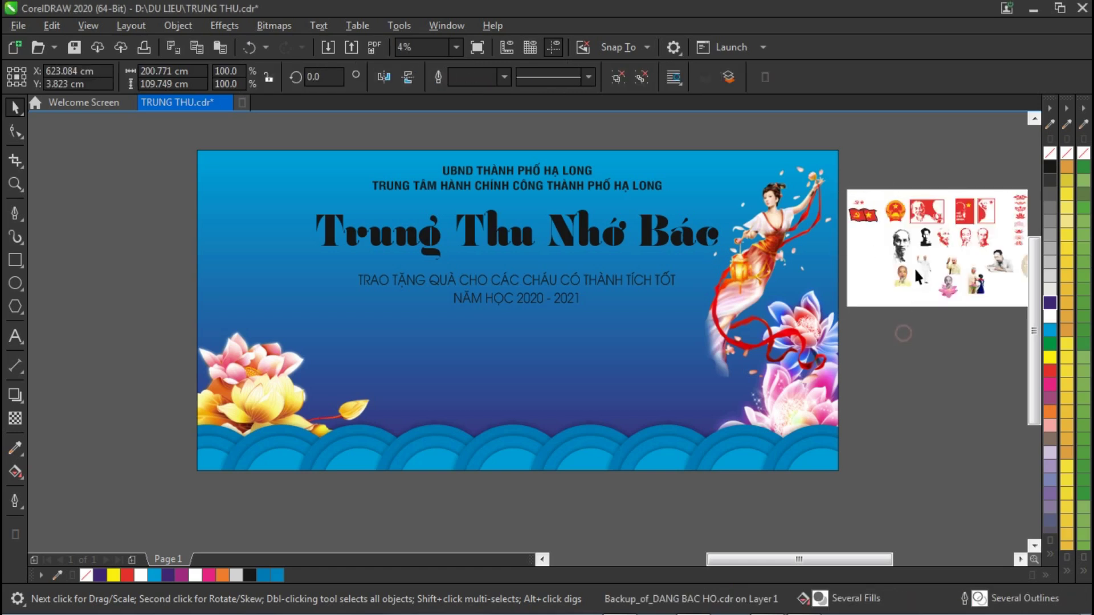
click(924, 268)
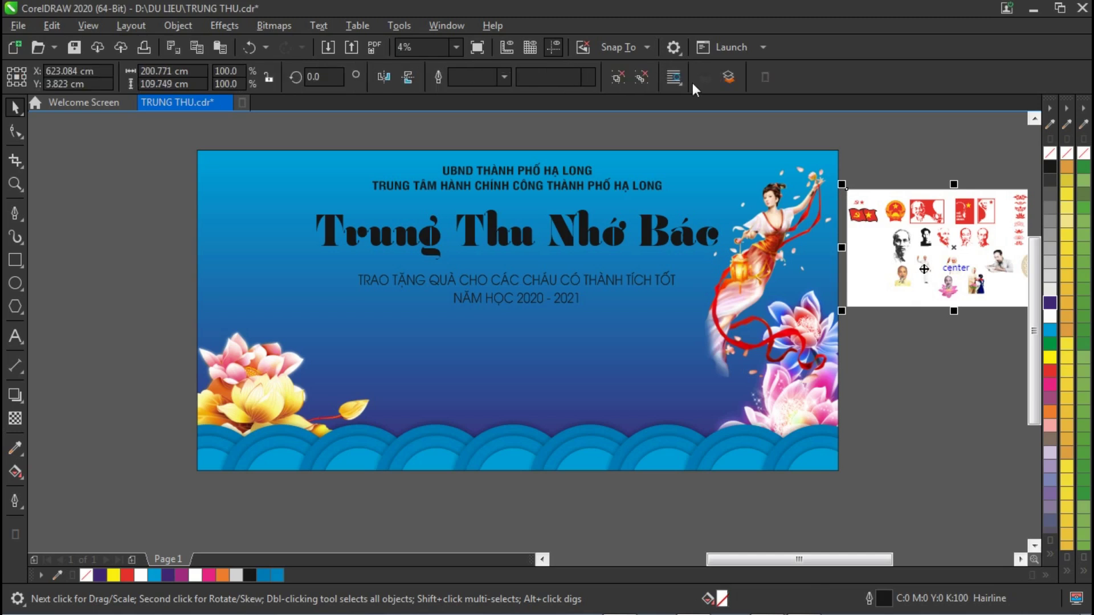
click(642, 77)
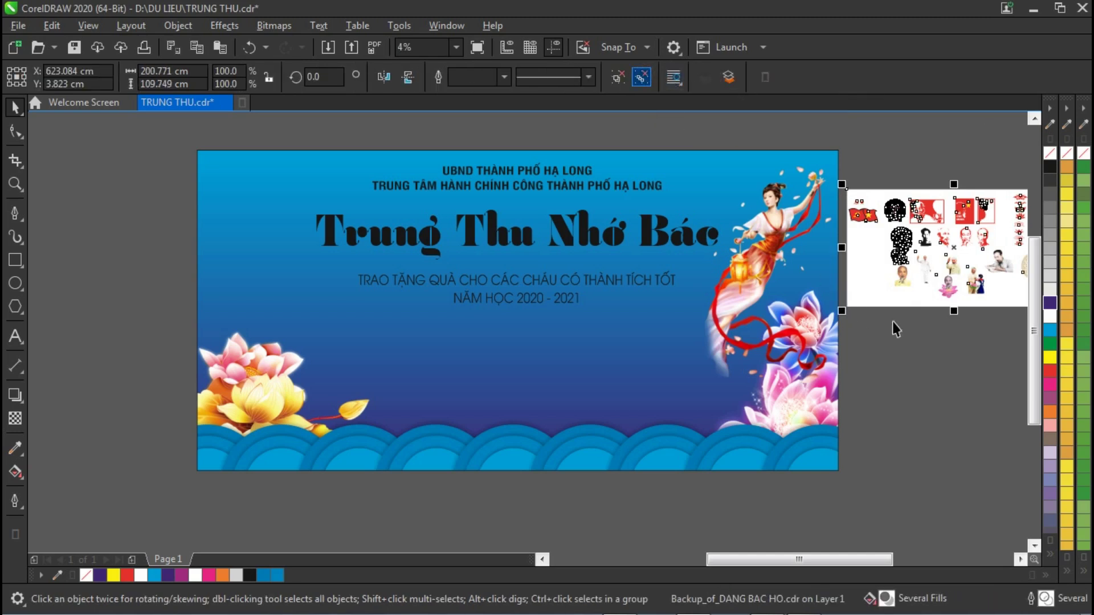
Place a copy of the waving white-suited figure in the poster's upper-left corner, enlarged to about 87 × 175 cm.
click(928, 266)
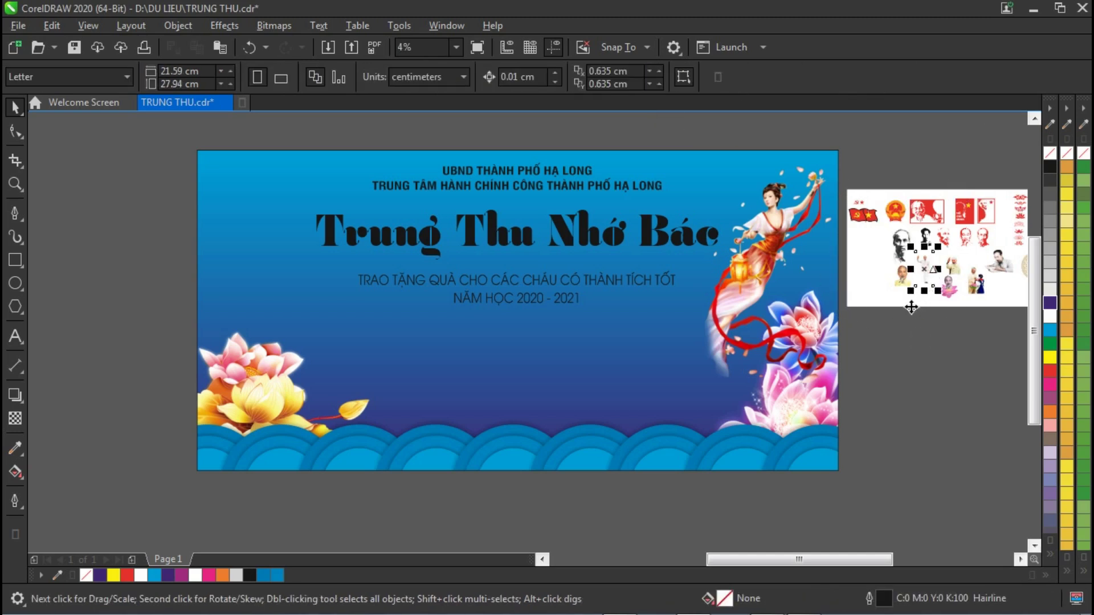
drag(911, 293, 875, 464)
drag(902, 310, 244, 223)
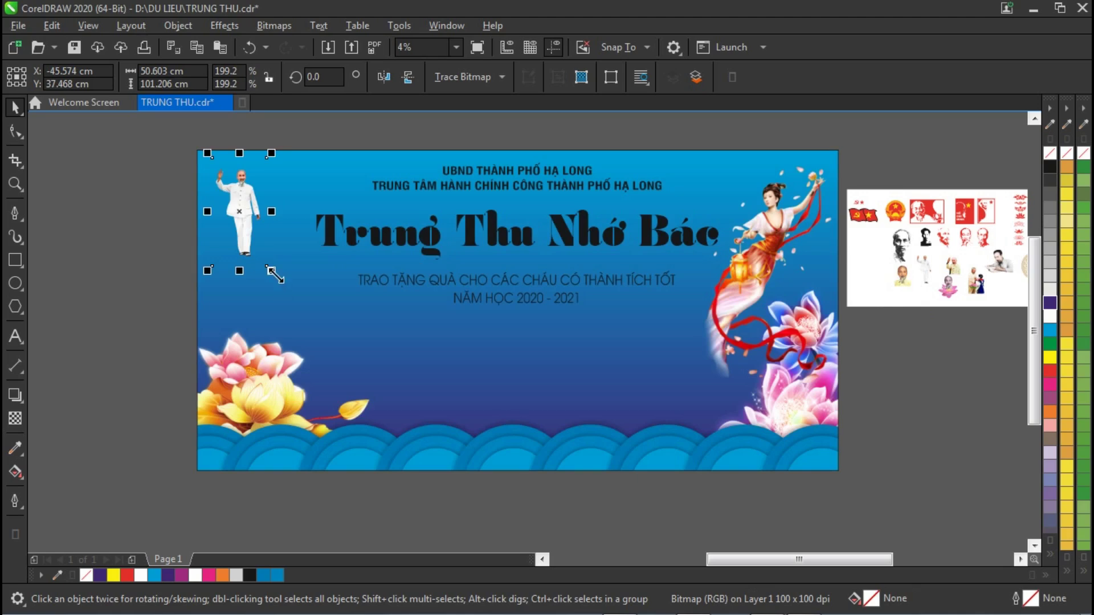
drag(279, 279, 322, 353)
drag(269, 216, 262, 213)
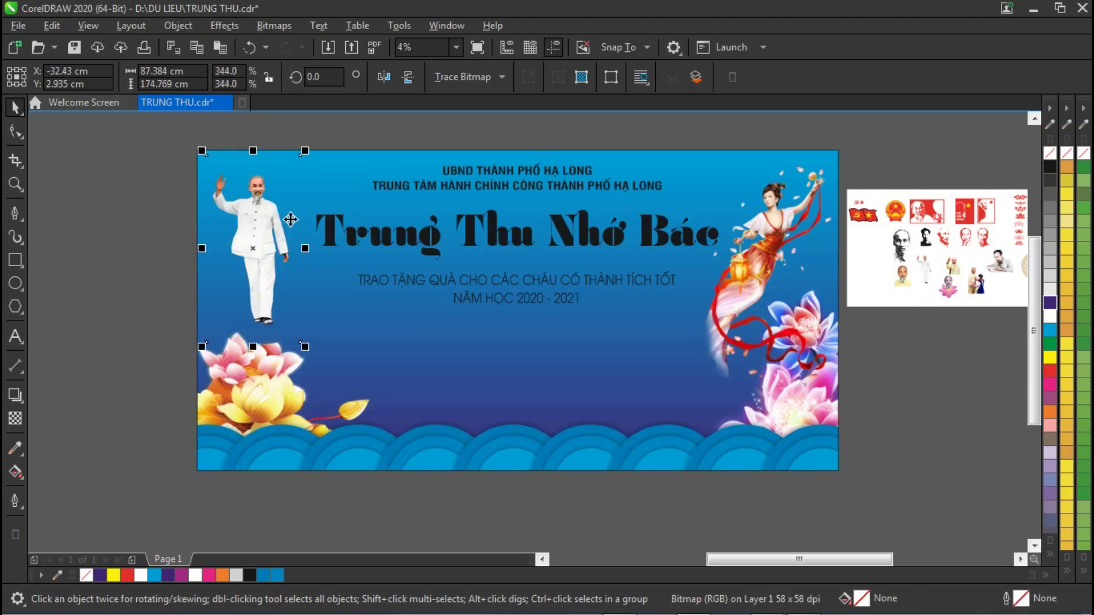
Trim the empty margins around the waving figure's bitmap with the Shape tool.
click(15, 131)
drag(317, 188, 302, 170)
drag(261, 349, 300, 329)
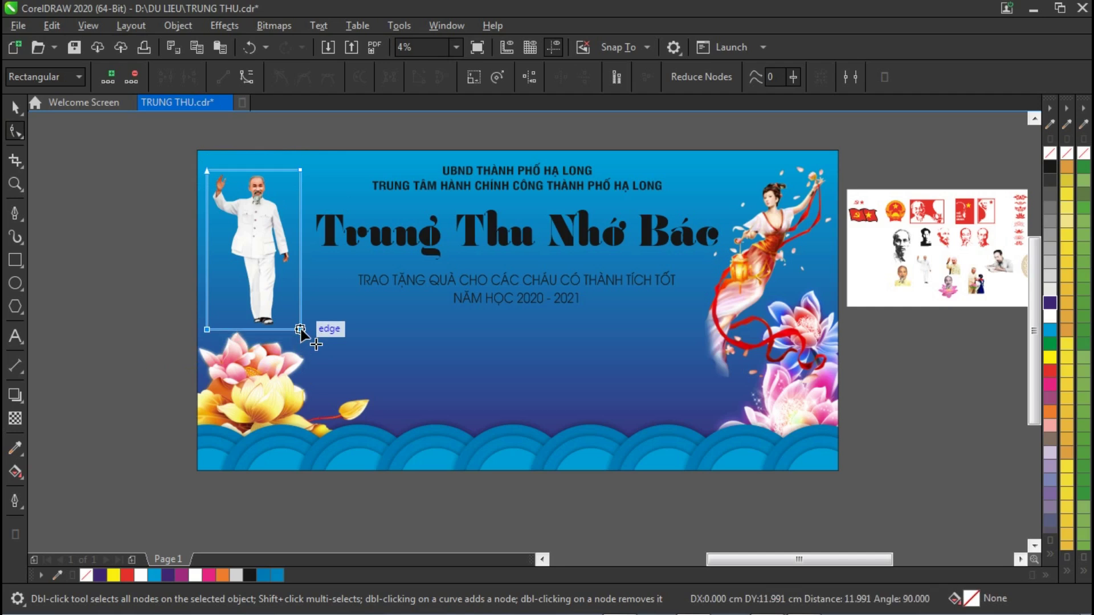
Enlarge the waving figure to about 105 × 179 cm and position it standing above the yellow lotus.
click(15, 107)
drag(308, 166, 334, 152)
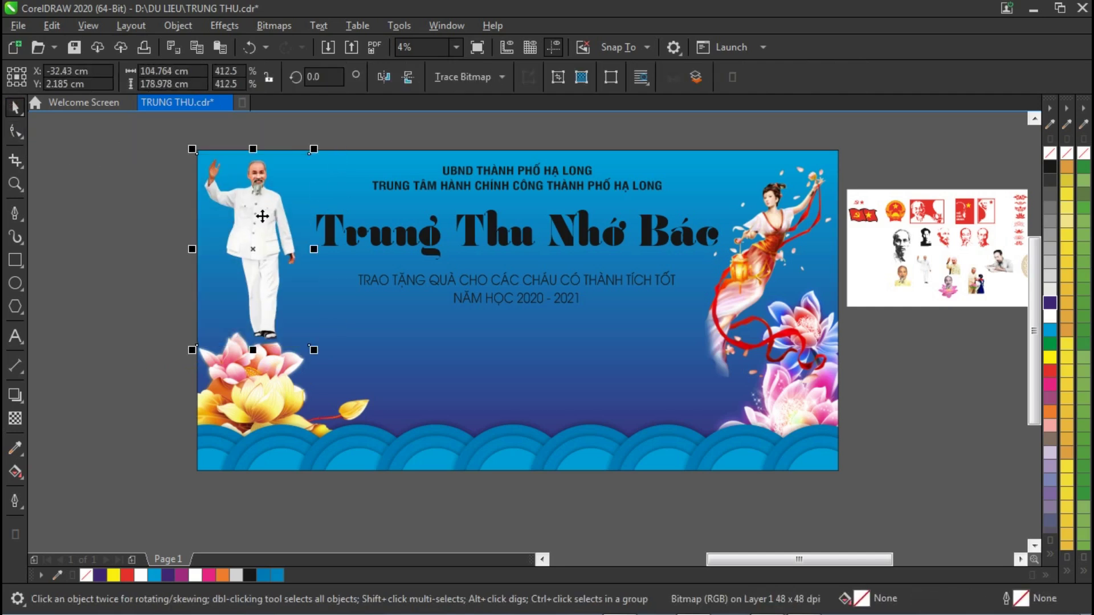
drag(245, 246, 248, 250)
Within the background clip, enlarge the yellow lotus to about 201 × 132 cm and finish editing the clip.
click(264, 392)
double_click(264, 392)
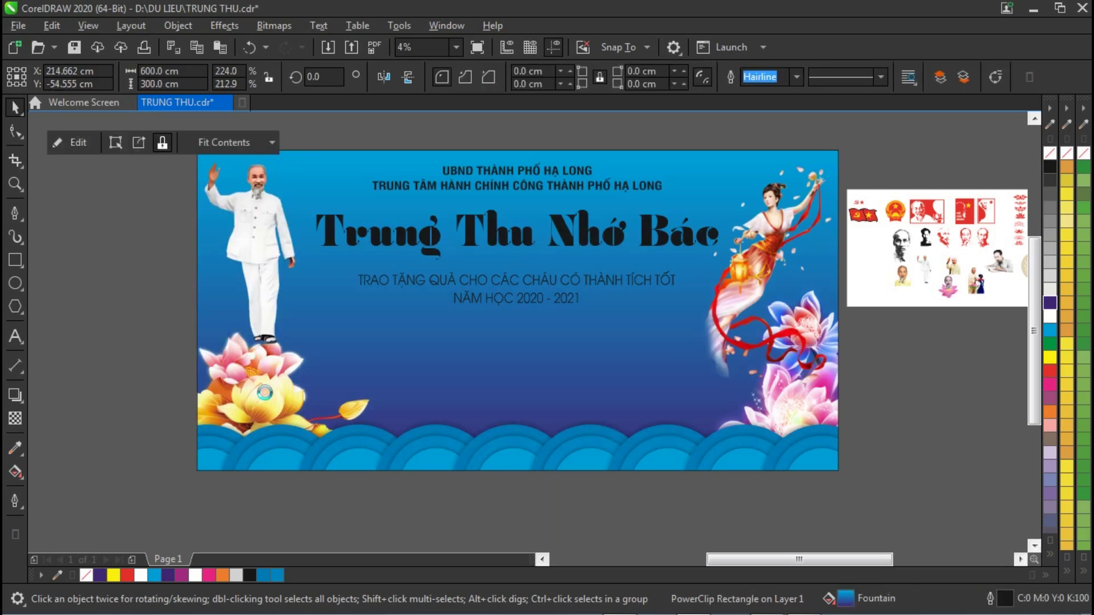
click(264, 387)
drag(377, 309, 402, 291)
click(298, 357)
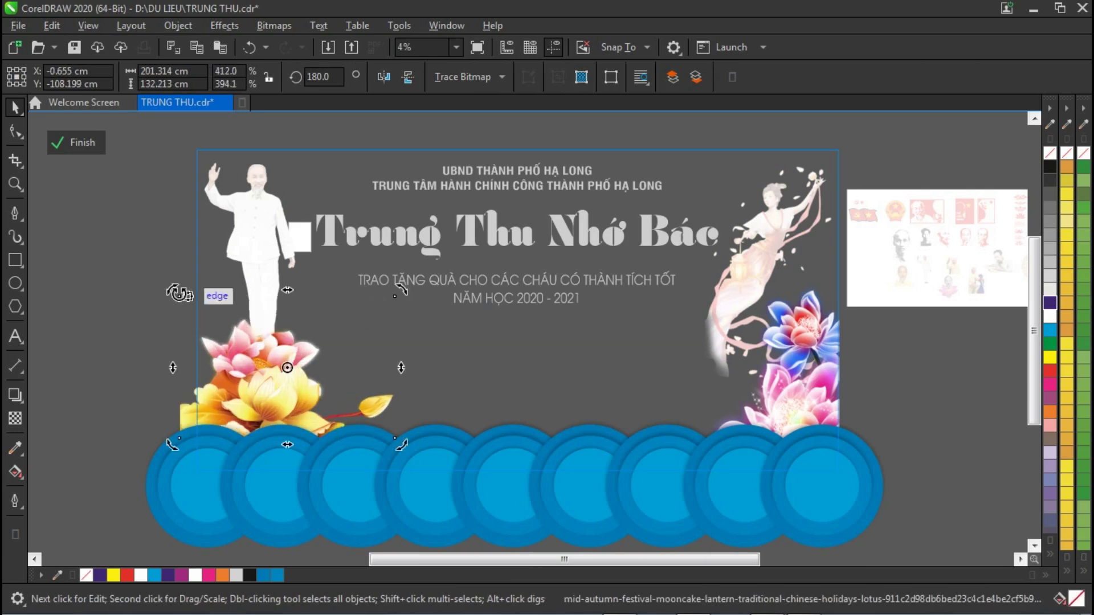
ctrl+click(113, 266)
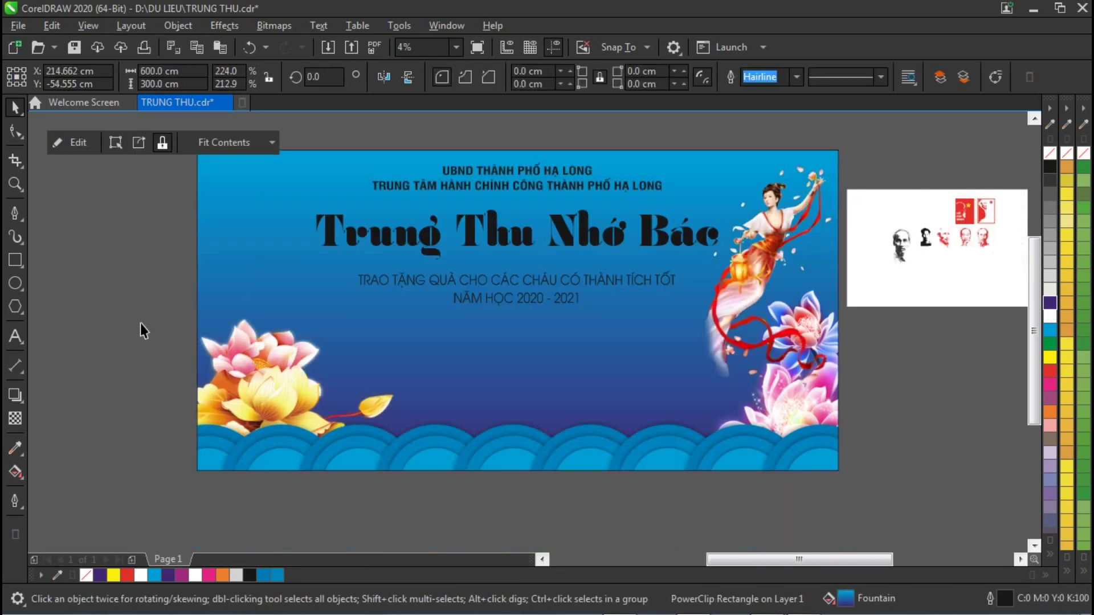
PowerClip the waving figure inside the poster's background rectangle.
click(140, 323)
right_click(257, 262)
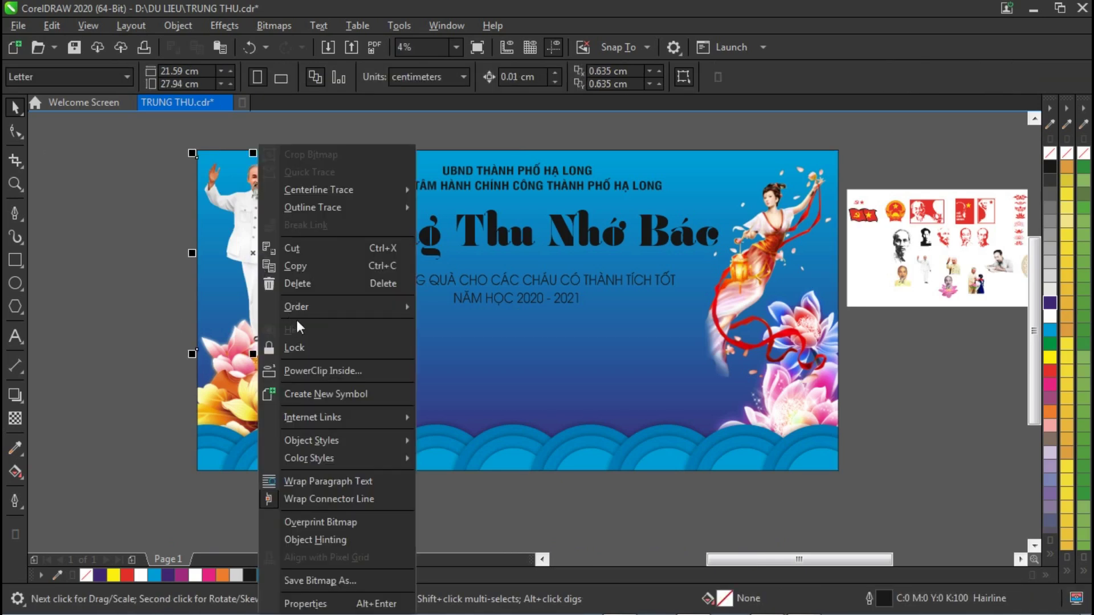
click(338, 370)
click(459, 357)
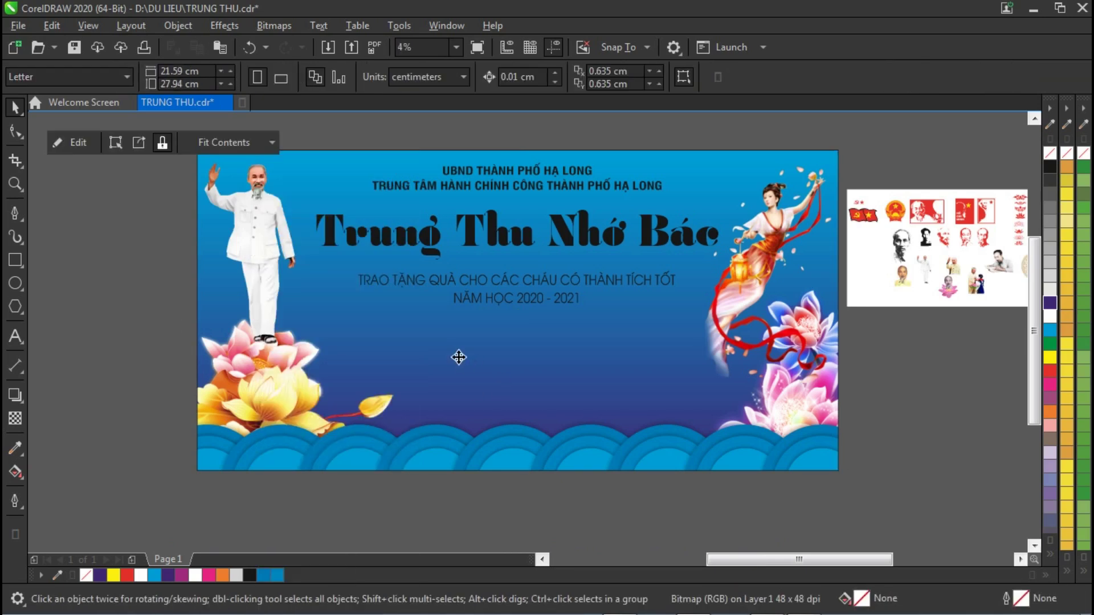
Within the background clip, rotate the waving figure slightly clockwise to 358.376 degrees.
ctrl+click(295, 249)
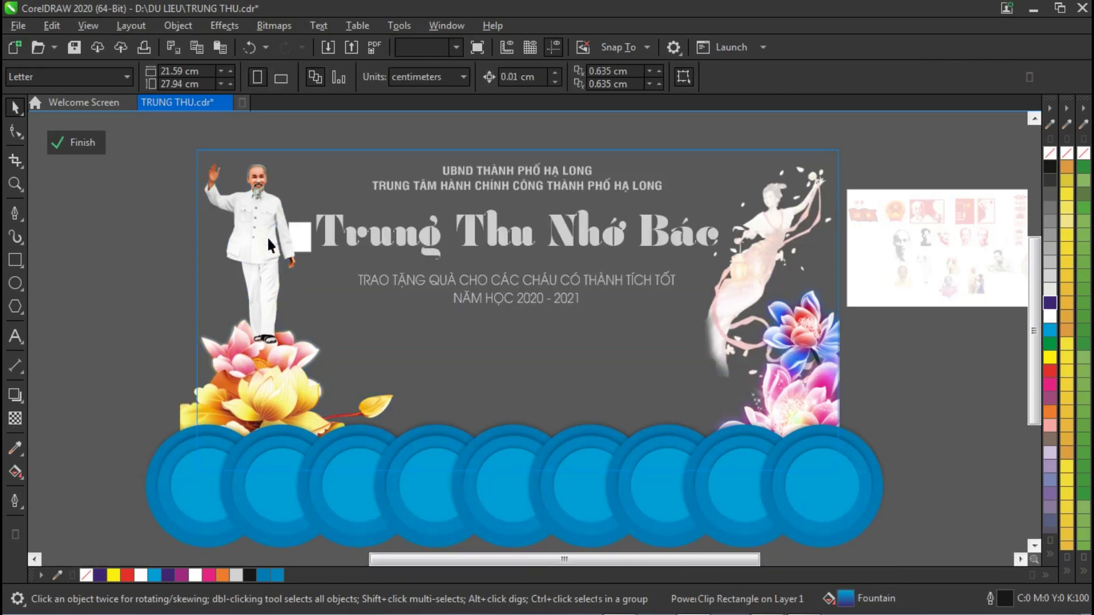
drag(322, 155, 333, 163)
drag(317, 365, 339, 363)
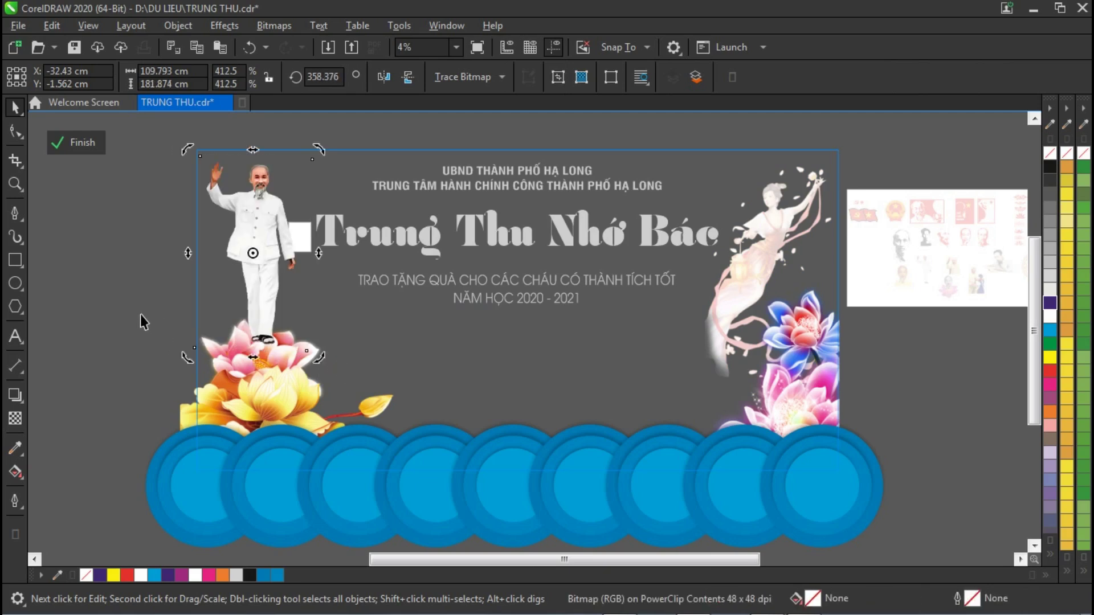
click(290, 320)
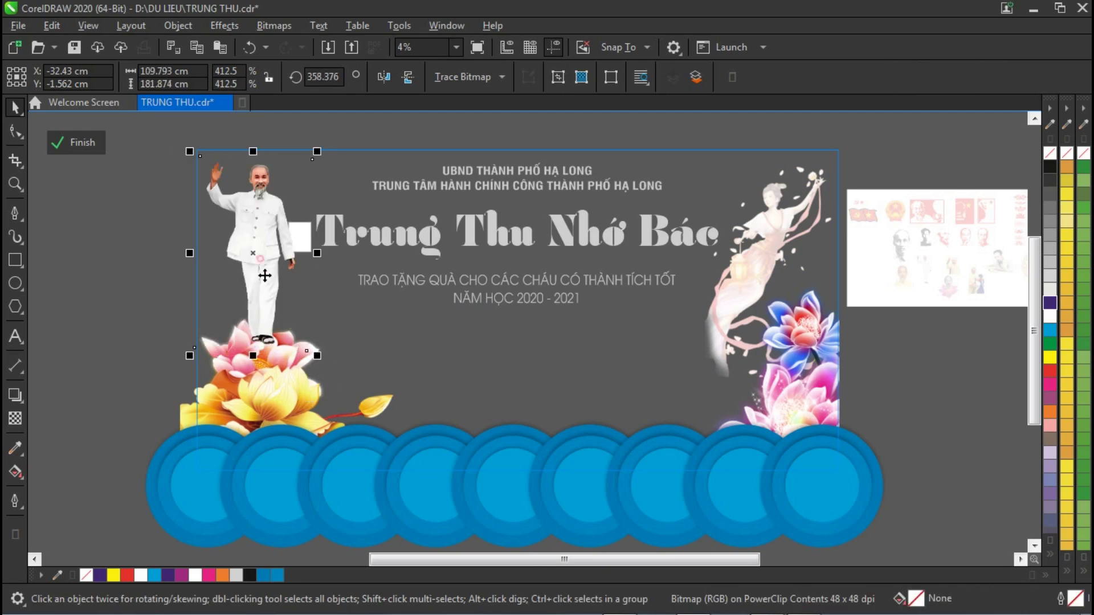
Within the background clip, enlarge the waving figure to about 124 × 206 cm above the yellow lotus and finish editing.
drag(312, 360, 339, 392)
drag(276, 297, 271, 296)
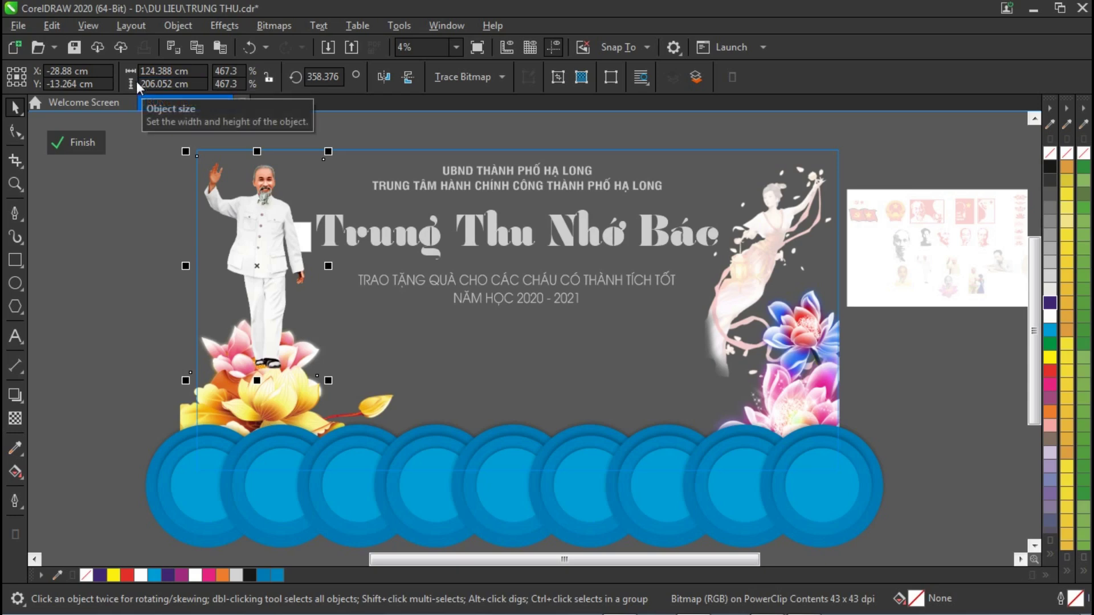
ctrl+click(109, 247)
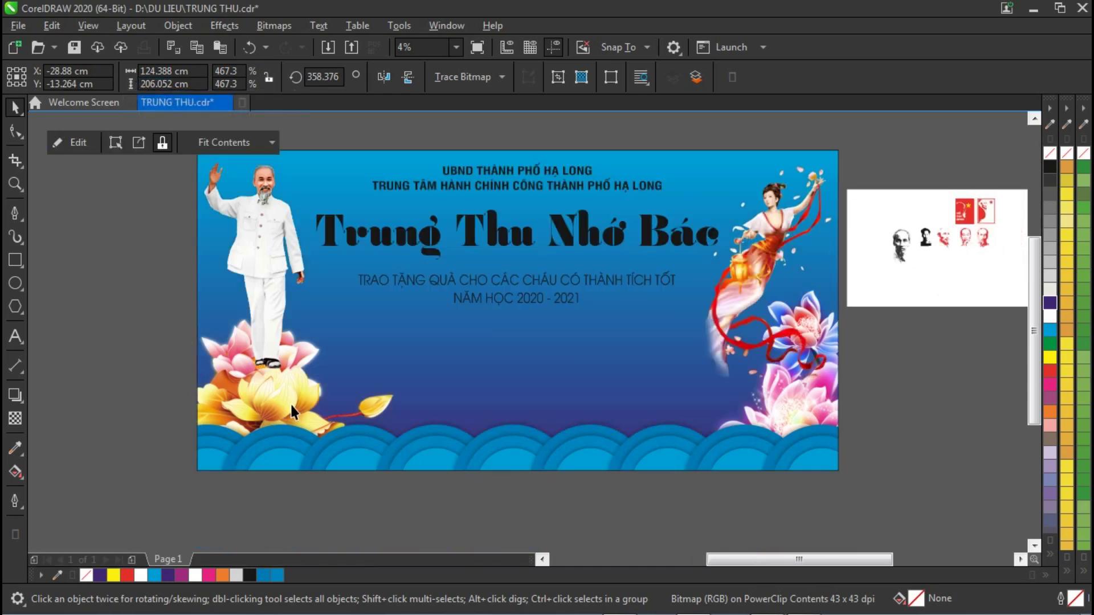
Within the background clip, shrink the yellow lotus to about 163 × 107 cm, center it under the waving figure, and finish editing.
click(292, 411)
double_click(293, 409)
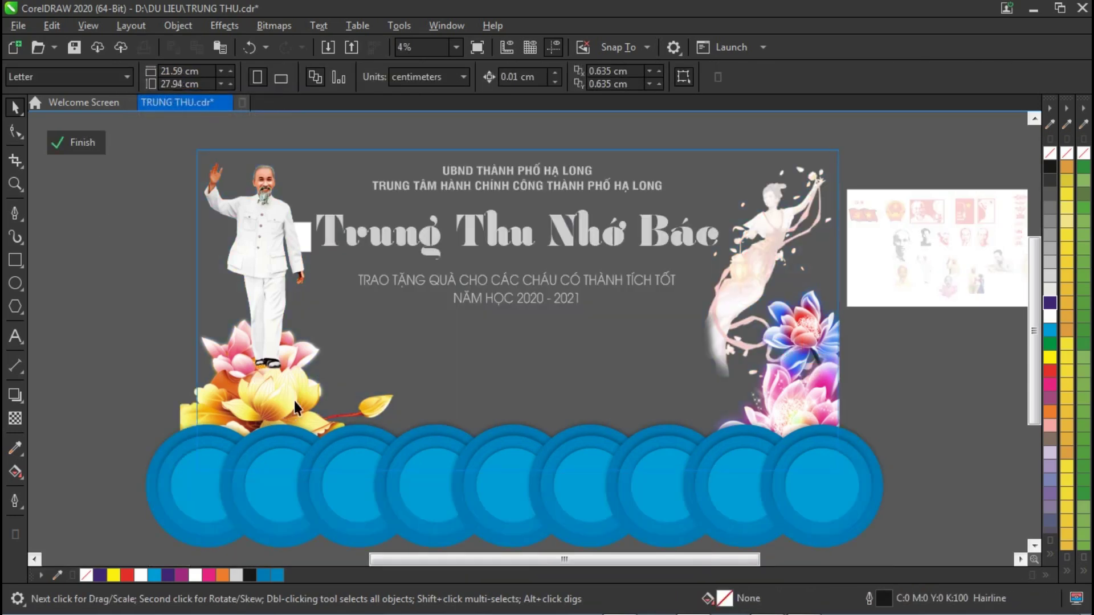
click(294, 408)
drag(397, 293, 358, 319)
drag(261, 395, 276, 393)
ctrl+click(91, 340)
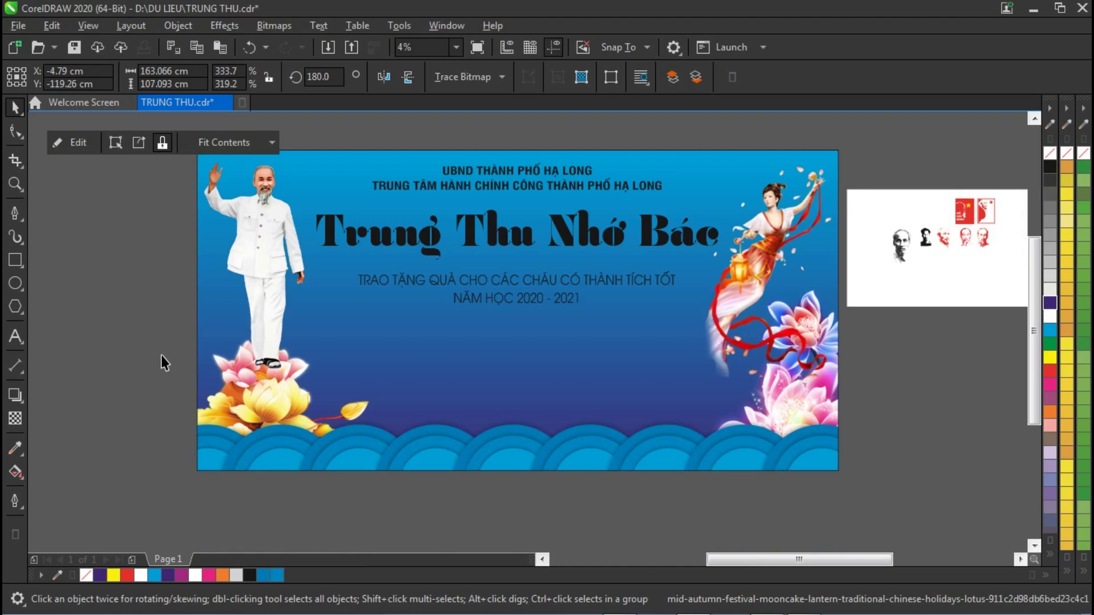
click(146, 291)
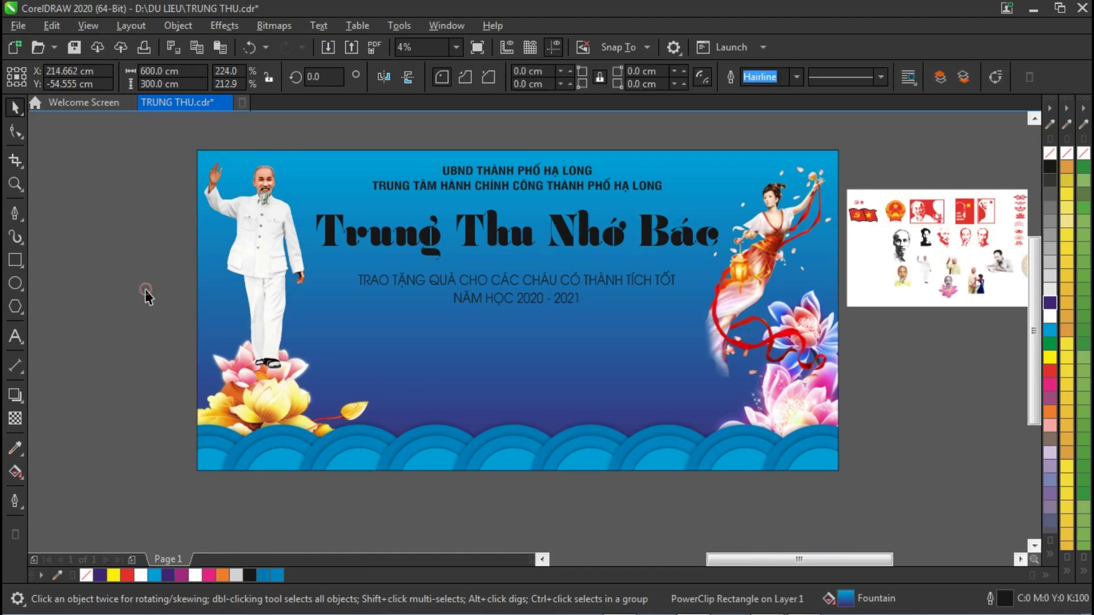
Delete the white sheet of emblem and portrait clip art beside the poster.
key(F2)
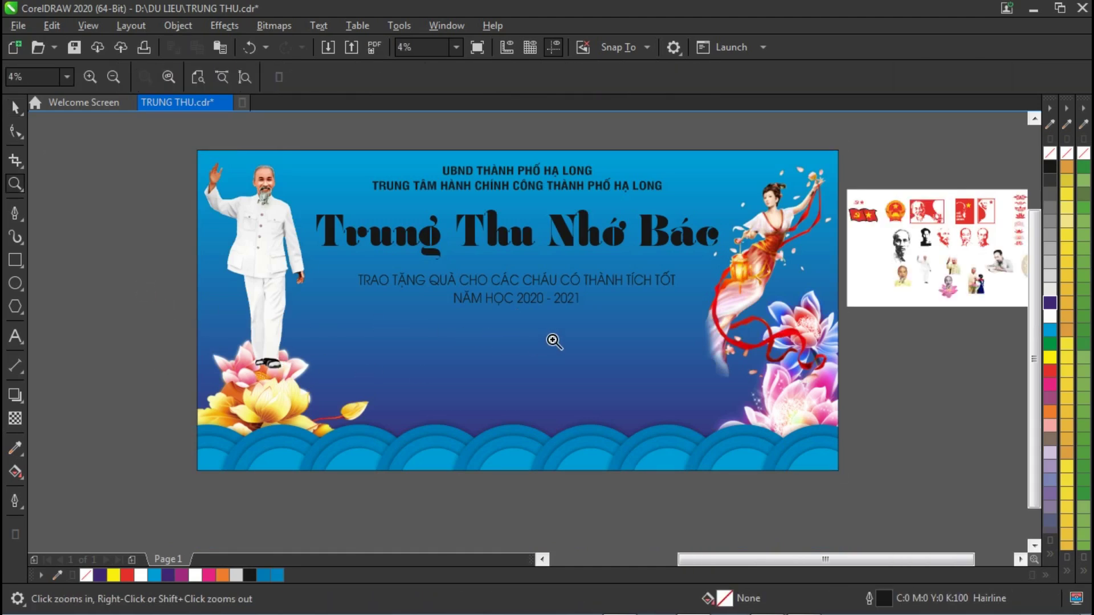
key(F4)
right_click(530, 325)
drag(354, 237, 698, 354)
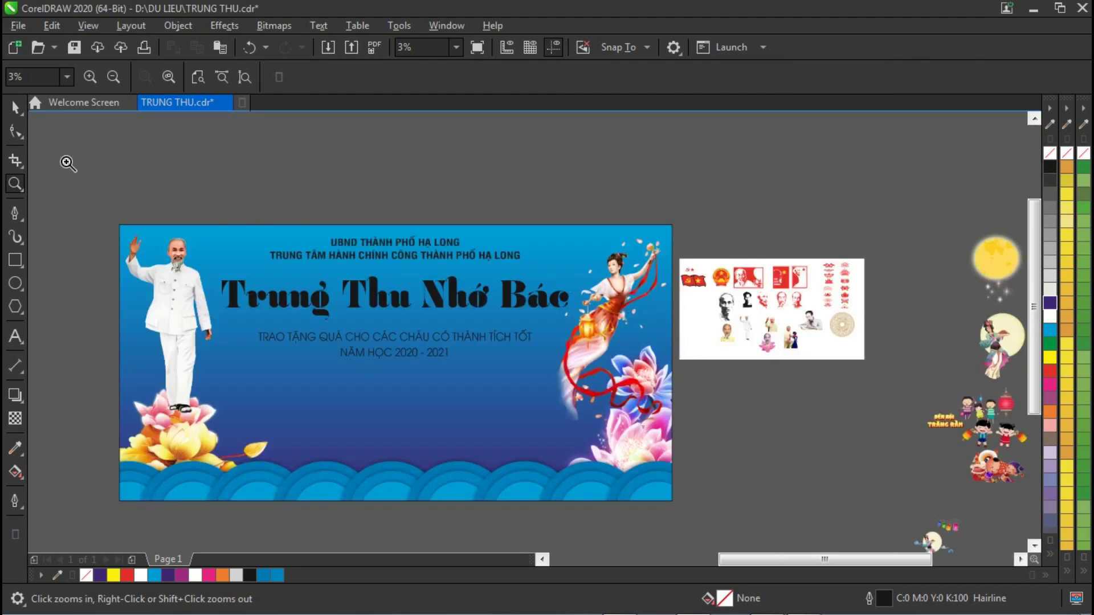
click(15, 107)
drag(904, 235, 673, 369)
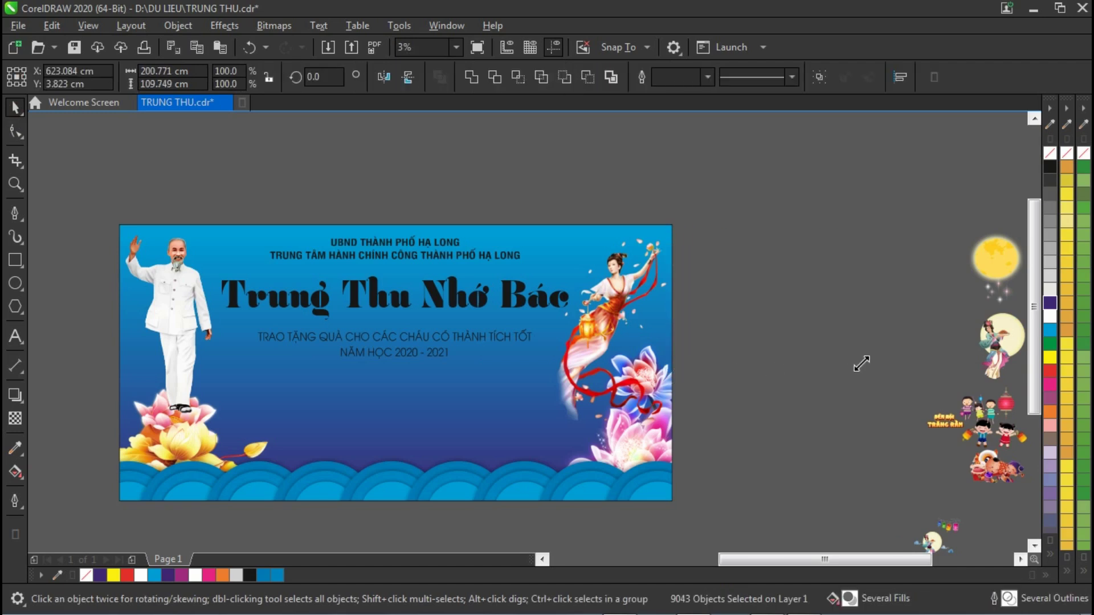
click(849, 379)
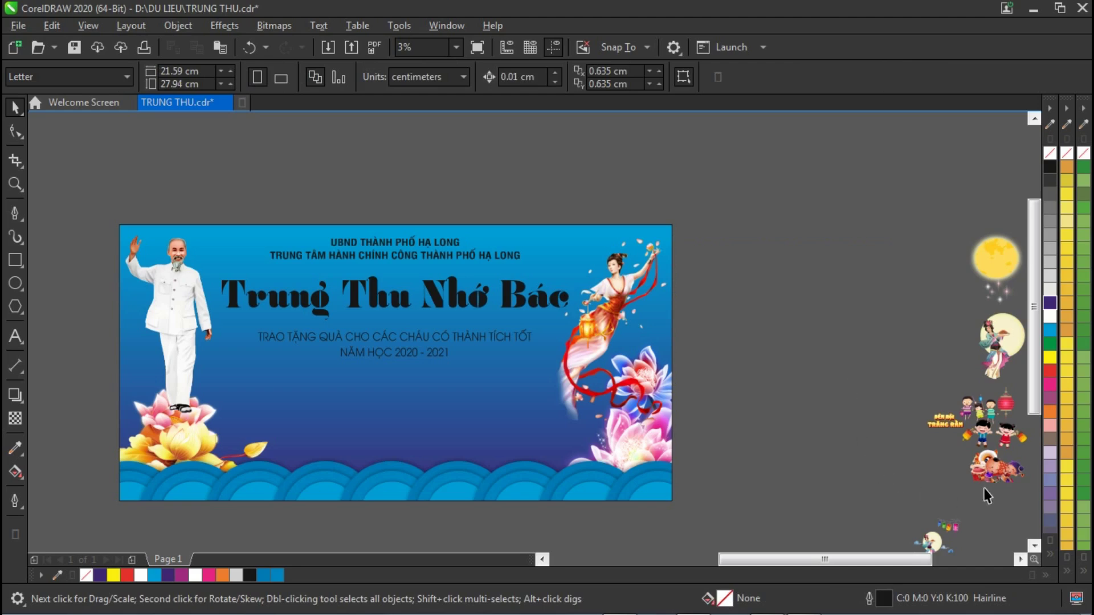
Place a copy of the lantern-carrying children beside the yellow lotus on the poster, about 191 × 64 cm in size.
key(z)
right_click(689, 345)
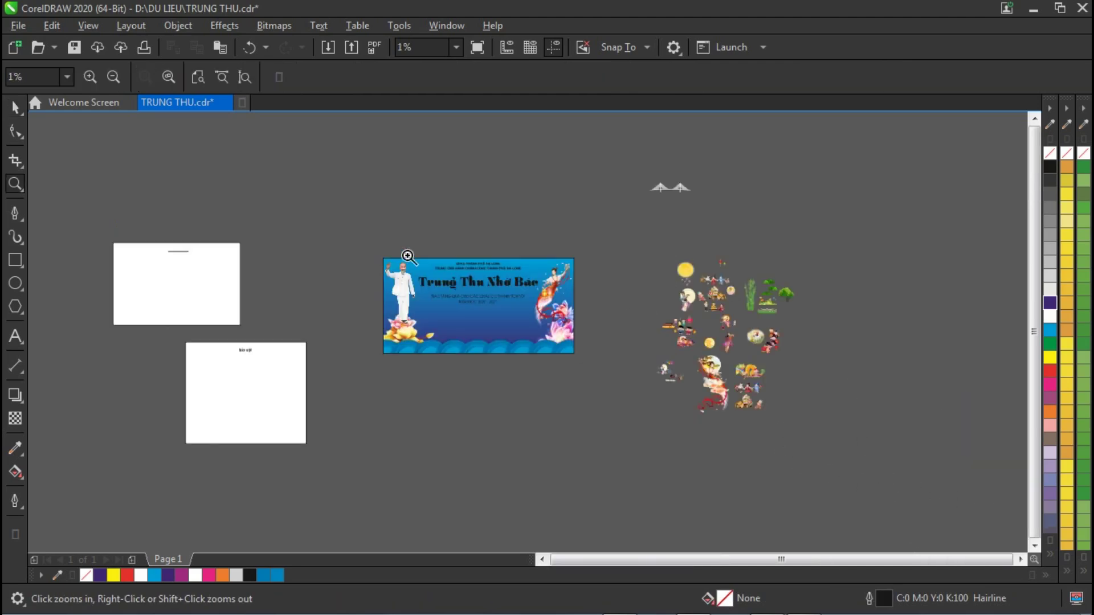
drag(721, 362, 789, 421)
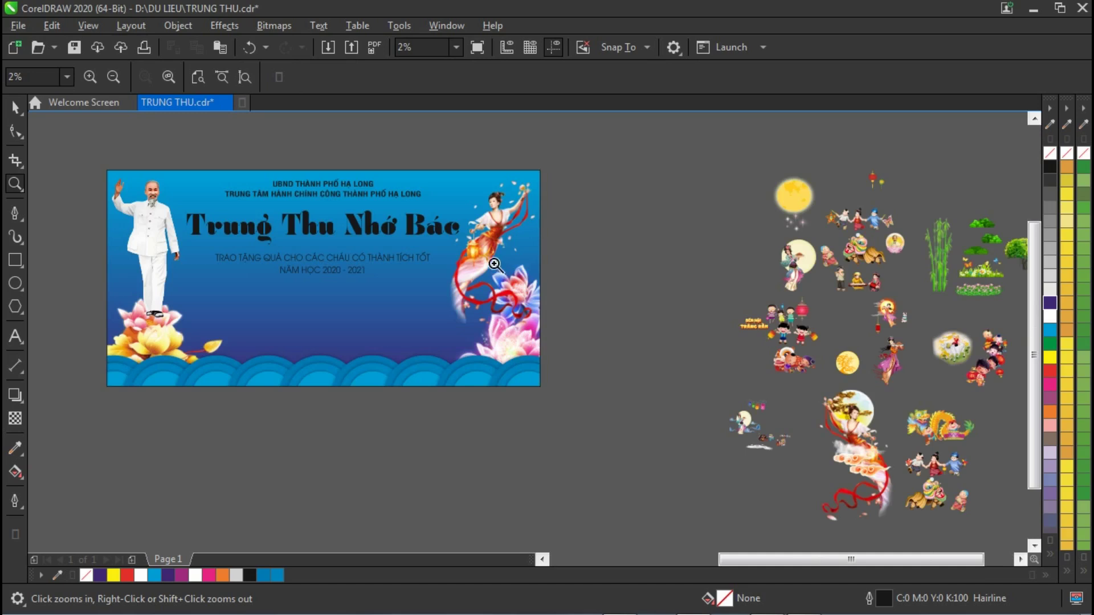
click(16, 107)
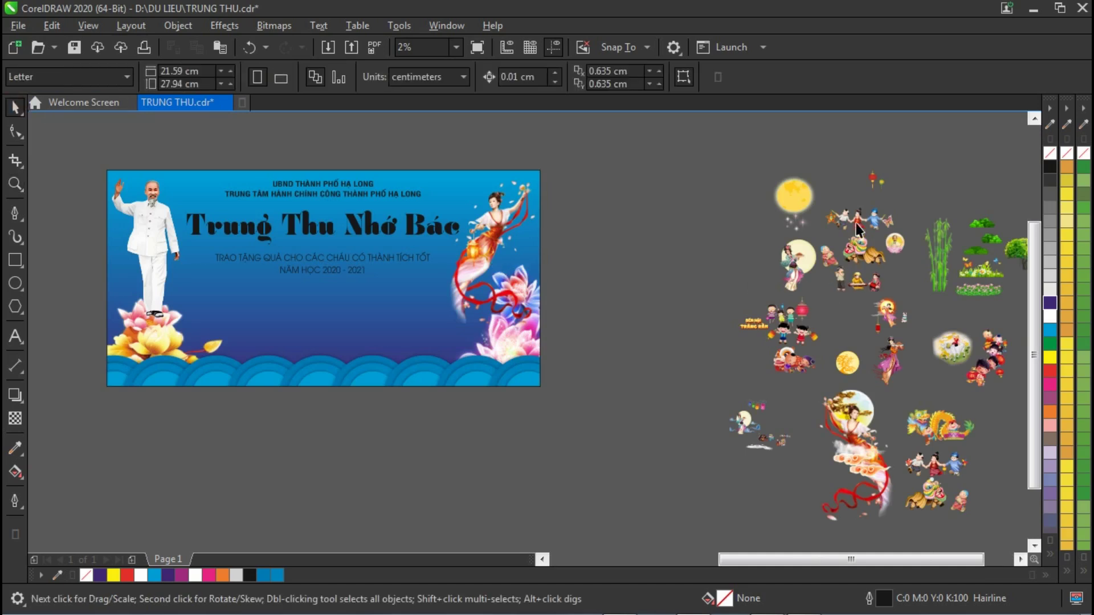
drag(856, 228, 342, 269)
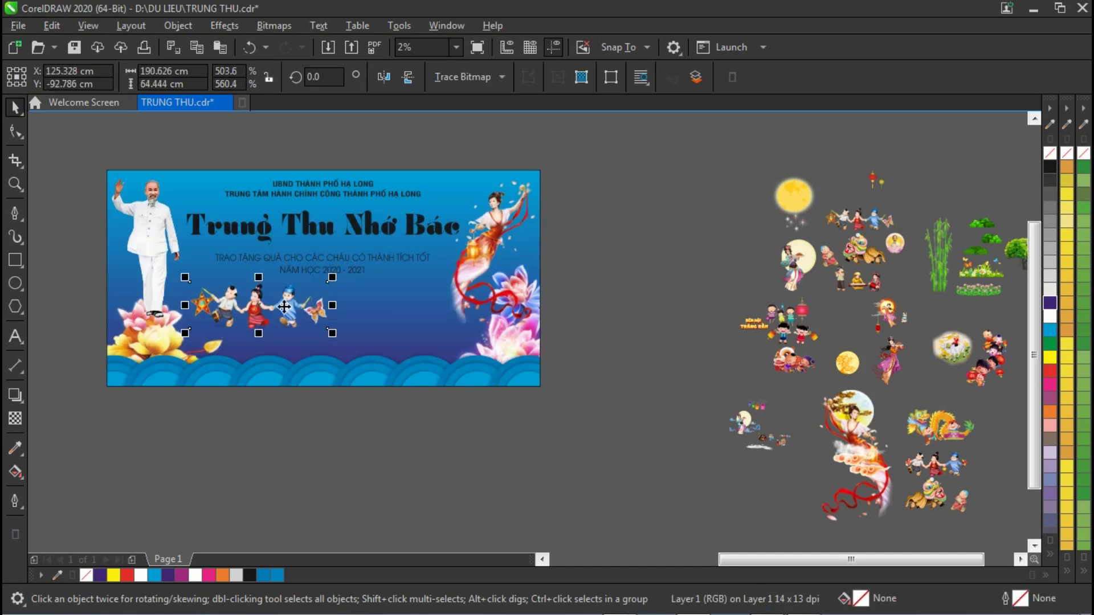
drag(279, 307, 275, 312)
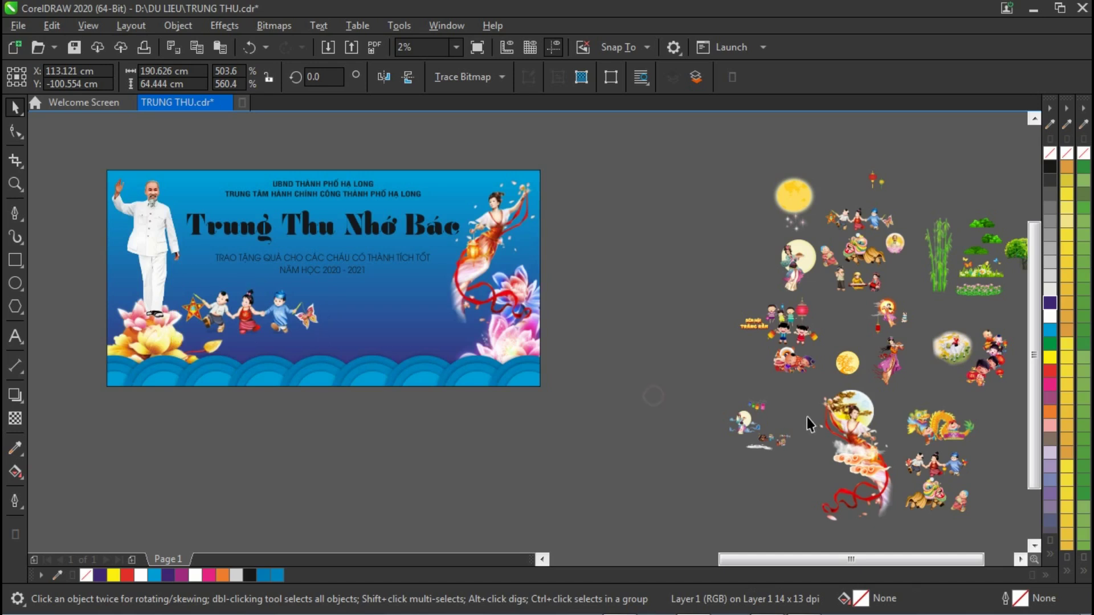
key(Escape)
Copy the children's dragon-dance artwork onto the poster, enlarge it to about 190 × 102 cm, and place it right of the lantern children.
key(ctrl+v)
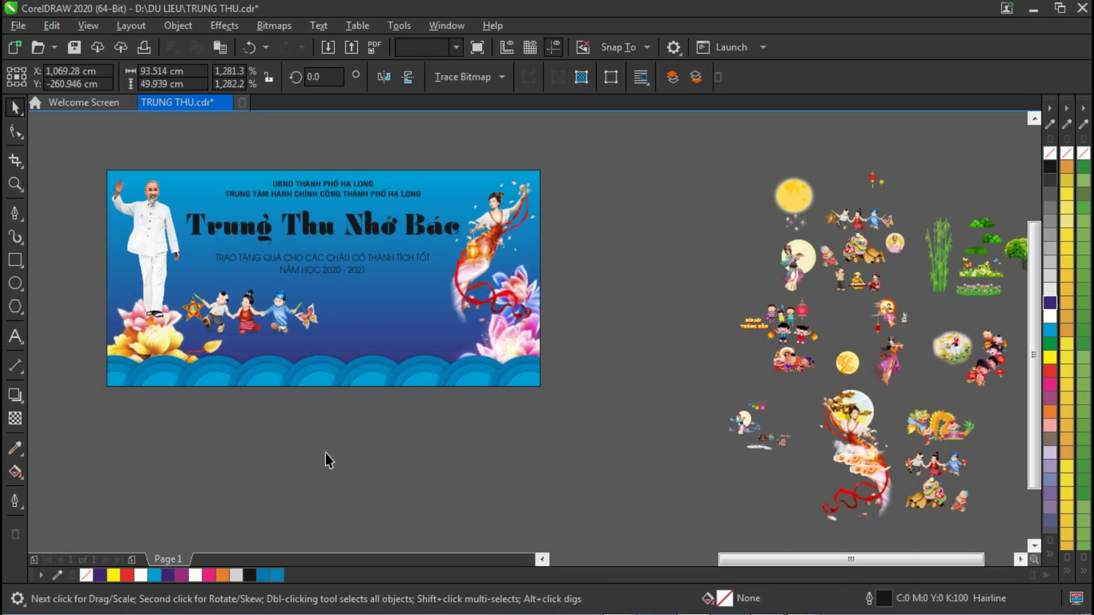
drag(372, 429, 368, 426)
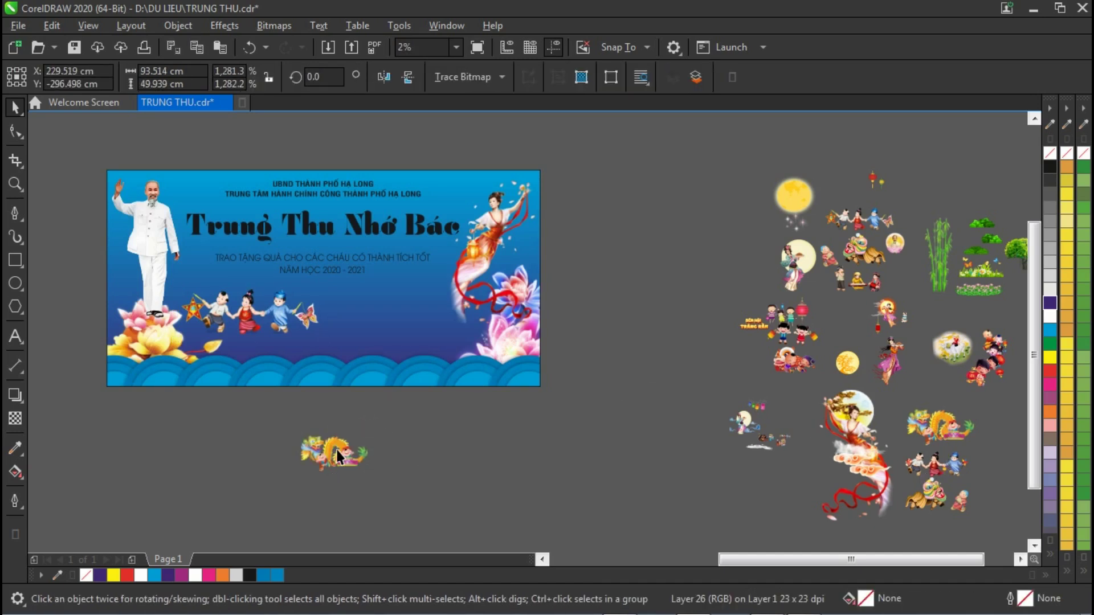
click(373, 439)
drag(372, 430, 422, 333)
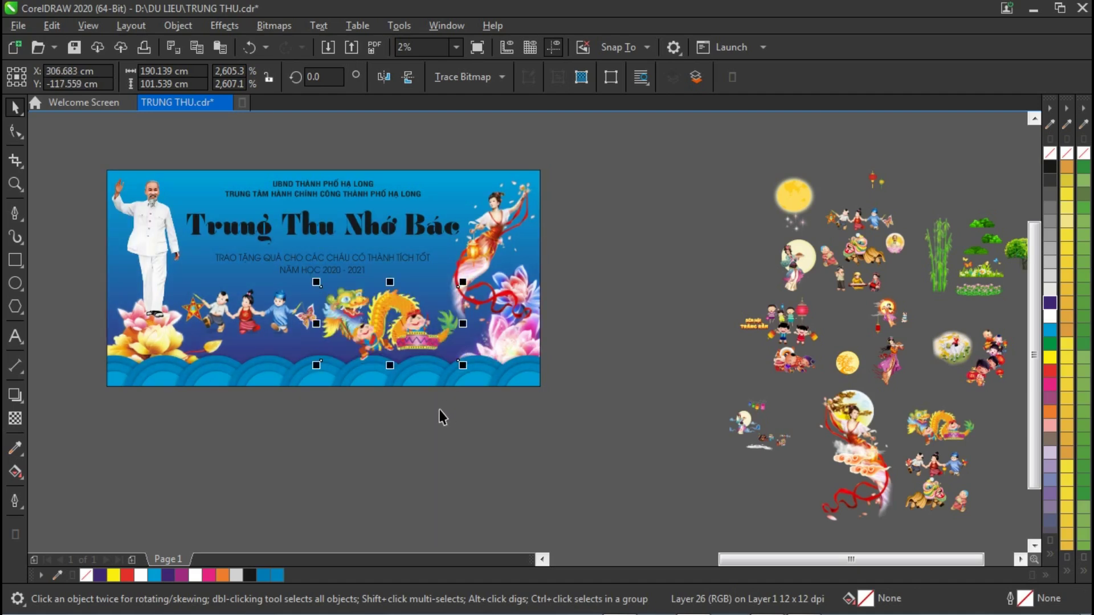
Within the background clip, shrink the circle border slightly, enlarge the yellow lotus to about 178 × 117 cm, and finish editing.
double_click(439, 371)
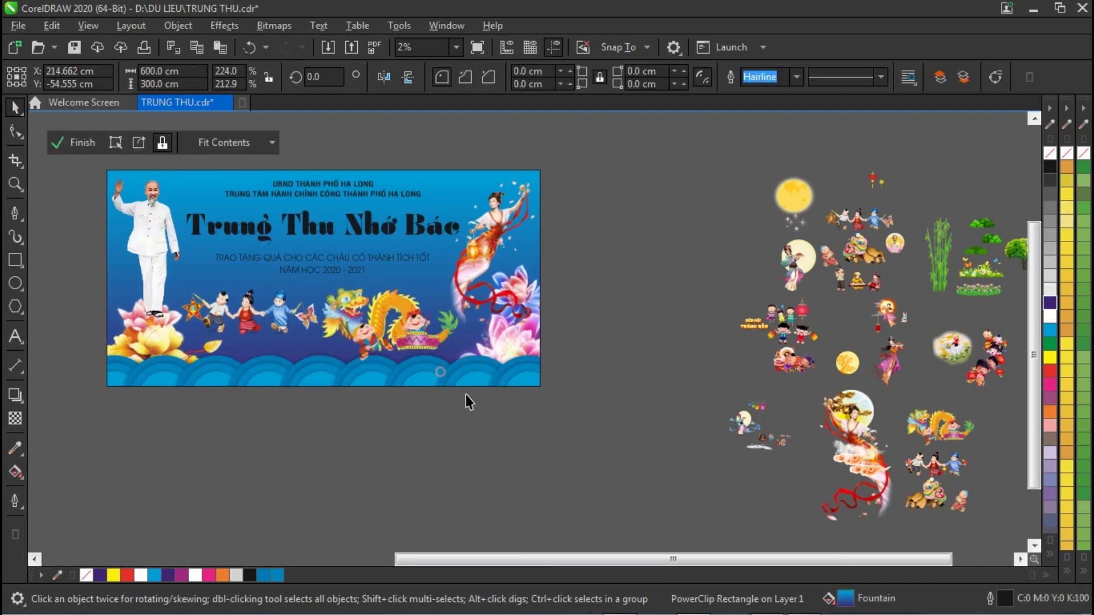
click(102, 357)
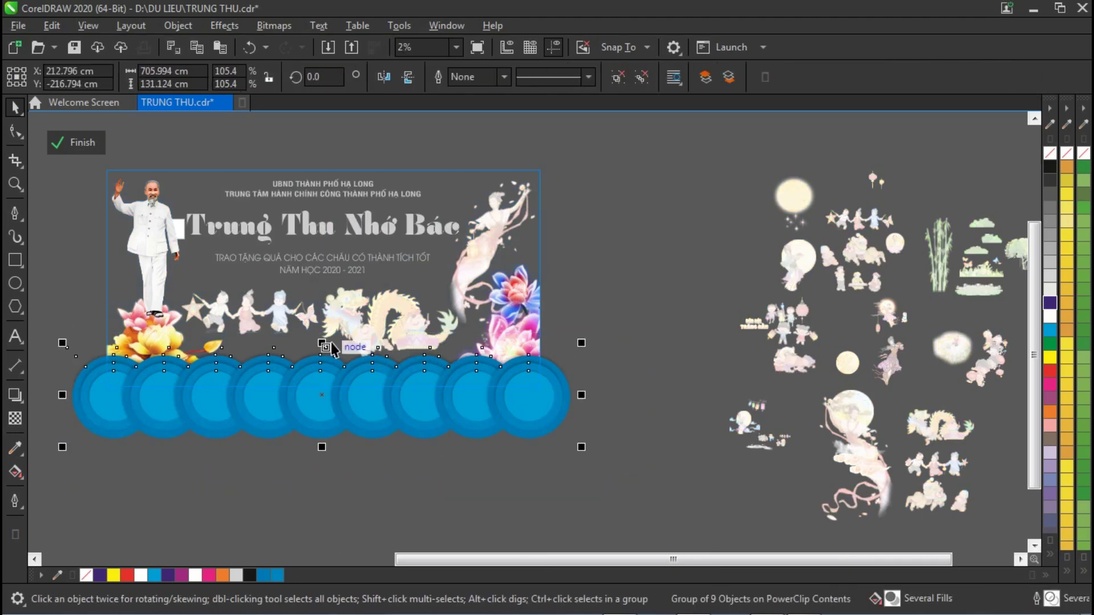
drag(323, 343, 342, 355)
mouse_move(366, 427)
mouse_down()
mouse_move(394, 451)
mouse_move(379, 422)
mouse_move(410, 424)
mouse_move(411, 452)
mouse_up()
click(211, 380)
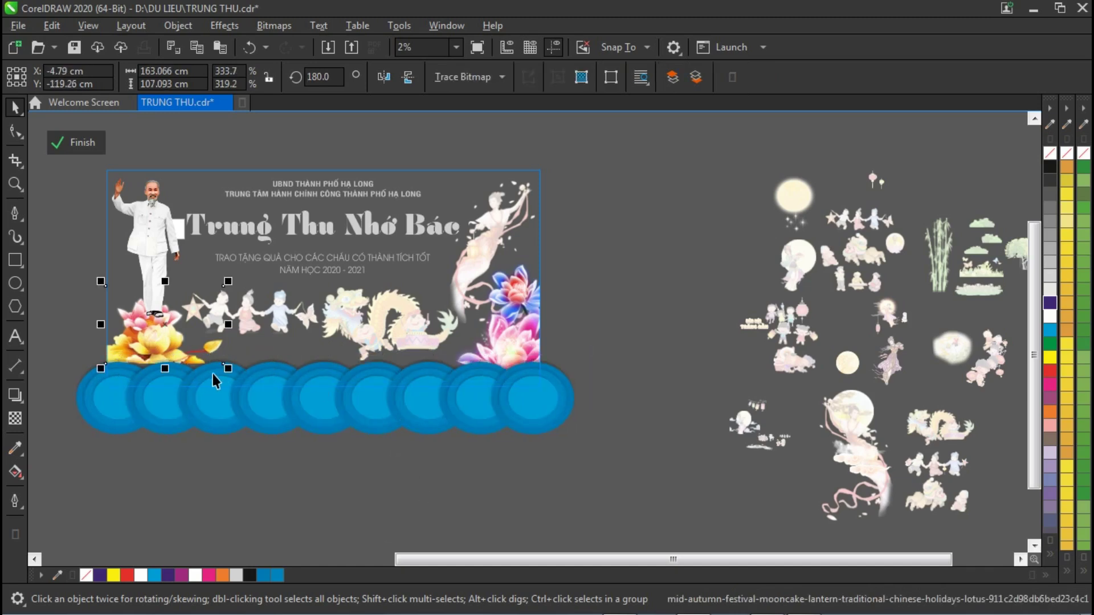
drag(233, 373, 244, 380)
ctrl+click(291, 446)
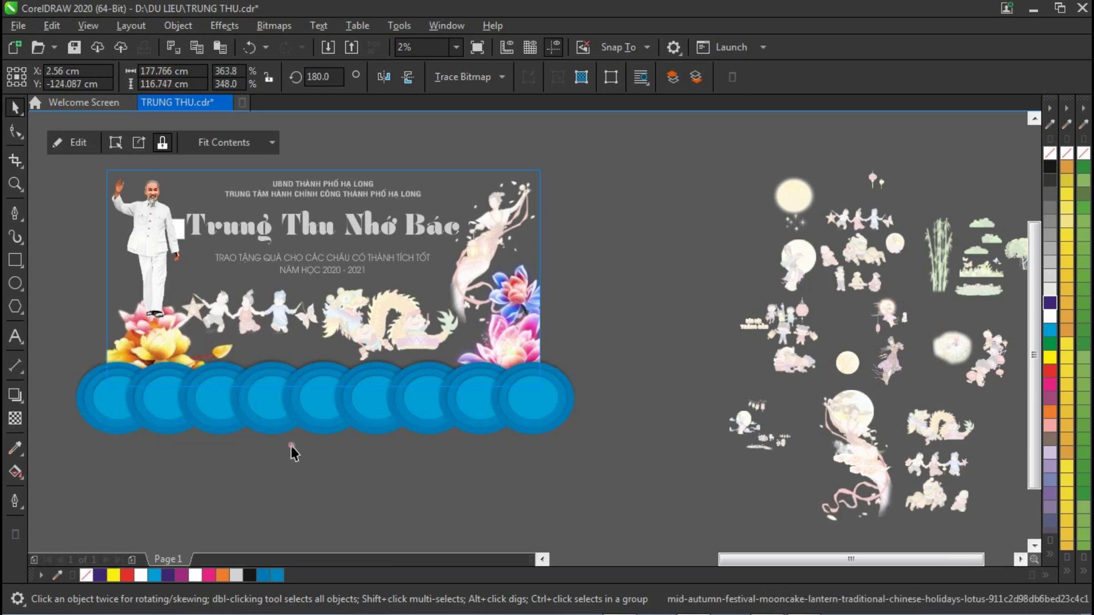
click(632, 325)
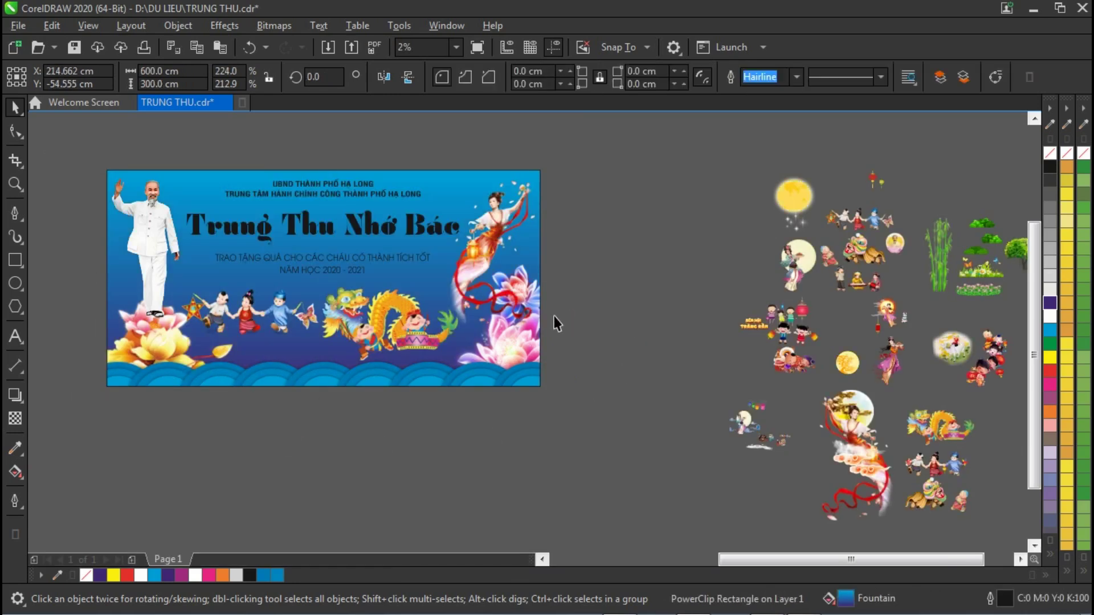
click(555, 323)
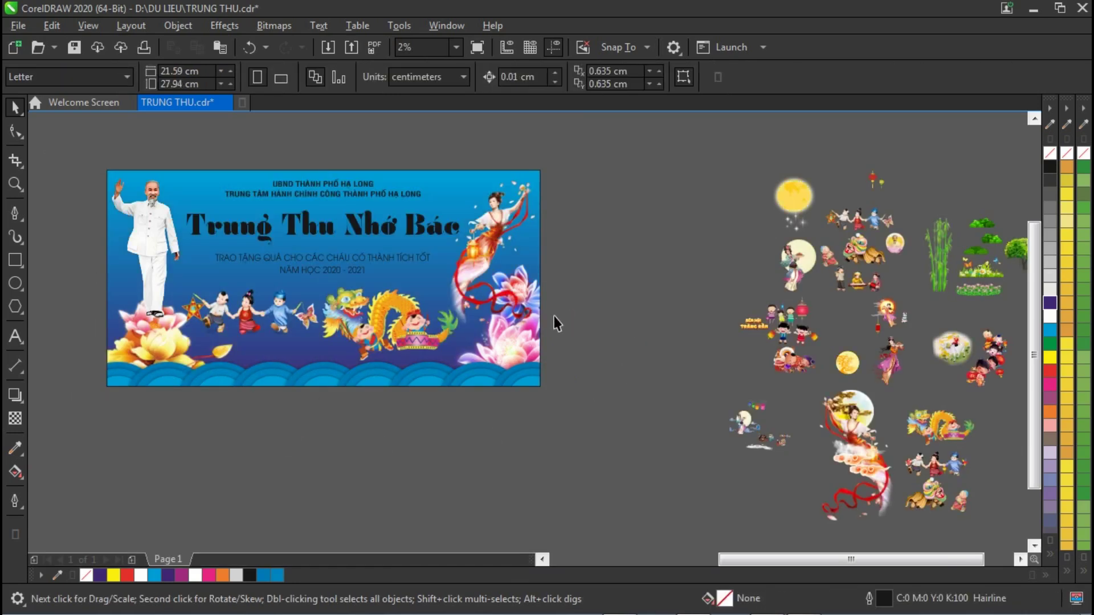
Move the three child musicians from the artwork collection to just below the poster, enlarged to about 110 × 61 cm.
click(840, 290)
drag(830, 297, 289, 424)
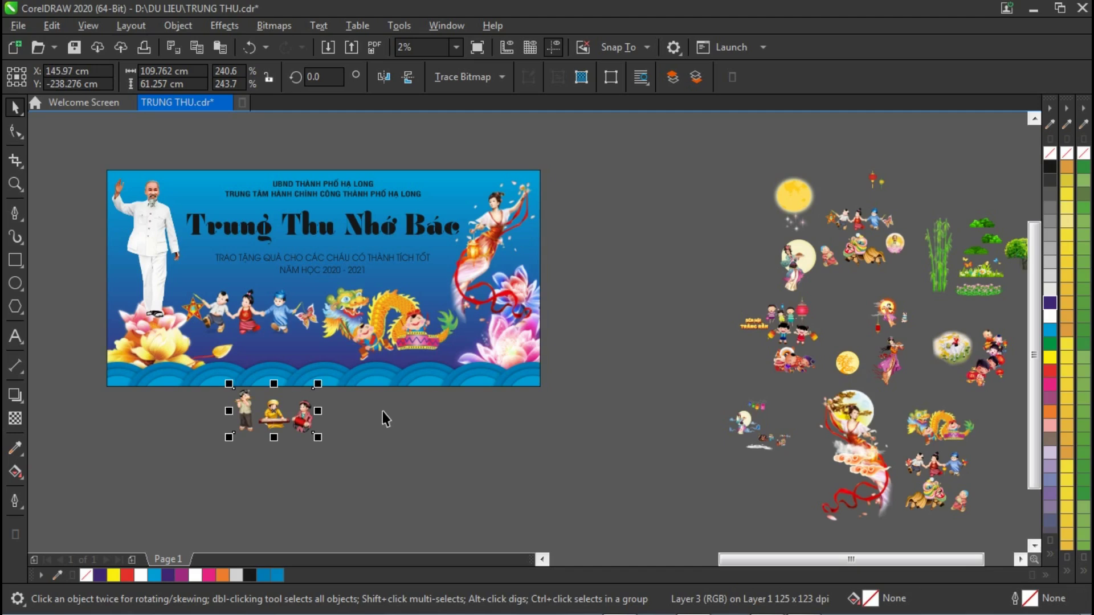
key(z)
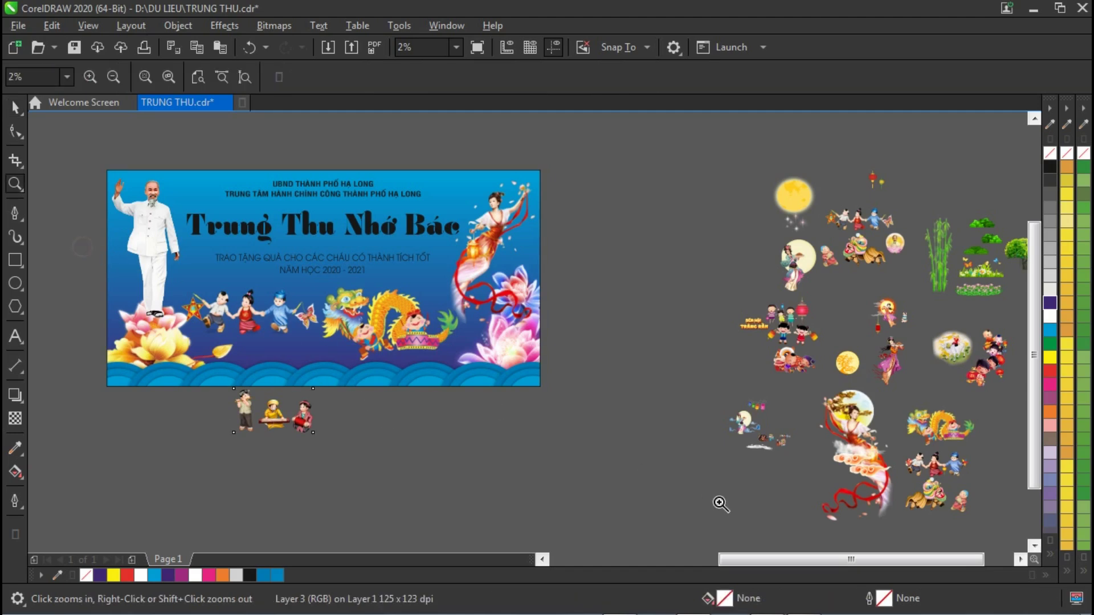
click(607, 468)
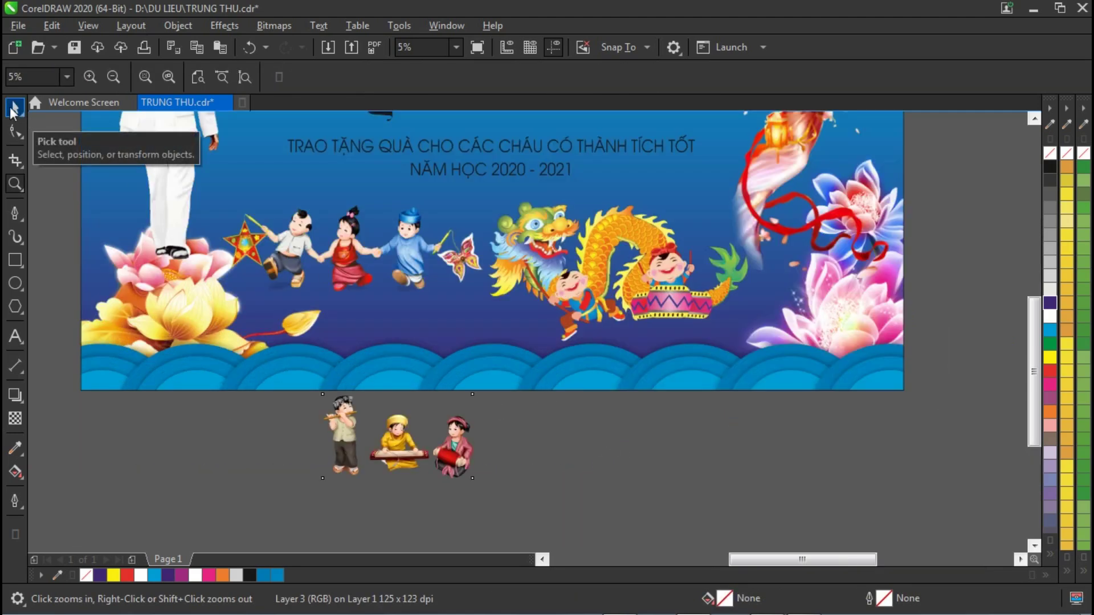
Move the dragon dance left toward the poster's center and resize it to about 181 × 104 cm.
click(15, 106)
drag(588, 293, 468, 301)
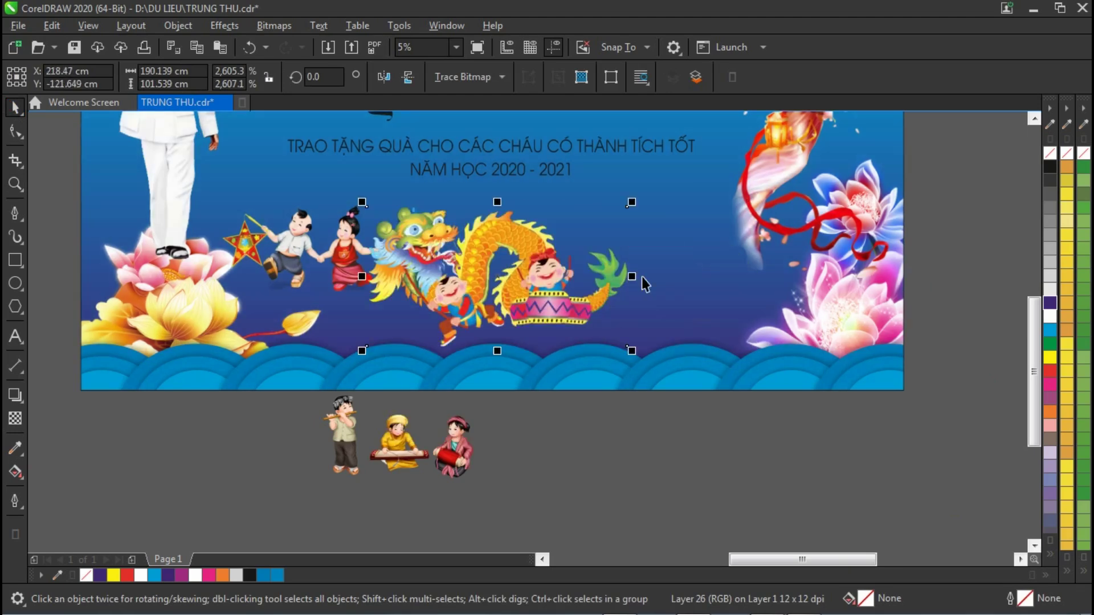
drag(631, 202, 618, 209)
drag(506, 299, 512, 310)
drag(490, 216, 490, 207)
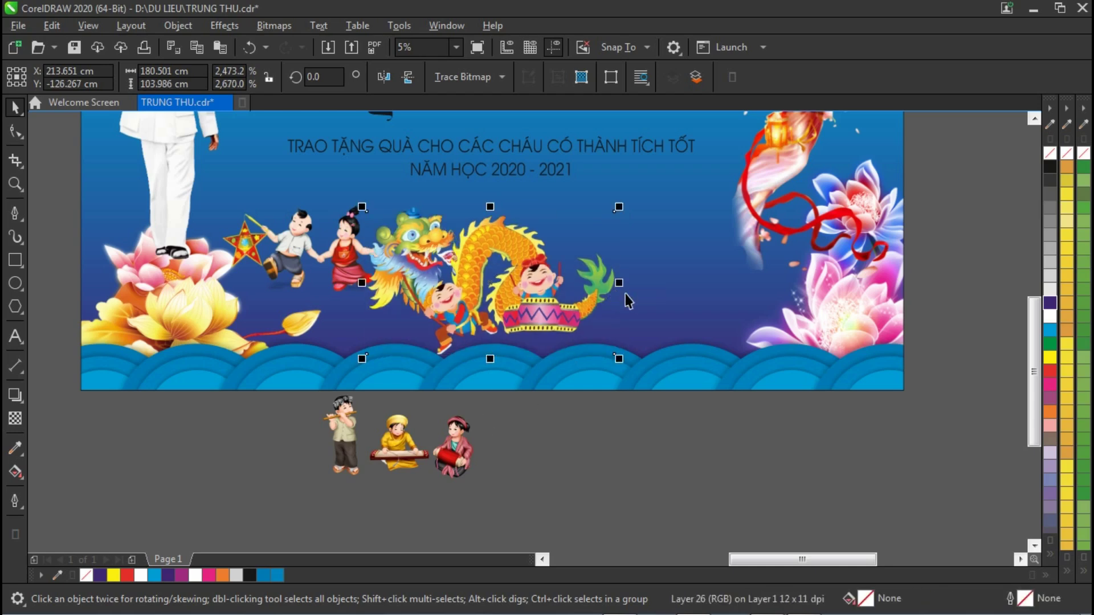
Place the child musicians left of the dragon, and shrink the lantern-carrying children and move them to the dragon's right.
drag(447, 470, 764, 303)
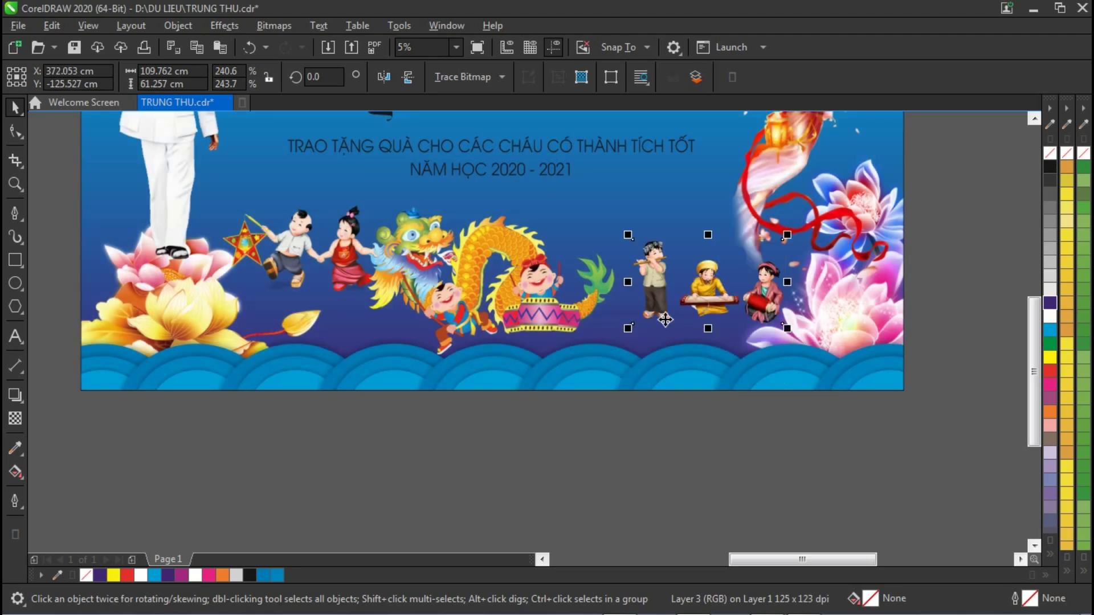
drag(343, 262, 608, 409)
drag(773, 445, 740, 462)
drag(623, 403, 659, 254)
drag(712, 310, 377, 295)
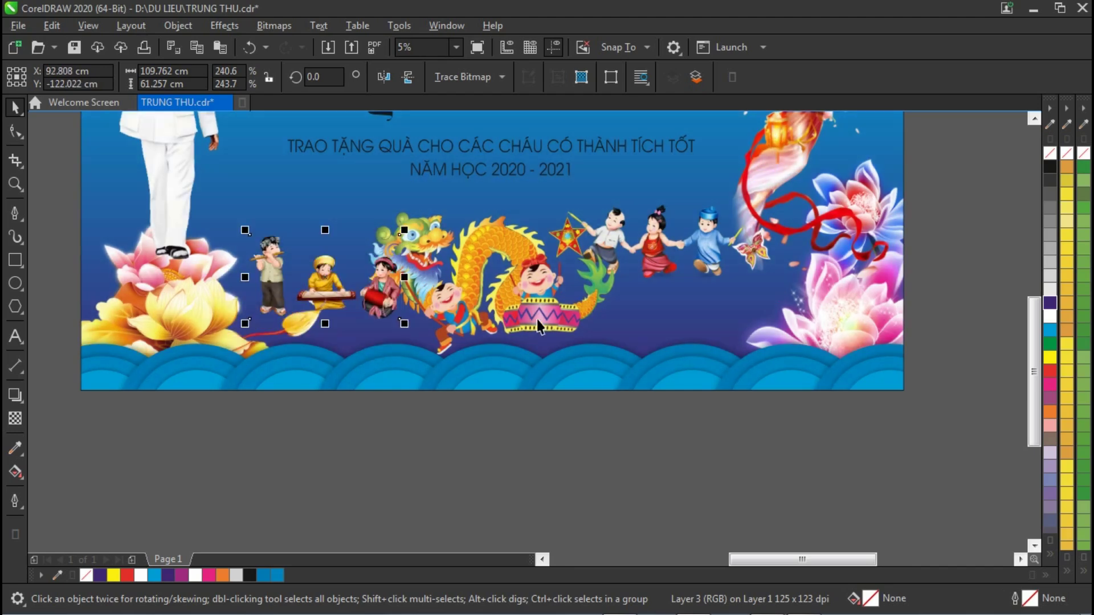
Shrink the dragon dance to about 168 × 97 cm, shift it slightly right, and move the lantern children further right and down.
click(533, 311)
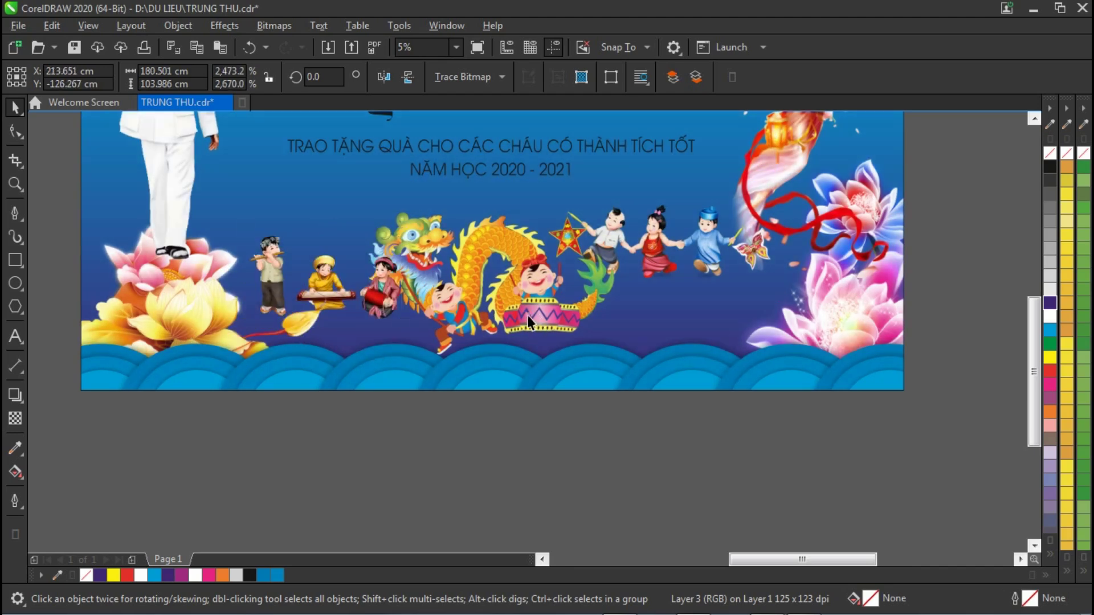
drag(366, 209, 375, 213)
drag(531, 292, 539, 296)
drag(657, 273, 693, 296)
Reduce the flying fairy to about 110 × 188 cm, and nudge the musicians up and left and the dragon slightly up.
click(762, 188)
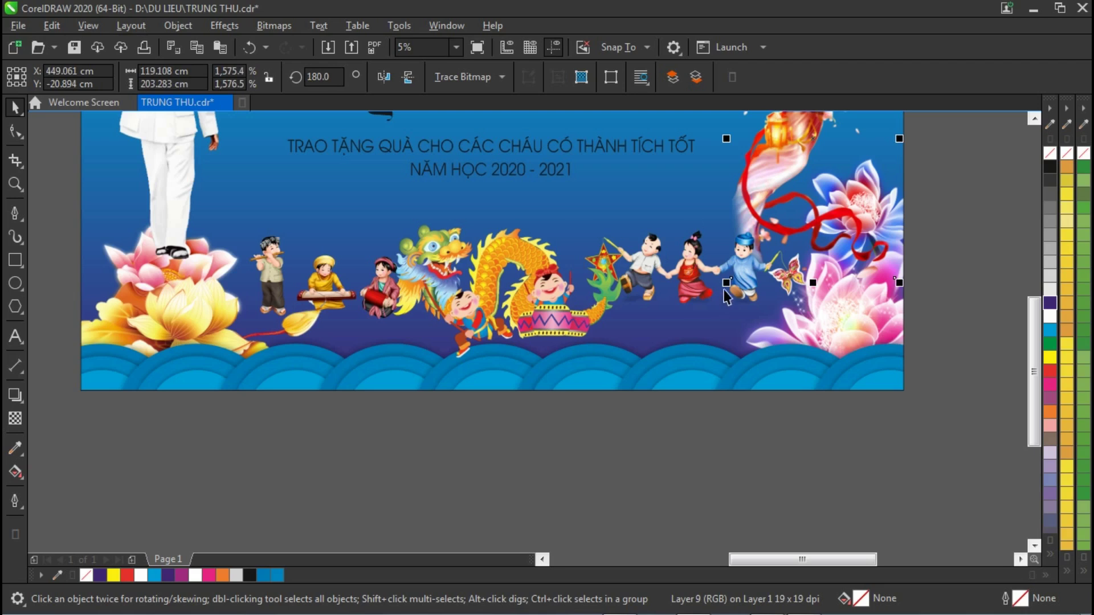
drag(726, 283, 739, 261)
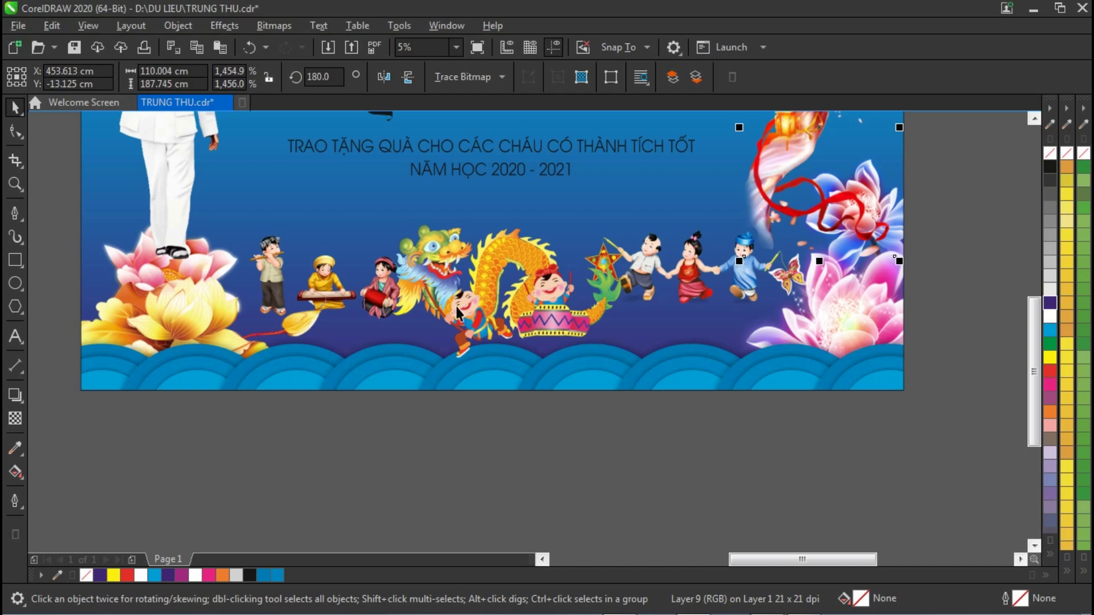
drag(365, 298, 352, 286)
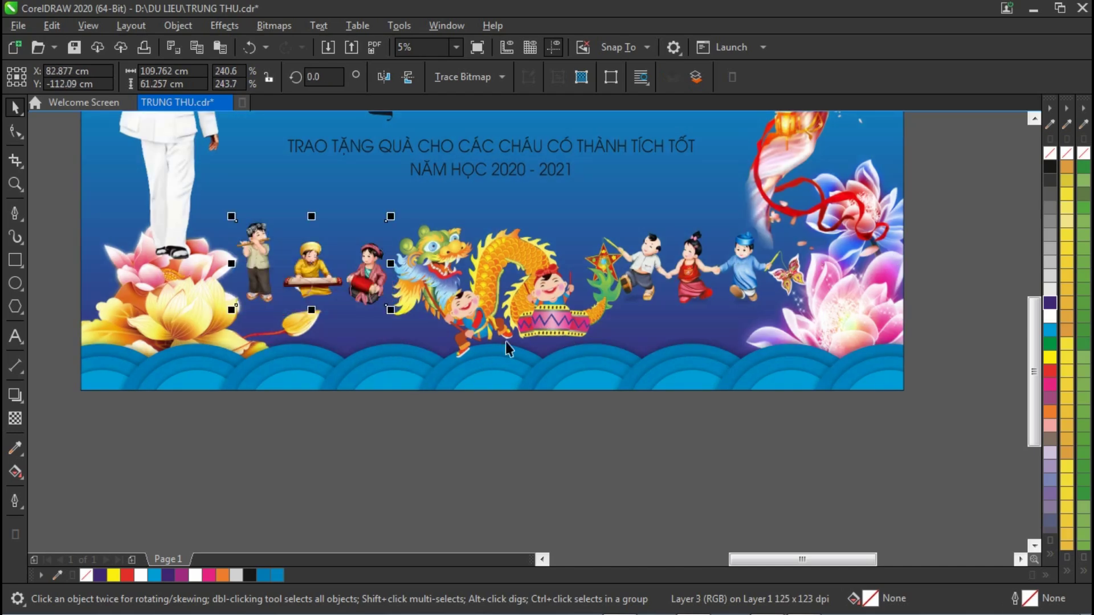
drag(529, 306, 528, 298)
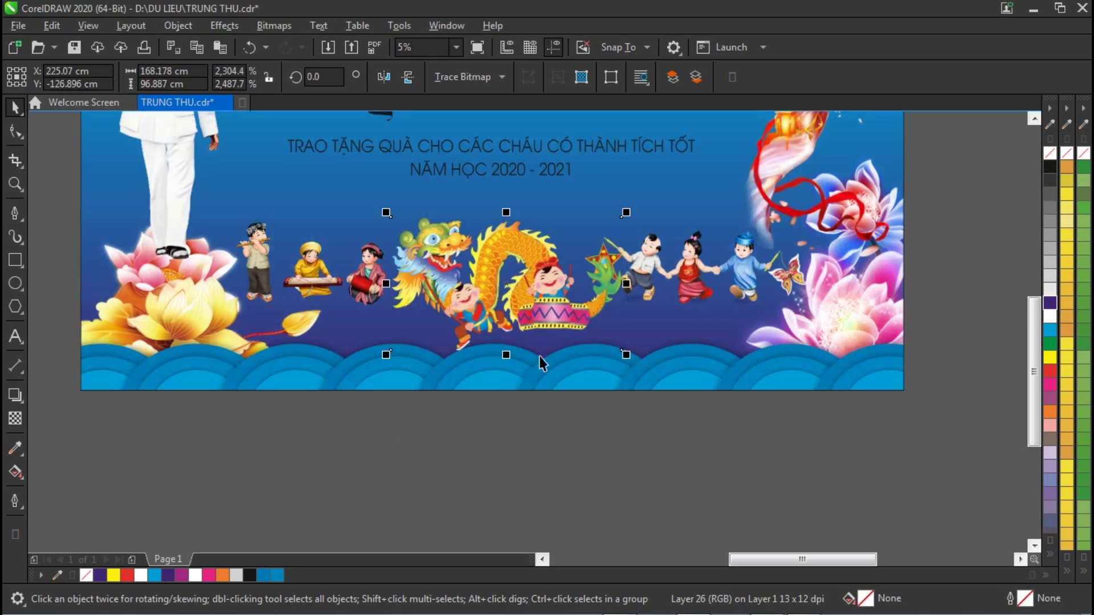
Move the lantern-carrying children up and left beside the dragon's tail, shrink them slightly, and shift them a little right.
click(559, 428)
key(Escape)
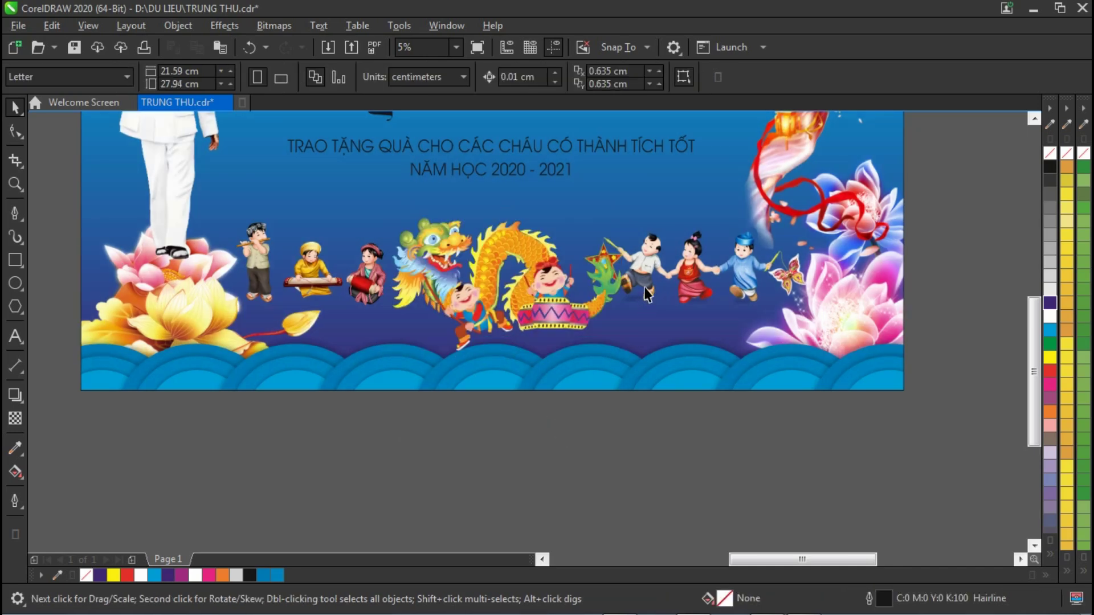
drag(634, 267, 617, 249)
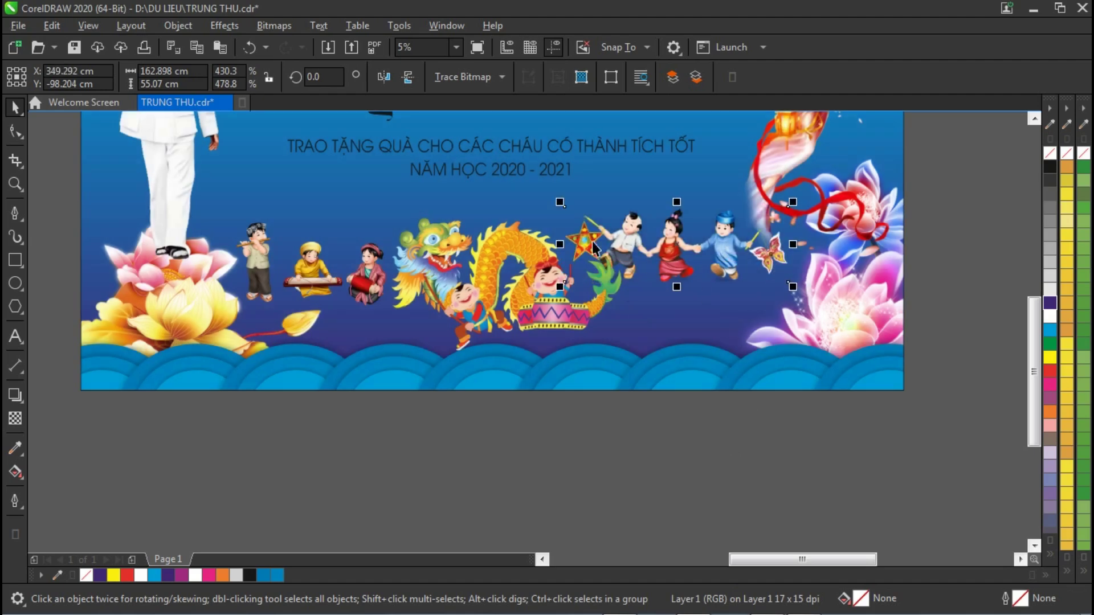
drag(560, 203, 571, 204)
drag(677, 257, 686, 255)
click(711, 439)
click(712, 440)
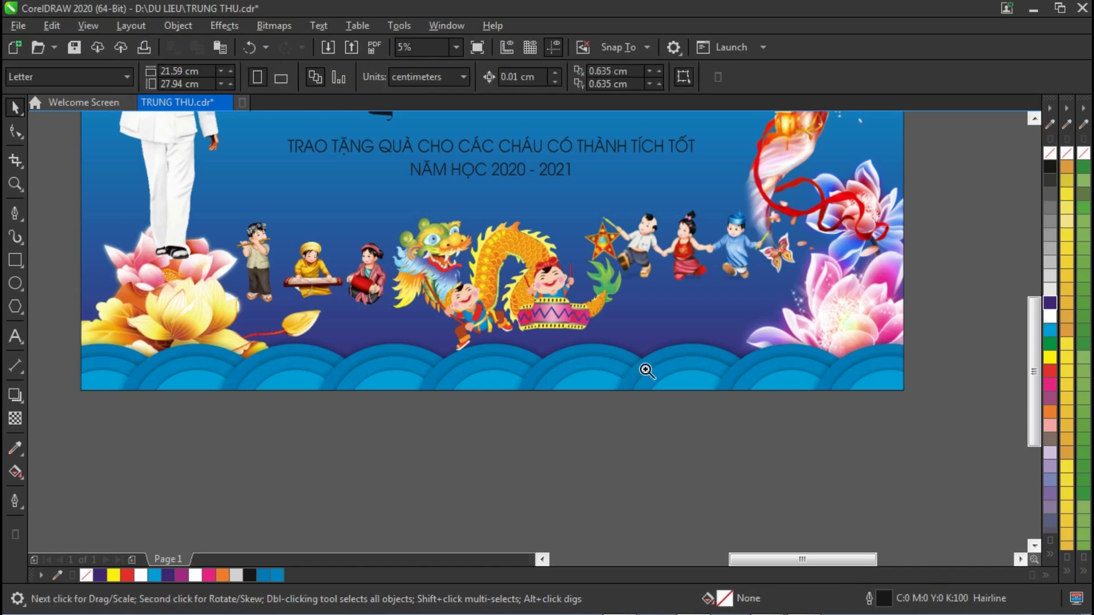
Place a copy of the flute boy on the buffalo picture in the empty area just right of the poster.
key(z)
right_click(630, 336)
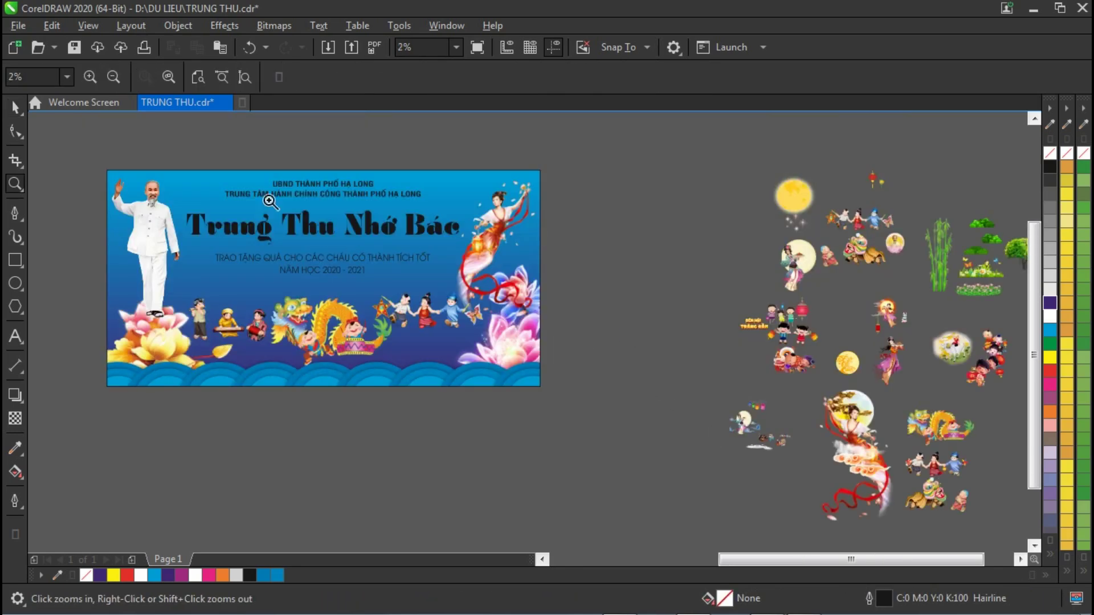
drag(91, 167, 750, 435)
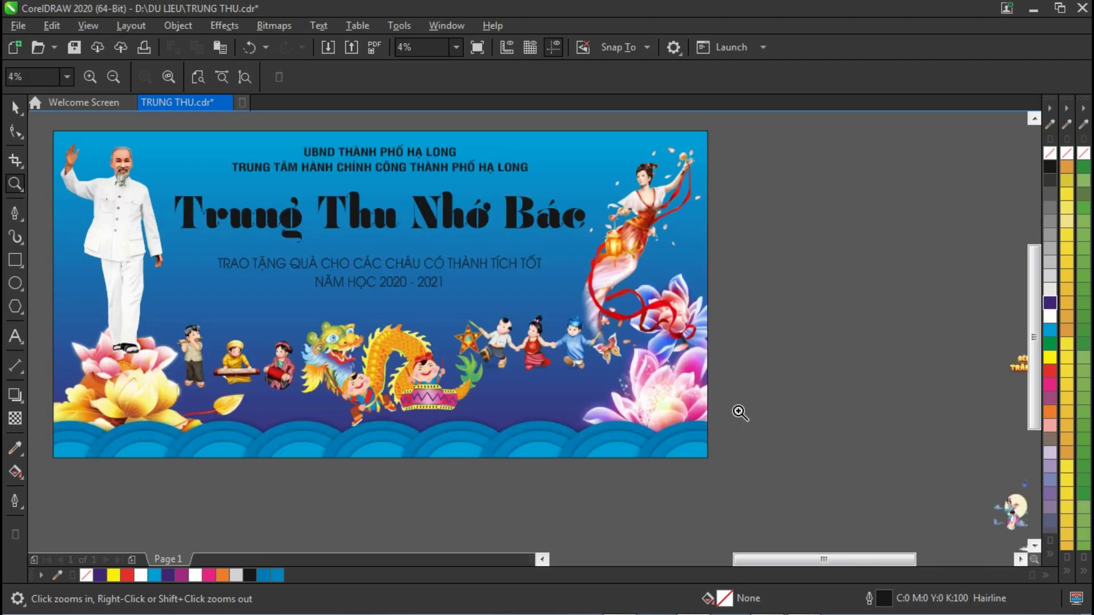
right_click(740, 412)
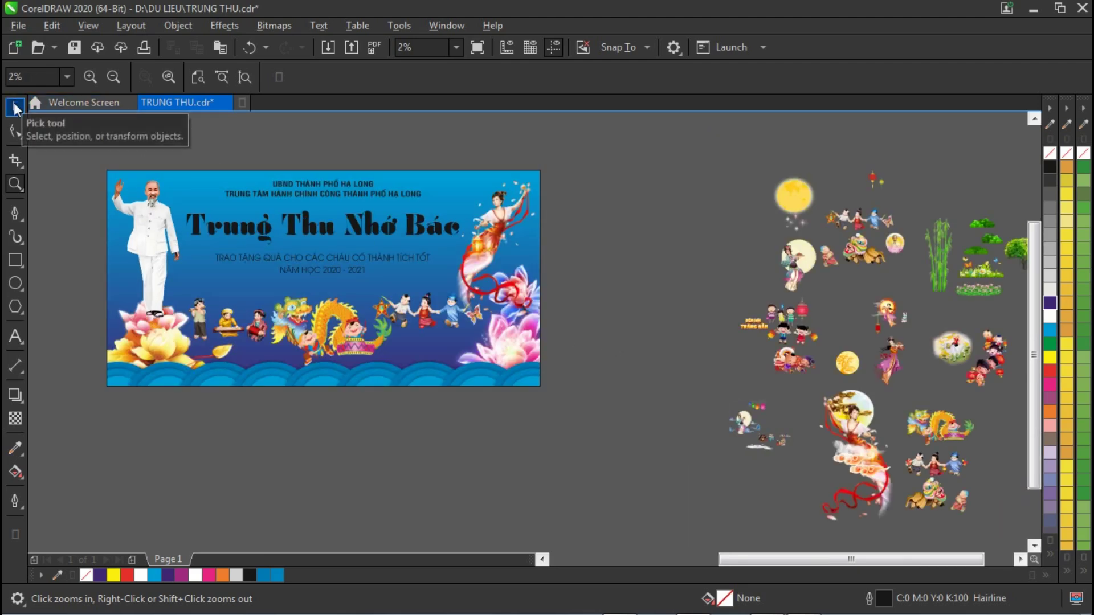
click(15, 106)
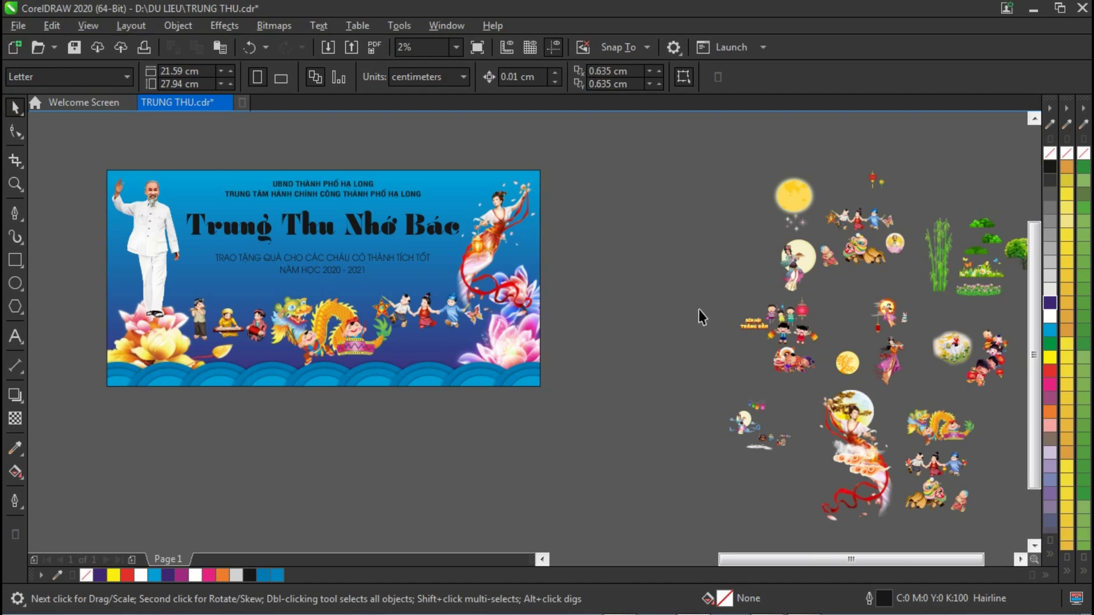
mouse_move(941, 341)
mouse_down()
mouse_move(790, 329)
mouse_move(608, 239)
mouse_move(607, 216)
mouse_move(687, 289)
mouse_up()
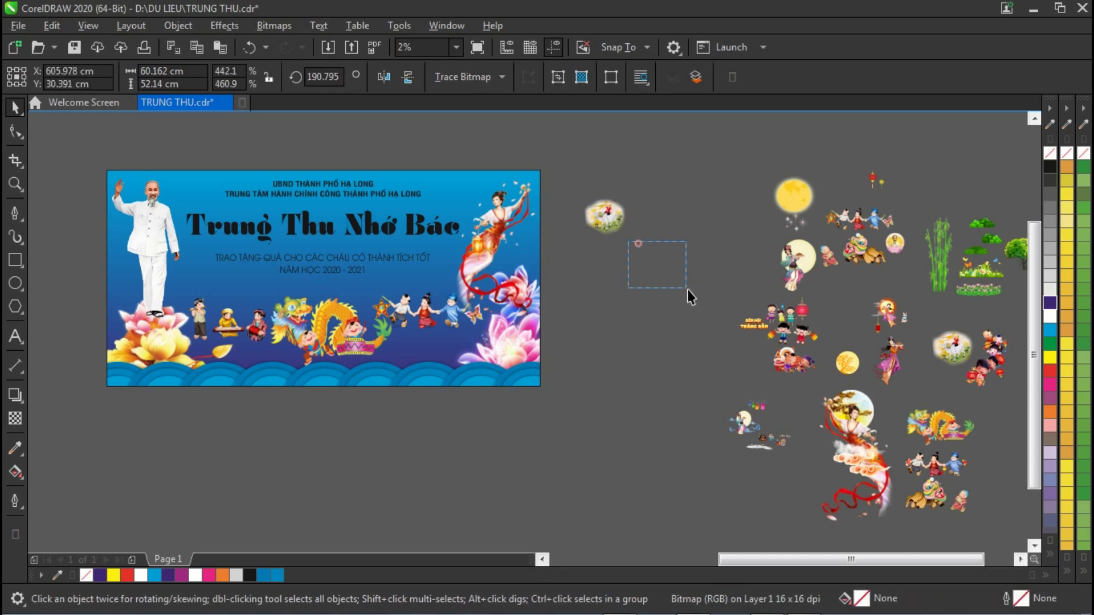
Draw a circle about 41.8 cm in diameter over the buffalo picture's left side and fill it with yellow.
key(z)
drag(561, 176, 671, 261)
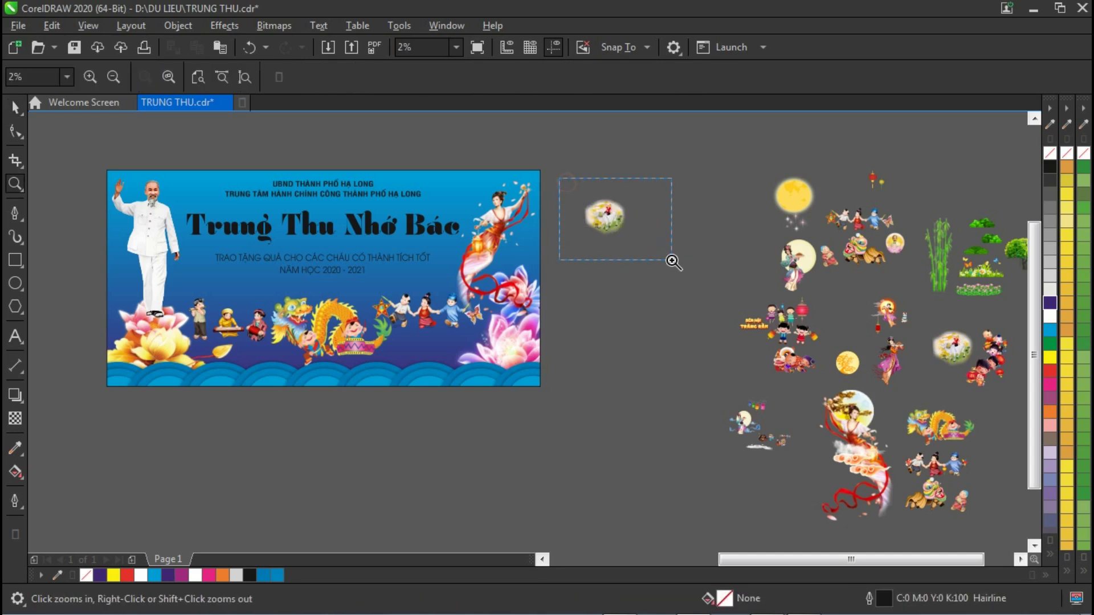
drag(320, 217, 661, 473)
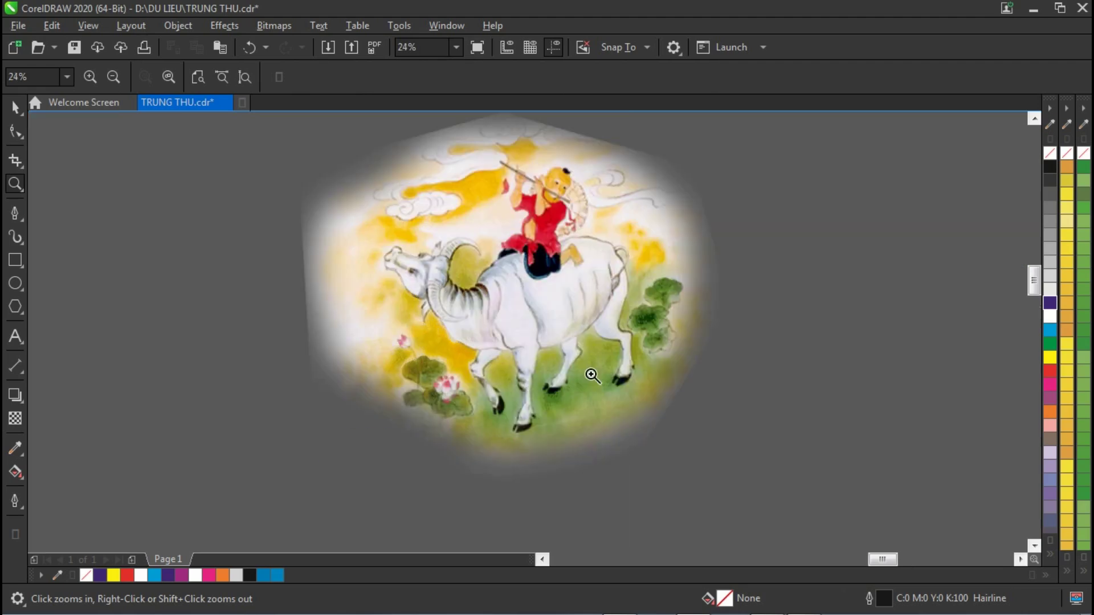
click(15, 283)
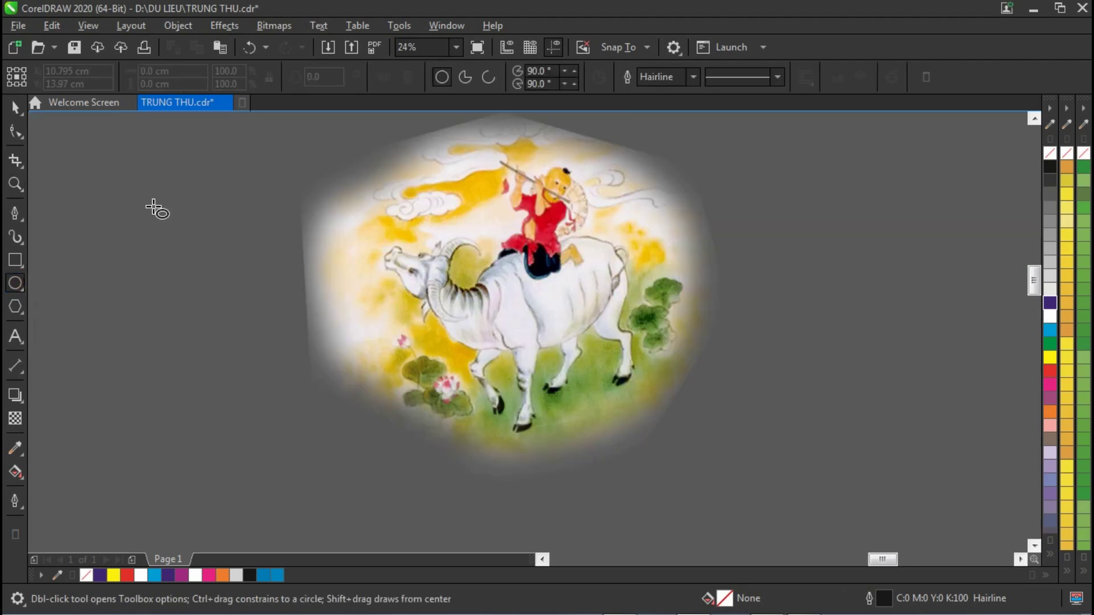
drag(106, 178, 347, 477)
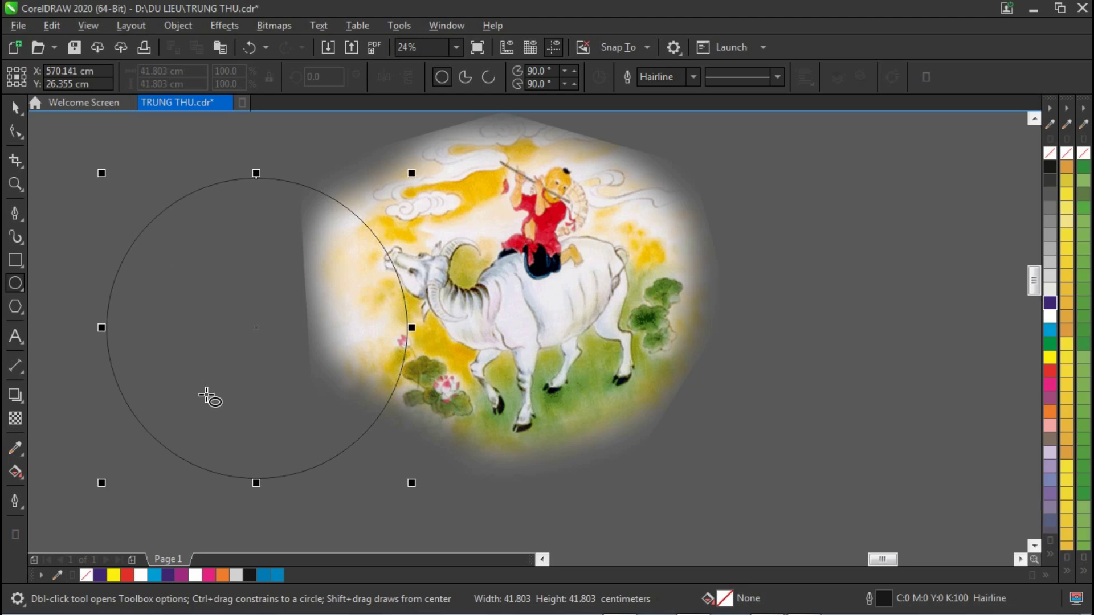
click(1048, 356)
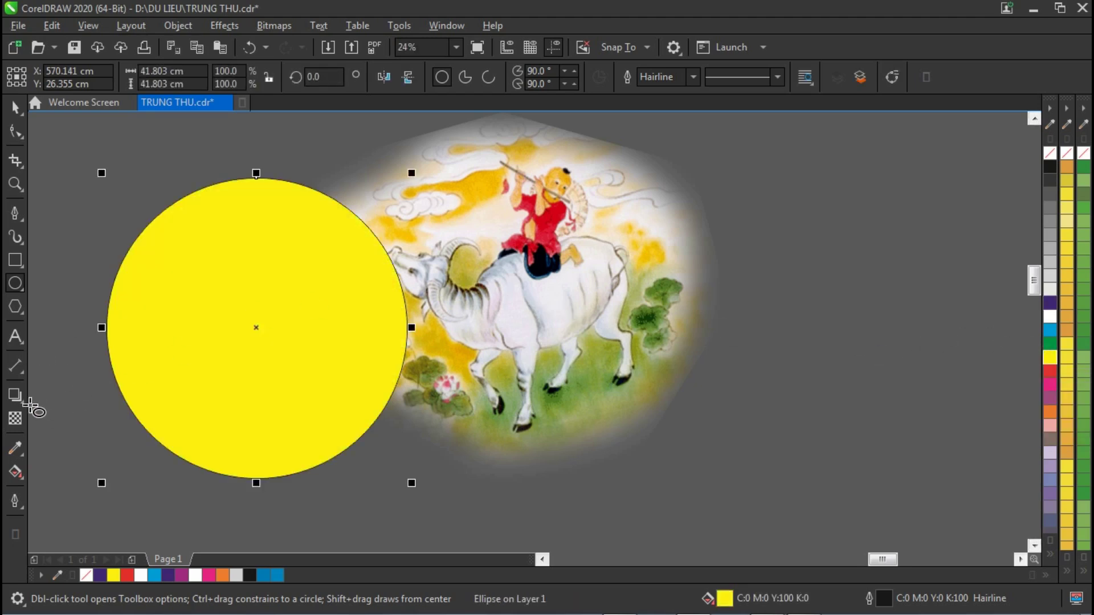
Apply the Medium Glow shadow preset to the yellow circle and make the glow white.
click(24, 405)
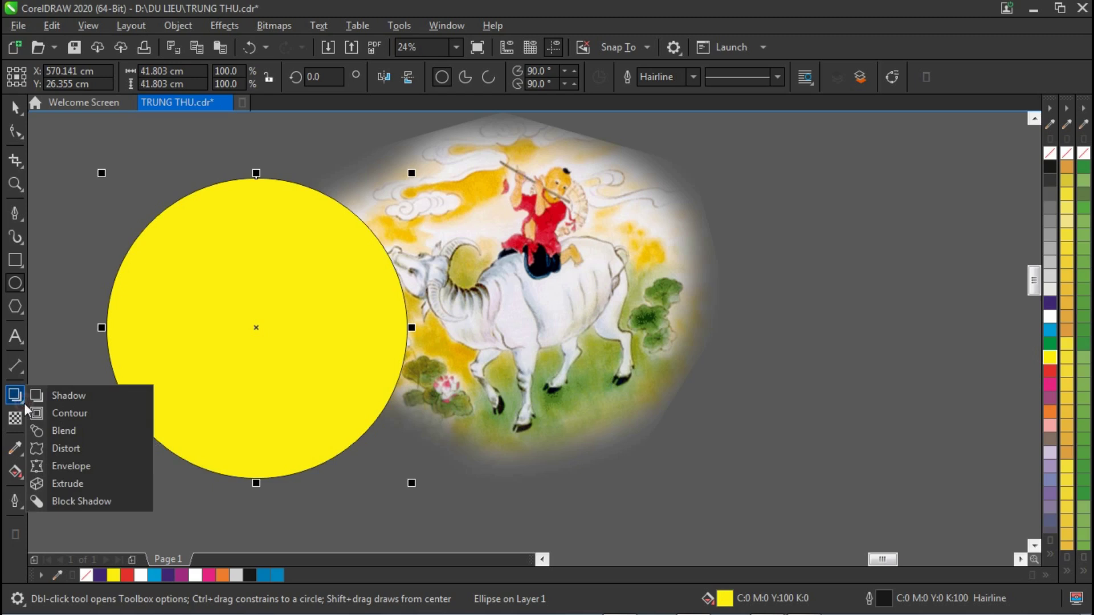
click(65, 399)
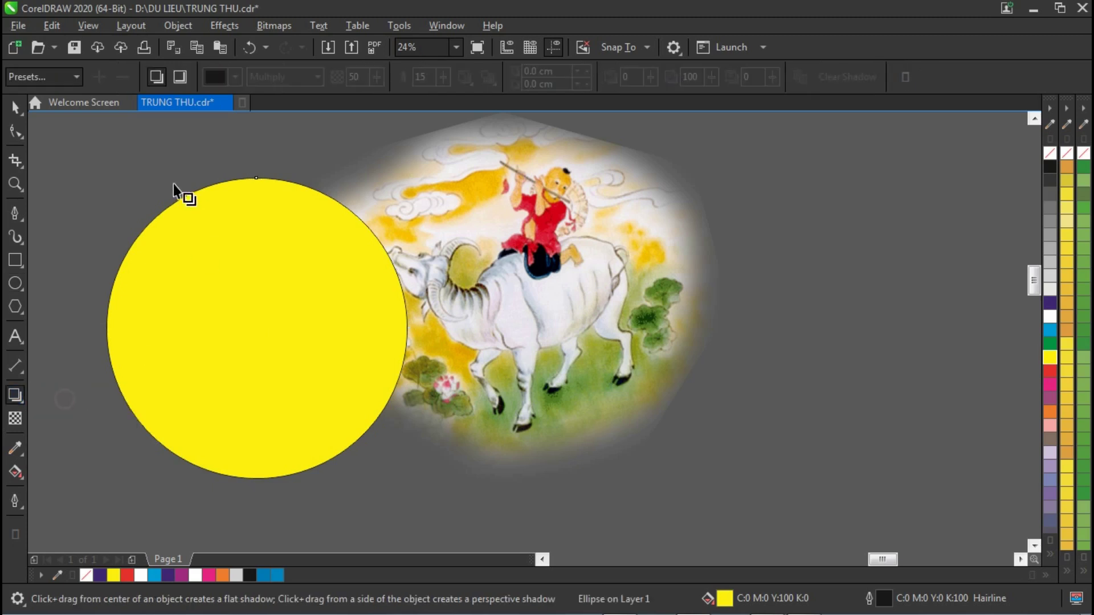
click(77, 76)
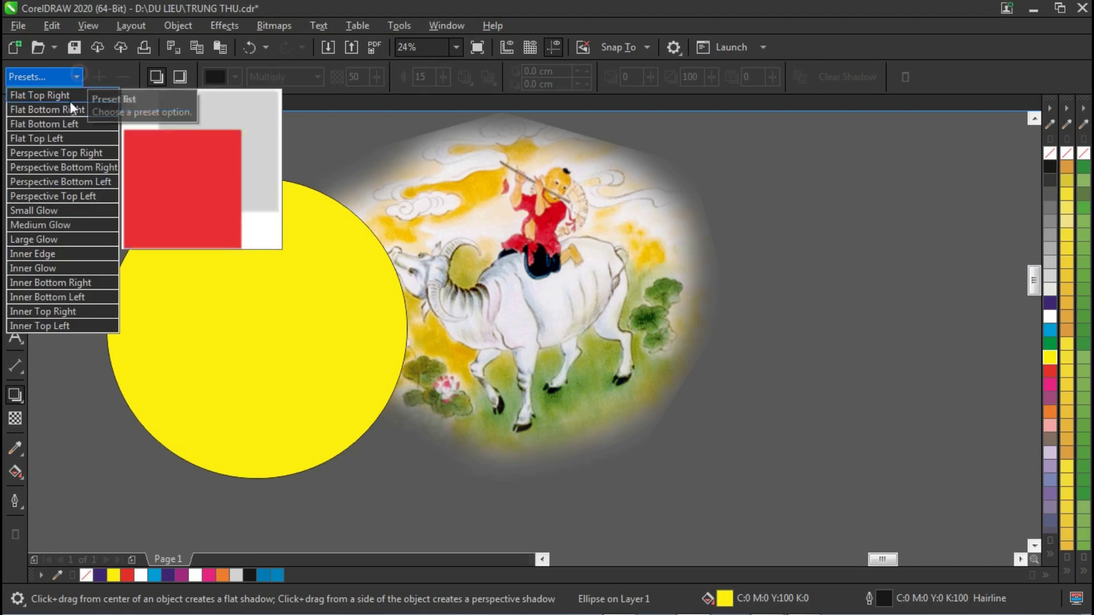
click(51, 227)
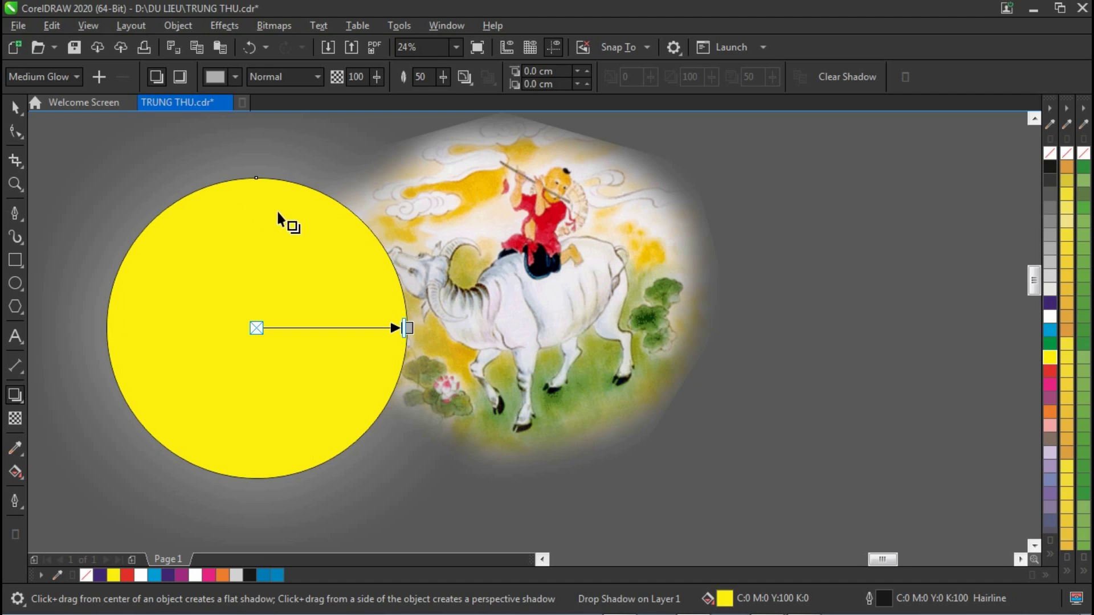
click(234, 77)
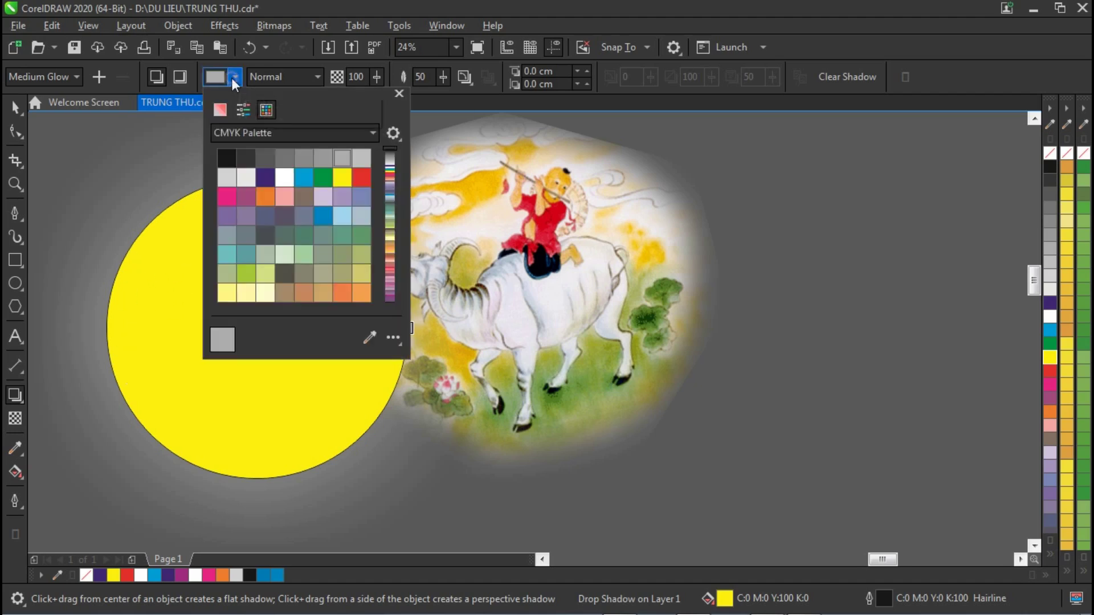
click(341, 177)
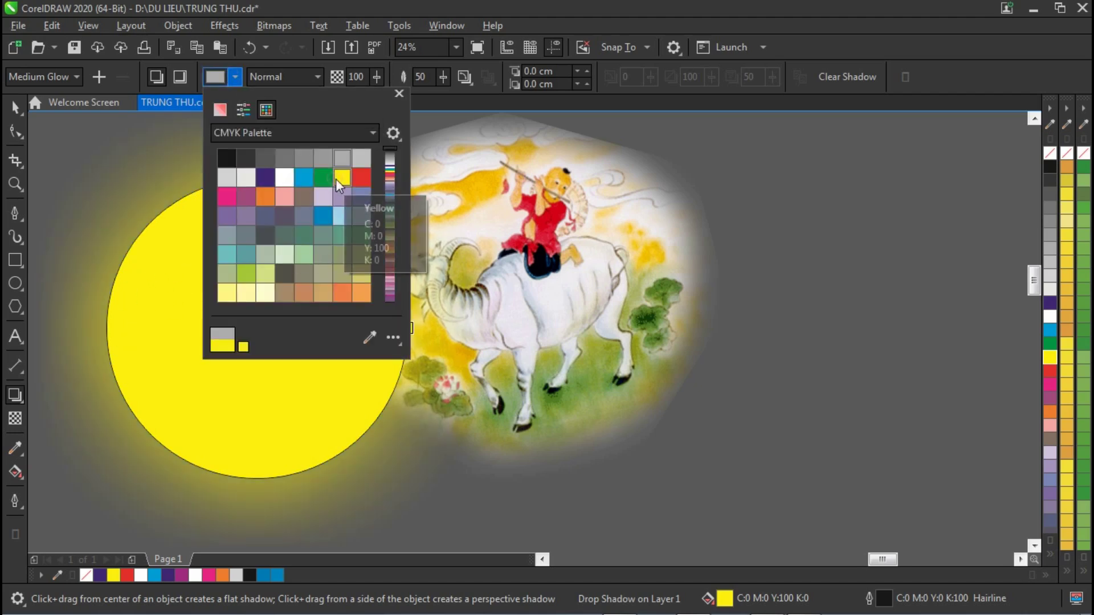
click(287, 177)
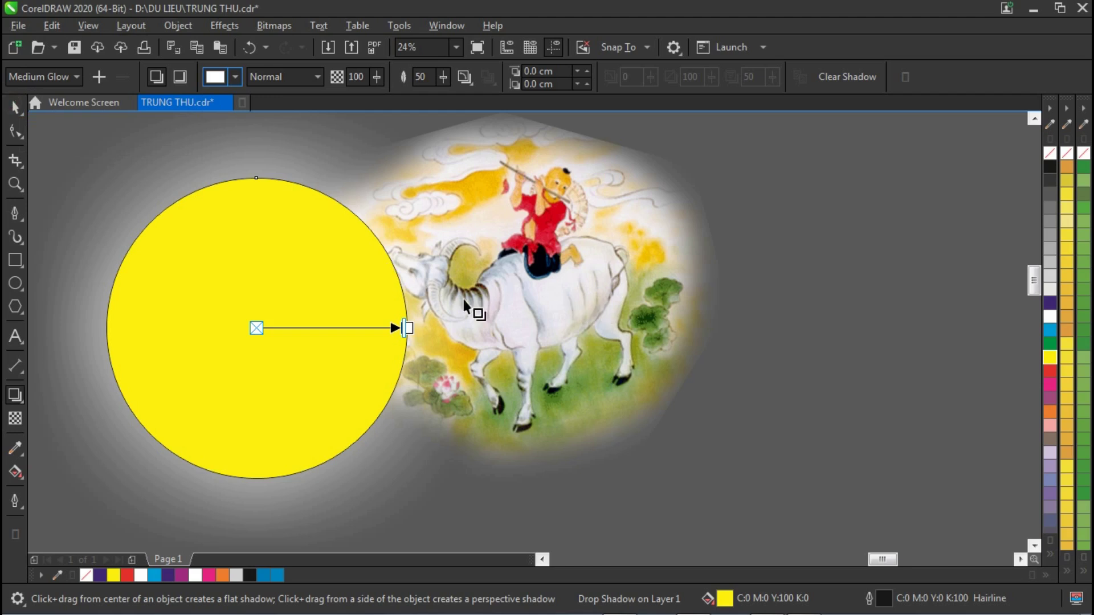
Set the feathering of the circle's glow to 35.
double_click(427, 76)
text(20)
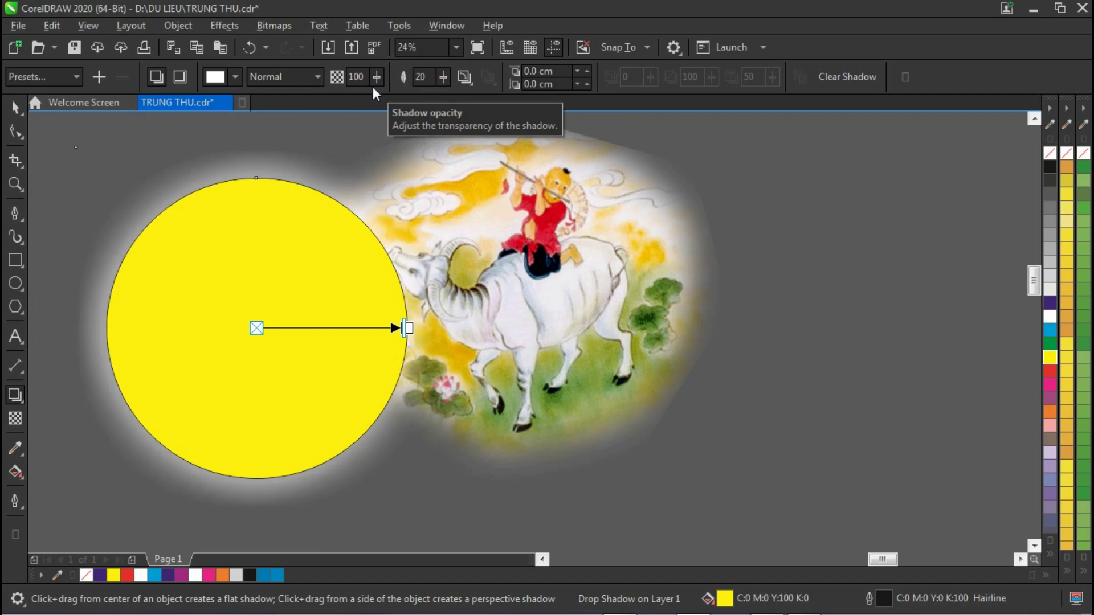
double_click(421, 76)
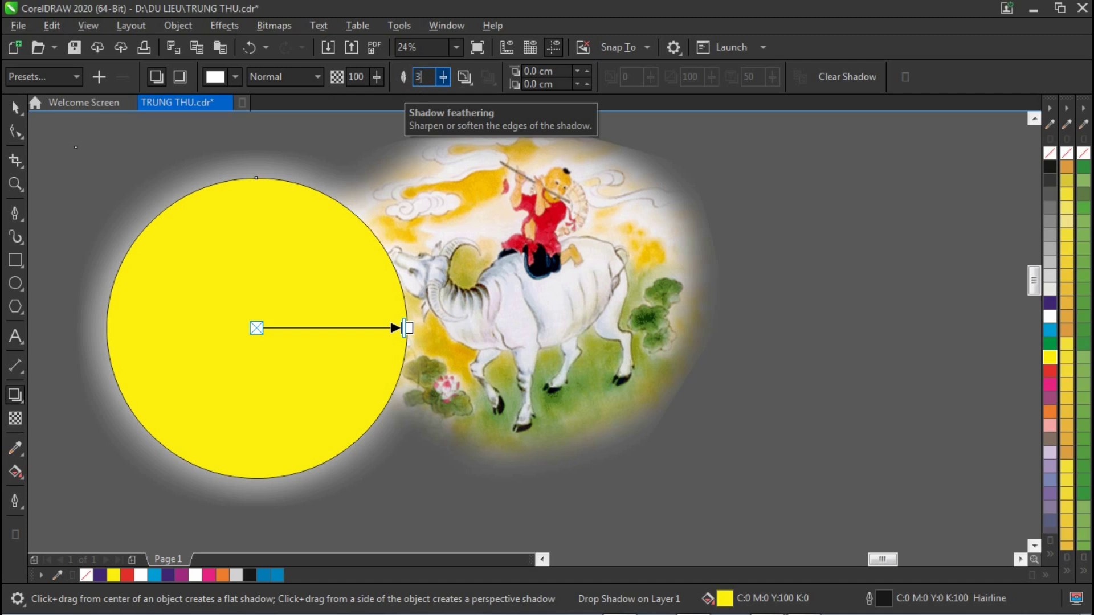
key(Return)
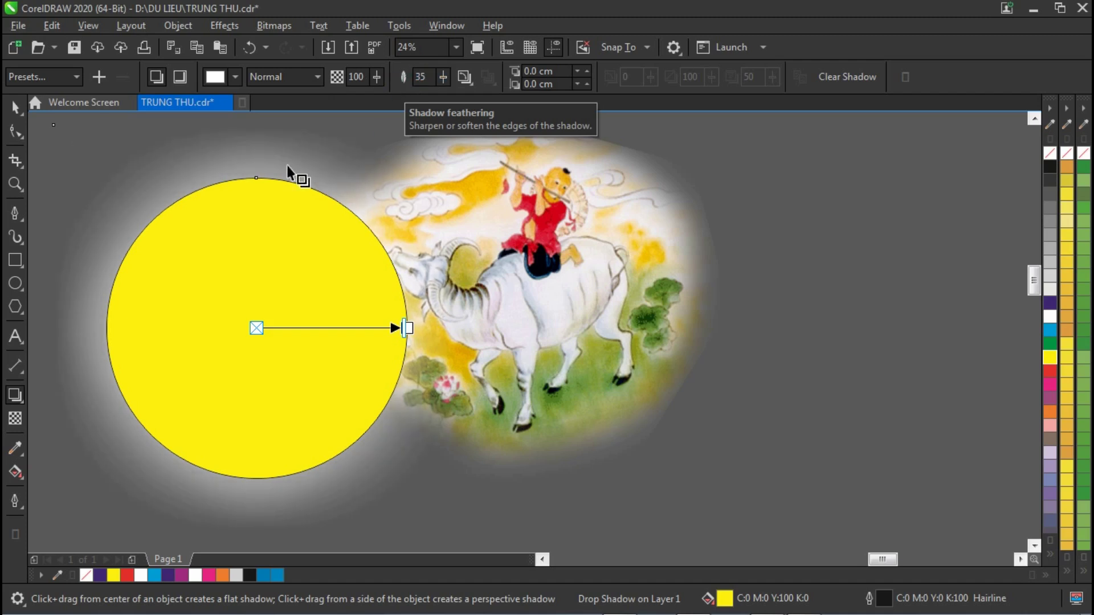
Break the glow shadow apart from the yellow circle and remove the circle's outline.
click(15, 107)
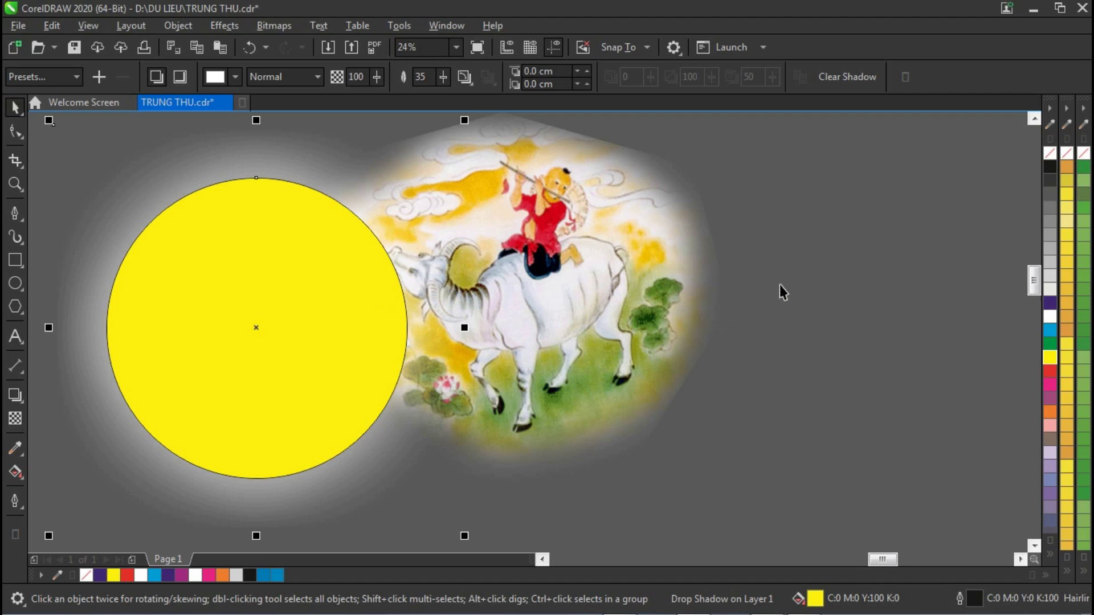
click(178, 25)
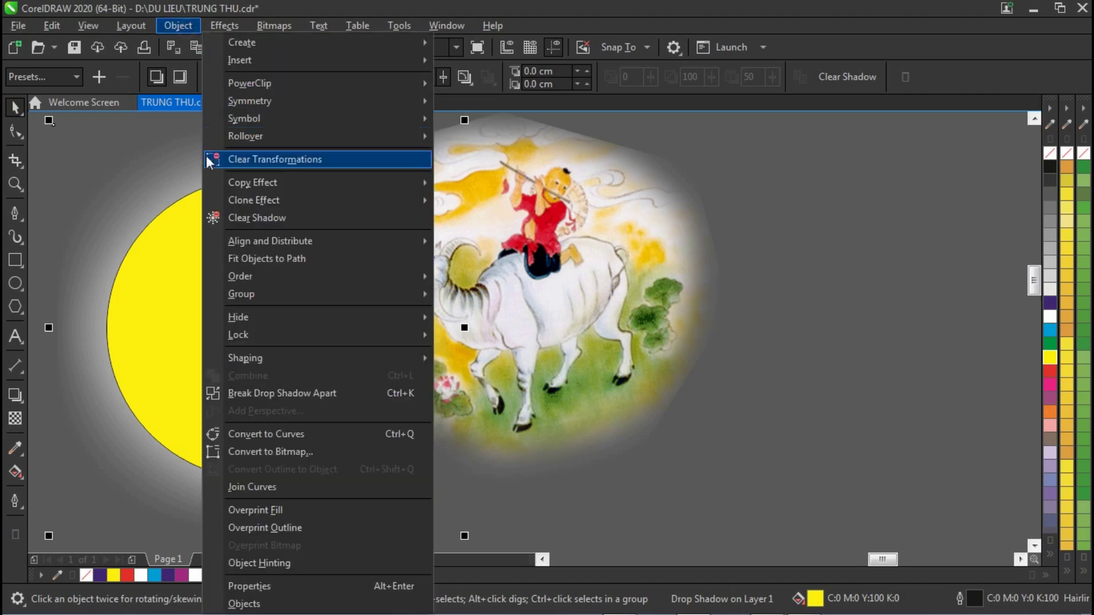
click(308, 392)
click(807, 214)
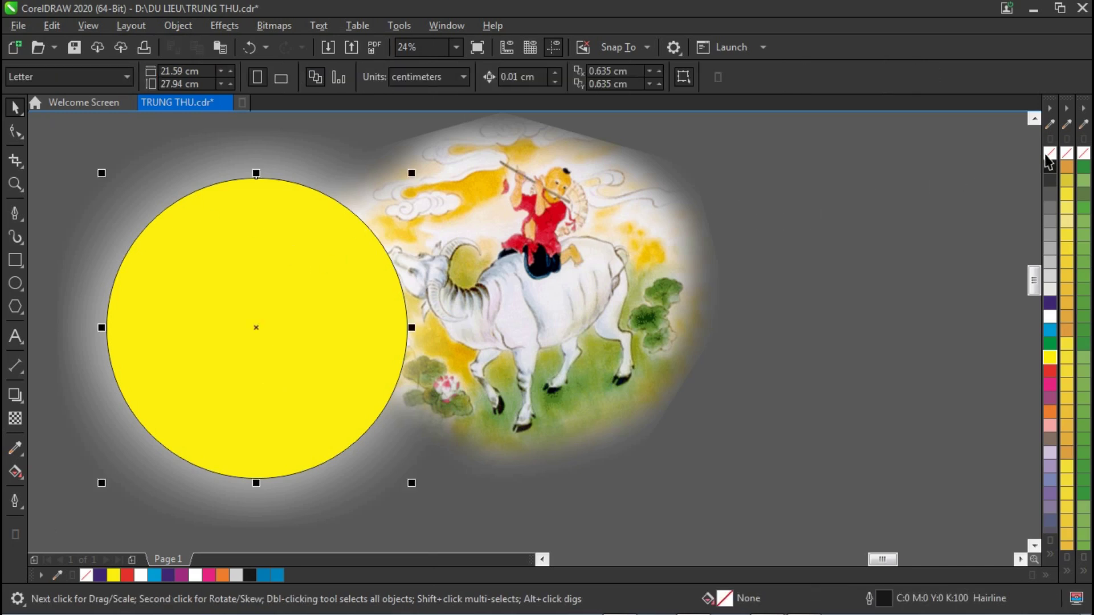
Move the buffalo picture clear of the circle and PowerClip it inside the yellow circle.
click(522, 281)
drag(521, 282, 762, 266)
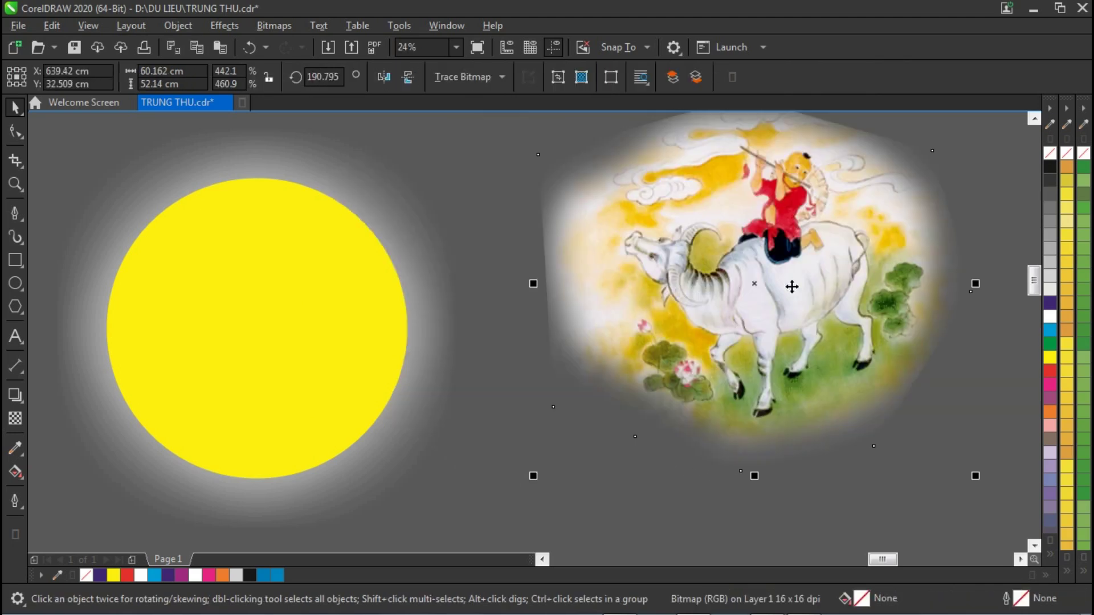
right_click(791, 286)
click(866, 373)
click(254, 299)
Shrink the clipped buffalo picture inside the circle to about 44.7 × 38.7 cm, keeping it centred.
double_click(259, 299)
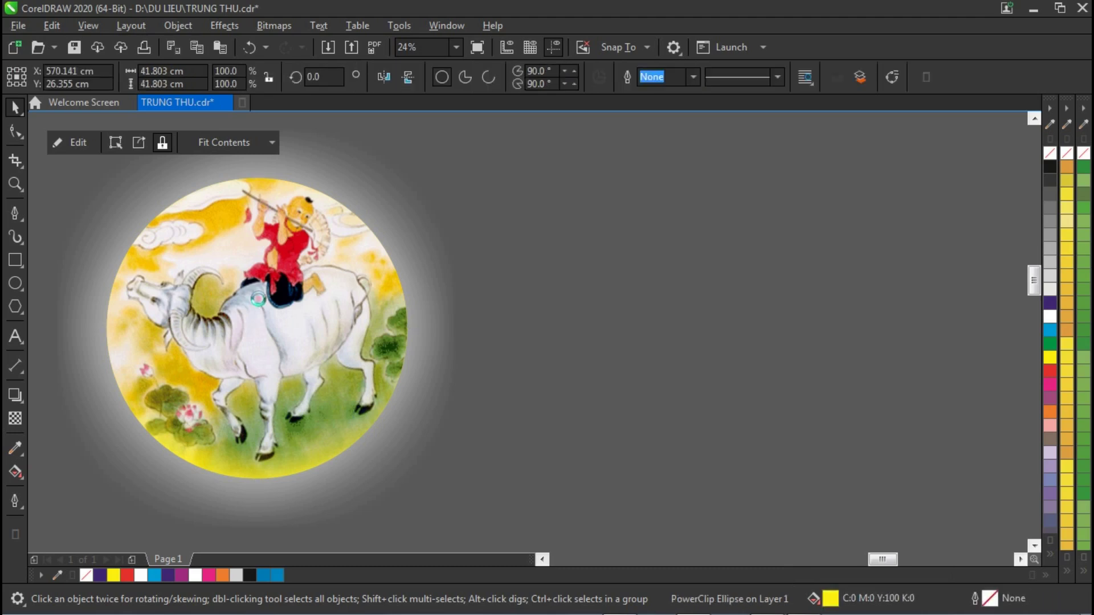
click(311, 306)
drag(481, 520, 423, 471)
ctrl+click(616, 405)
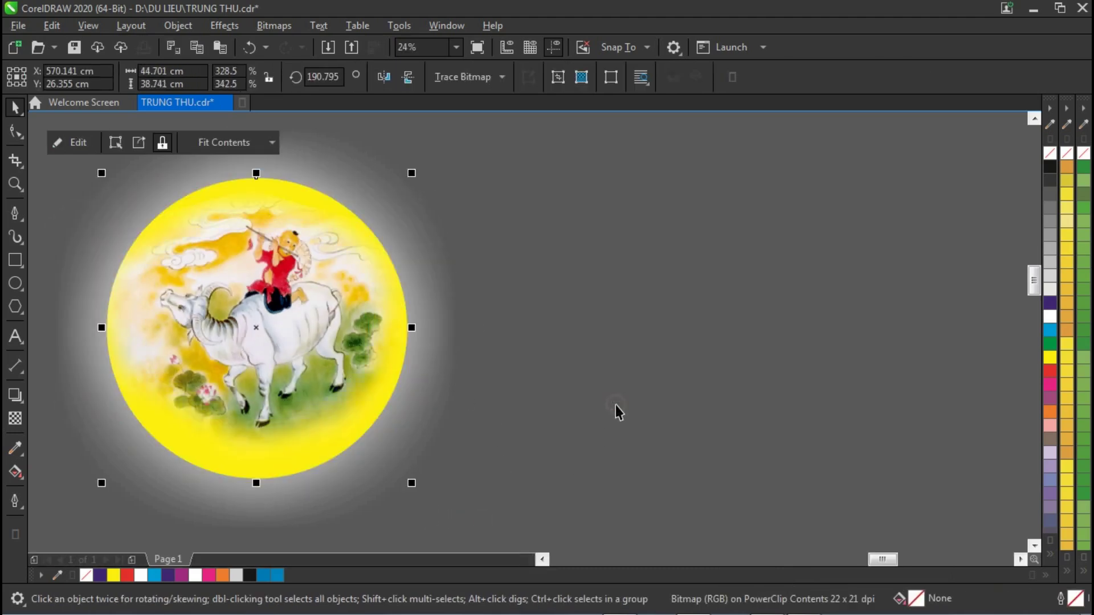
Change the buffalo moon circle's uniform fill to a lighter yellow, C0 M0 Y70 K0.
key(z)
right_click(460, 313)
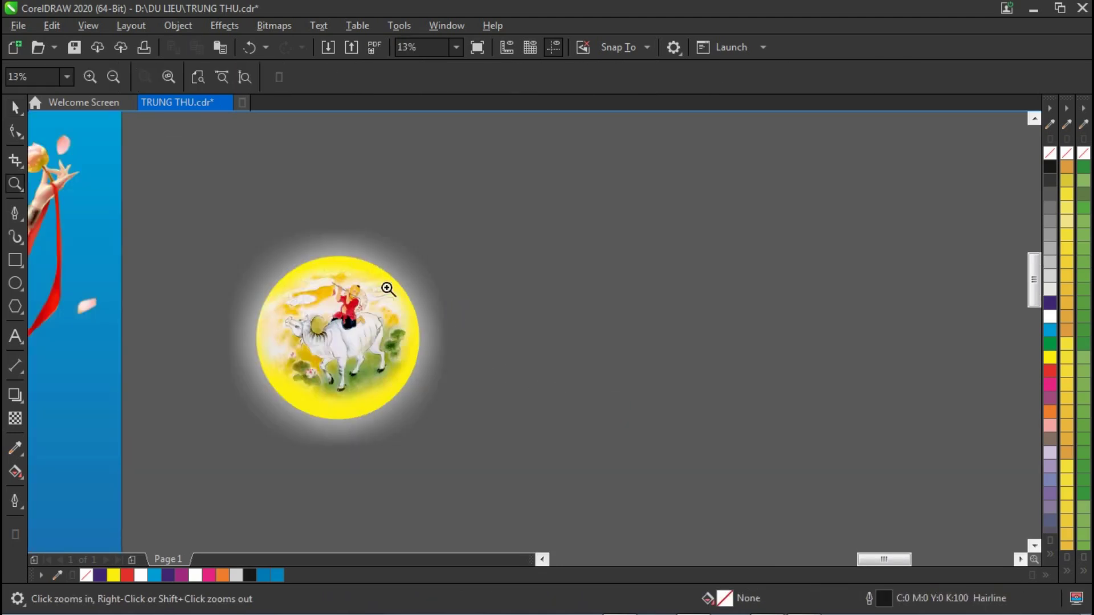
click(14, 106)
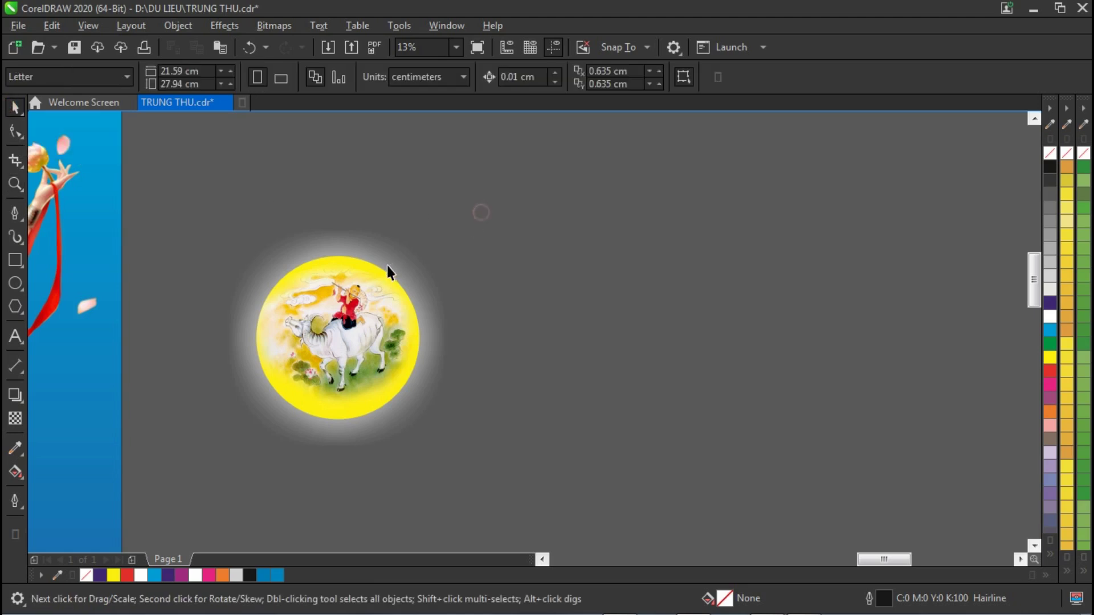
click(364, 268)
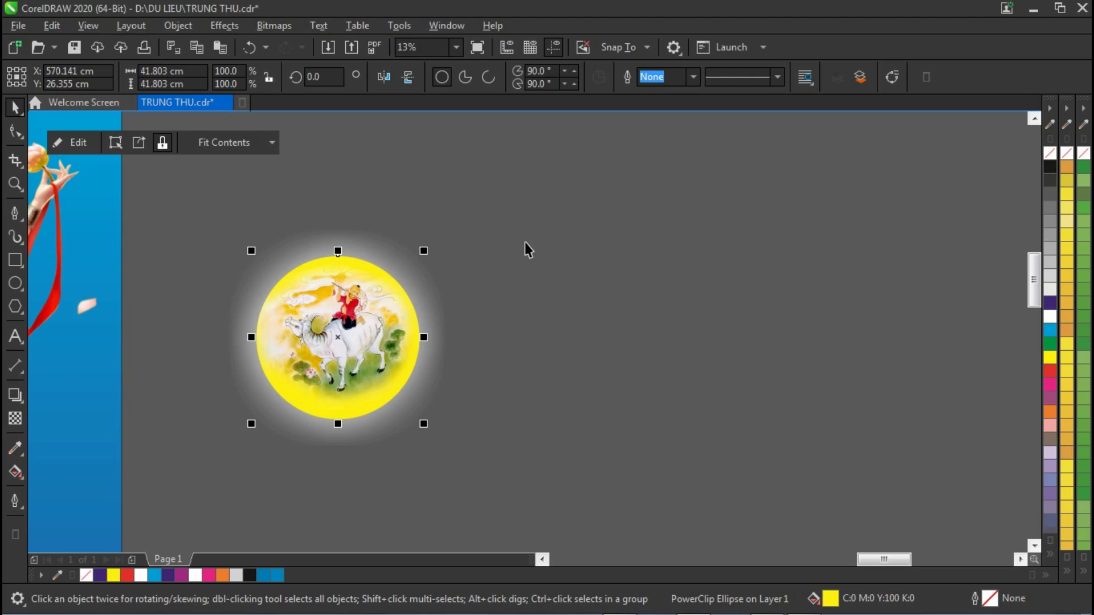
key(shift+F11)
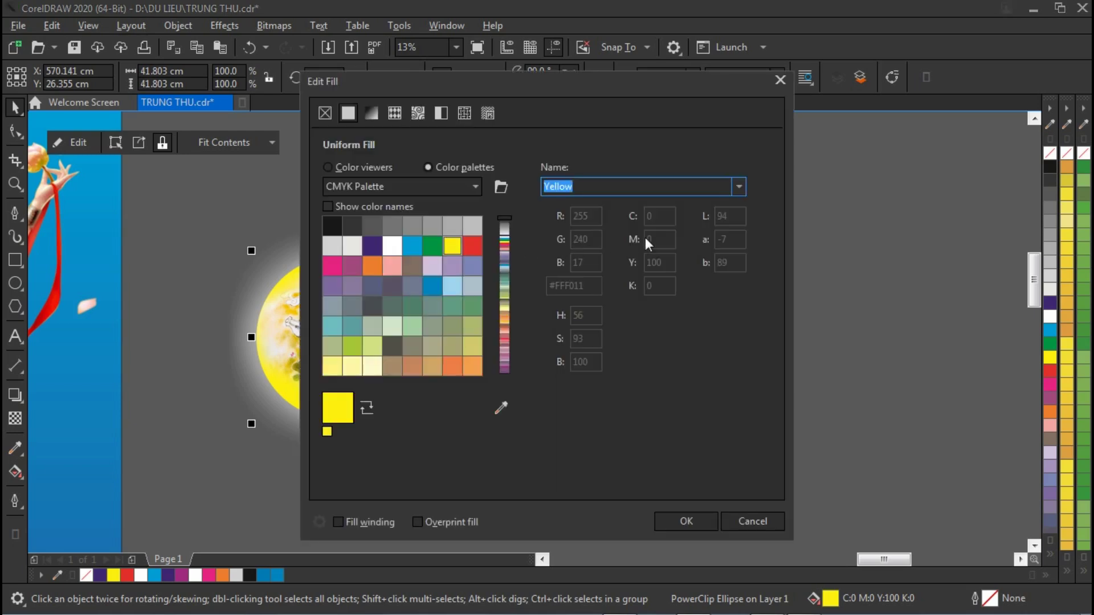
click(374, 167)
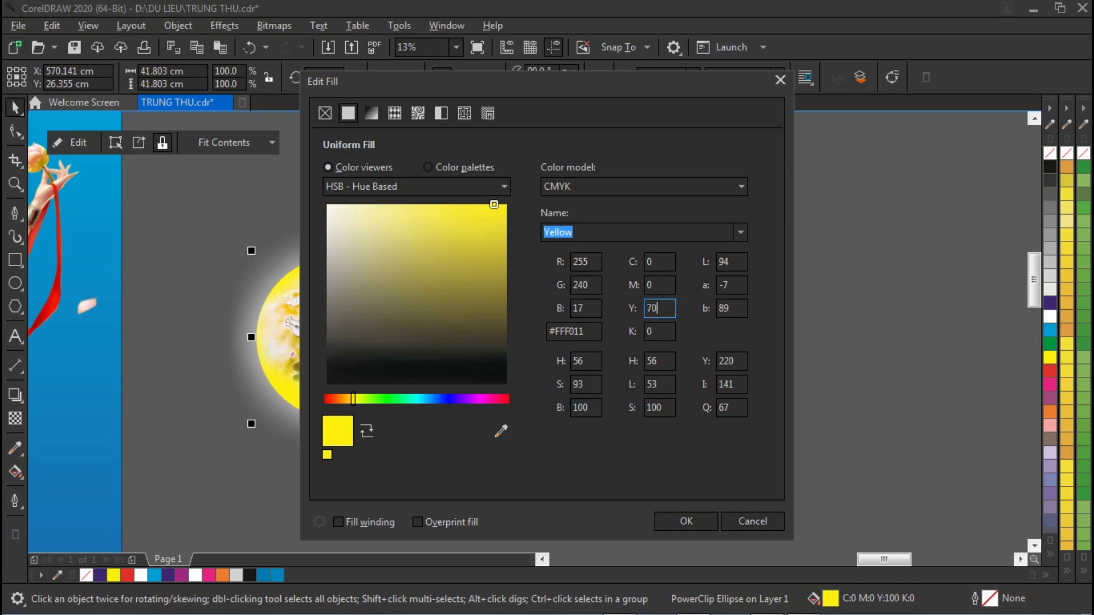
click(660, 526)
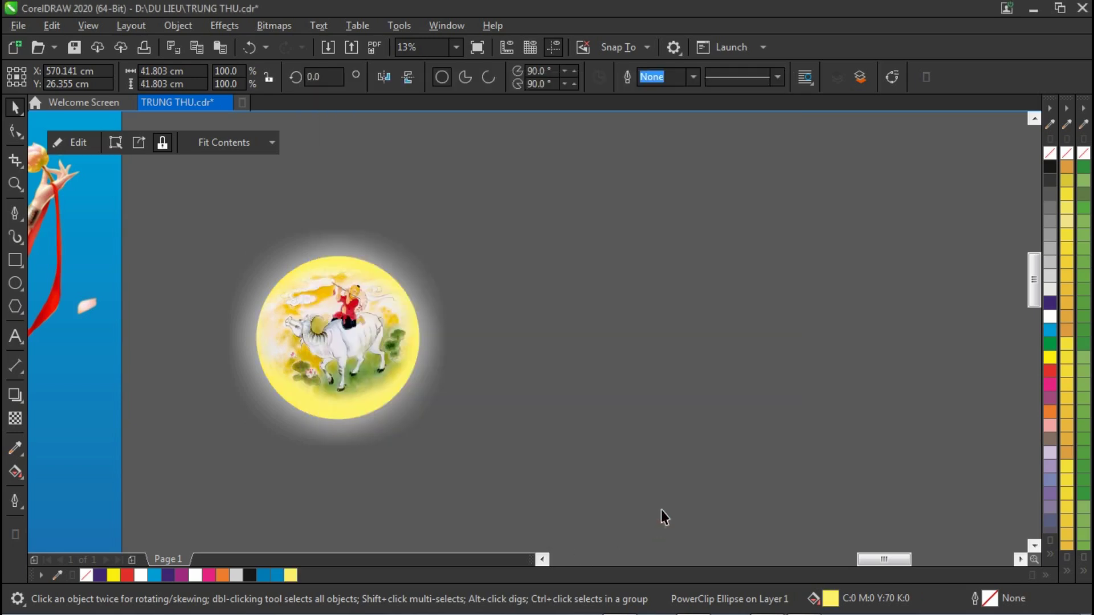
Group the clipped buffalo moon circle with its white glow.
click(505, 252)
click(555, 479)
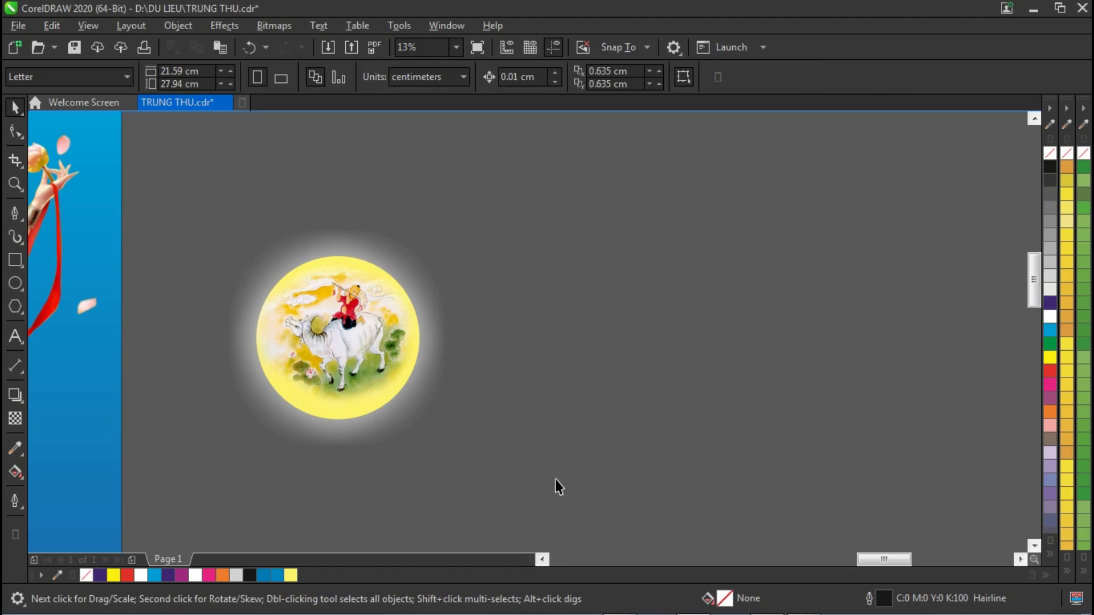
key(ctrl+a)
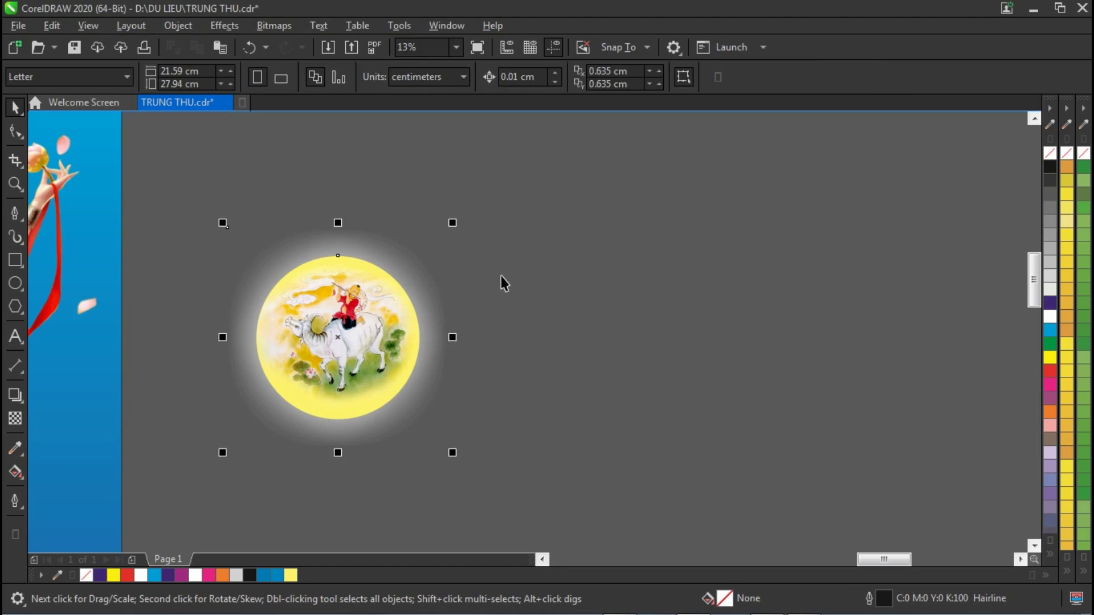
drag(174, 162, 590, 535)
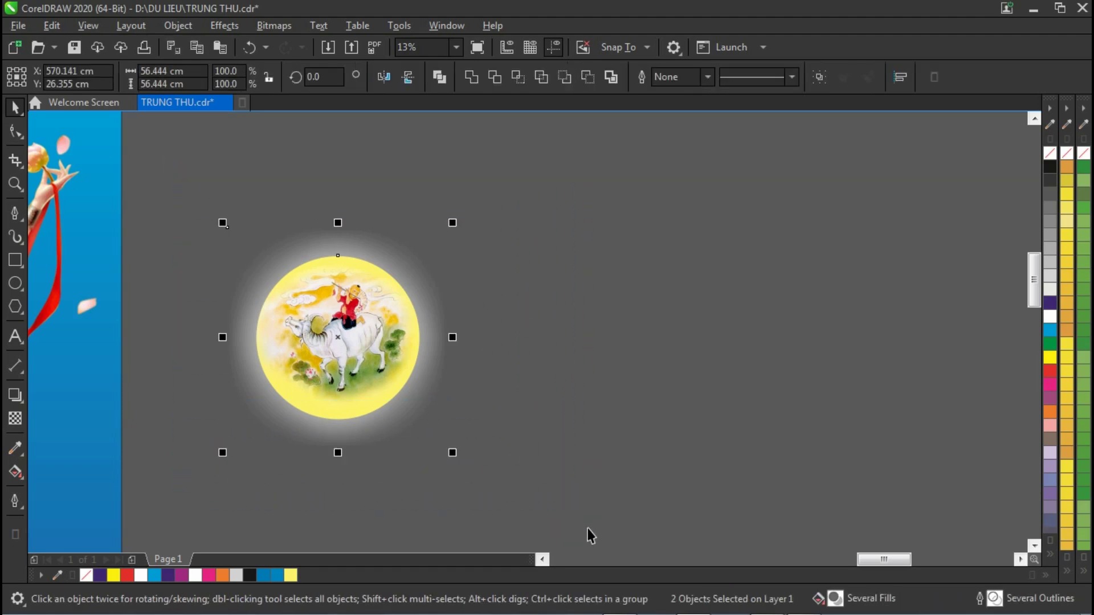
key(ctrl+g)
Enlarge the glowing moon group to about 168.4 × 168.4 cm and place it on the poster's centre, above the dragon.
key(z)
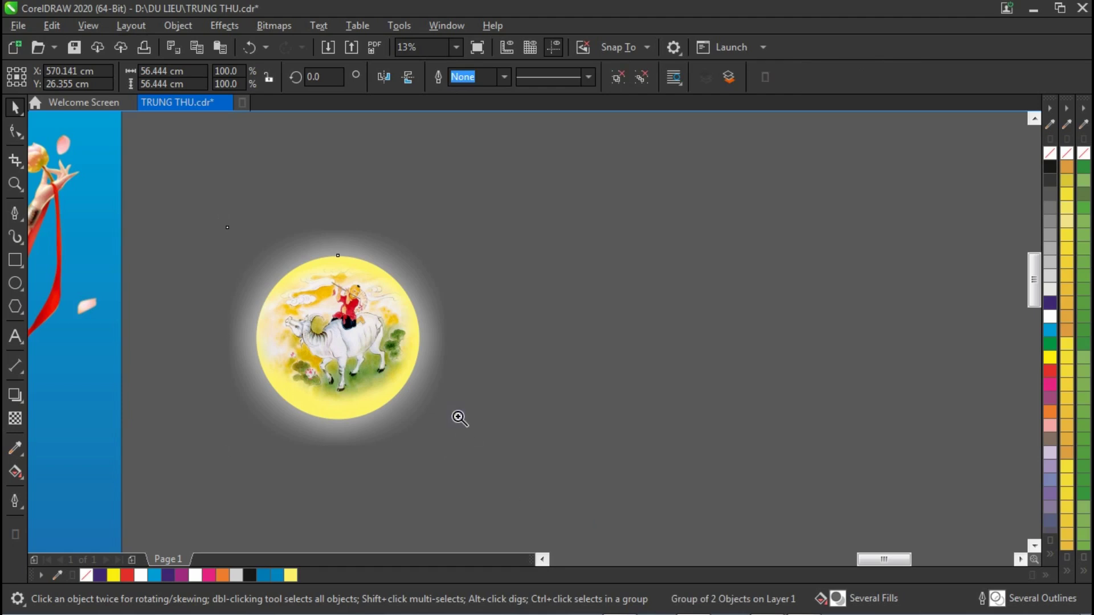
key(F4)
drag(65, 142, 742, 433)
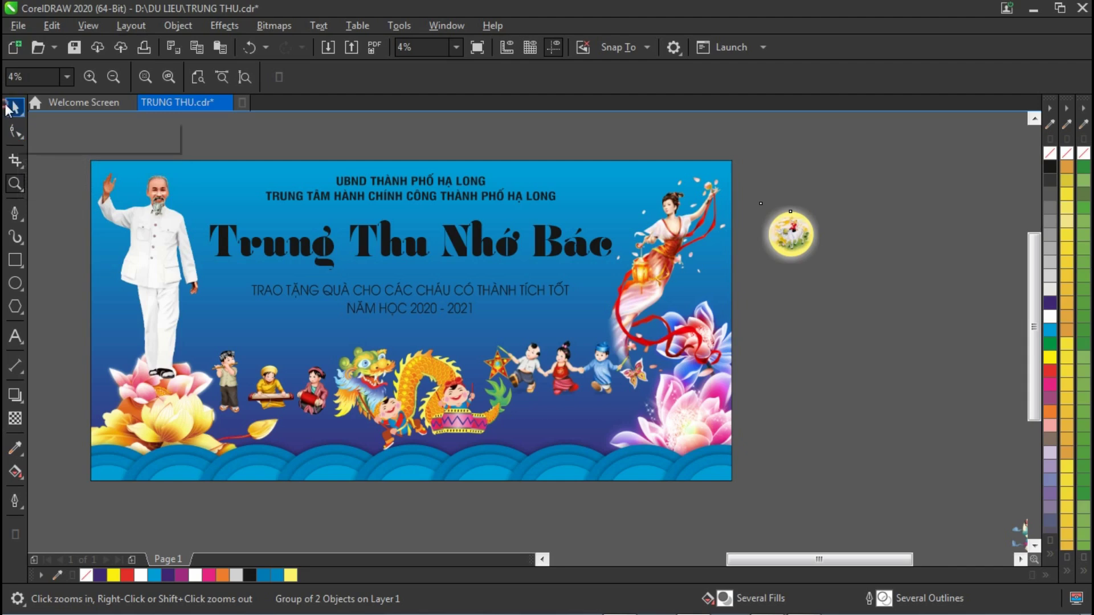
click(16, 107)
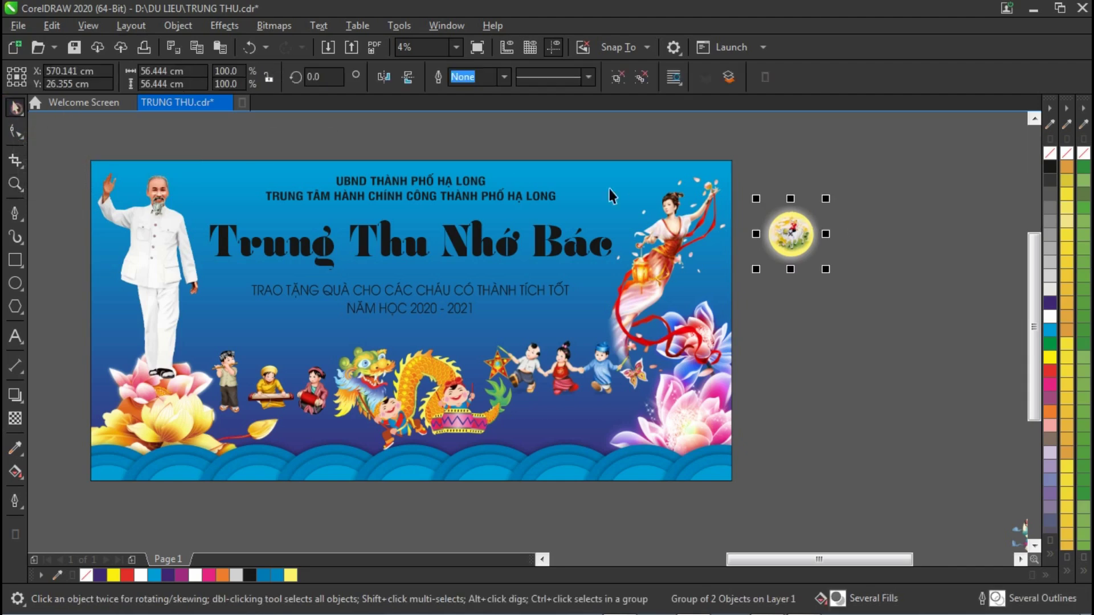
drag(757, 270, 690, 337)
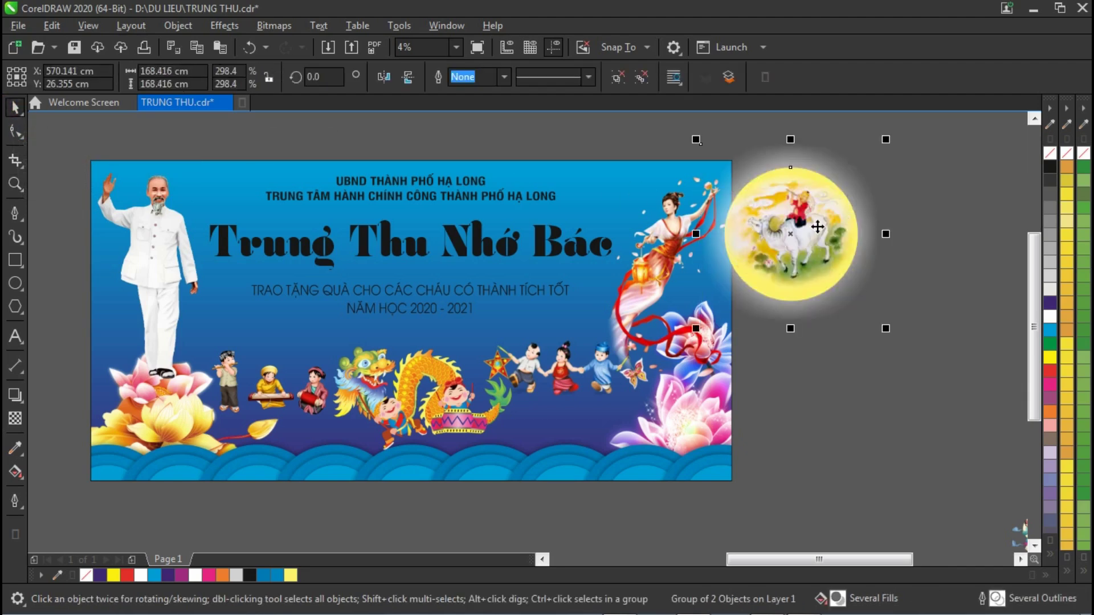
drag(816, 225, 426, 307)
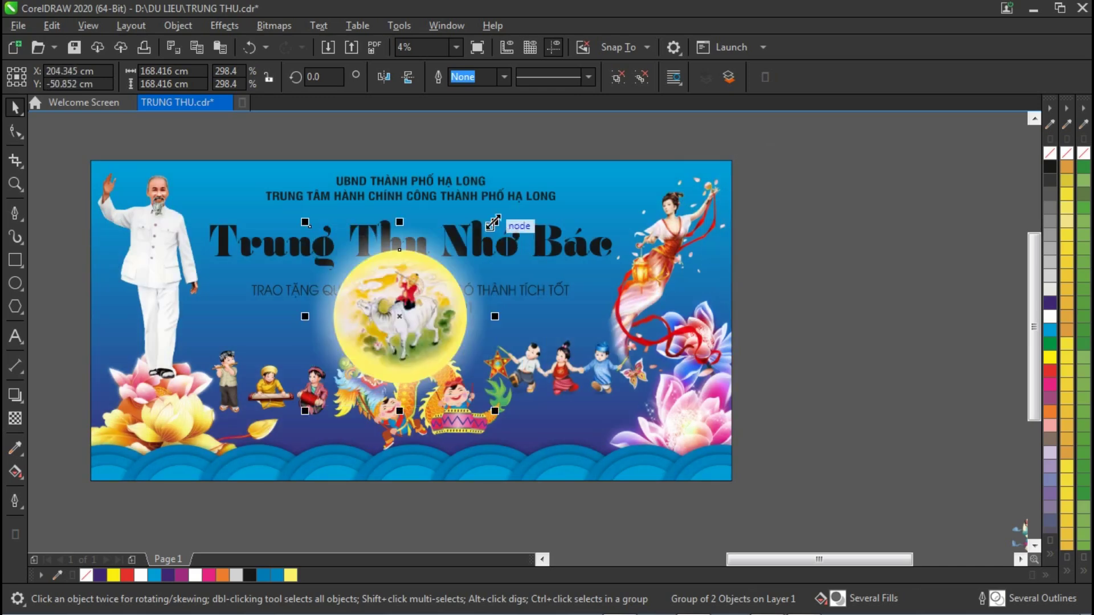
Shrink the moon group slightly and nudge it into place between the title and the dragon.
drag(421, 283, 416, 290)
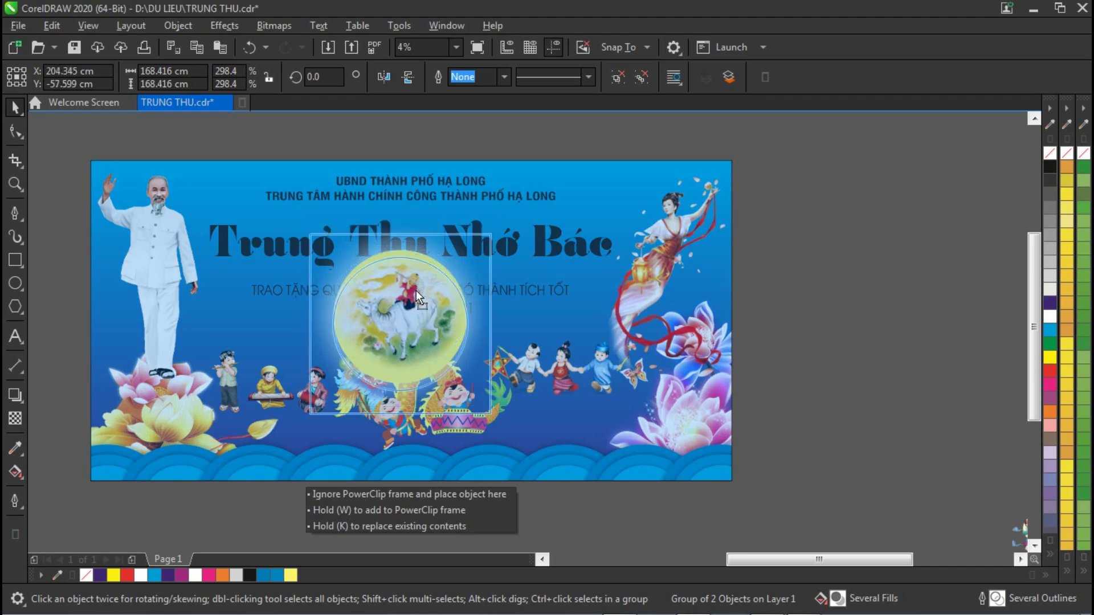
key(Escape)
drag(491, 217, 473, 235)
drag(411, 320, 415, 330)
Bring the dragon picture in front of the moon and shrink it to about 159.1 × 91.6 cm, shifted slightly left.
click(439, 420)
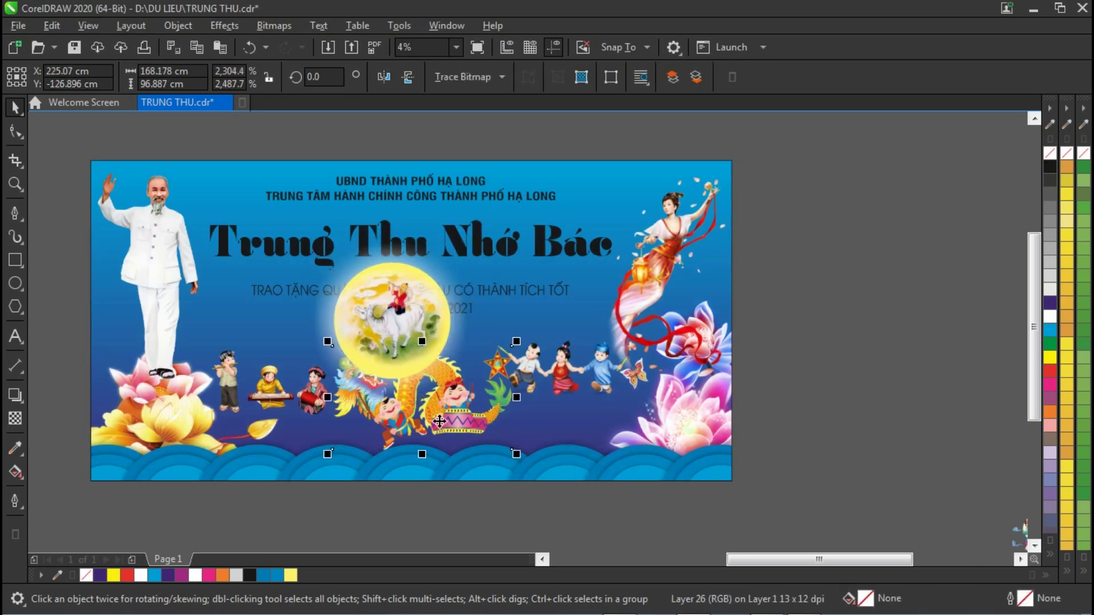
key(shift+Page_Up)
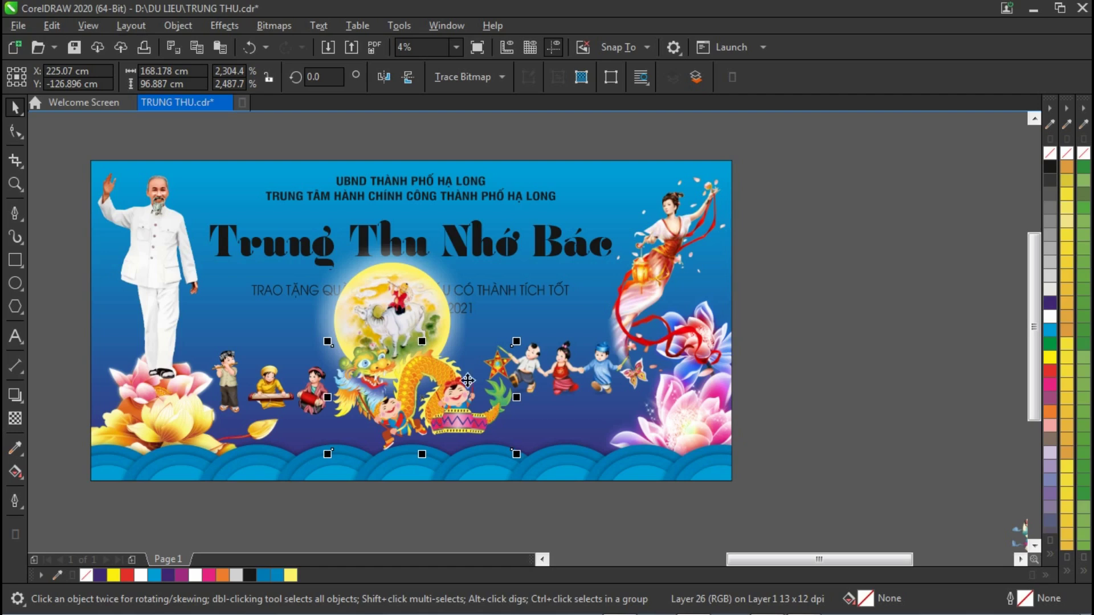
drag(518, 342, 507, 347)
drag(442, 392, 437, 392)
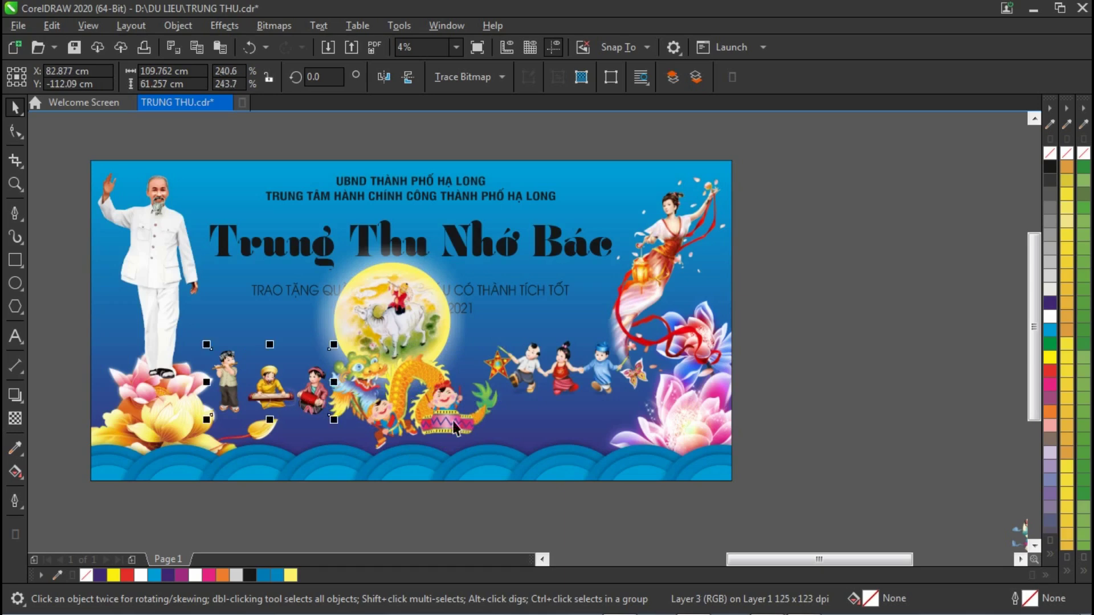
Lower the row of hand-holding children beside the dragon's tail and fit the purple lotus, about 106.9 × 148.6 cm, into the lower right corner.
drag(564, 390, 576, 409)
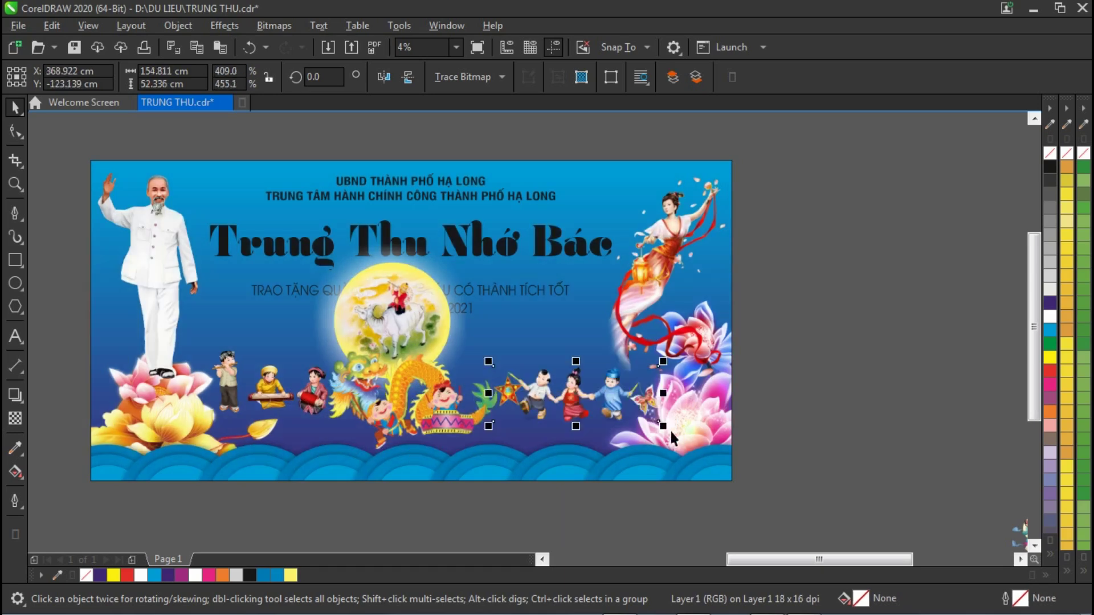
click(794, 401)
double_click(712, 395)
drag(593, 289, 621, 320)
click(802, 321)
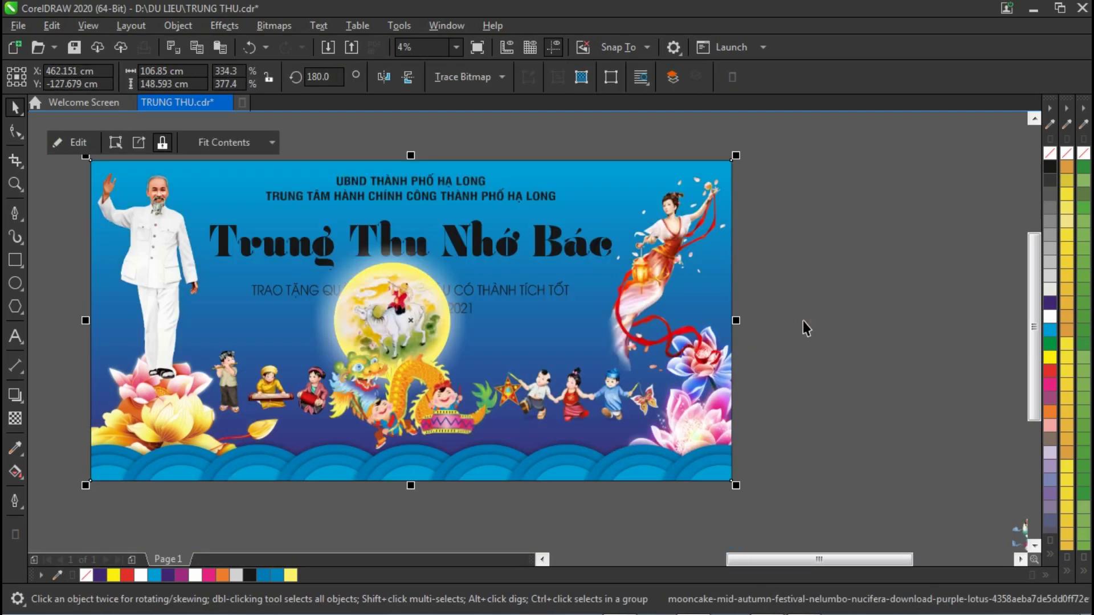
Move the flying fairy slightly up and right, towards the poster's upper right corner.
drag(658, 255, 662, 241)
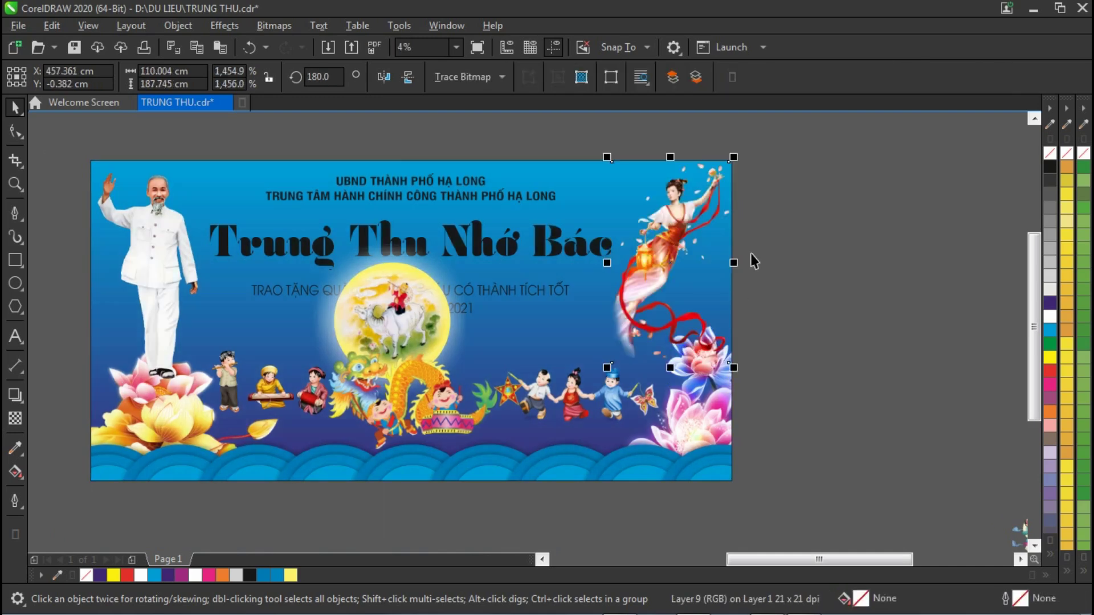
key(Escape)
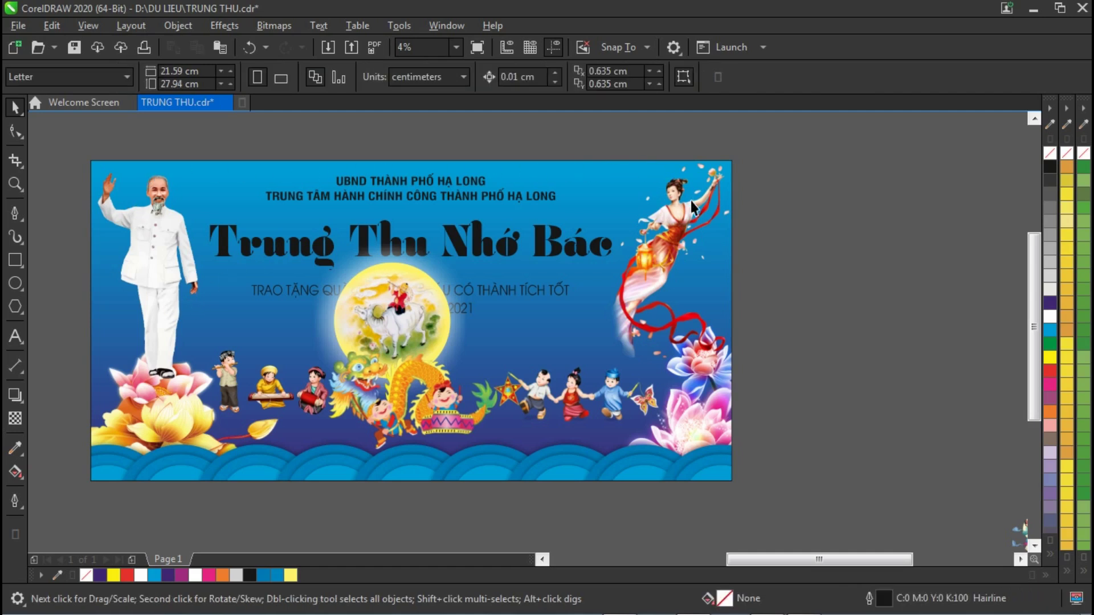
click(395, 378)
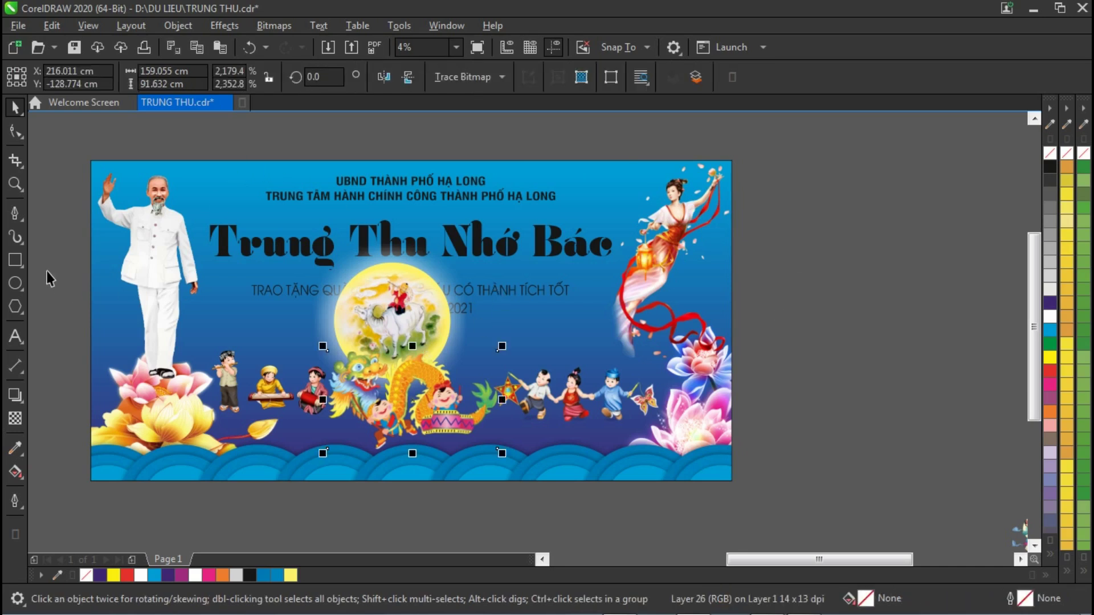
click(14, 260)
drag(349, 481, 505, 305)
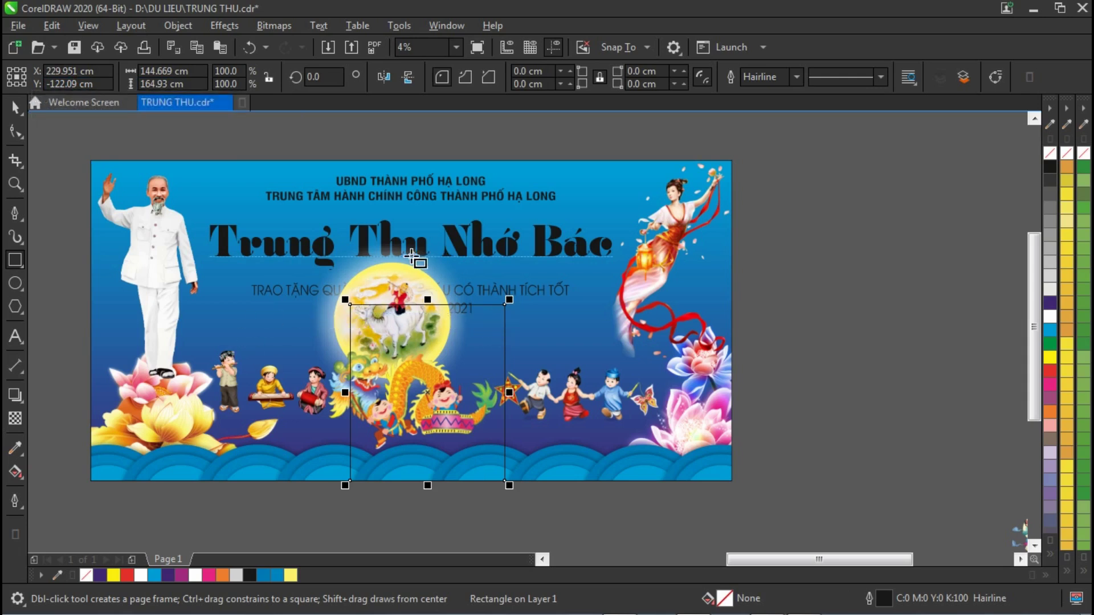
click(14, 105)
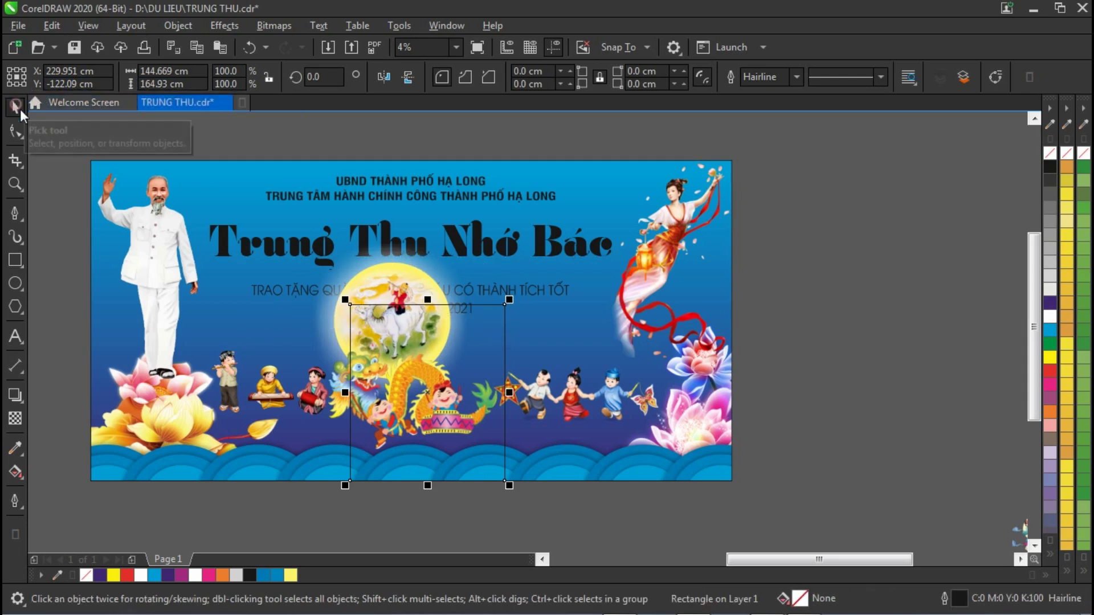
key(Delete)
Bring the heading, the title and the subtitle text in front of the moon.
drag(177, 143, 638, 331)
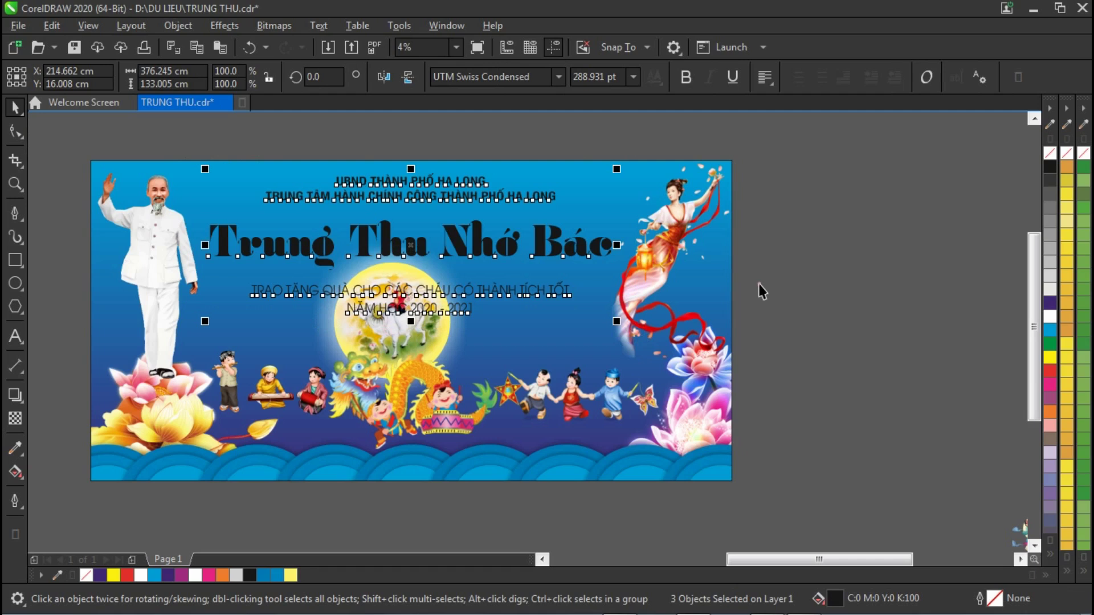
click(728, 323)
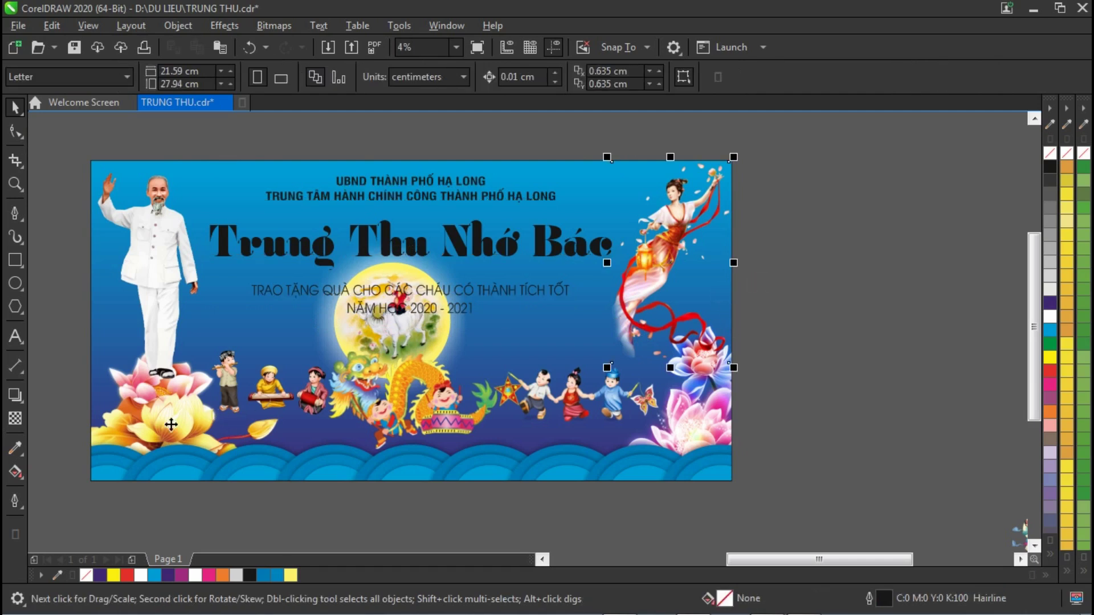
Change the poster background's fountain fill to elliptical, with a light-blue centre fading to purple outside the poster's edges.
click(222, 206)
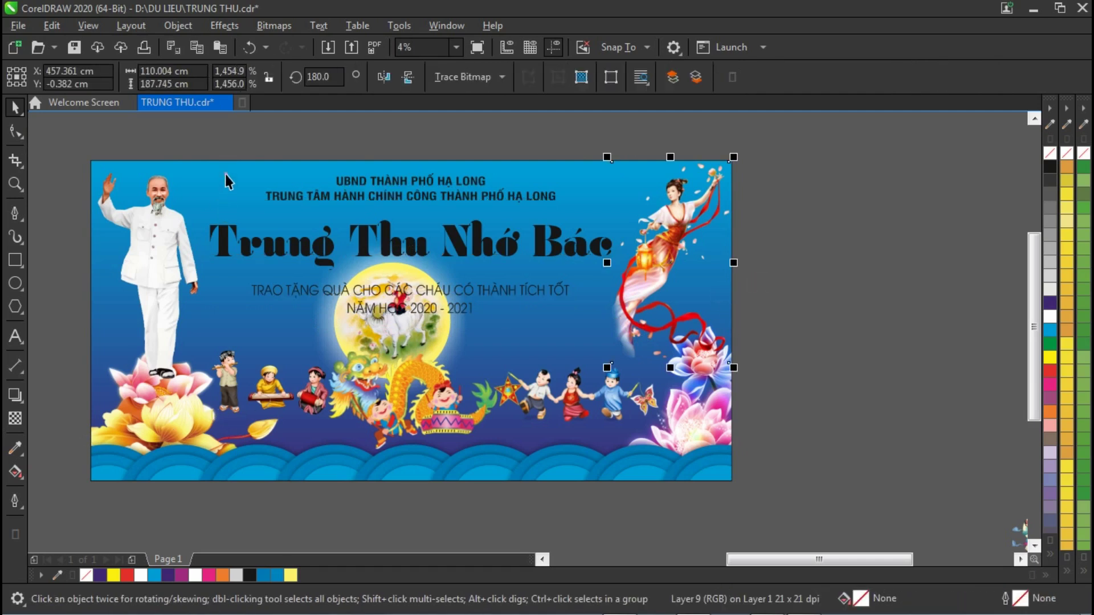
click(13, 473)
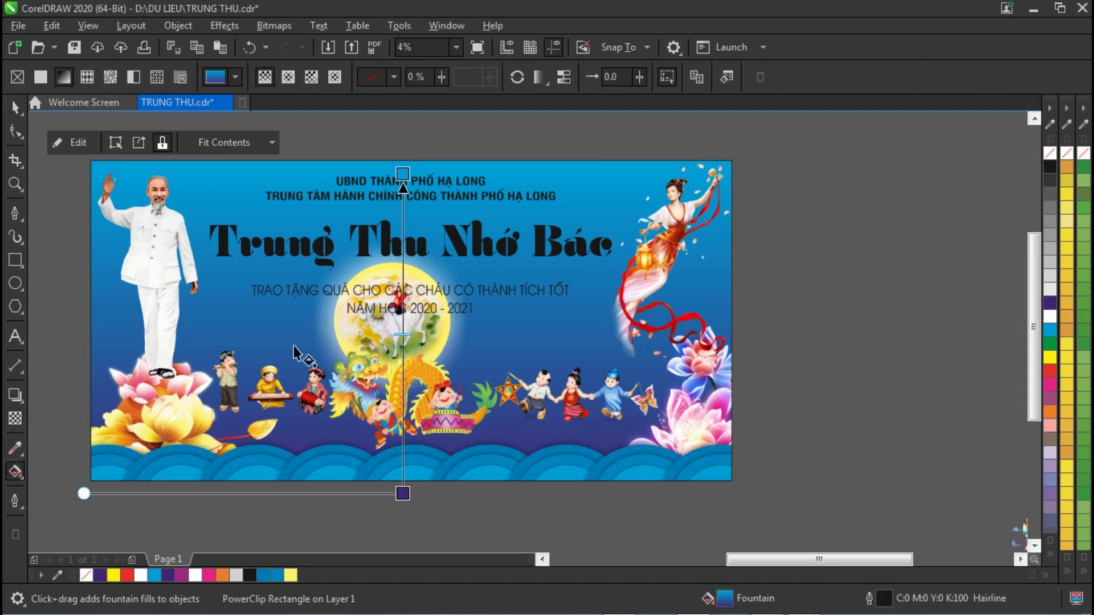
drag(398, 498, 400, 326)
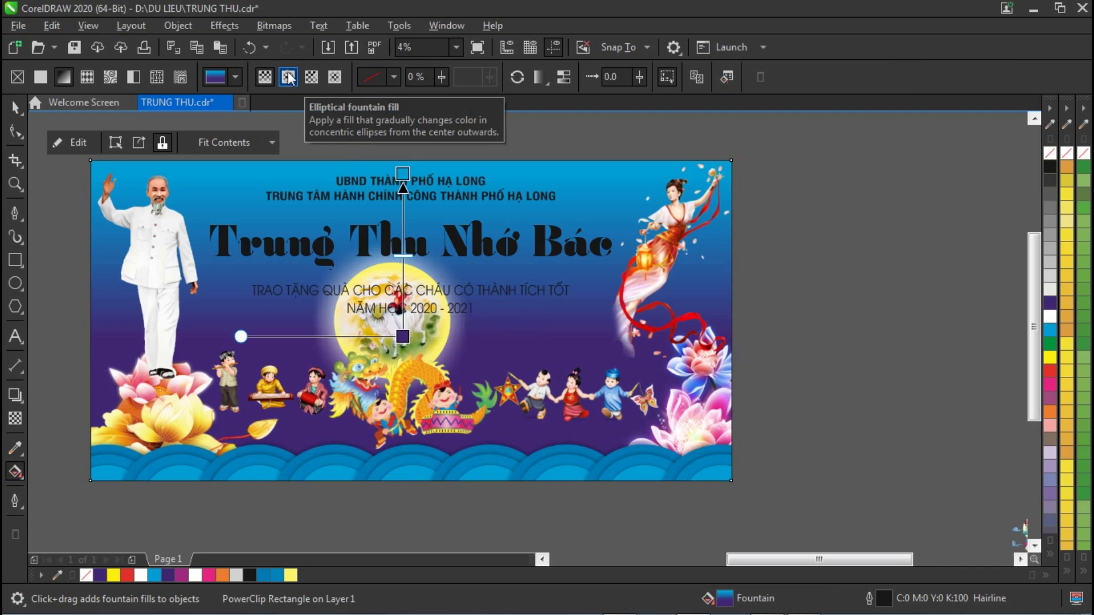
click(289, 77)
drag(404, 256, 401, 323)
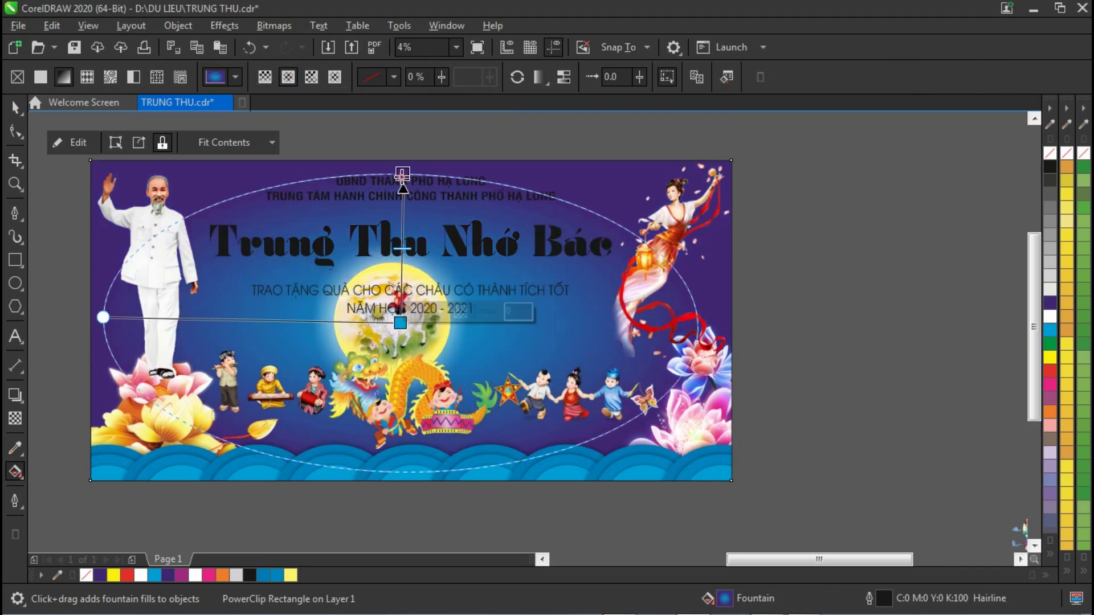
drag(403, 175, 401, 131)
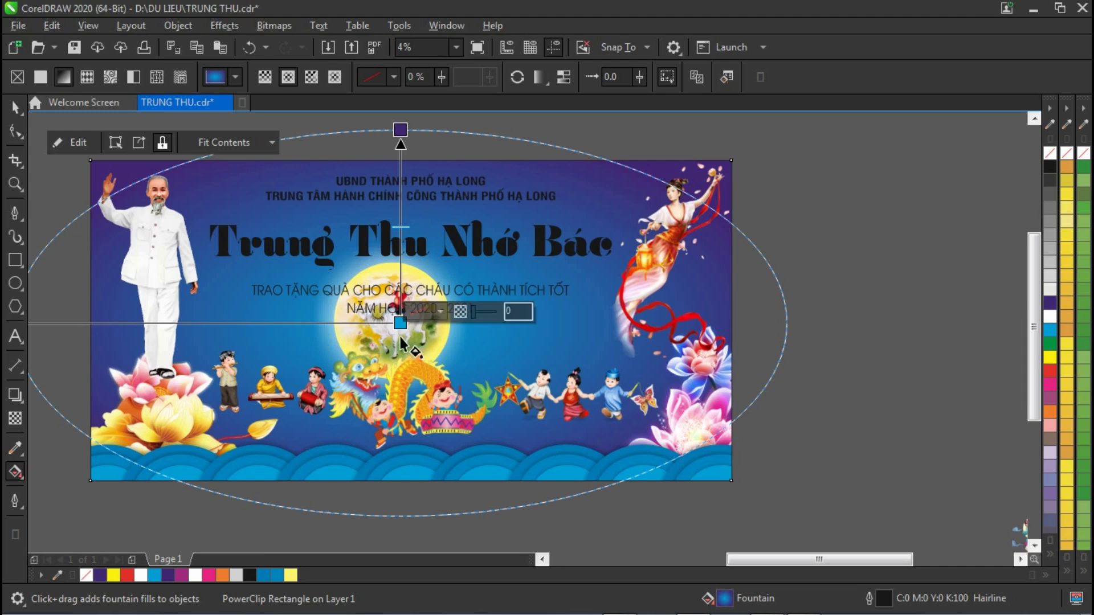
Centre the background's elliptical fill on the moon, make it circular and extend its purple end out to the fairy's ribbon.
drag(401, 323, 400, 247)
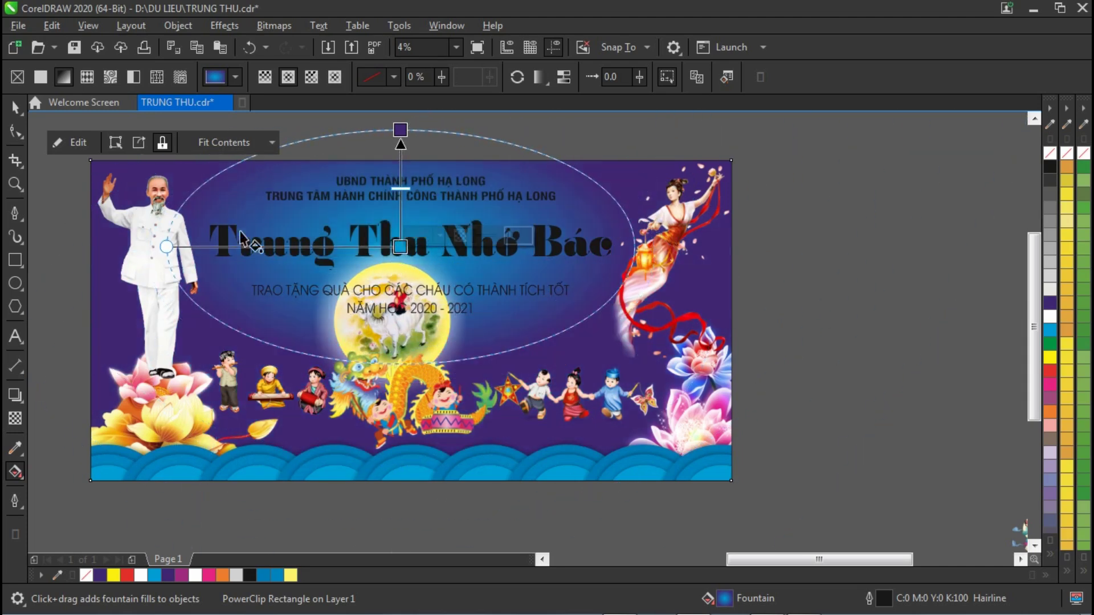
drag(169, 246, 246, 246)
drag(400, 248, 397, 324)
drag(400, 131, 485, 320)
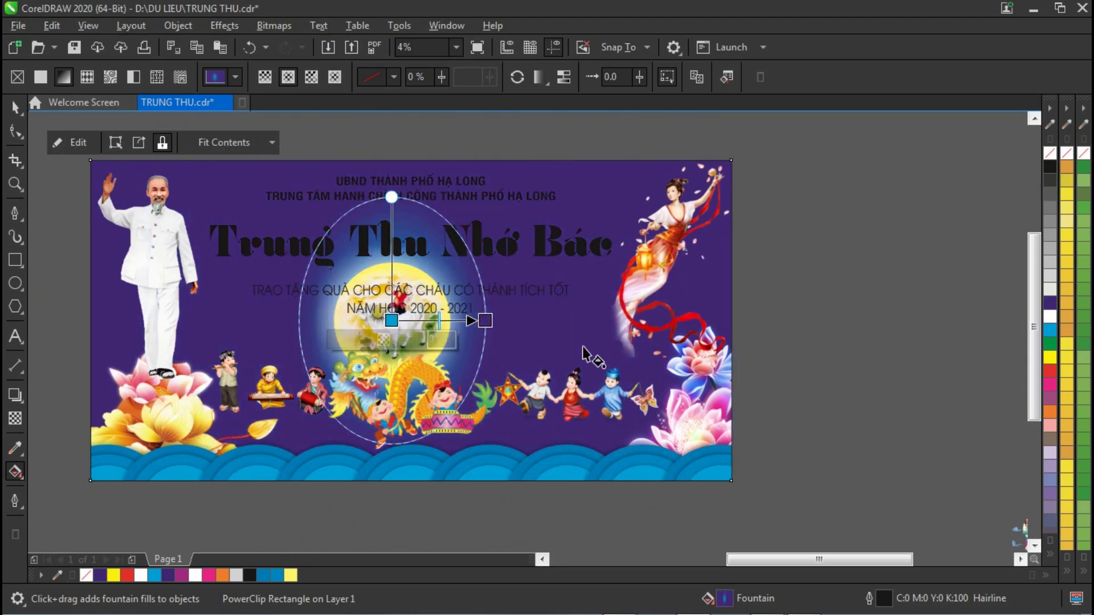
drag(392, 197, 391, 228)
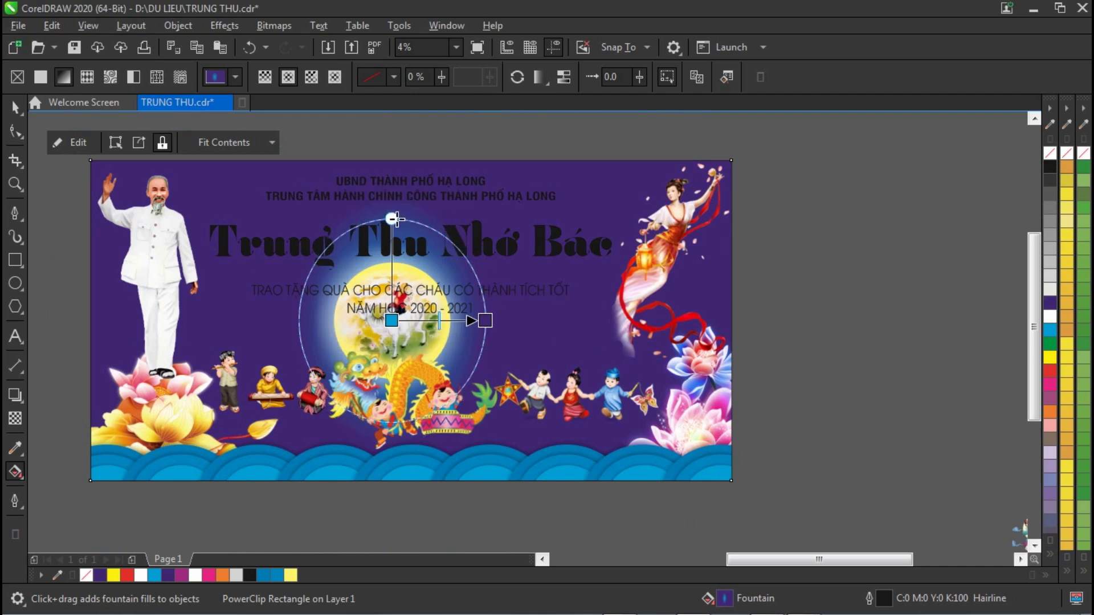
drag(486, 320, 660, 330)
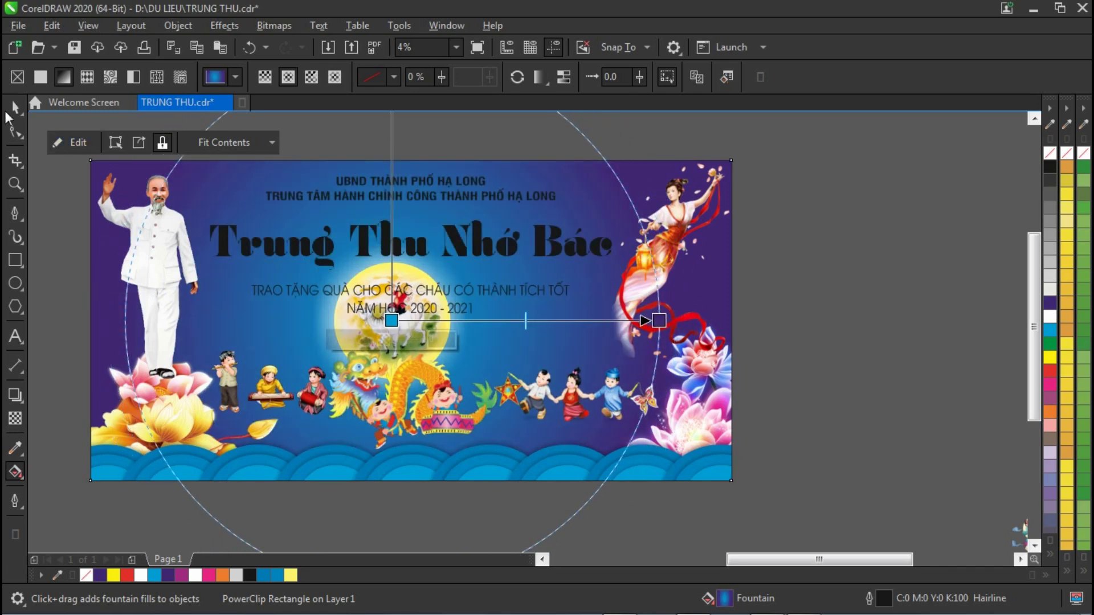
Recolour the two-line organisation heading light grey, shrink it slightly and nudge it up.
click(14, 108)
drag(211, 142, 644, 220)
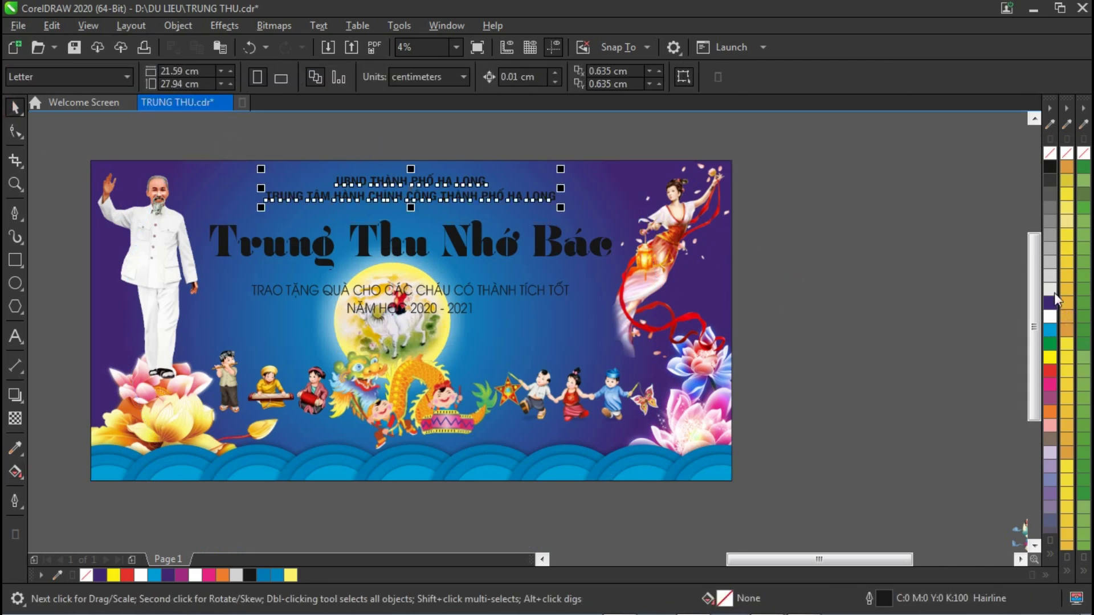
drag(563, 212, 549, 229)
drag(446, 200, 444, 197)
Move the "Trung Thu Nhớ Bác" title slightly up and raise the two-line subtitle to just beneath it.
drag(455, 242, 453, 233)
click(439, 293)
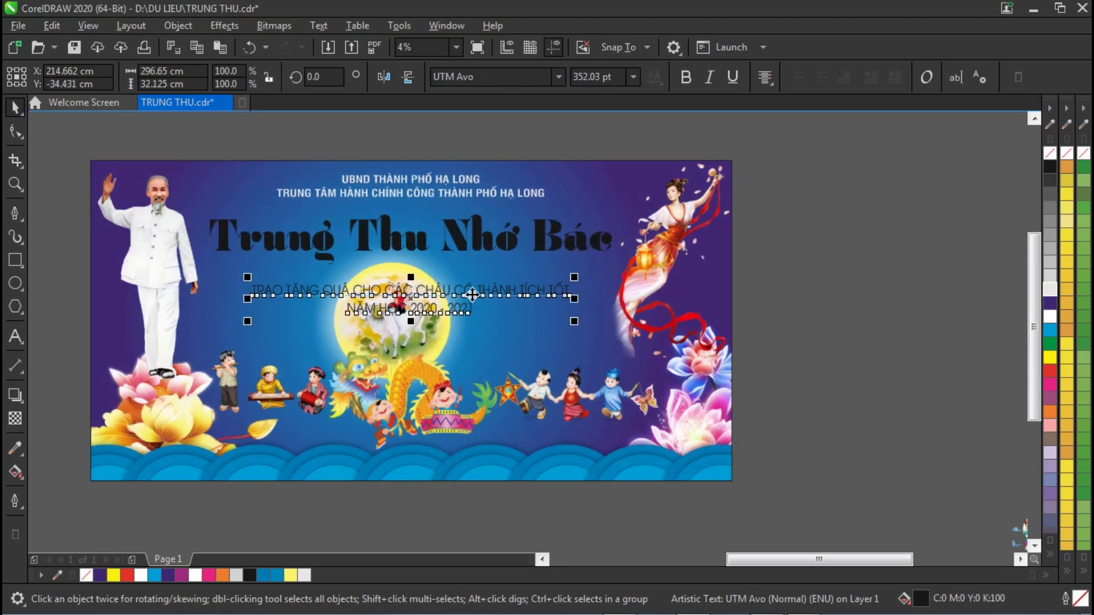
drag(472, 295, 472, 276)
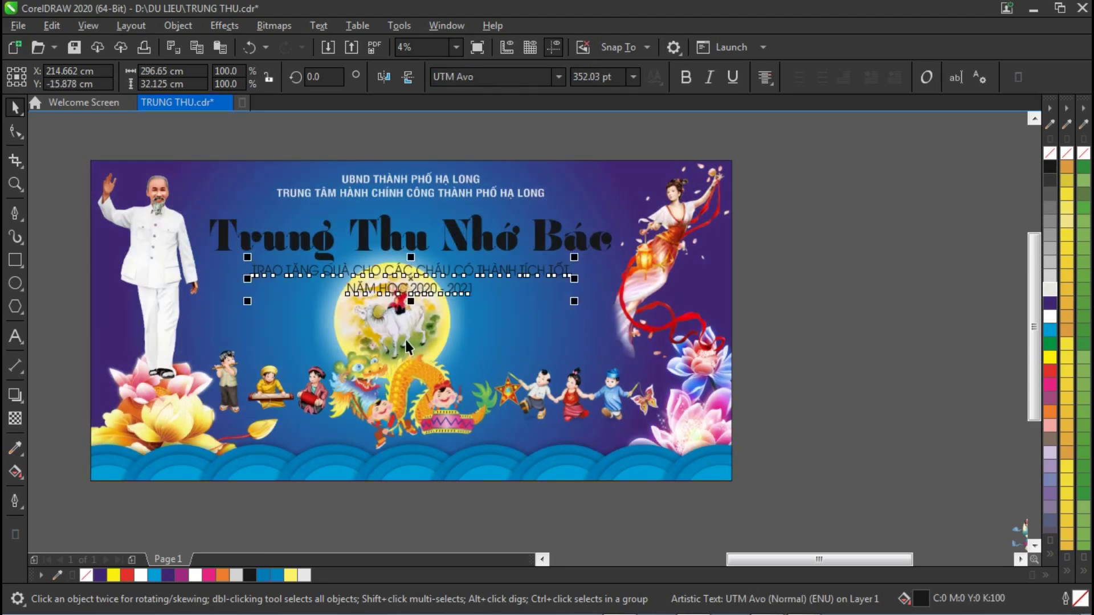
Shrink the moon group to about 130.4 × 130.4 cm and nudge it down between the subtitle and the dragon.
click(406, 340)
drag(474, 237, 466, 246)
drag(427, 326, 429, 331)
click(792, 280)
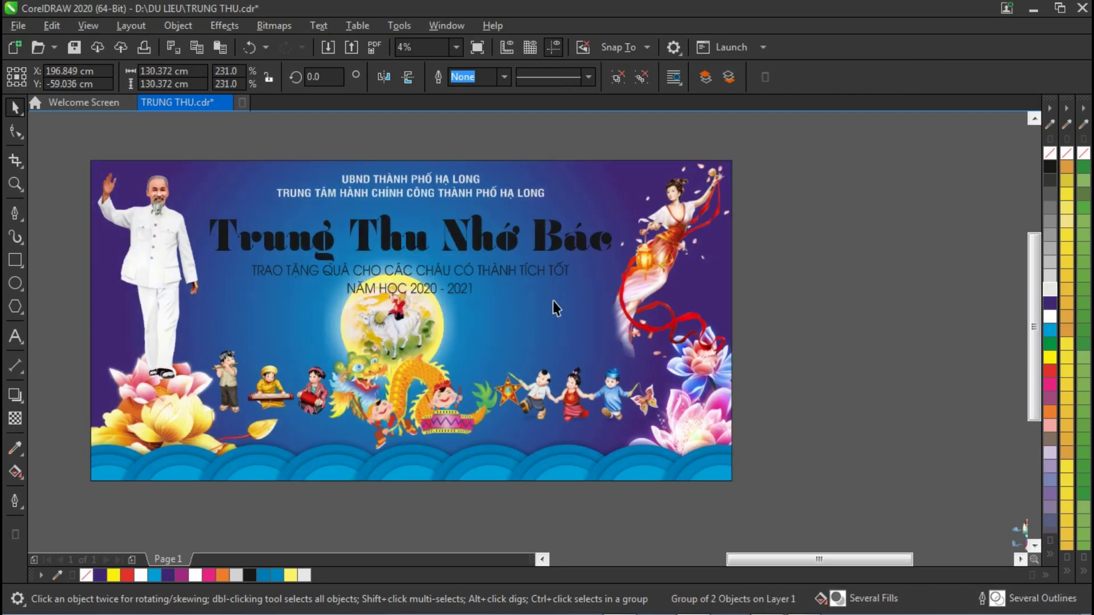
key(Escape)
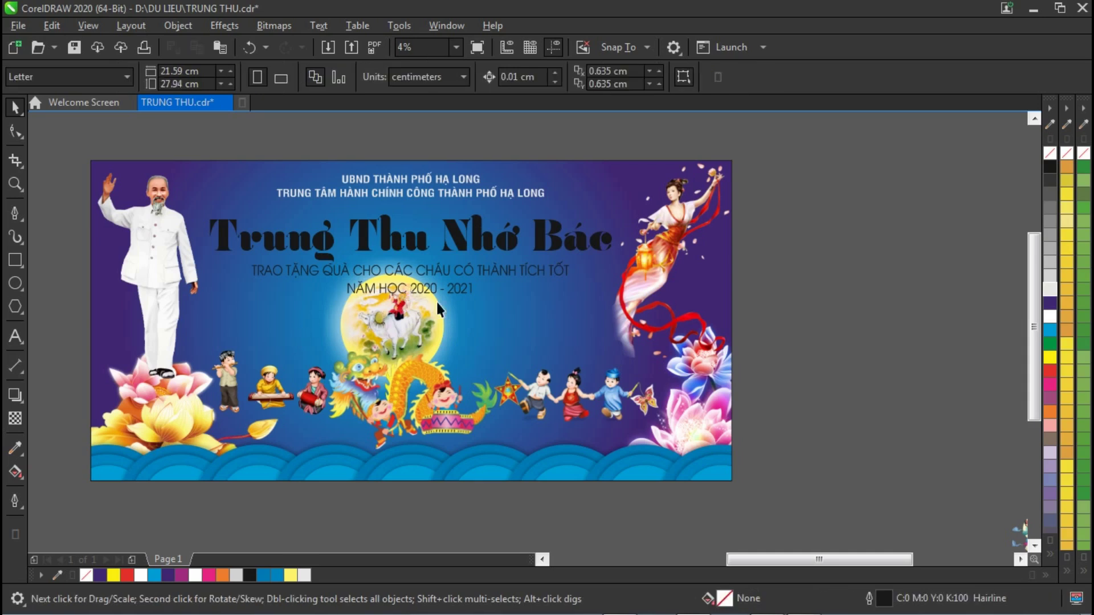
Fill the "Trung Thu Nhớ Bác" title with red and give it a 10 mm outline.
click(532, 313)
click(531, 278)
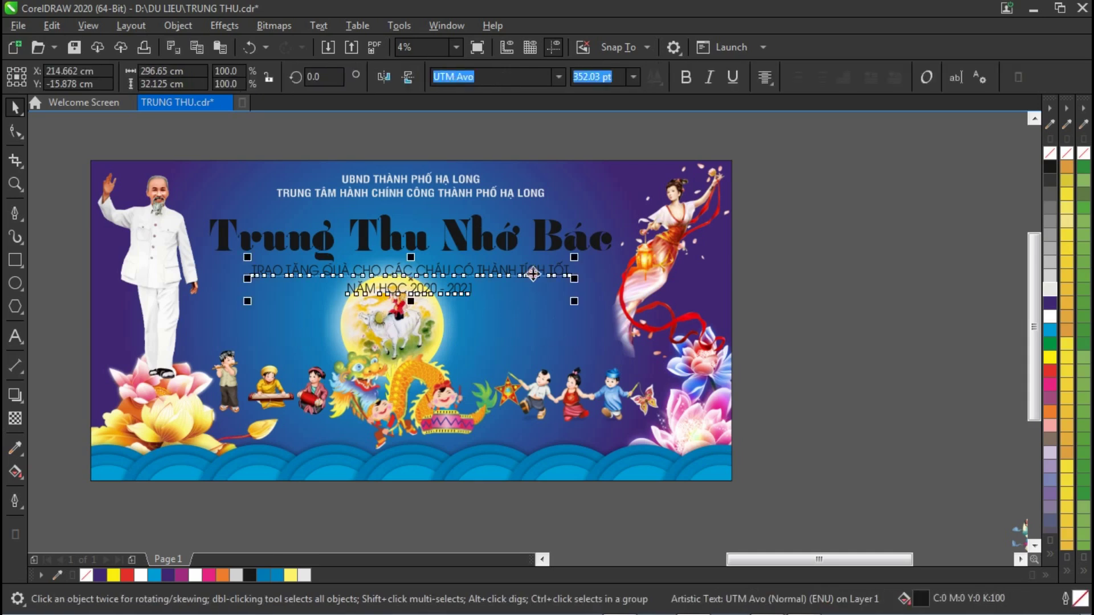
click(552, 249)
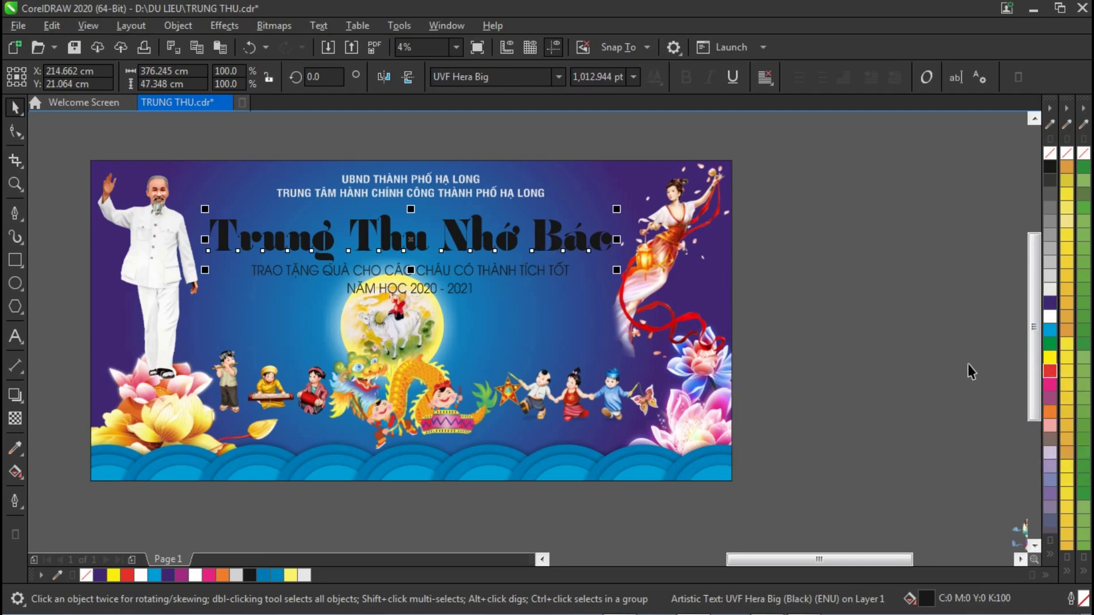
click(1049, 371)
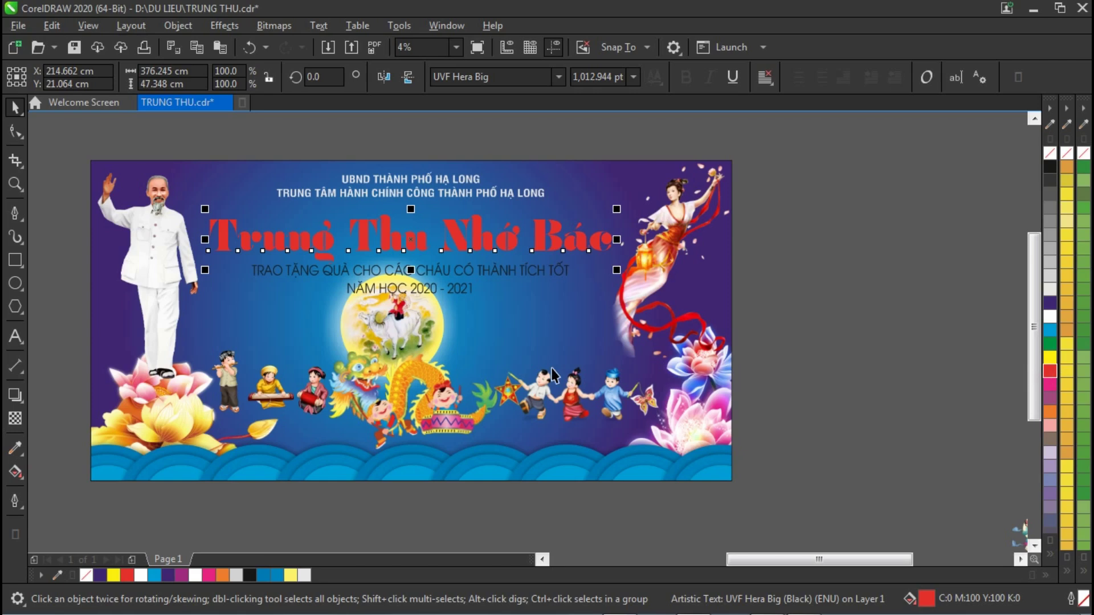
key(F12)
text(10)
key(Return)
Make the title's outline white, positioned outside with rounded corners, behind the fill and scaling with the object.
key(F12)
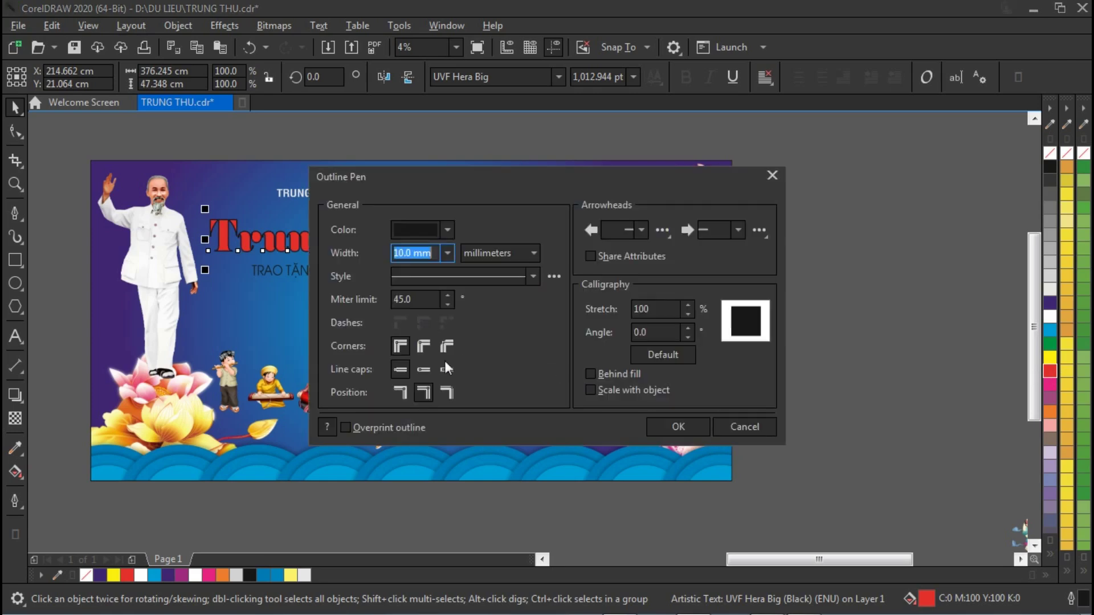
click(400, 392)
click(423, 346)
click(605, 374)
click(595, 387)
click(678, 427)
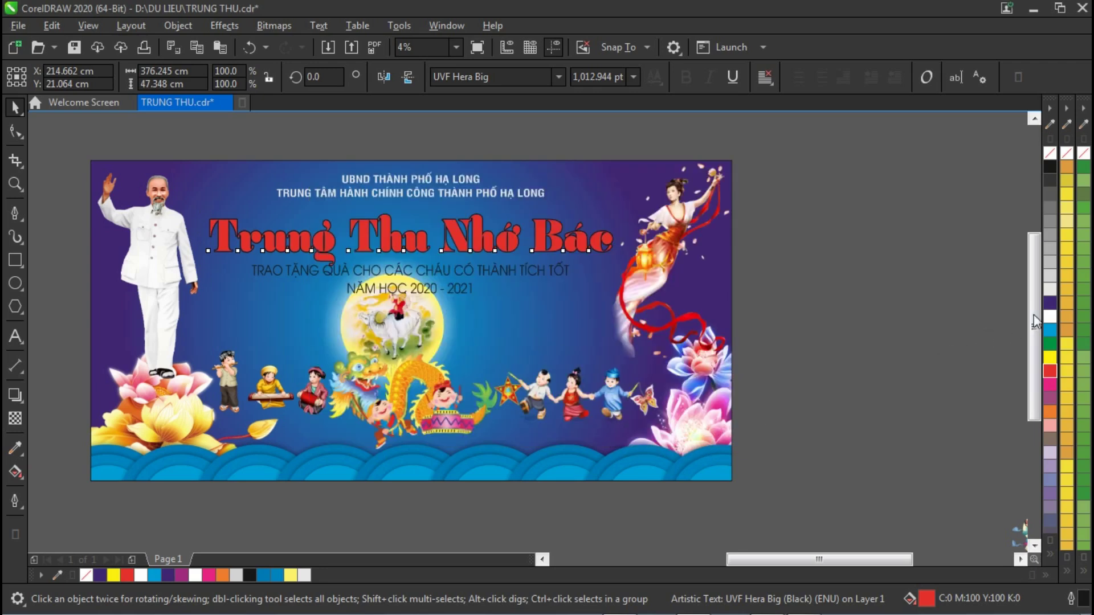
right_click(1049, 316)
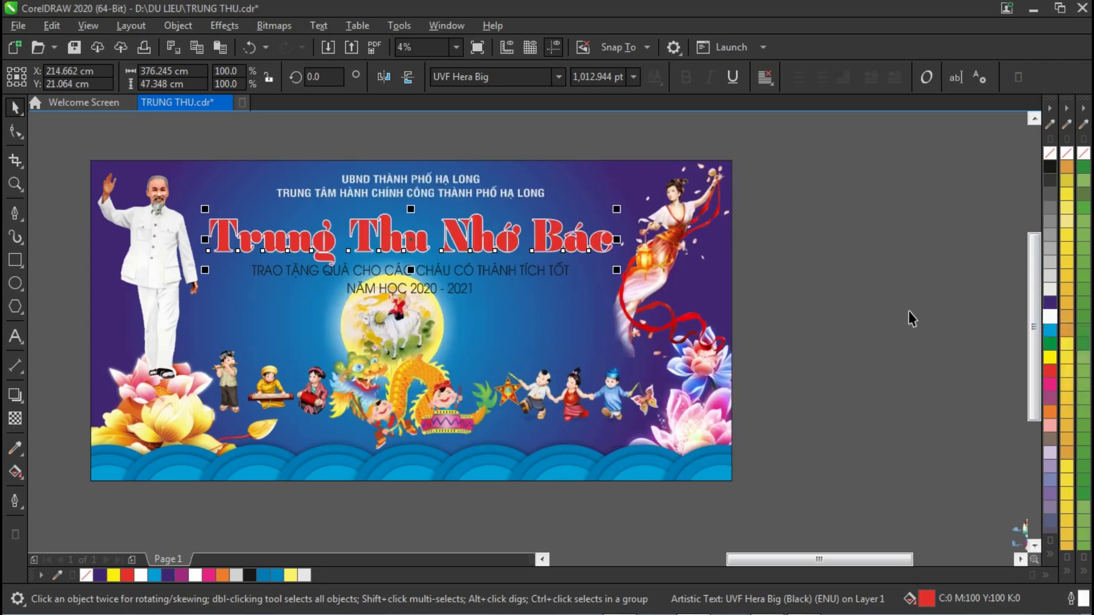
Fill the two-line subtitle with yellow and give it a 10 mm outline.
click(466, 271)
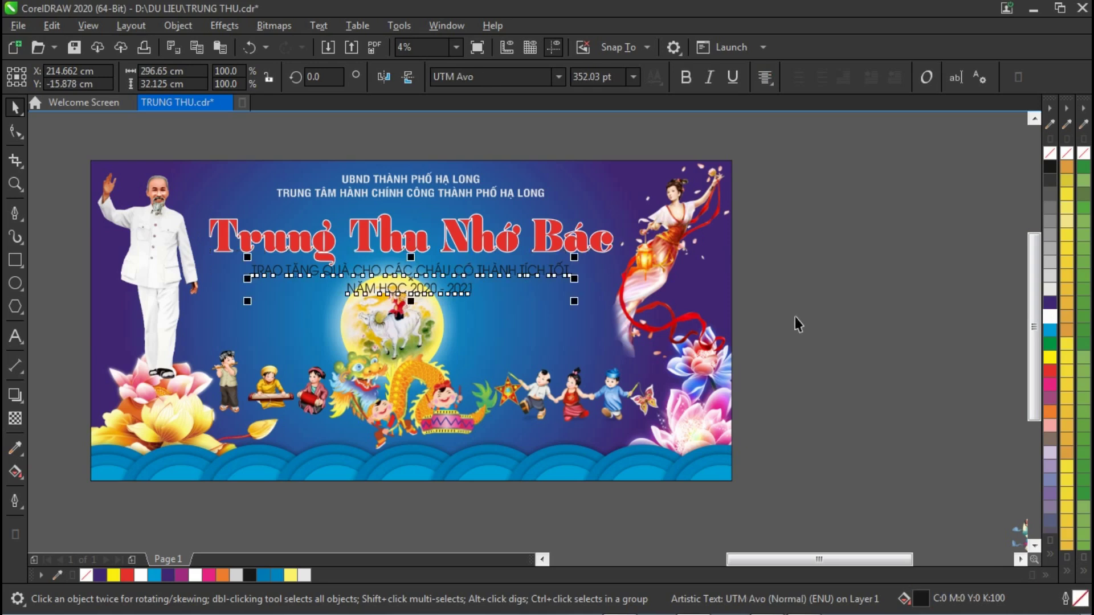
click(1050, 357)
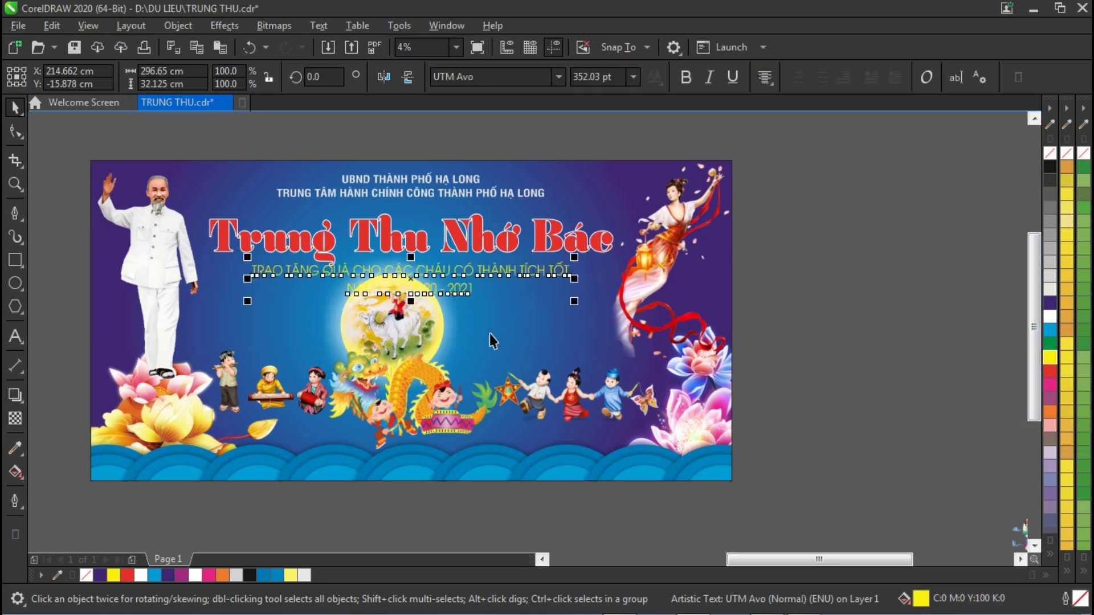
key(F12)
text(10)
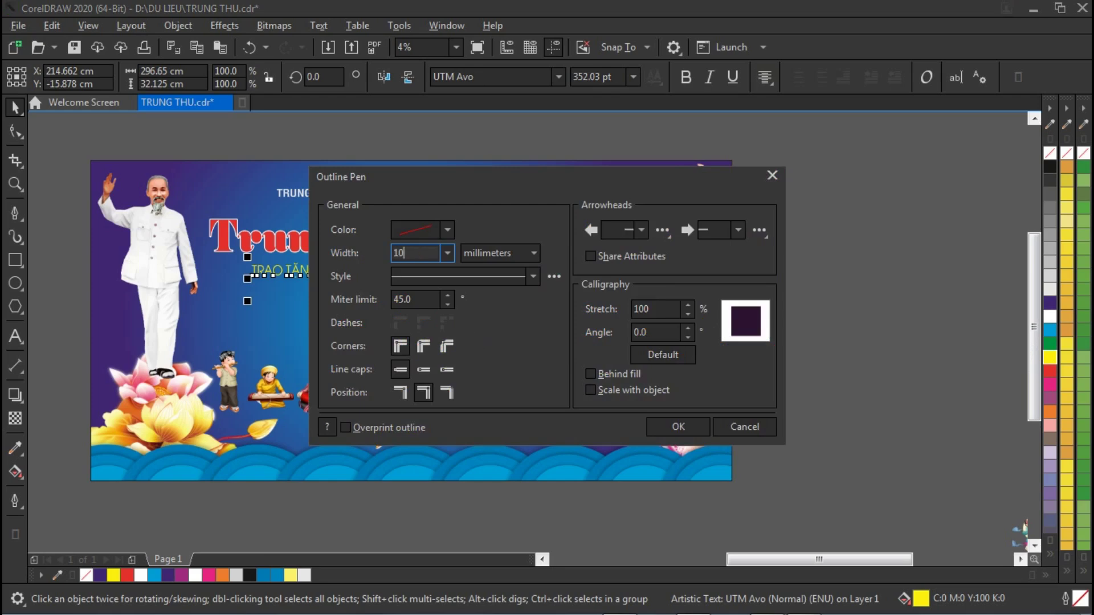
key(Return)
Change the subtitle's font to UTM Swiss Condensed and make it bold.
click(558, 76)
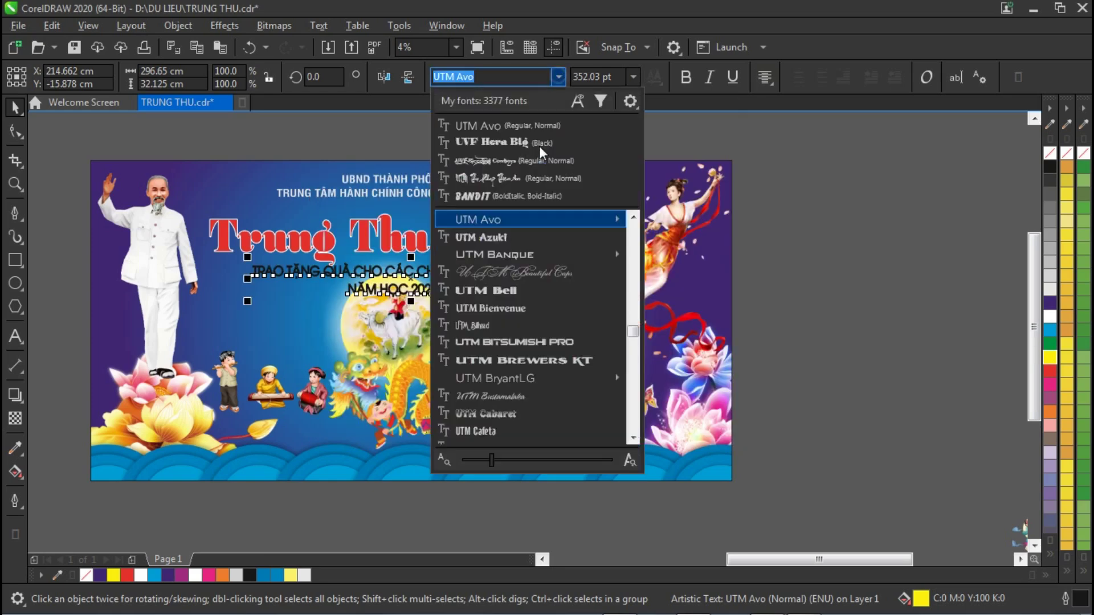
mouse_move(509, 220)
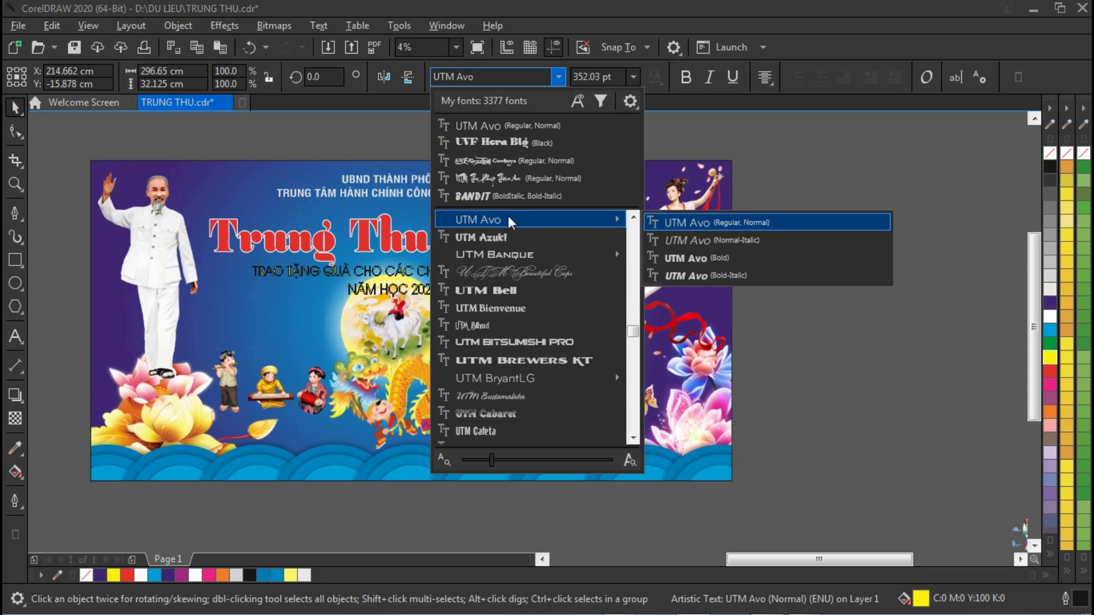
click(555, 78)
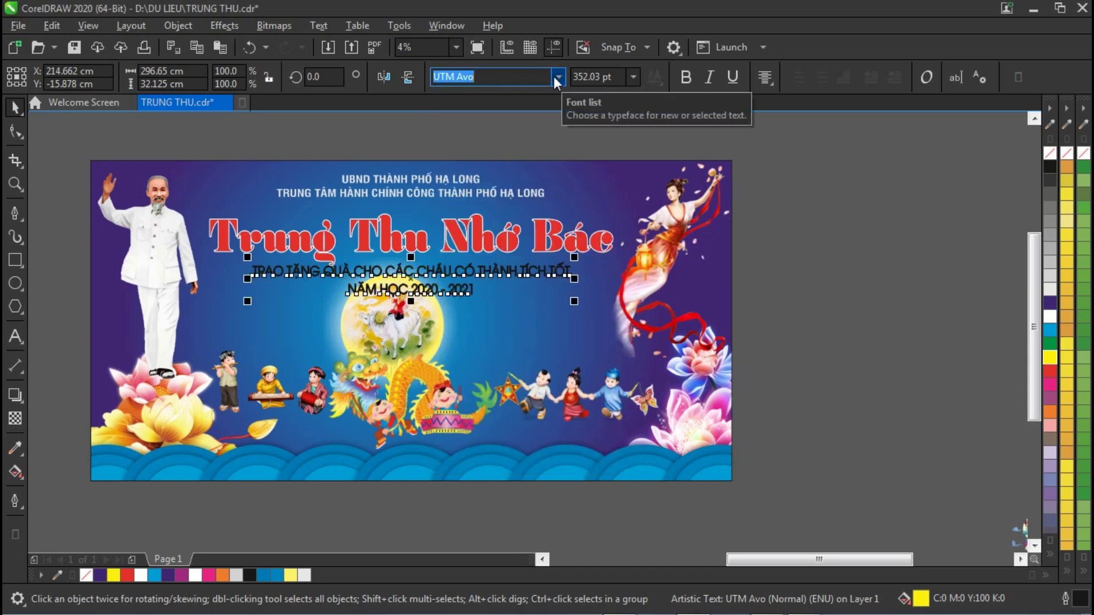
click(462, 75)
double_click(461, 75)
text(Su)
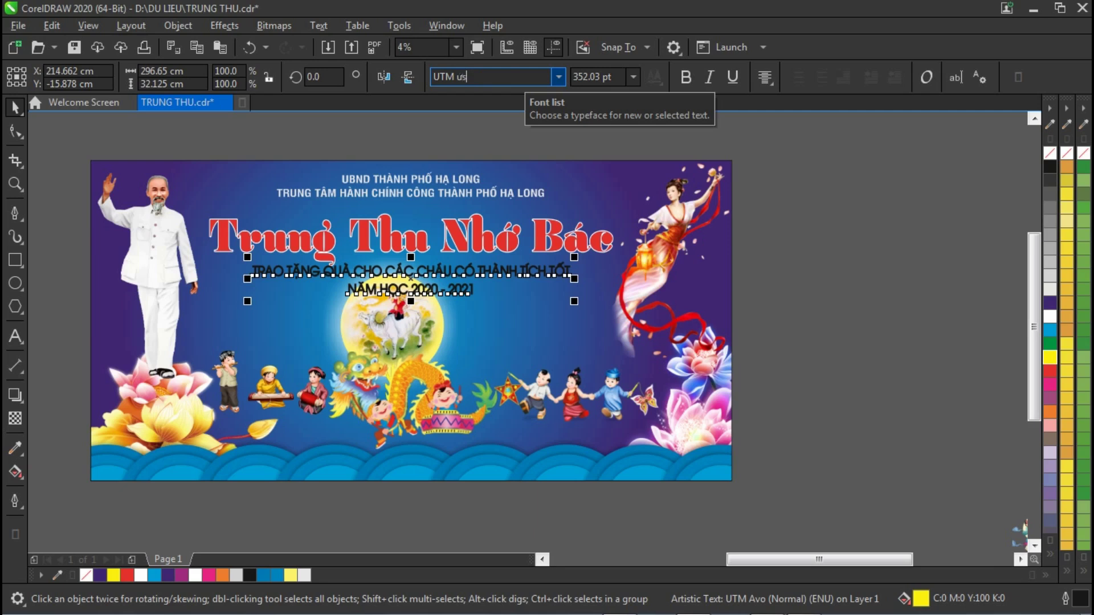
text(Swashes)
key(Return)
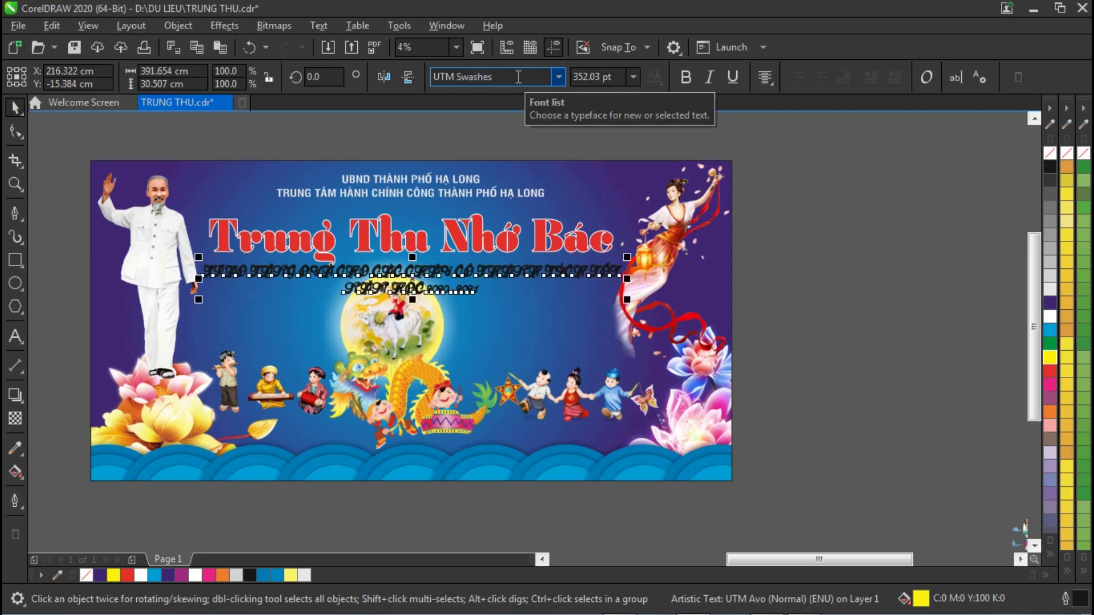
click(556, 78)
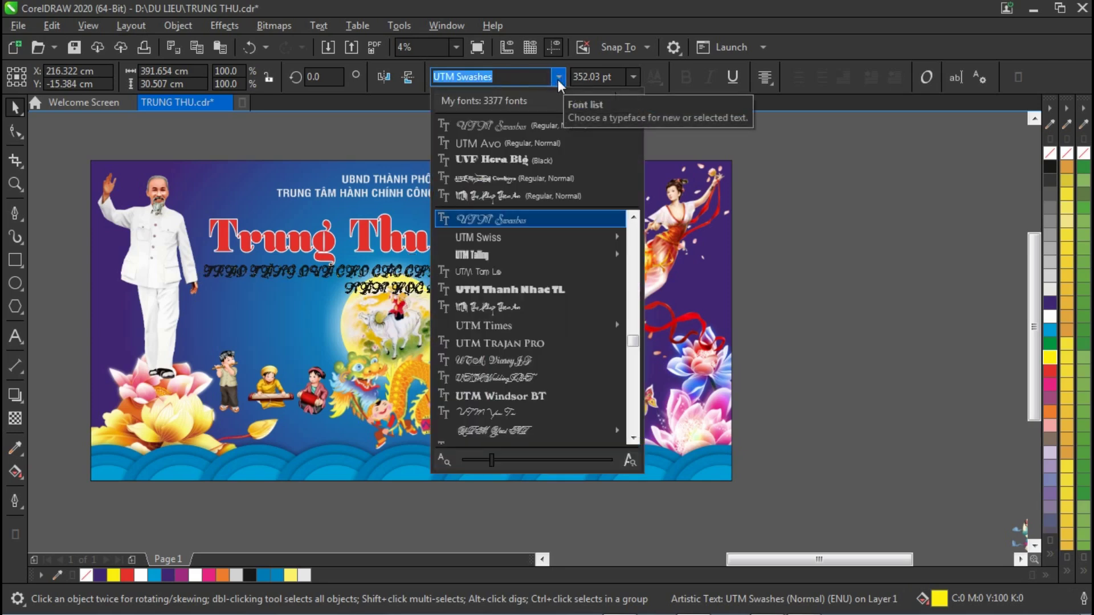
click(518, 233)
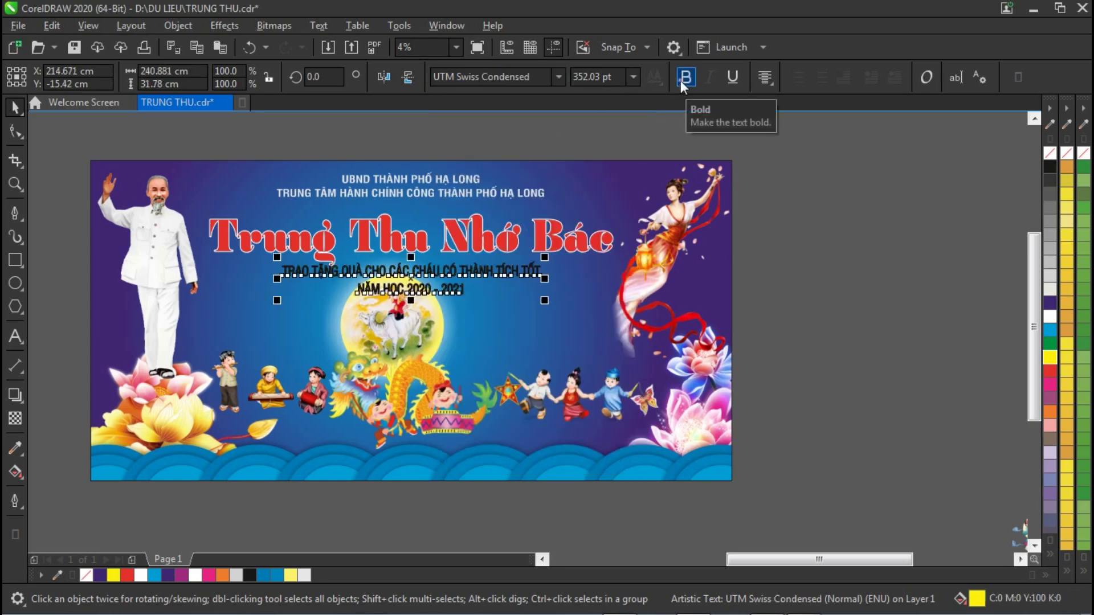
click(686, 77)
Enlarge the subtitle to about 377 pt, lower it slightly beneath the title and stretch it to about 286.9 cm wide.
drag(547, 281, 561, 311)
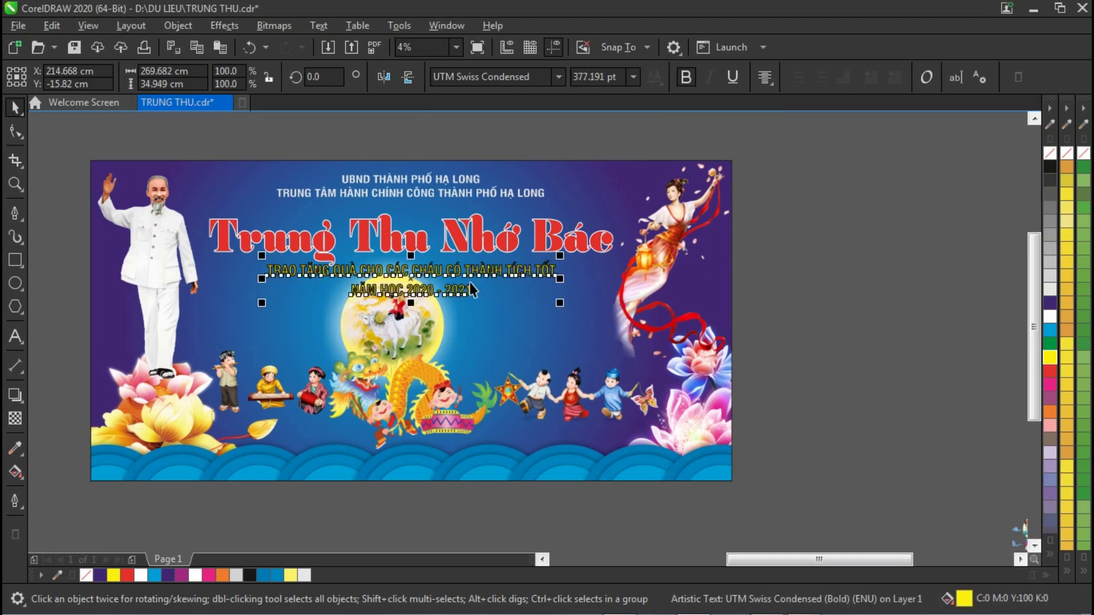
drag(457, 275, 456, 282)
shift+click(569, 181)
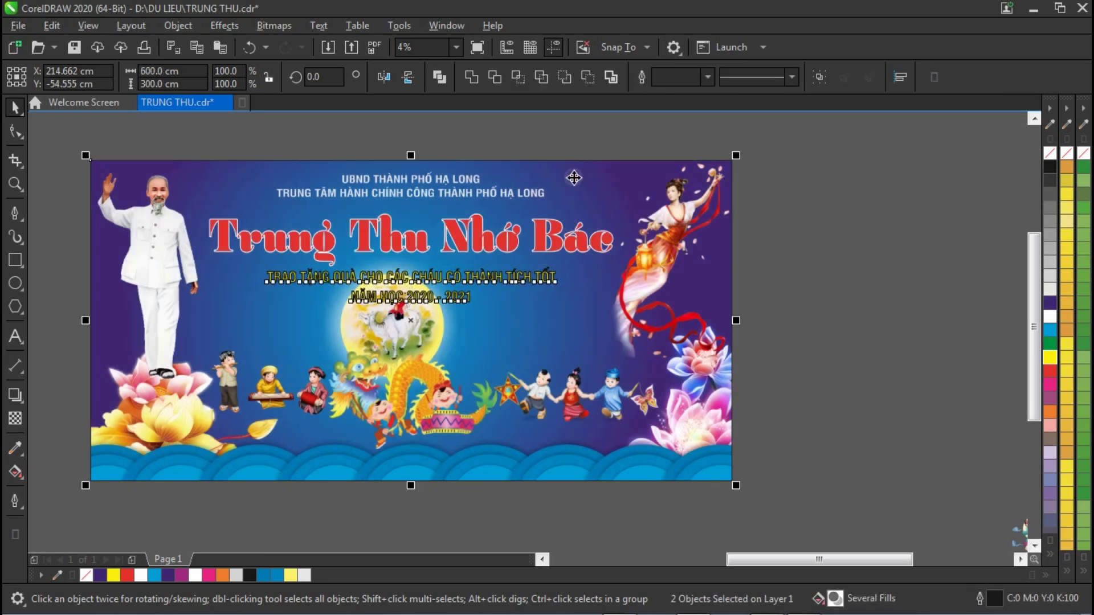
click(796, 293)
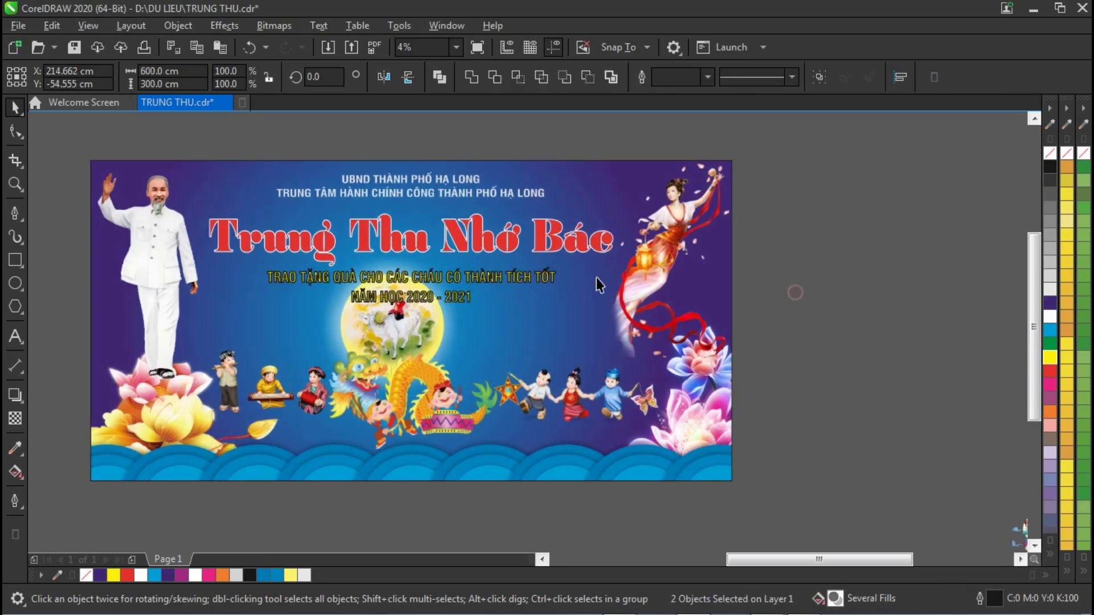
click(561, 290)
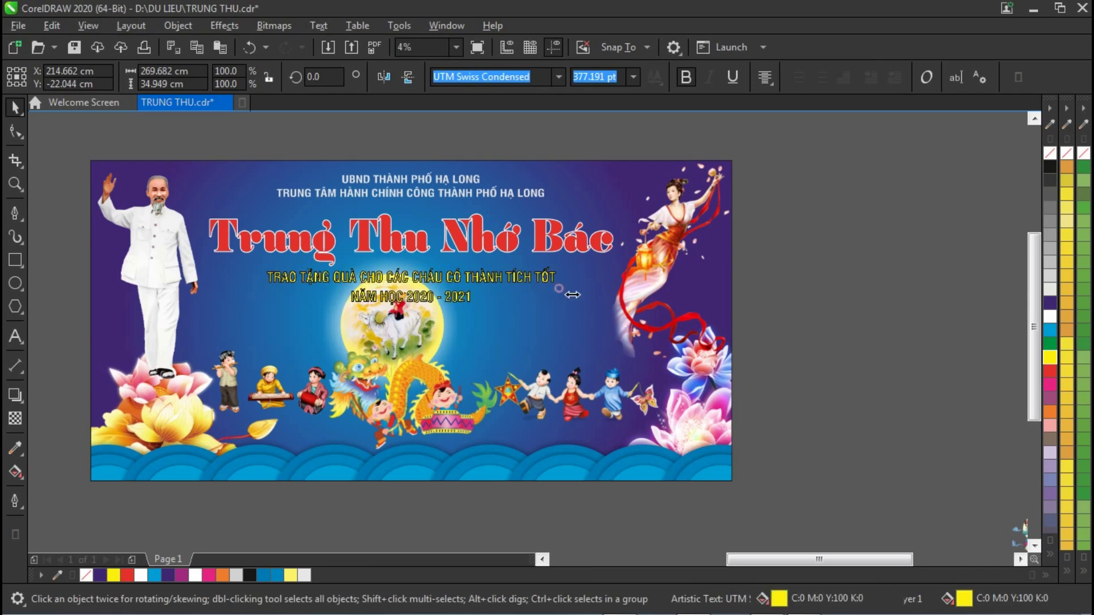
drag(577, 296, 578, 296)
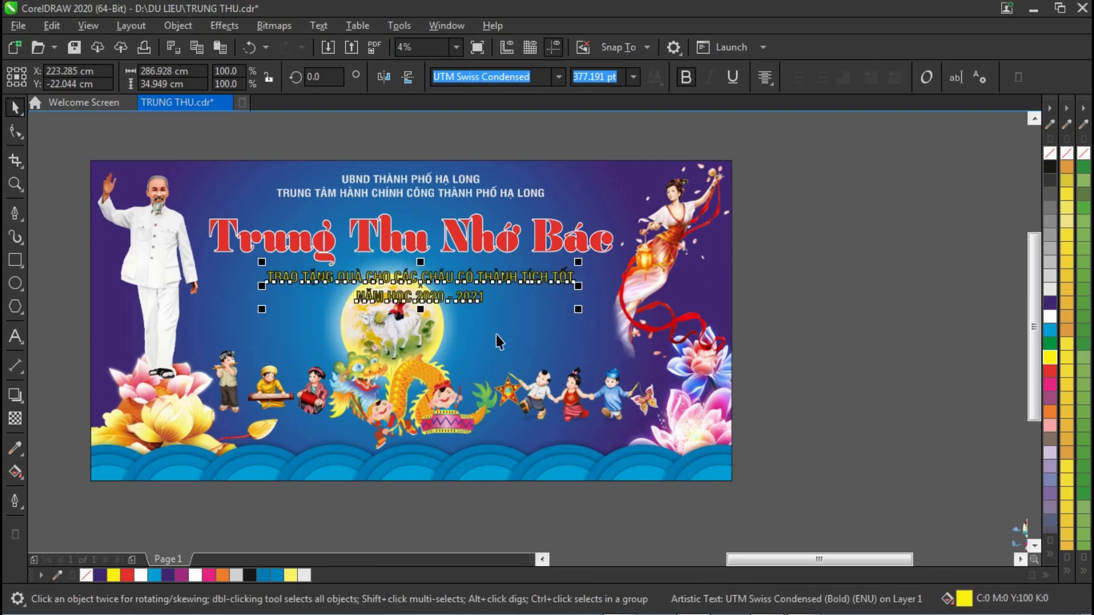
Make the subtitle's outline red, positioned outside with rounded corners, behind the fill and scaling with the object.
key(F12)
click(400, 392)
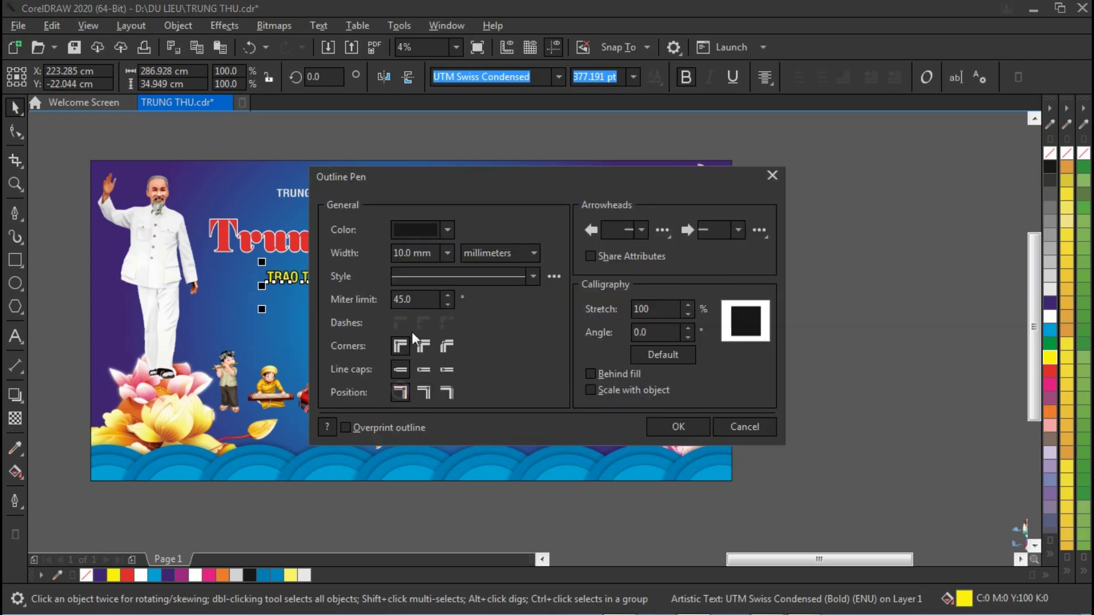
click(616, 374)
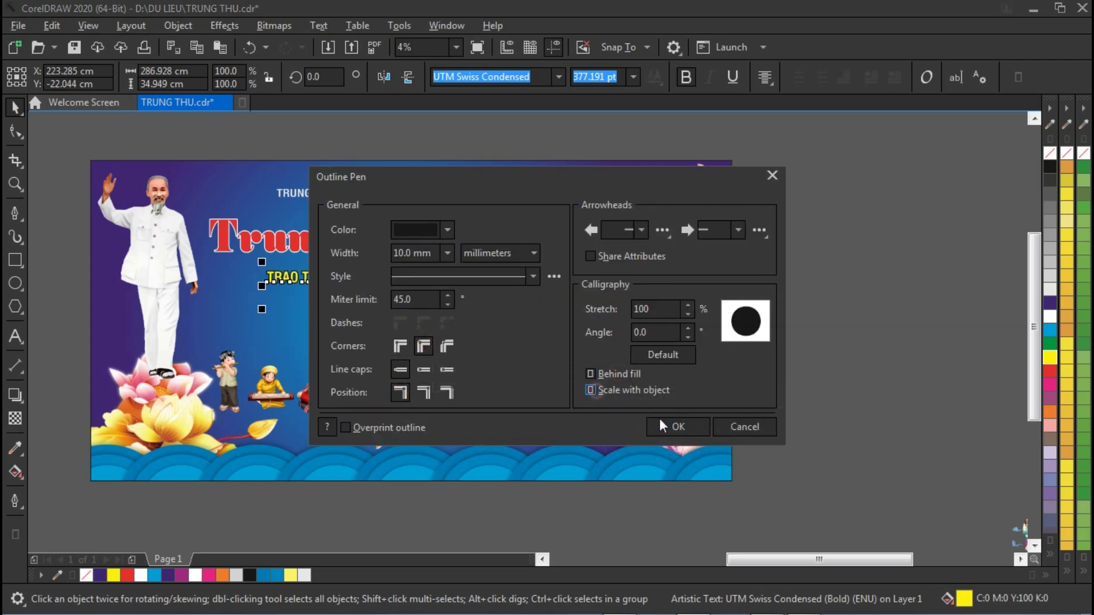
click(673, 427)
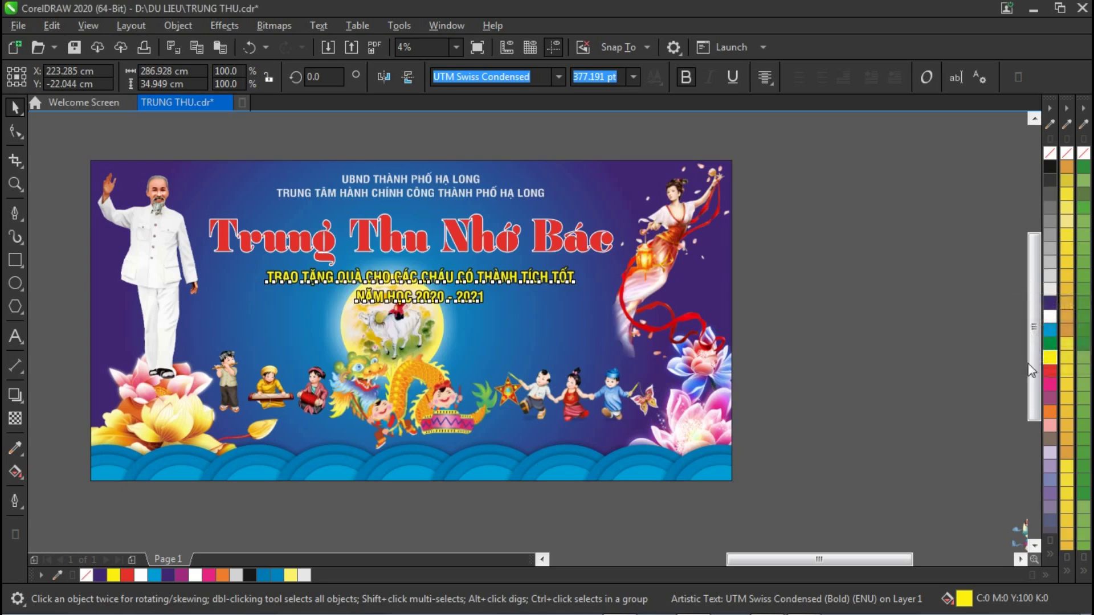
right_click(1050, 368)
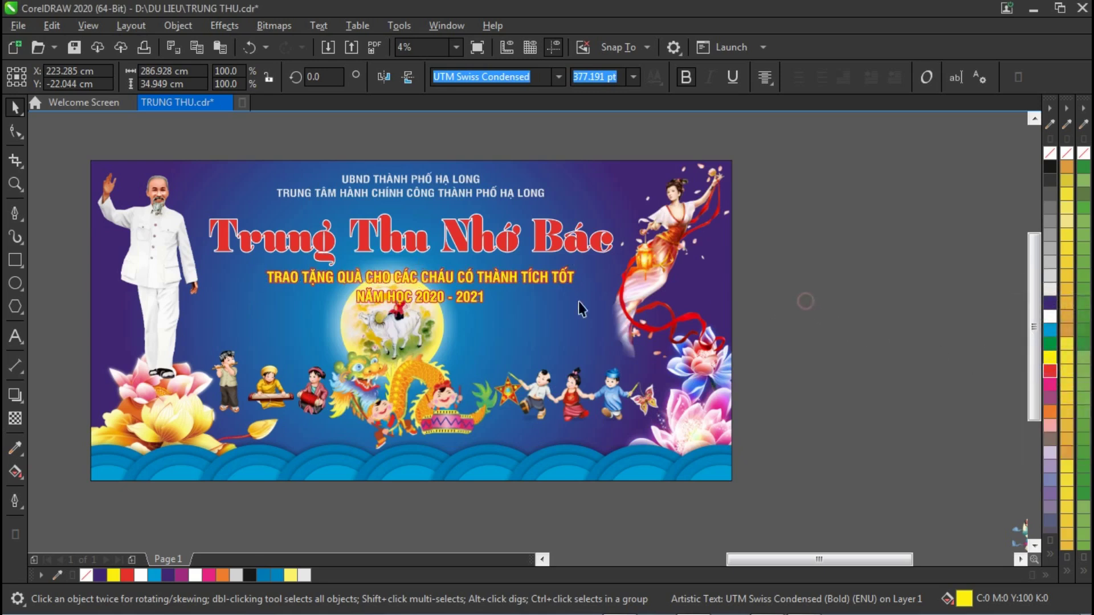
key(Escape)
Nudge the "Trung Thu Nhớ Bác" title slightly up, away from the subtitle.
click(440, 315)
key(z)
drag(115, 157, 771, 463)
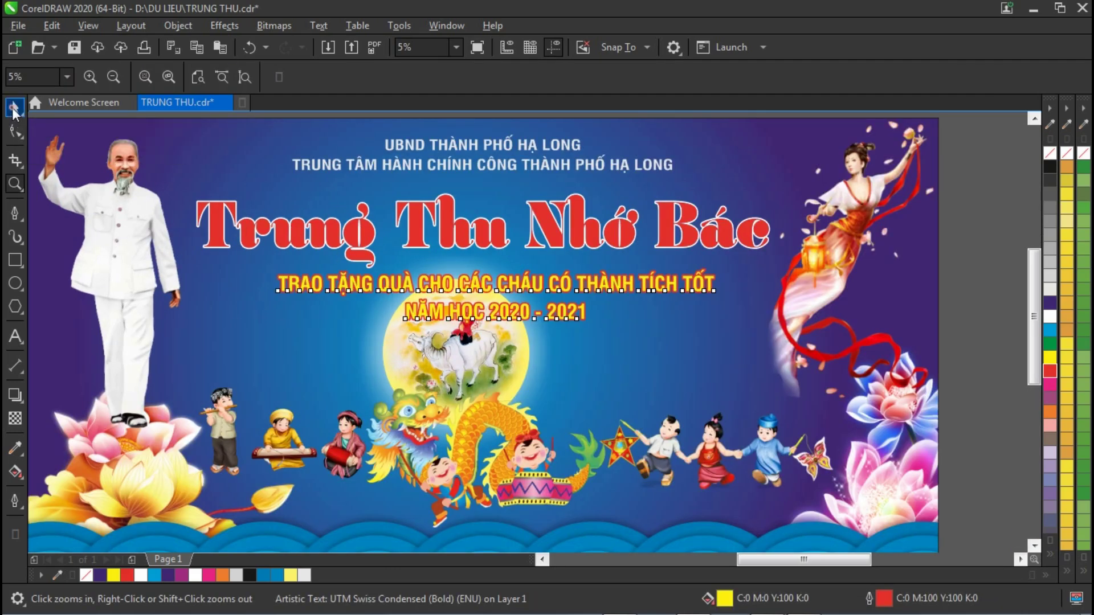
click(14, 107)
click(486, 350)
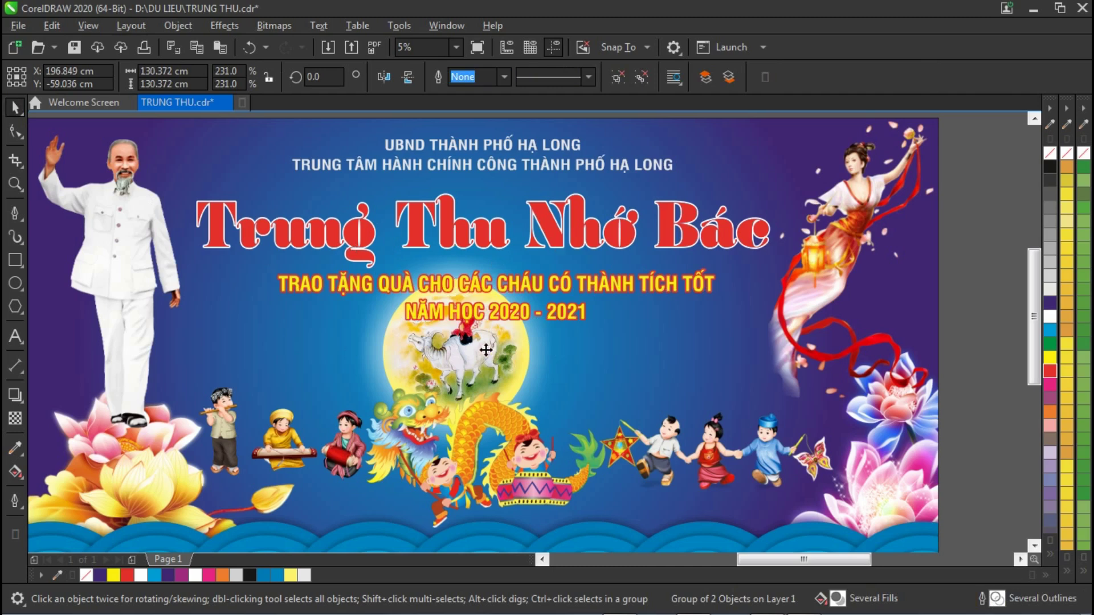
click(499, 236)
drag(499, 236, 496, 230)
Set the subtitle's text alignment to Center and centre it horizontally on the background.
click(490, 316)
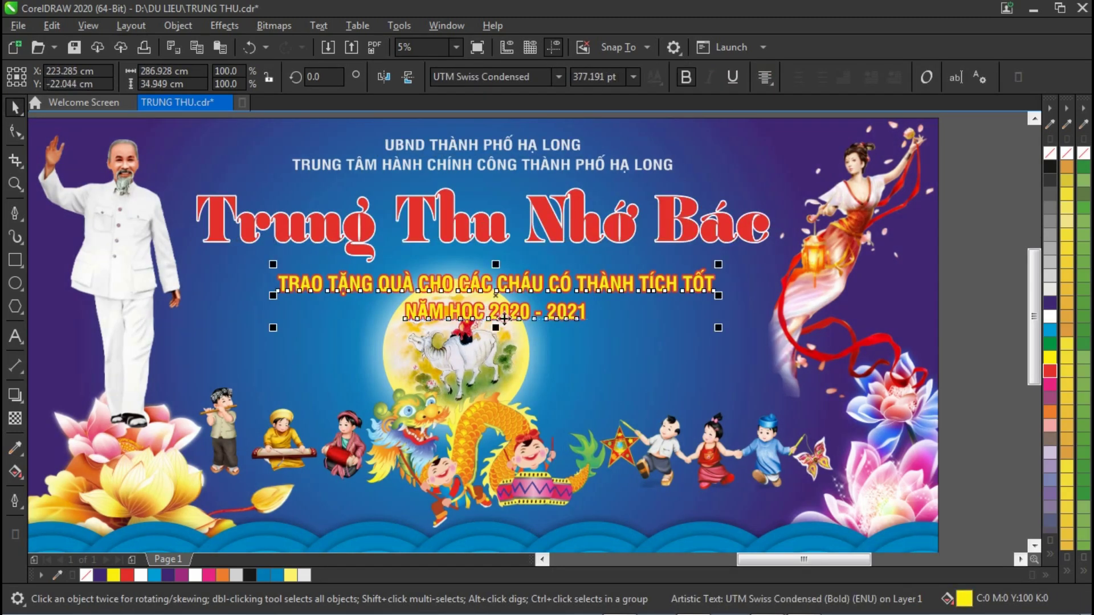
click(766, 76)
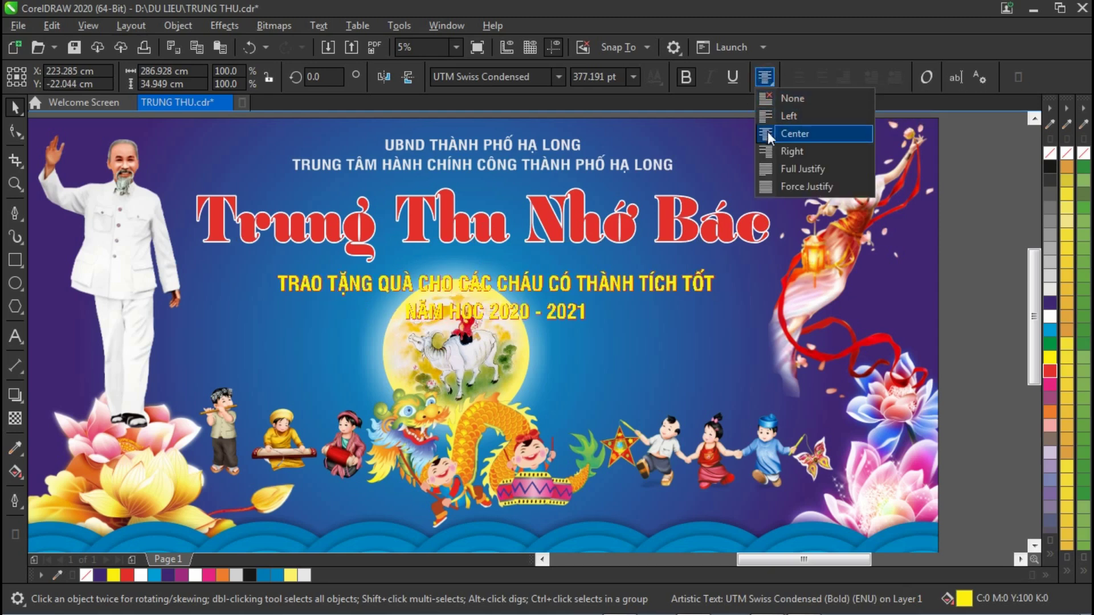
click(768, 132)
shift+click(247, 143)
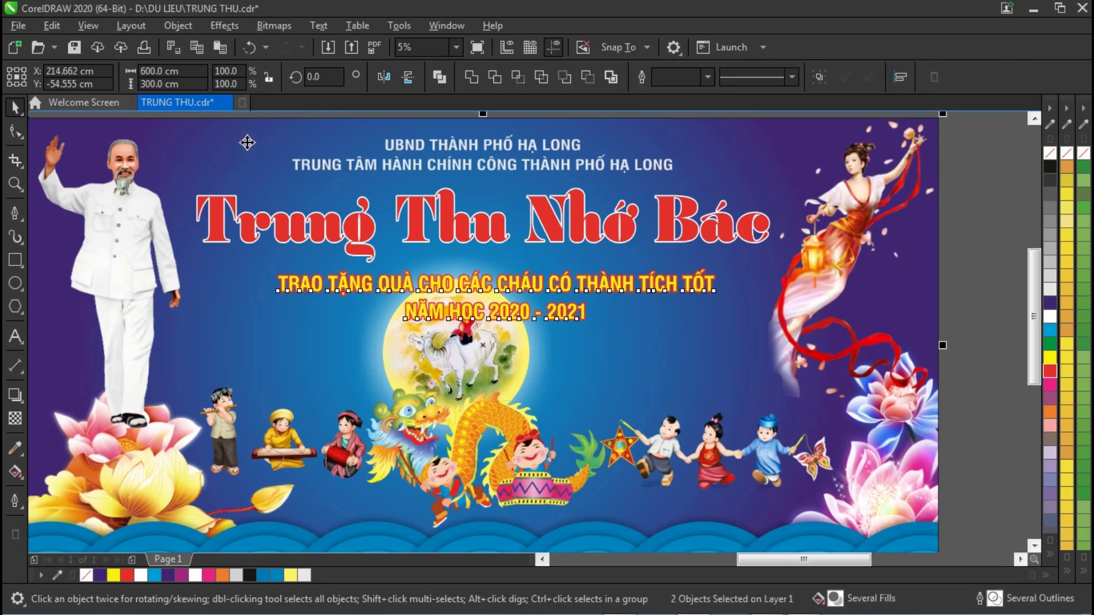
key(e)
Enlarge the moon group slightly and move it down and to the right, beneath the subtitle and behind the dragon.
click(549, 361)
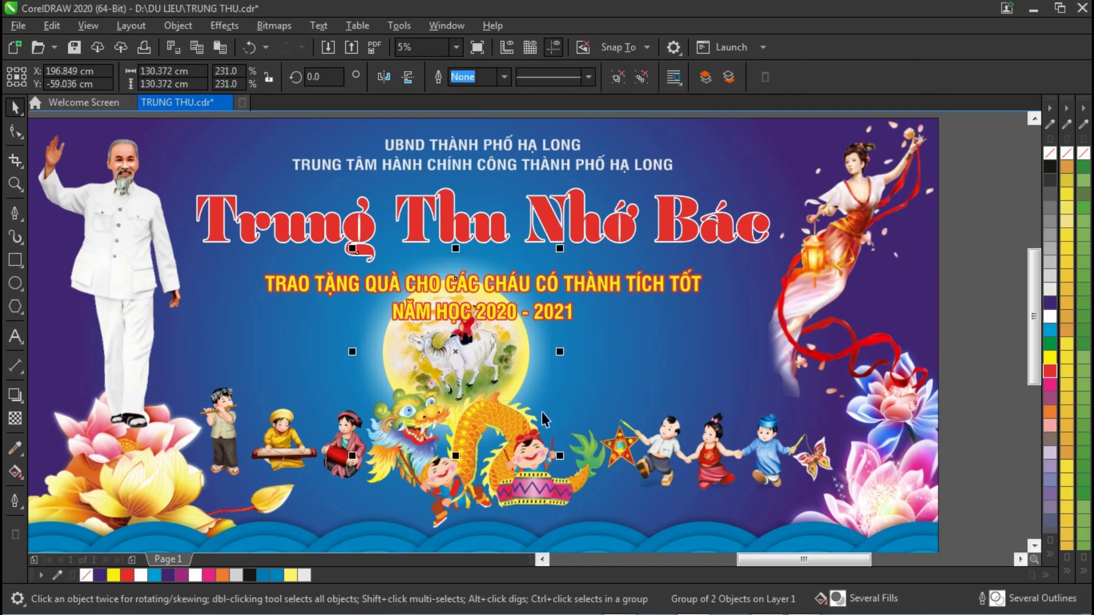
drag(559, 455, 587, 483)
drag(518, 349, 534, 383)
click(965, 238)
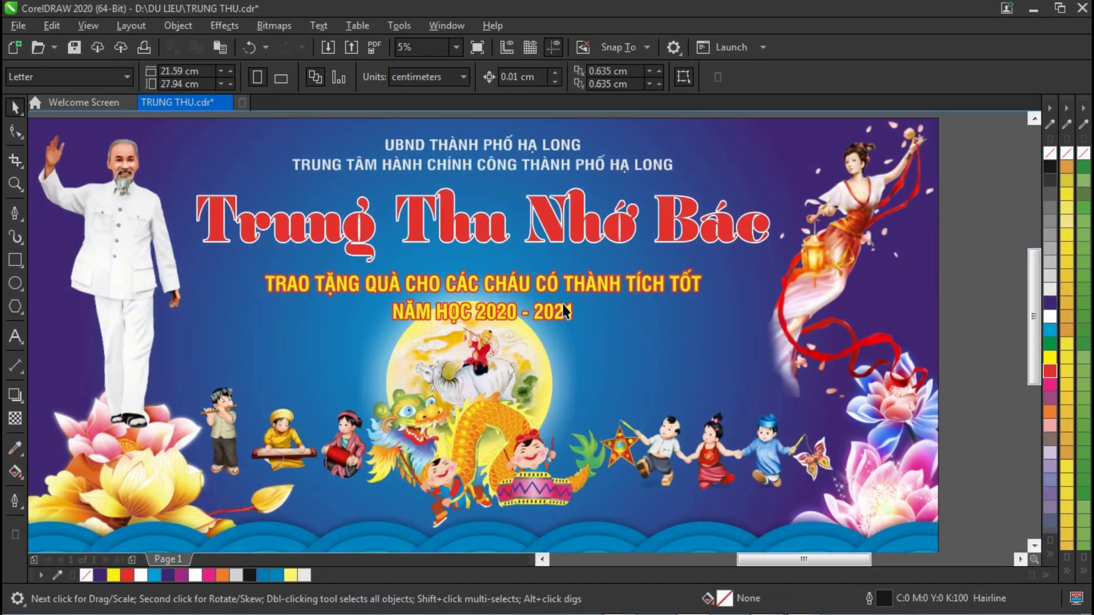
right_click(538, 302)
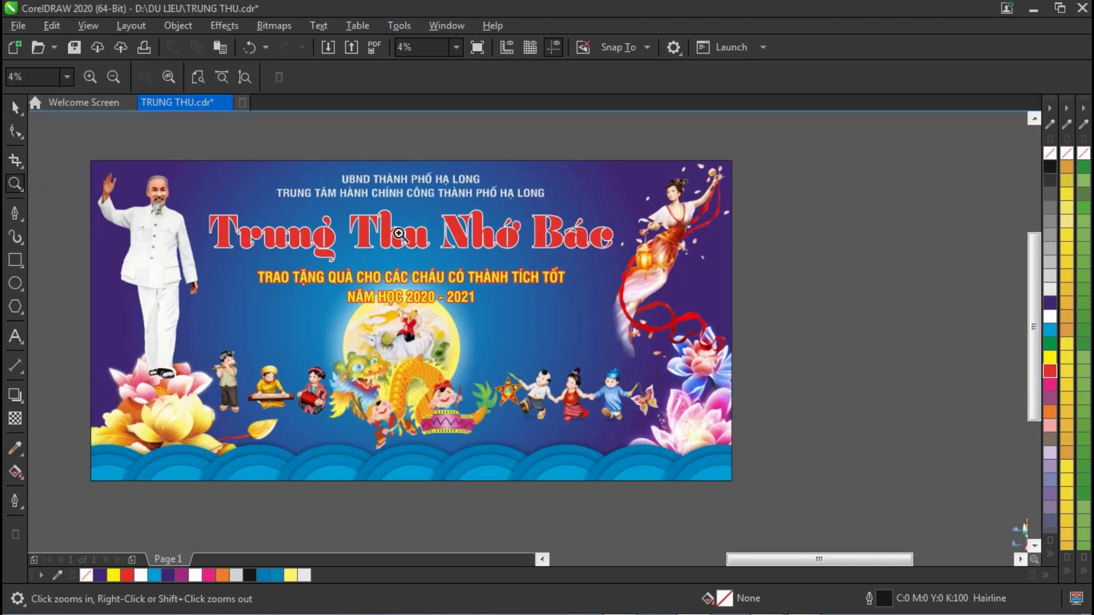
key(space)
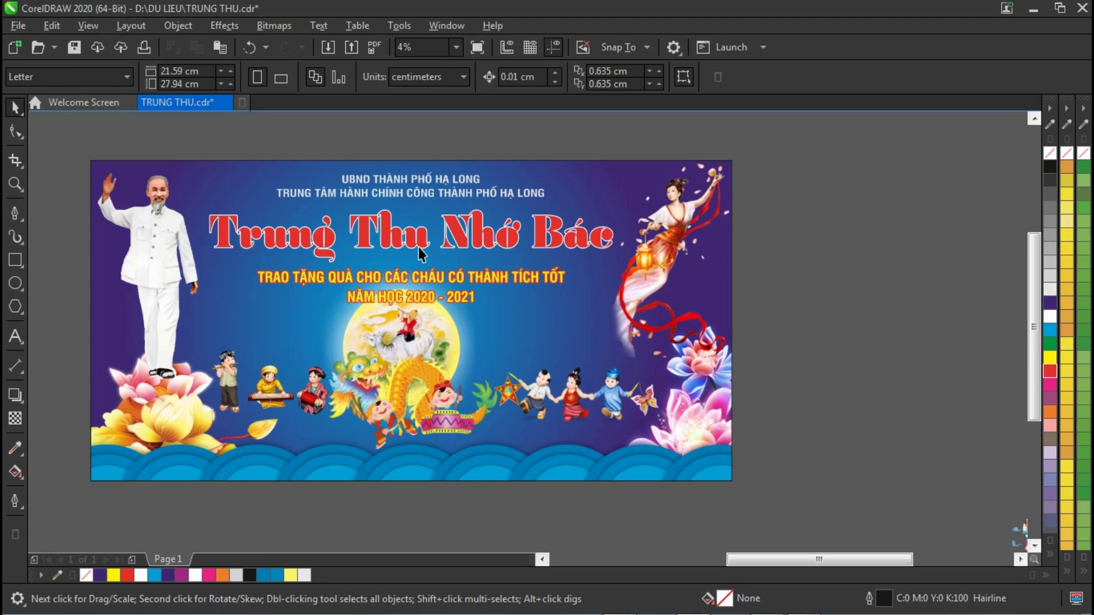
key(z)
click(467, 266)
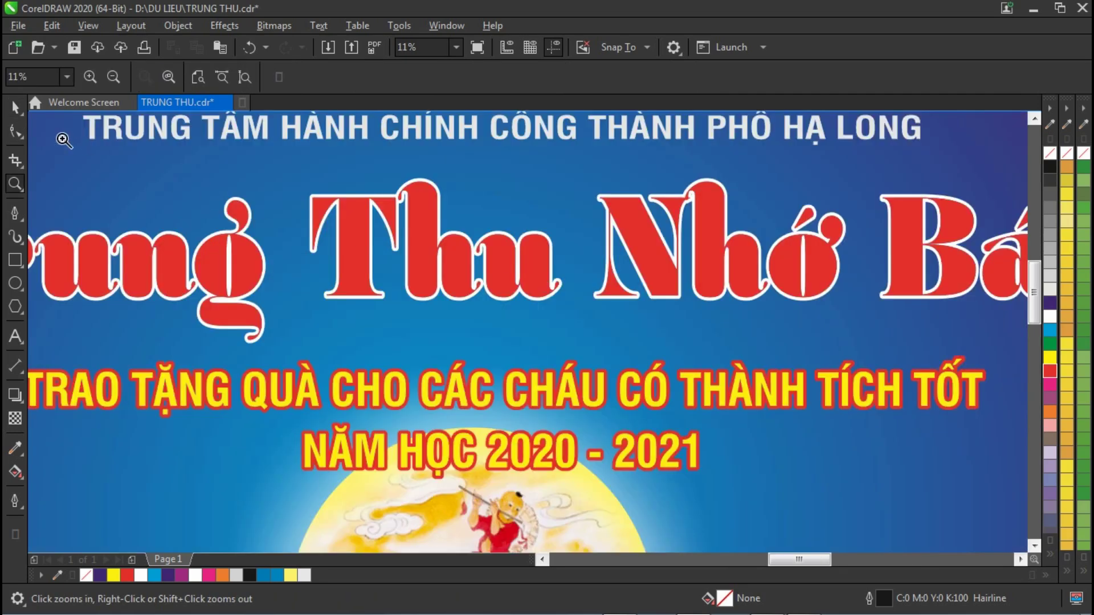
Duplicate the "Trung Thu Nhớ Bác" title, colour the rear copy's fill and outline dark purple, and offset the red copy slightly up-left.
key(space)
click(481, 278)
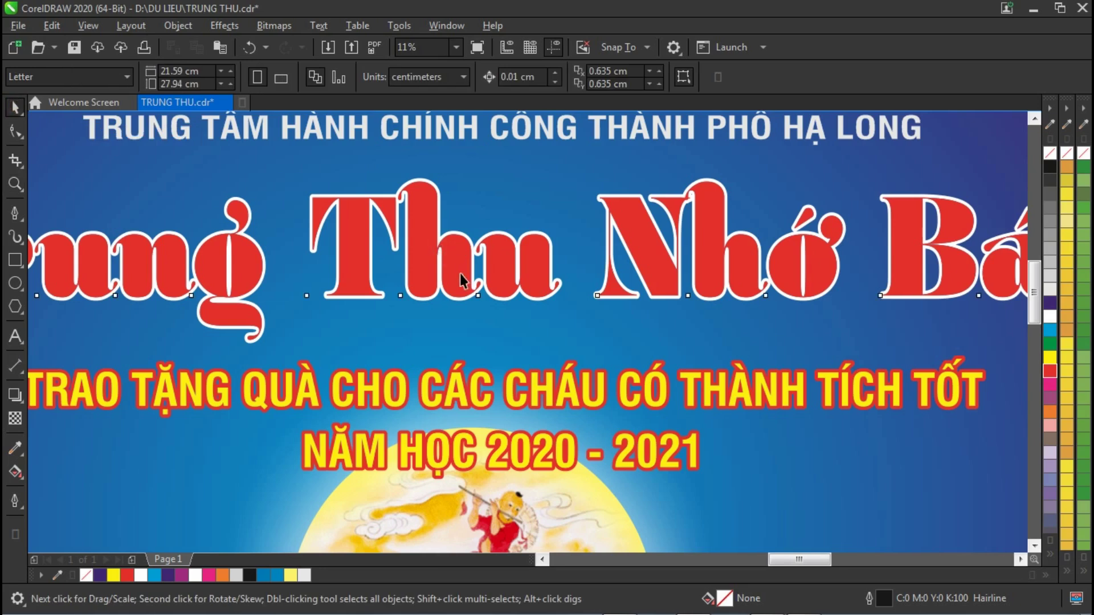
drag(460, 273, 455, 235)
click(501, 294)
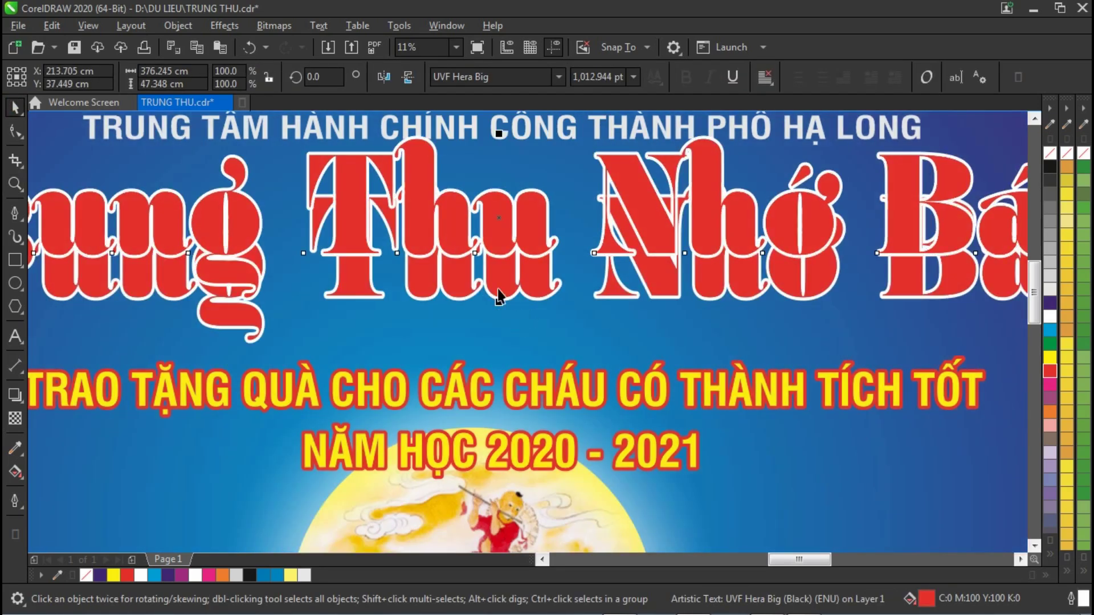
click(1050, 303)
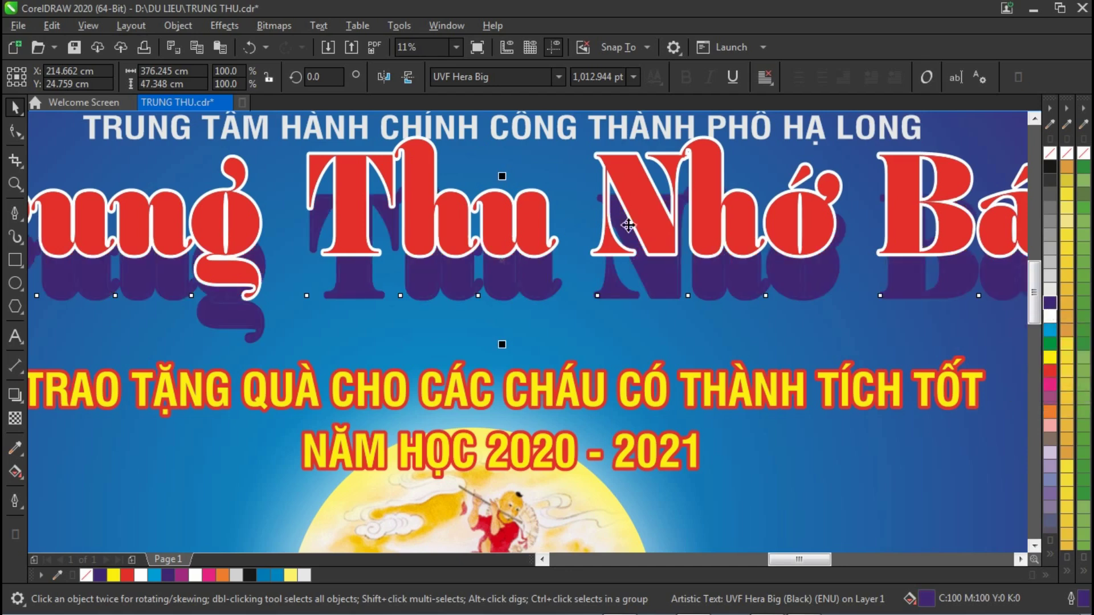
drag(643, 188, 645, 223)
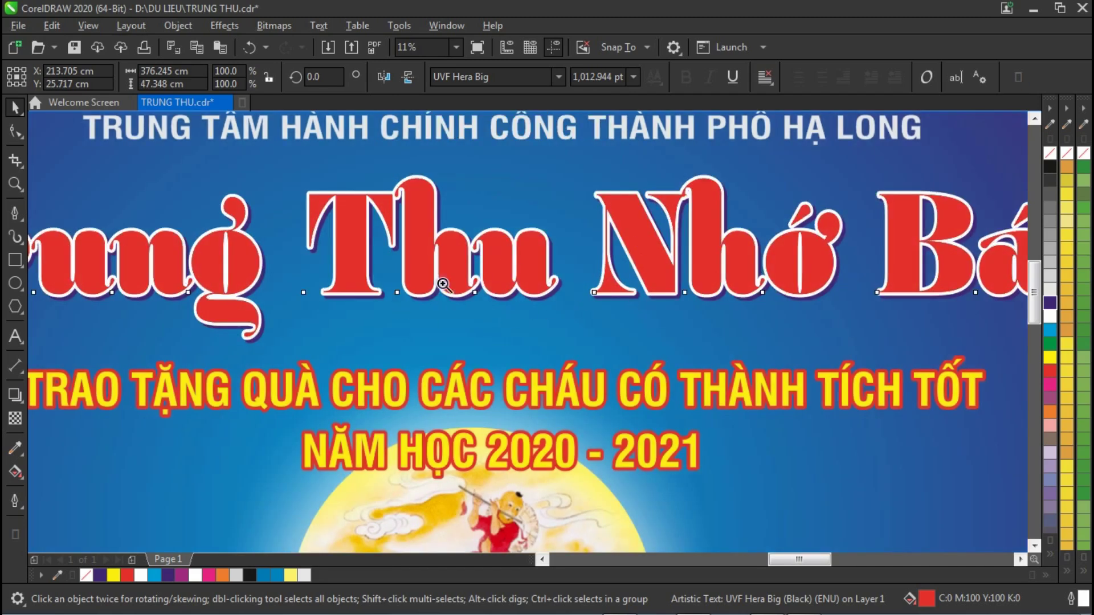
Inspect the title's purple shadow up close and nudge the red title slightly up.
key(z)
right_click(477, 280)
drag(533, 188, 610, 278)
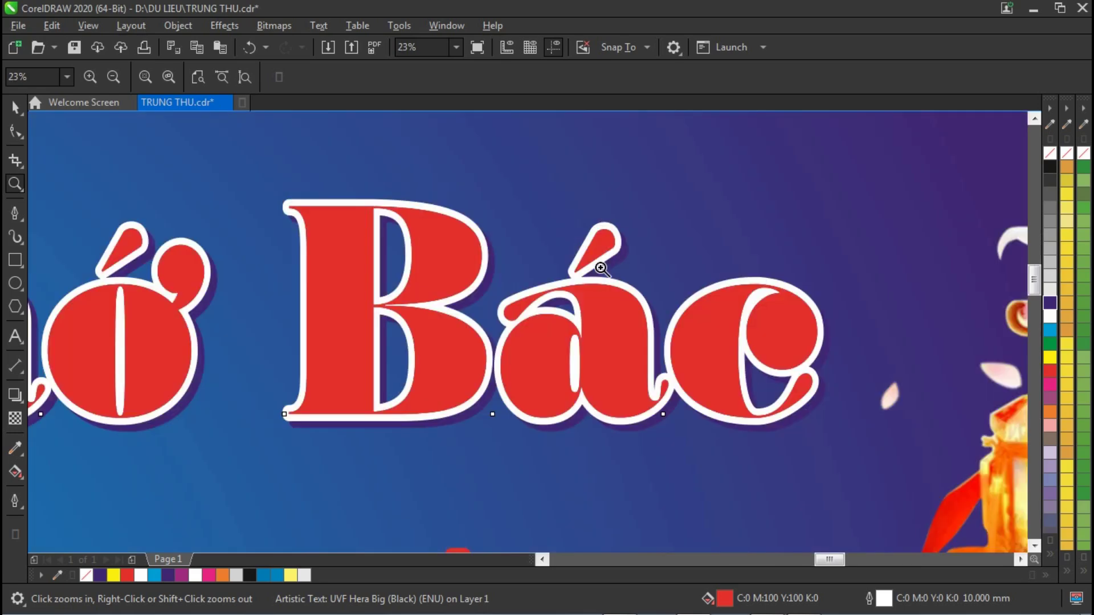
key(F4)
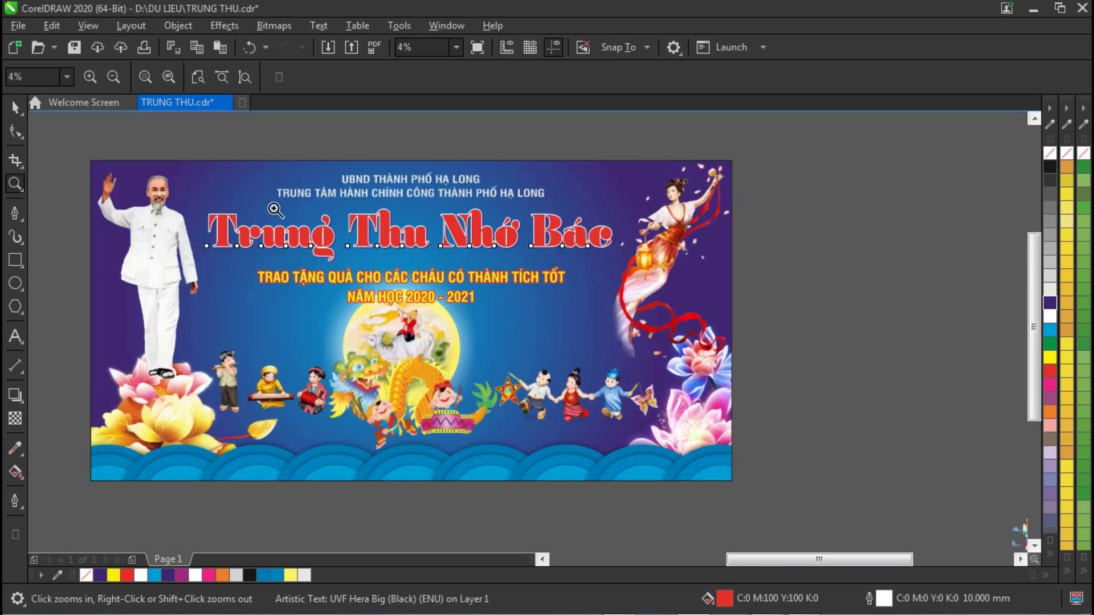
click(15, 107)
click(309, 245)
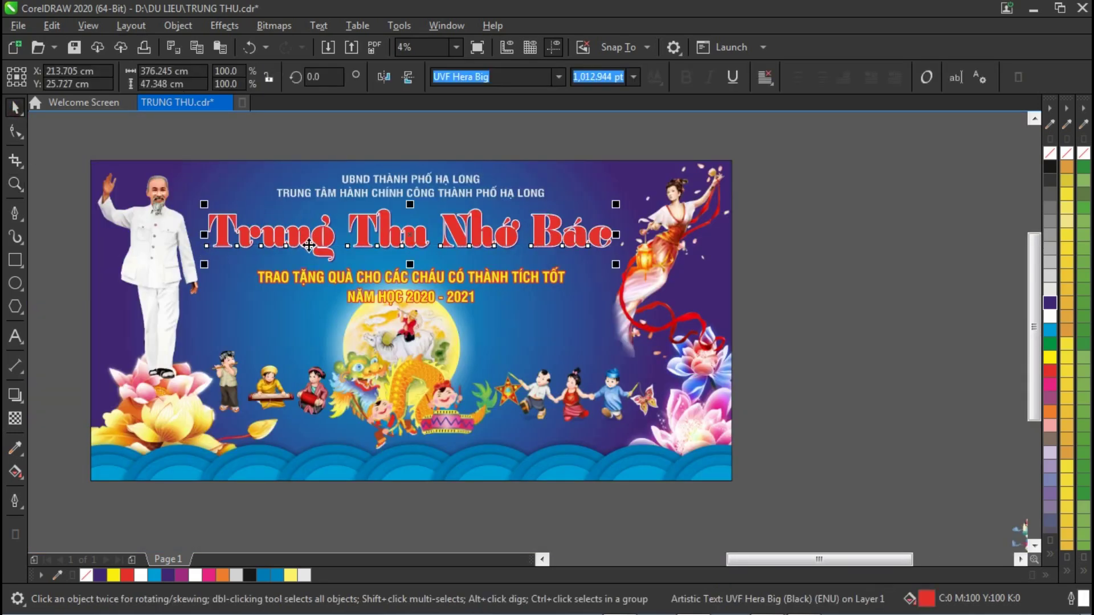
click(818, 251)
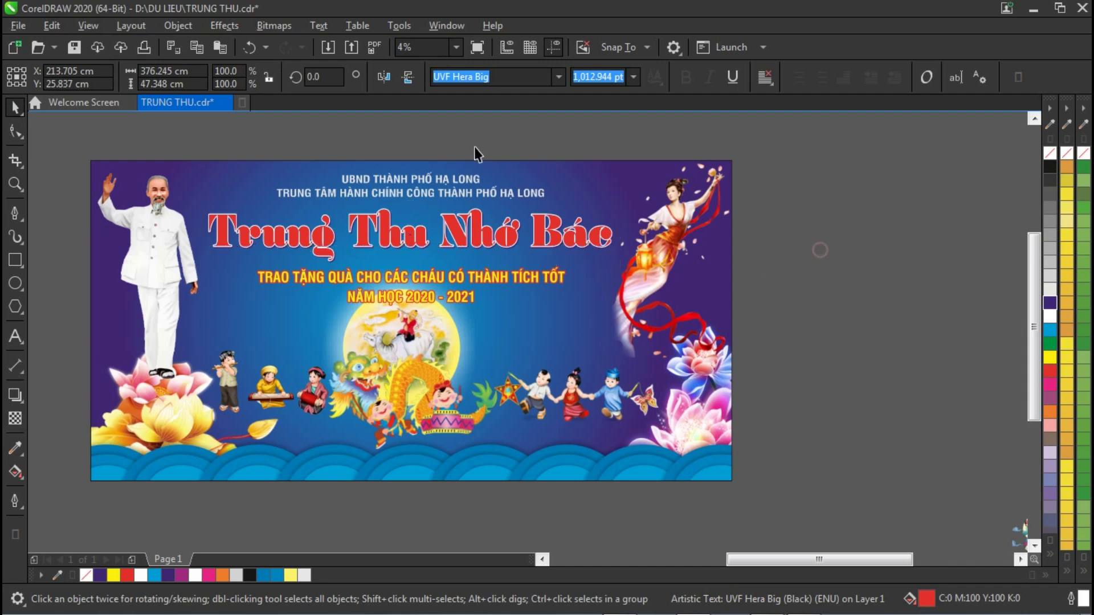
Move the two white organisation lines slightly up and centre them horizontally on the background.
drag(251, 142, 548, 206)
drag(459, 193, 469, 190)
shift+click(600, 187)
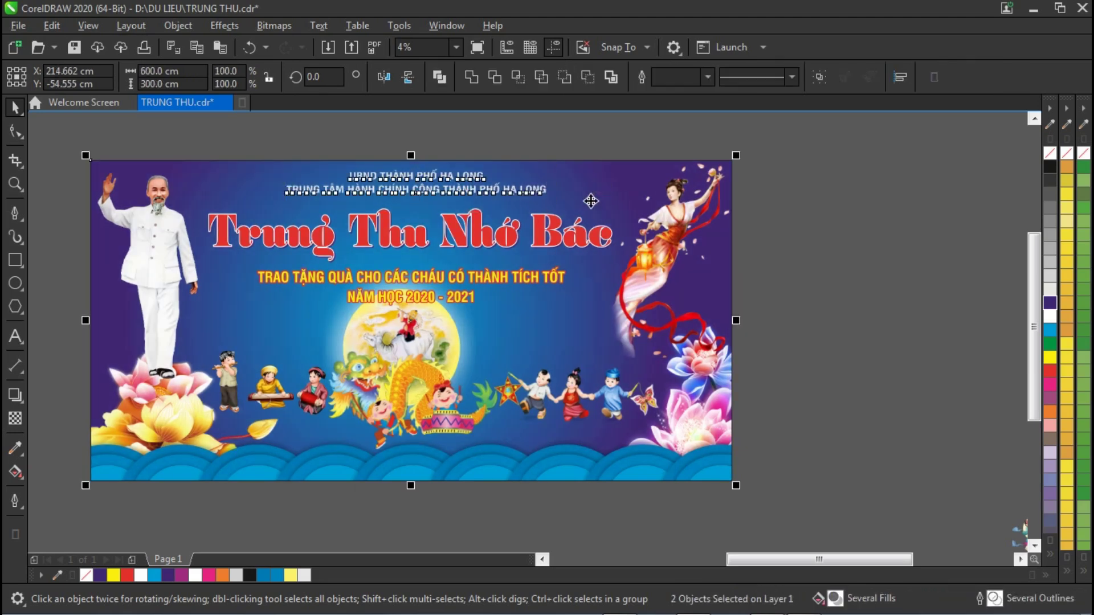
click(819, 223)
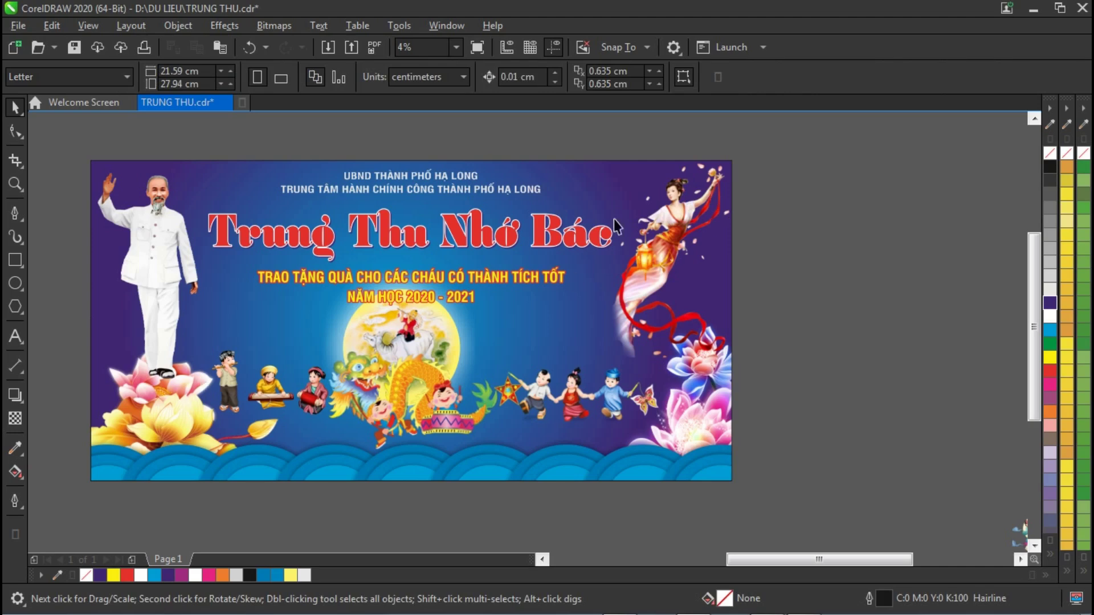
Copy the bamboo from the clipart, enlarge it to about 65 × 182 cm and place it on the poster beside Bác Hồ.
right_click(766, 239)
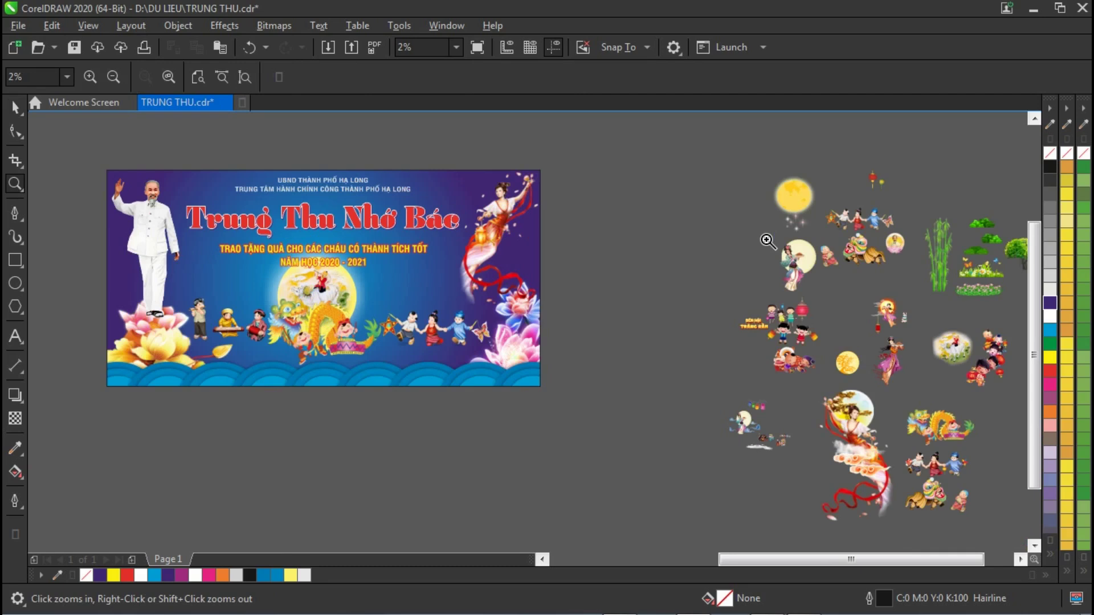
click(14, 108)
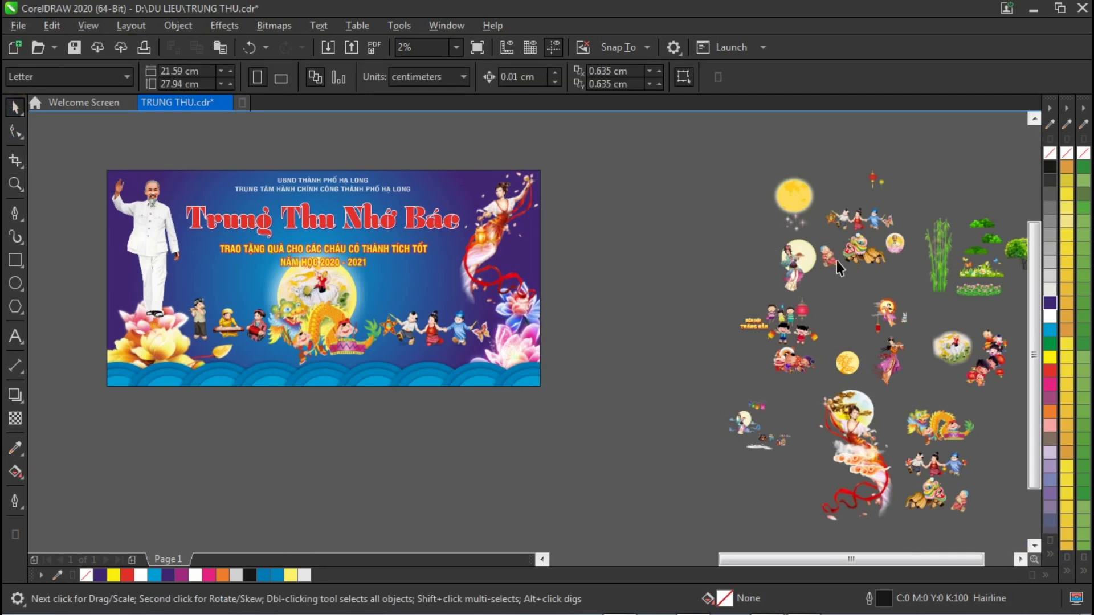
drag(526, 244, 610, 229)
right_click(610, 229)
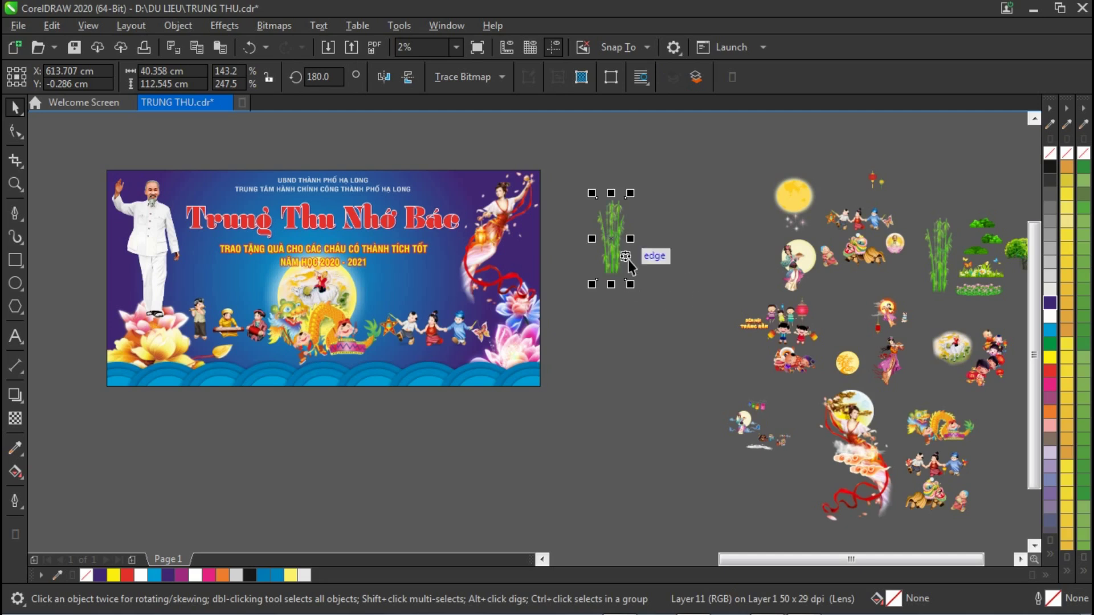
drag(633, 287, 669, 334)
drag(620, 248, 221, 236)
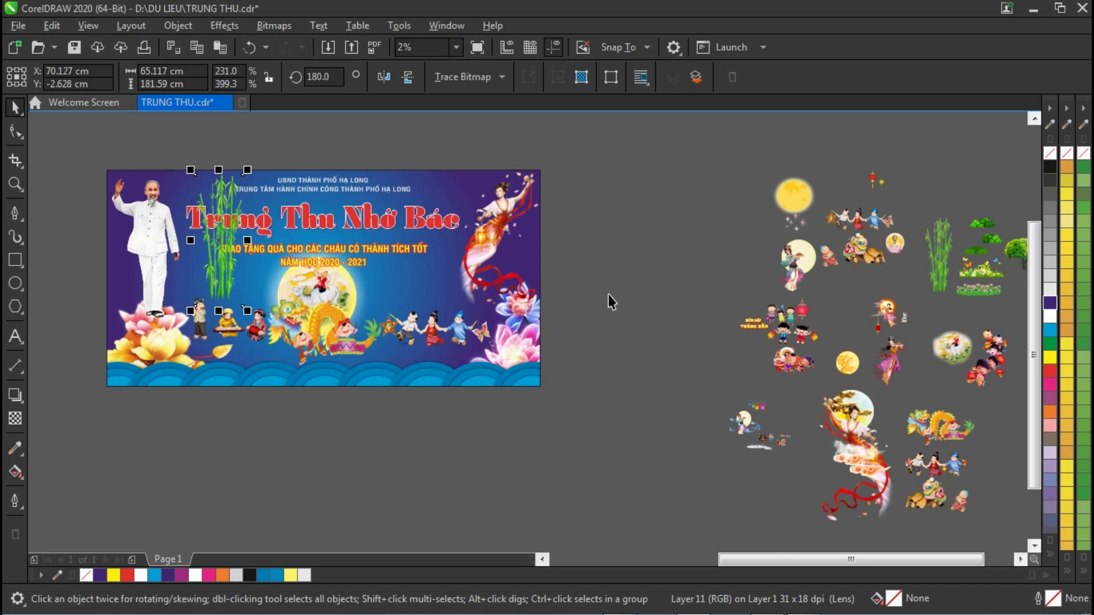
Copy the star sparkles from the clipart, enlarge them and place a cluster about 90 × 79 cm on each side of the moon.
drag(727, 207, 804, 254)
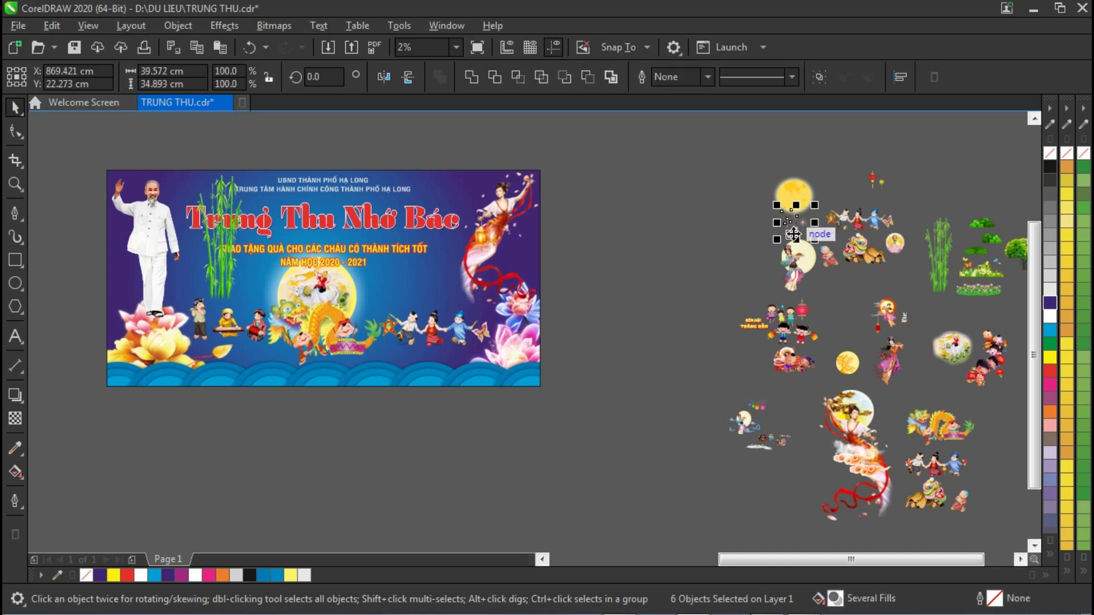
drag(636, 375, 695, 422)
click(601, 320)
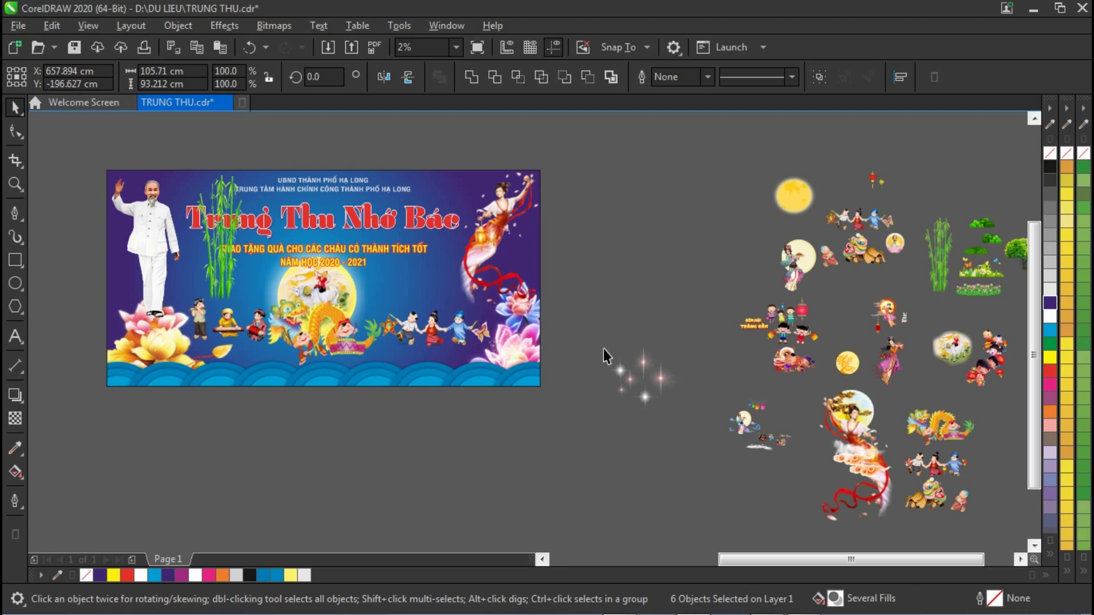
click(662, 385)
drag(514, 319, 439, 291)
right_click(432, 285)
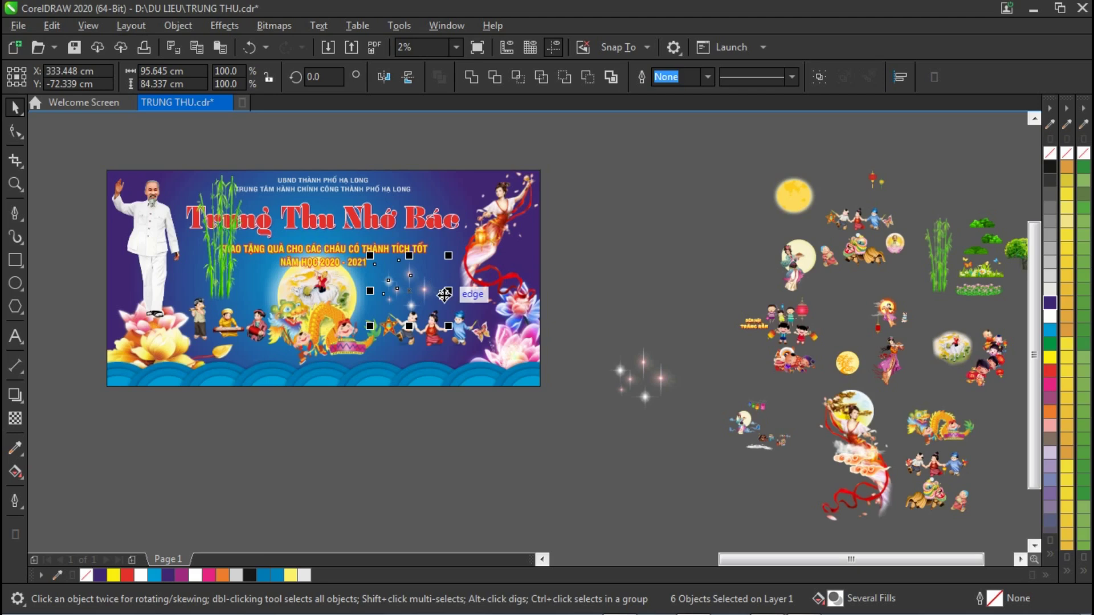
drag(369, 326, 371, 327)
drag(419, 294, 236, 288)
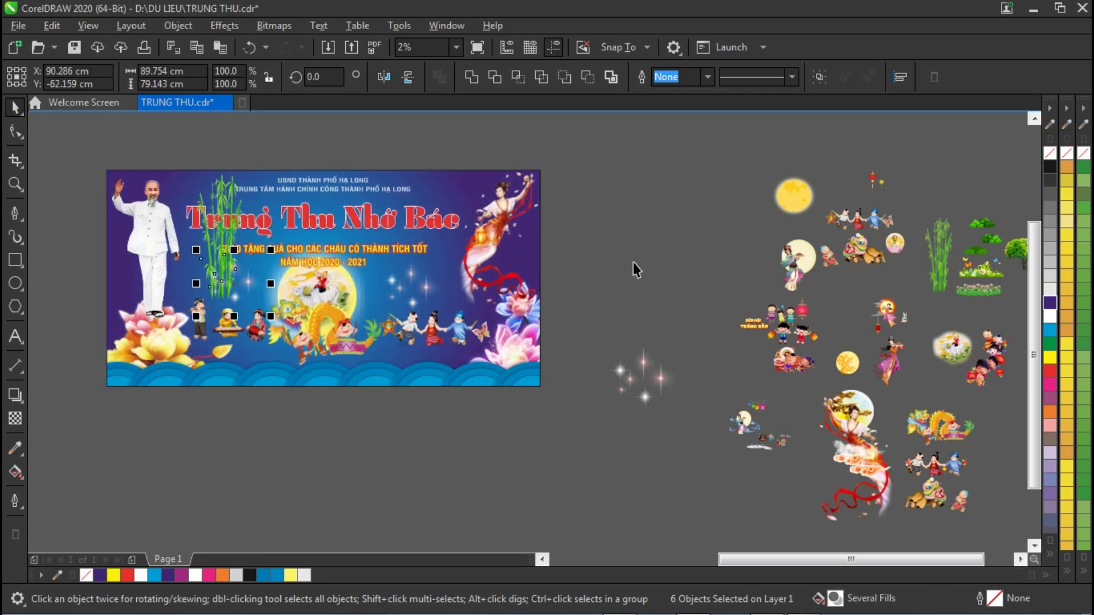
Duplicate the bamboo over the middle of the poster and delete the original beside Bác Hồ.
drag(227, 194, 344, 200)
right_click(344, 200)
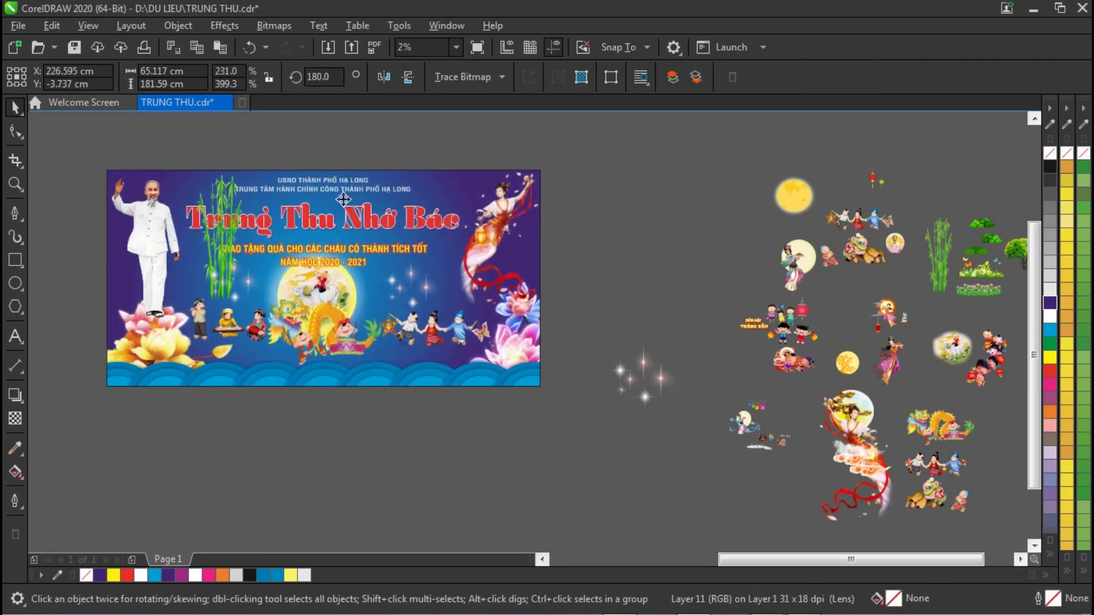
click(220, 187)
key(Delete)
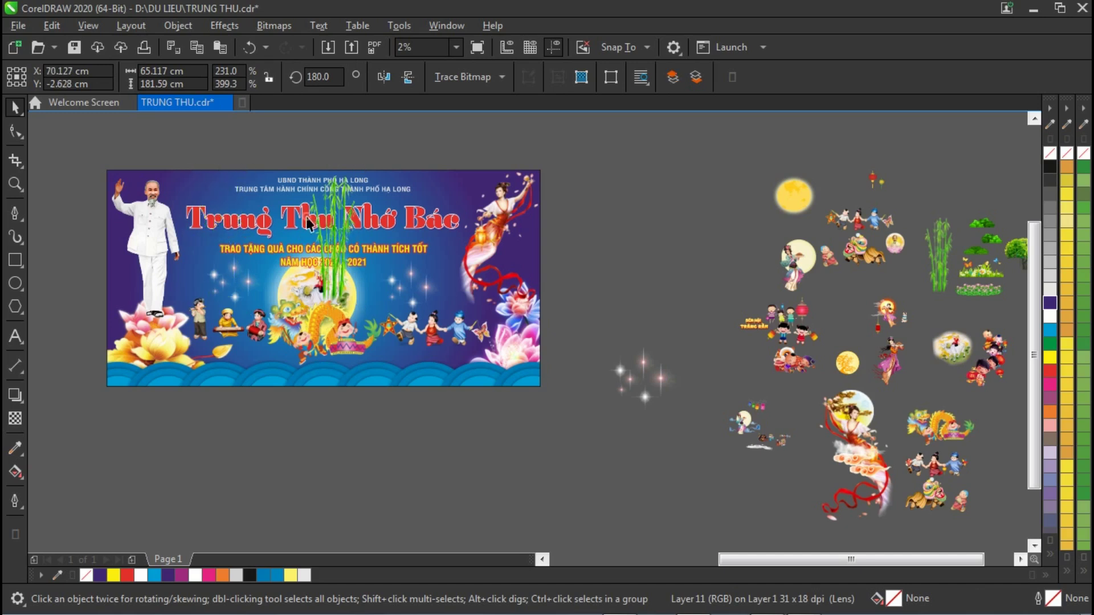
PowerClip the bamboo inside the poster's background rectangle.
click(333, 205)
click(333, 202)
right_click(334, 203)
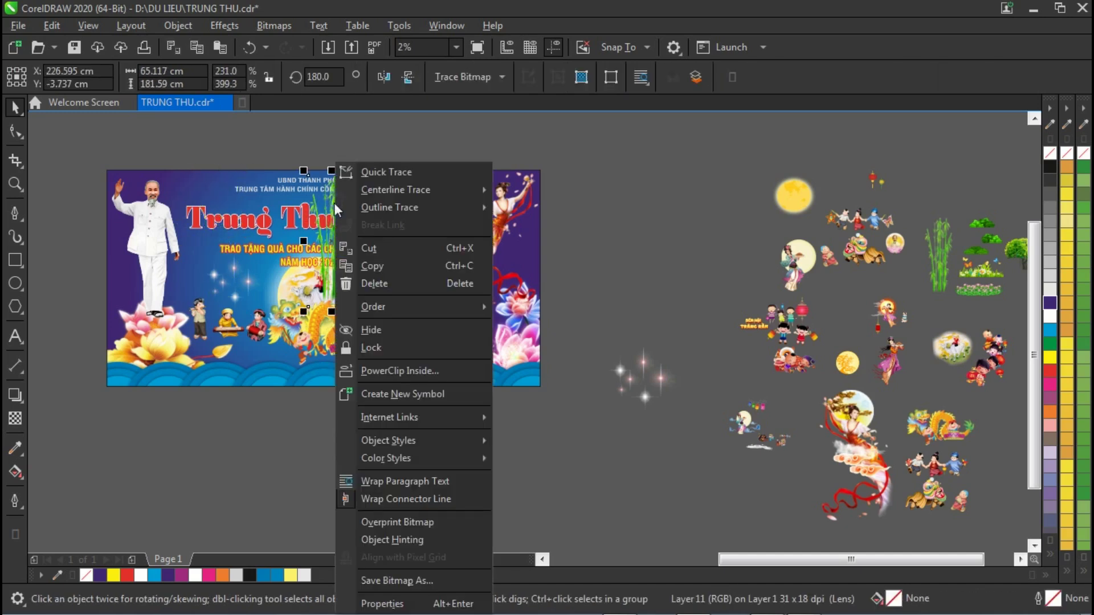
click(381, 369)
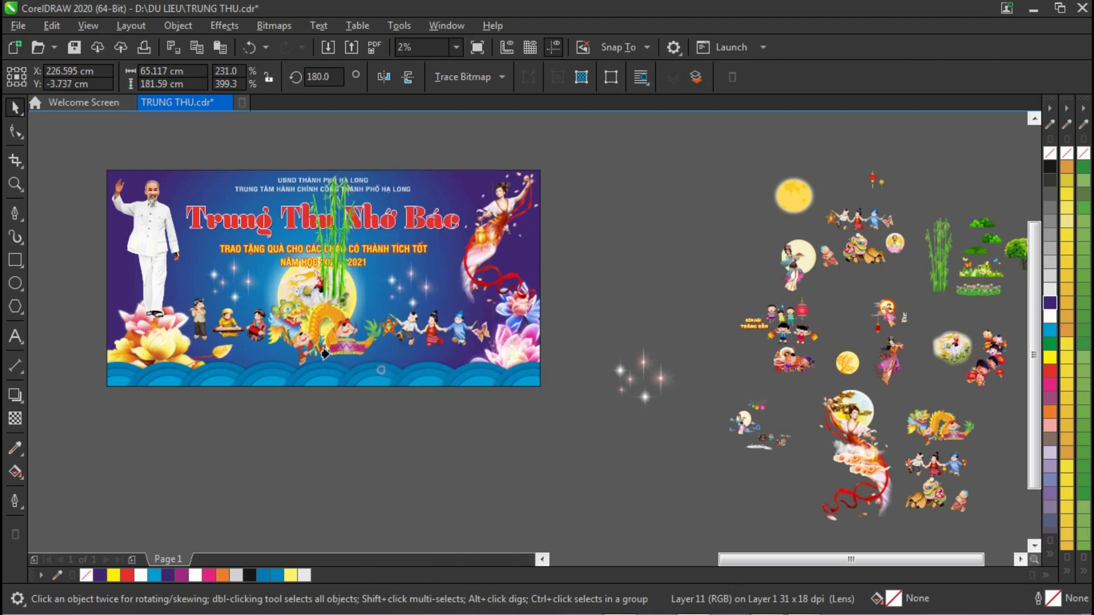
click(105, 295)
Edit the PowerClip contents, enlarge the bamboo to about 93 × 260 cm, move it onto Bác Hồ and send it to the back.
click(70, 142)
click(345, 236)
drag(360, 310, 384, 371)
drag(342, 269, 148, 264)
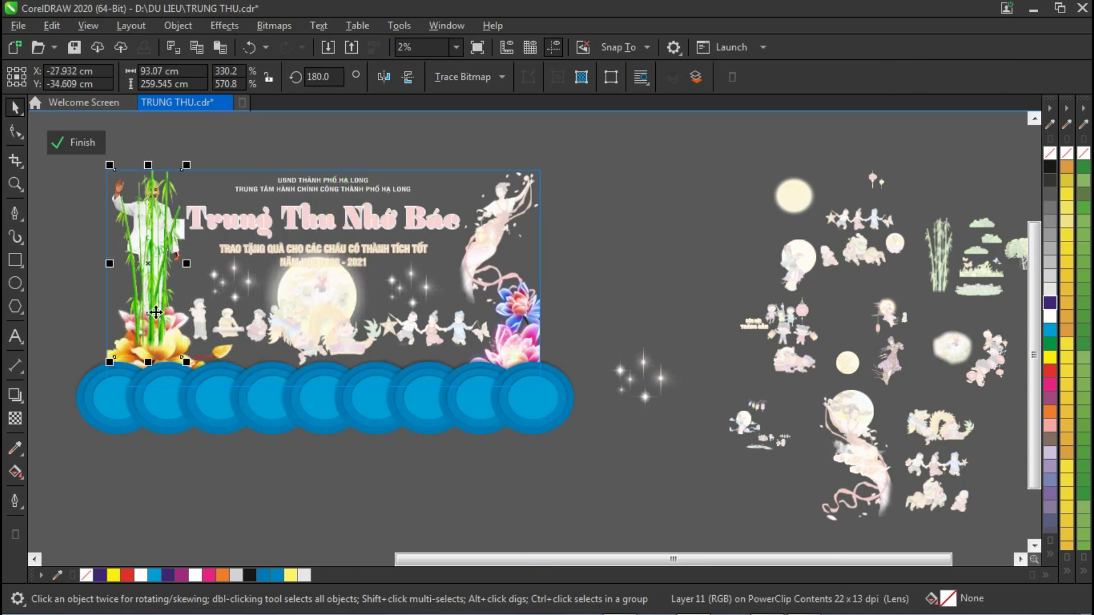
key(shift+Page_Down)
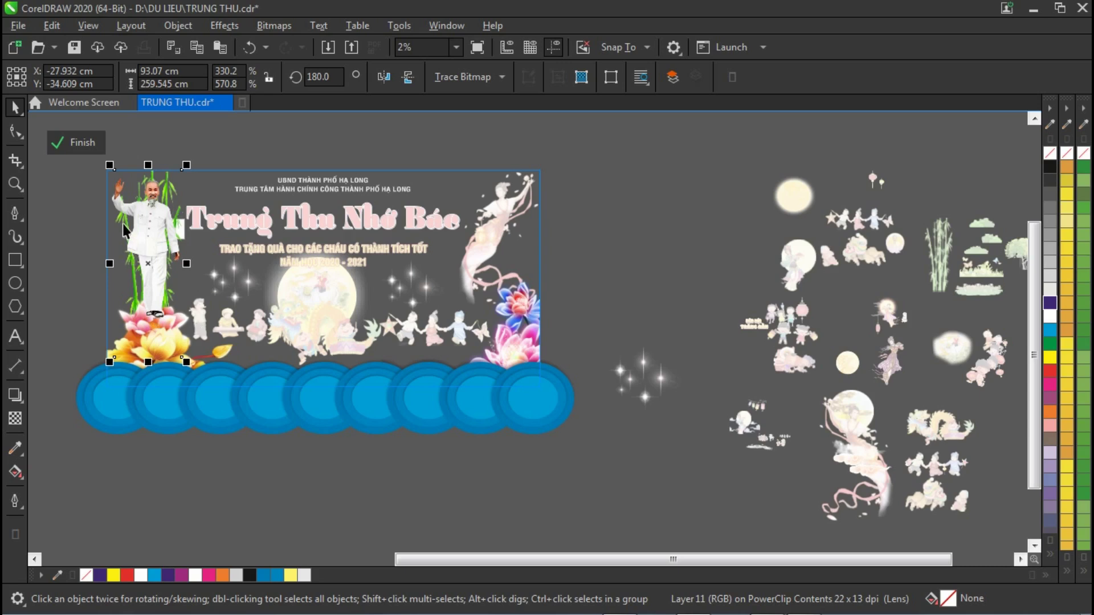
Move Bác Hồ aside, shift the bamboo to the poster's left edge and give it a uniform transparency of 50.
drag(170, 184, 200, 187)
drag(258, 200, 258, 200)
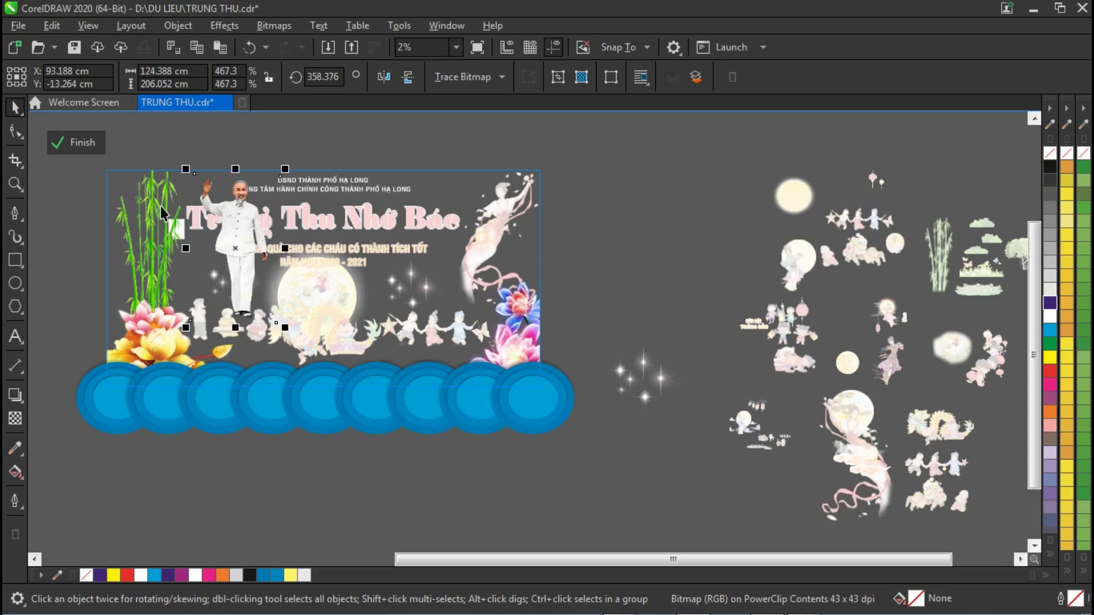
click(143, 220)
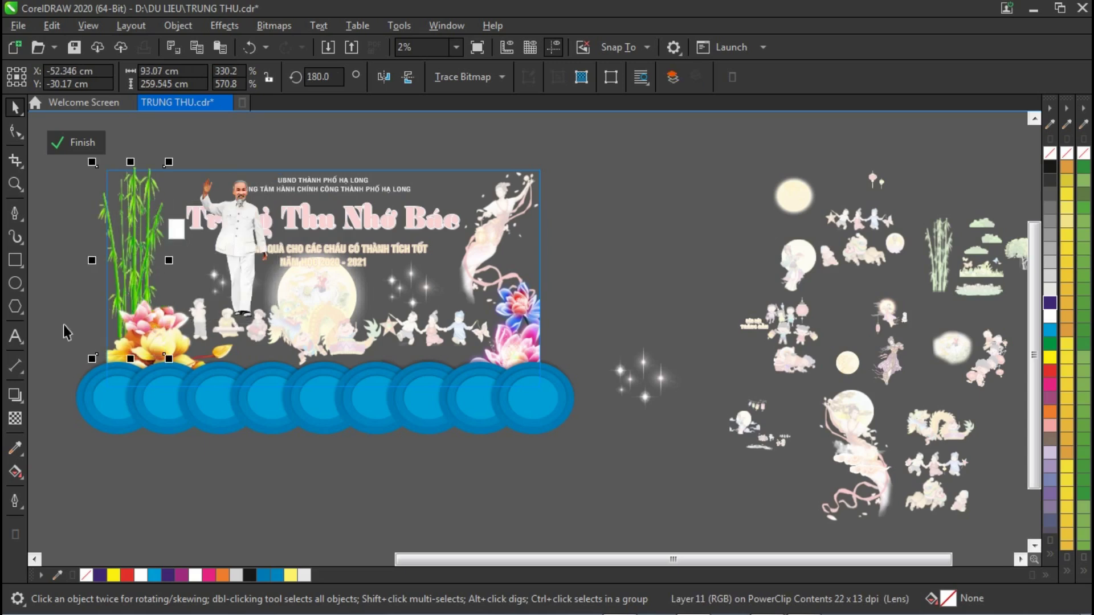
click(15, 418)
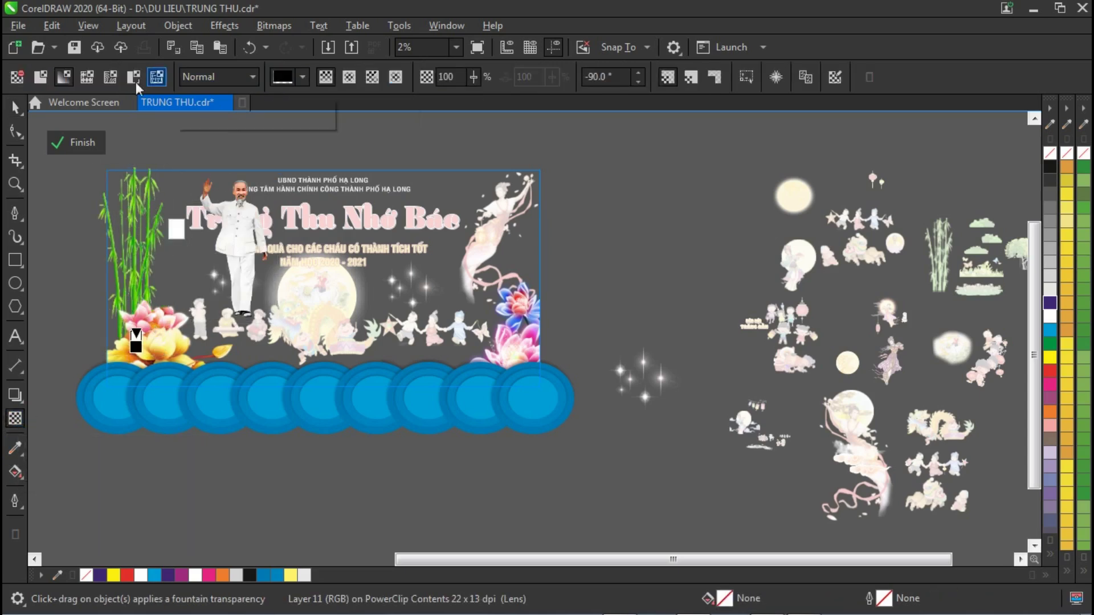
click(41, 76)
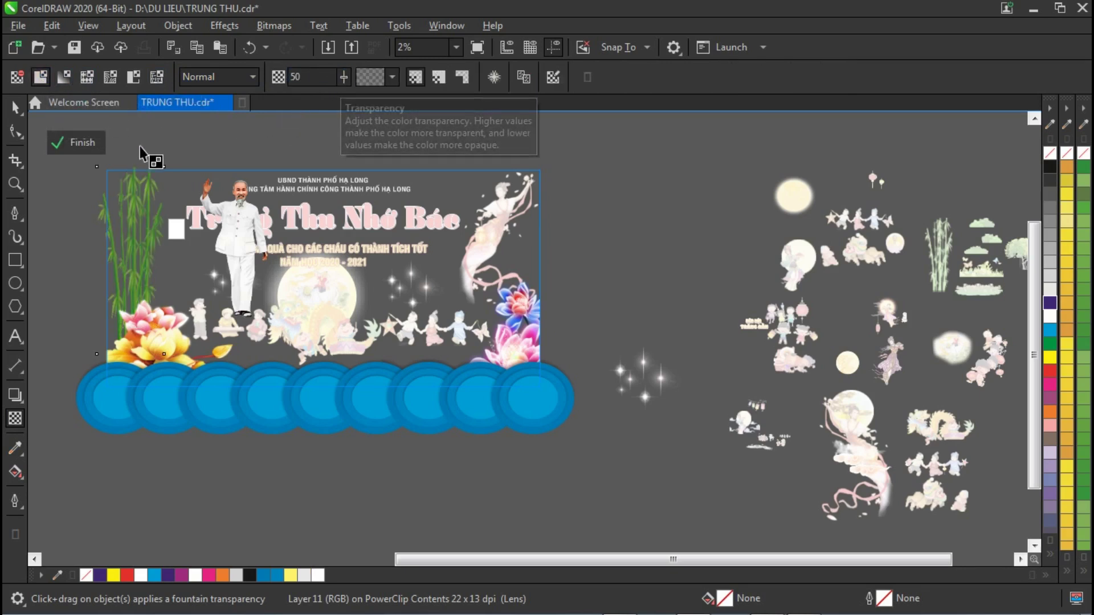
Move Bác Hồ back onto the lotus in front of the bamboo and finish editing the PowerClip.
click(16, 107)
click(182, 139)
click(239, 249)
drag(238, 245, 140, 225)
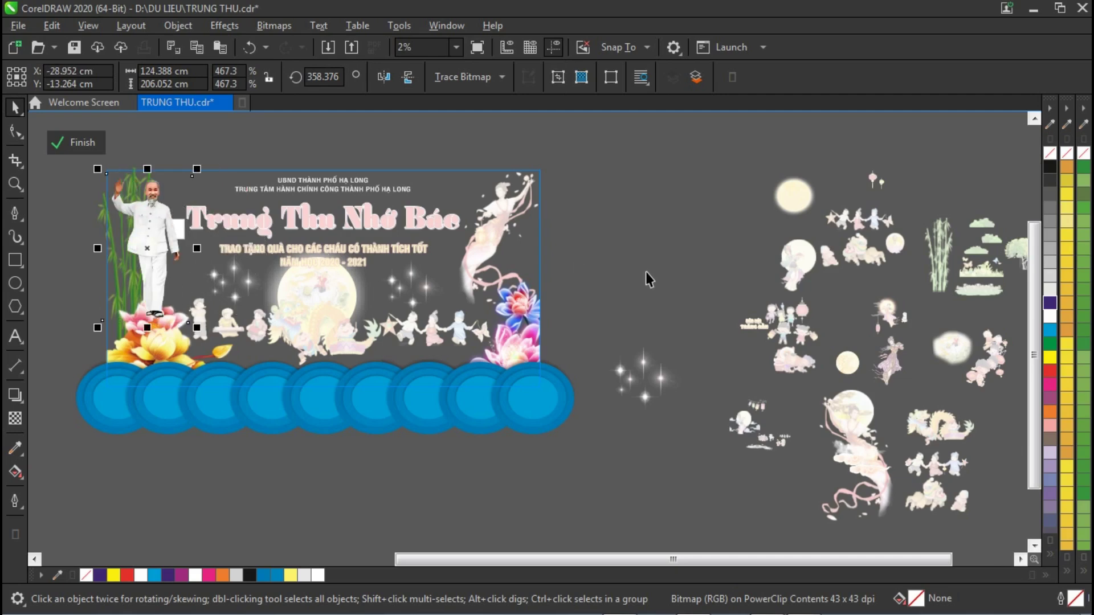
ctrl+click(647, 245)
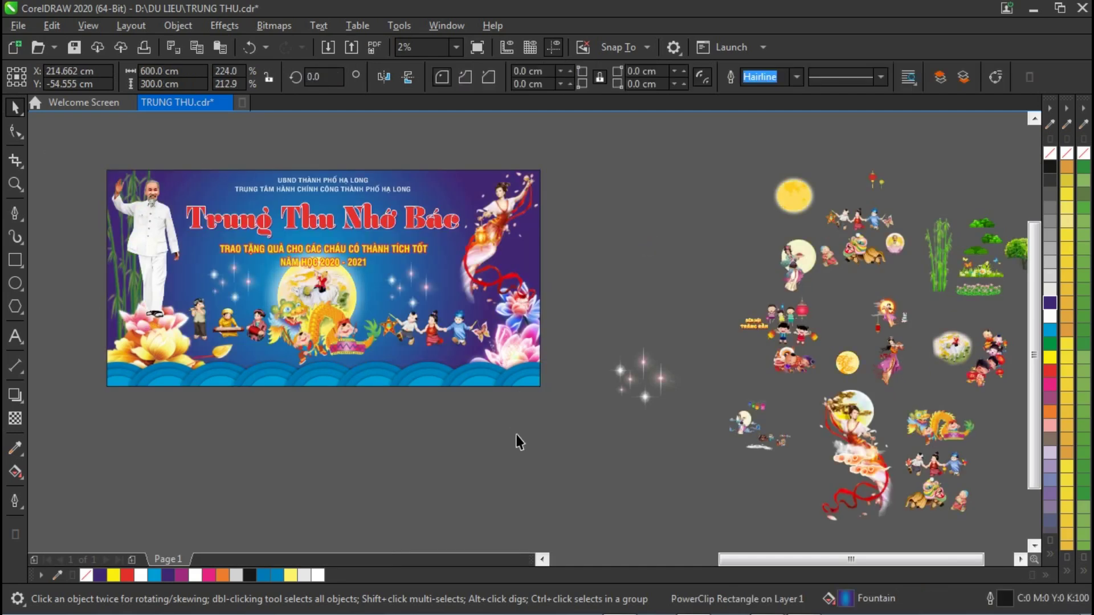
click(518, 442)
Sketch a freehand curve about 18.7 × 10.2 cm around the feet of the flute-playing boy.
key(z)
drag(102, 155, 661, 438)
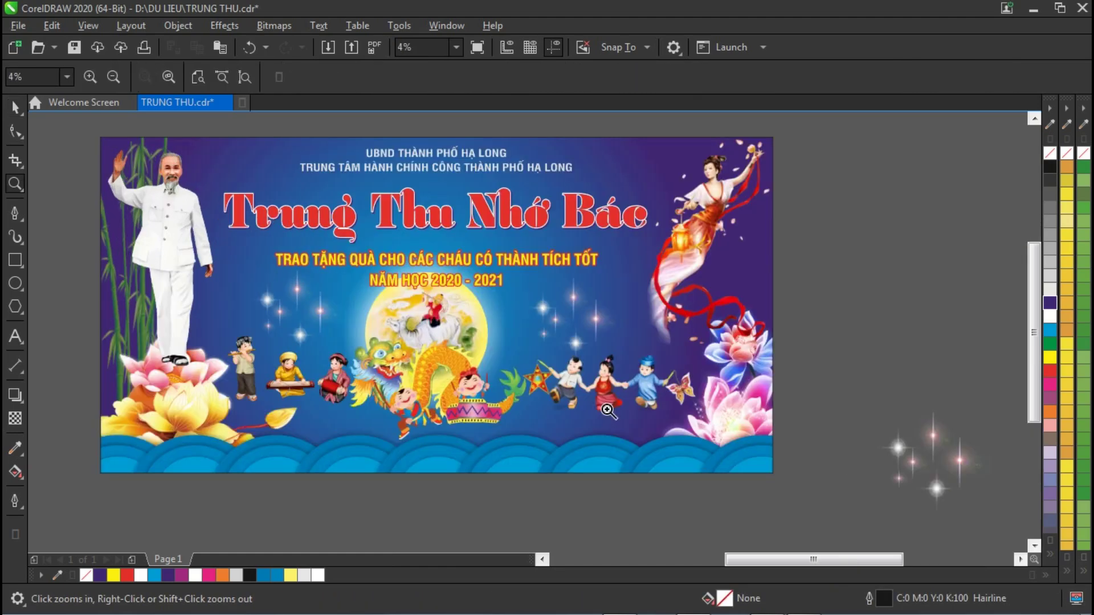
right_click(587, 354)
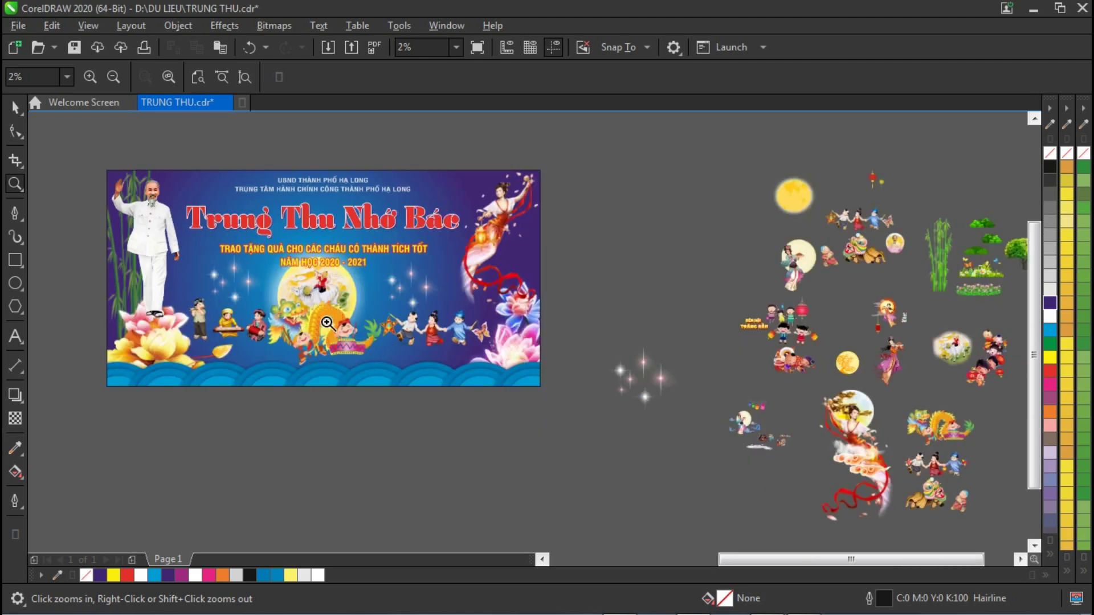
drag(242, 326, 561, 409)
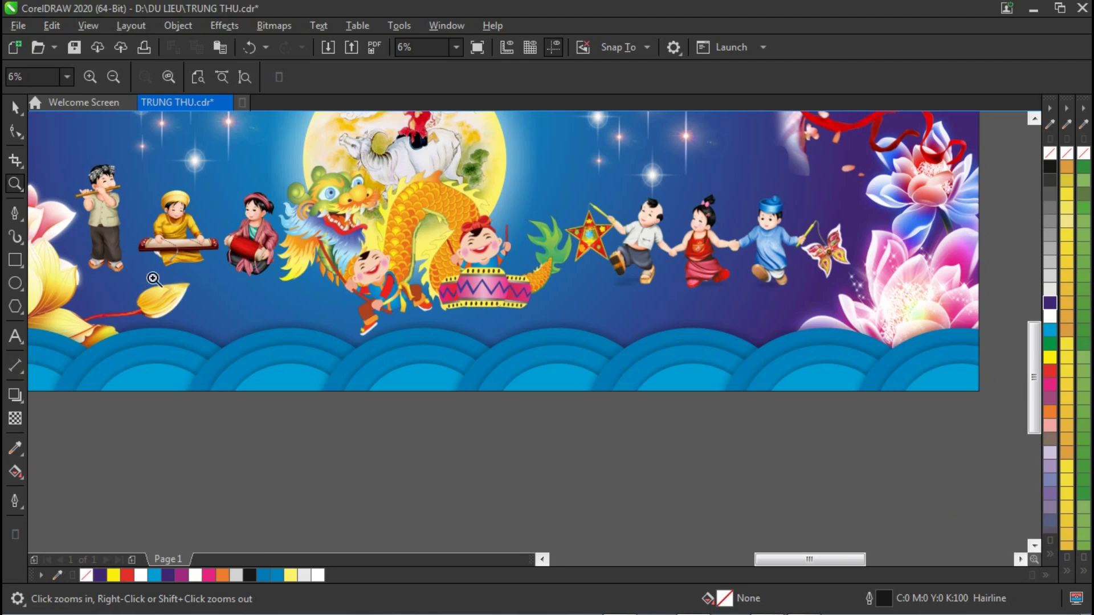
drag(84, 245, 365, 362)
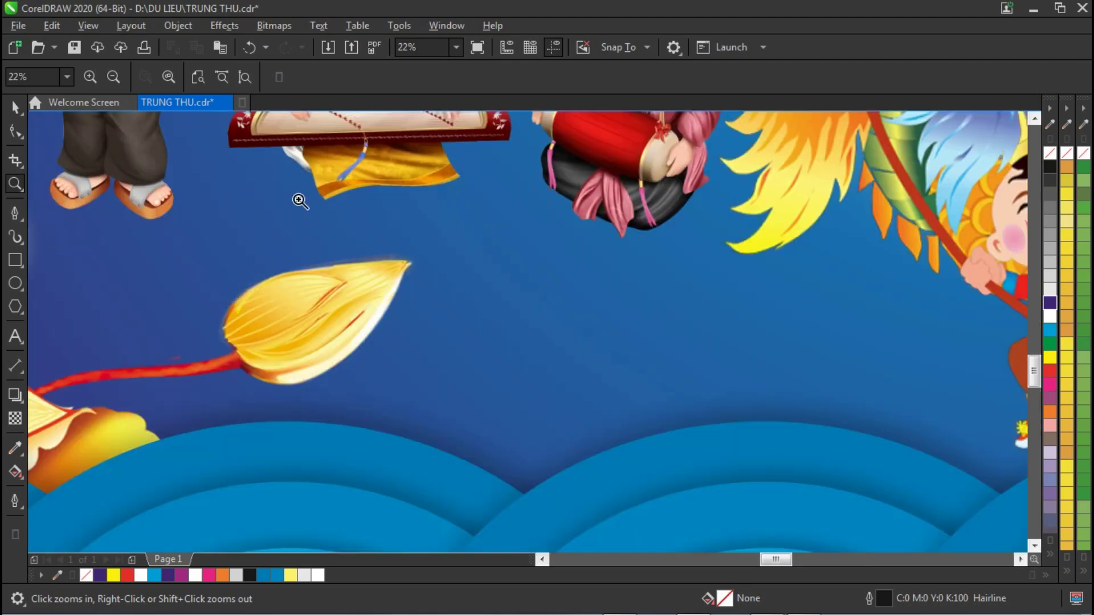
click(19, 217)
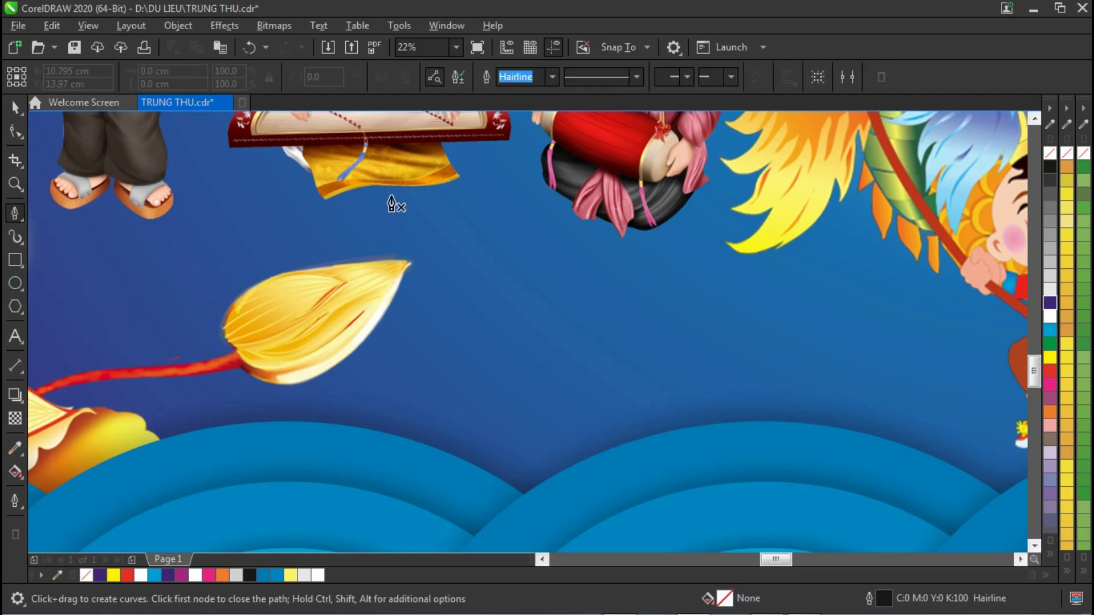
click(16, 284)
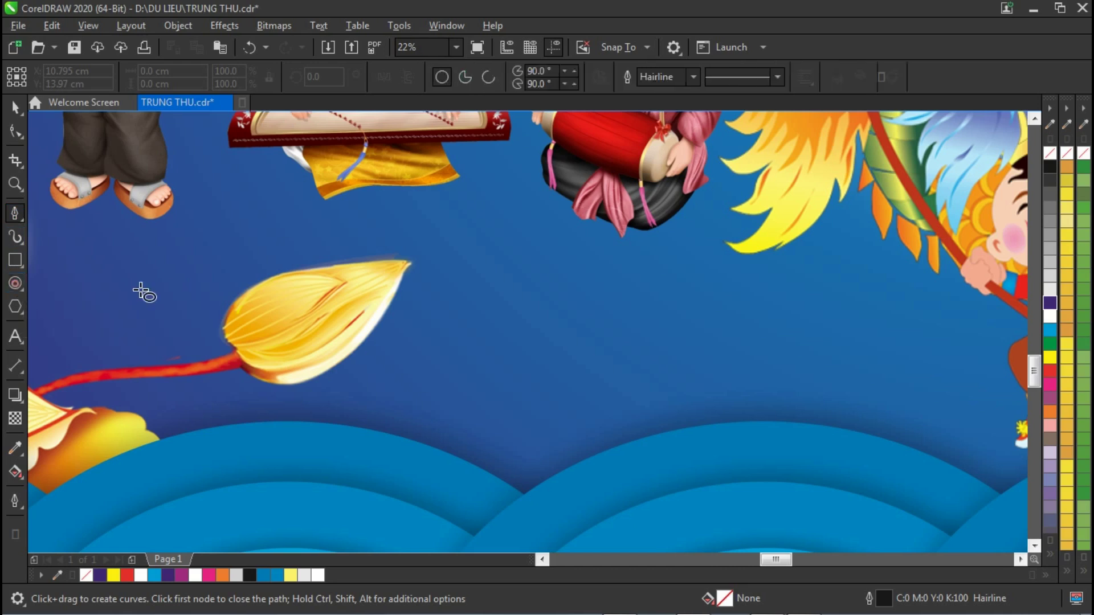
click(25, 220)
click(79, 214)
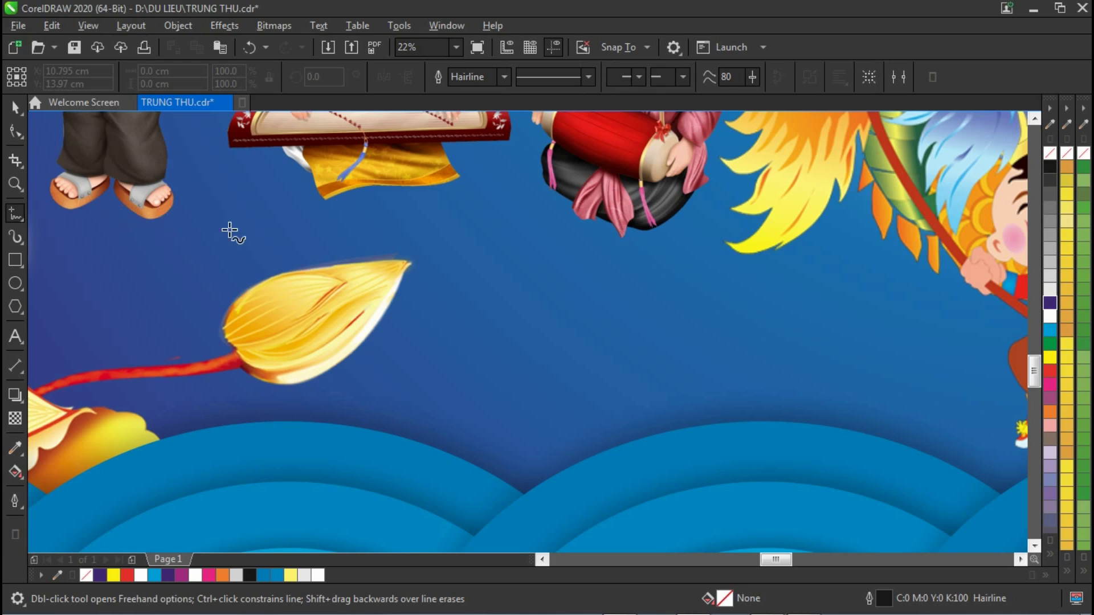
mouse_move(122, 211)
mouse_down()
mouse_move(162, 227)
mouse_move(173, 198)
mouse_move(150, 173)
mouse_move(80, 165)
mouse_move(59, 183)
mouse_move(52, 207)
mouse_move(71, 221)
mouse_move(122, 215)
mouse_up()
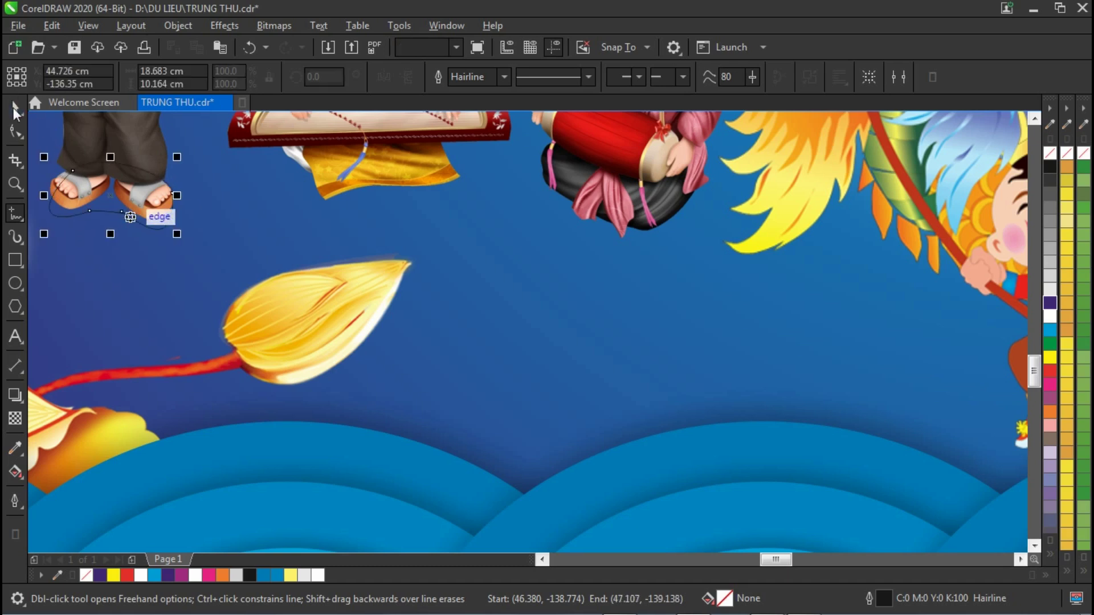
Apply a drop shadow to the curve, offset about 1.28 cm downwards.
click(14, 108)
click(15, 394)
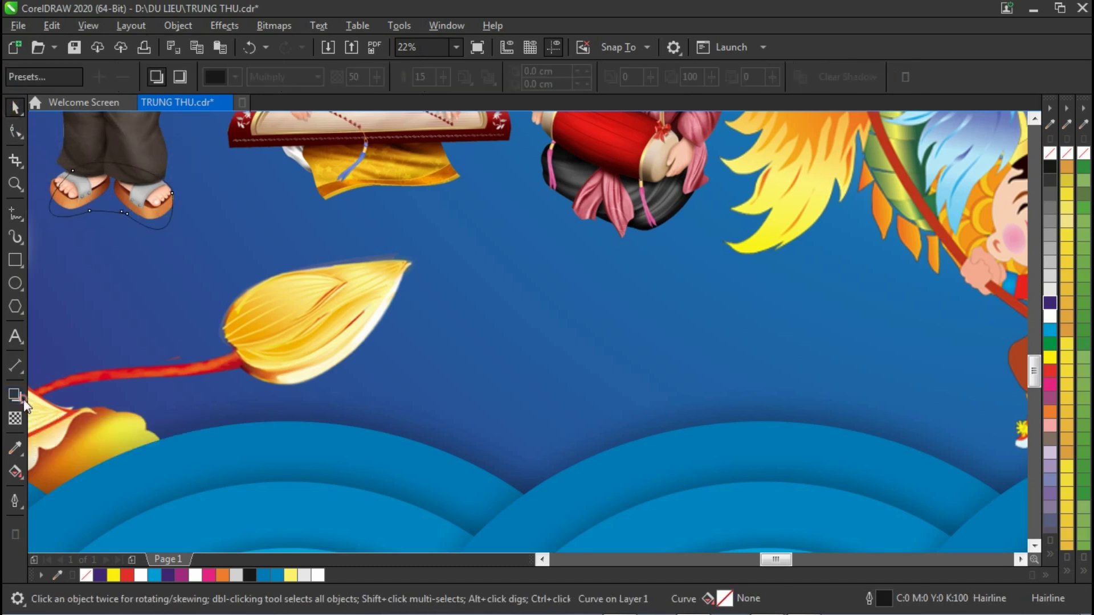
drag(111, 195, 113, 238)
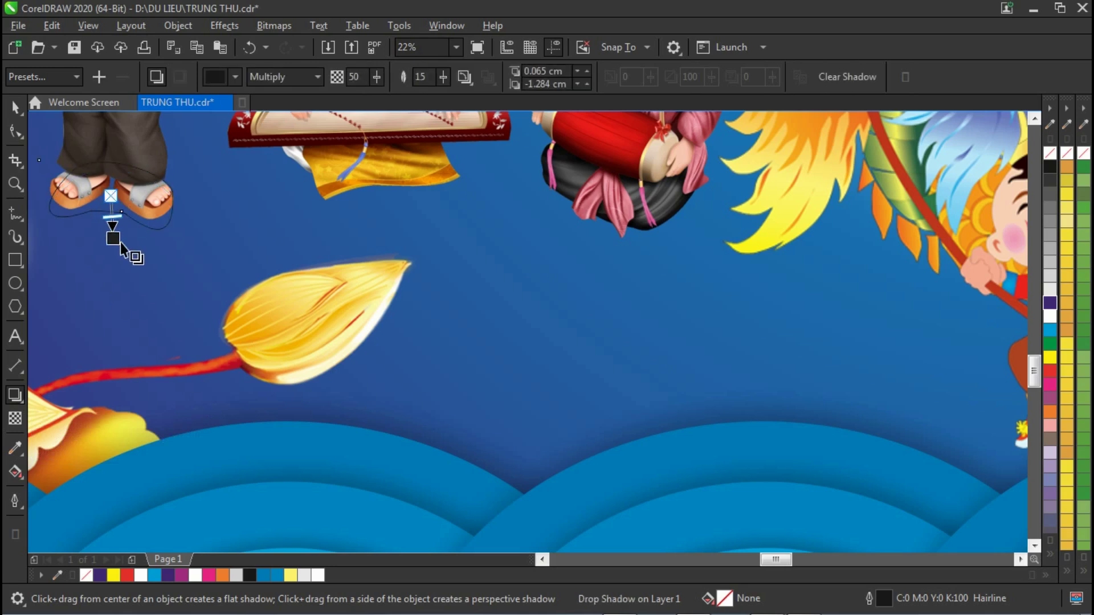
key(space)
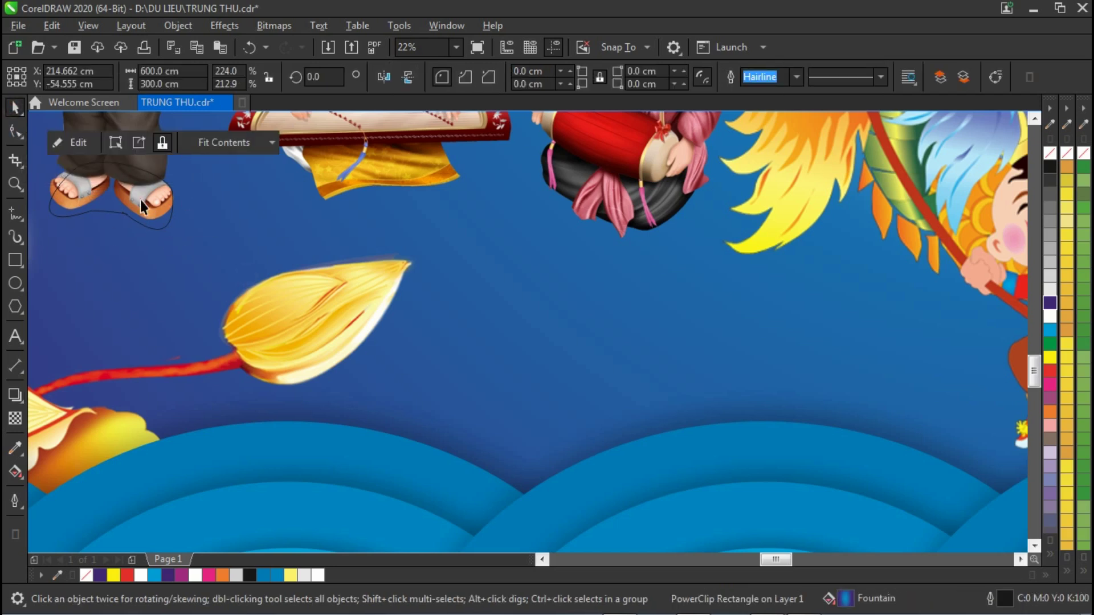
Fill the curve around the boy's feet with black and join its two open end nodes to close it.
click(140, 200)
click(1050, 167)
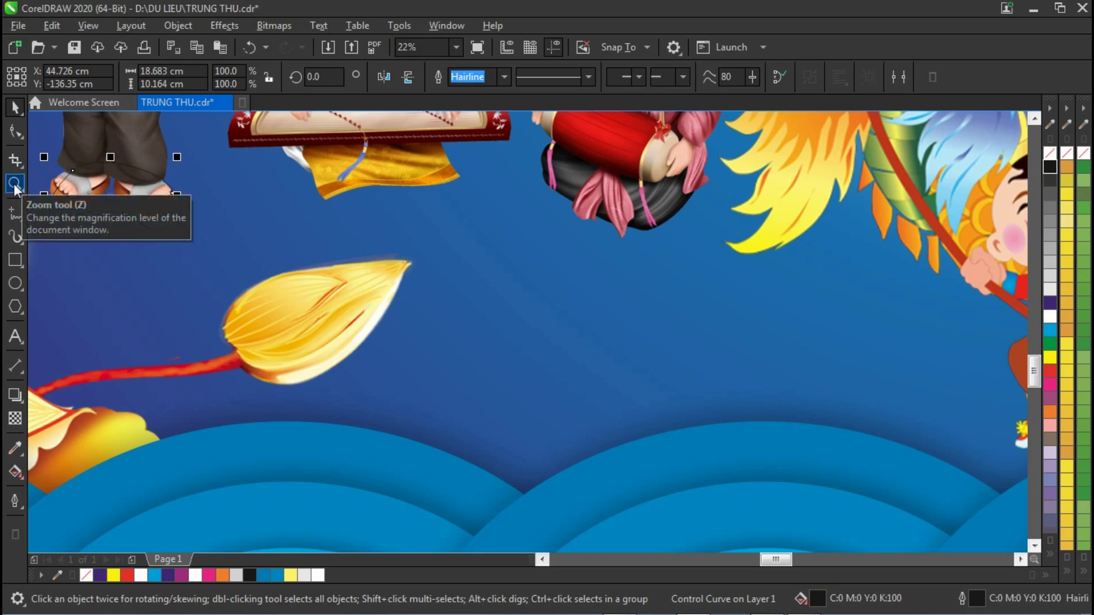
key(z)
drag(140, 193, 159, 249)
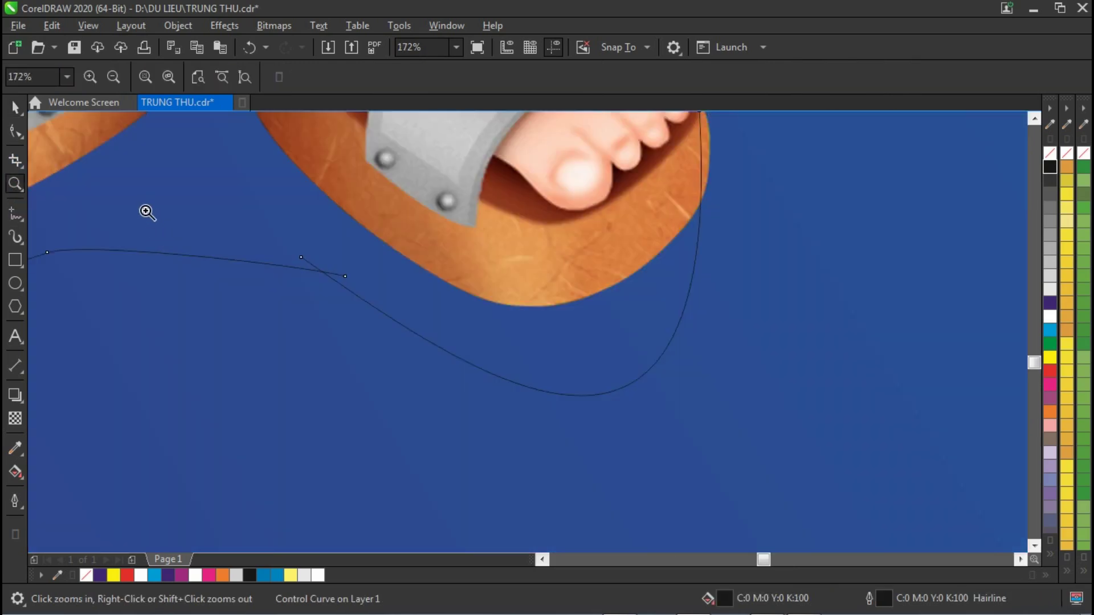
click(15, 133)
drag(347, 280, 302, 259)
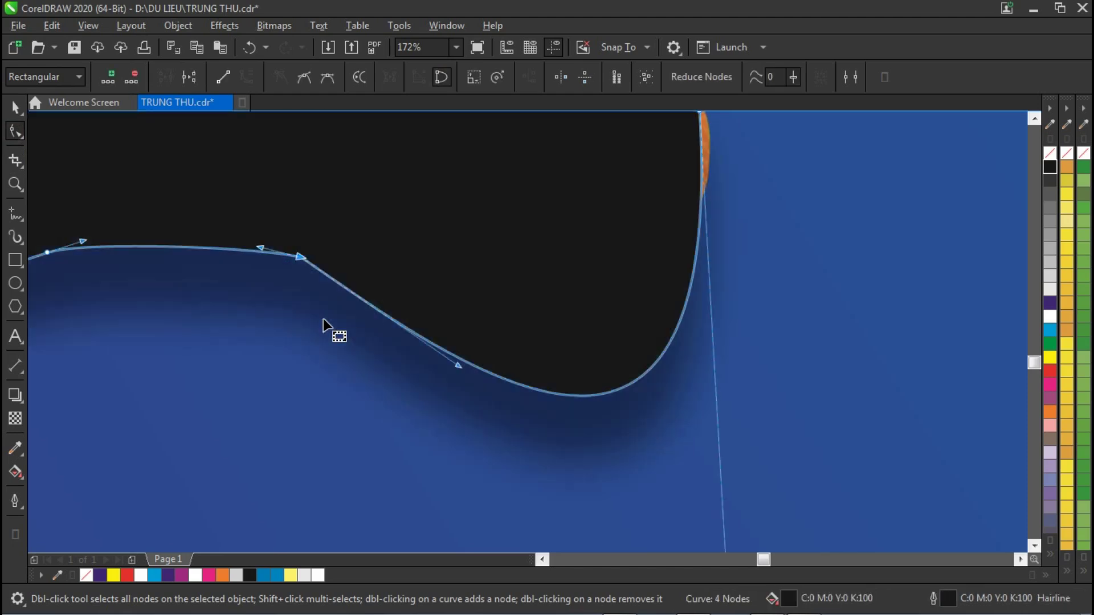
key(z)
right_click(344, 312)
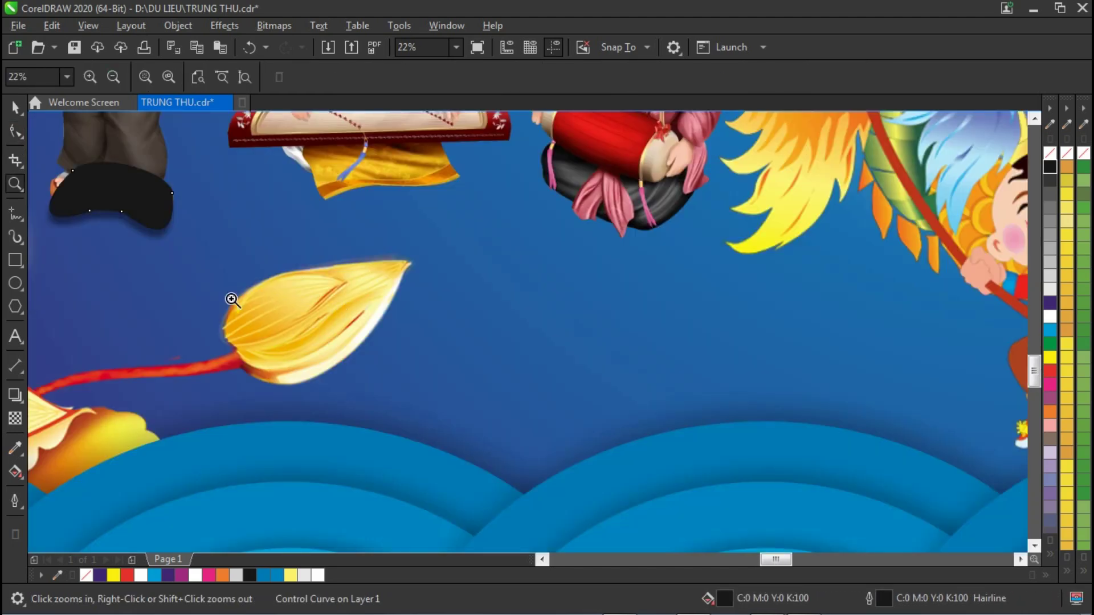
Set the opacity of the drop shadow under the boy's feet to 30.
click(15, 107)
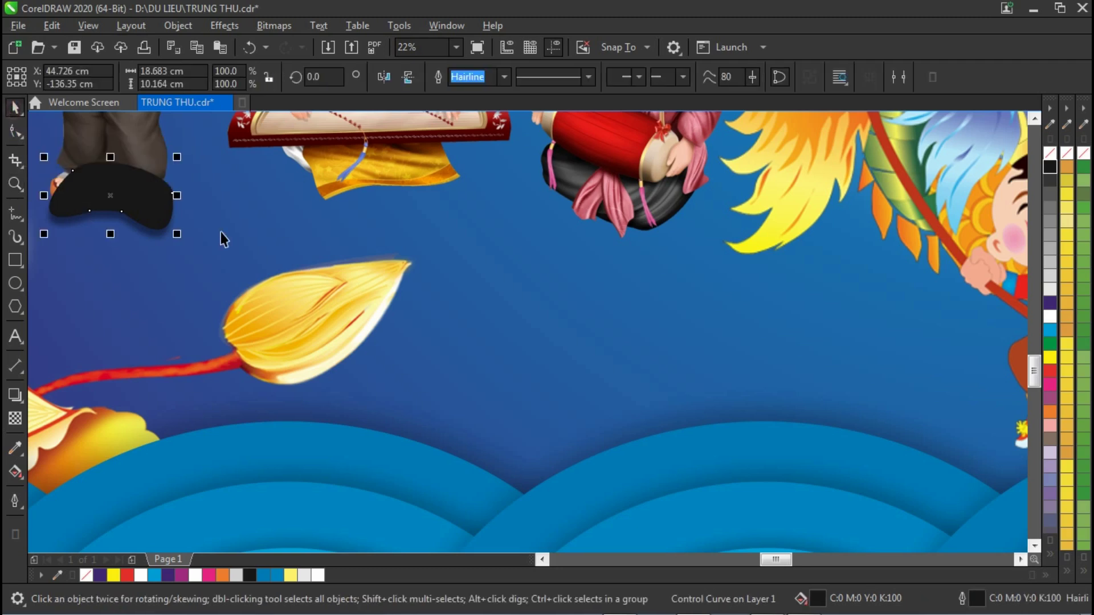
click(151, 237)
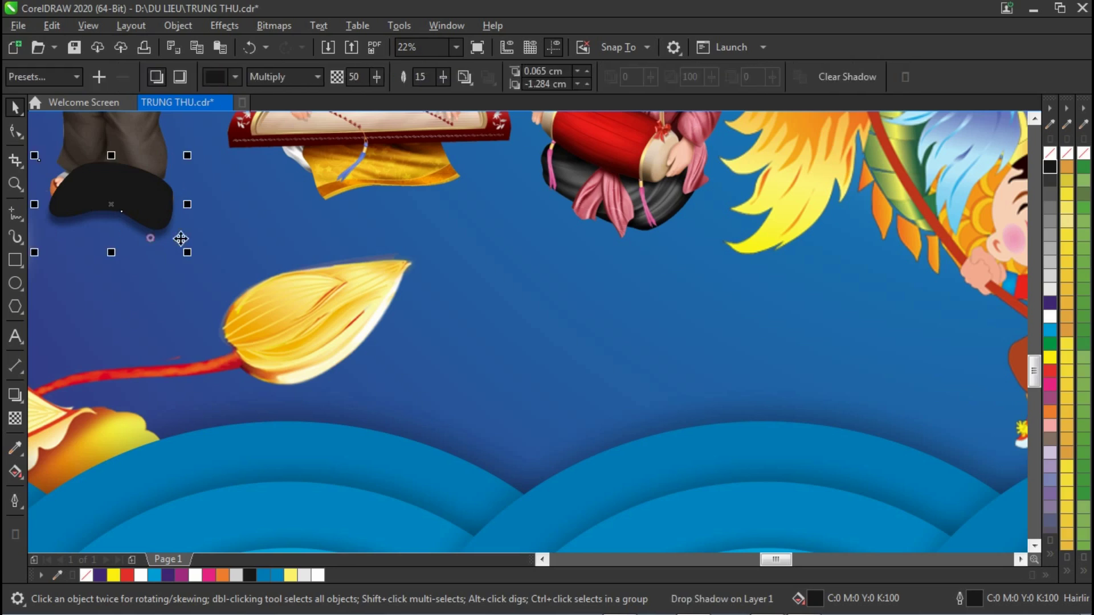
double_click(362, 76)
key(Return)
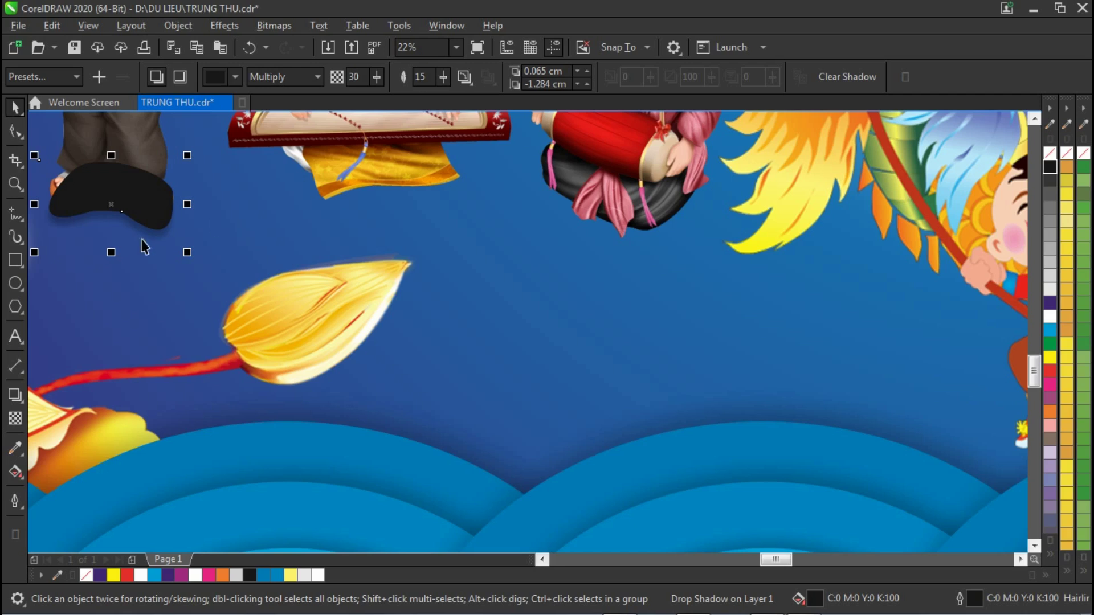
mouse_move(917, 613)
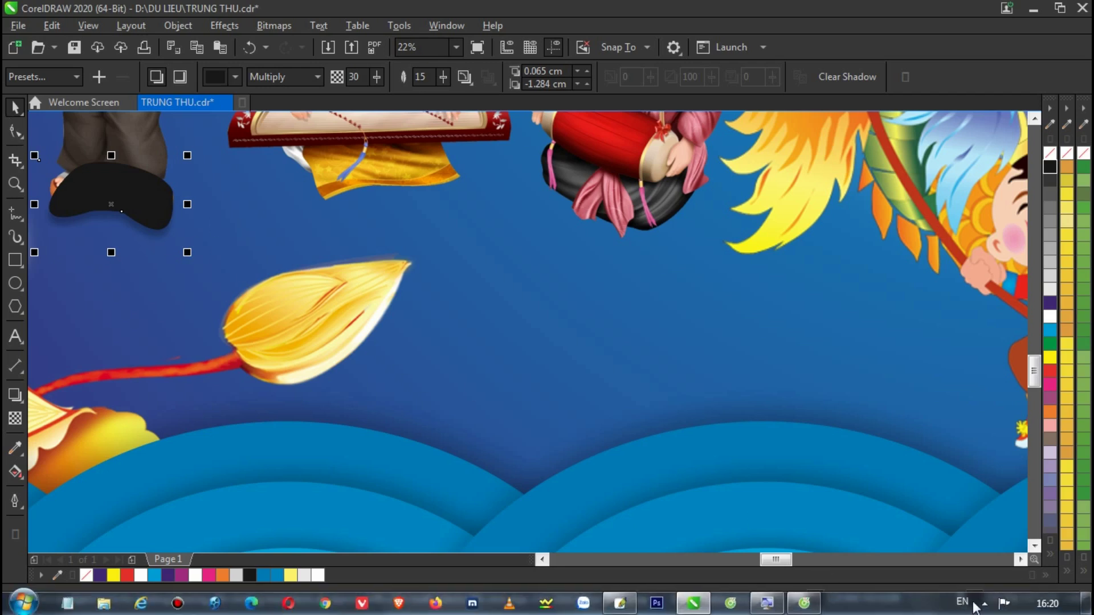
click(983, 604)
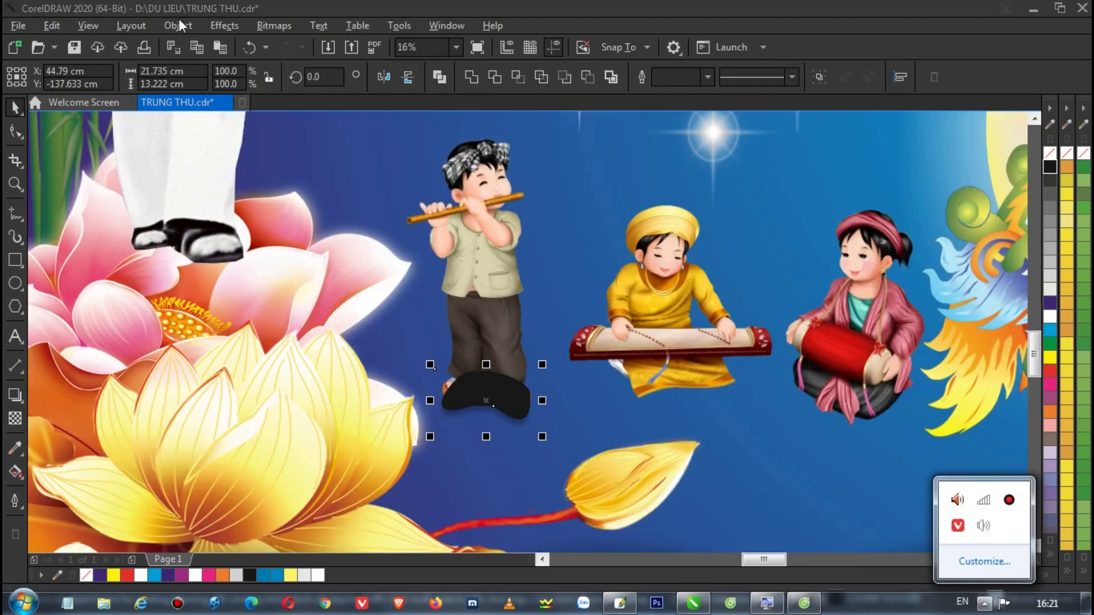
Separate the drop shadow from the black curve at the flute-playing boy's feet and delete only the curve.
click(178, 23)
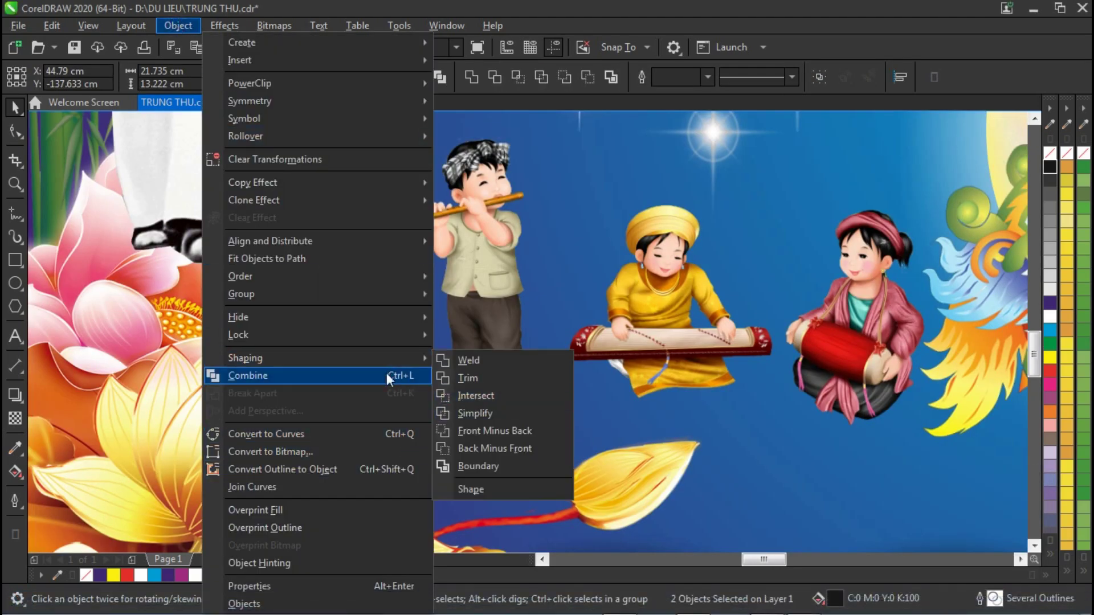
click(539, 380)
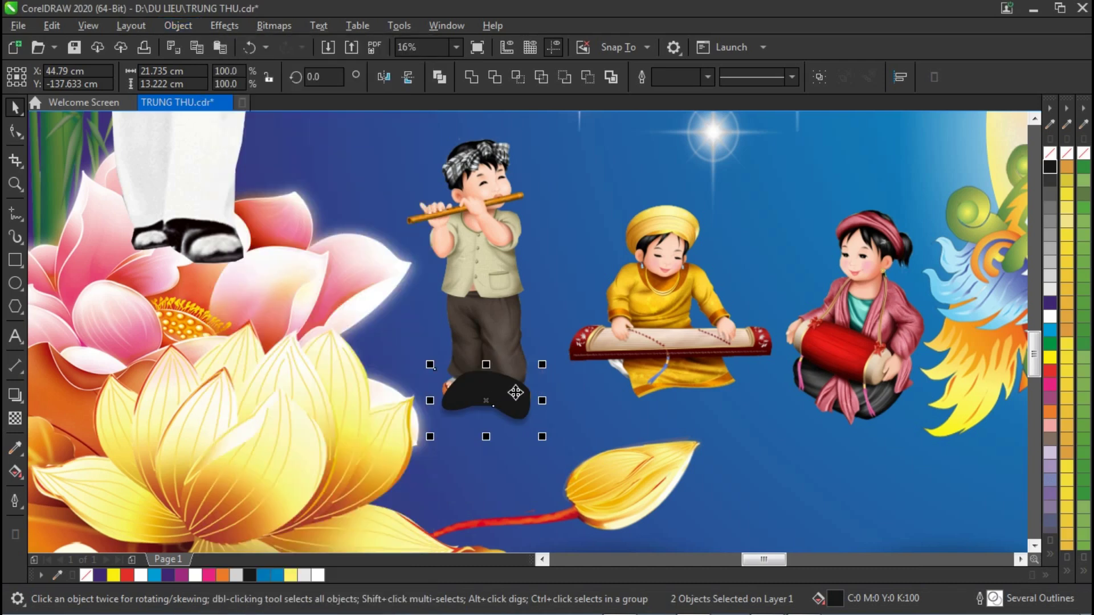
click(515, 393)
key(Delete)
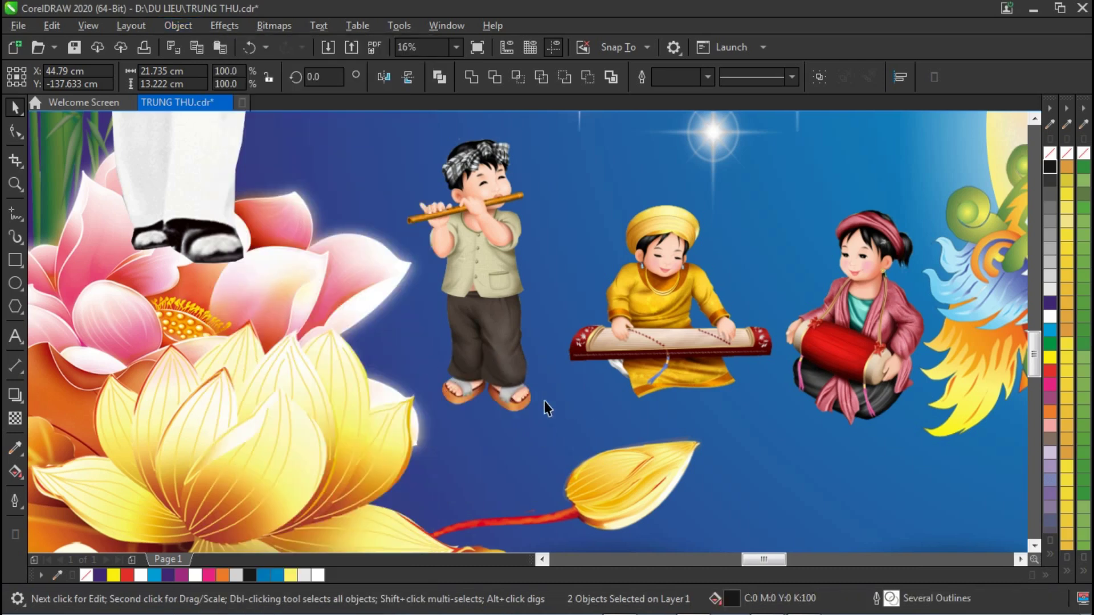
key(ctrl+z)
click(589, 377)
drag(511, 391, 648, 380)
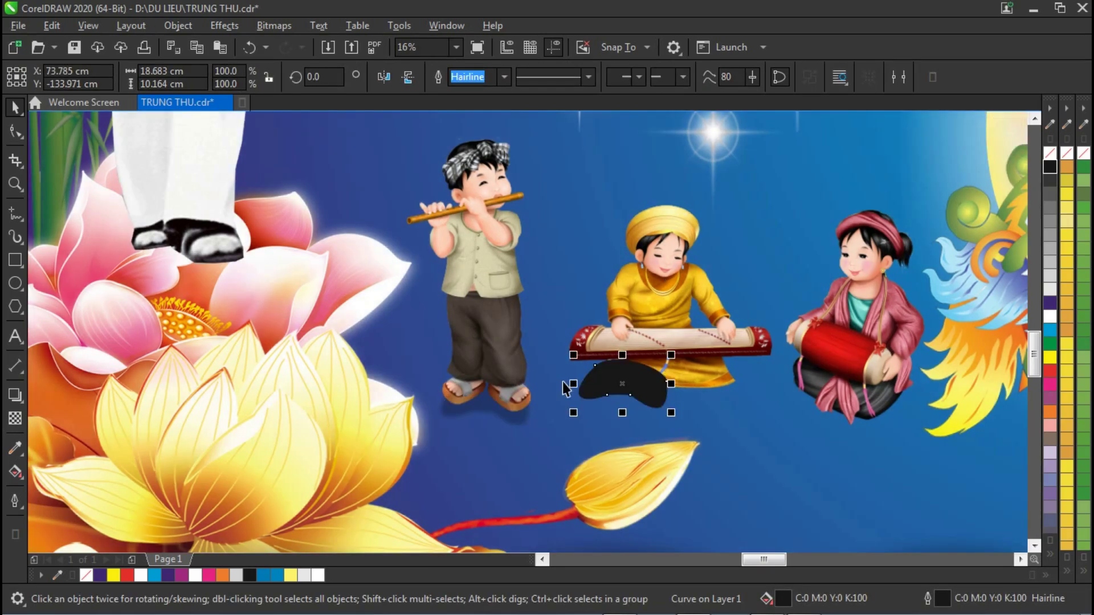
key(Delete)
Resize the flute-playing boy's foot shadow to about 24.3 × 11.7 cm and shift it beneath his sandals.
click(483, 411)
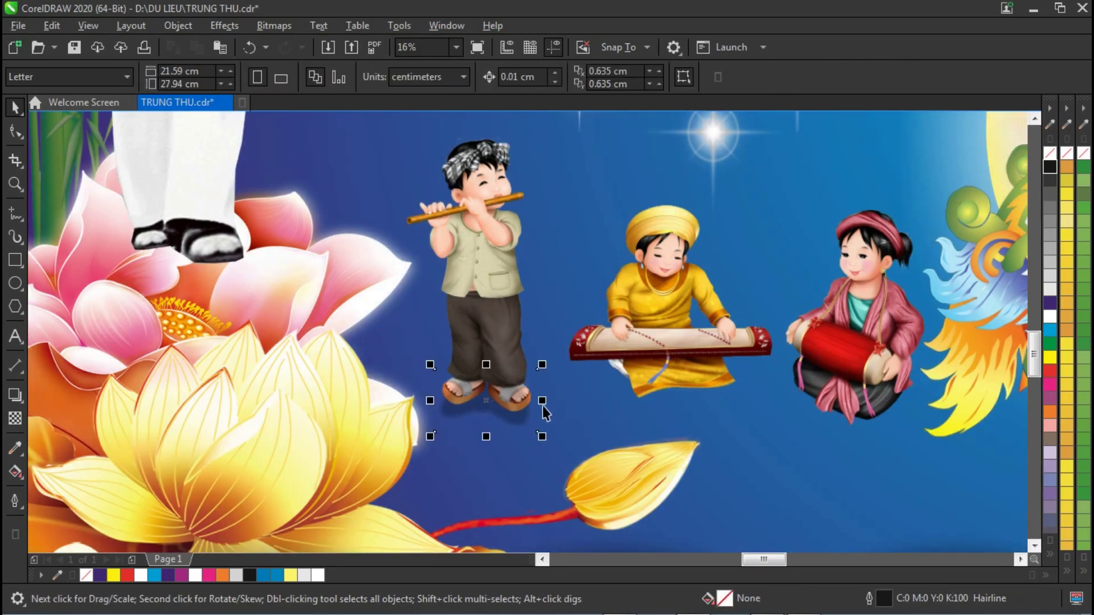
drag(542, 400, 554, 401)
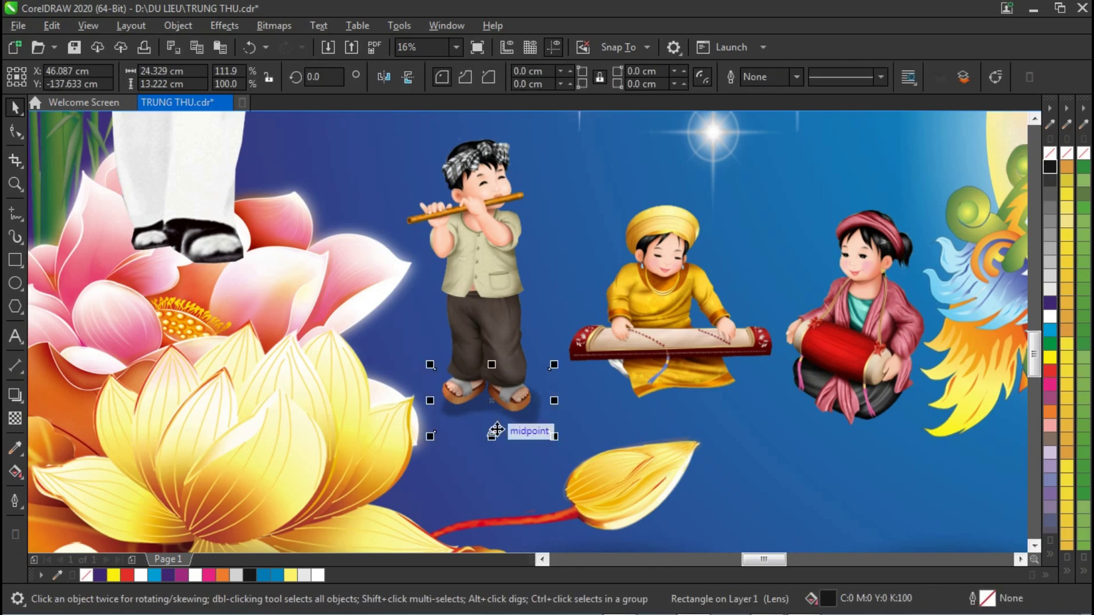
drag(493, 436, 491, 429)
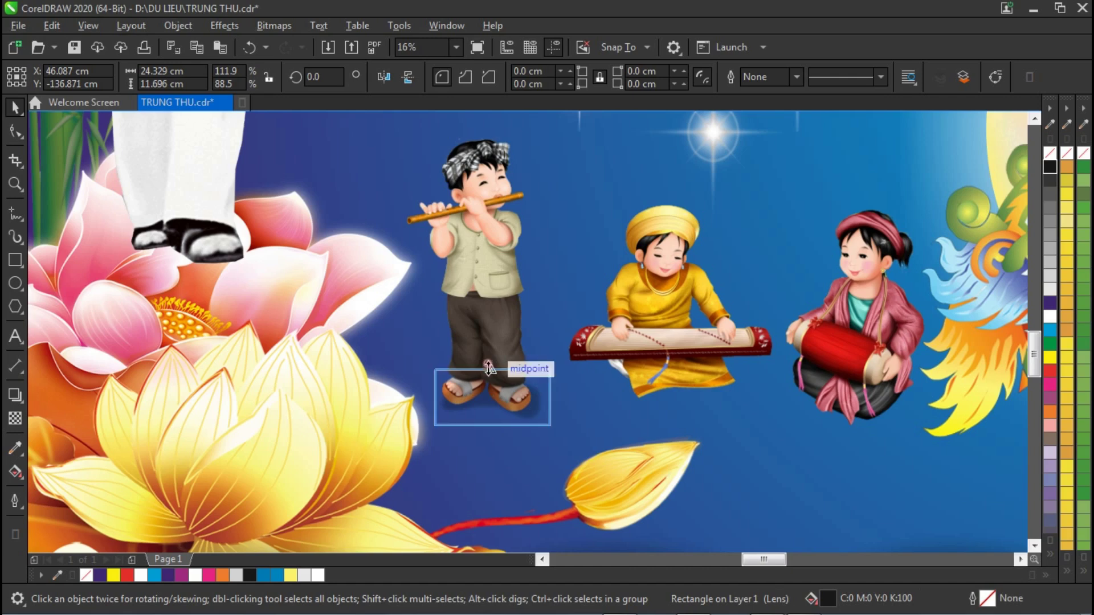
drag(493, 400, 485, 402)
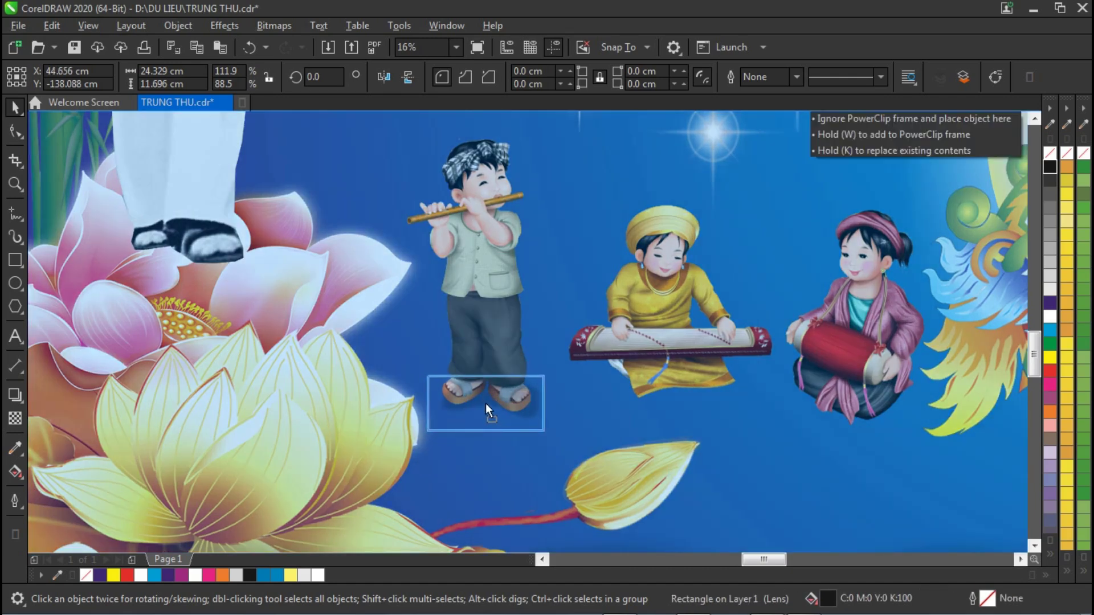
click(15, 283)
drag(585, 403, 670, 429)
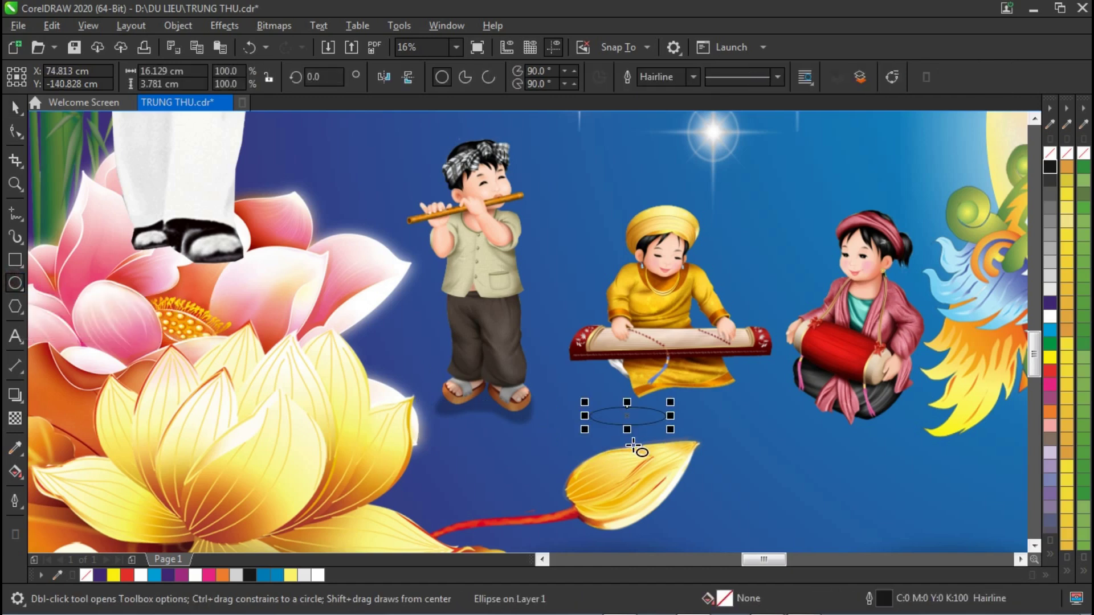
key(Delete)
Place copies of the flute-playing boy's foot shadow beneath the seated zither player and the girl with the red drum.
click(15, 106)
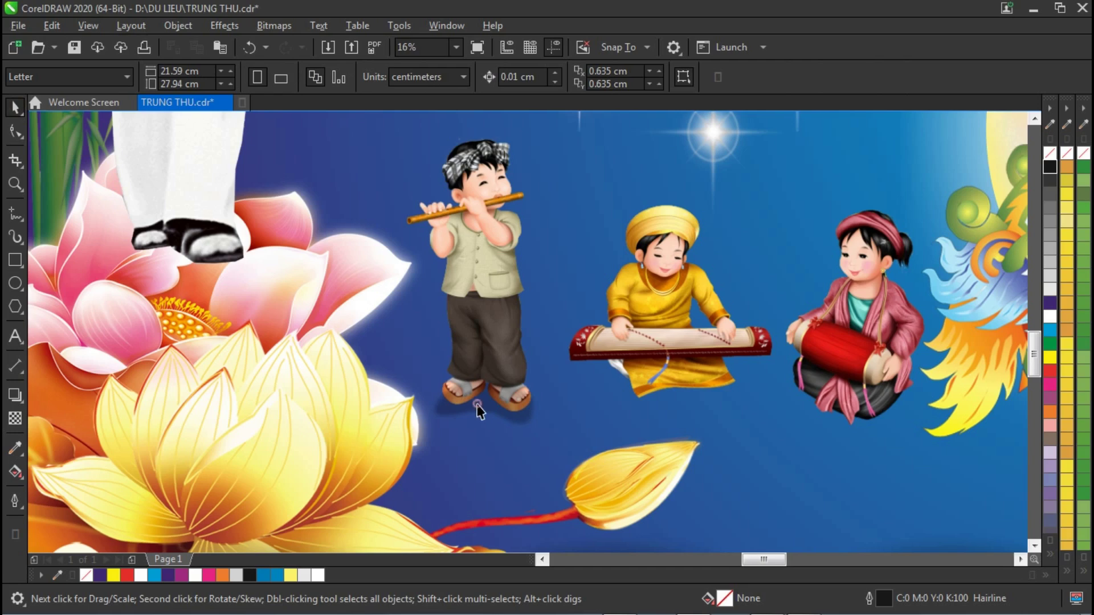
drag(483, 408, 676, 375)
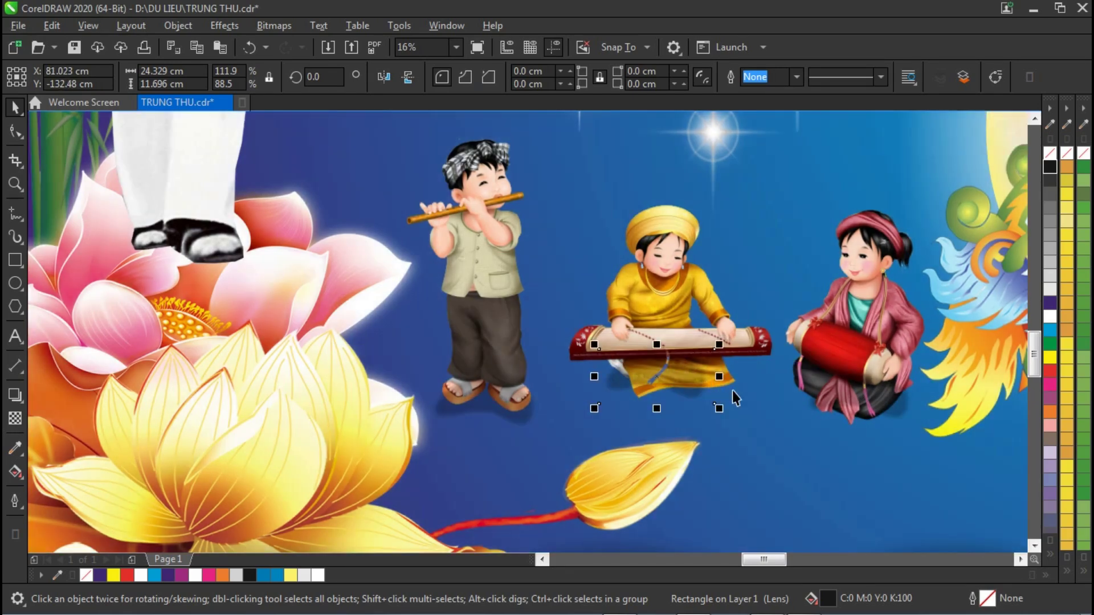
click(644, 270)
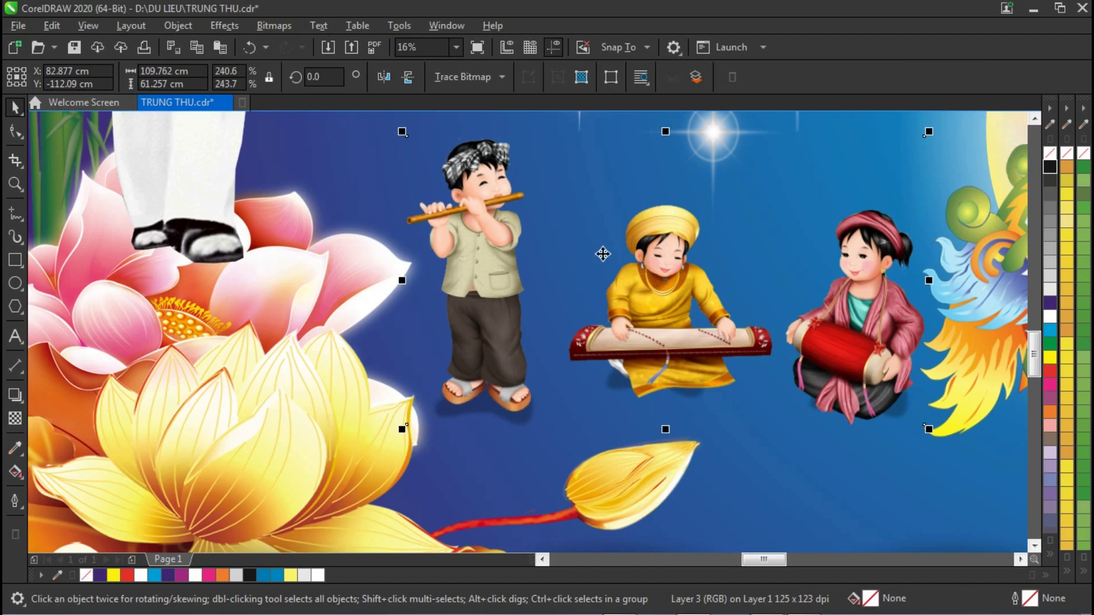
click(921, 479)
click(904, 417)
click(951, 475)
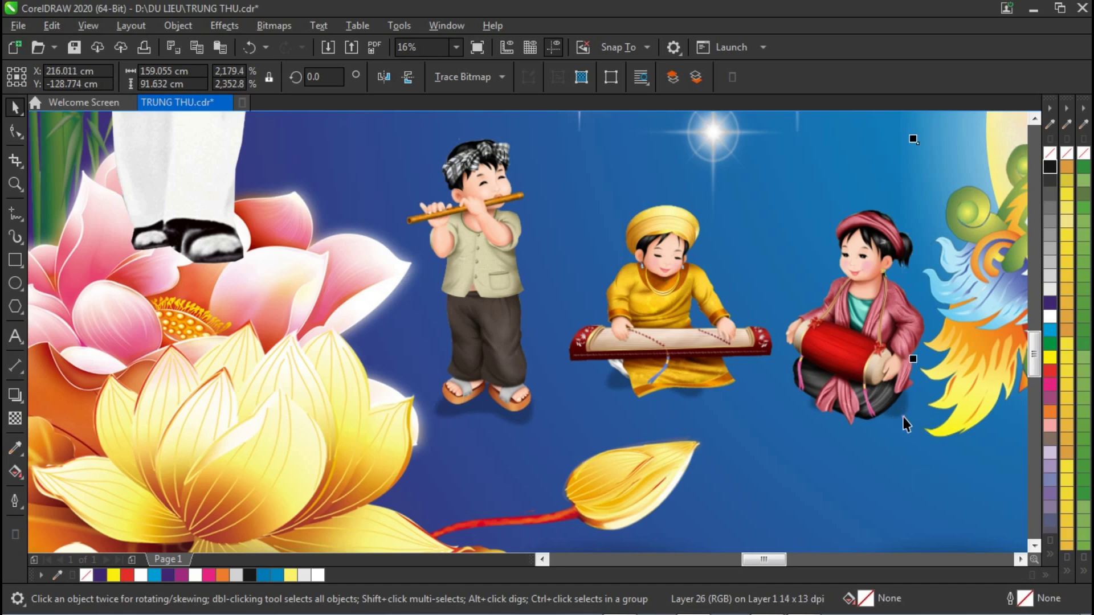
alt+click(904, 423)
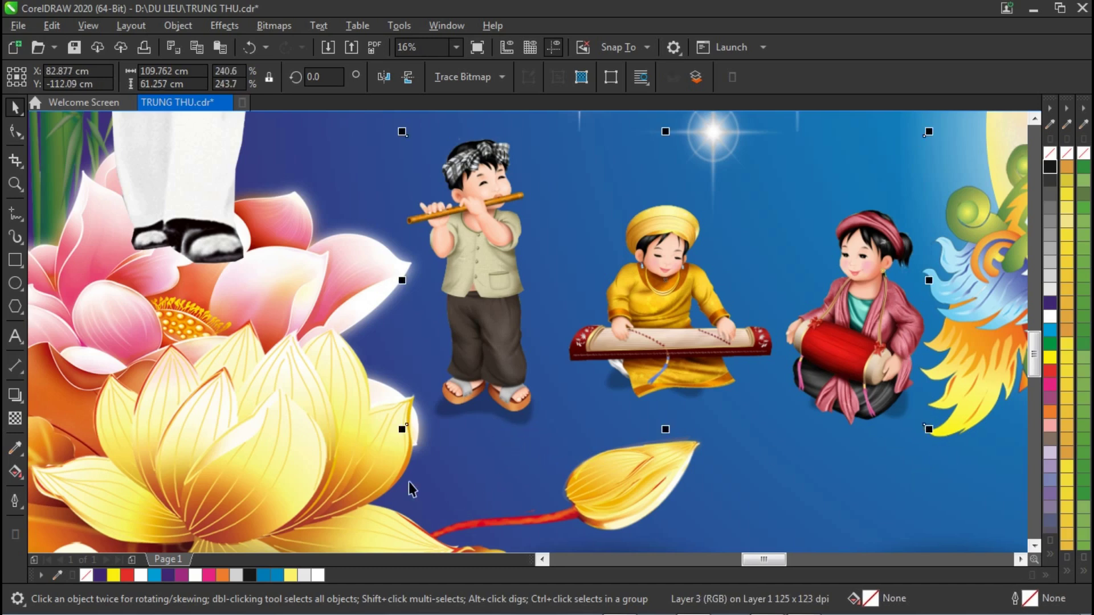
click(275, 471)
click(477, 413)
Move the shadow under the flute-playing boy up closer to his feet and nudge it slightly down into place.
key(z)
right_click(337, 372)
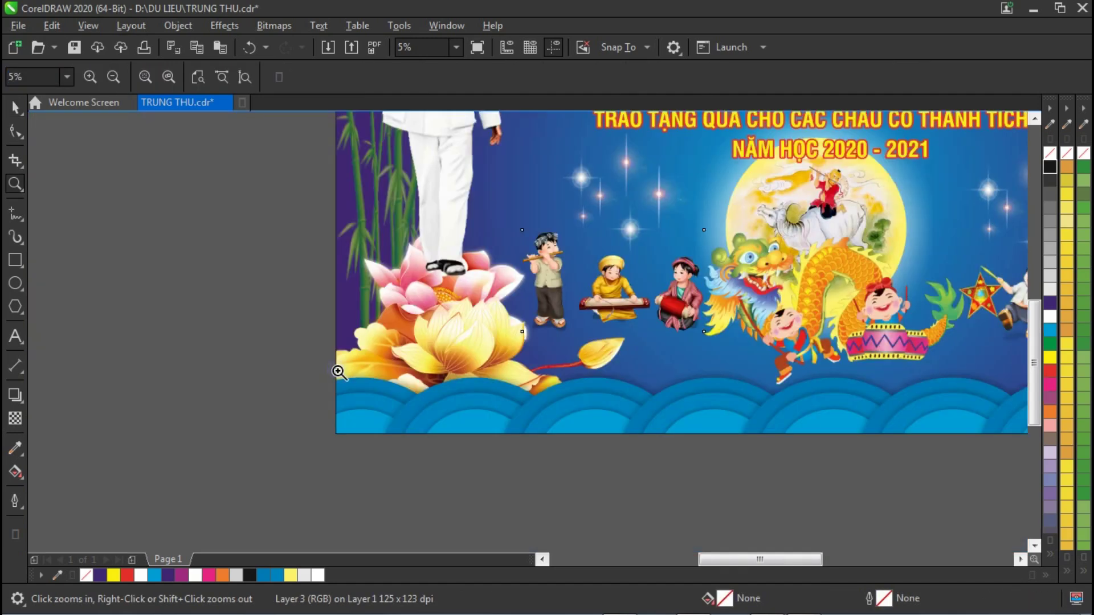
drag(279, 245, 877, 436)
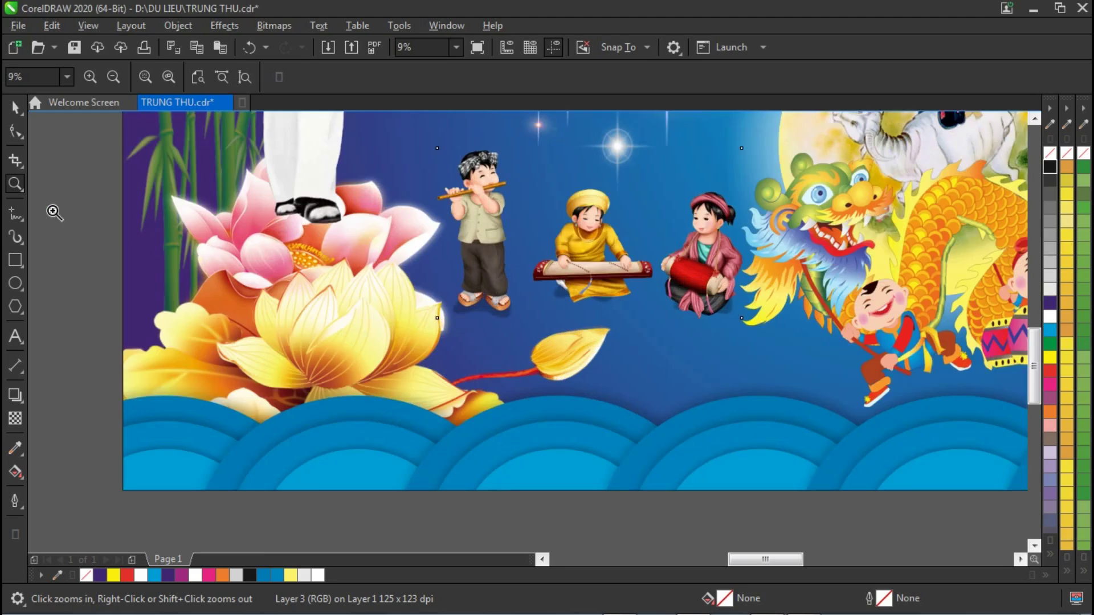
click(14, 111)
drag(93, 250, 545, 339)
mouse_move(485, 309)
mouse_down()
mouse_move(511, 333)
mouse_move(492, 340)
mouse_move(482, 297)
mouse_up()
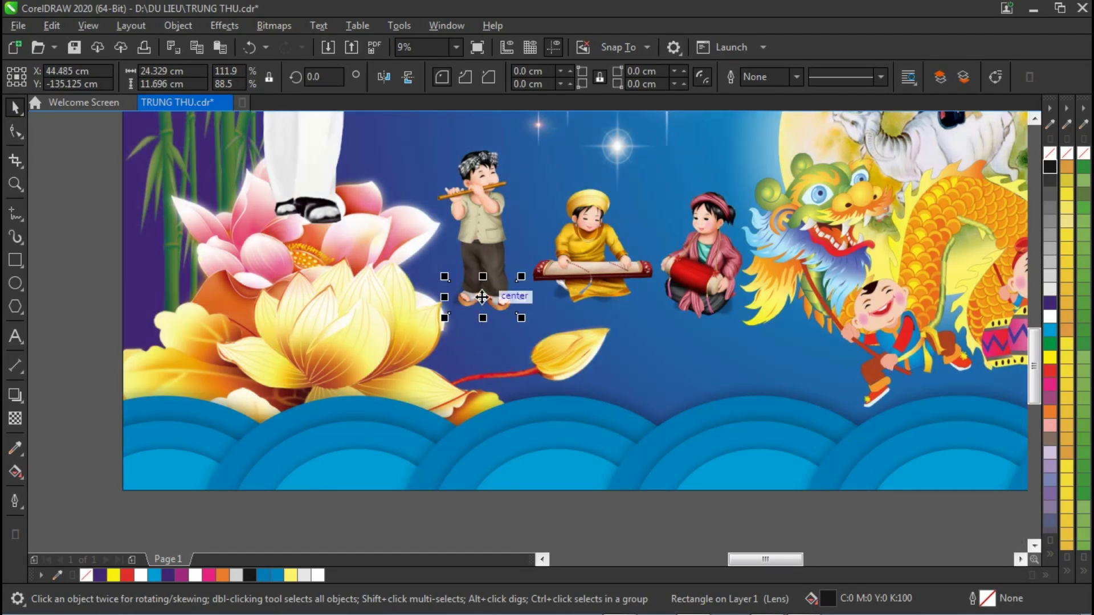
key(Down)
key(Down)
key(Down)
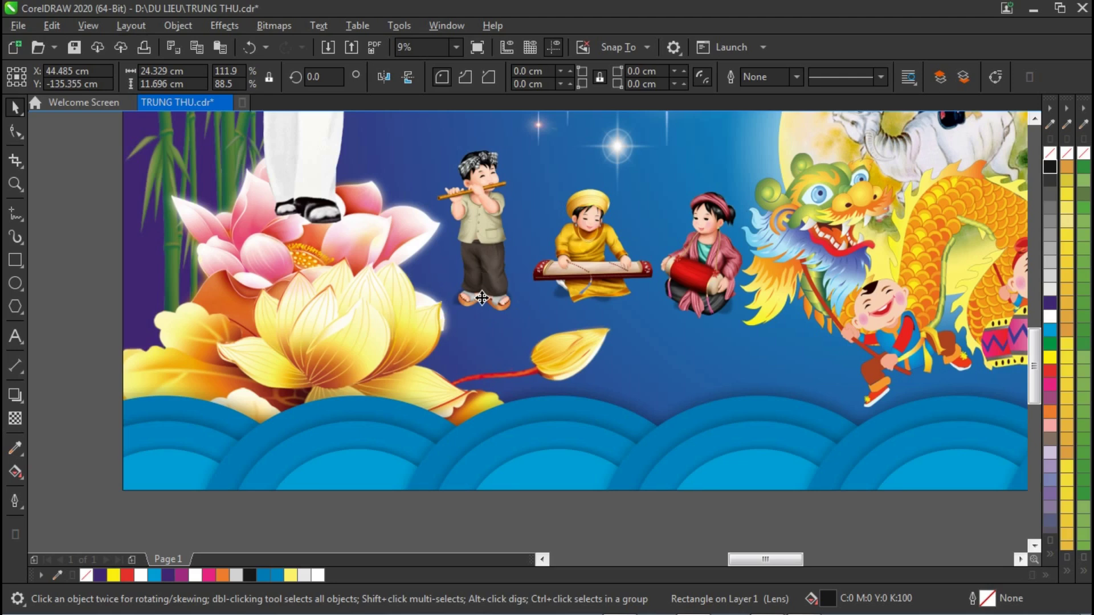
key(Down)
click(100, 265)
key(Escape)
Sketch freehand curves around the base of the pink drums and, about 42.8 × 19.6 cm, around the feet of the boy carrying the dragon.
key(z)
right_click(581, 302)
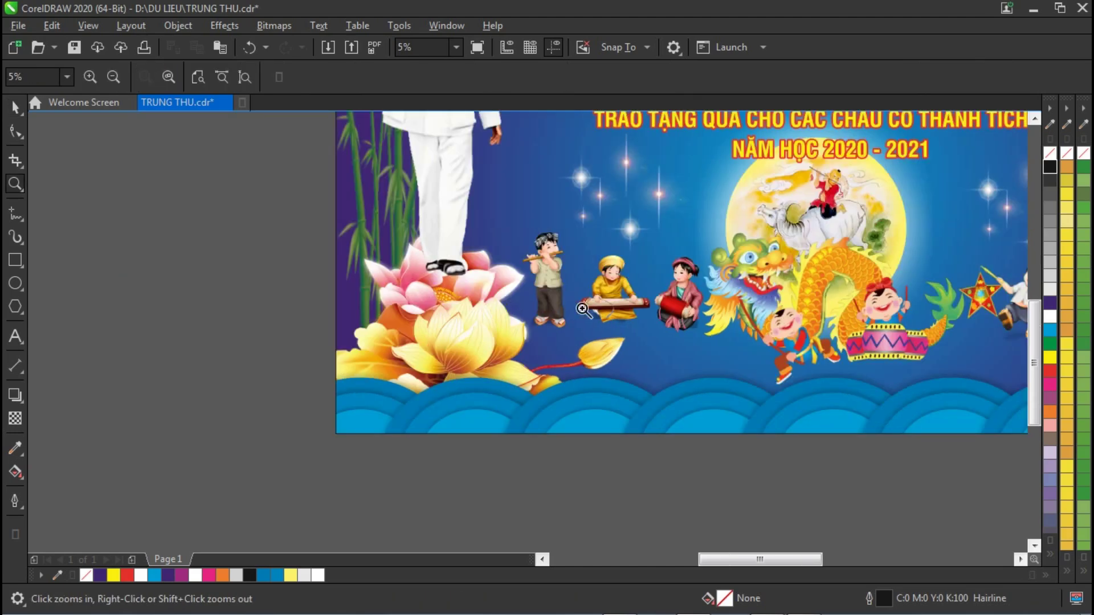
right_click(773, 320)
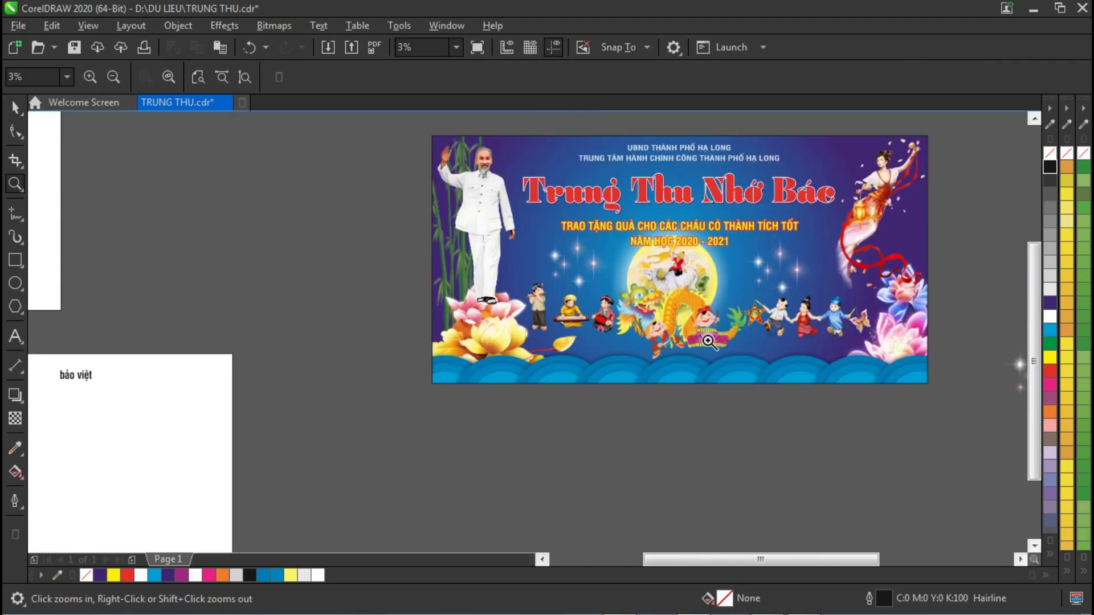
drag(585, 305, 779, 393)
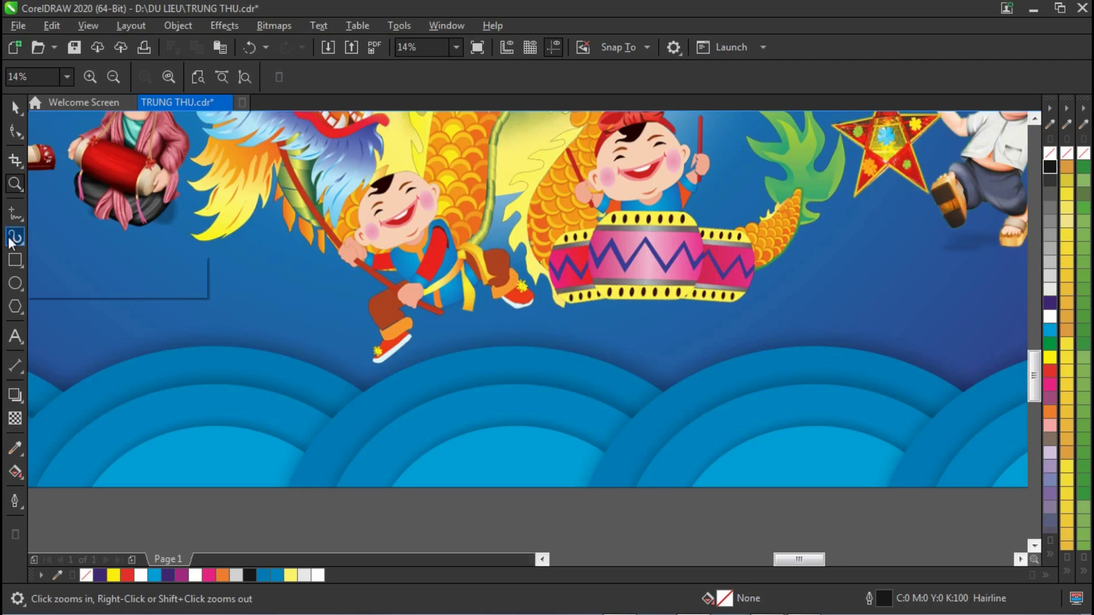
click(15, 219)
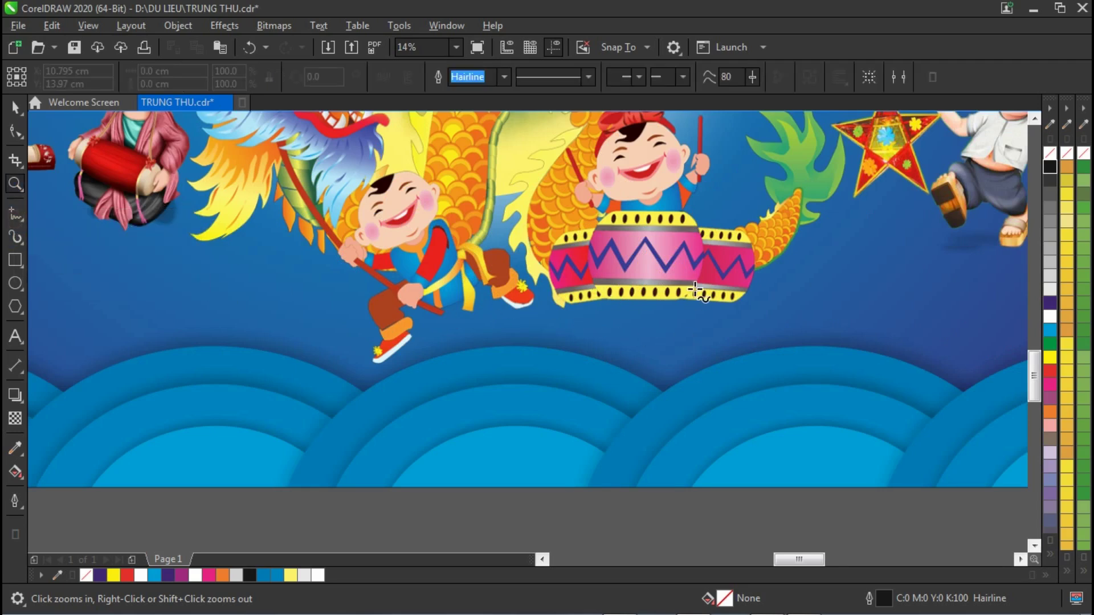
mouse_move(588, 289)
mouse_down()
mouse_move(555, 305)
mouse_move(755, 299)
mouse_move(737, 288)
mouse_move(588, 289)
mouse_up()
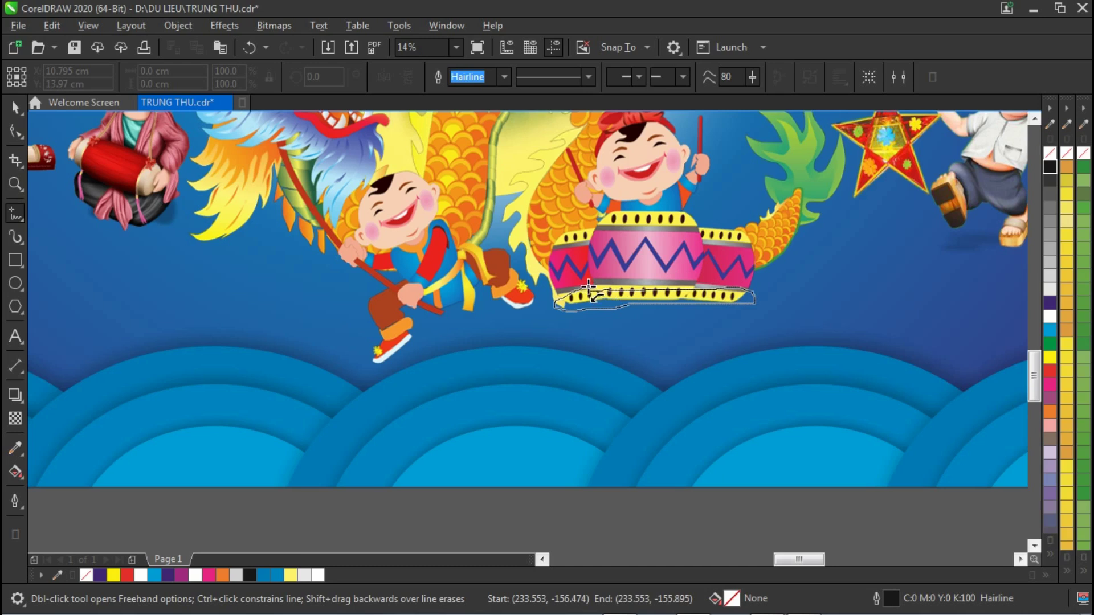
mouse_move(523, 318)
mouse_down()
mouse_move(485, 302)
mouse_move(447, 313)
mouse_move(412, 351)
mouse_move(378, 359)
mouse_move(367, 340)
mouse_move(441, 287)
mouse_move(538, 284)
mouse_move(520, 311)
mouse_up()
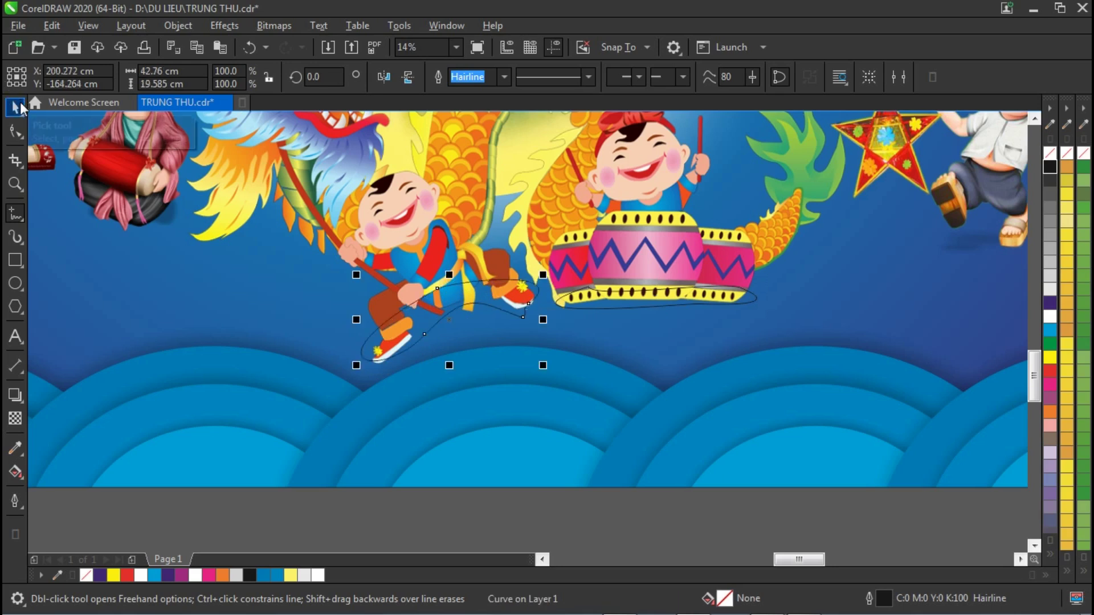
Fill the drum-base and dragon boy's foot curves with black and weld them into one curve.
click(17, 106)
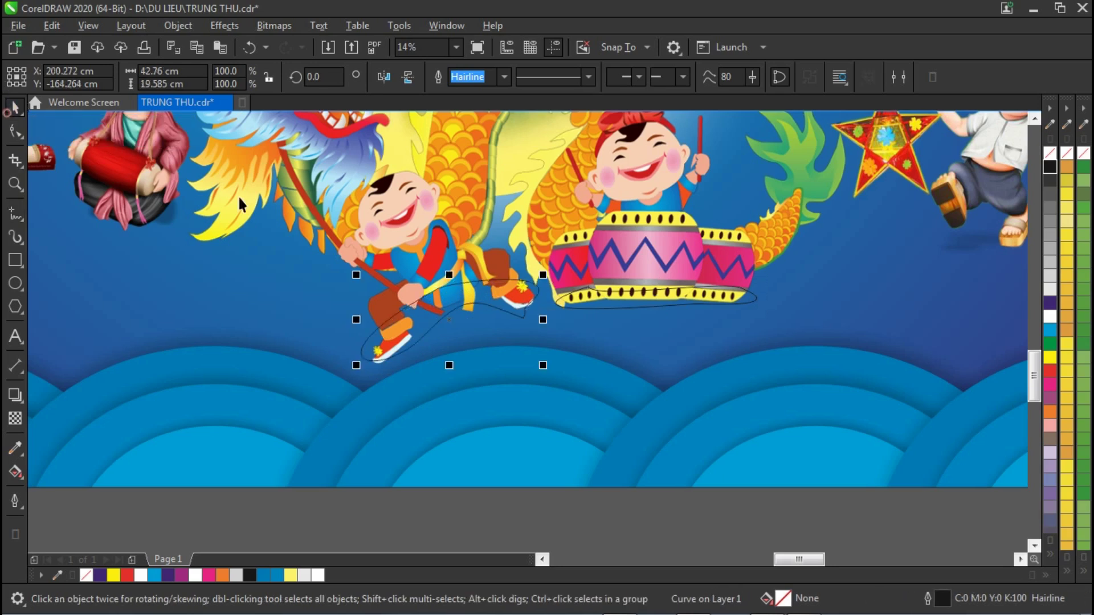
shift+click(609, 299)
drag(583, 317, 587, 353)
key(ctrl+z)
click(1049, 167)
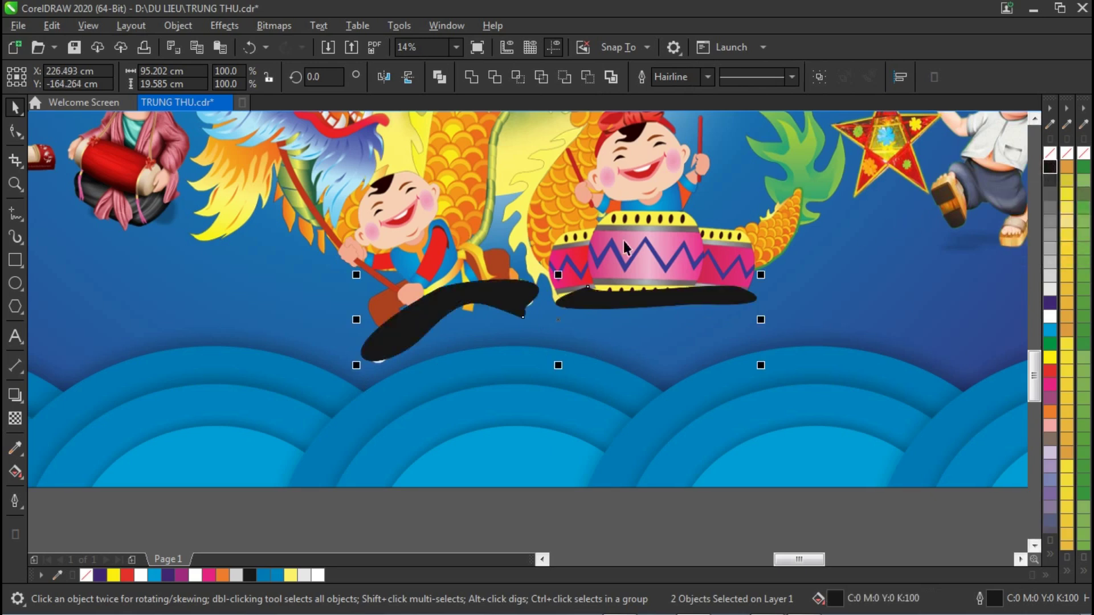
click(471, 76)
Apply a drop shadow to the welded black curve, offset about 0.58 cm right and 1.89 cm down, with opacity 30.
click(16, 395)
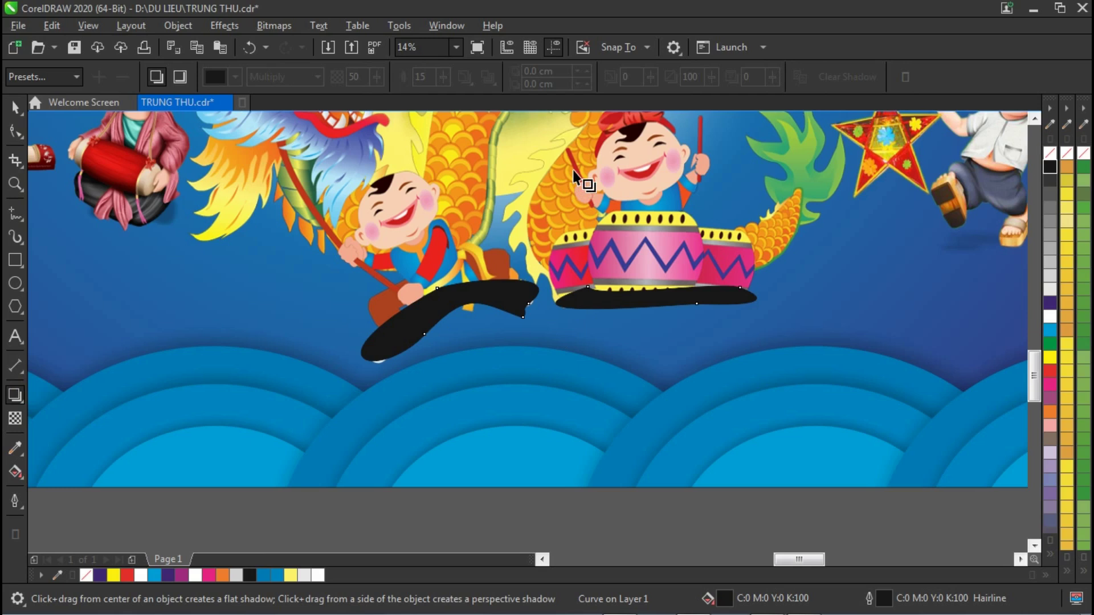
drag(586, 299, 573, 369)
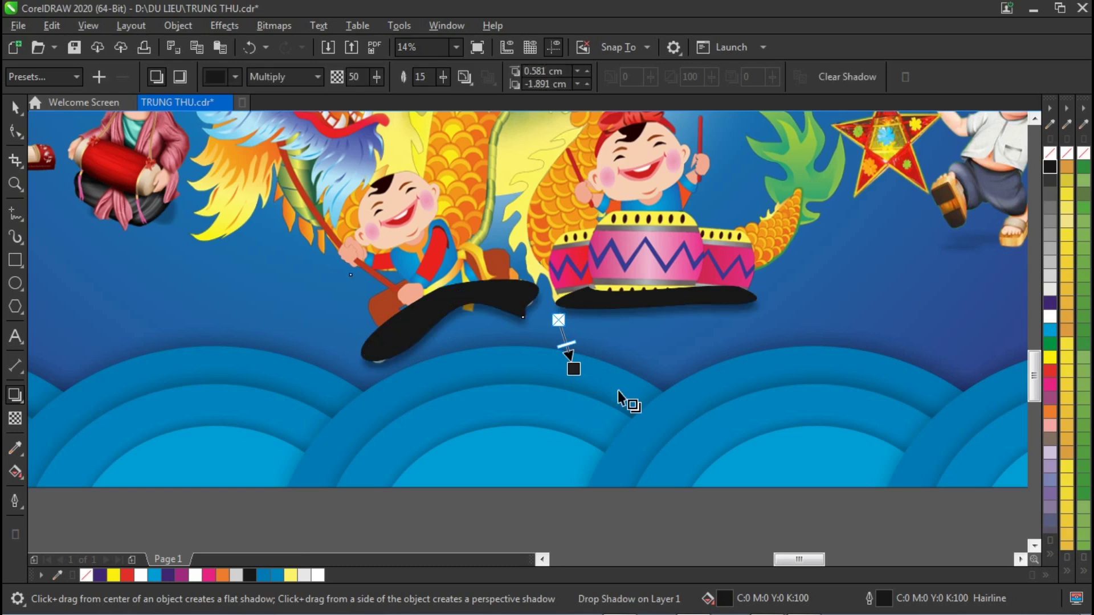
double_click(428, 69)
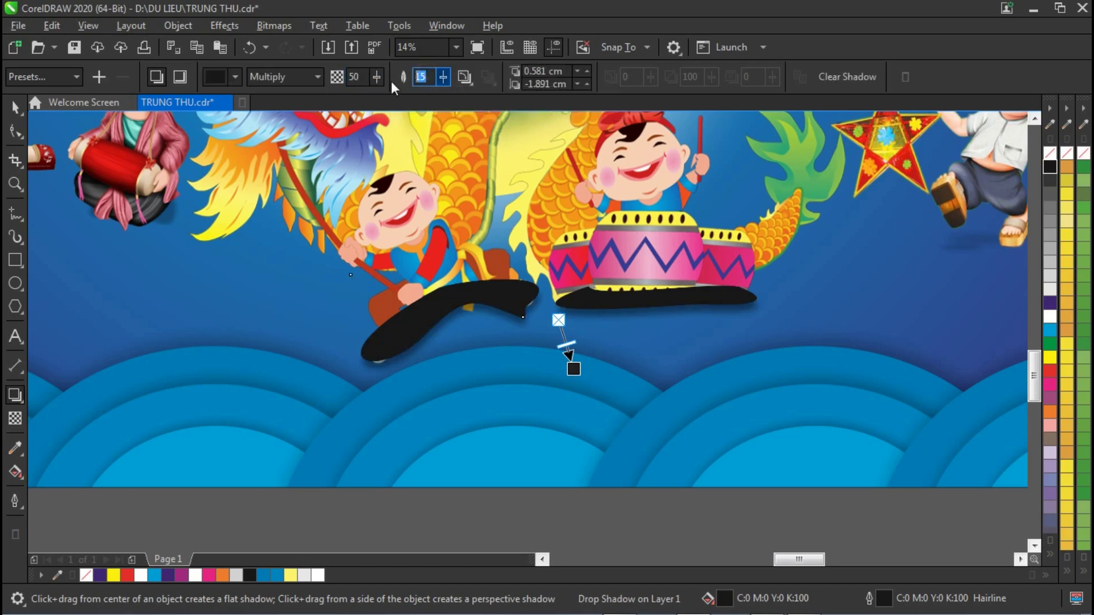
double_click(354, 77)
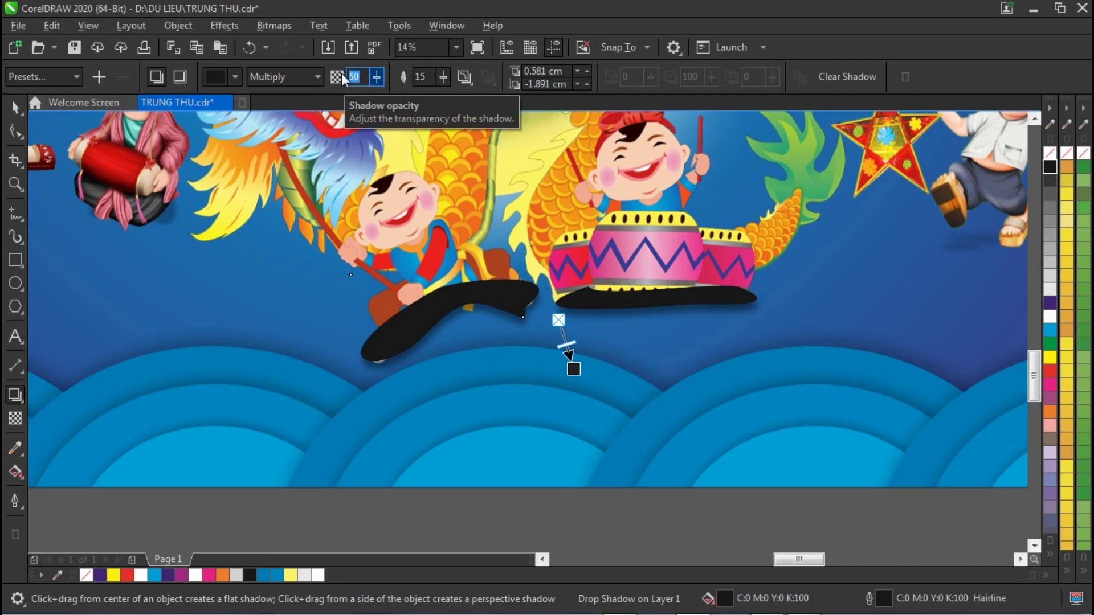
key(Return)
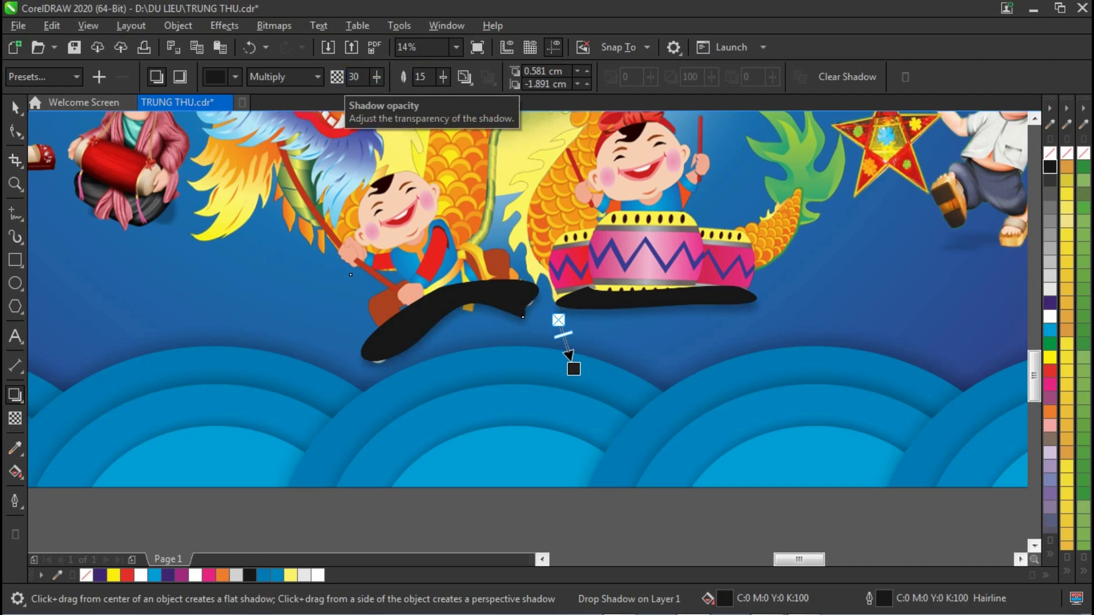
Break the drop shadow apart from the welded black curve and delete the curve, leaving the shadow under the drums and dragon boy.
click(14, 107)
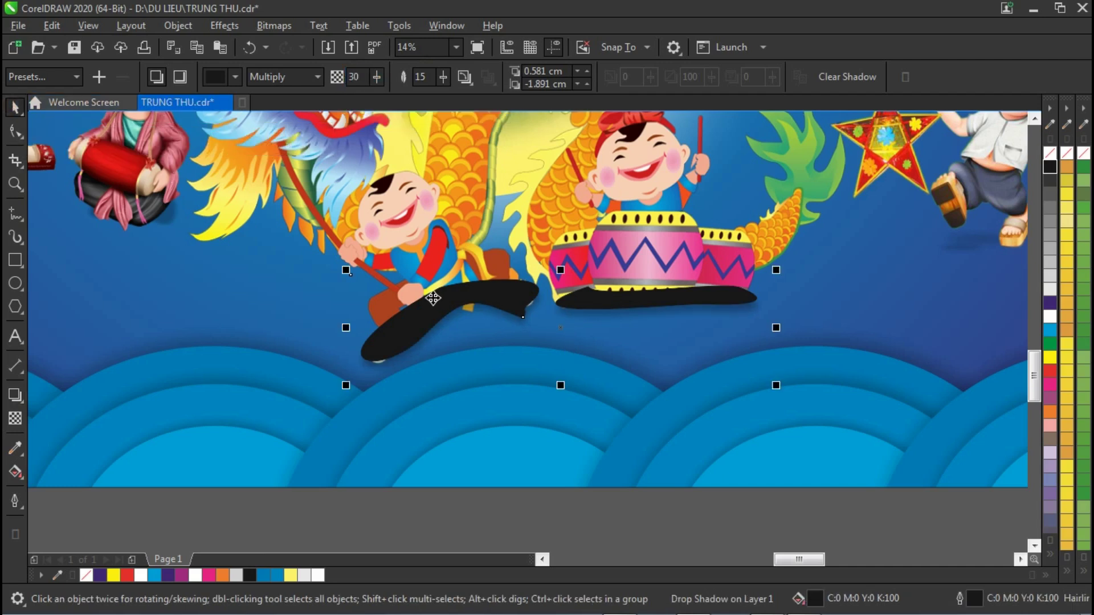
click(188, 27)
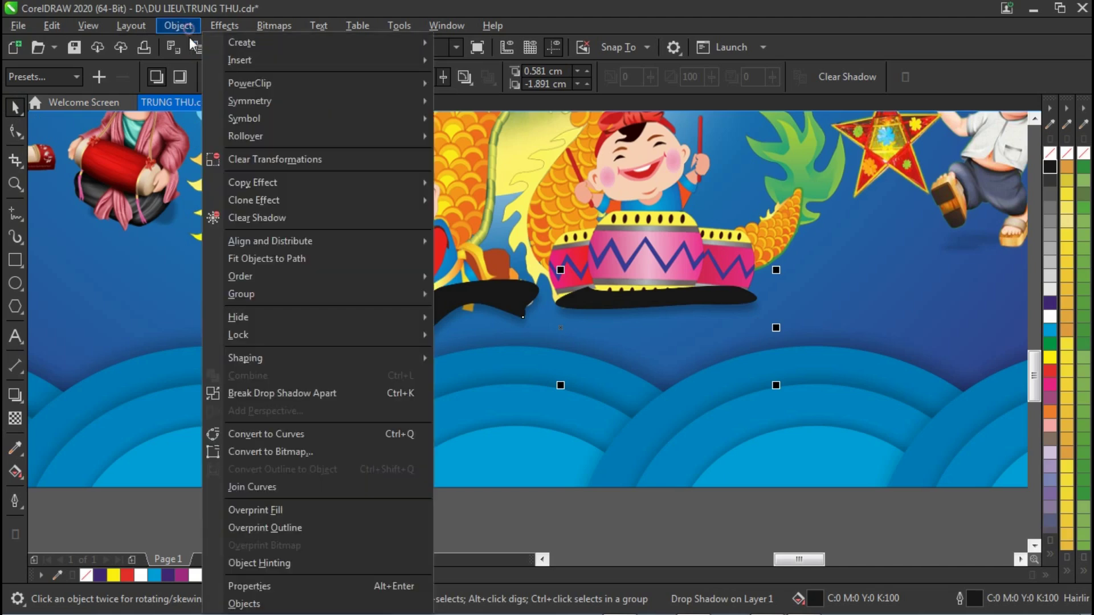
click(299, 392)
click(411, 319)
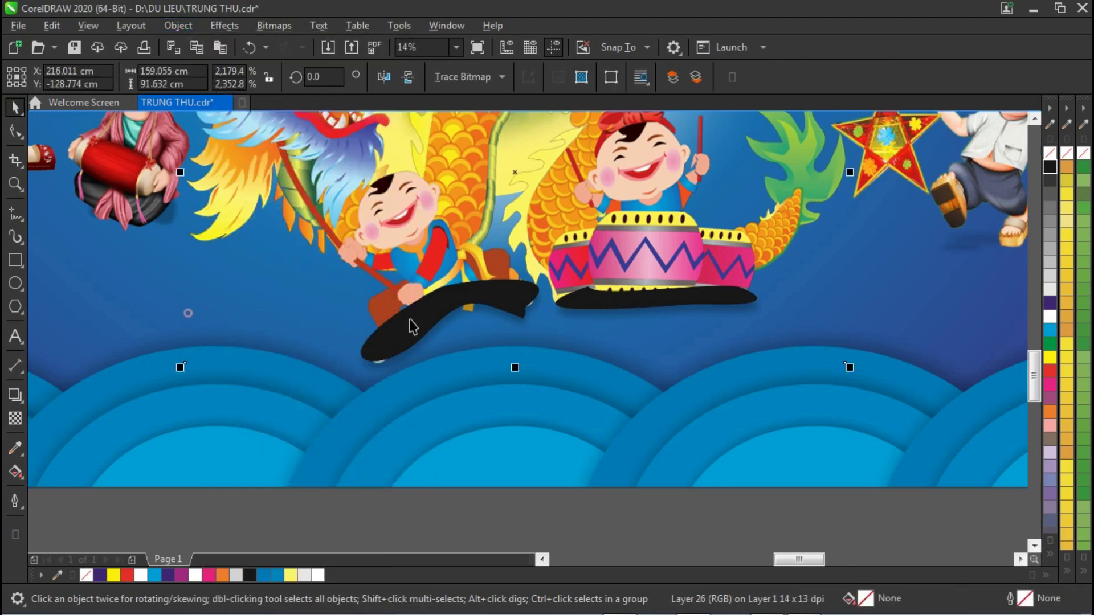
click(442, 306)
key(Delete)
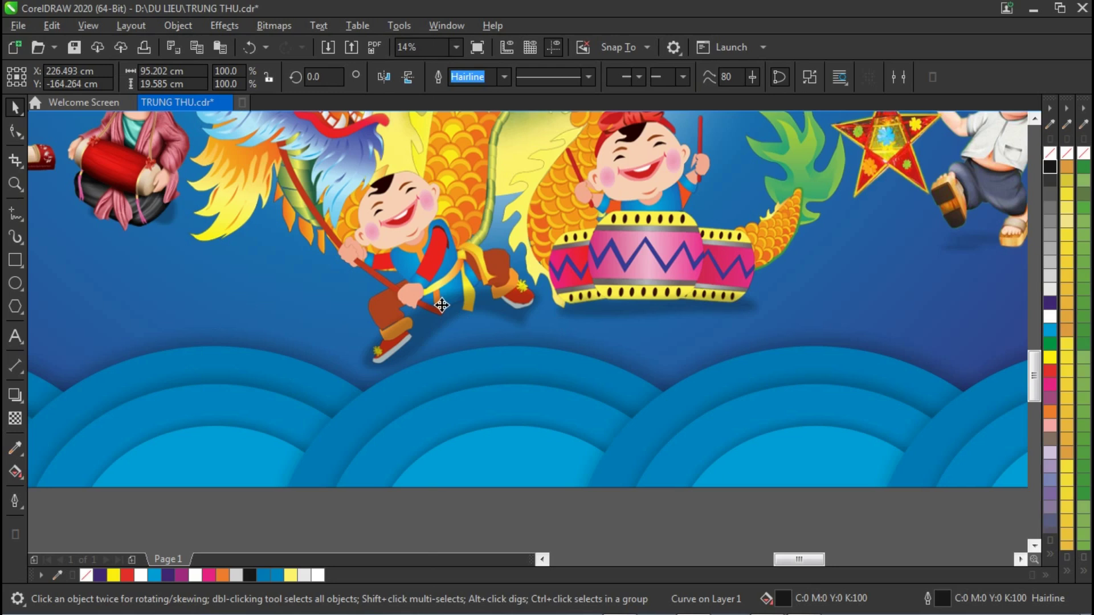
Examine the whole poster with the foot and drum shadows in place.
click(628, 316)
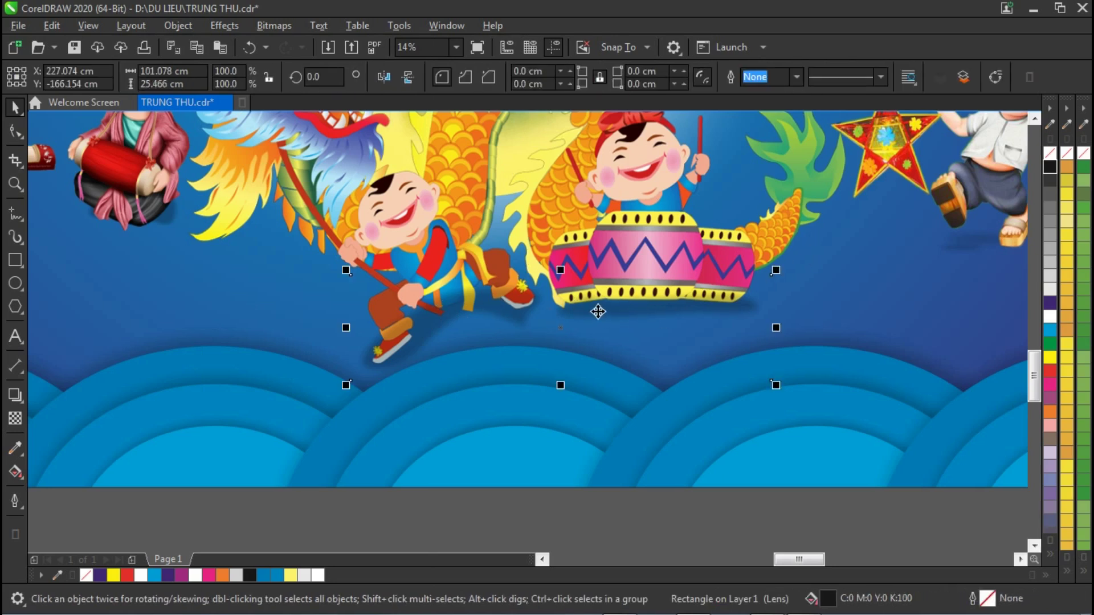
key(z)
scroll(658, 309, down, 5)
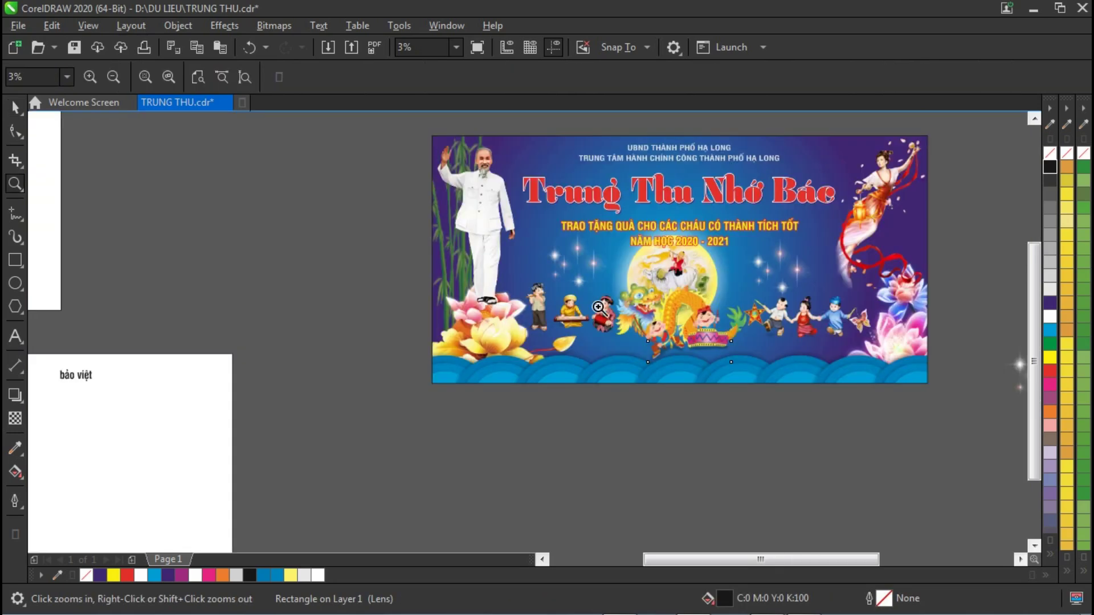
drag(440, 136, 964, 420)
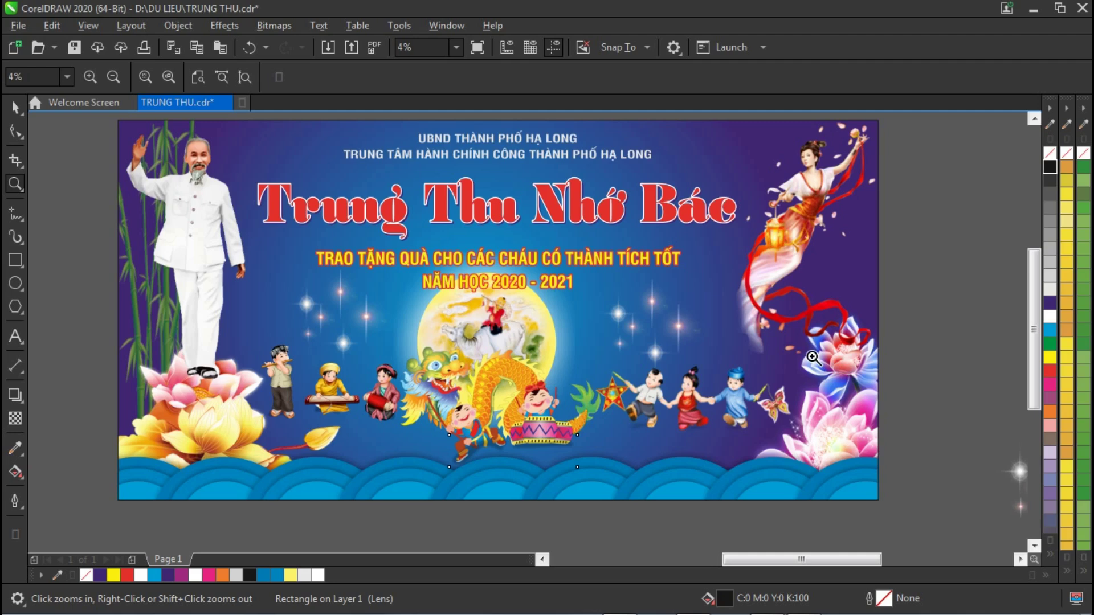
scroll(735, 309, down, 1)
drag(411, 126, 964, 419)
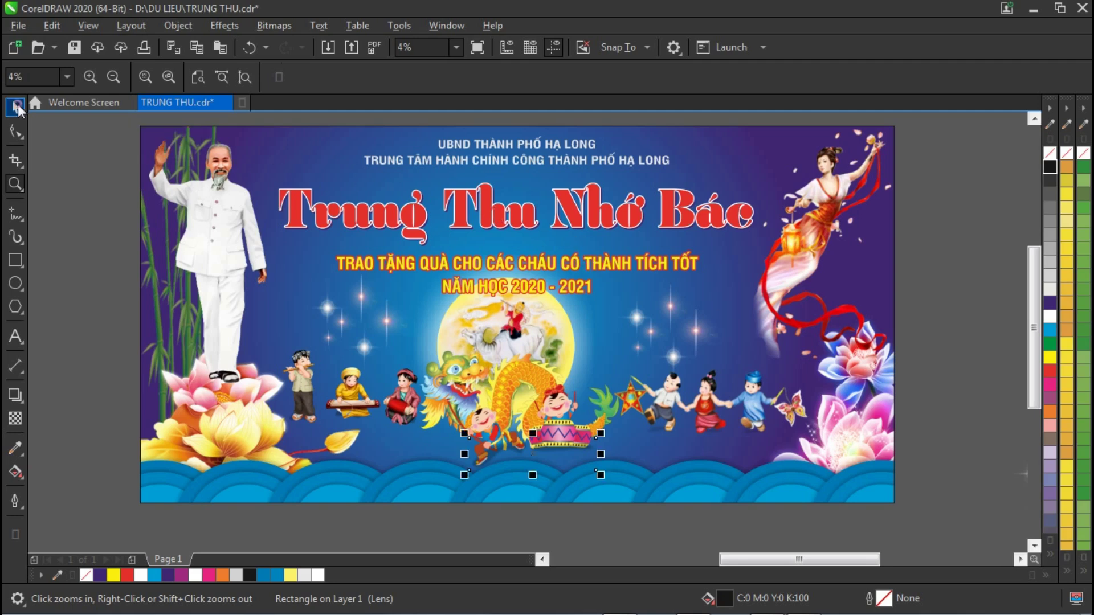
Open the poster's PowerClip contents for editing and fully ungroup the row of blue wave circles.
click(16, 107)
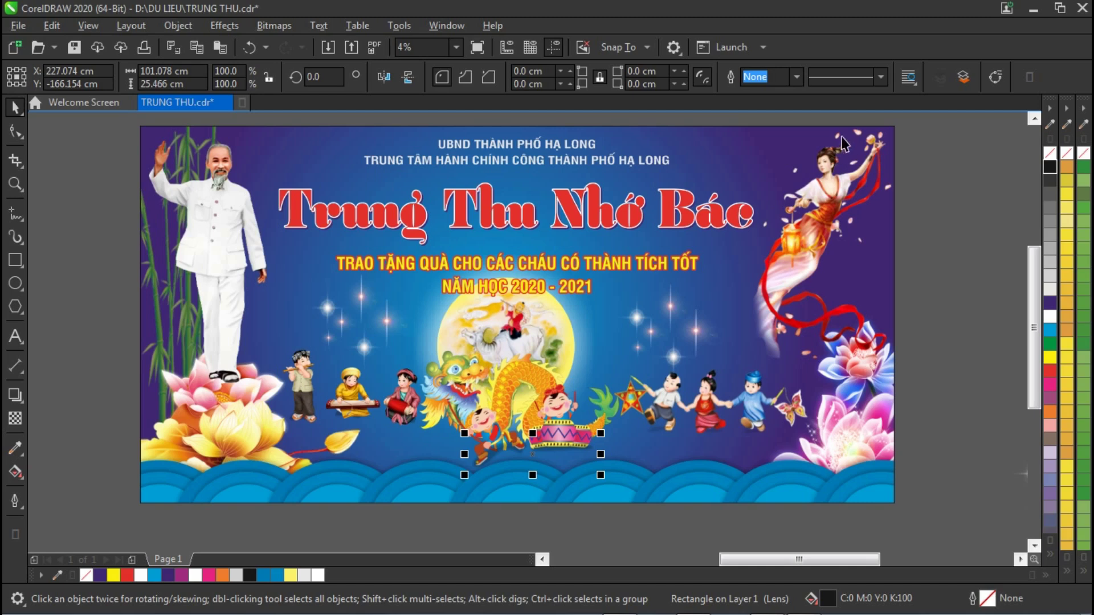
double_click(783, 484)
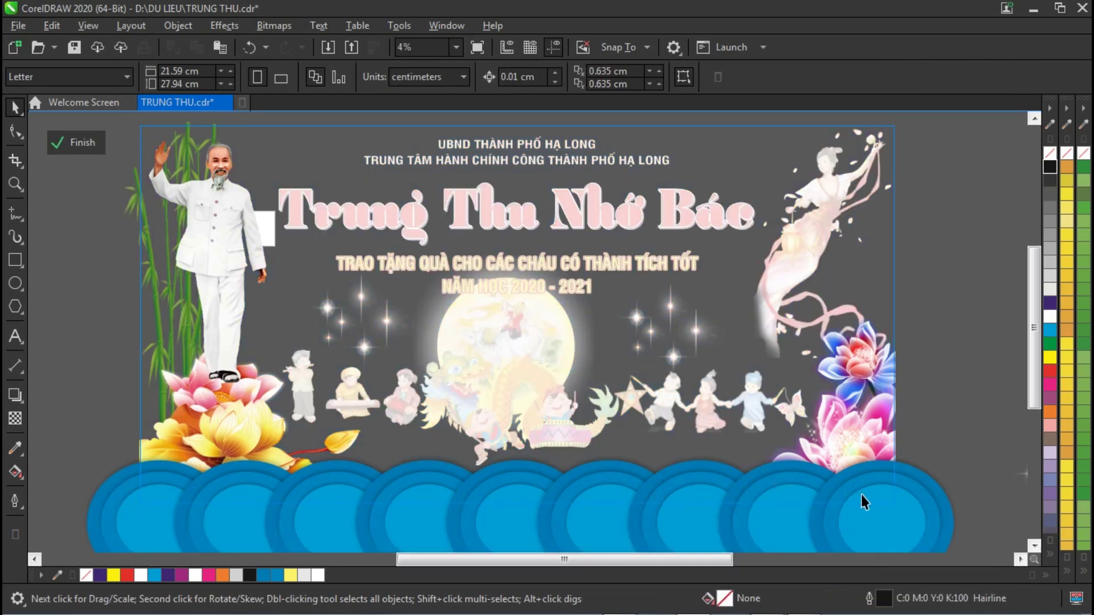
click(861, 495)
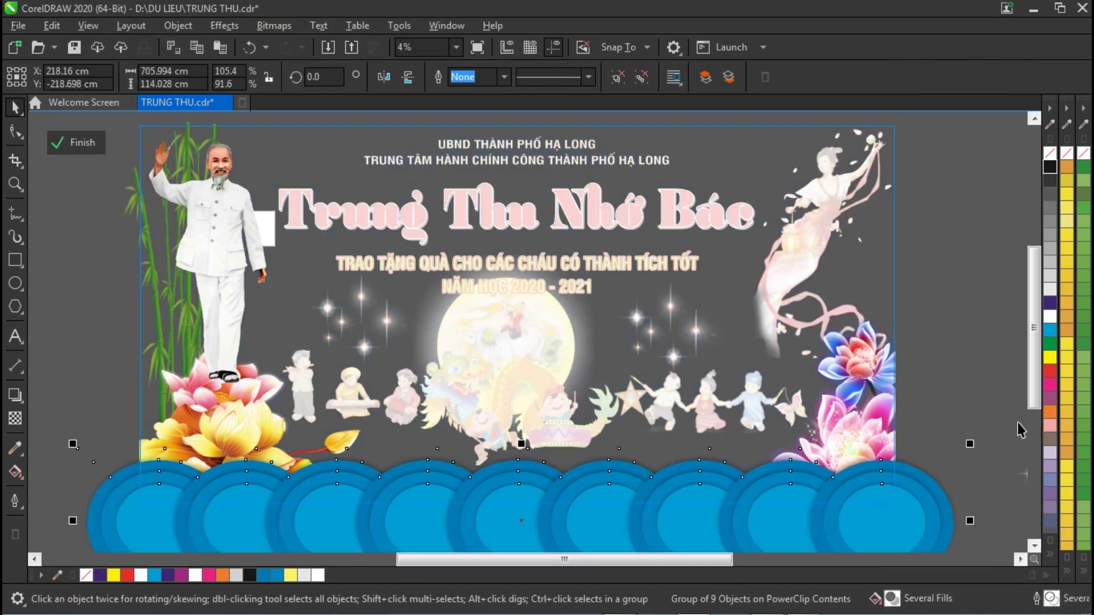
scroll(1032, 544, down, 2)
drag(986, 307, 889, 536)
click(871, 445)
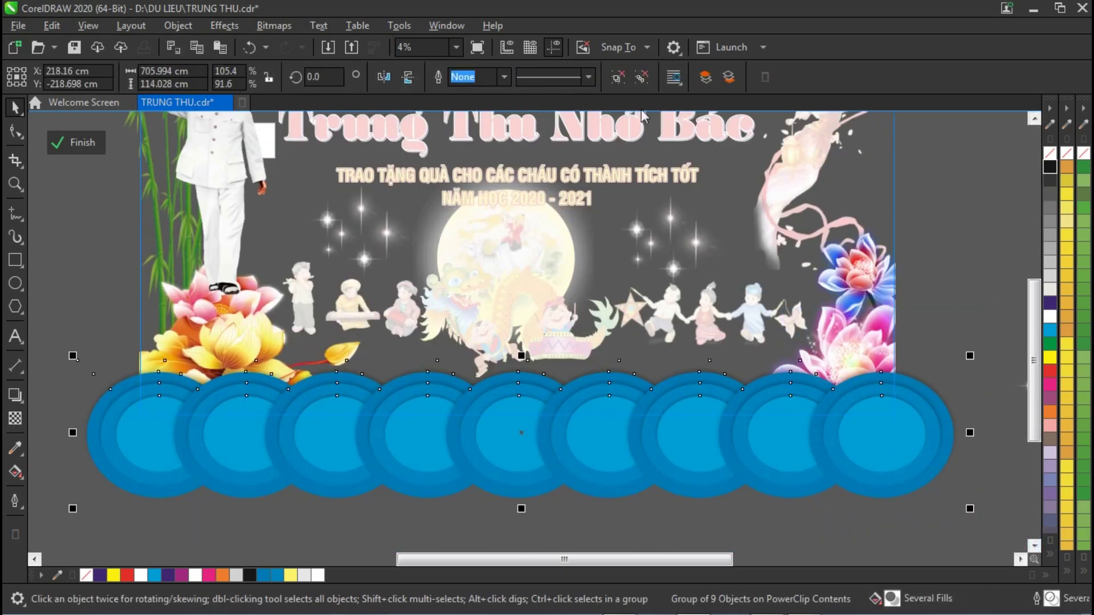
click(642, 78)
Copy the last wave circle to the poster's upper-right corner as a tall oval about 131.1 × 199.7 cm.
drag(996, 277, 787, 555)
drag(882, 355, 893, 251)
drag(894, 393, 972, 220)
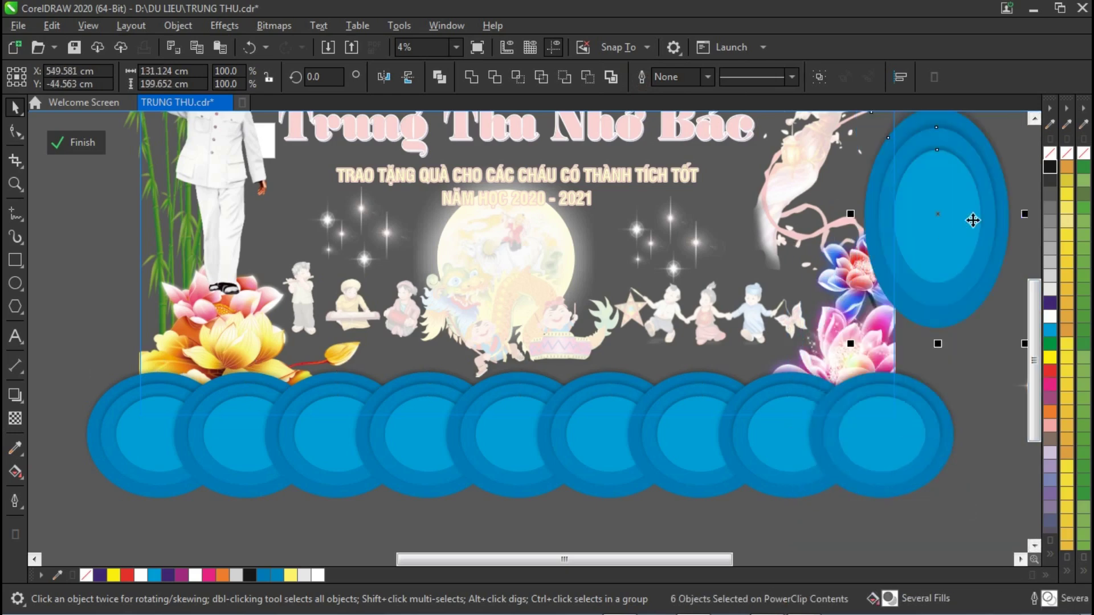
click(1033, 118)
click(1033, 118)
click(1033, 118)
Widen the corner oval to about 155.5 cm and overlap its upper left with a copy about 129.4 cm high.
drag(952, 334, 905, 211)
drag(980, 221, 1011, 222)
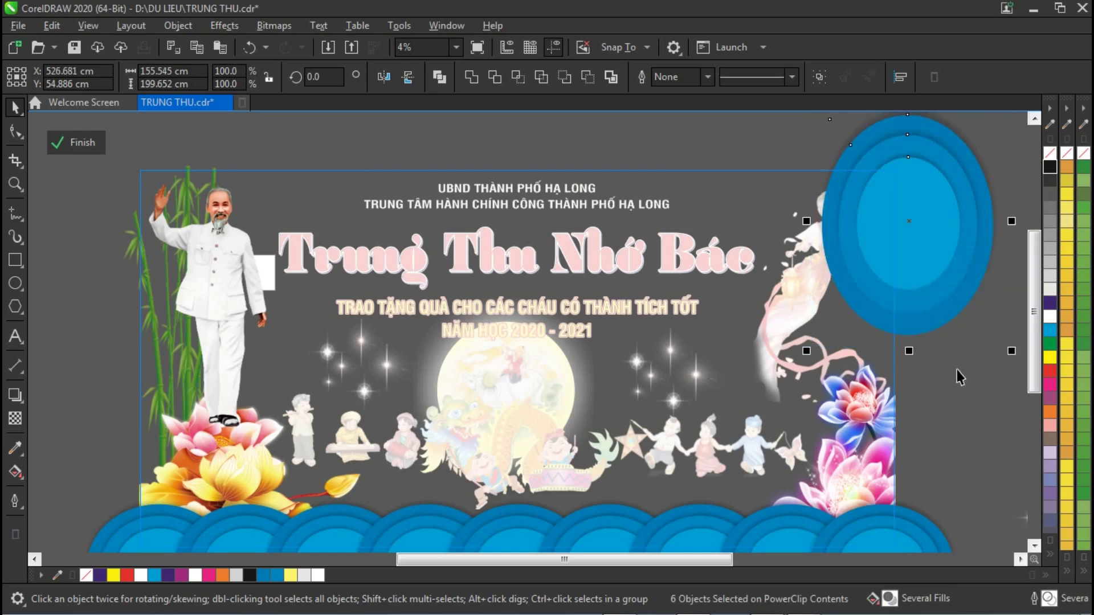
drag(909, 356, 921, 266)
drag(909, 188, 852, 175)
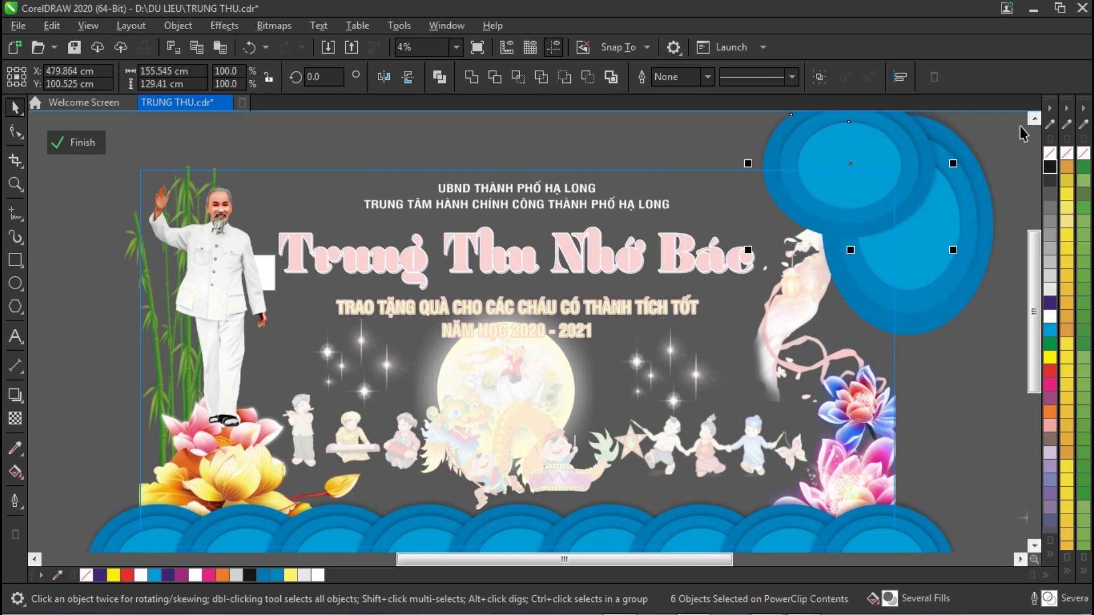
click(1033, 118)
drag(800, 174, 965, 422)
drag(641, 397, 695, 368)
click(794, 296)
drag(794, 295, 794, 296)
key(ctrl+z)
key(ctrl+z)
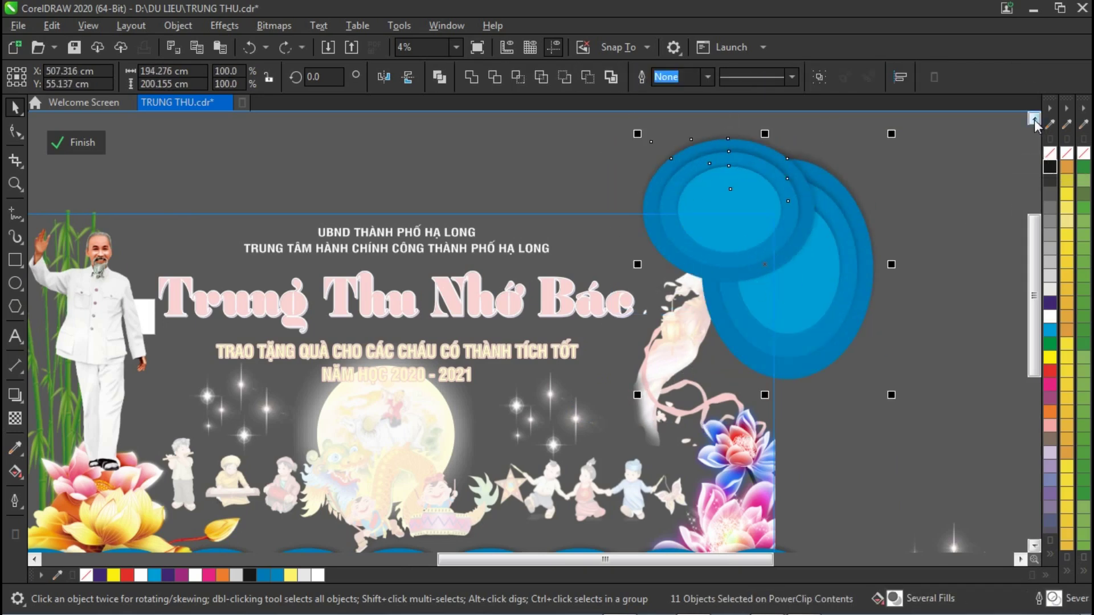
Scale both overlapping blue ovals down together to about 172.1 × 178.8 cm at the poster's upper-right corner.
scroll(768, 161, up, 1)
drag(533, 138, 960, 498)
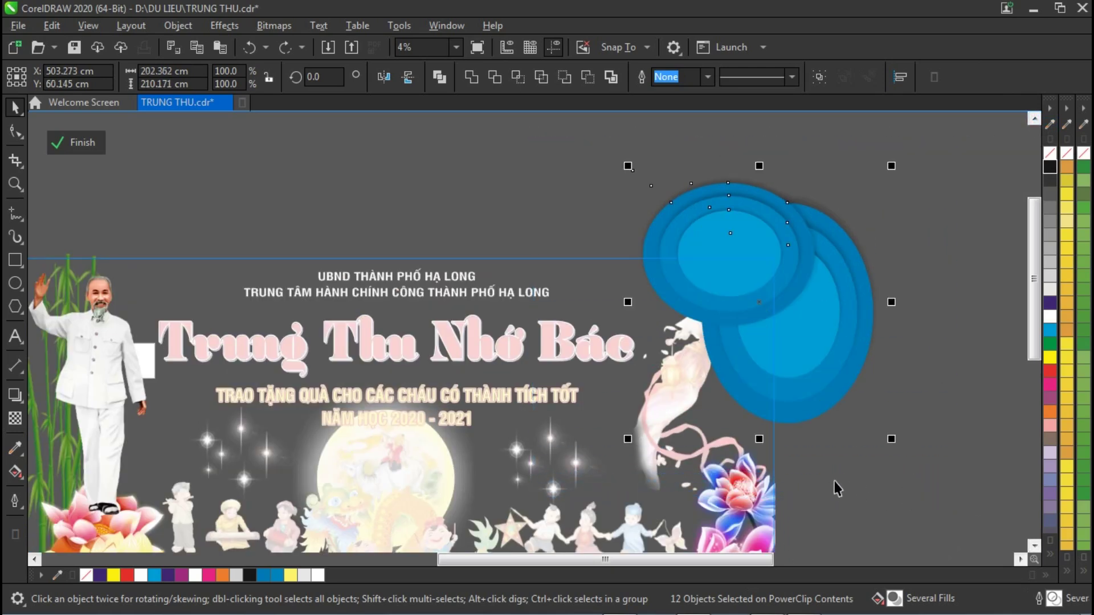
drag(626, 442, 667, 433)
mouse_move(817, 317)
mouse_down()
mouse_move(827, 330)
mouse_move(812, 325)
mouse_up()
Mirror a copy of the oval pair horizontally onto the poster's upper-left corner and finish editing the PowerClip contents.
drag(891, 296, 640, 402)
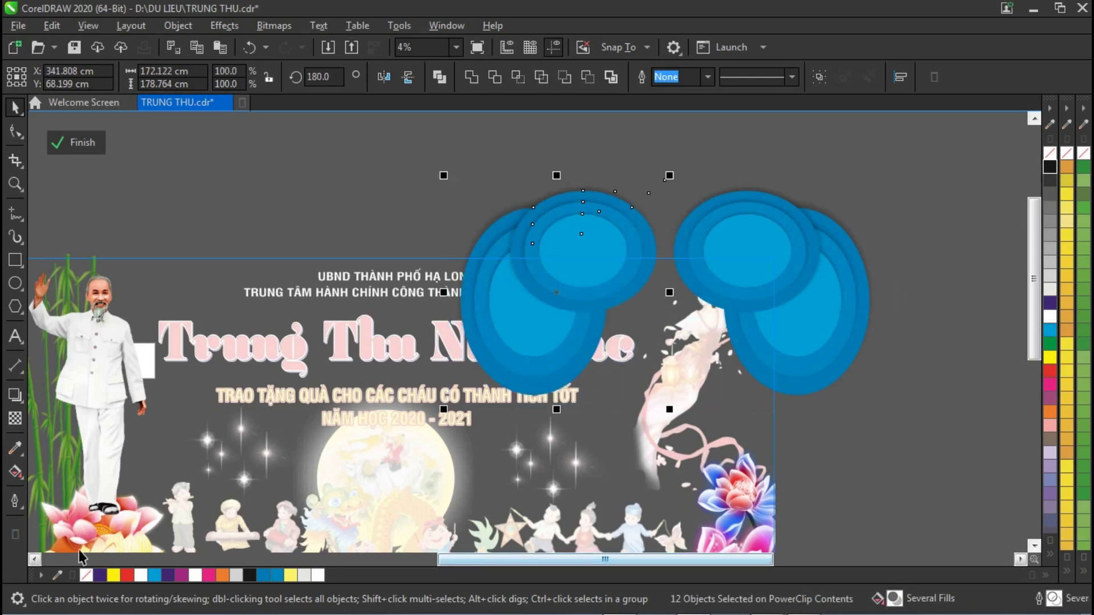
click(34, 559)
drag(789, 245, 285, 244)
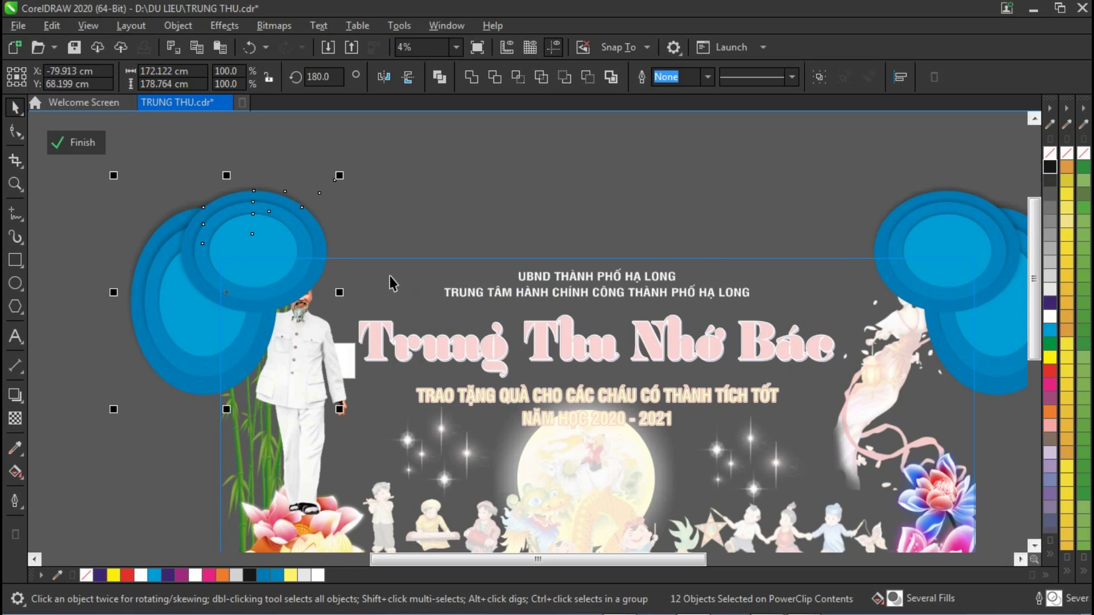
drag(833, 153, 977, 446)
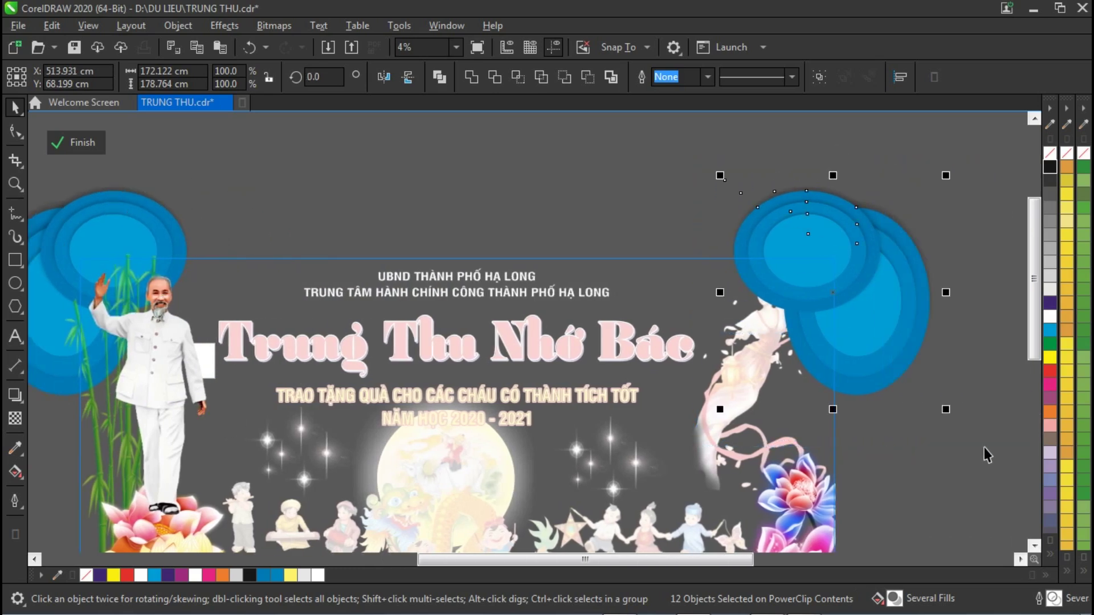
ctrl+click(513, 148)
Examine the corner ovals behind the fairy up close, then the overall poster composition with nothing selected.
key(z)
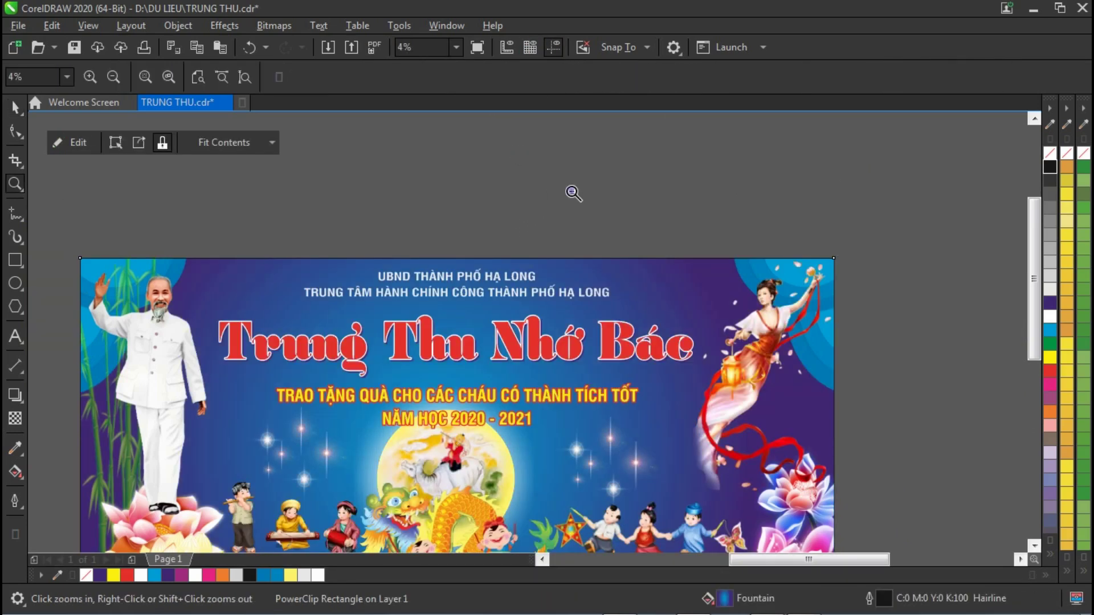
right_click(571, 193)
drag(373, 129, 999, 432)
drag(778, 137, 912, 248)
drag(654, 428, 667, 437)
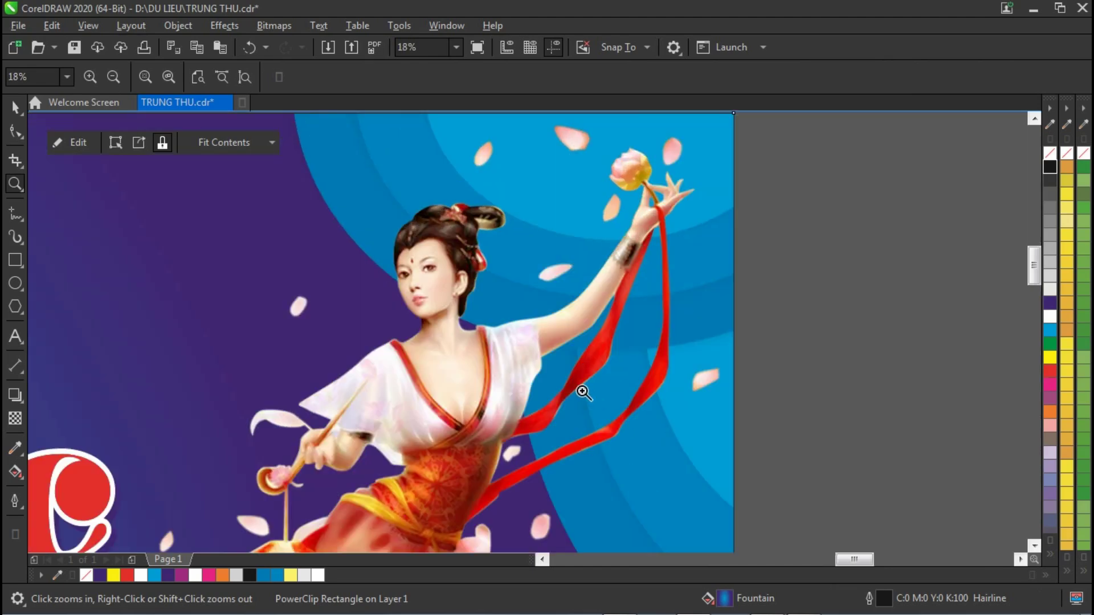
scroll(582, 393, down, 4)
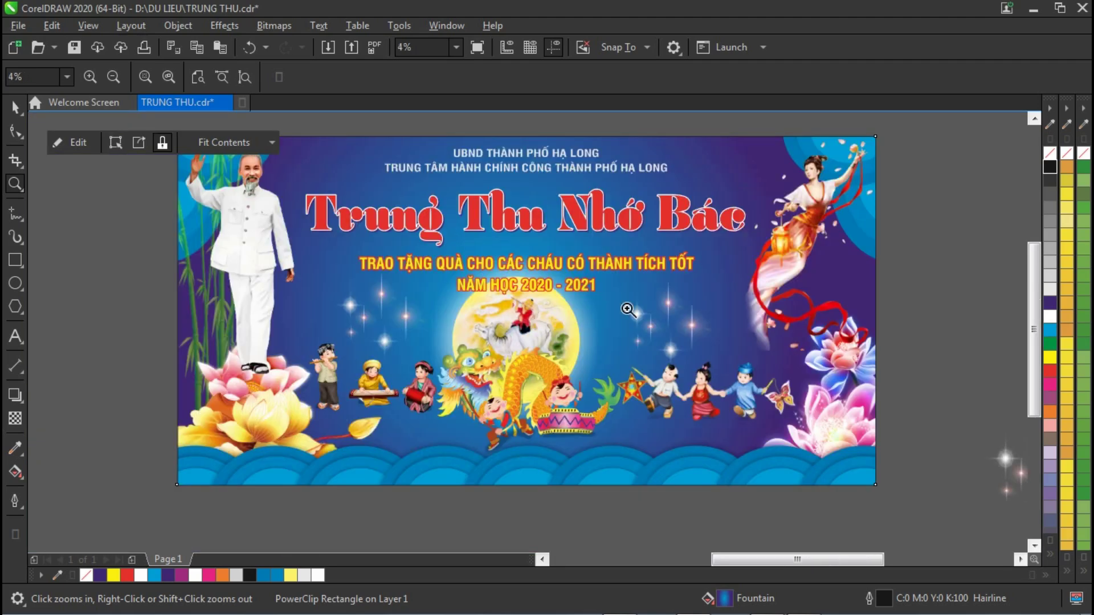
scroll(629, 310, down, 3)
drag(440, 215, 759, 385)
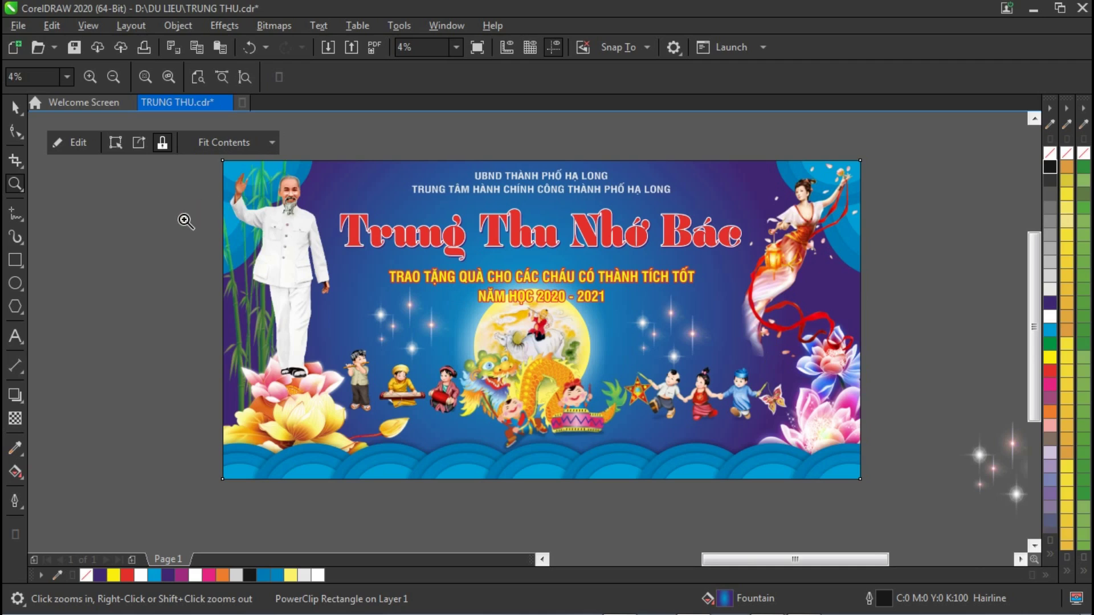
click(16, 107)
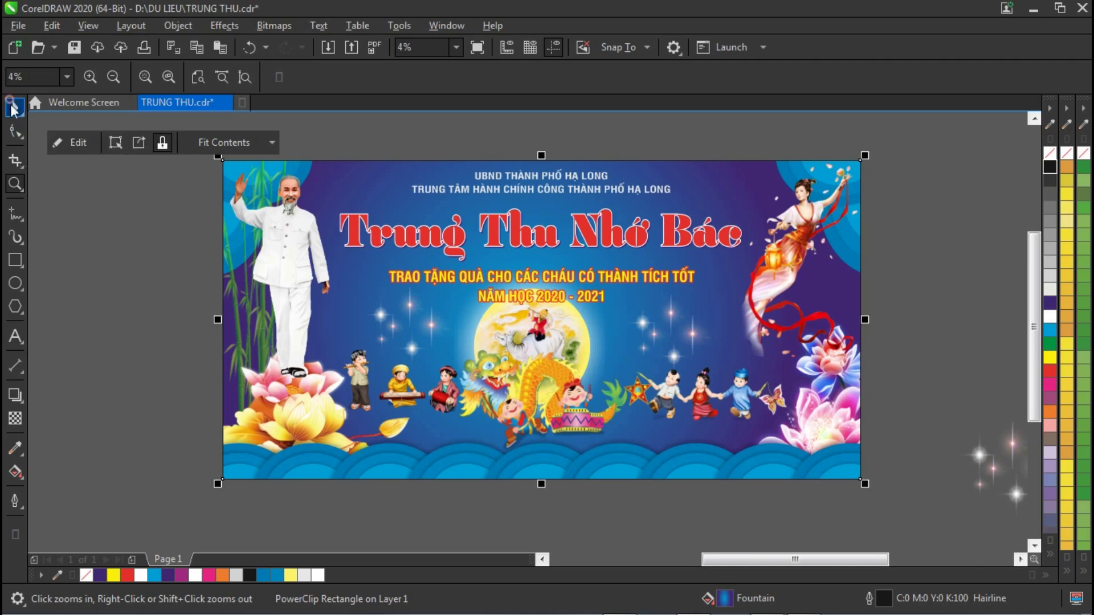
click(107, 227)
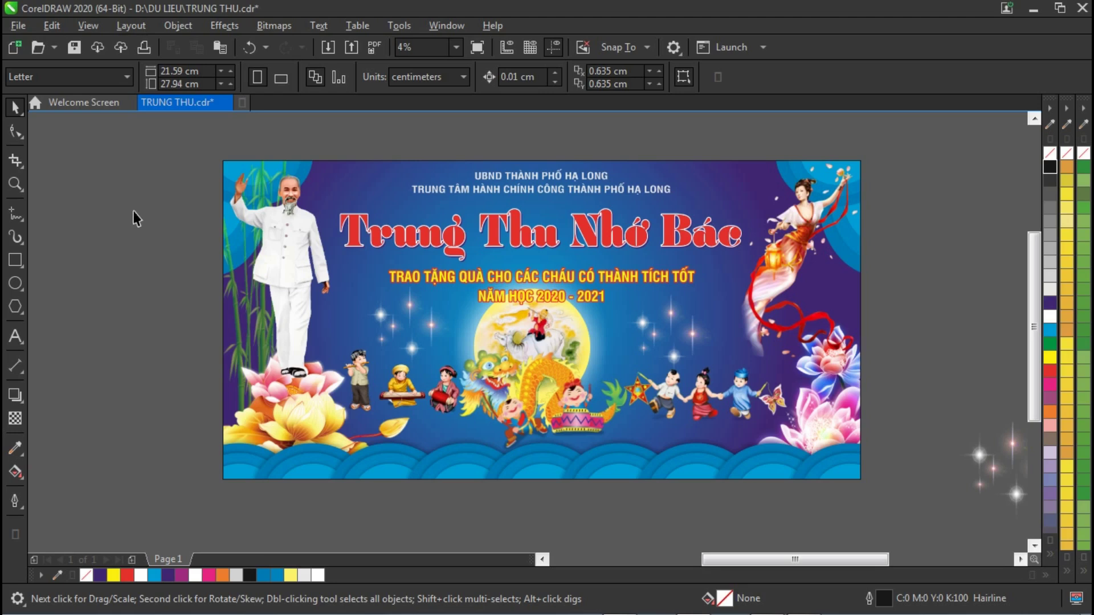
key(z)
drag(216, 157, 928, 511)
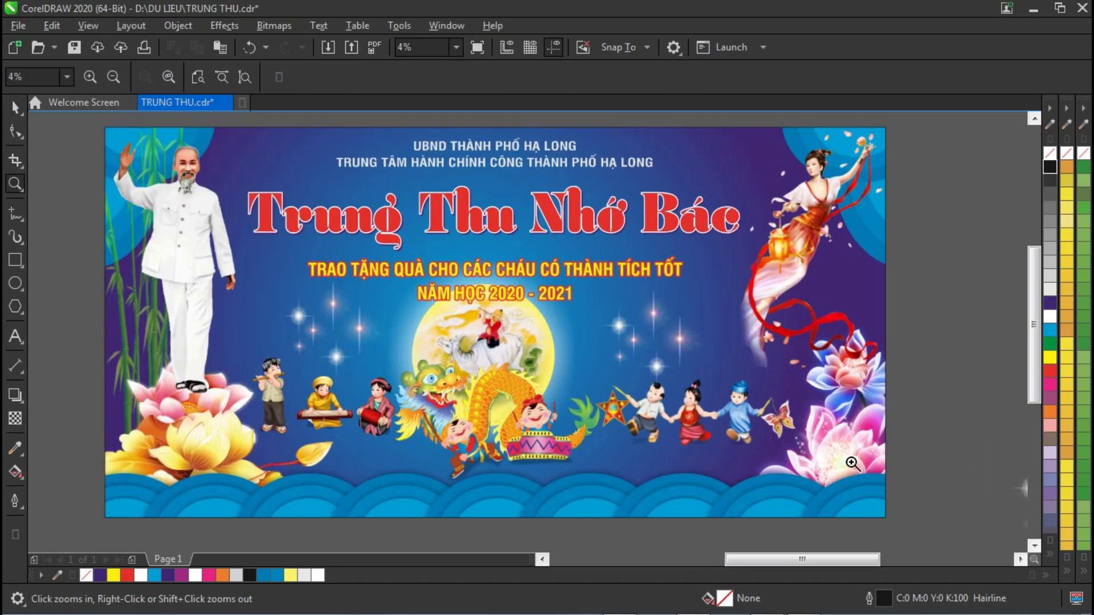
mouse_move(1031, 613)
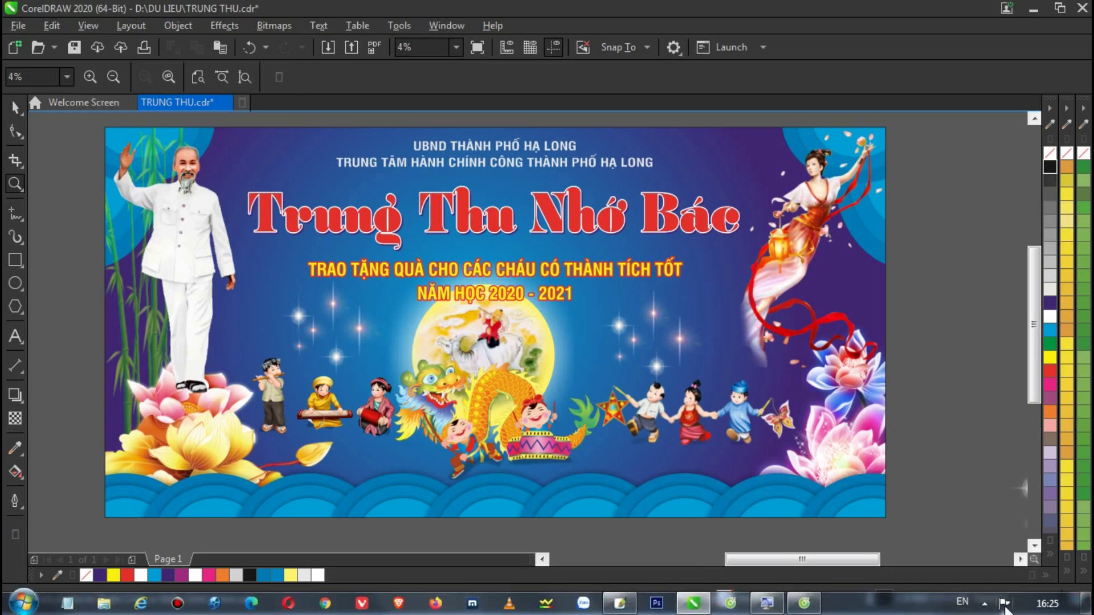